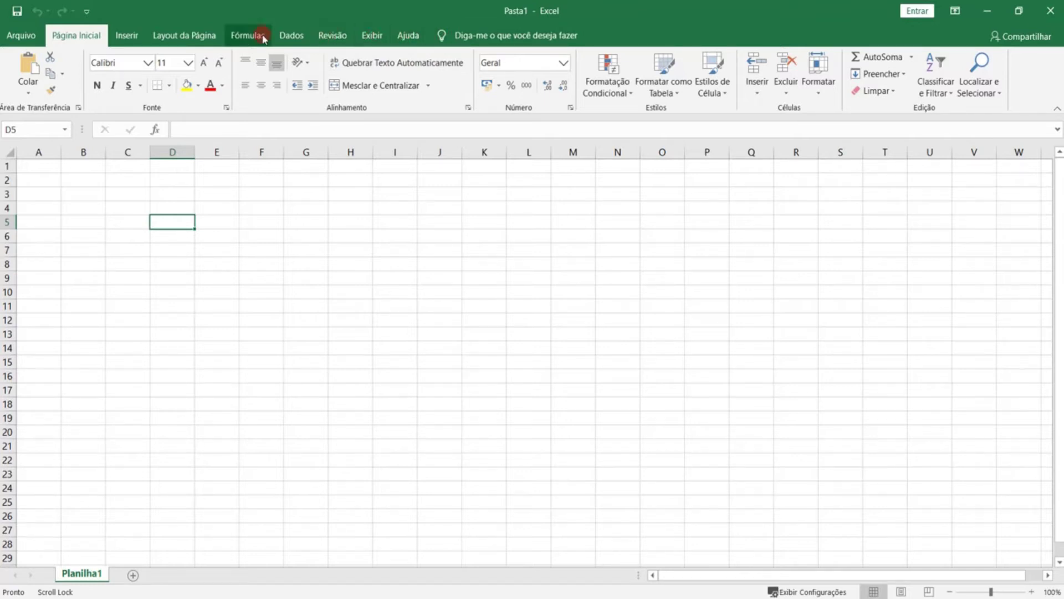
Step: Look over the commands for inserting objects, page layout and formulas
left_click(127, 36)
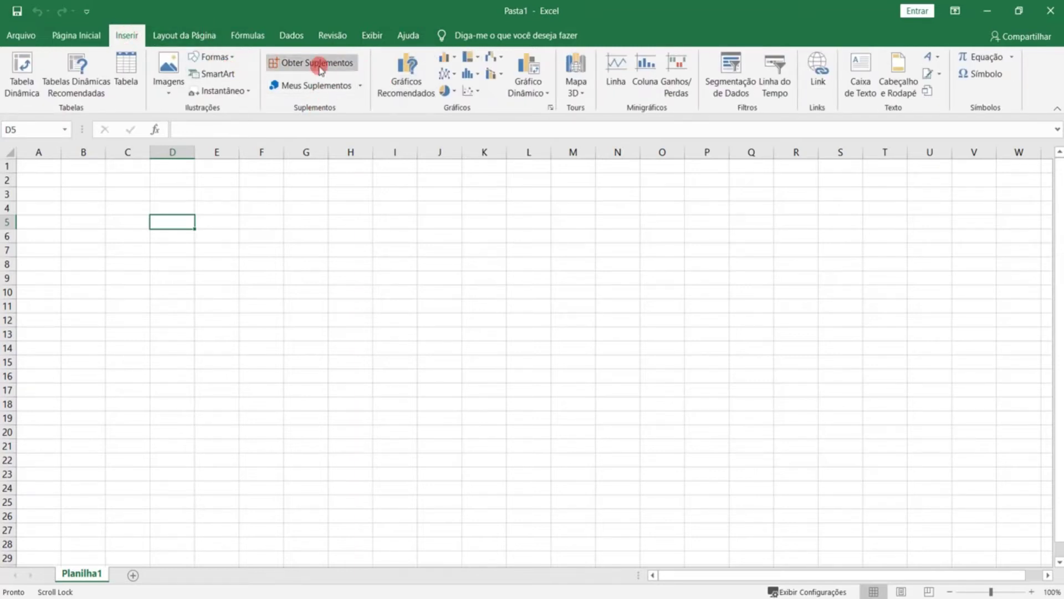
left_click(190, 34)
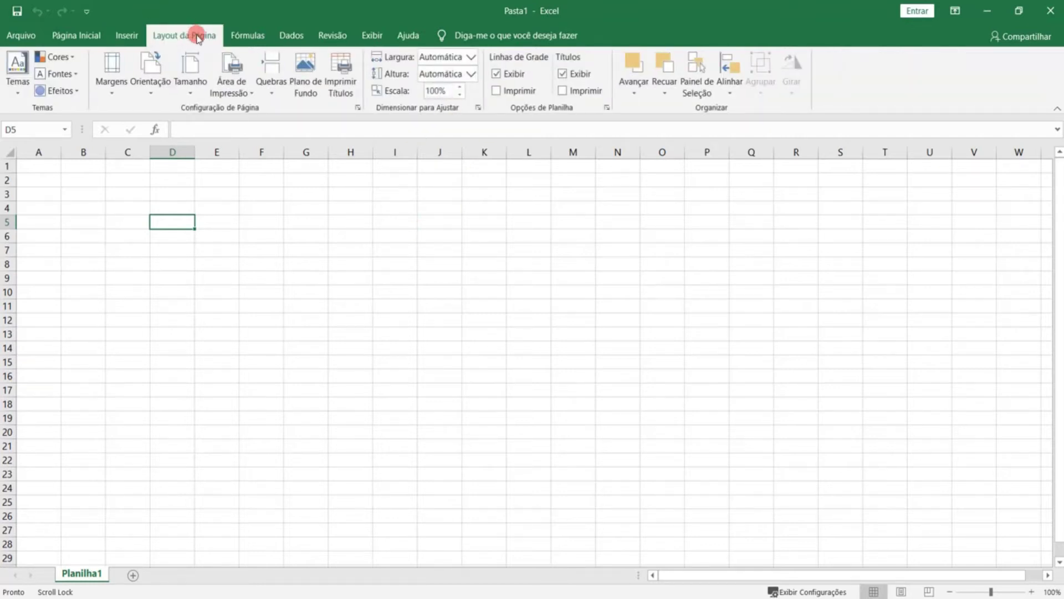
left_click(249, 34)
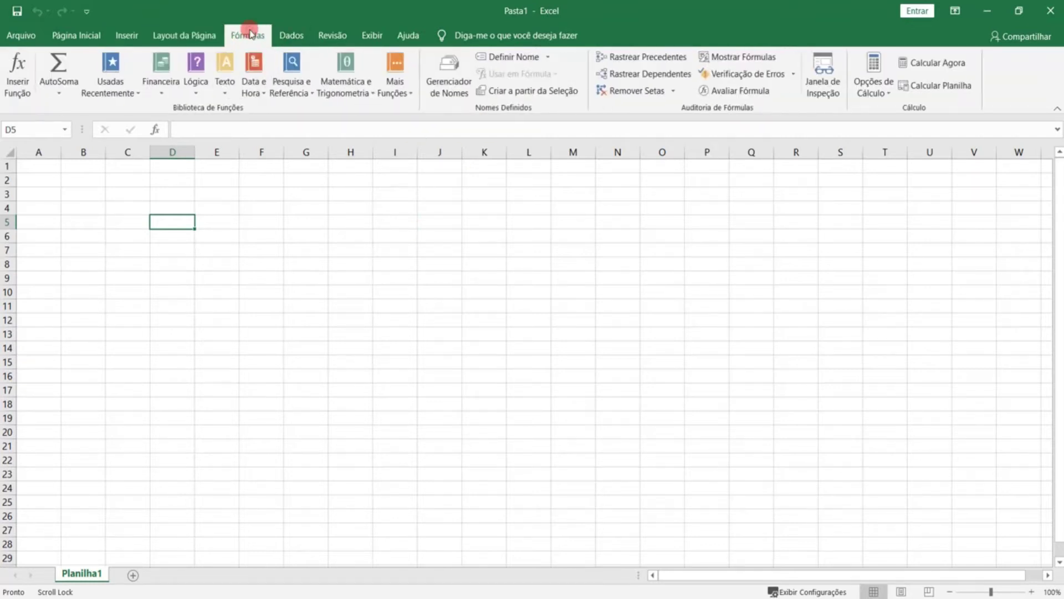
Step: Examine the available text, logical, date and time, math and trigonometry, and compatibility functions
left_click(223, 80)
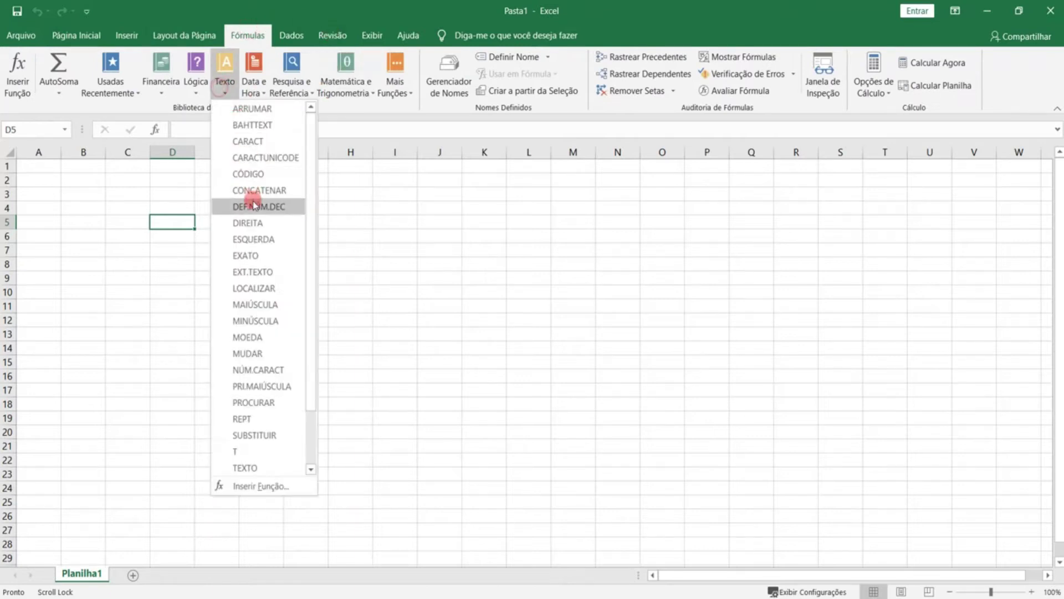
scroll(254, 205, "down", 1)
scroll(256, 190, "up", 1)
left_click(197, 83)
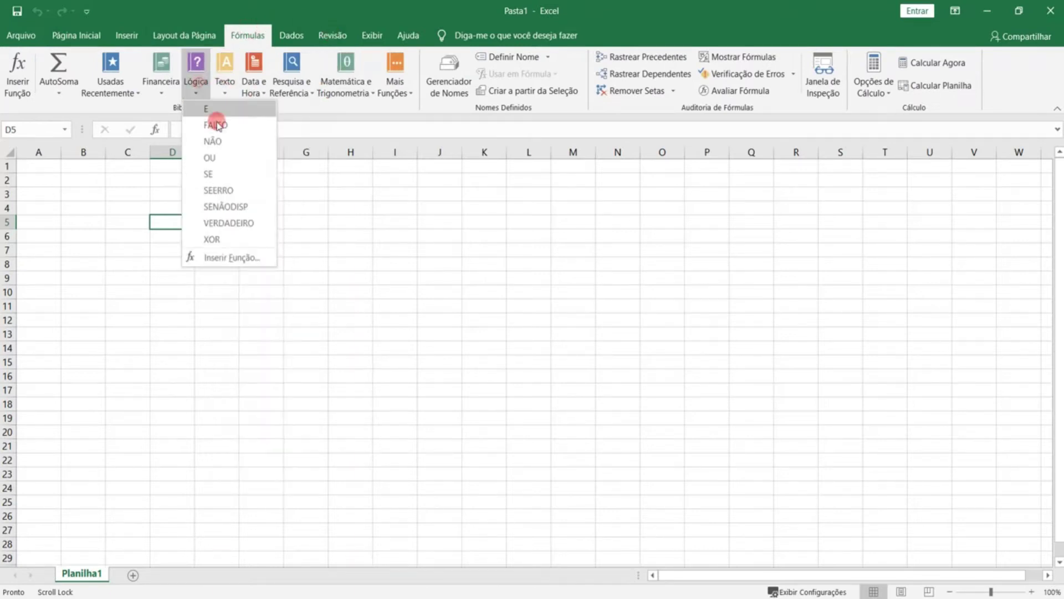
left_click(256, 83)
scroll(292, 174, "down", 1)
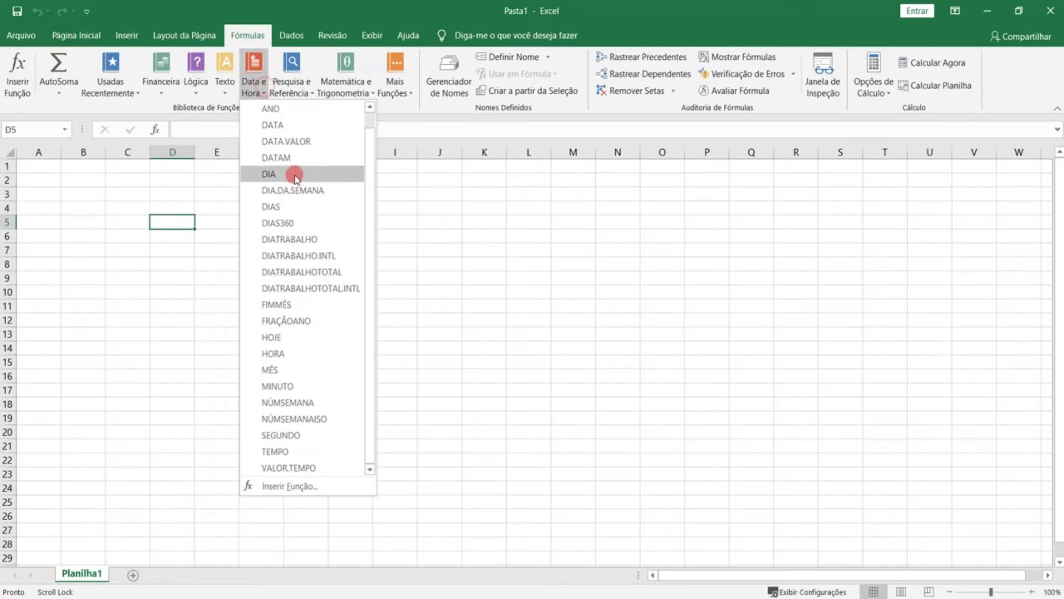
left_click(327, 77)
scroll(367, 166, "down", 15)
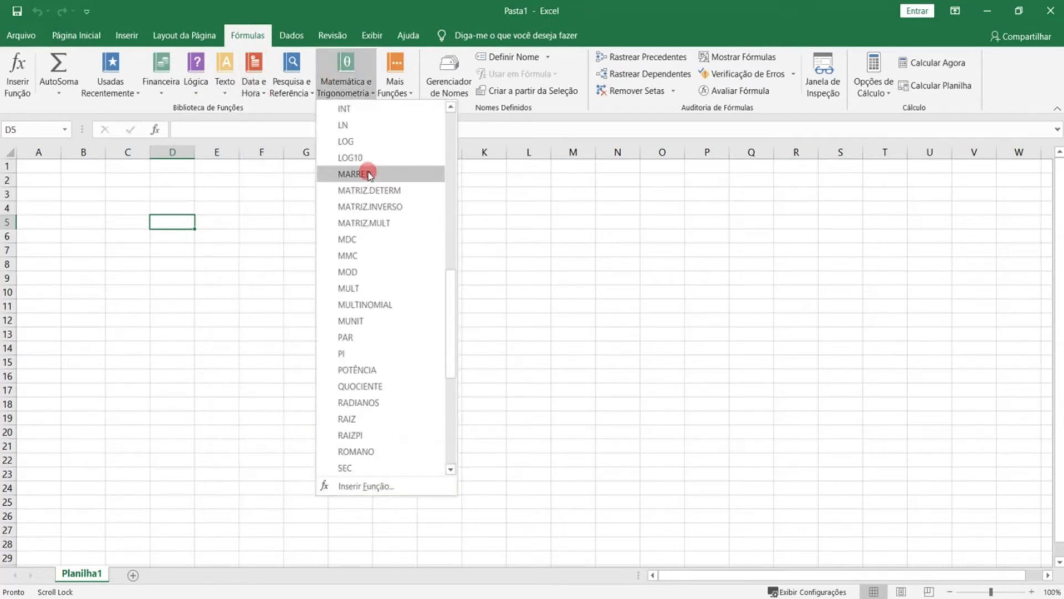
scroll(367, 173, "down", 9)
left_click(395, 78)
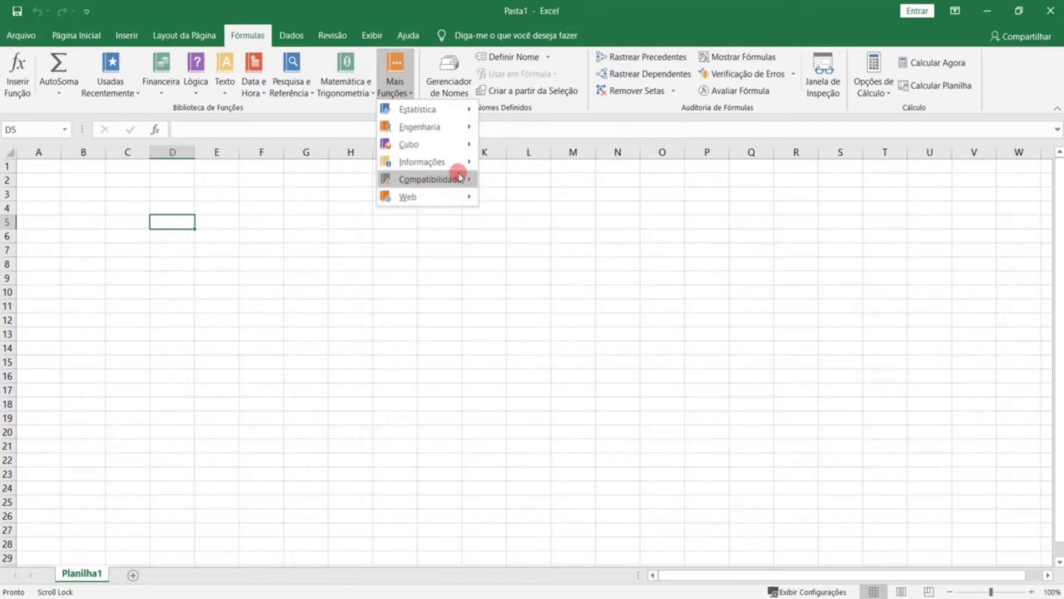
scroll(506, 271, "down", 3)
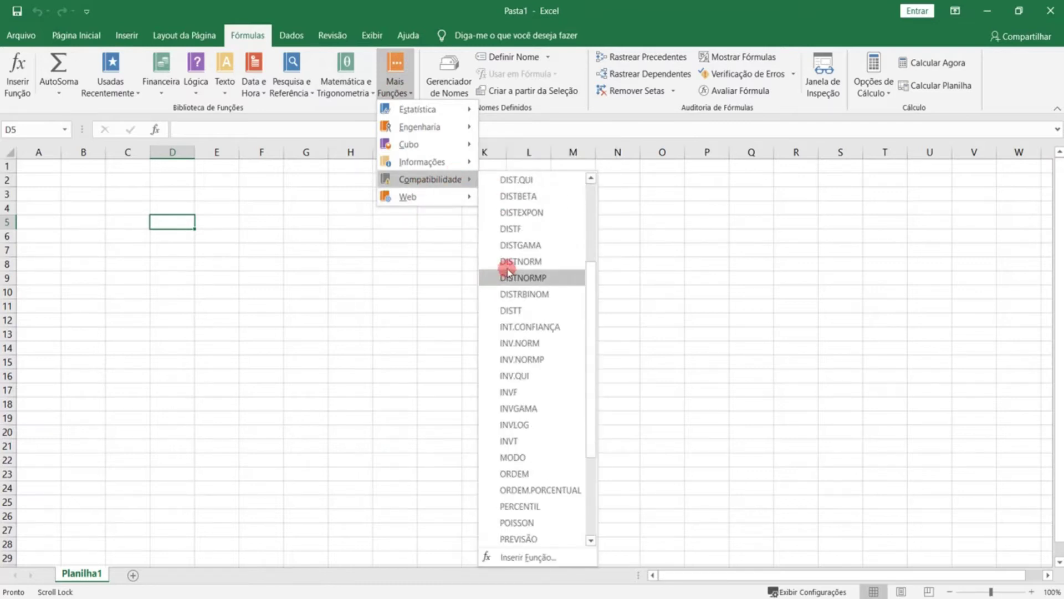
Step: Examine the options for importing external data and for creating a query from a database or a file
left_click(282, 36)
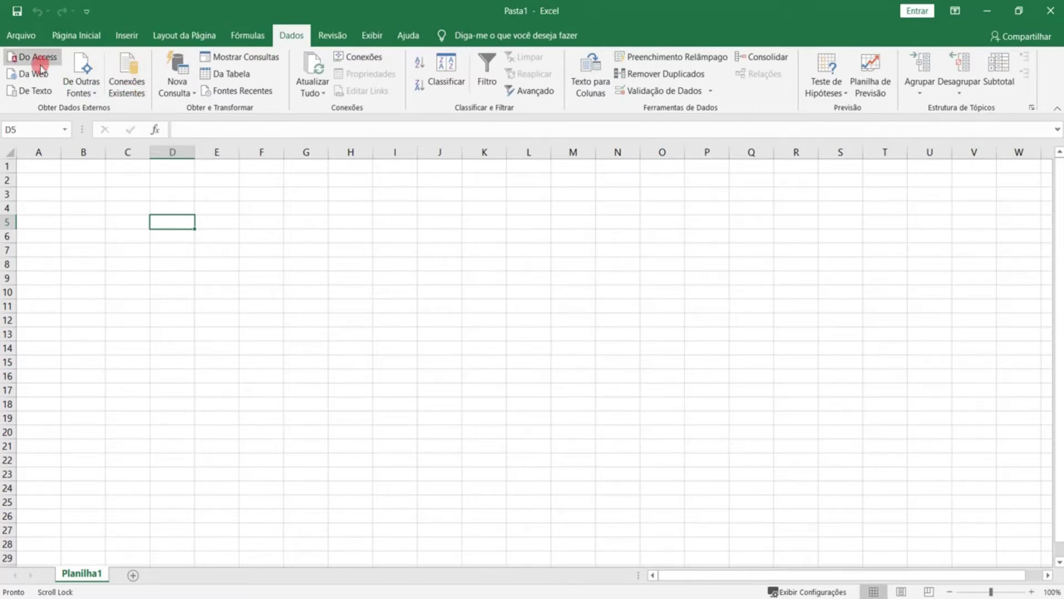
left_click(90, 96)
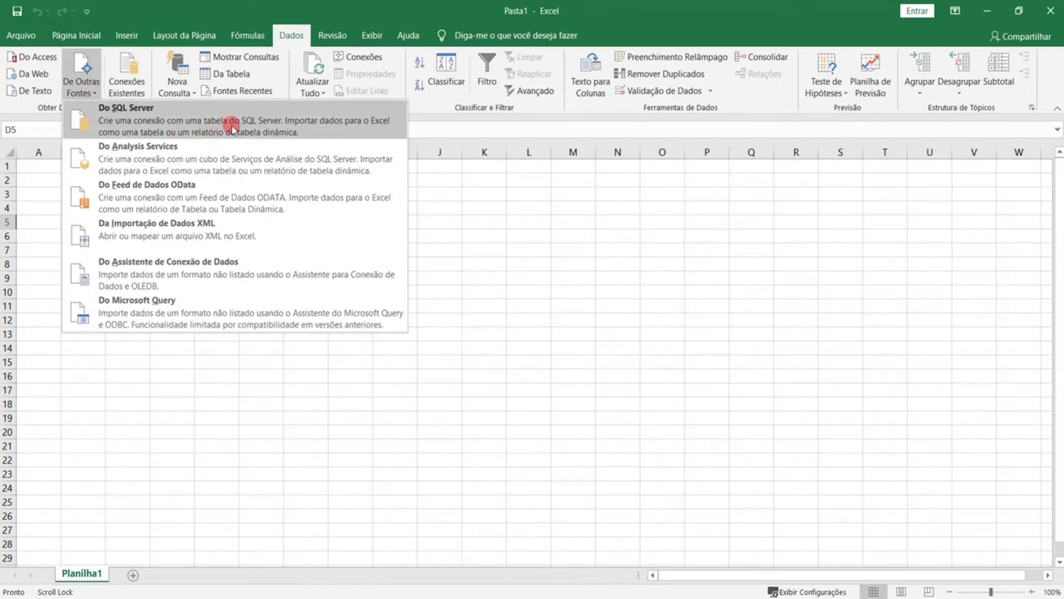
left_click(178, 81)
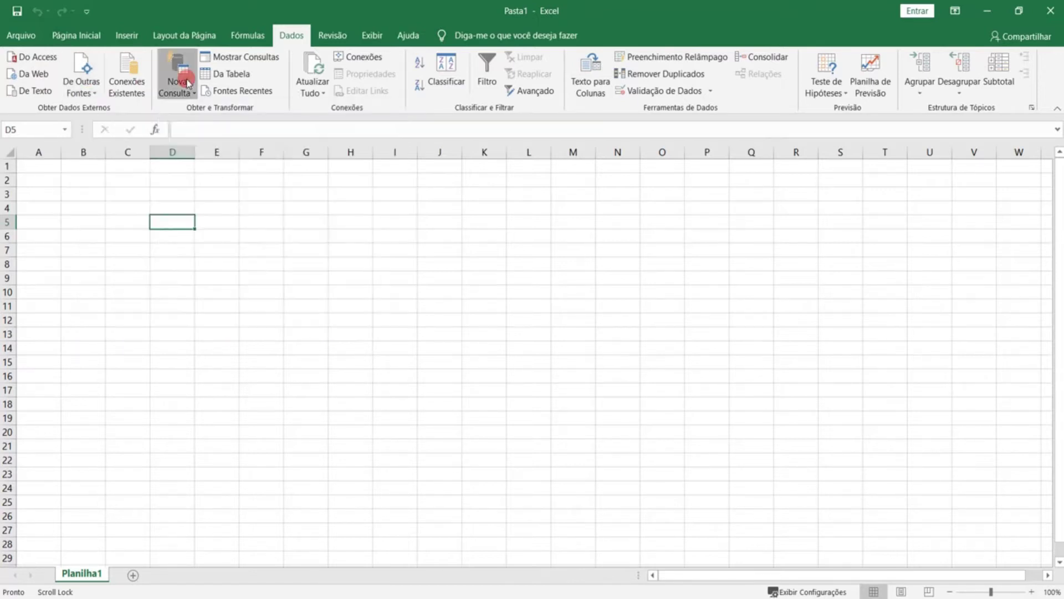
mouse_move(216, 141)
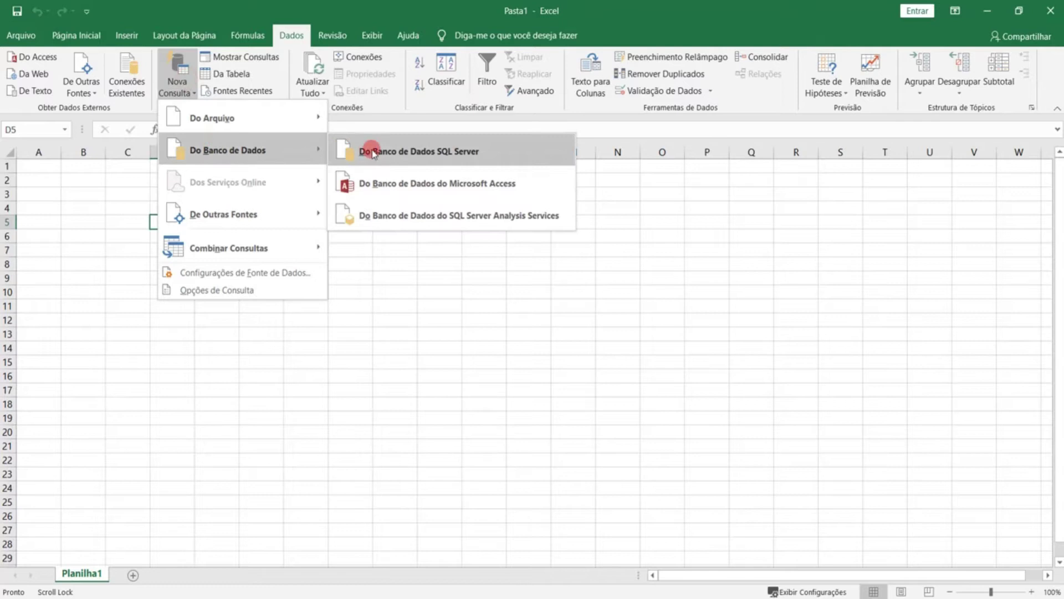
mouse_move(326, 127)
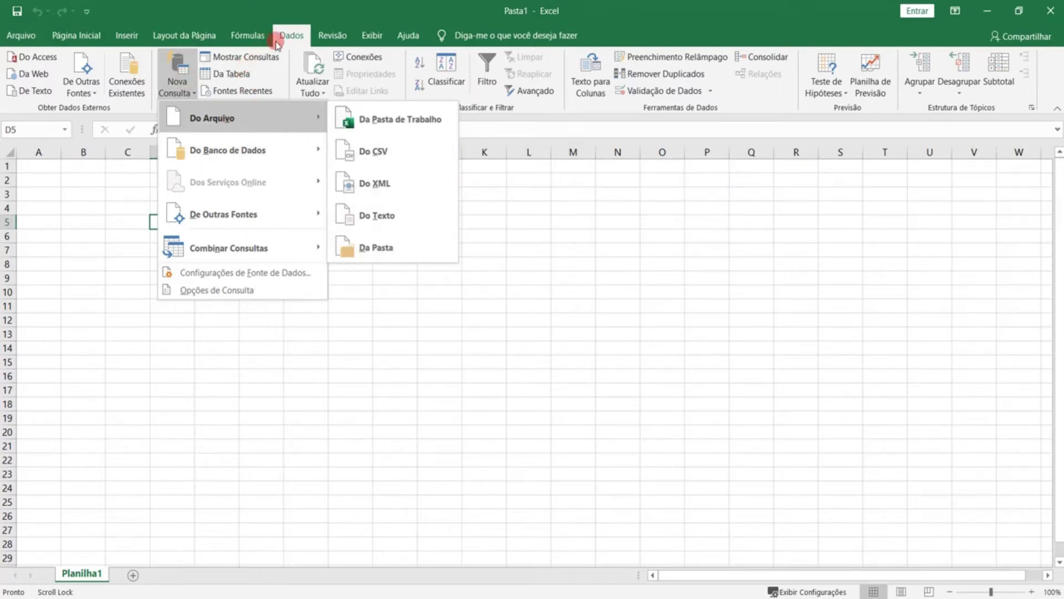
left_click(595, 105)
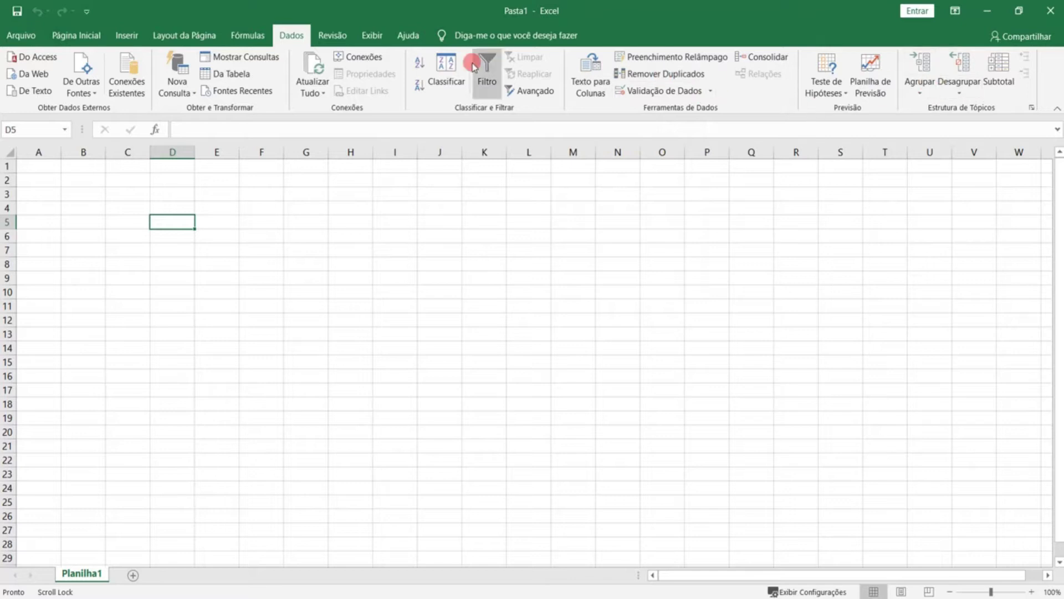
Step: Look over the review and view commands, and go back through the other command sets to the home commands
left_click(330, 35)
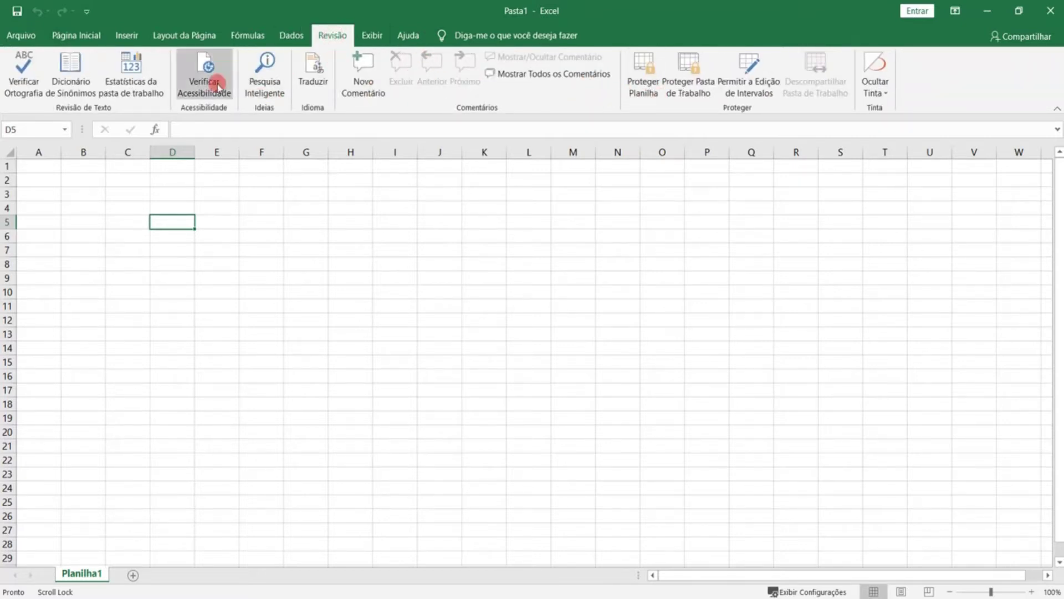
left_click(373, 32)
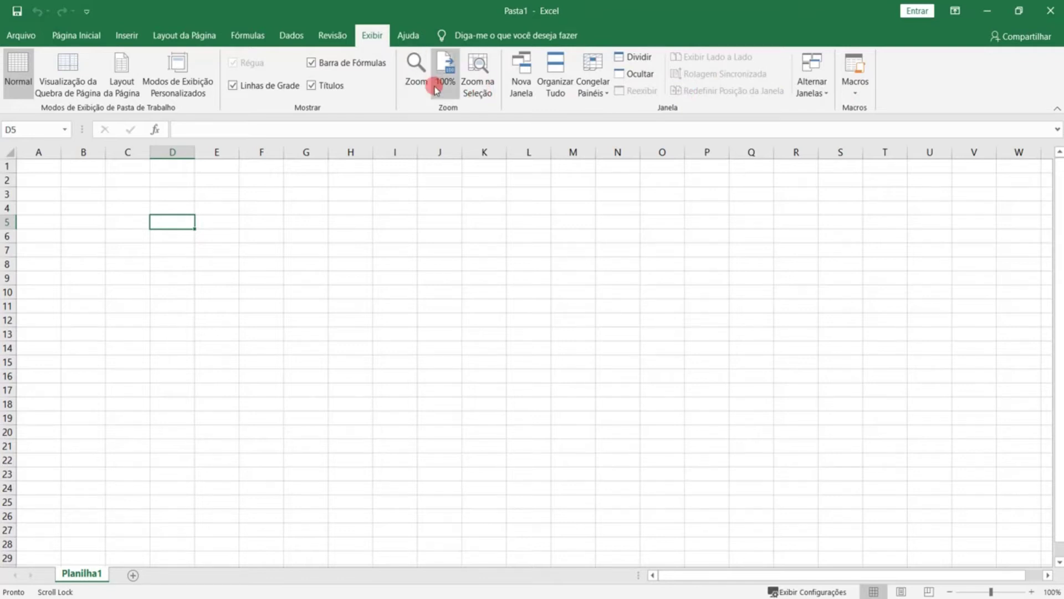
left_click(348, 43)
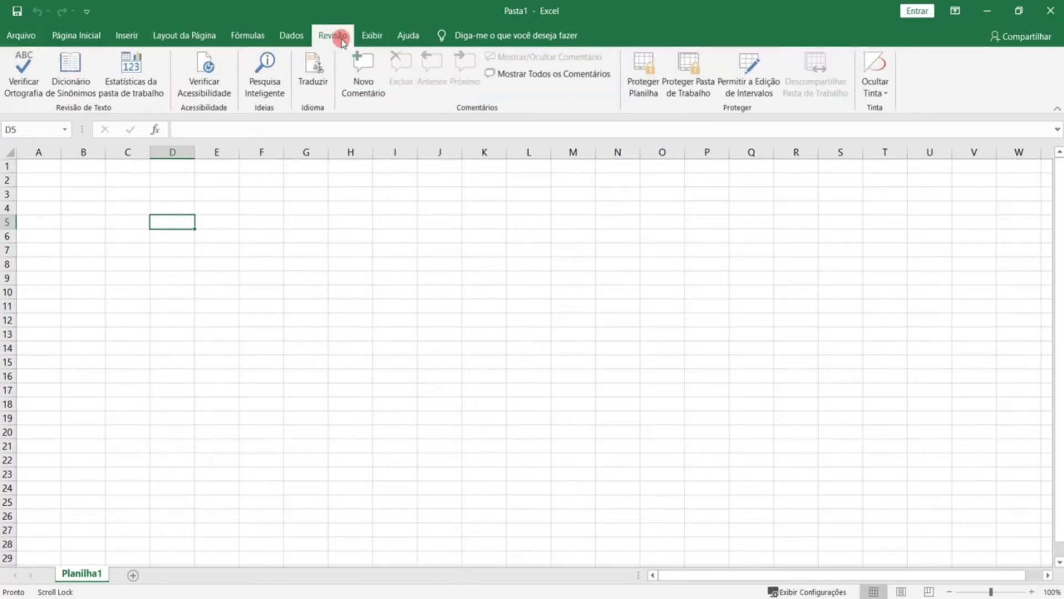
left_click(292, 44)
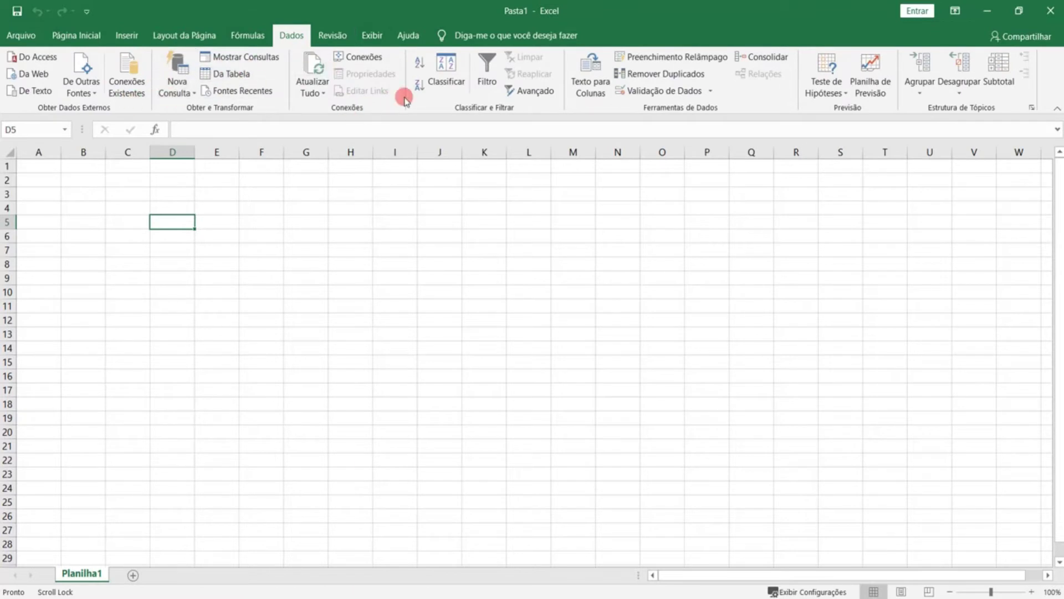
left_click(263, 36)
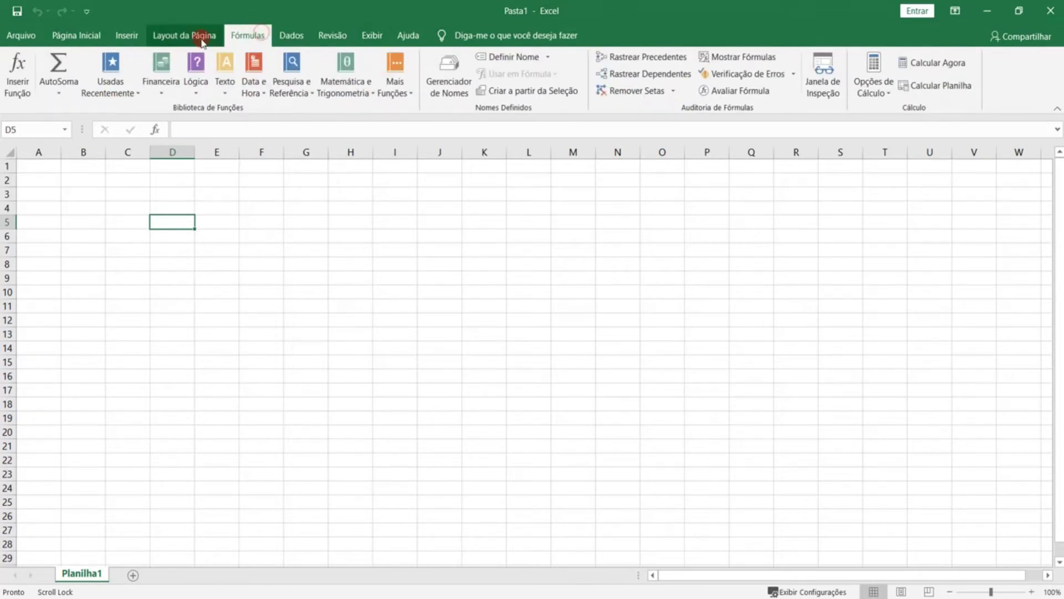
left_click(177, 36)
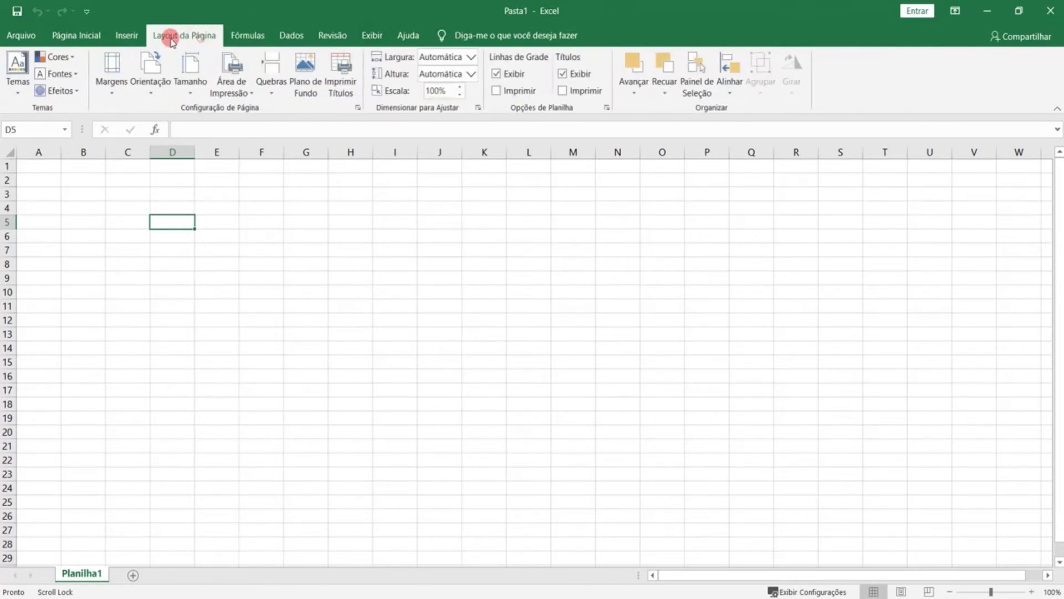
left_click(126, 35)
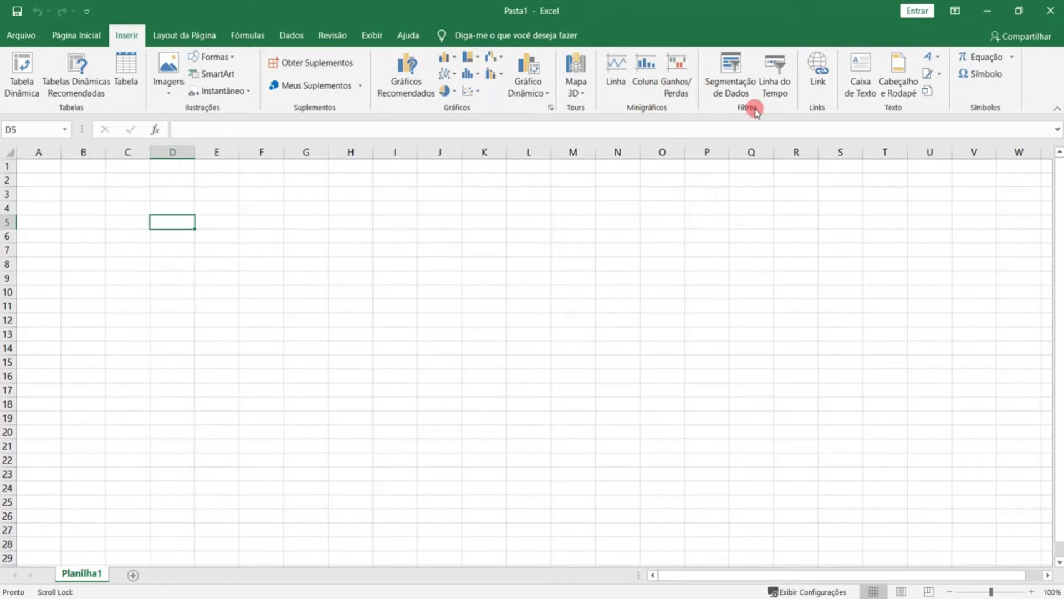
left_click(75, 35)
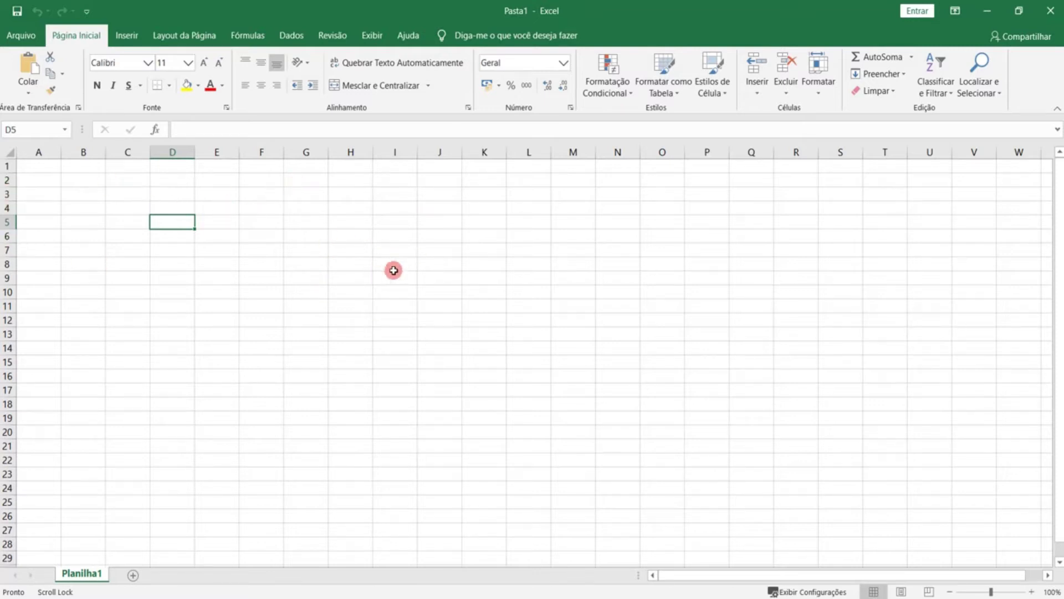
Step: Select whole columns one after another from column A across to column K
left_click(47, 151)
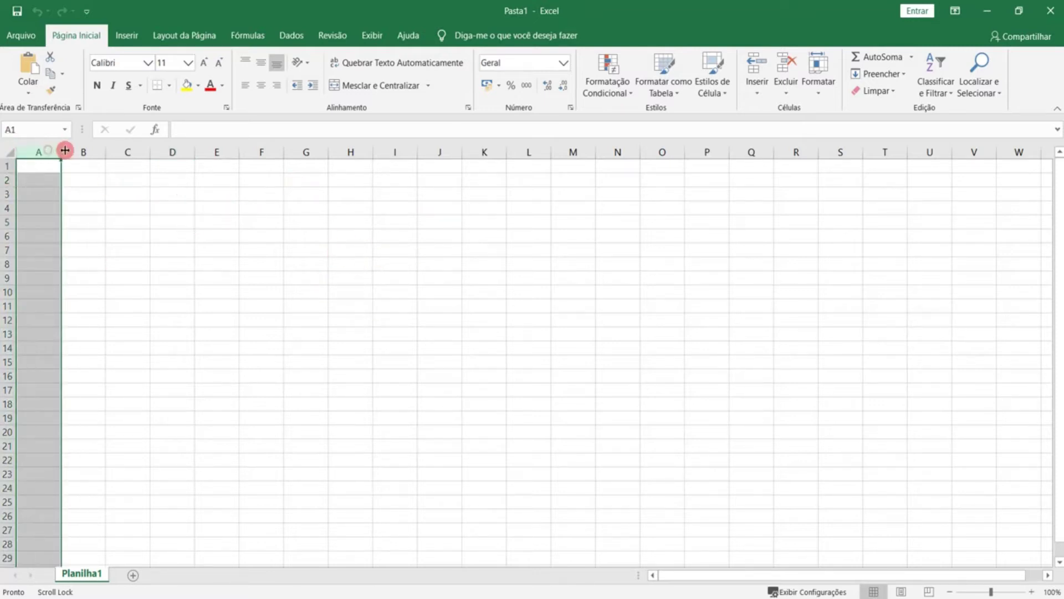
left_click(72, 151)
left_click(112, 151)
left_click(161, 152)
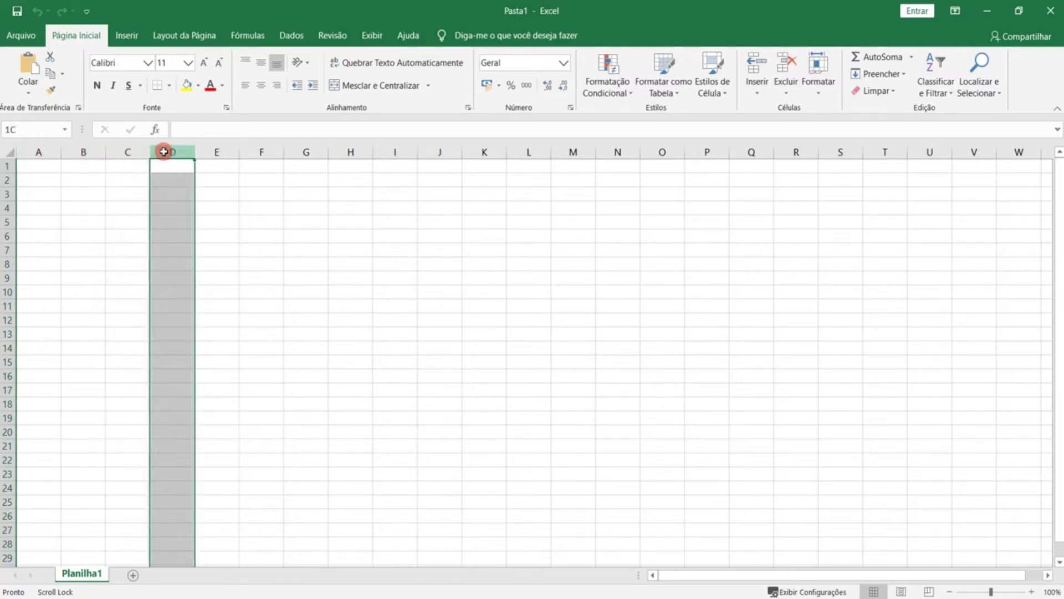
left_click(215, 150)
left_click(260, 150)
left_click(306, 151)
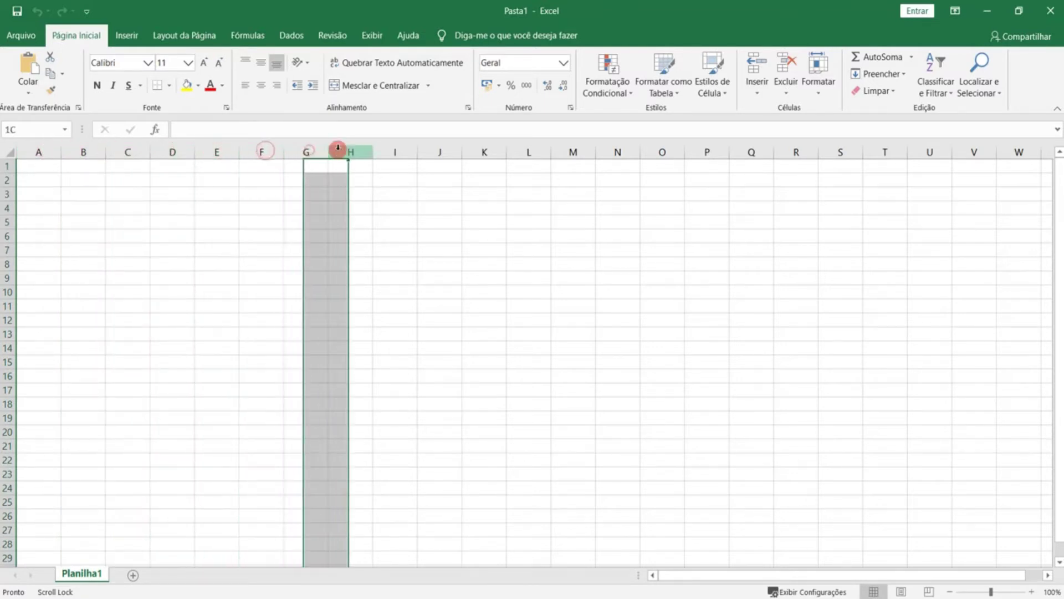
left_click(350, 151)
left_click(394, 151)
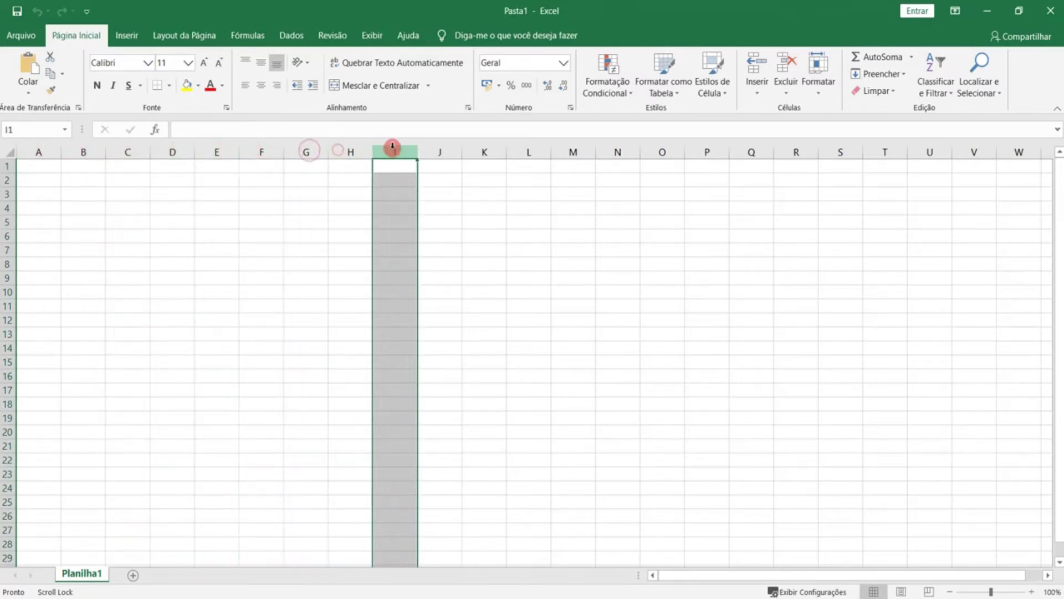
left_click(477, 150)
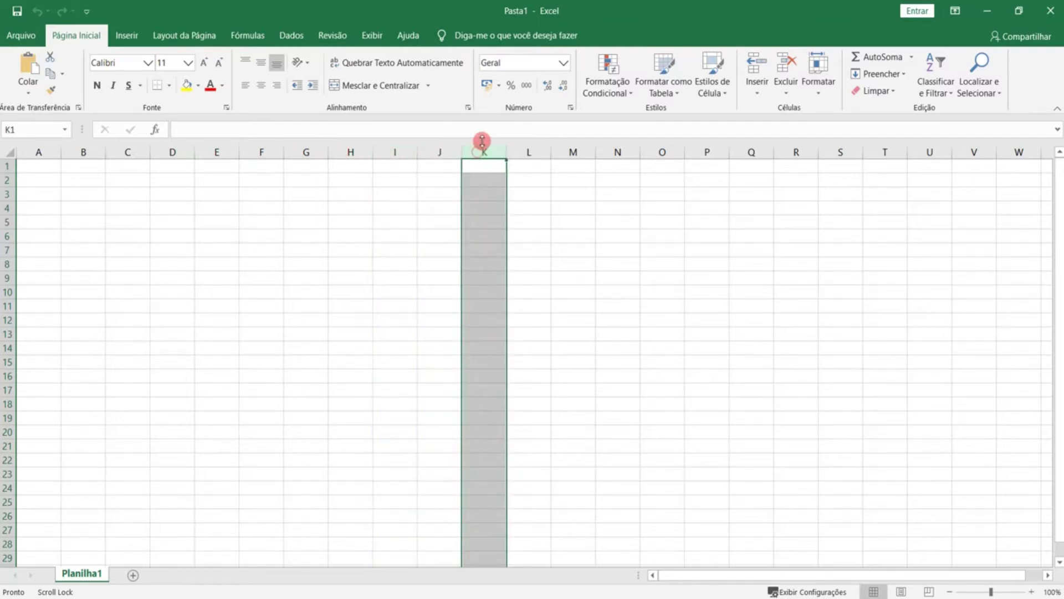
Step: Select whole rows one at a time from row 2 to row 5, going through them twice
left_click(4, 178)
left_click(4, 194)
left_click(7, 208)
left_click(6, 221)
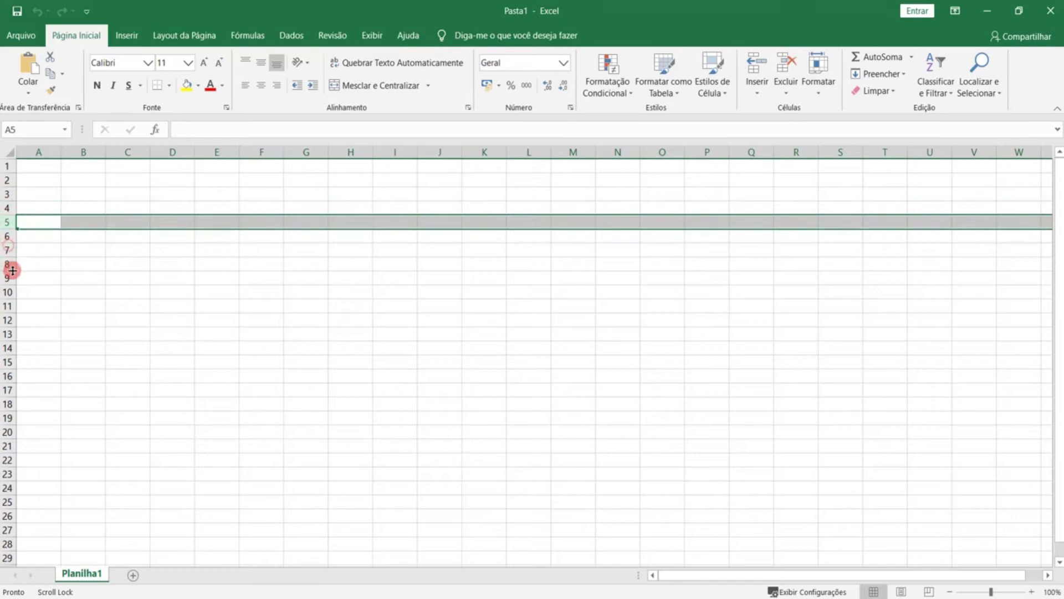
left_click(5, 194)
left_click(7, 179)
left_click(7, 194)
left_click(6, 208)
left_click(4, 221)
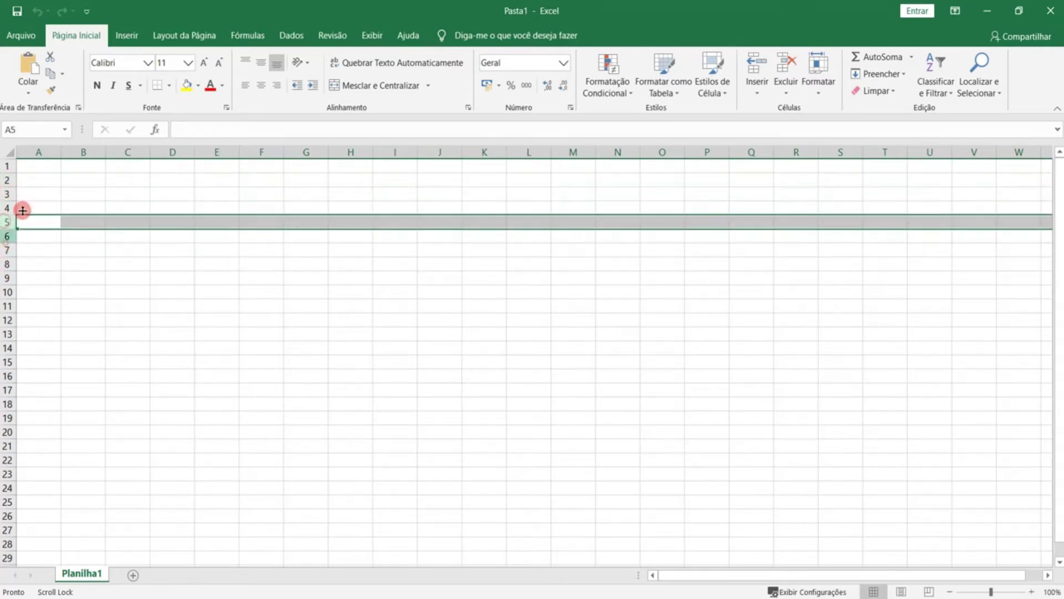
Step: Select columns A to E one after another
left_click(35, 151)
left_click(93, 152)
left_click(128, 151)
left_click(172, 152)
left_click(217, 151)
Step: Select individual rows down the sheet, finishing on row 12
left_click(4, 180)
left_click(8, 200)
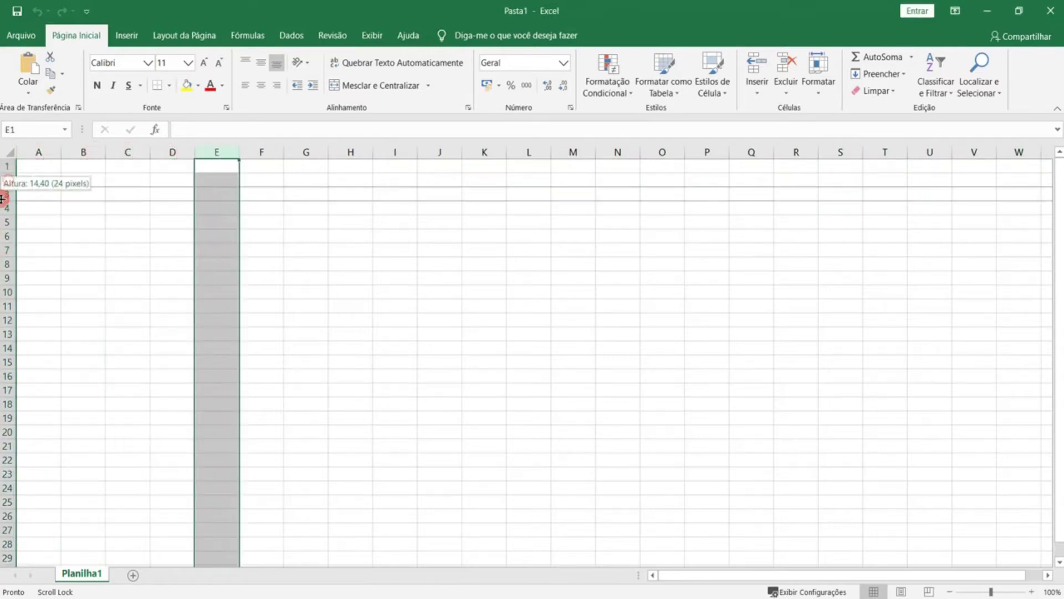
left_click(8, 222)
left_click(10, 246)
left_click(9, 275)
left_click(10, 292)
left_click(11, 321)
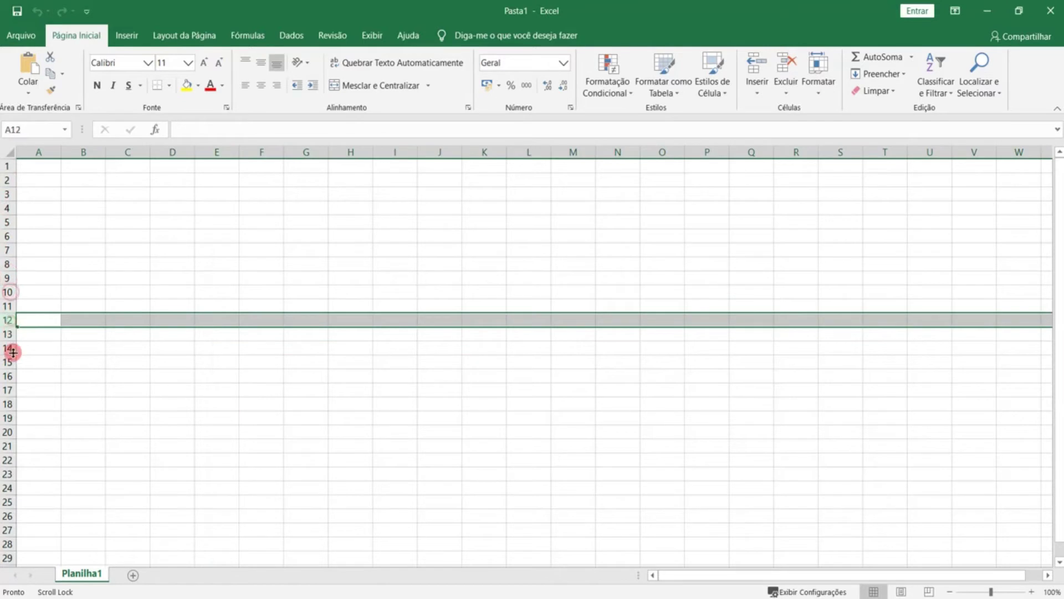
Step: Select several separate cells across the empty sheet, finishing on cell E4
left_click(151, 280)
left_click(76, 199)
left_click(44, 176)
left_click(255, 242)
left_click(236, 212)
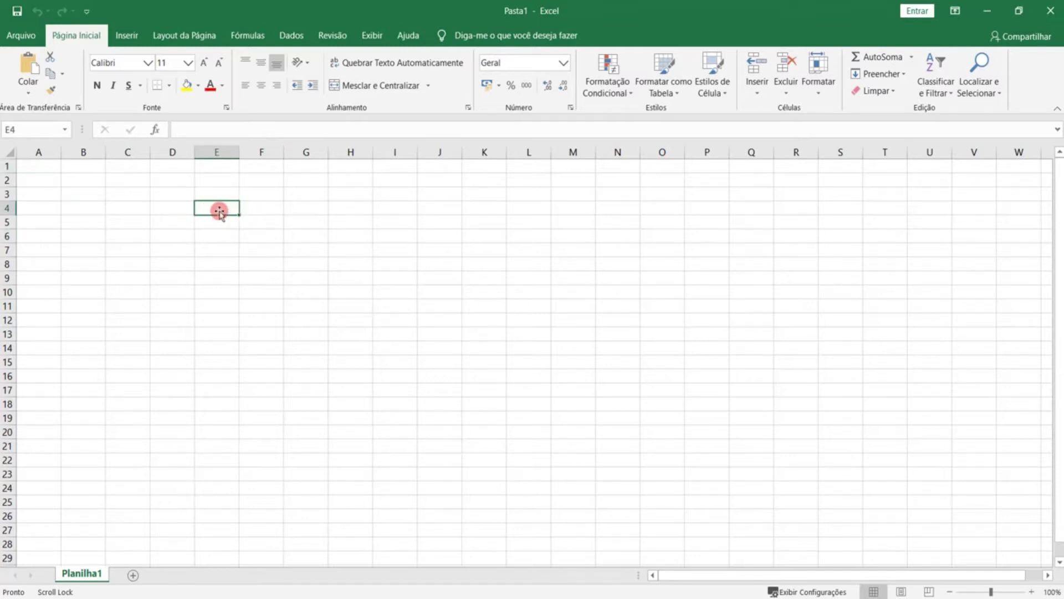
Step: Select the cells D4 to H4 one by one along row 4 and a few cells below, finishing on D7
left_click(178, 209)
left_click(211, 209)
left_click(247, 211)
left_click(305, 211)
left_click(340, 211)
left_click(342, 242)
left_click(281, 304)
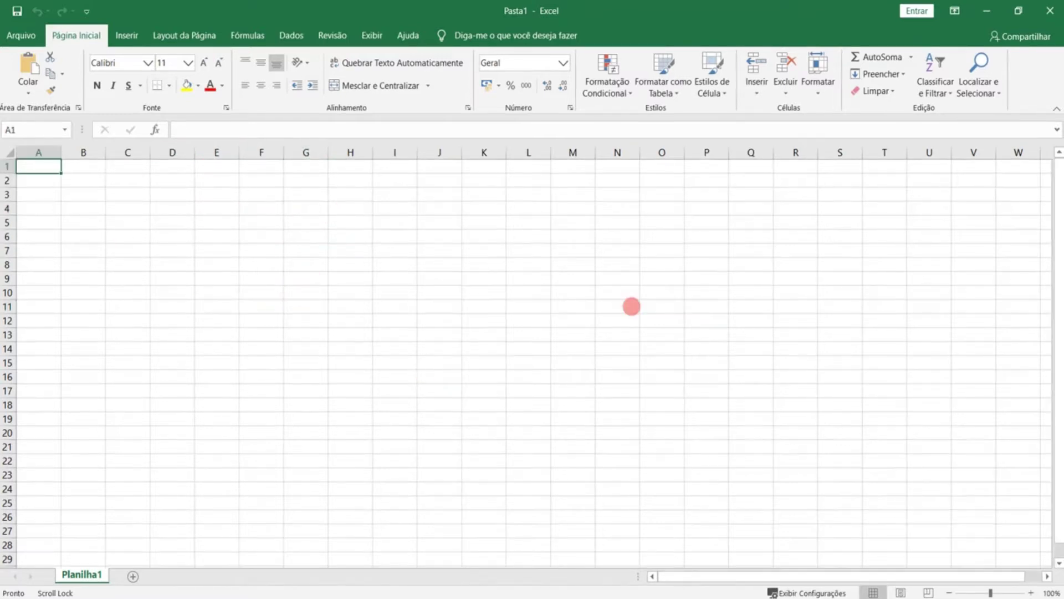
left_click(209, 276)
left_click(183, 255)
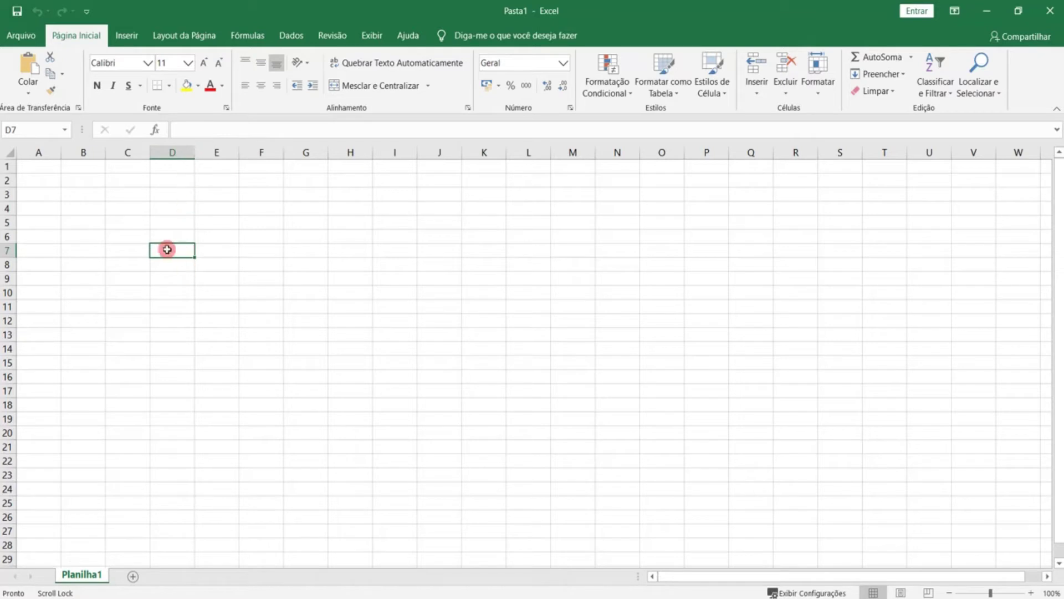
Step: Select cells A1, B1, A2, E4 and D6 one after another
left_click(45, 170)
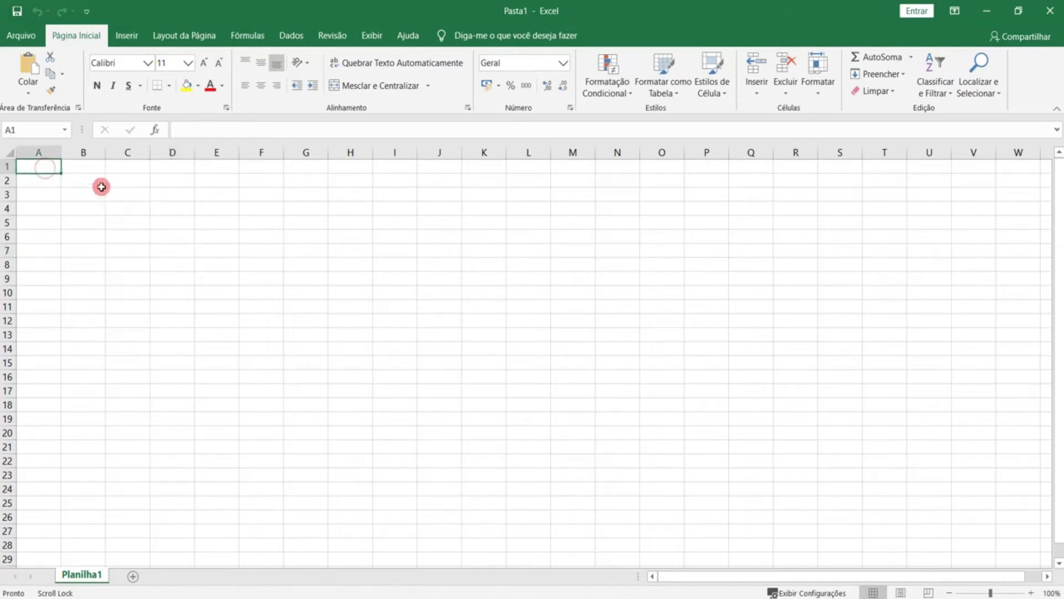
left_click(76, 163)
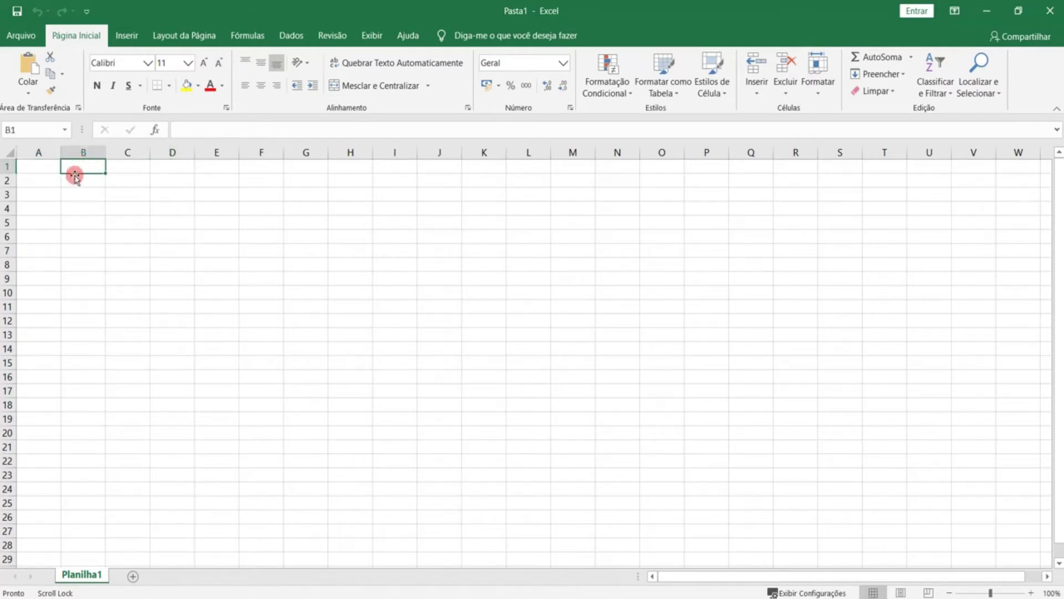
left_click(38, 176)
left_click(206, 204)
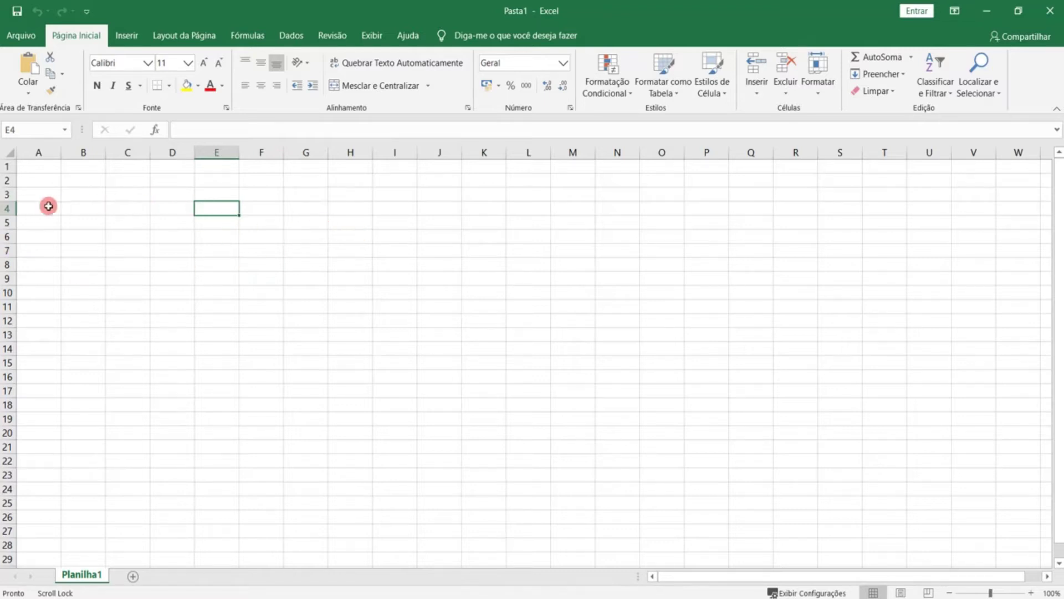
left_click(153, 236)
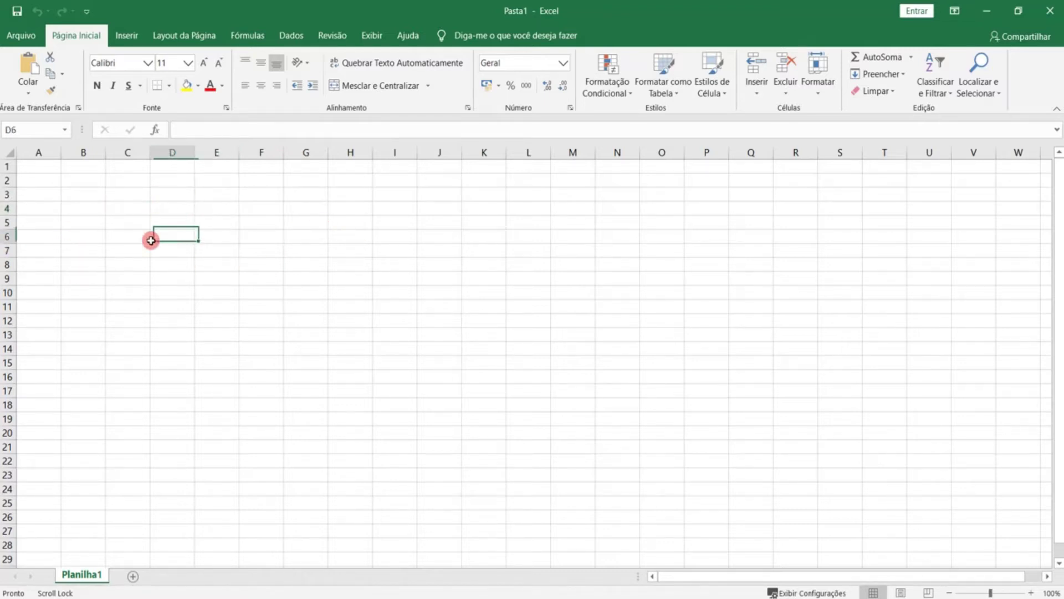
Step: Select several separate cells in rows 4 to 9, including D6 and H5, finishing on C4
left_click(198, 280)
left_click(245, 240)
left_click(183, 236)
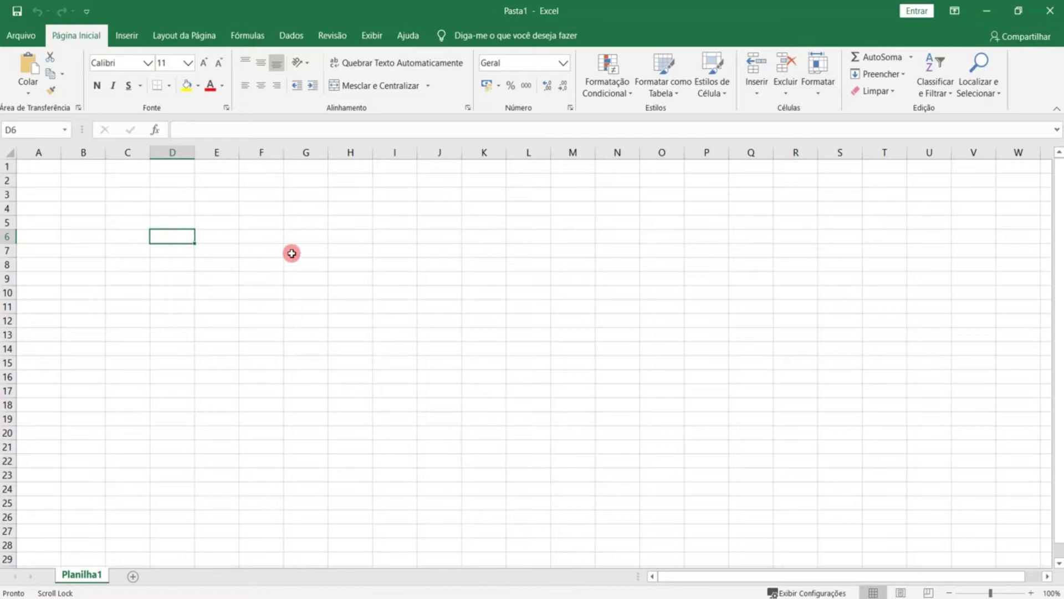
left_click(334, 219)
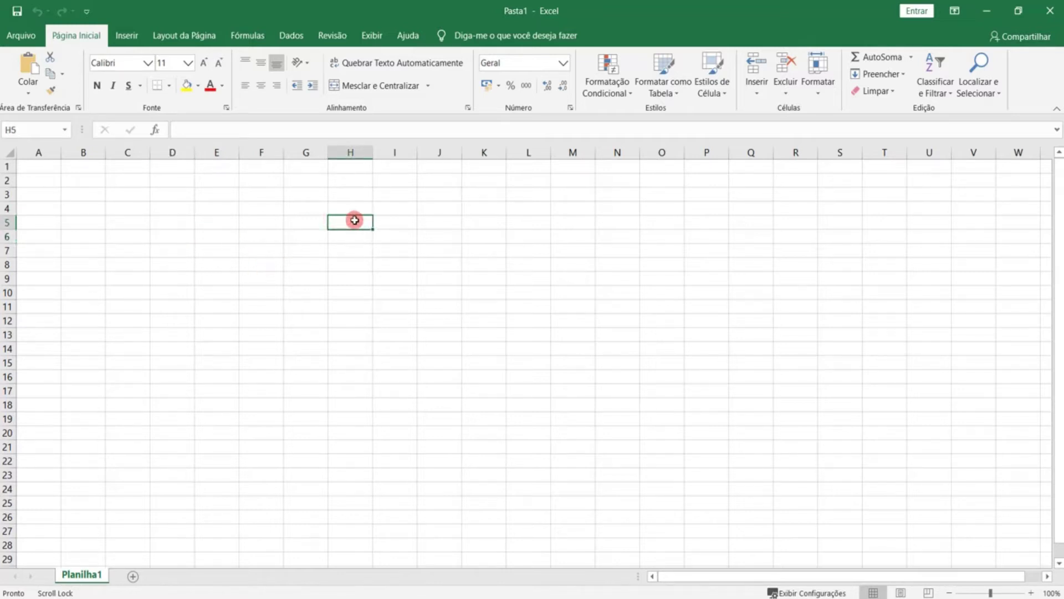
left_click(158, 218)
left_click(121, 209)
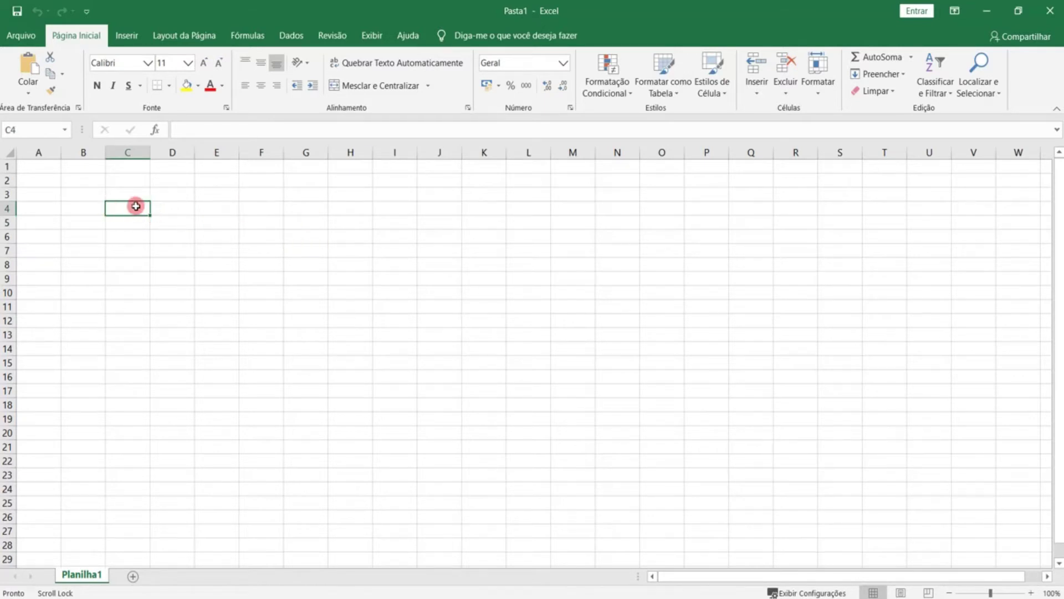
Step: Select cell F8 and a large block of cells starting at A1, finishing on the single cell H13
left_click(258, 259)
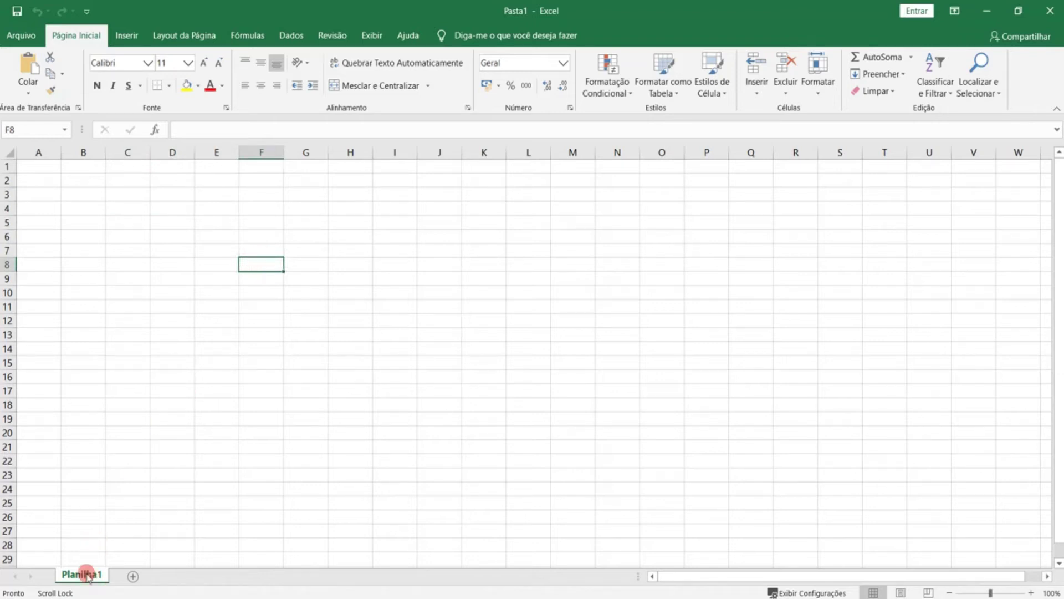
left_click_drag(33, 161, 853, 522)
left_click(350, 331)
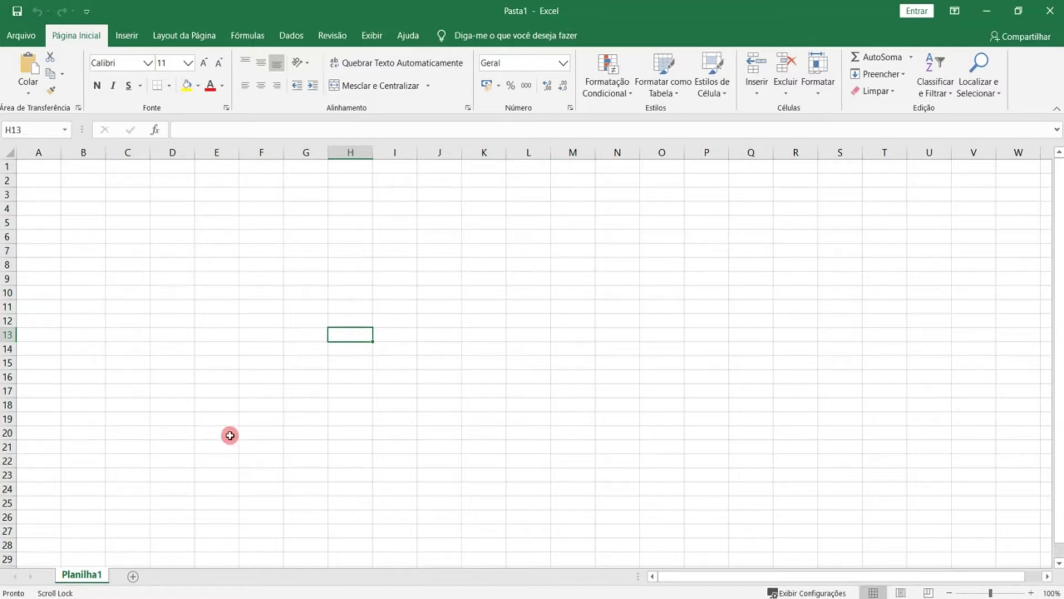
Step: Add a second worksheet to the workbook and switch back and forth between the two sheets, finishing on Planilha1
left_click(133, 577)
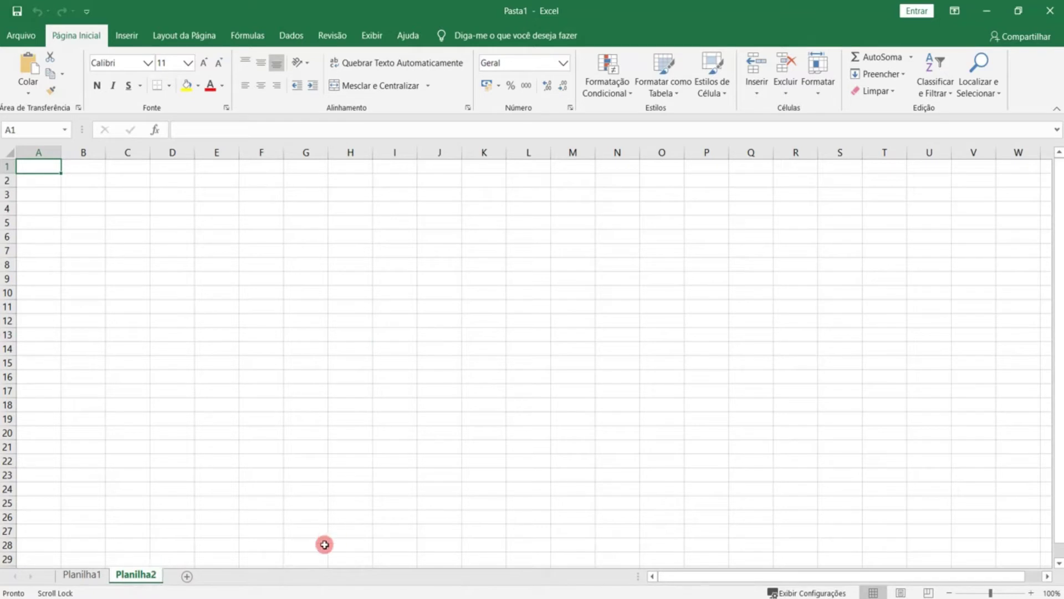
left_click(100, 574)
left_click(136, 574)
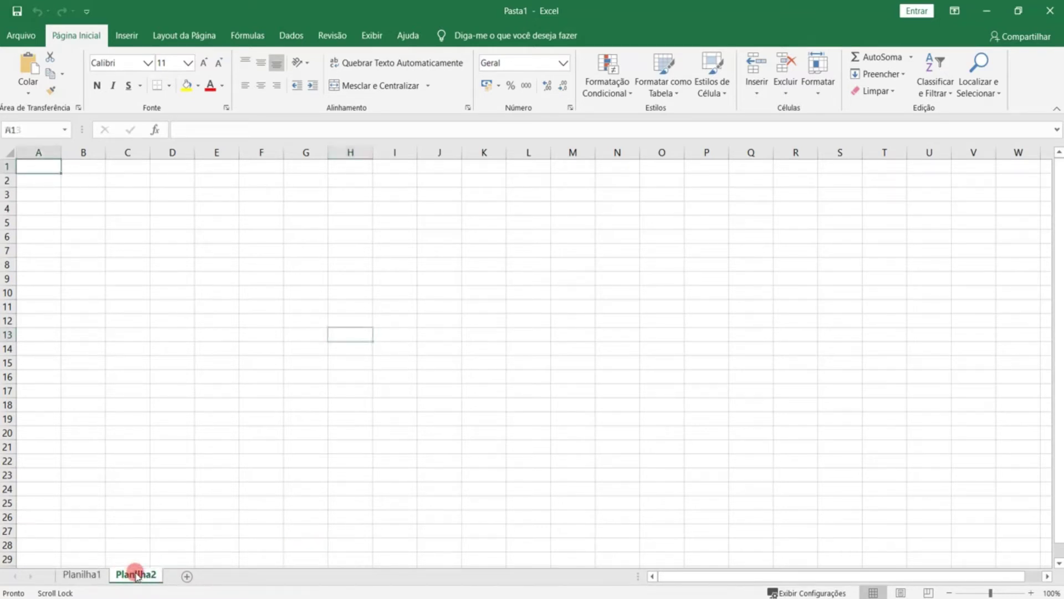
left_click(91, 575)
left_click(138, 575)
left_click(97, 575)
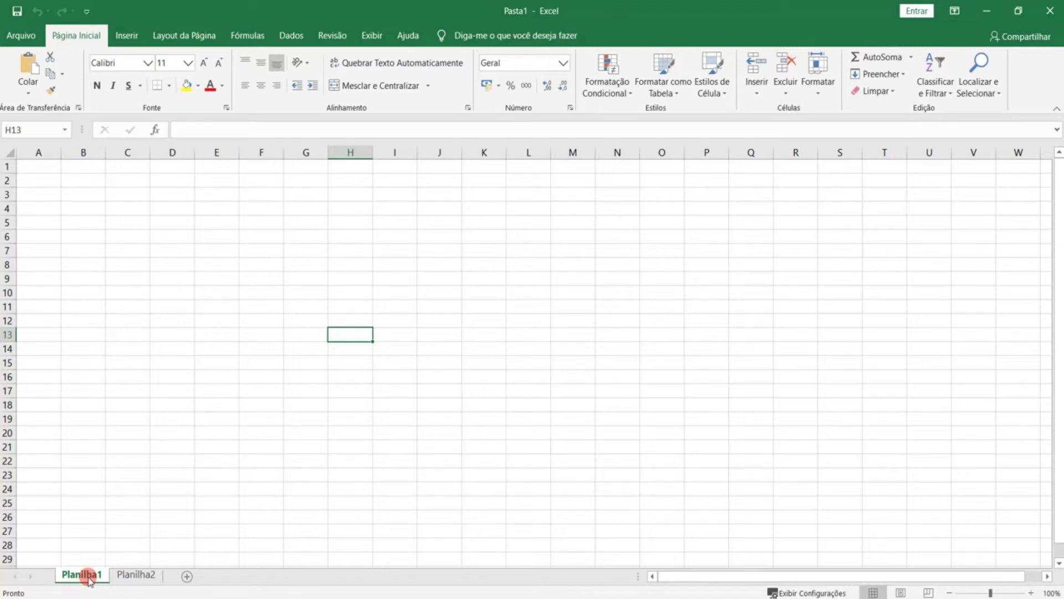
Step: View the sheet options of Planilha1, dismiss them, and switch to Planilha2 and back
right_click(85, 577)
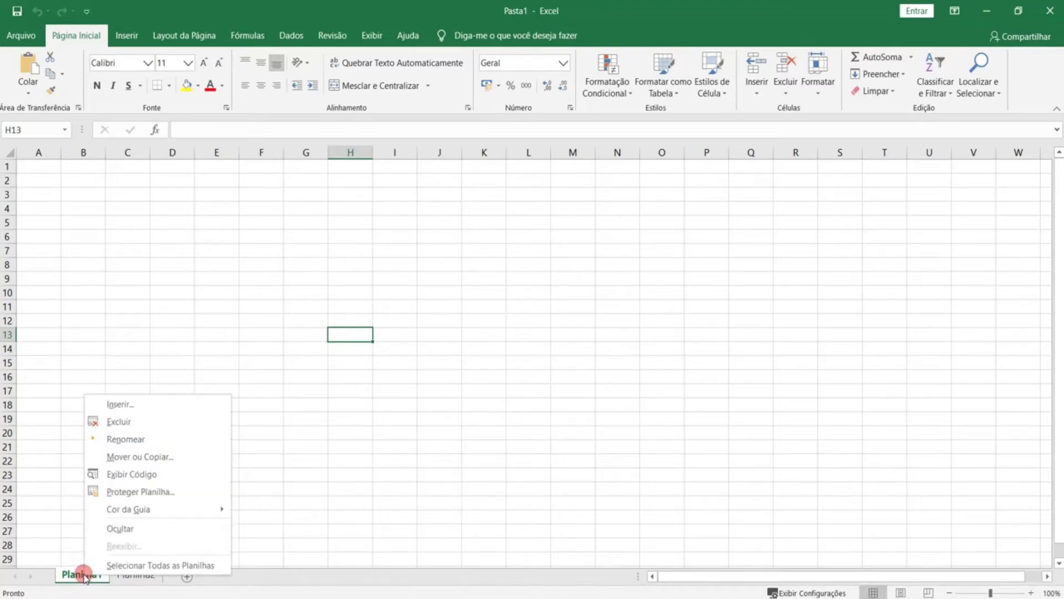
left_click(82, 576)
left_click(135, 575)
left_click(83, 575)
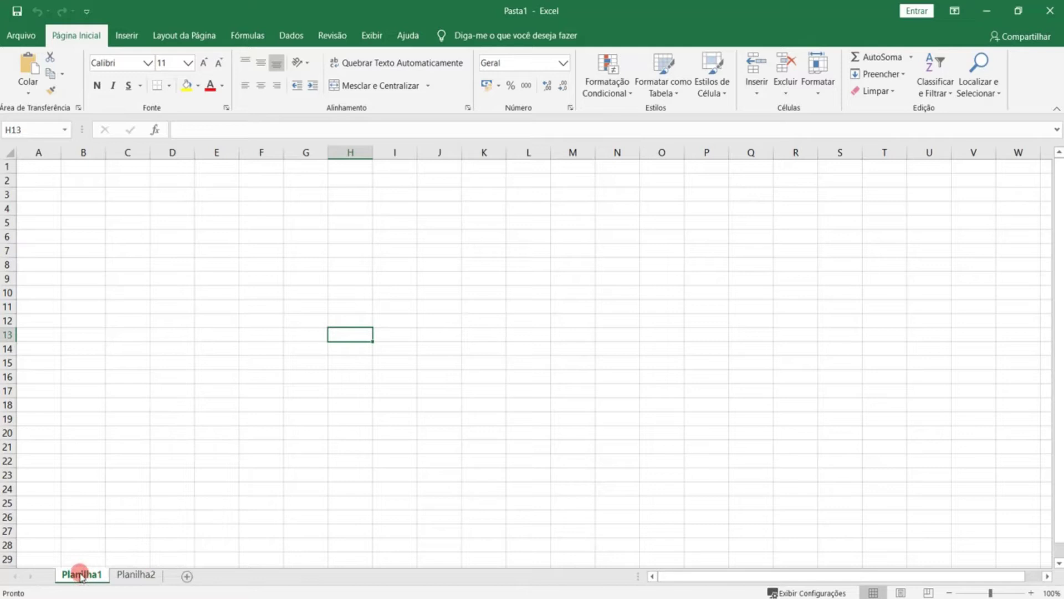
Step: Examine the general items and the Soluções de Planilha templates offered for insertion at Planilha1, and cancel without inserting anything
right_click(86, 576)
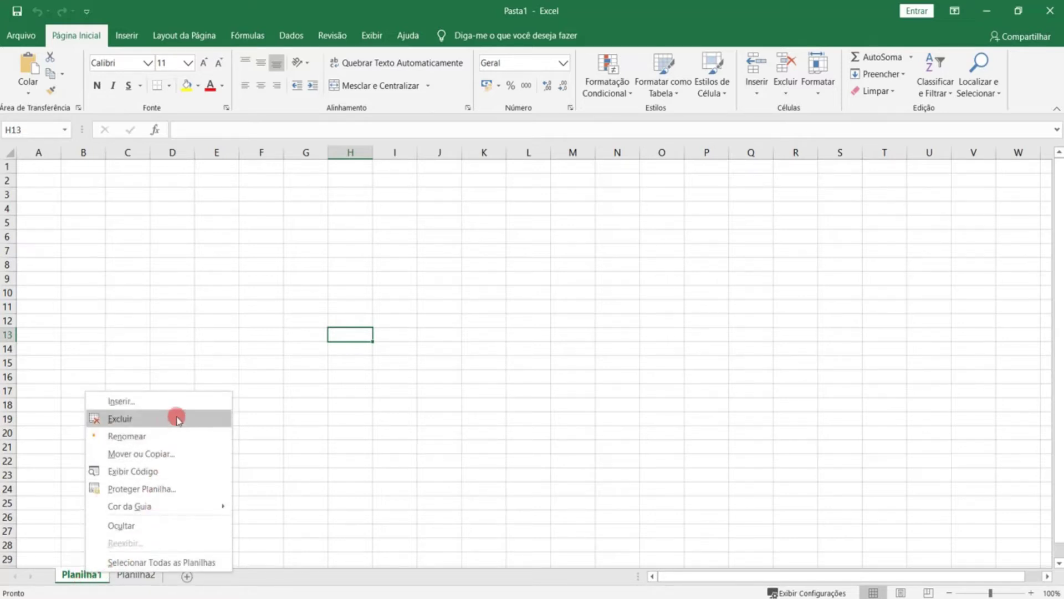
left_click(182, 402)
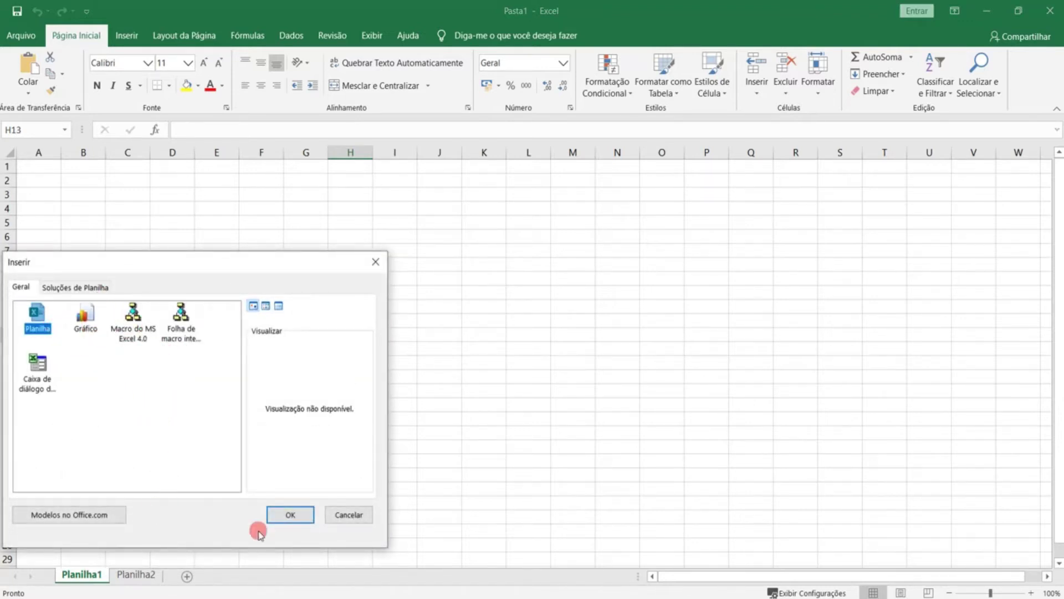
left_click(360, 513)
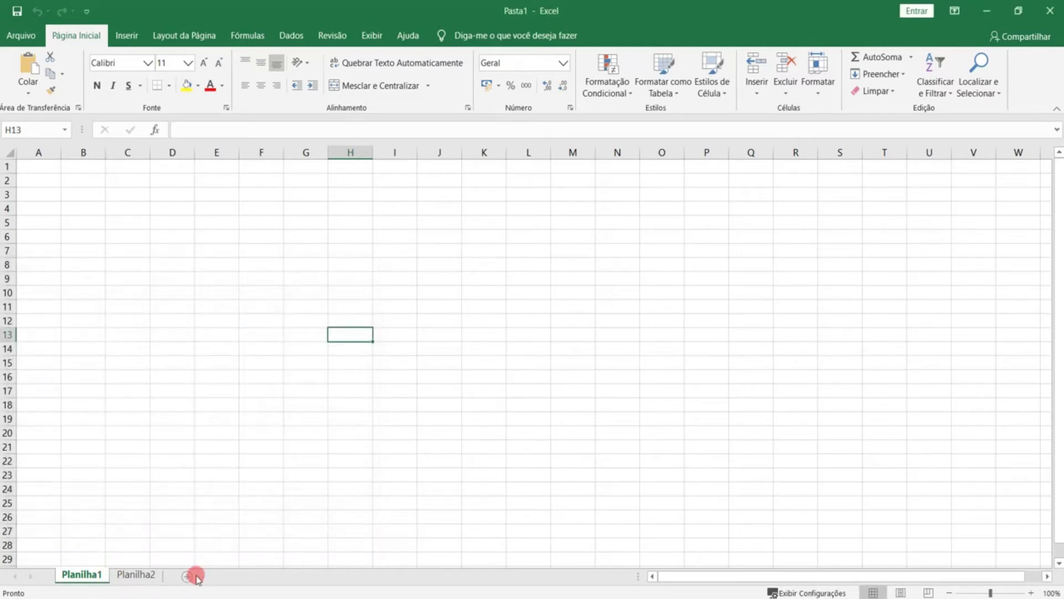
right_click(94, 576)
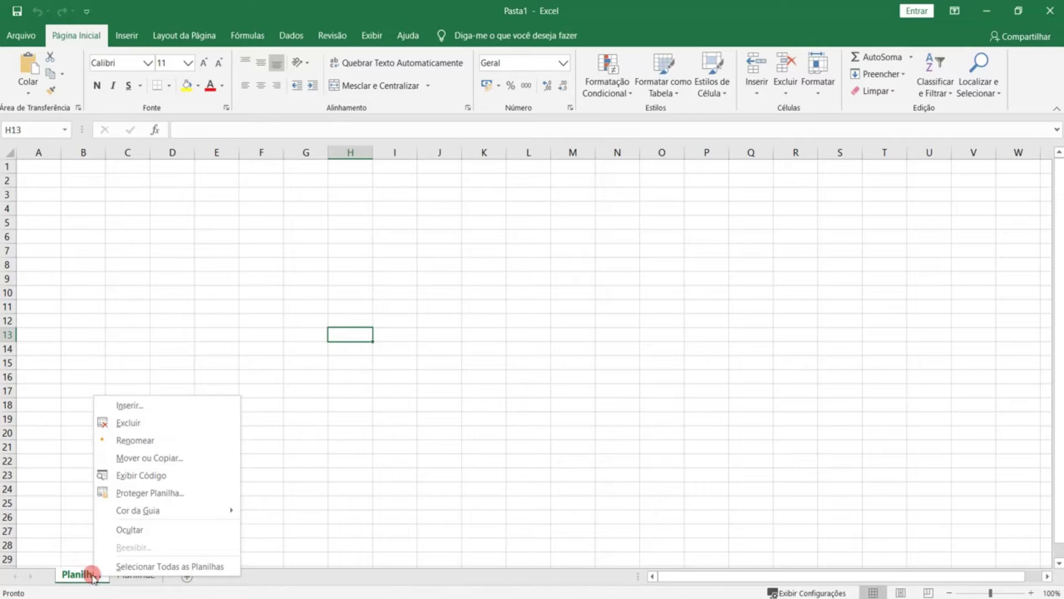
left_click(168, 404)
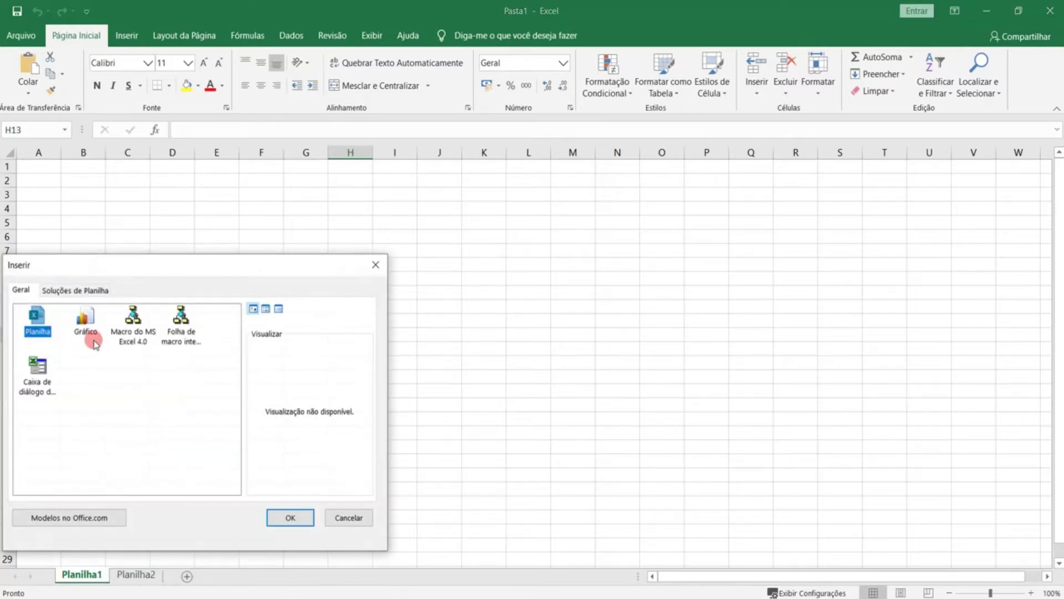
left_click(50, 363)
left_click(87, 317)
left_click(100, 290)
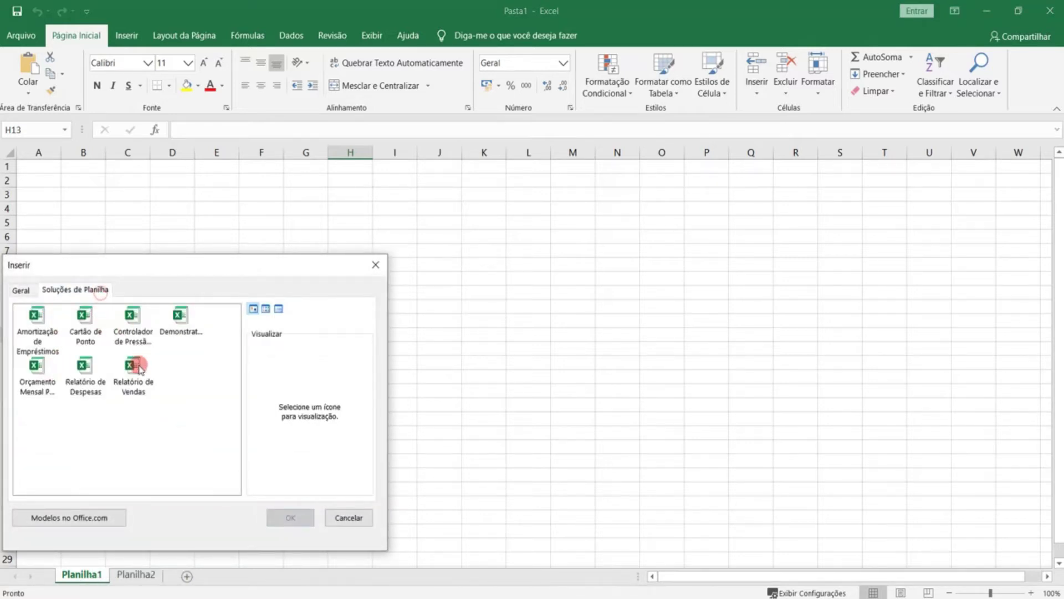
left_click(352, 514)
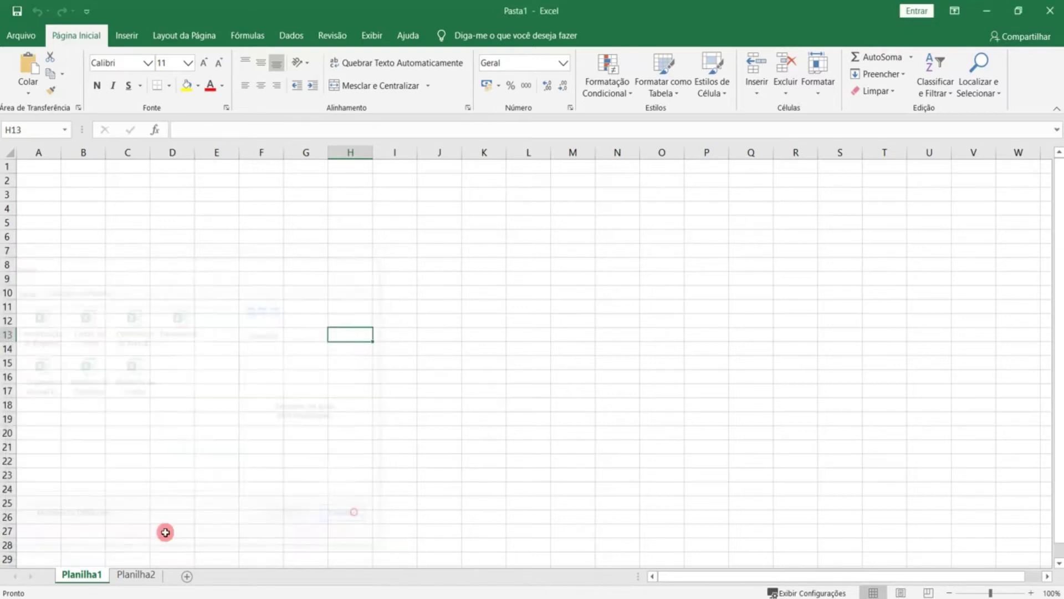
Step: Rename the sheet Planilha1 as Aula 01
right_click(83, 578)
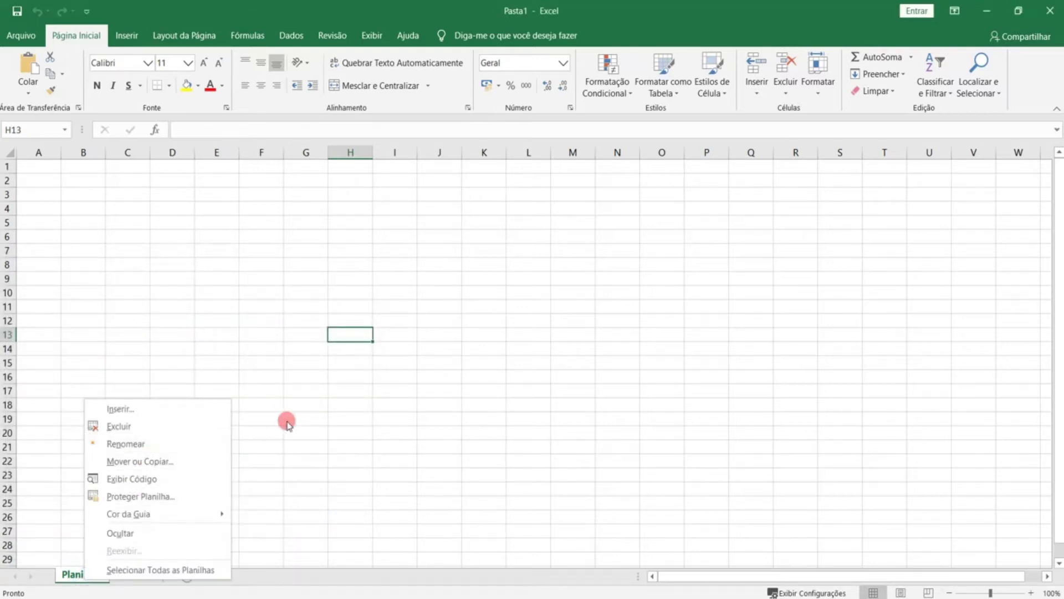
left_click(183, 443)
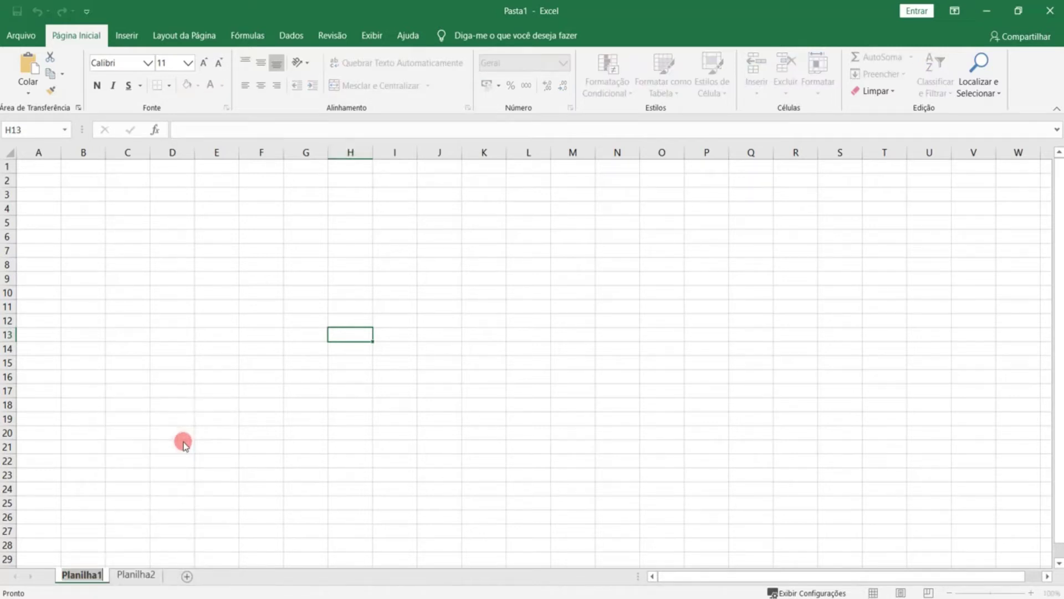
type("Aula 01")
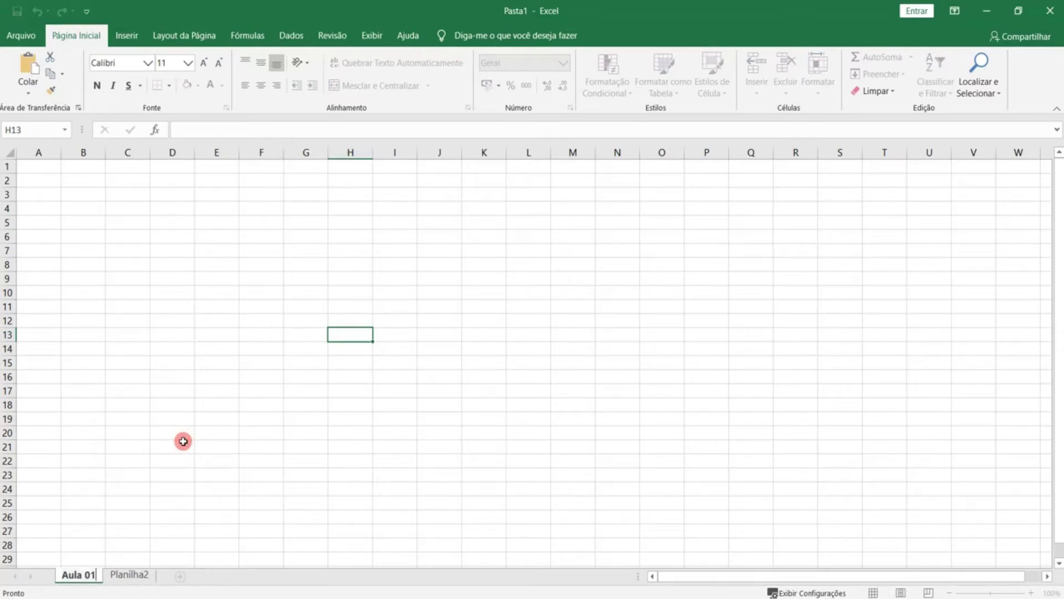
key("Return")
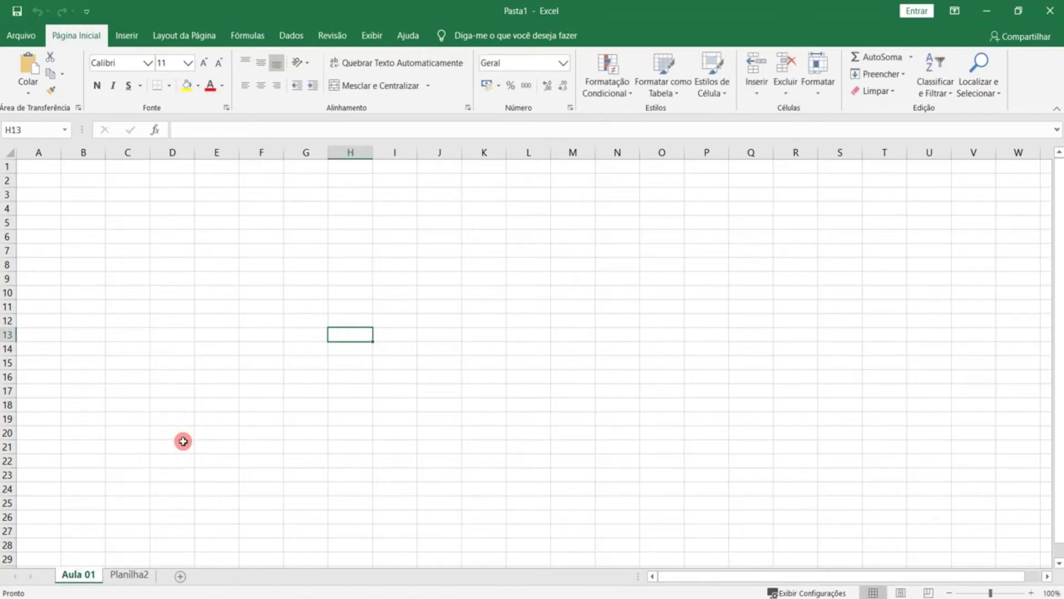
Step: Examine the Move or Copy options for Planilha2, including the target workbook and position choices, and cancel without moving it
left_click(134, 577)
right_click(133, 577)
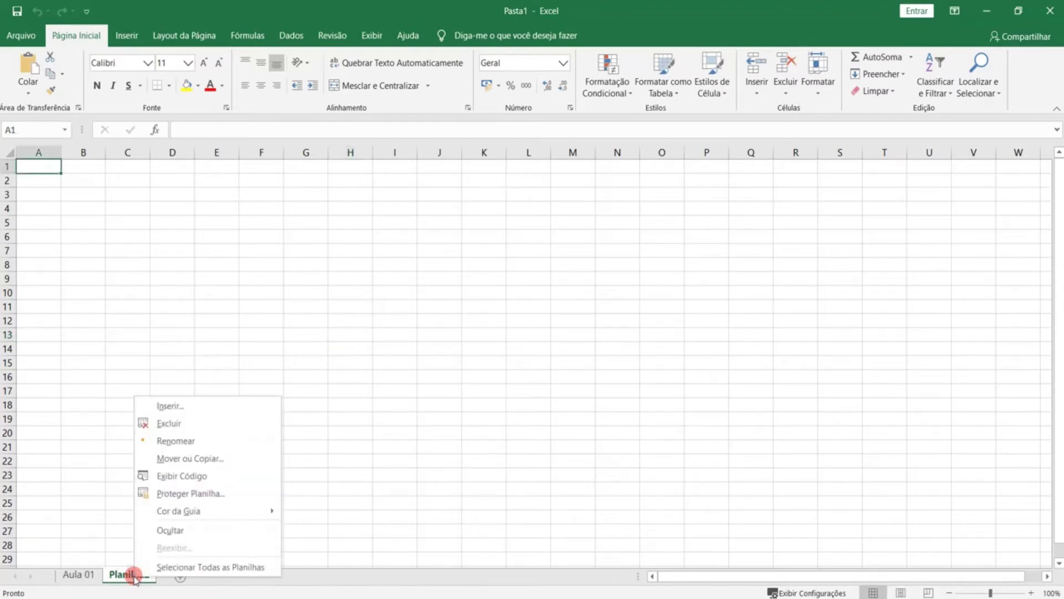
left_click(212, 460)
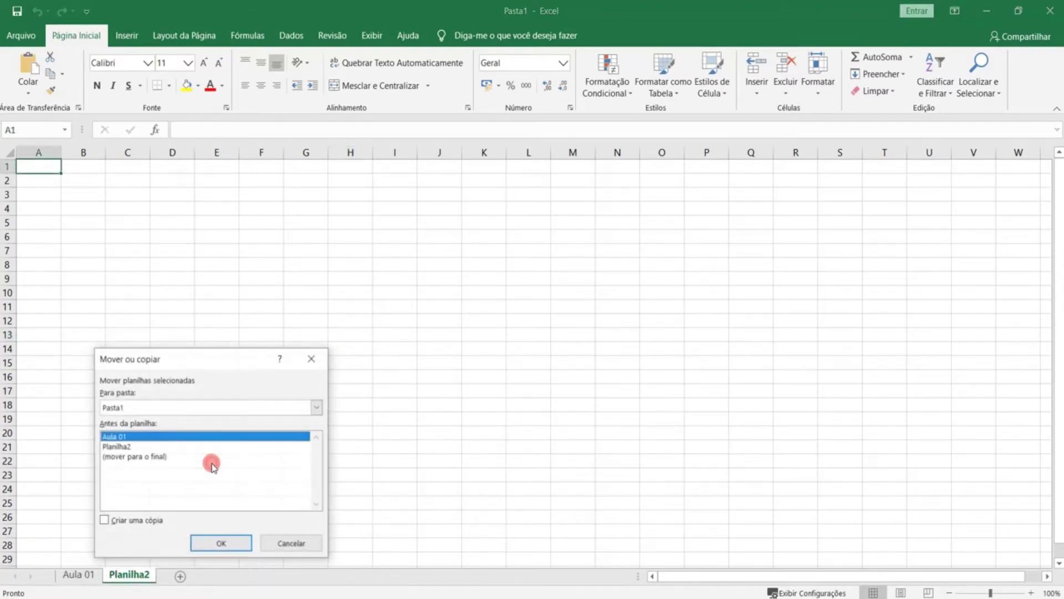
left_click(158, 447)
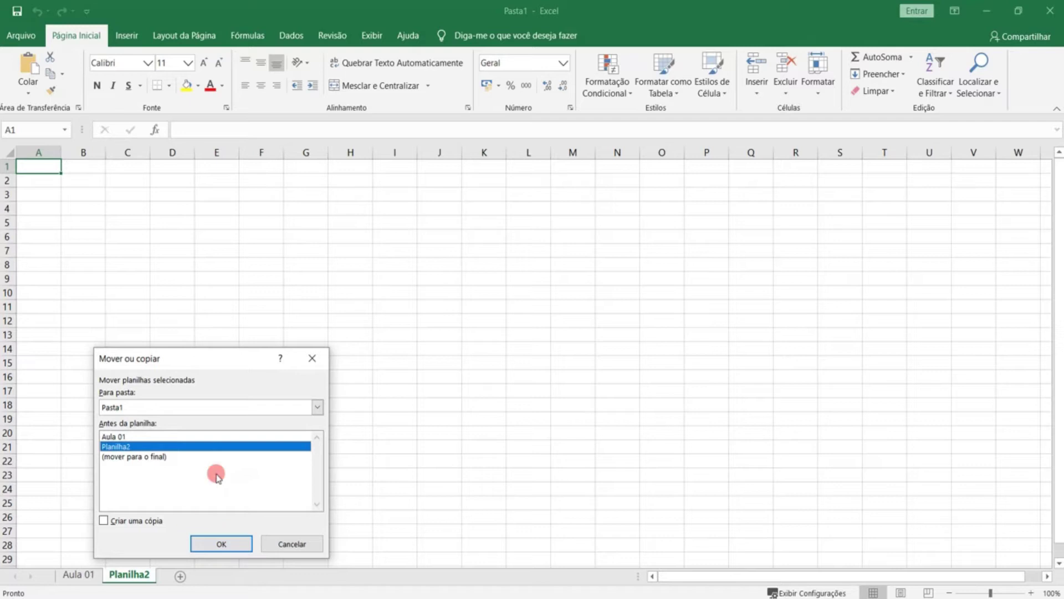
left_click(317, 409)
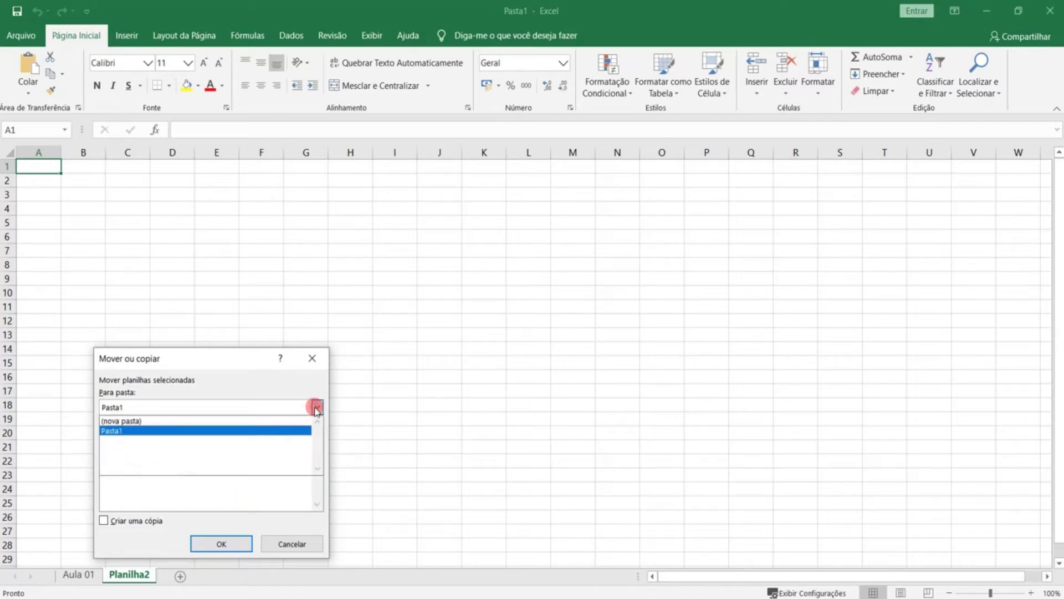
left_click(316, 409)
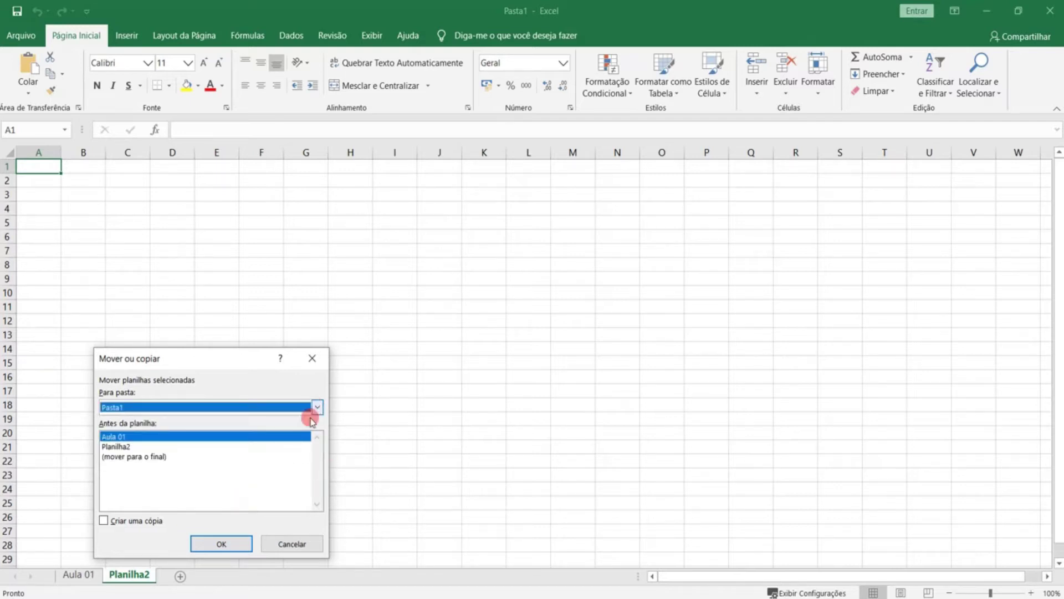
left_click(159, 456)
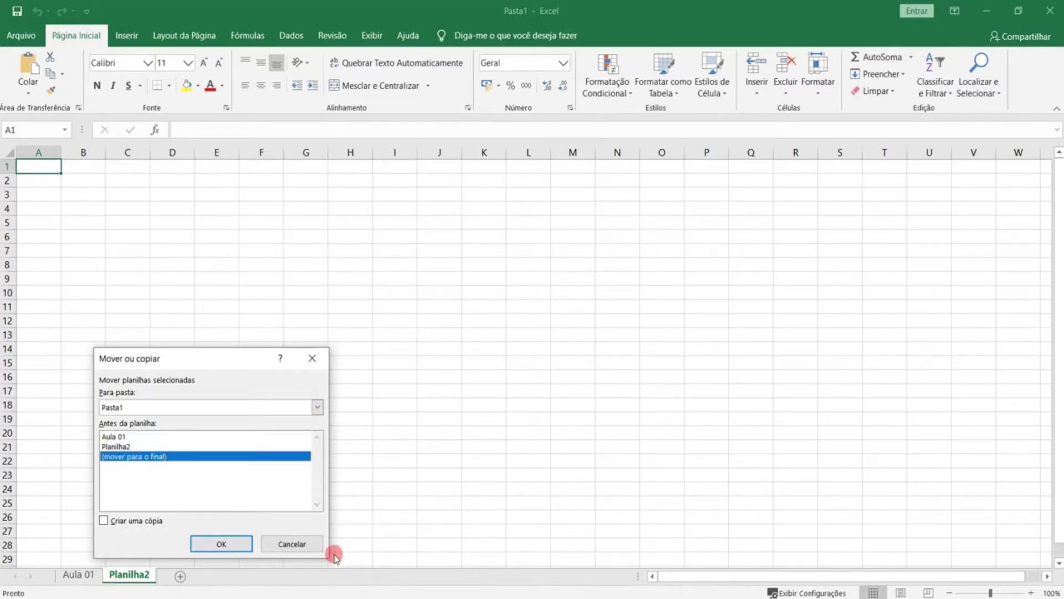
left_click(309, 543)
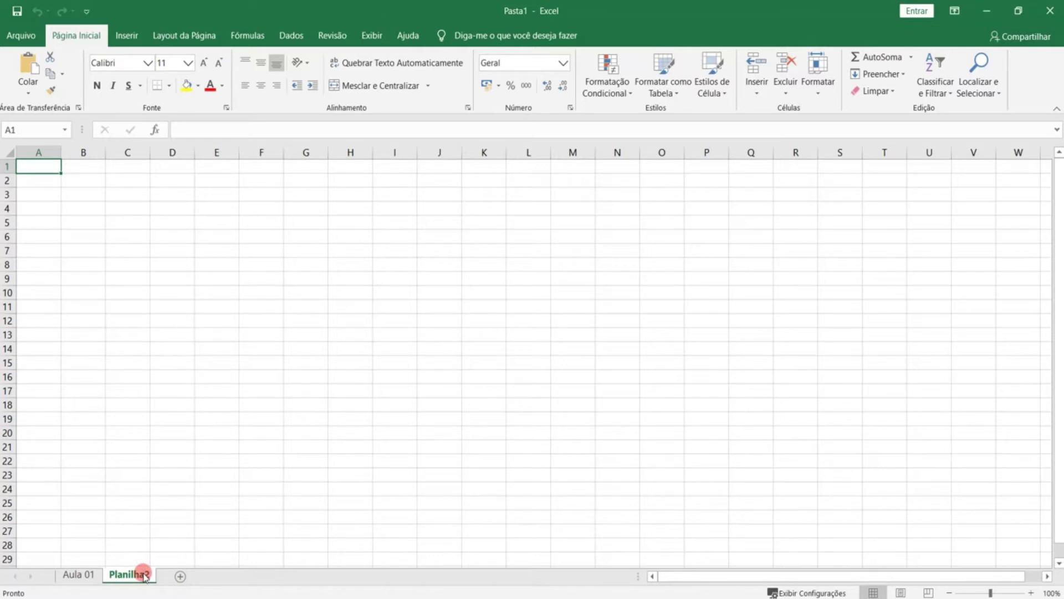
Step: Move the sheet Planilha2 ahead of Aula 01, and restore the order by moving Aula 01 back to the front
mouse_move(136, 574)
left_mouse_down()
mouse_move(74, 575)
mouse_move(197, 573)
mouse_move(48, 575)
mouse_move(59, 575)
left_mouse_up()
left_click(126, 575)
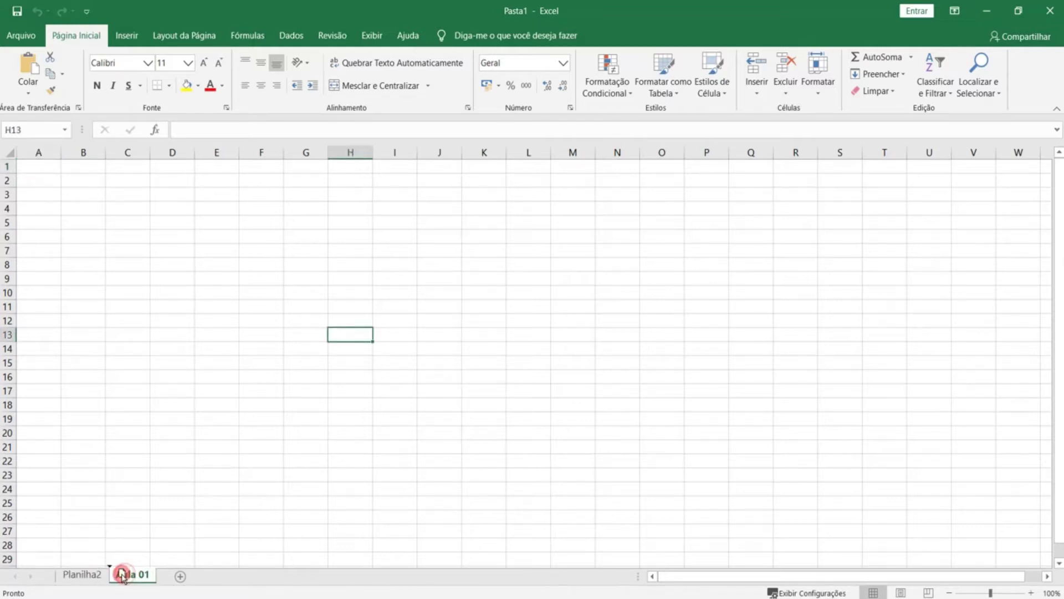
left_click_drag(110, 574, 59, 573)
Step: Delete the sheet Planilha2 from the workbook
left_click(144, 576)
right_click(144, 574)
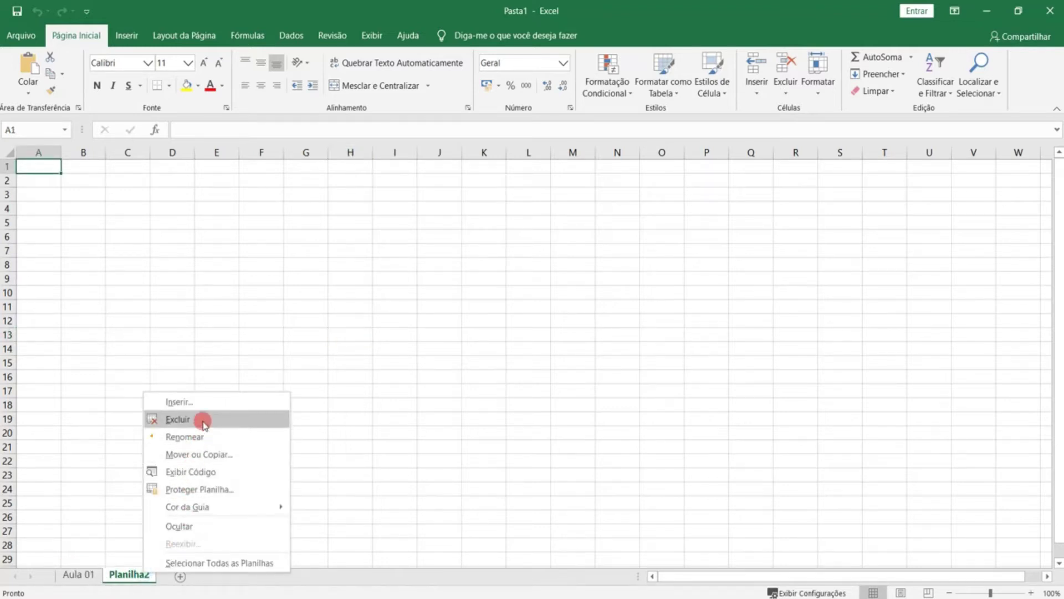
left_click(204, 422)
Step: Color the Aula 01 sheet tab orange from the theme colors
right_click(78, 575)
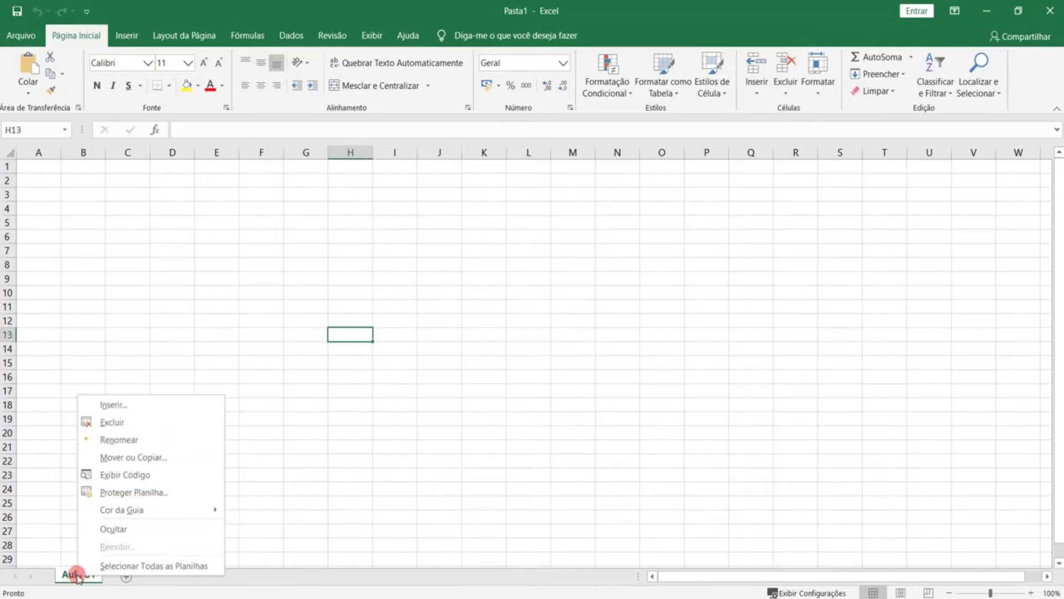
mouse_move(176, 508)
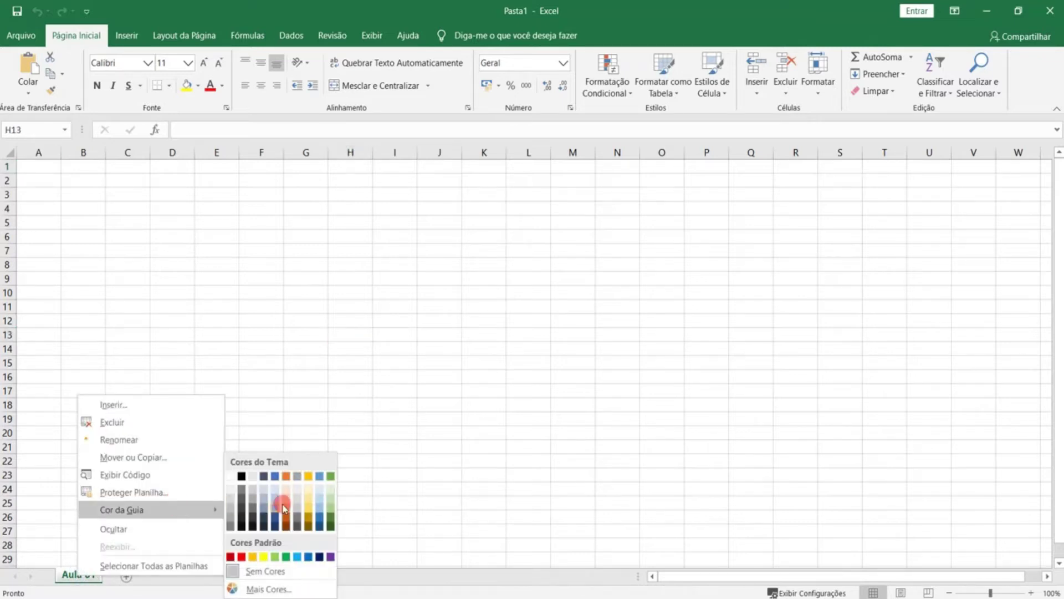
left_click(293, 477)
left_click(266, 364)
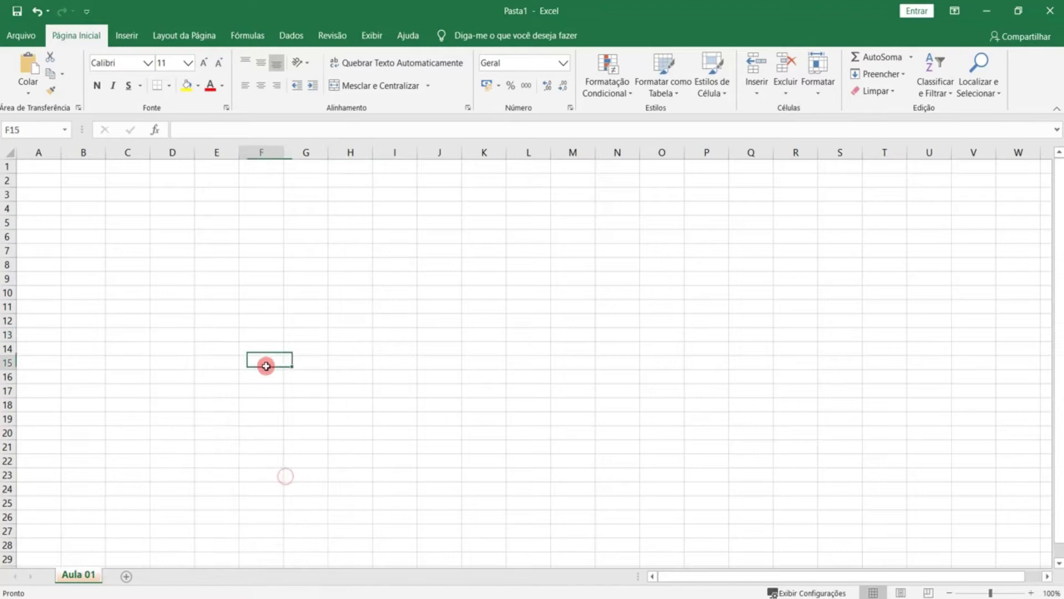
left_click(201, 310)
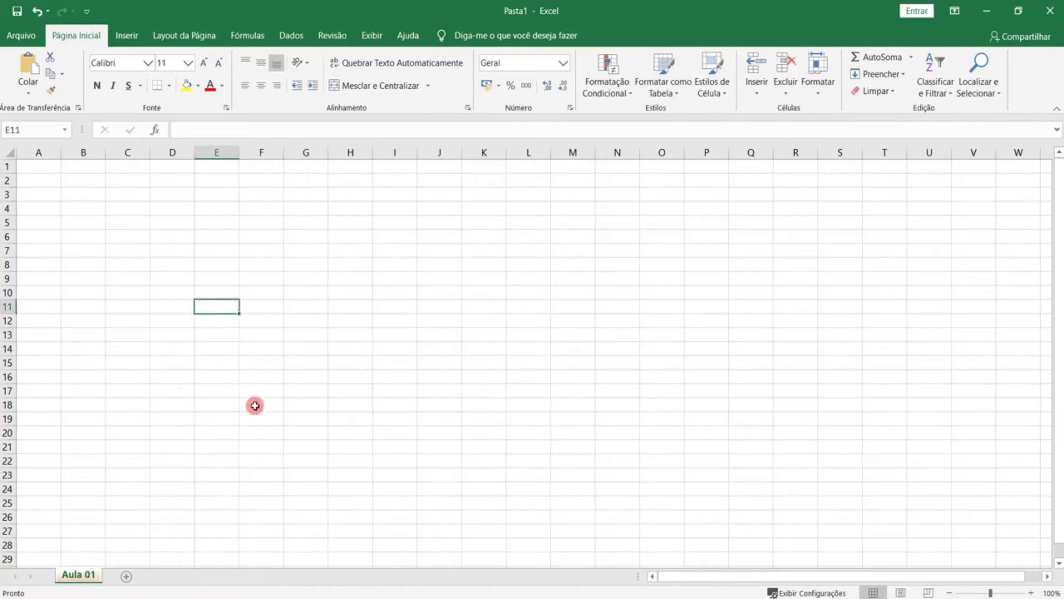
Step: Recolor the Aula 01 sheet tab with standard yellow, and replace that with theme green
right_click(95, 576)
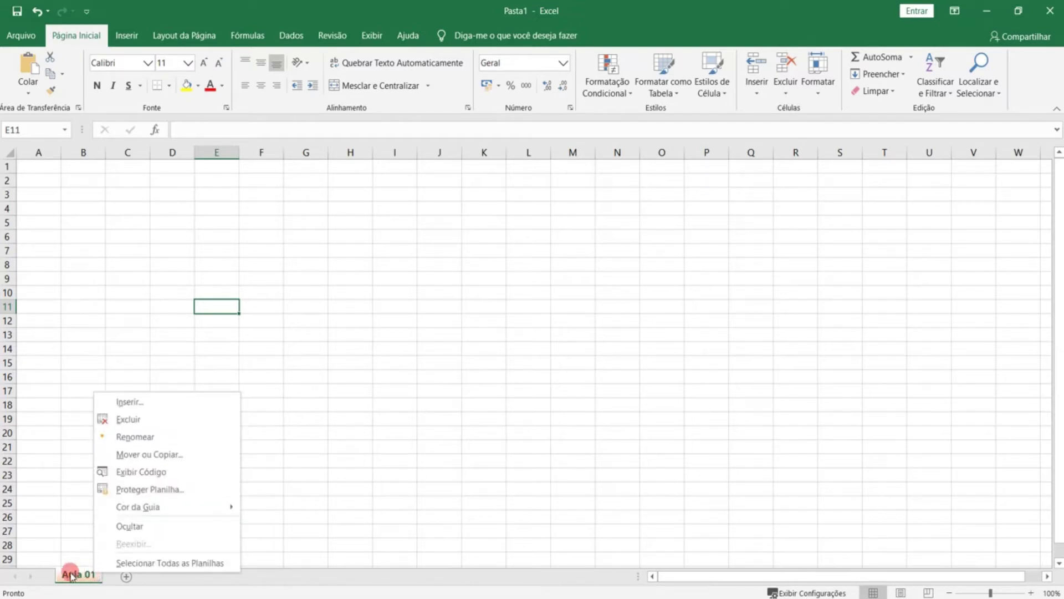
mouse_move(172, 507)
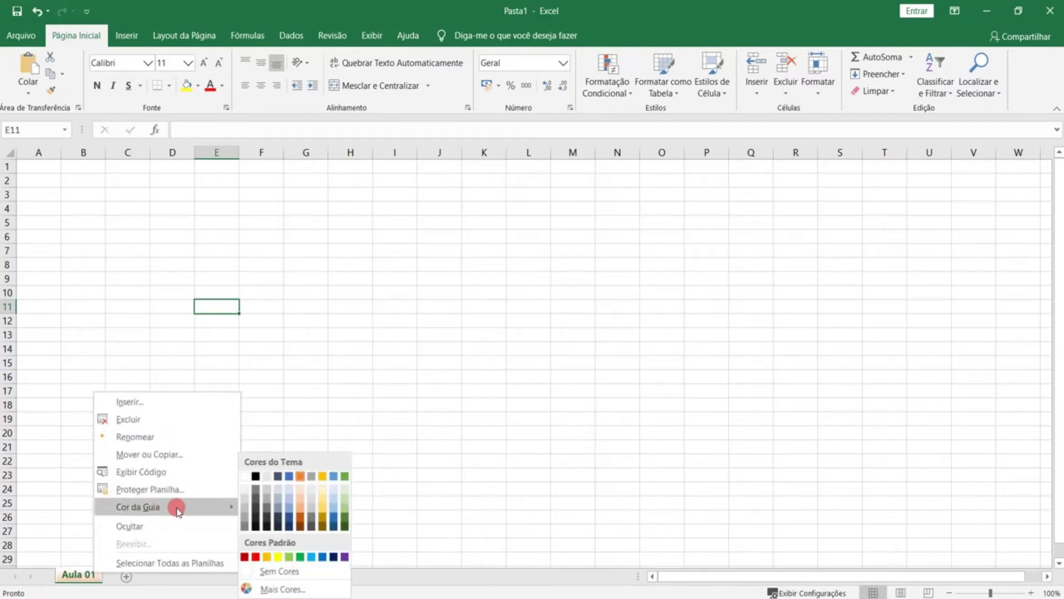
left_click(281, 557)
right_click(77, 576)
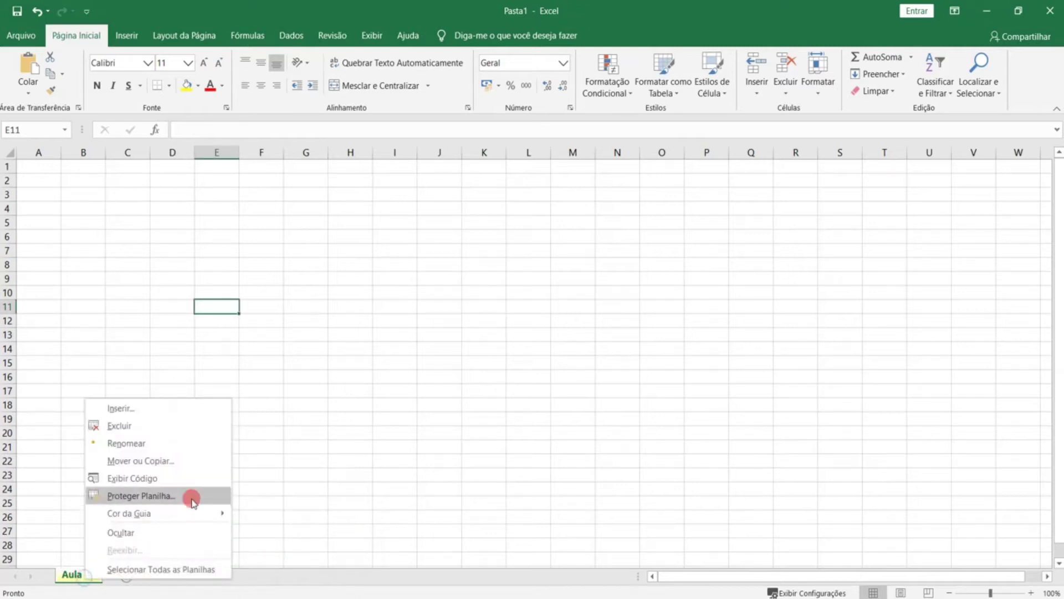
mouse_move(191, 511)
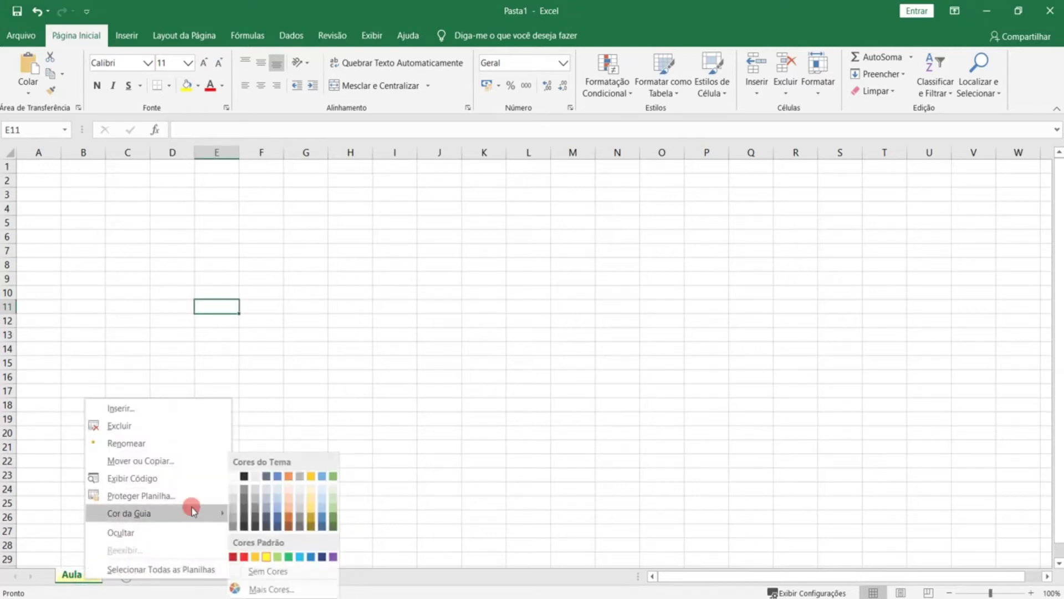
left_click(340, 476)
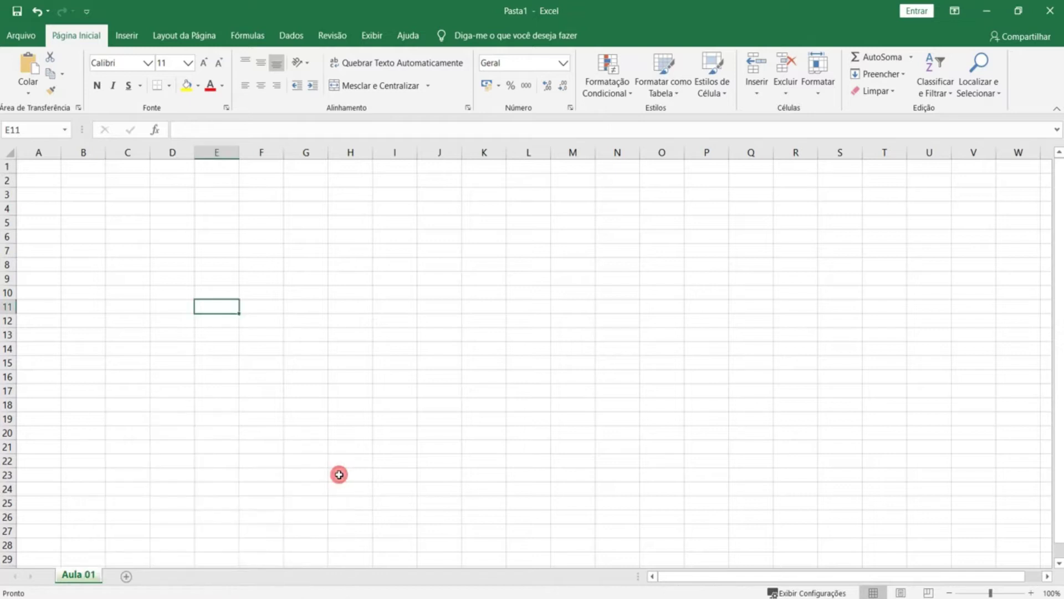
Step: Set the tab color of the Aula 01 sheet to theme blue
right_click(94, 576)
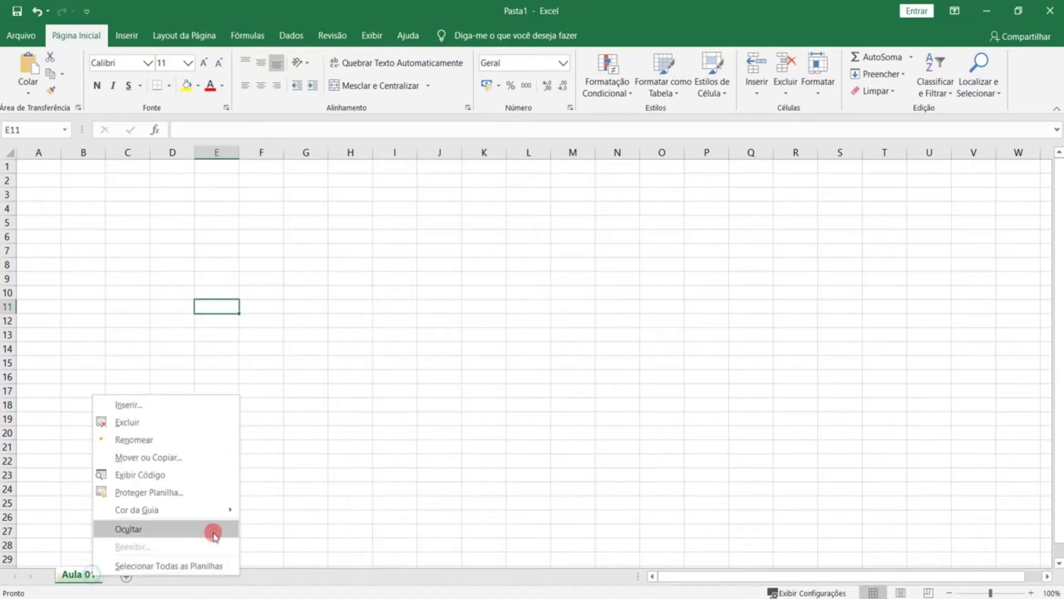
mouse_move(213, 511)
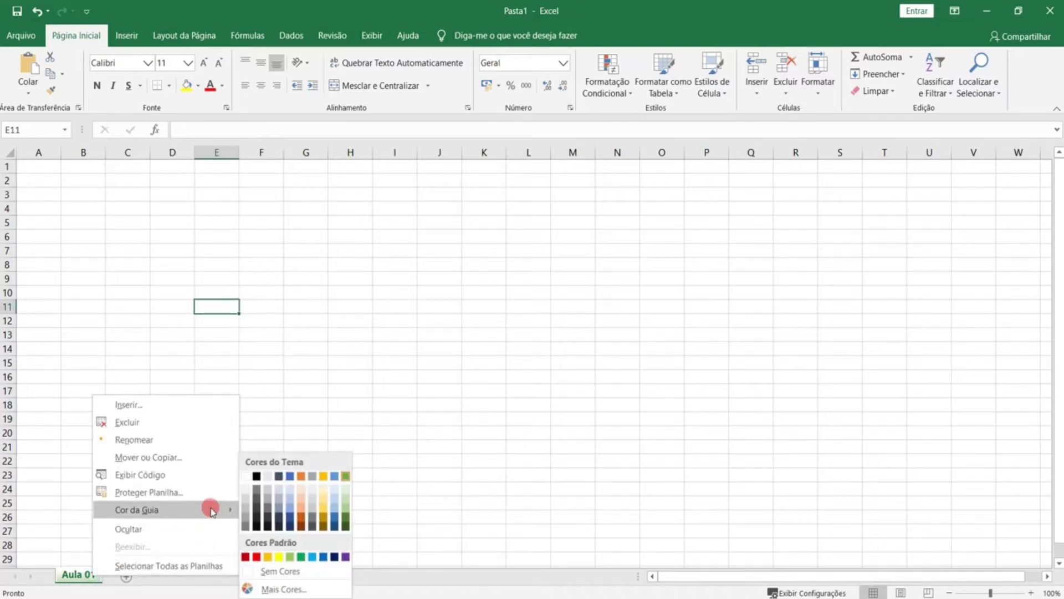
left_click(291, 477)
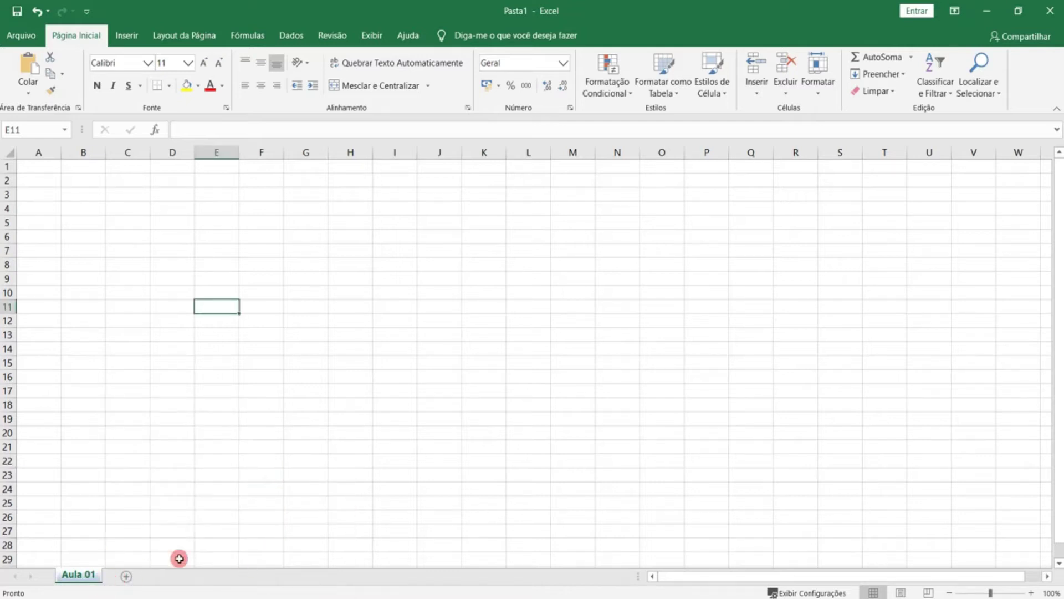
Step: Add a new sheet after Aula 01 and select all sheets as a group
right_click(92, 574)
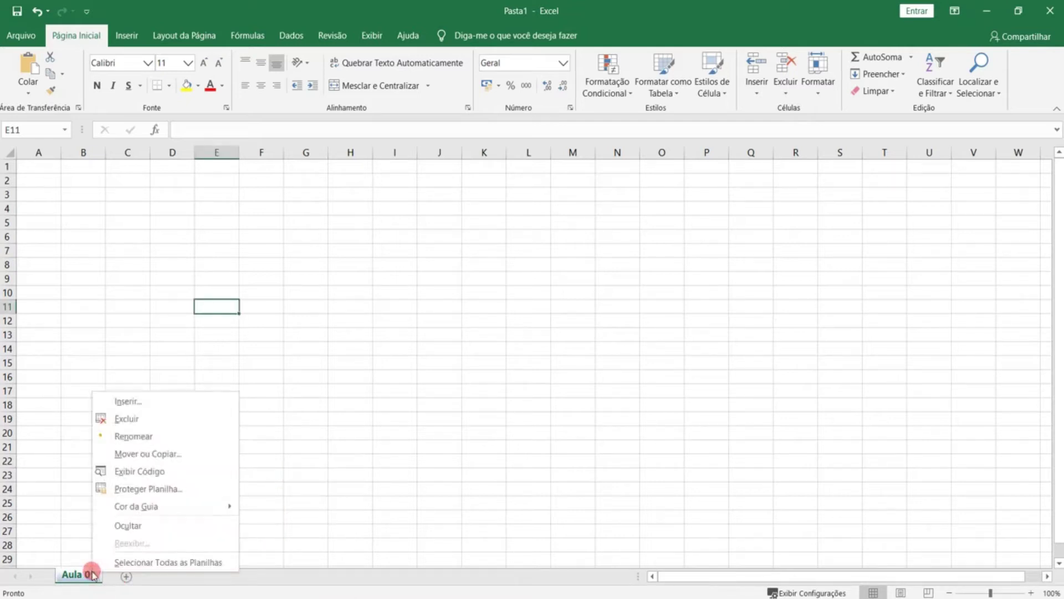
left_click(215, 562)
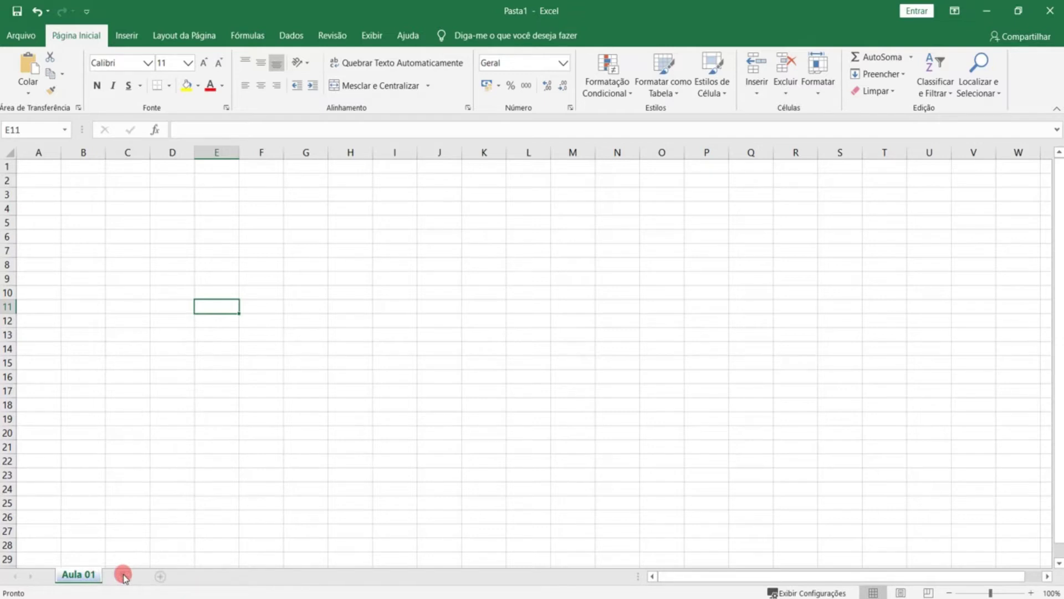
right_click(81, 574)
left_click(110, 563)
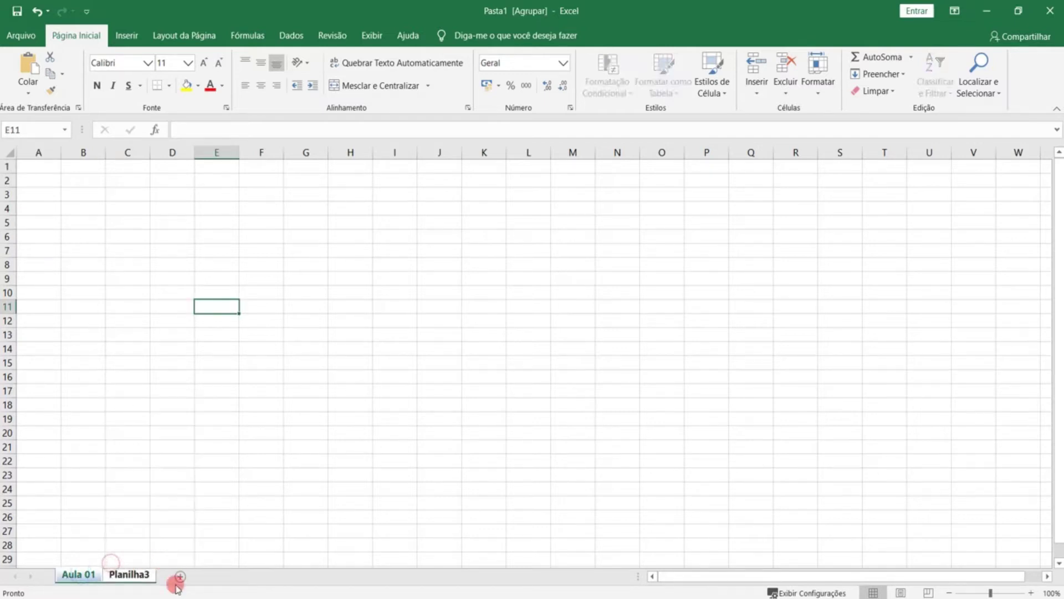
Step: Ungroup the selected sheets so that Planilha3 is worked on alone
right_click(128, 576)
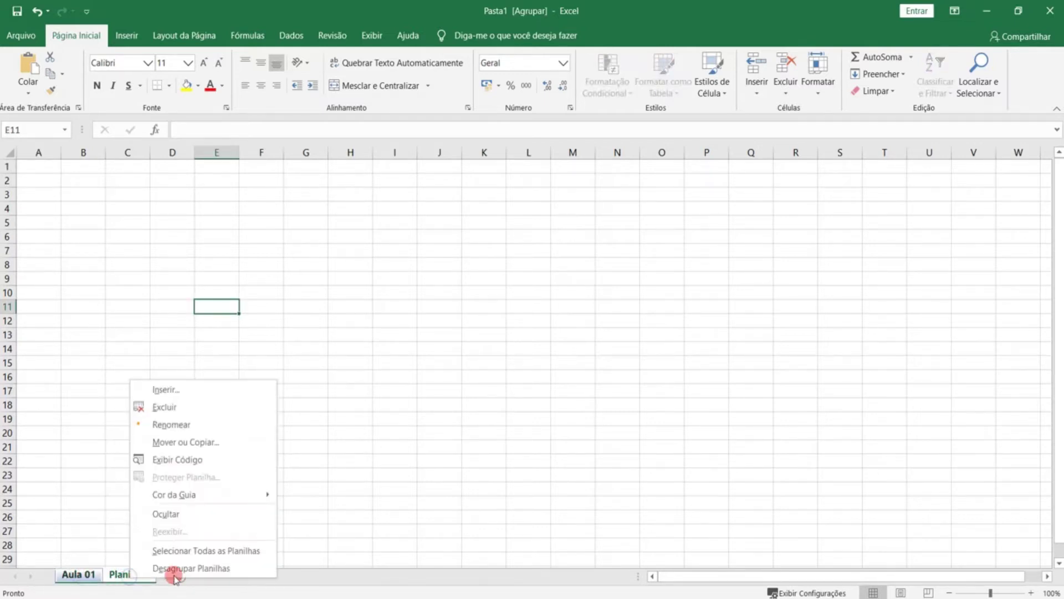
left_click(242, 568)
left_click(182, 555)
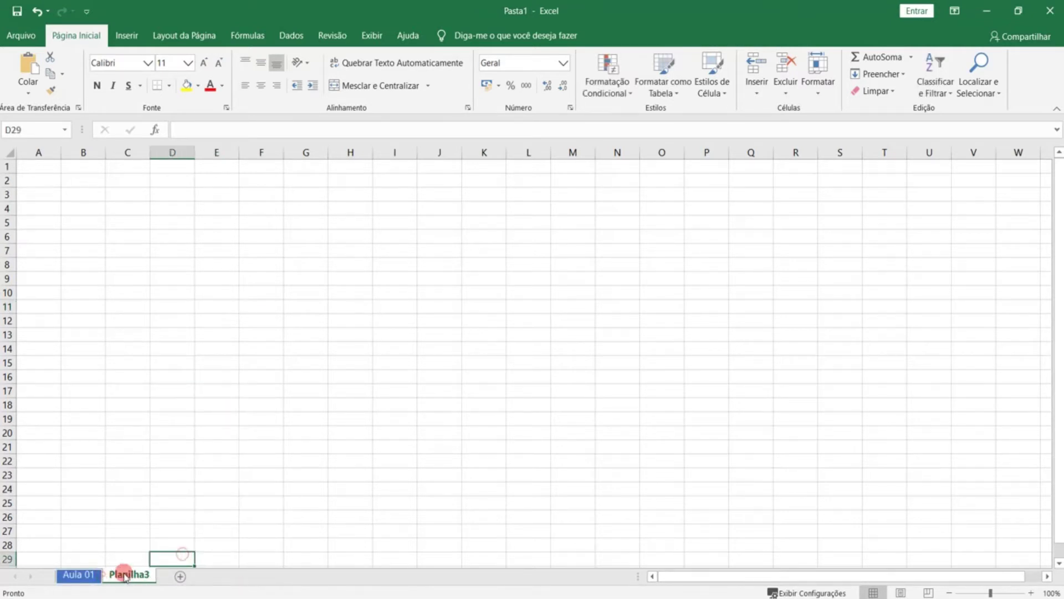
Step: Switch between Aula 01 and Planilha3, and delete the sheet Planilha3 from the workbook
left_click(86, 575)
left_click(91, 521)
left_click(129, 575)
right_click(116, 576)
left_click(163, 420)
right_click(86, 575)
left_click(59, 515)
left_click(113, 394)
left_click(164, 368)
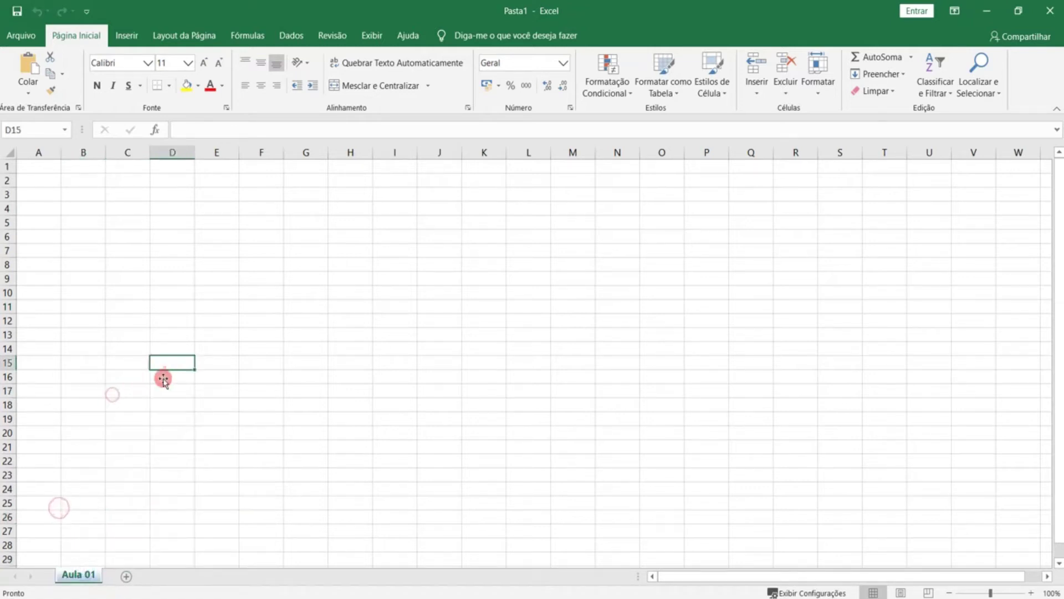
Step: Add another new worksheet after Aula 01
left_click(213, 488)
right_click(95, 577)
left_click(126, 576)
left_click(127, 576)
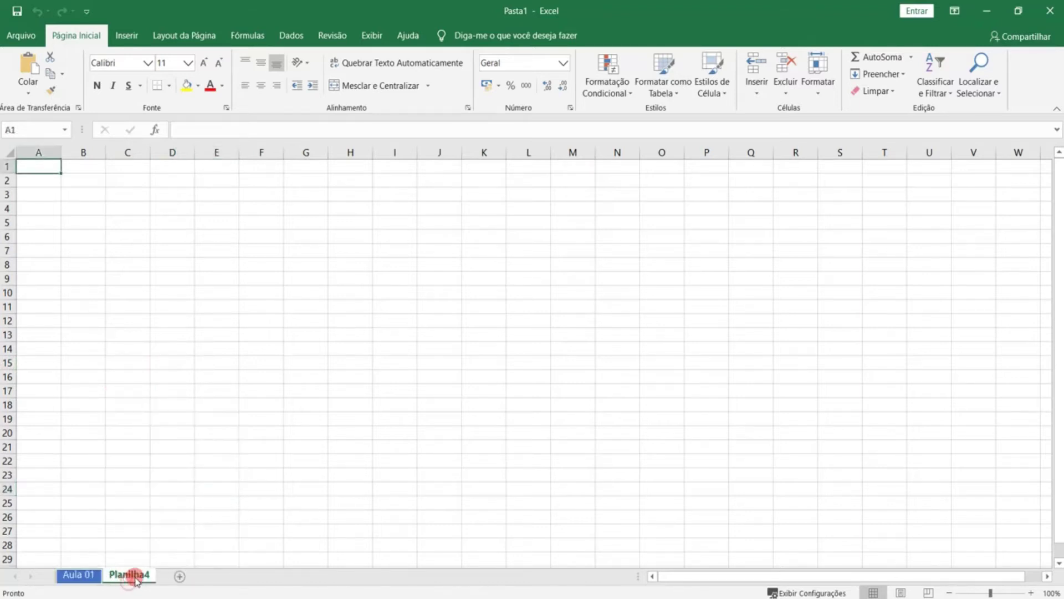
Step: Switch back and forth between Aula 01 and Planilha4, and delete the sheet Planilha4
left_click(96, 576)
left_click(143, 575)
left_click(71, 576)
left_click(124, 575)
left_click(83, 575)
left_click(136, 576)
right_click(145, 575)
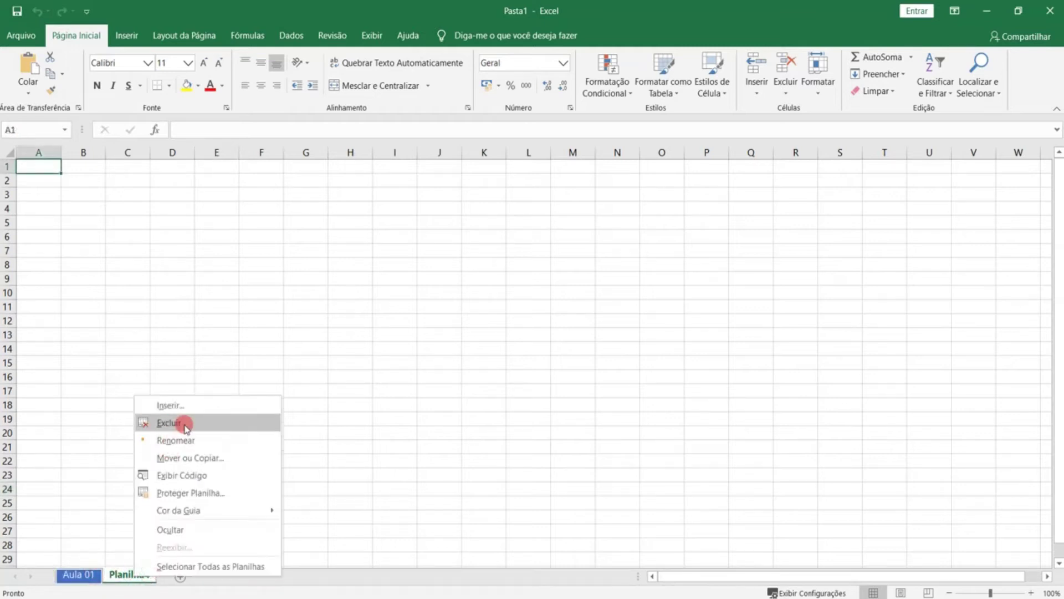
left_click(178, 423)
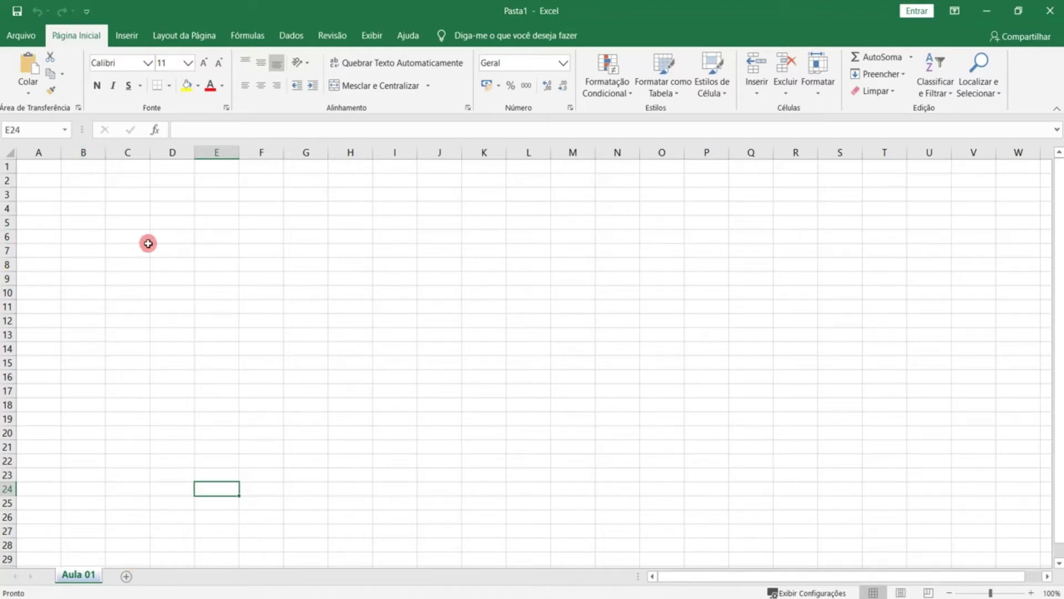
Step: Select single cells in turn, including C4, F9, C5 and B3, to examine how the active cell is marked
left_click(127, 208)
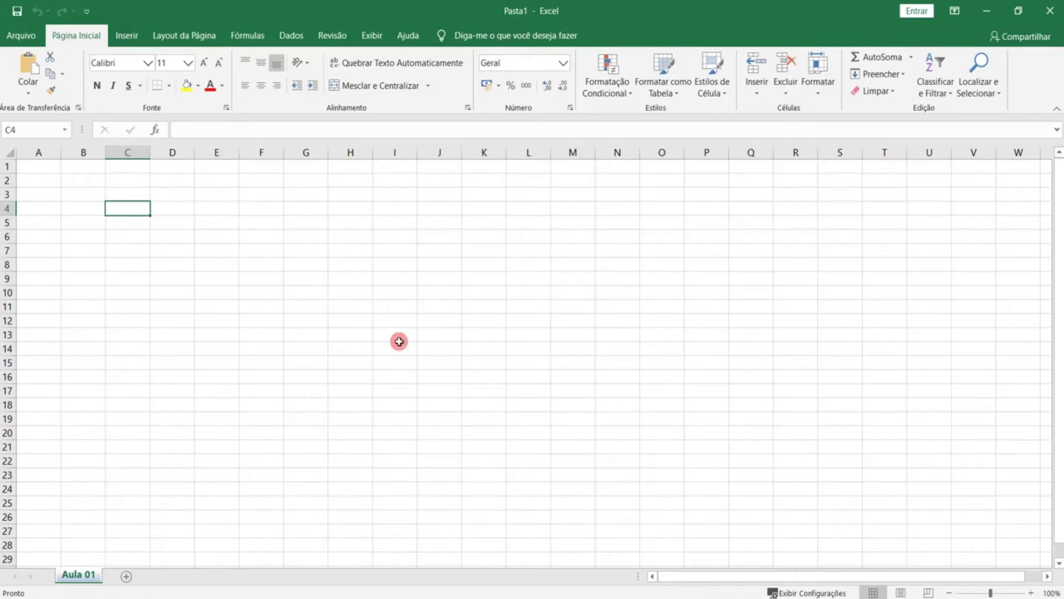
left_click(259, 276)
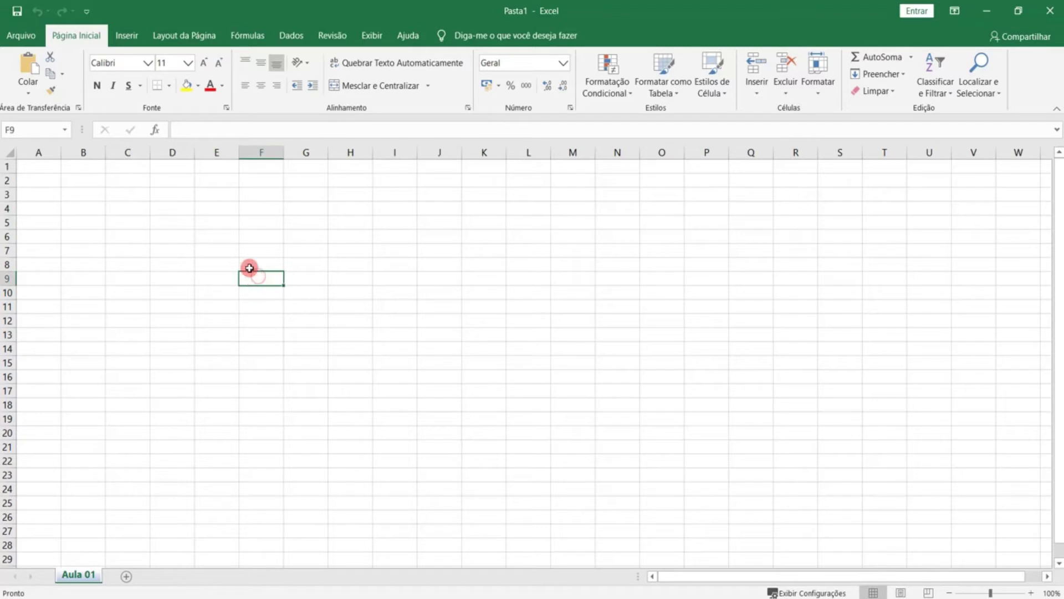
left_click(166, 216)
left_click(130, 215)
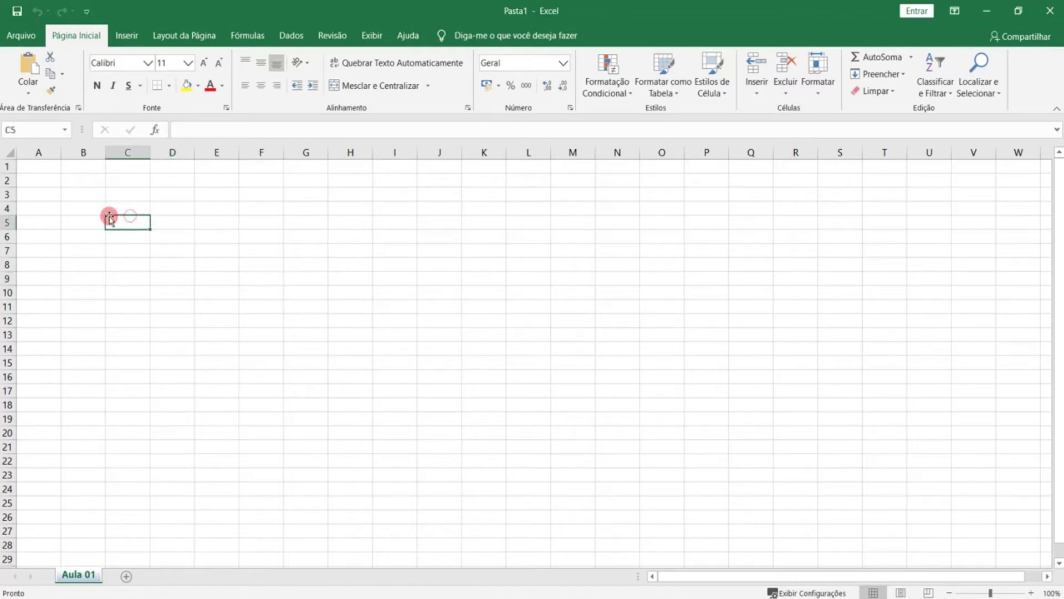
left_click(88, 225)
left_click(87, 196)
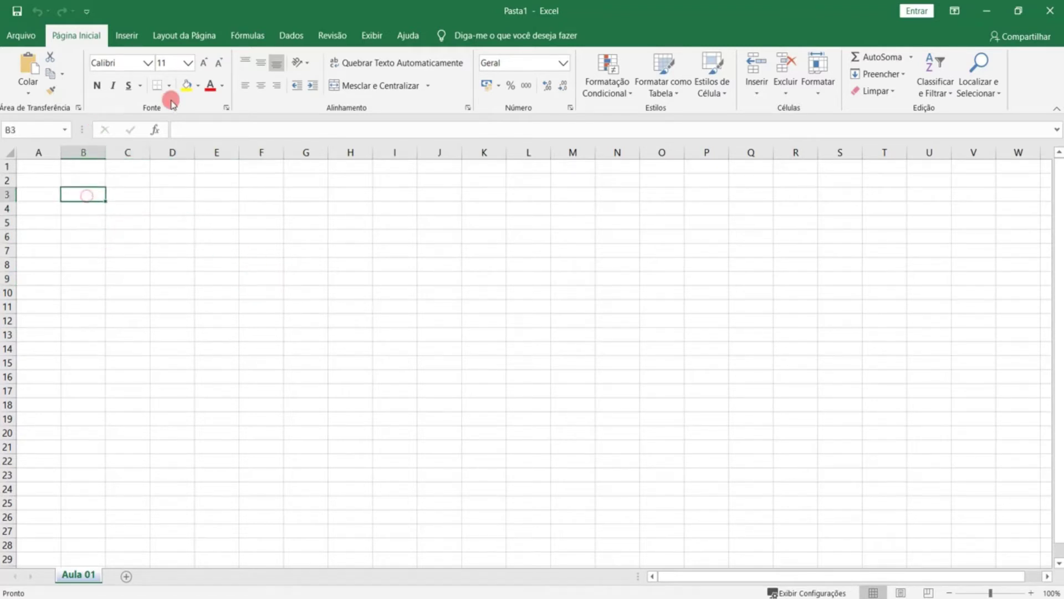
left_click(133, 222)
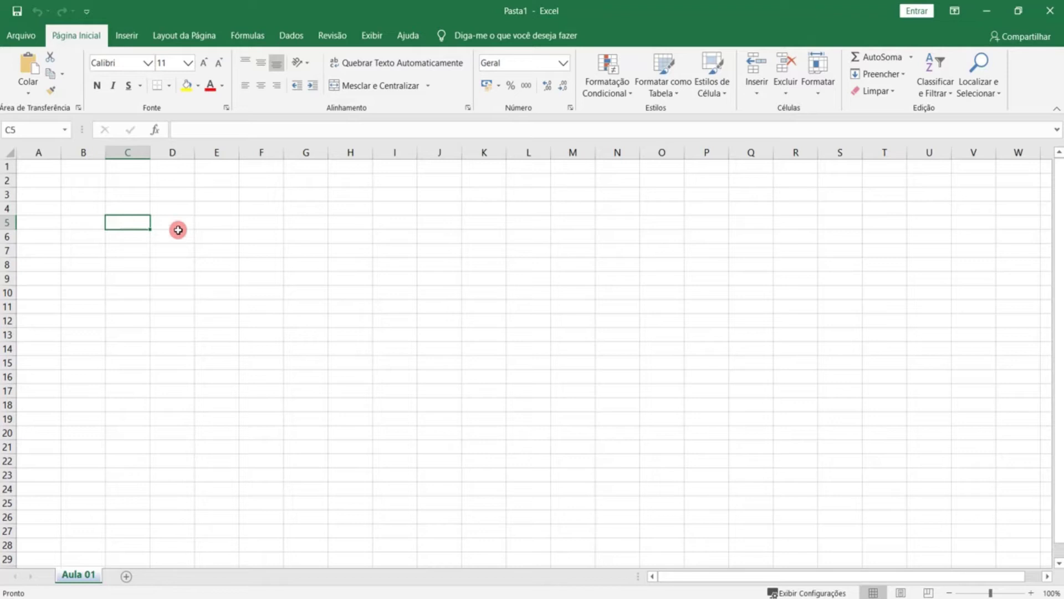
Step: Examine the Name Box and compare the reference it gives for different selected cells, finishing at C7
left_click(65, 130)
left_click(65, 129)
left_click(127, 306)
left_click(86, 216)
left_click(60, 229)
left_click(63, 270)
left_click(183, 275)
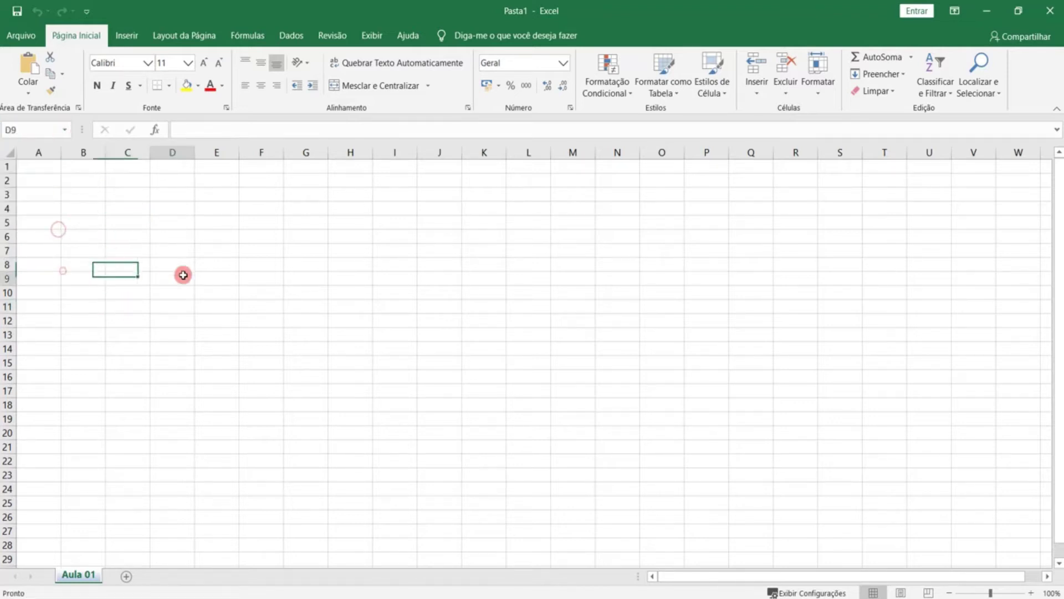
left_click(250, 248)
left_click(257, 217)
left_click(139, 205)
left_click(264, 252)
left_click(212, 321)
left_click(171, 276)
left_click(140, 249)
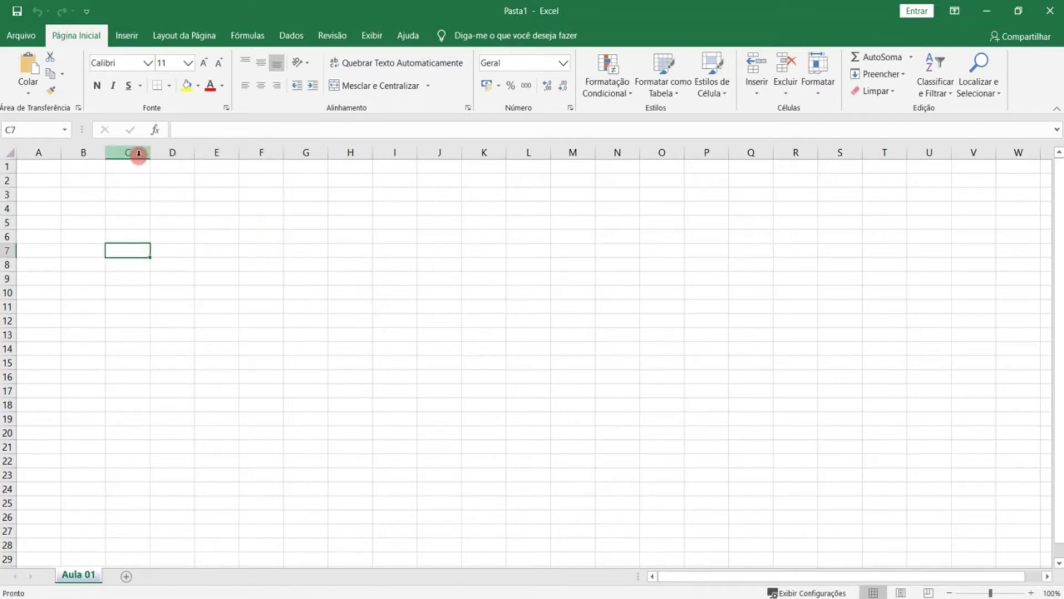
Step: Select further cells across the grid, finishing at B9, to check how column letter and row number form the address
left_click(81, 198)
left_click(148, 197)
left_click(223, 195)
left_click(330, 218)
left_click(336, 267)
left_click(297, 309)
left_click(164, 276)
left_click(163, 312)
left_click(72, 277)
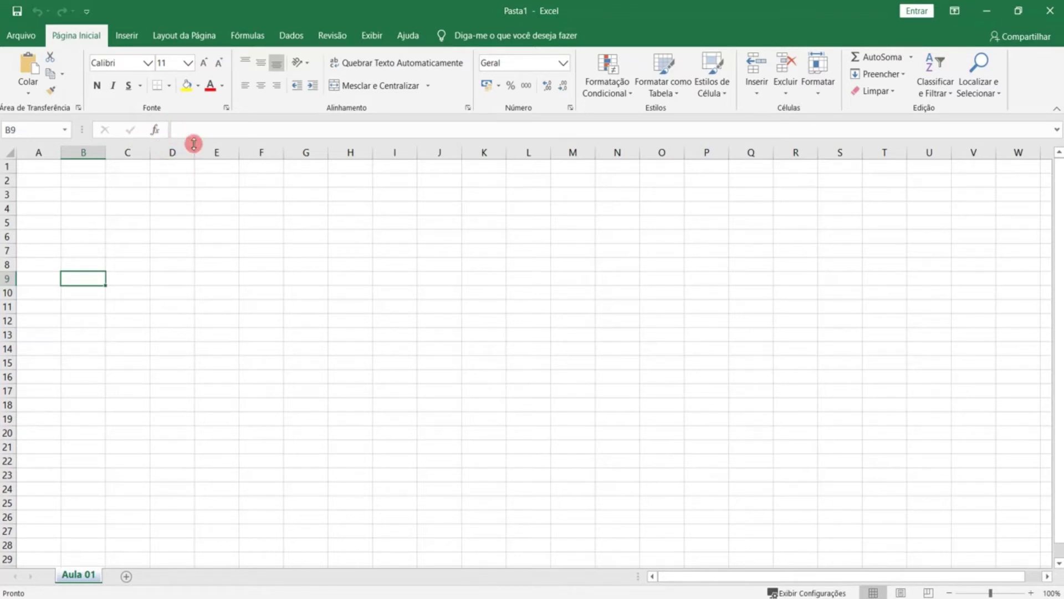
Step: Examine the formula bar by placing the cursor in it for cell B9, leave it empty, and select cell B3
left_click(218, 130)
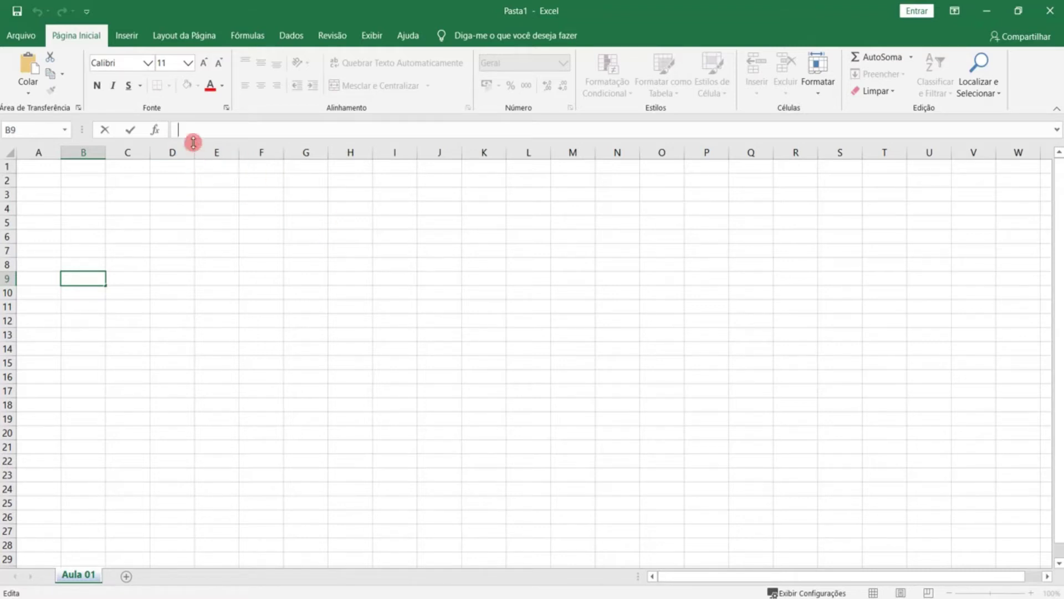
left_click(132, 223)
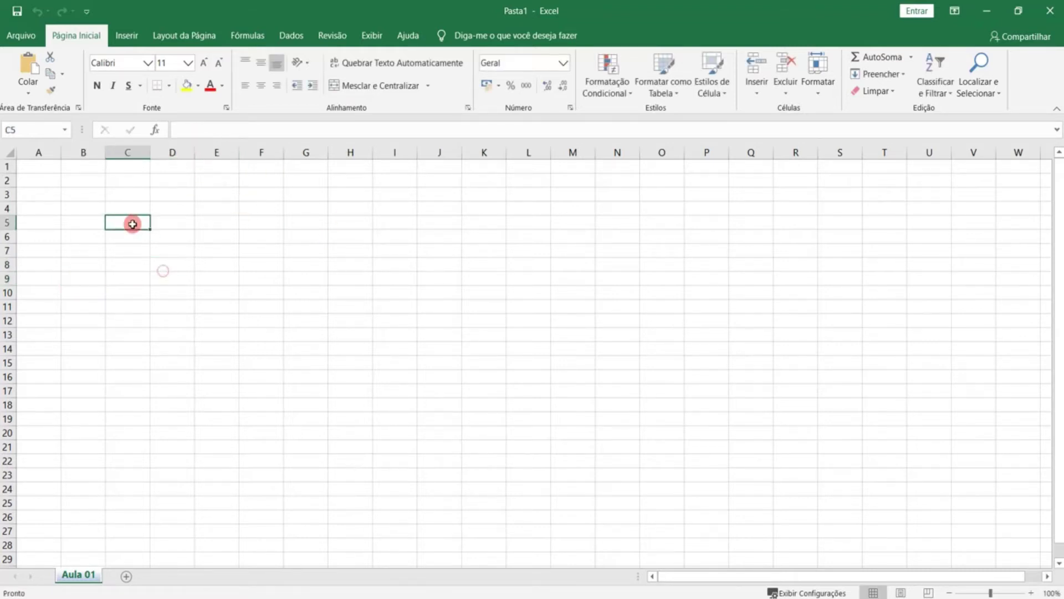
left_click(100, 205)
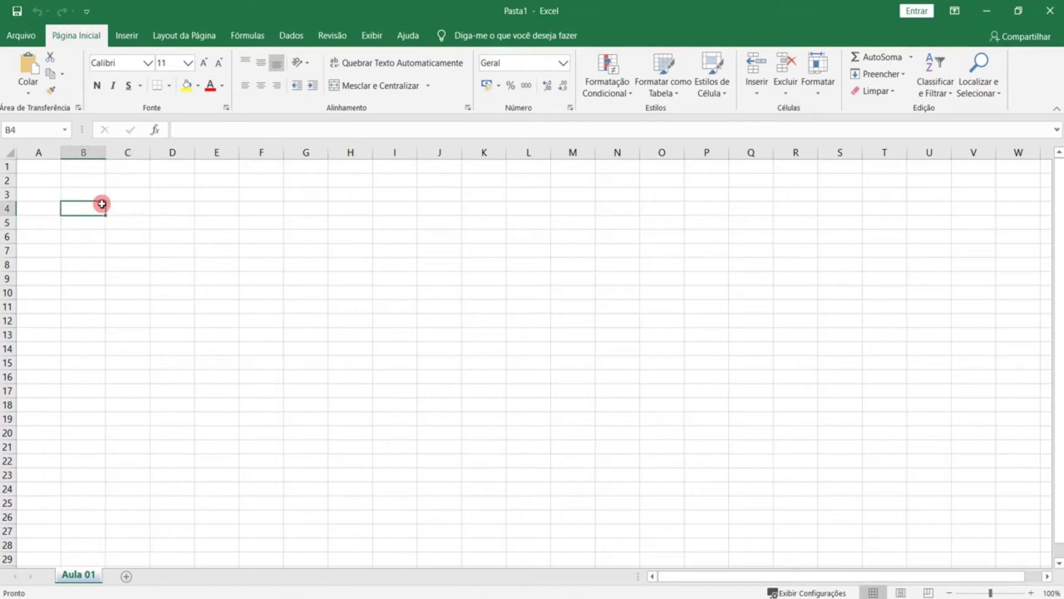
left_click(88, 194)
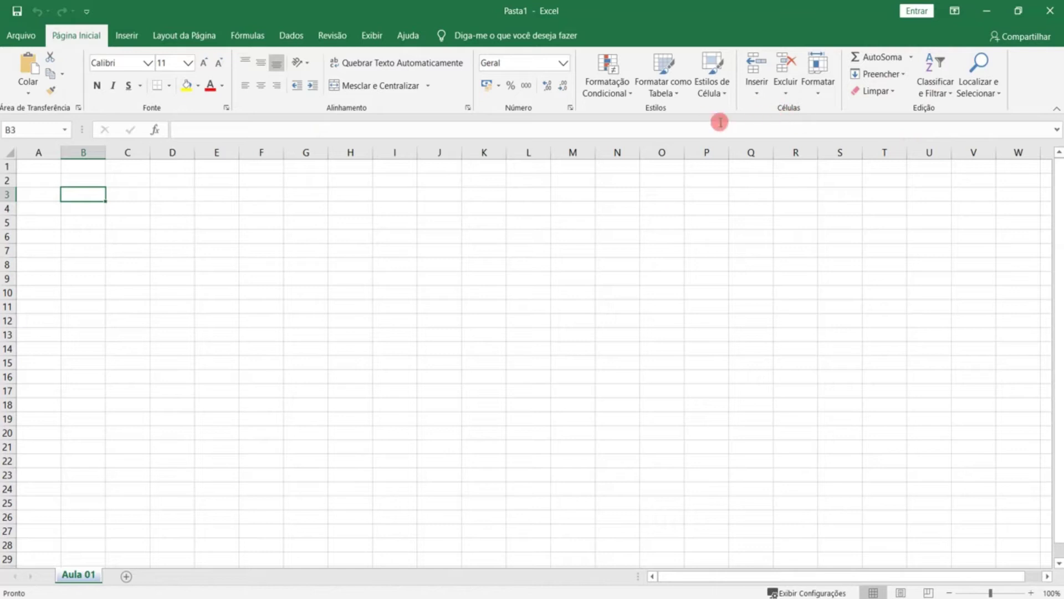
Step: Examine the Conditional Formatting rule categories, including data bars, color scales and top/bottom rules, and the Format as Table style gallery
left_click(630, 95)
mouse_move(668, 194)
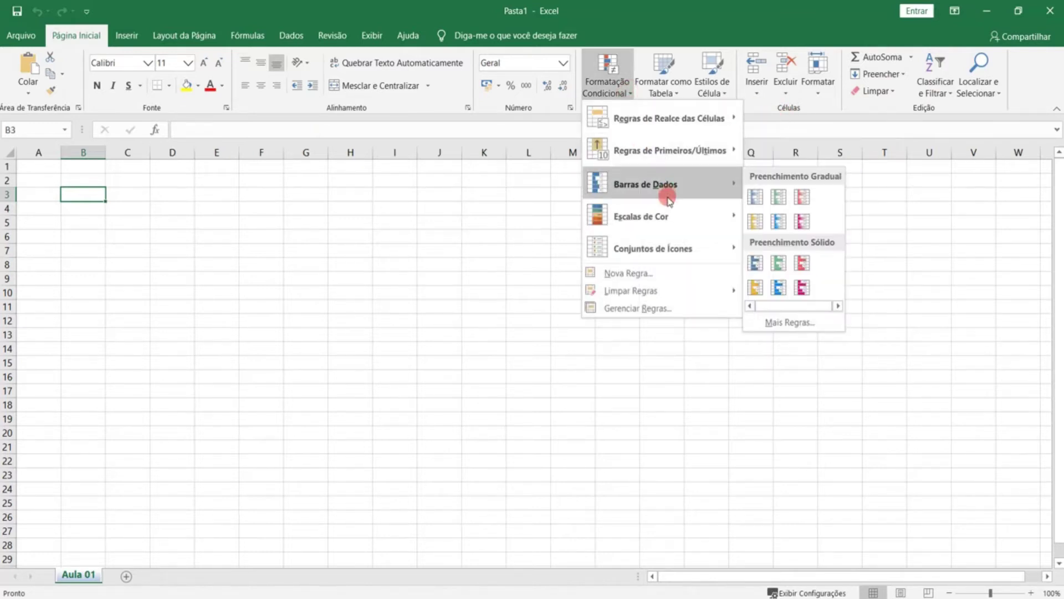
mouse_move(669, 224)
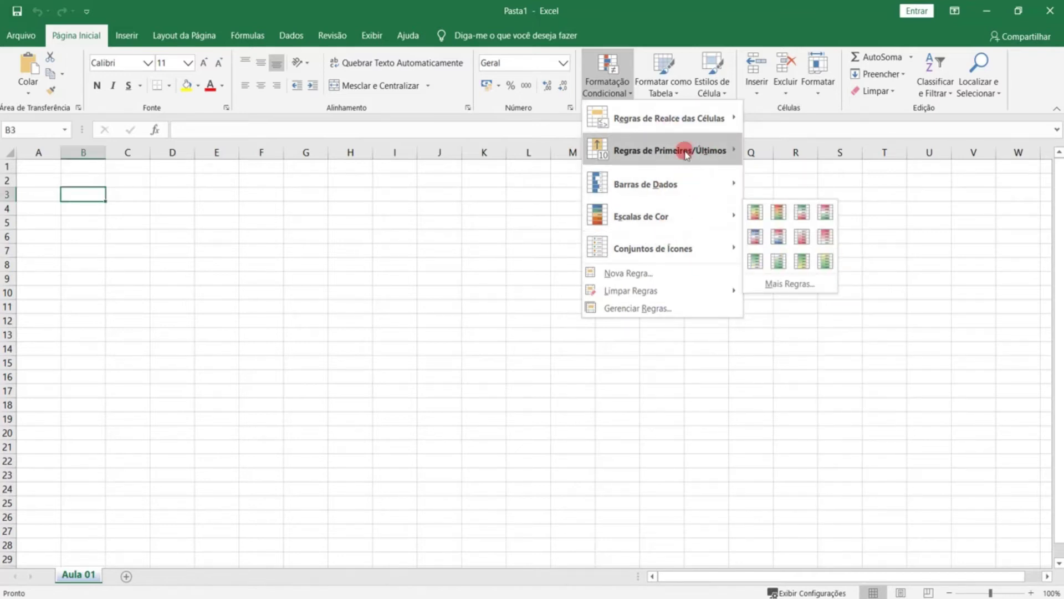
mouse_move(662, 148)
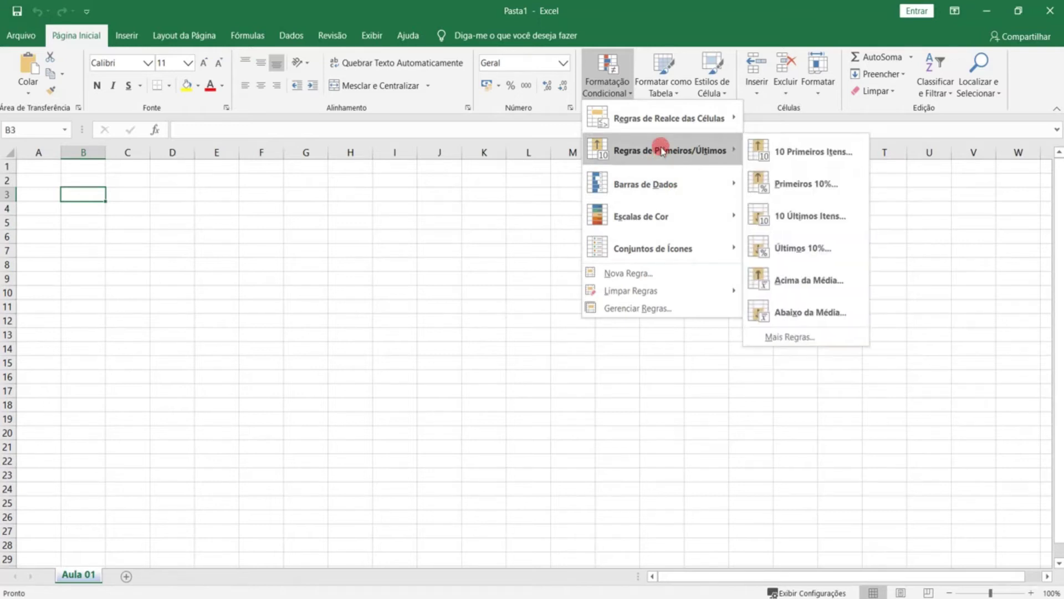
left_click(657, 85)
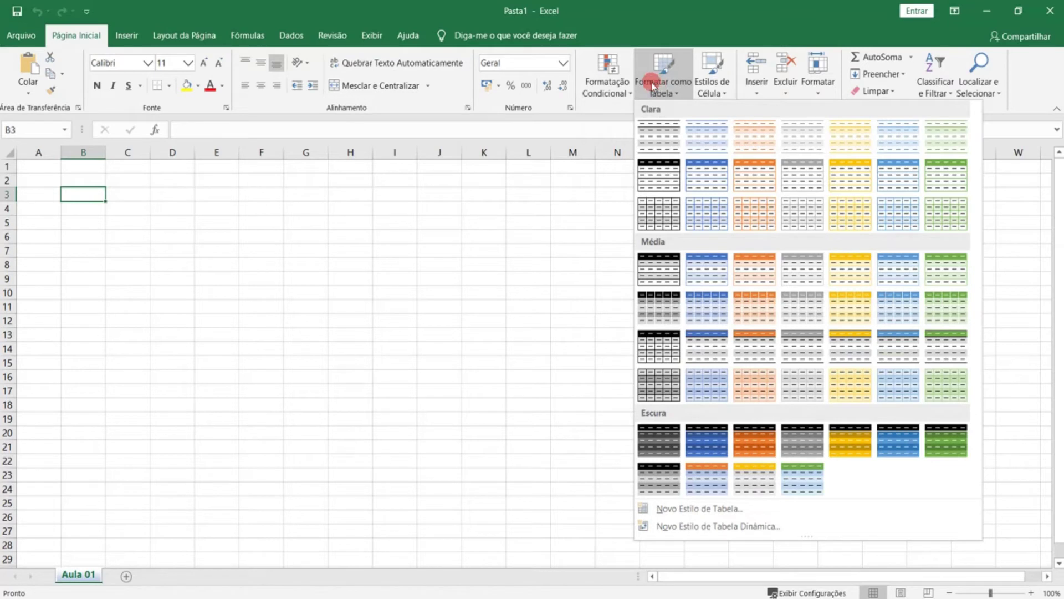
left_click(361, 298)
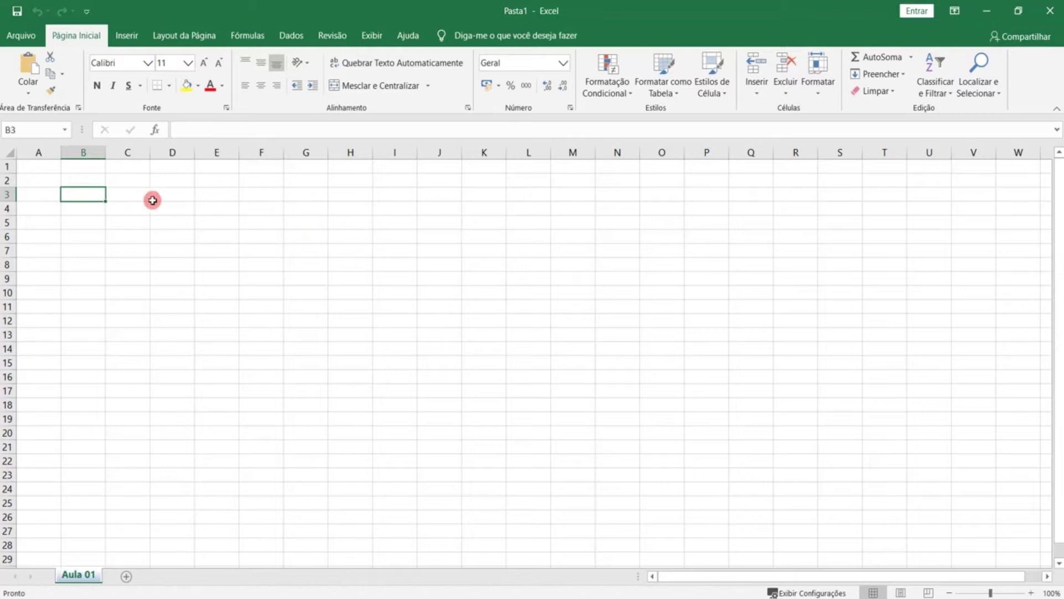
Step: Format the range C2:H8 as a table with headers, using the blue style in the first row of the Média group
left_click(324, 237)
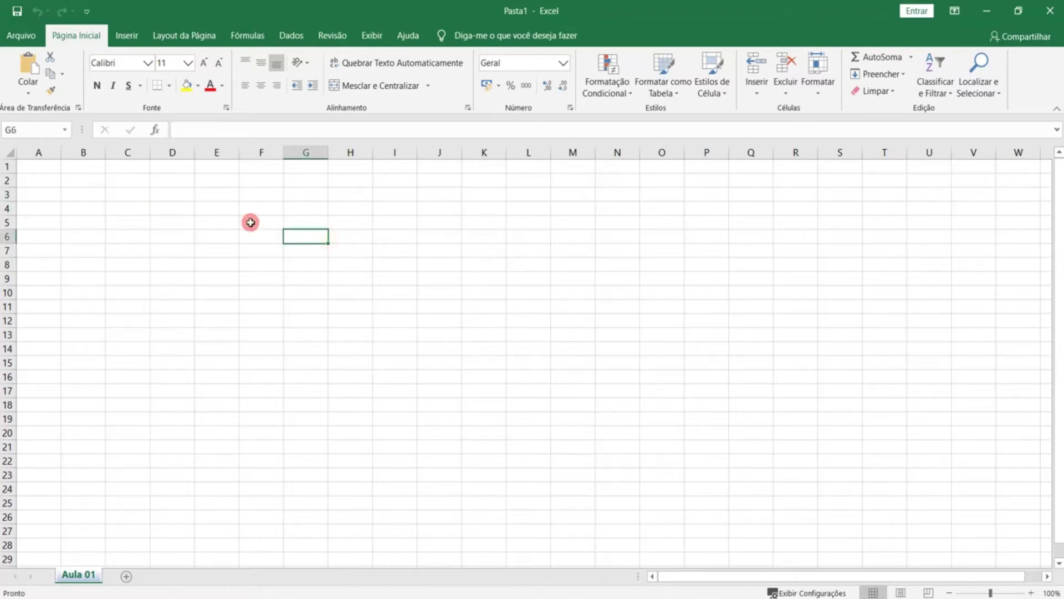
left_click(108, 177)
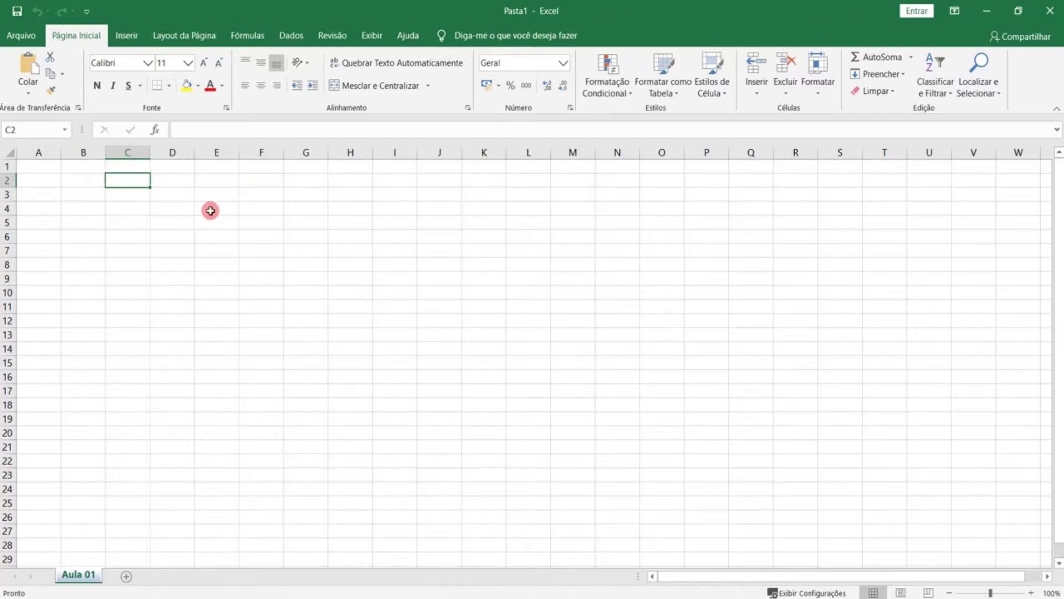
mouse_move(121, 178)
left_mouse_down()
mouse_move(292, 201)
mouse_move(366, 258)
left_mouse_up()
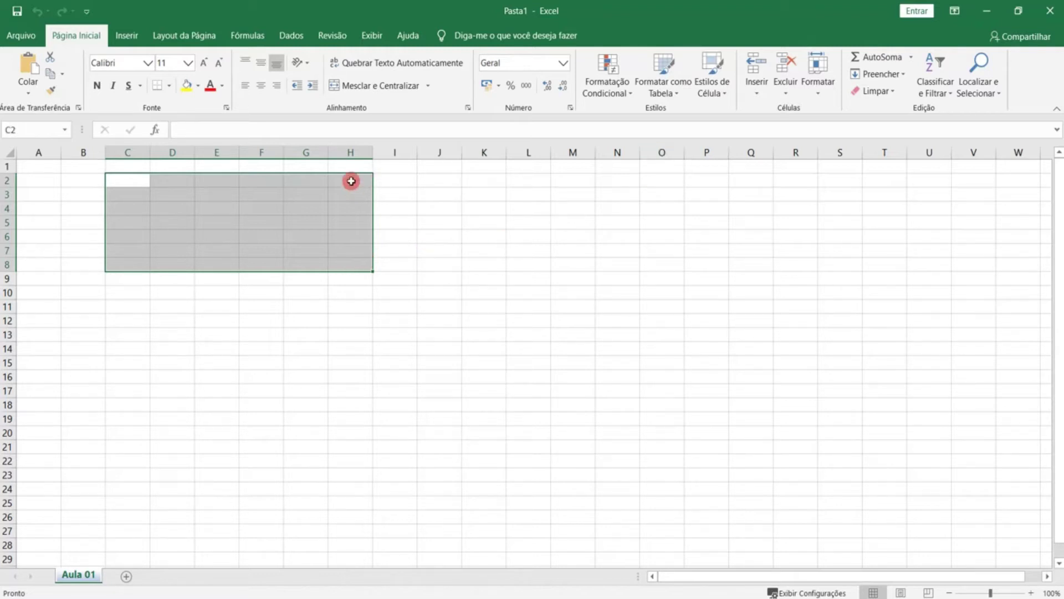
left_click(270, 85)
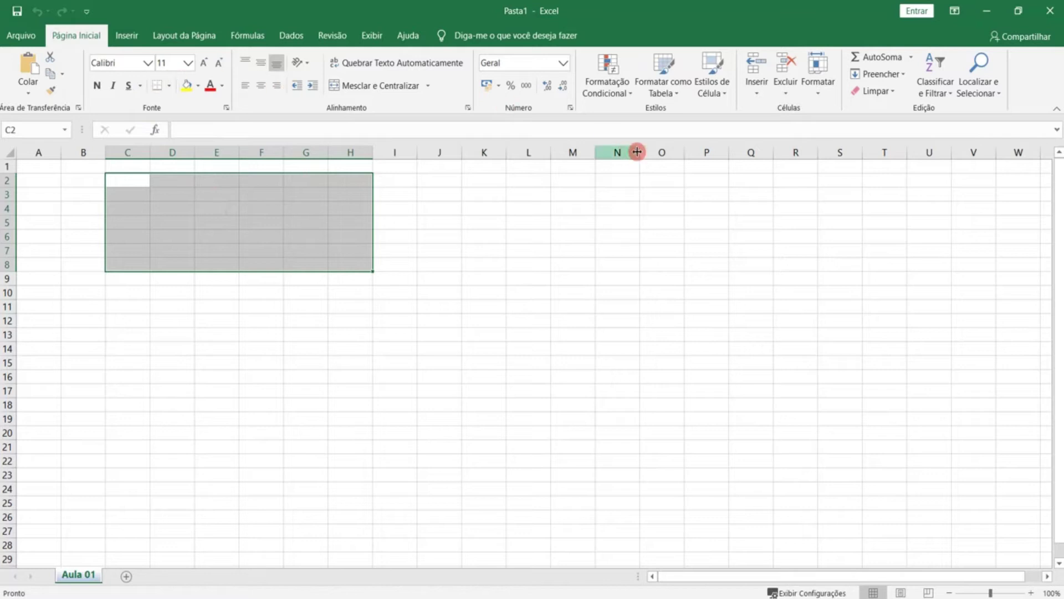
left_click(673, 93)
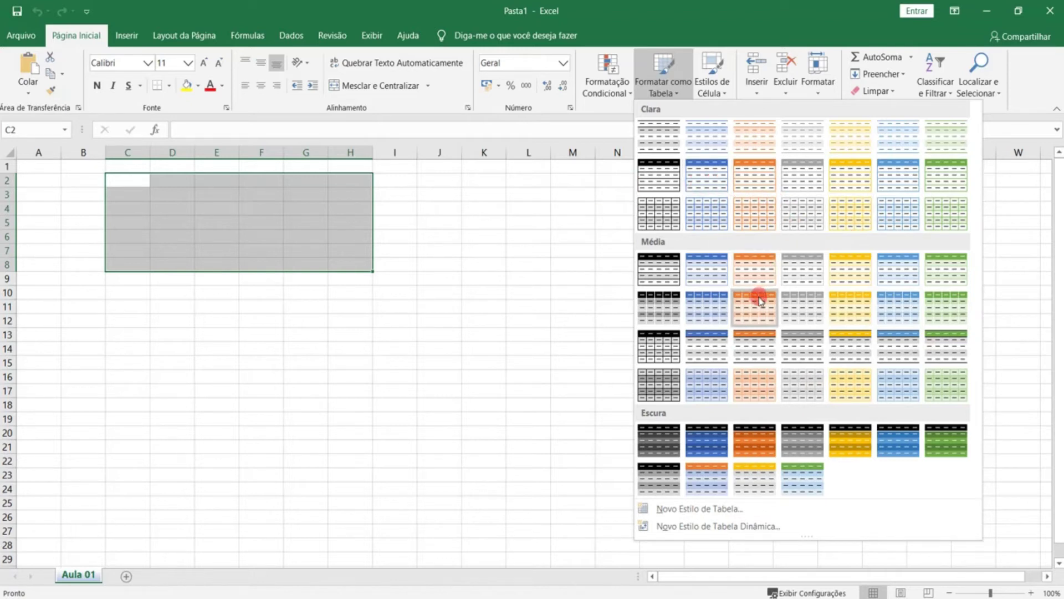
left_click(722, 268)
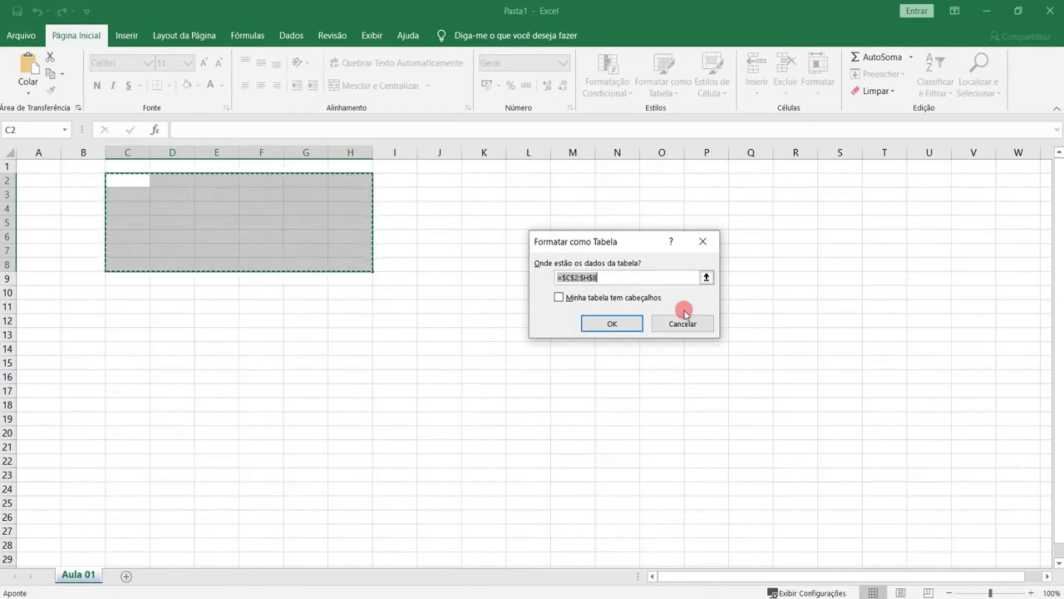
left_click(562, 296)
left_click(621, 331)
left_click(623, 328)
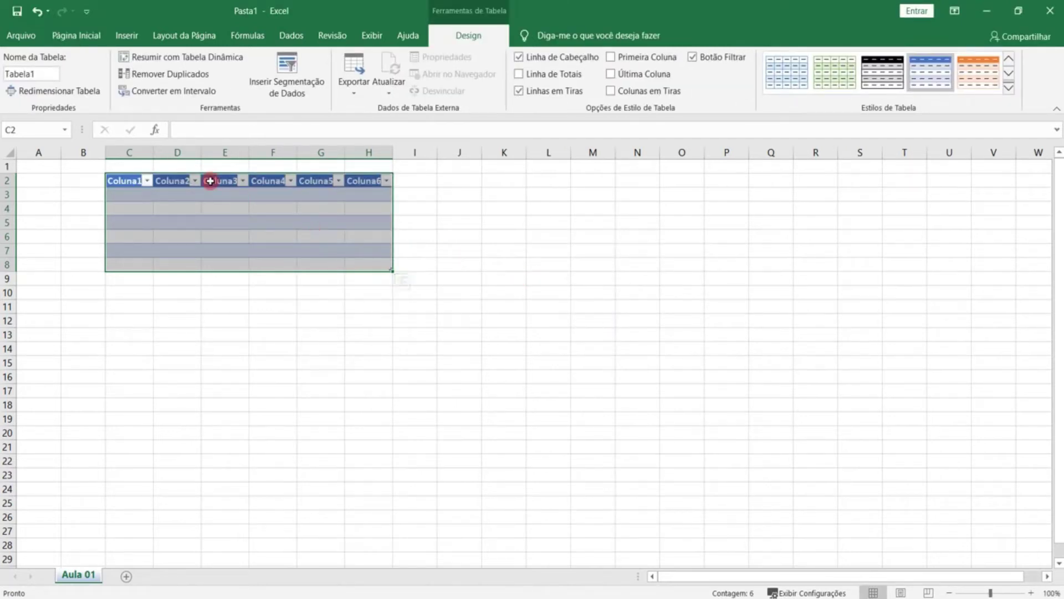
left_click(428, 231)
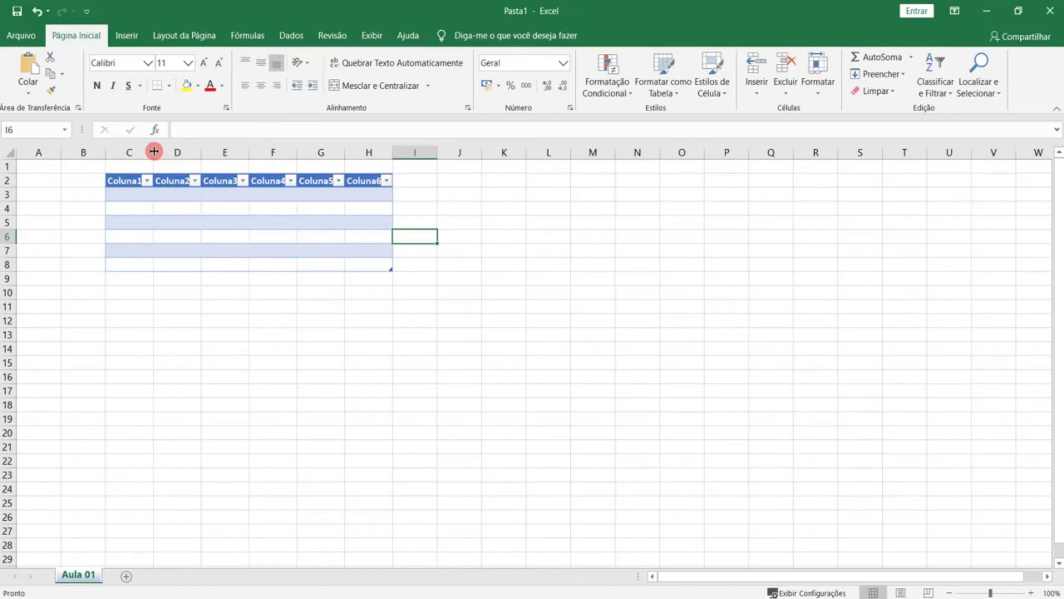
Step: Widen table columns C through G slightly to fit their header names, and set column H to a width of 21,00
left_click_drag(154, 151, 156, 151)
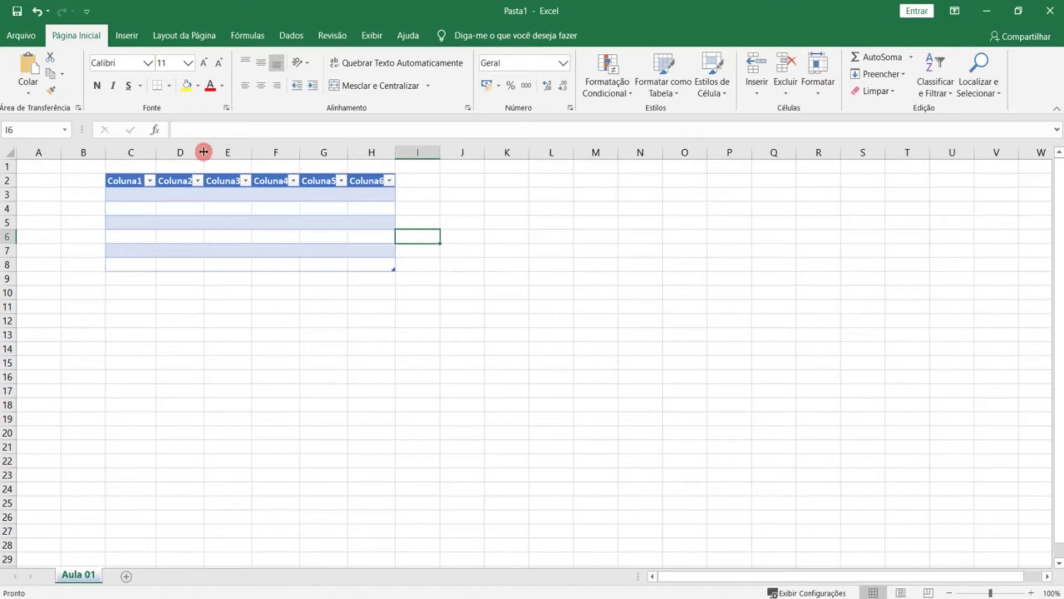
left_click_drag(203, 152, 302, 155)
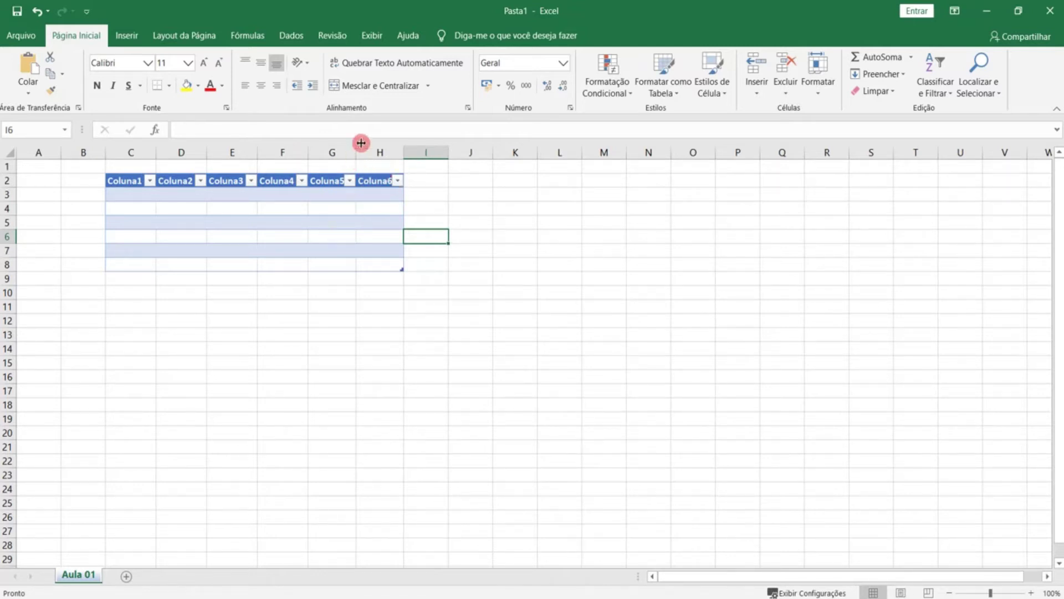
left_click_drag(357, 153, 408, 152)
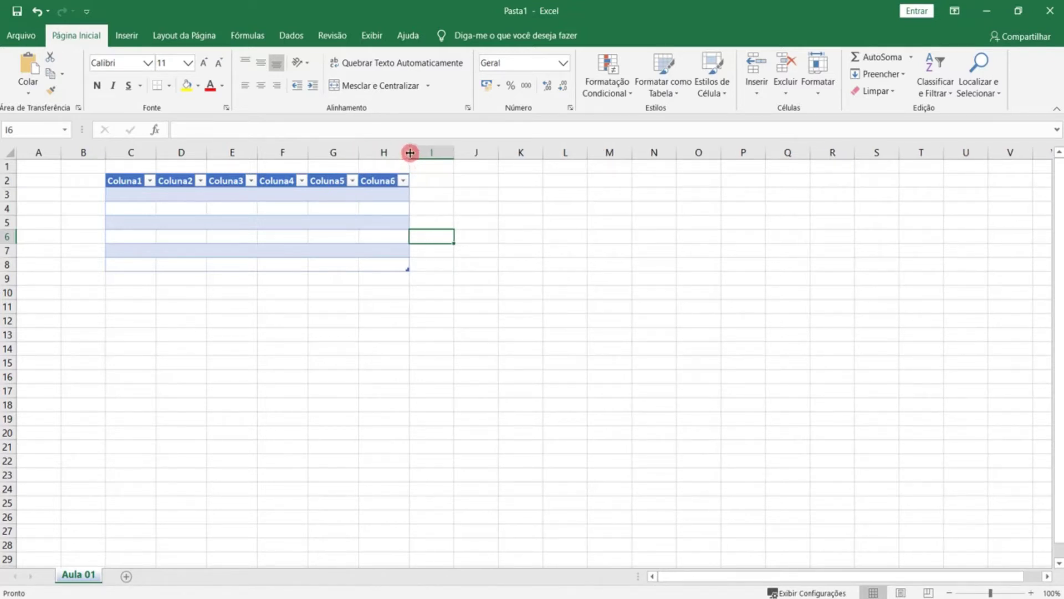
left_click_drag(410, 153, 384, 165)
mouse_move(464, 166)
left_mouse_down()
mouse_move(520, 164)
mouse_move(469, 172)
left_mouse_up()
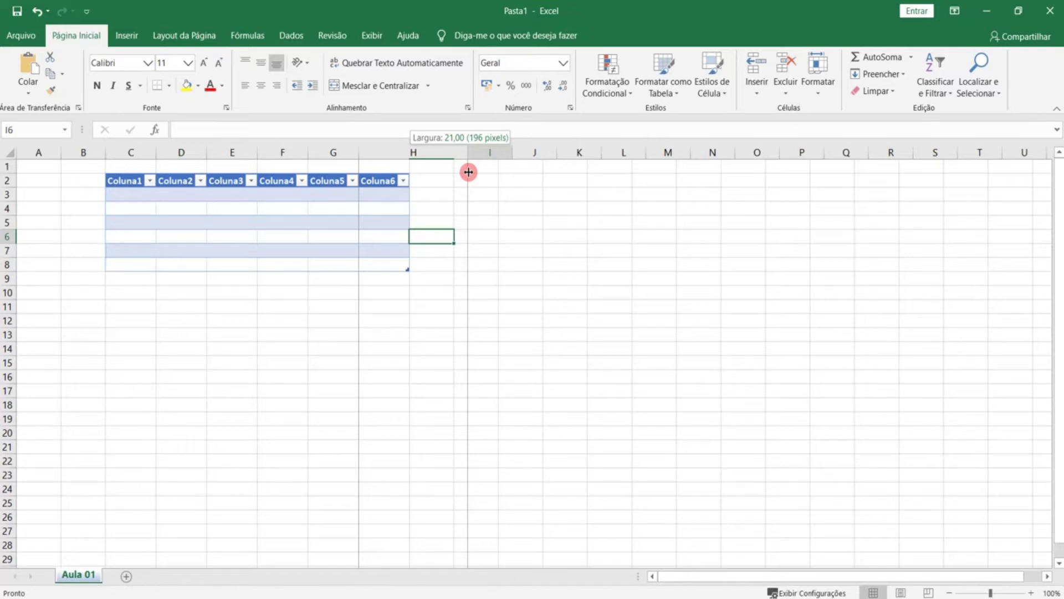
left_click_drag(468, 172, 468, 171)
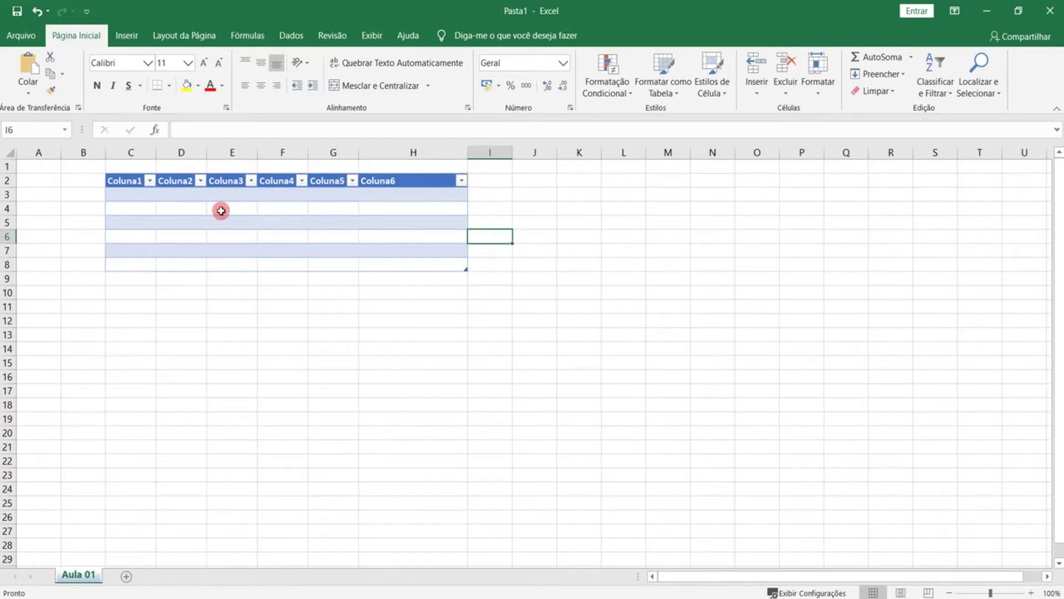
Step: Examine the sort and filter options in the Coluna1 and Coluna2 headers, and look over the table style gallery again
left_click(150, 181)
left_click(151, 182)
left_click(677, 95)
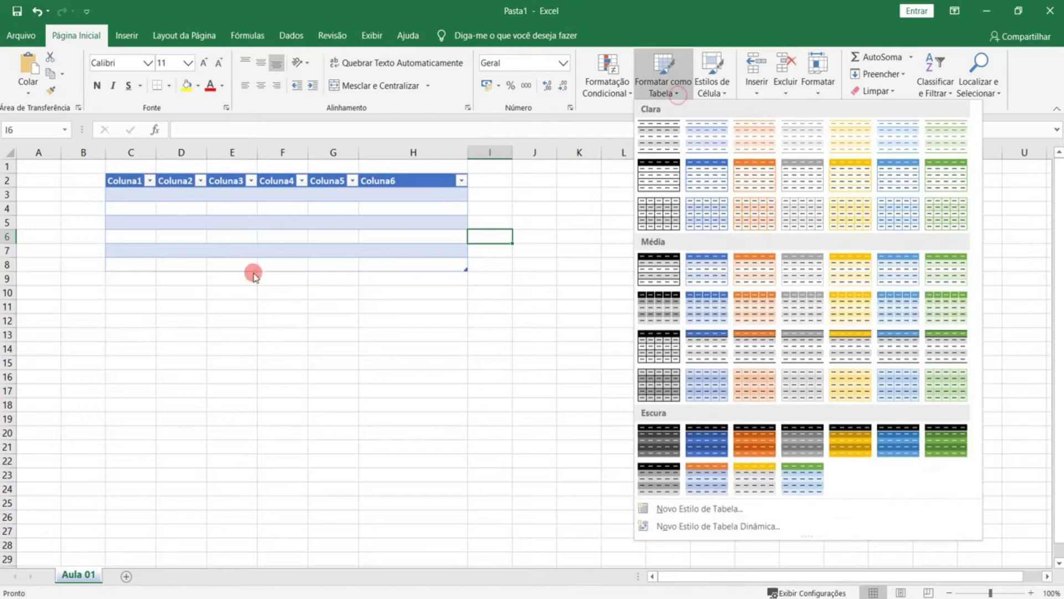
left_click(237, 302)
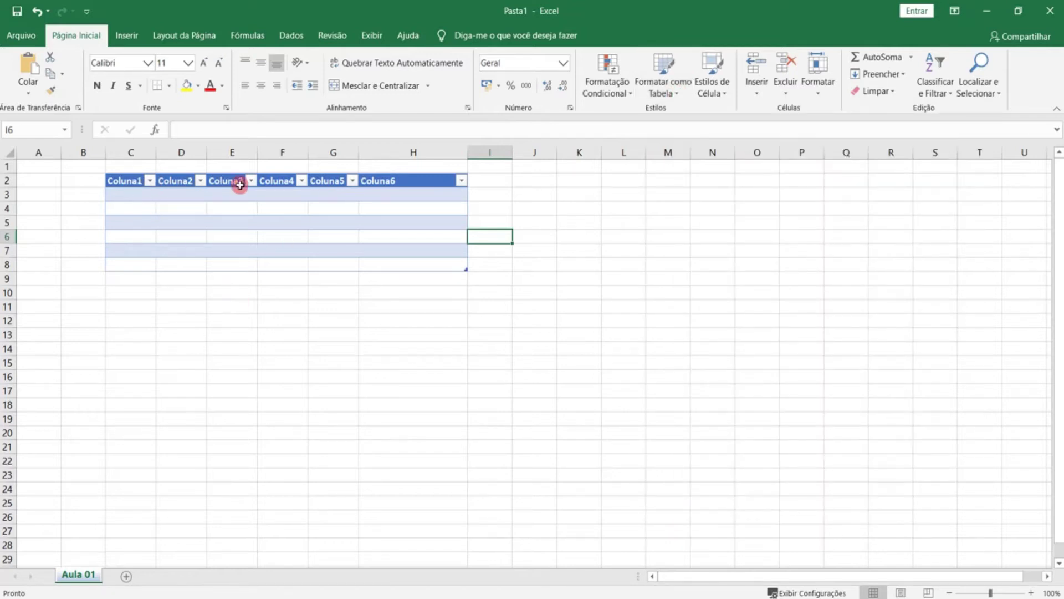
left_click(149, 182)
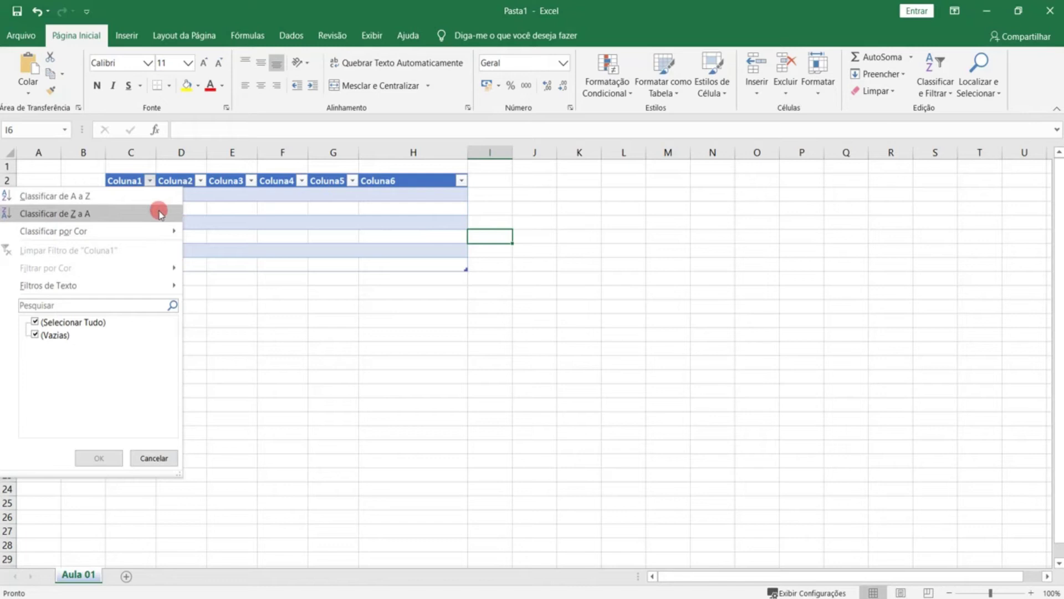
mouse_move(159, 231)
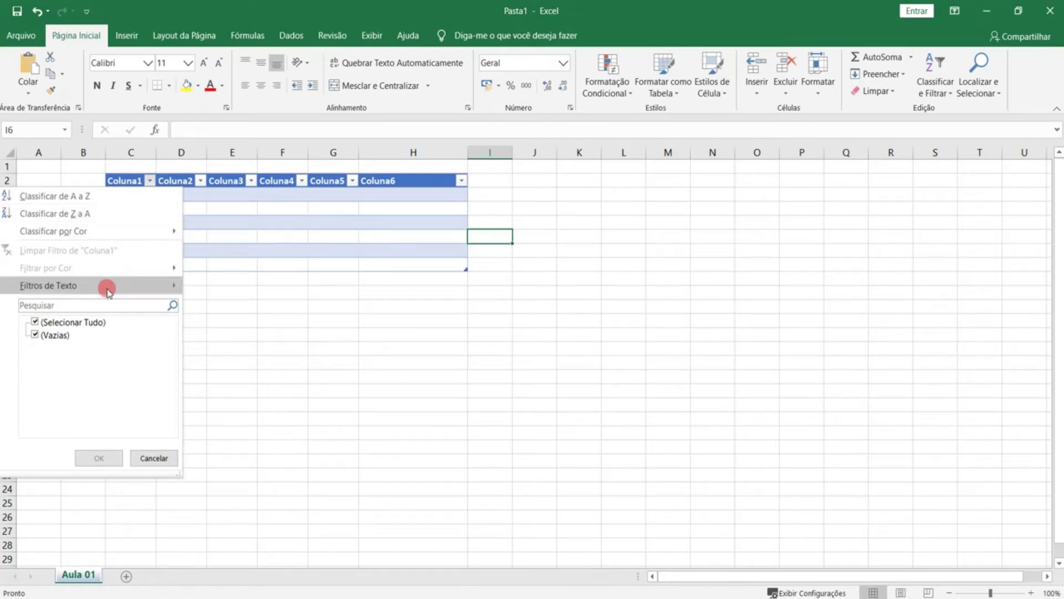
mouse_move(107, 291)
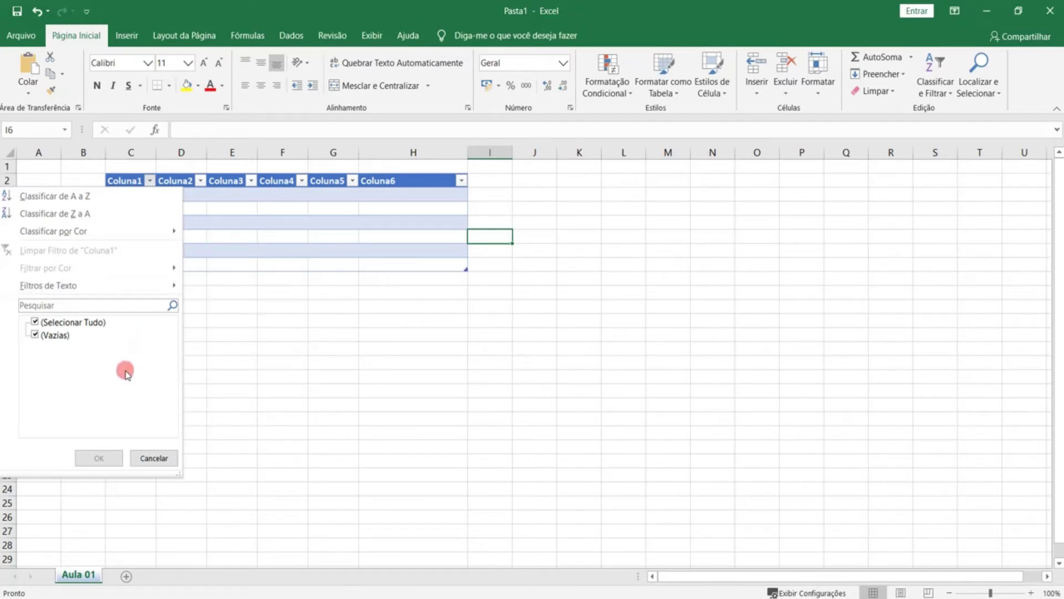
left_click(276, 380)
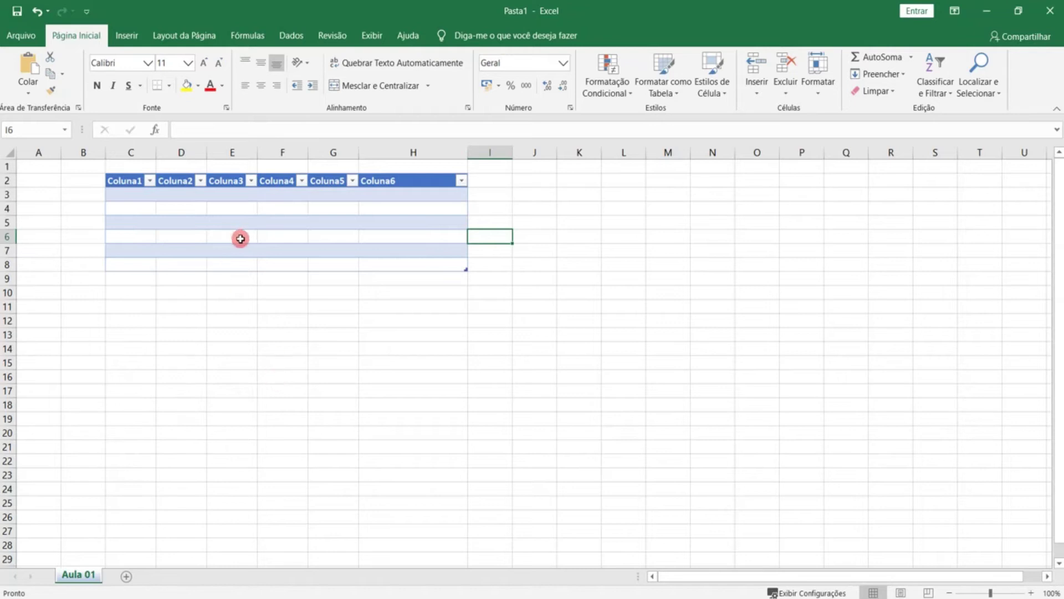
left_click(200, 181)
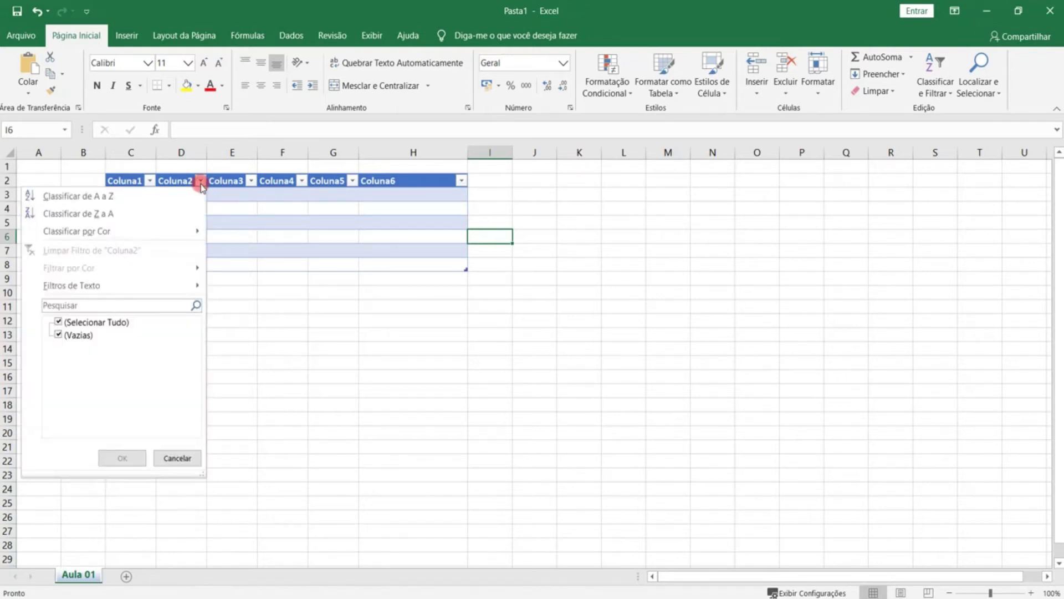
left_click(276, 276)
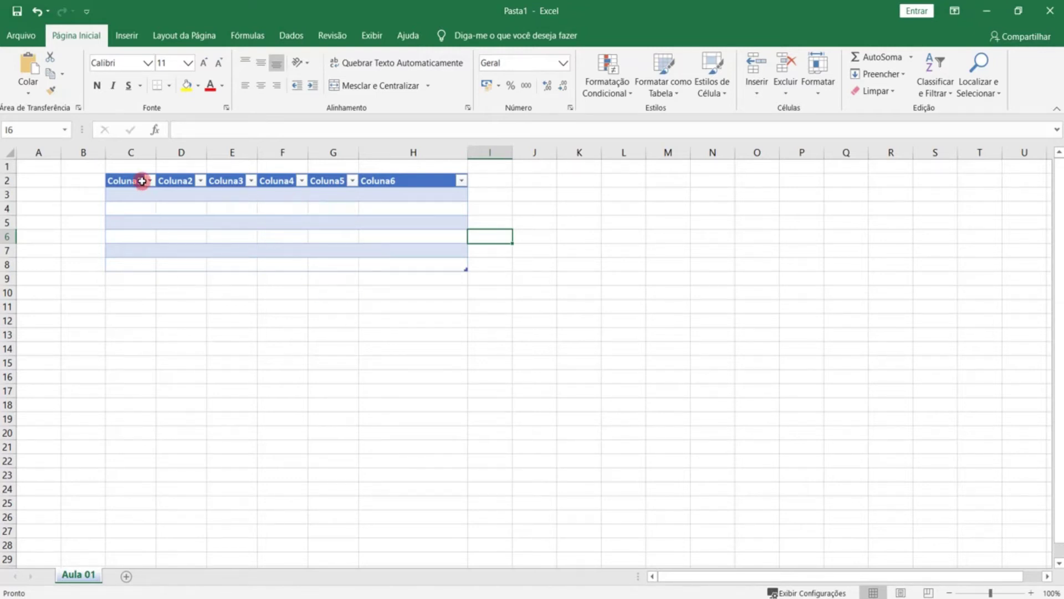
Step: Look over the cell styles gallery without applying a style, and select cell K7 beside the table
left_click(714, 94)
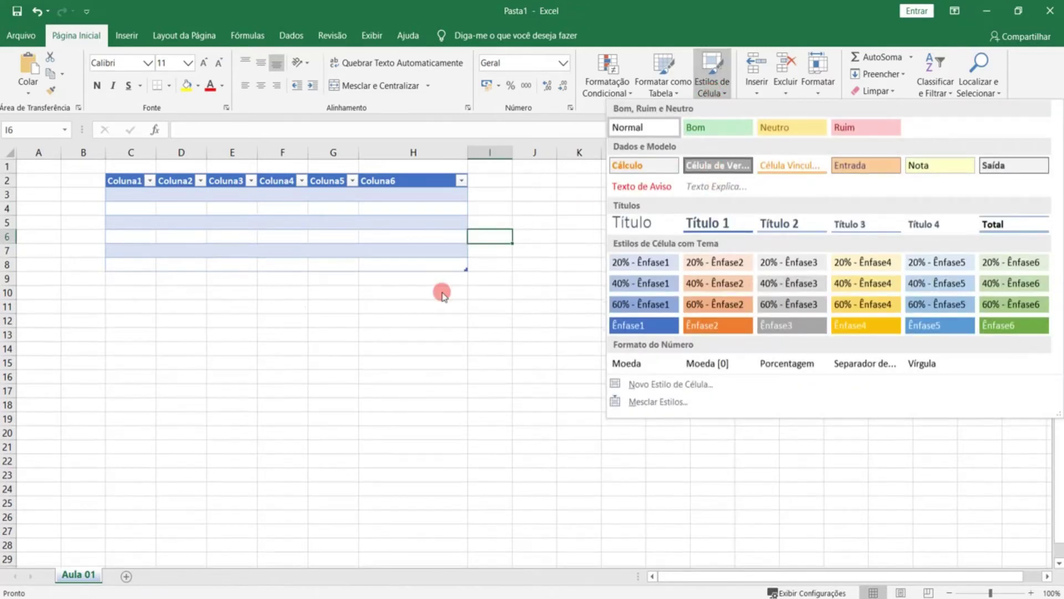
left_click(198, 231)
left_click(140, 199)
left_click(585, 250)
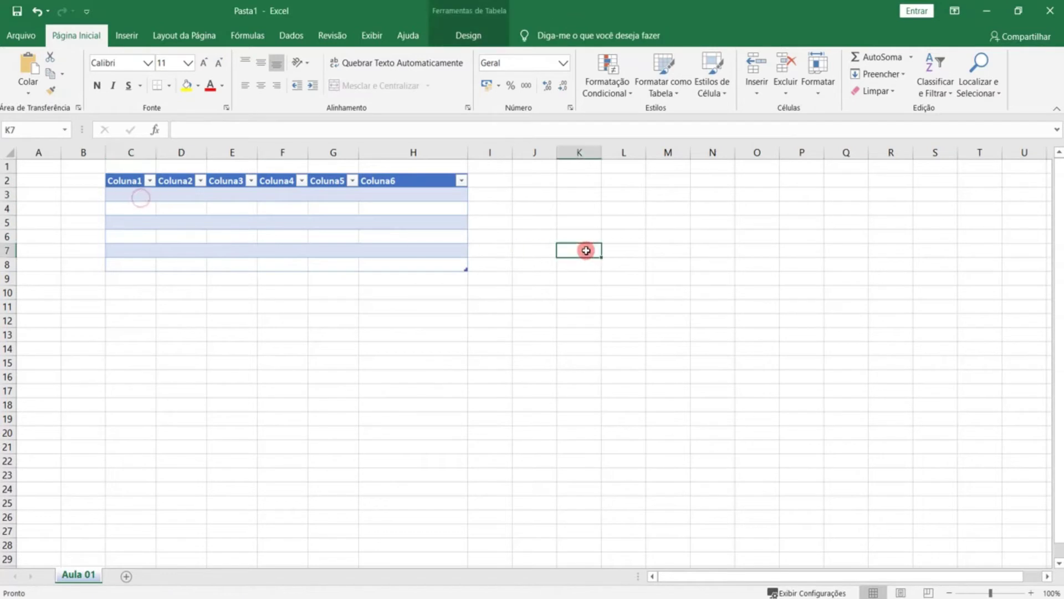
Step: Apply a bottom border (Borda Inferior) to the range K2:M8 beside the table
left_click_drag(585, 182, 675, 281)
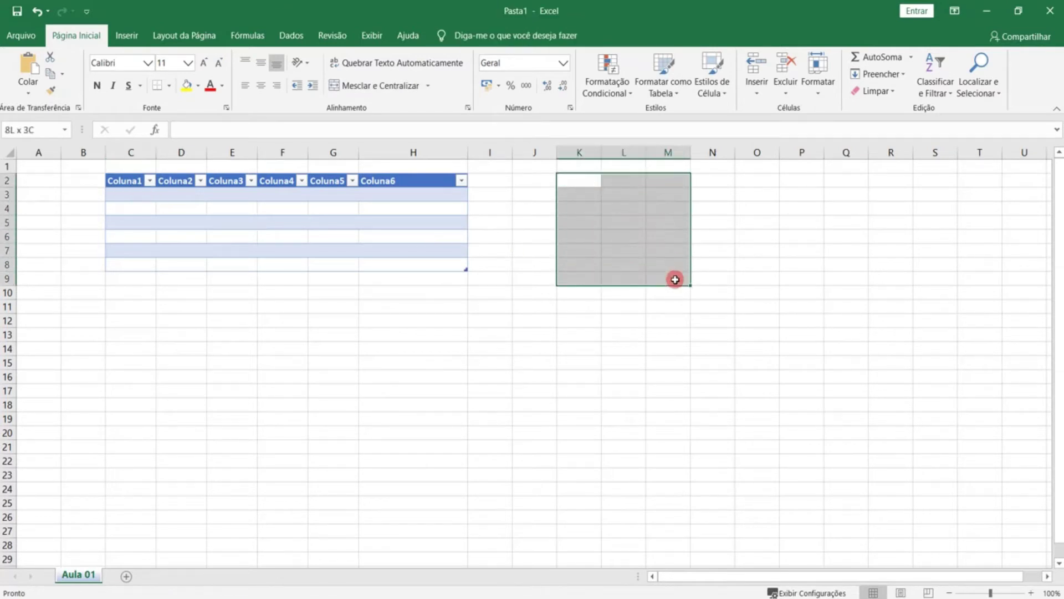
left_click(657, 202)
left_click_drag(579, 184, 680, 259)
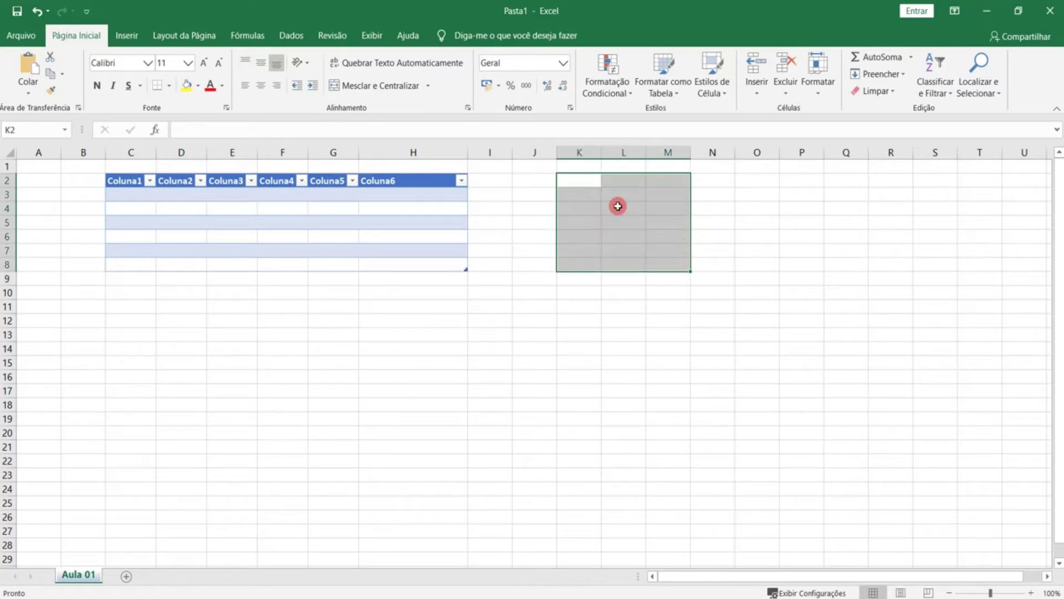
left_click(170, 86)
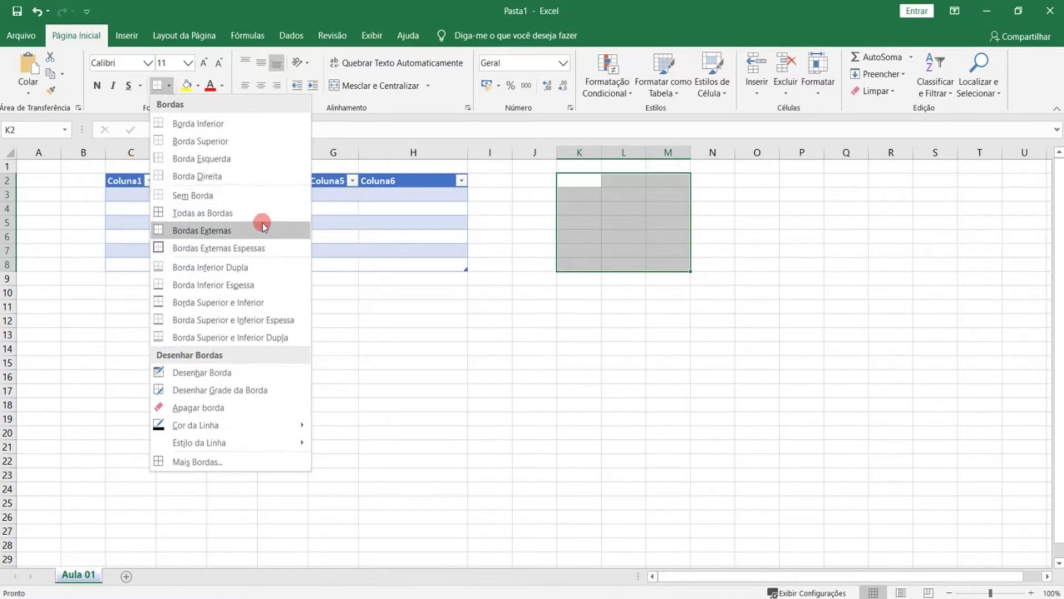
left_click(250, 131)
left_click(679, 303)
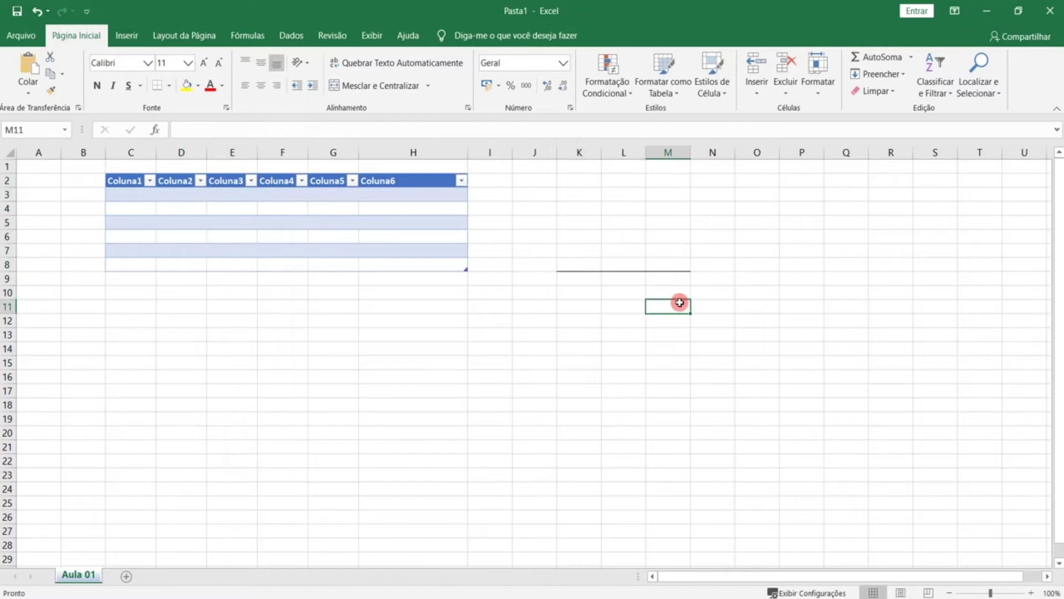
Step: Apply a top border (Borda Superior) to the range K2:M8
left_click_drag(566, 183, 673, 270)
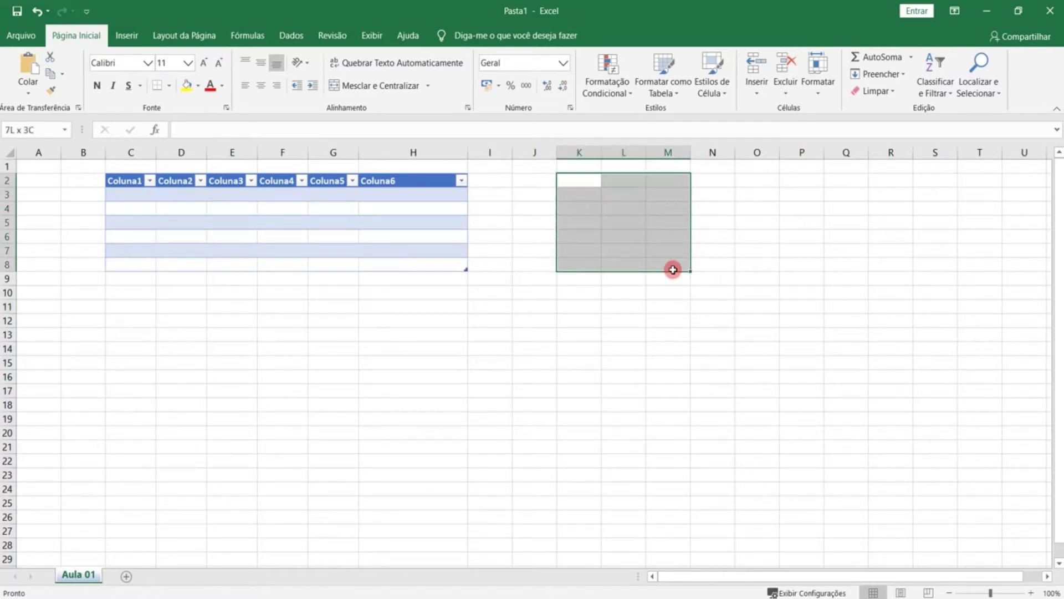
left_click(699, 330)
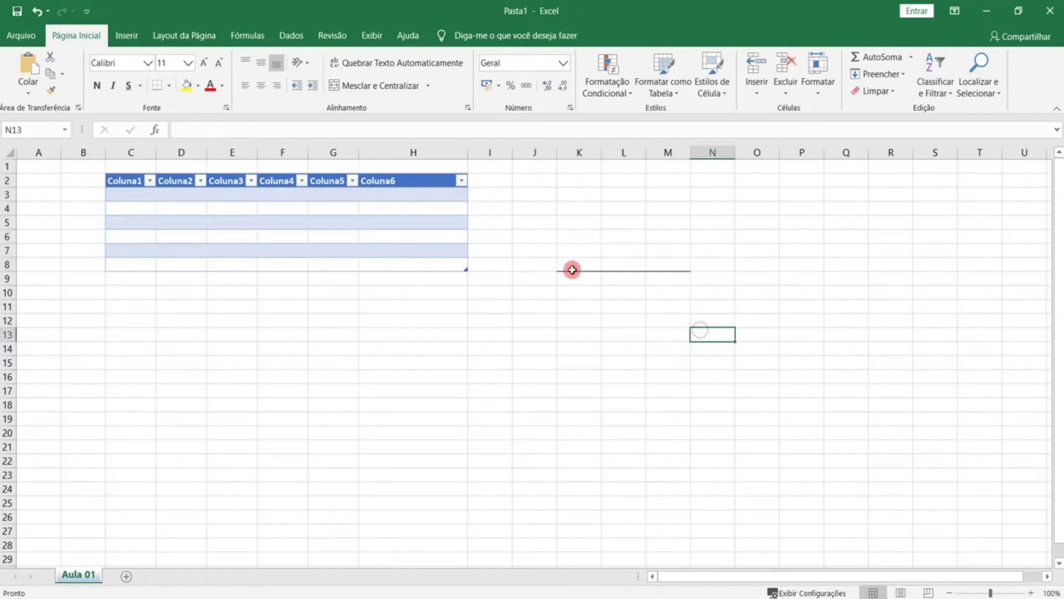
left_click_drag(574, 187, 669, 265)
left_click(169, 88)
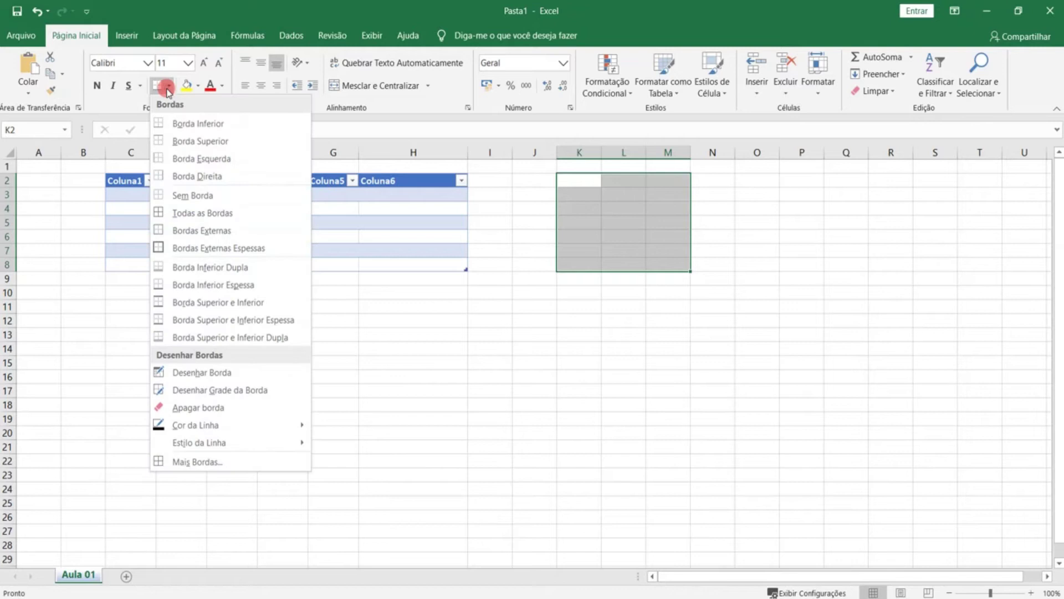
left_click(239, 144)
left_click(687, 316)
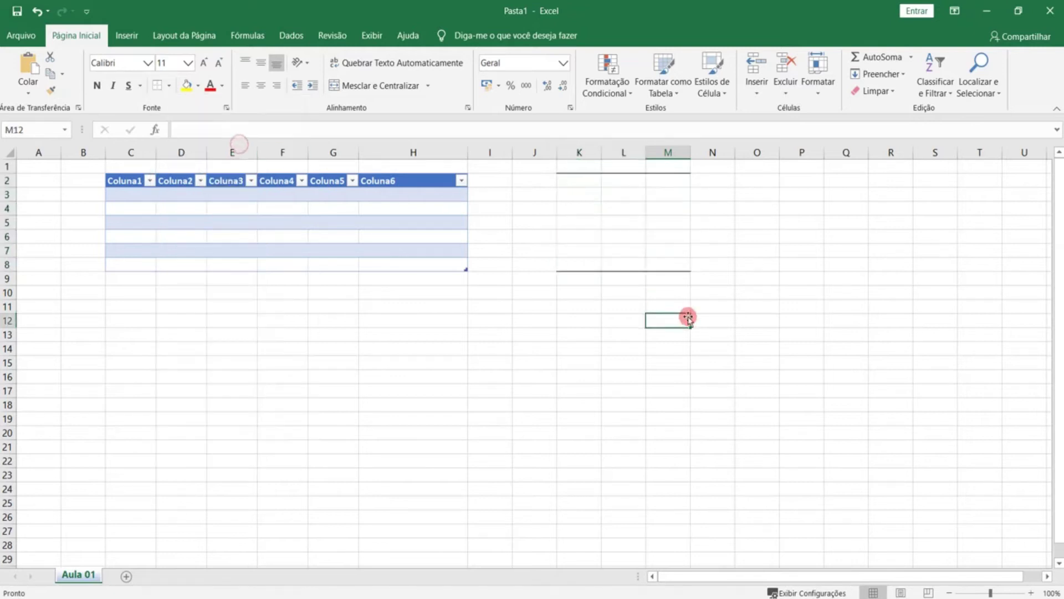
Step: Apply a thick bottom border (Borda Inferior Espessa) to the range K2:M8
left_click_drag(565, 181, 671, 259)
left_click(171, 86)
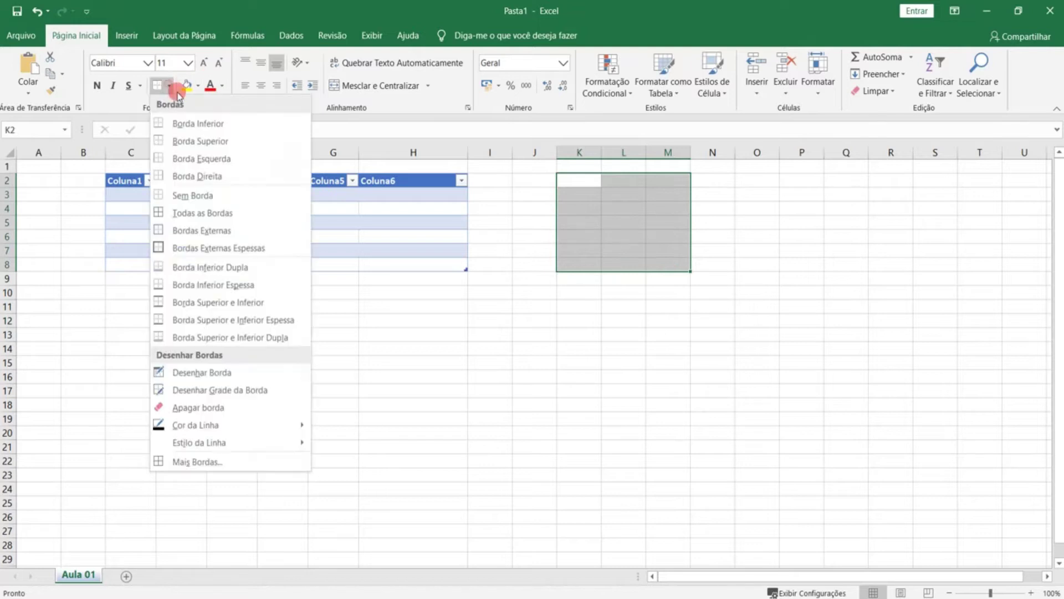
left_click(268, 285)
left_click(653, 293)
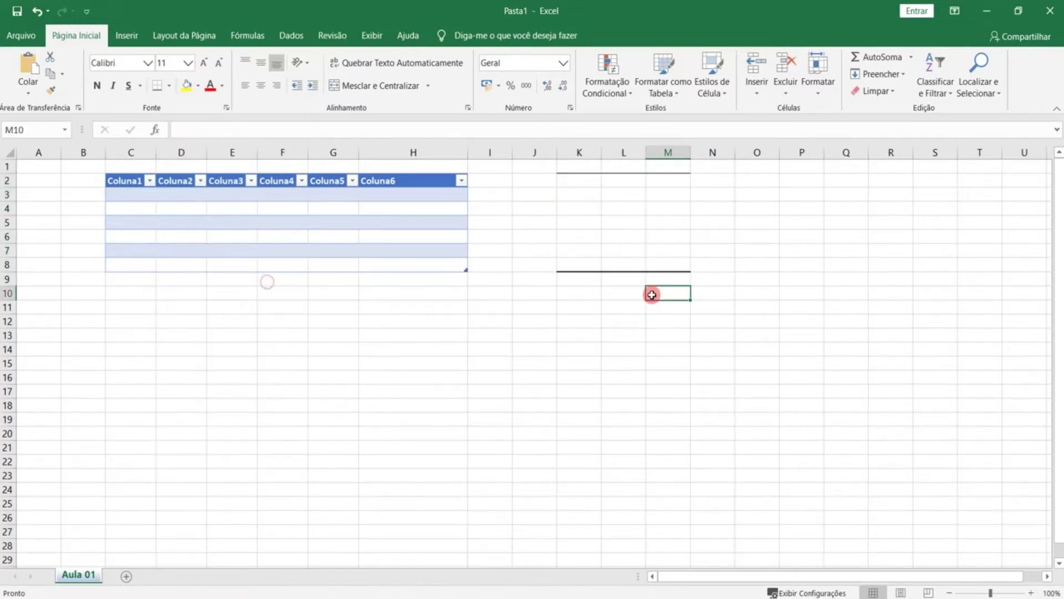
Step: Apply all borders (Todas as Bordas) to the range K2:M8 so that every cell is outlined
mouse_move(563, 176)
left_mouse_down()
mouse_move(681, 237)
mouse_move(675, 265)
left_mouse_up()
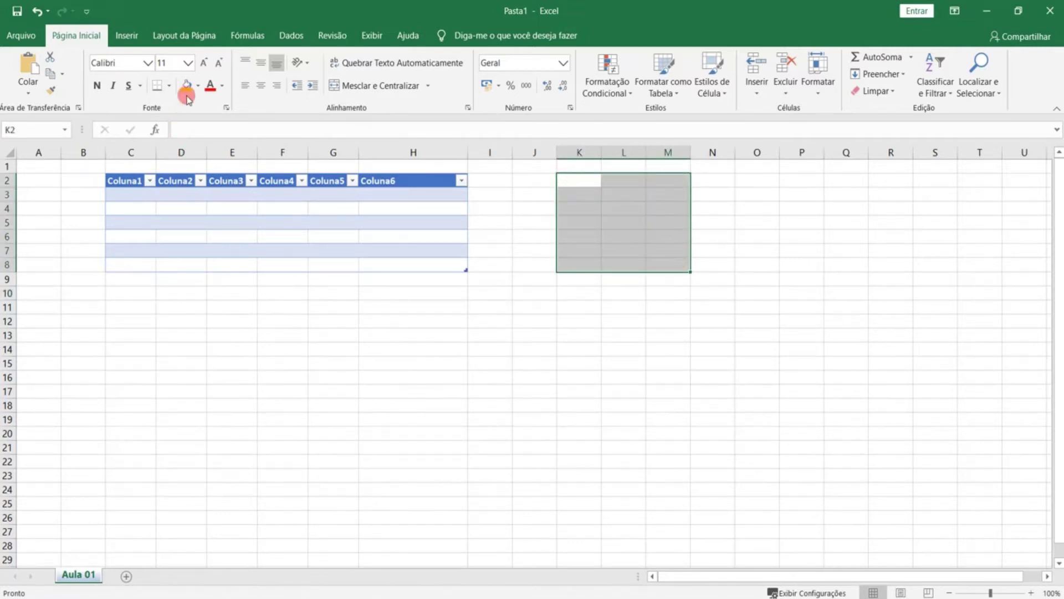
left_click(169, 87)
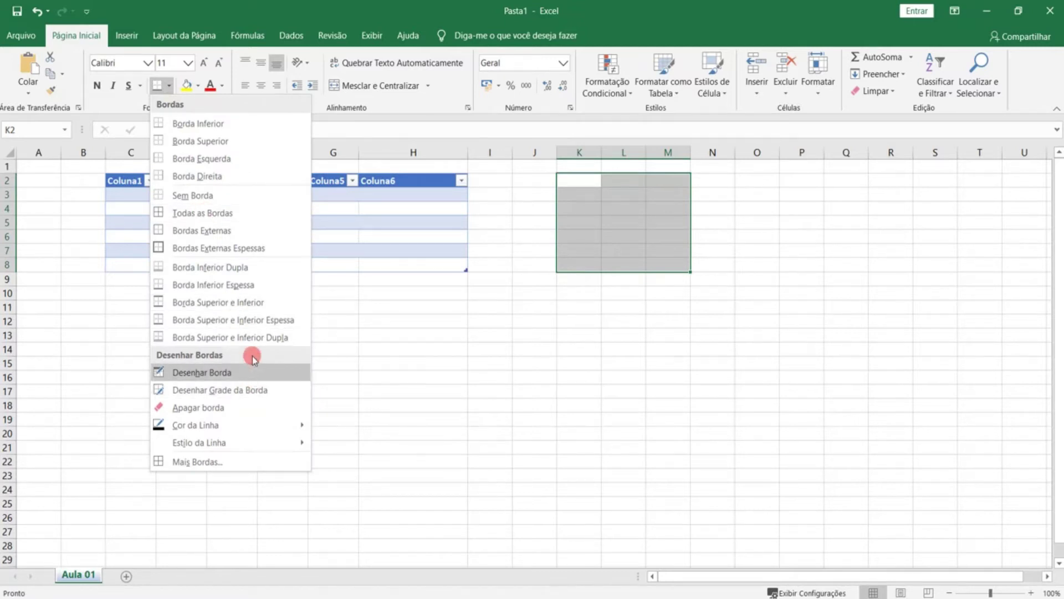
left_click(257, 214)
left_click(635, 306)
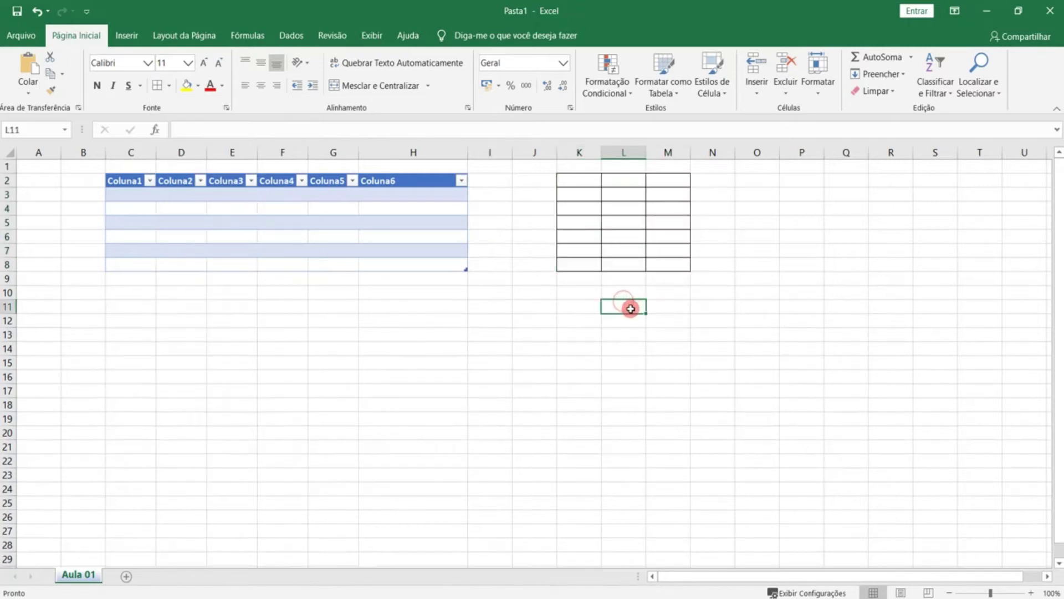
Step: Apply the 60% - Ênfase2 cell style to the header row K2:M2 of the bordered range
left_click_drag(574, 184, 676, 265)
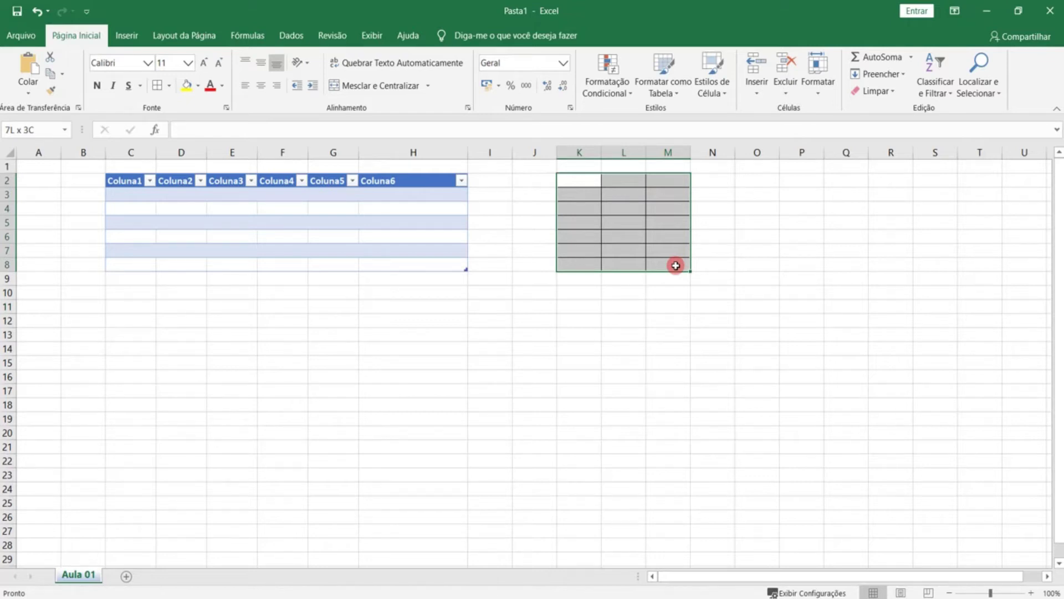
left_click_drag(582, 176, 667, 178)
left_click(714, 93)
left_click(551, 254)
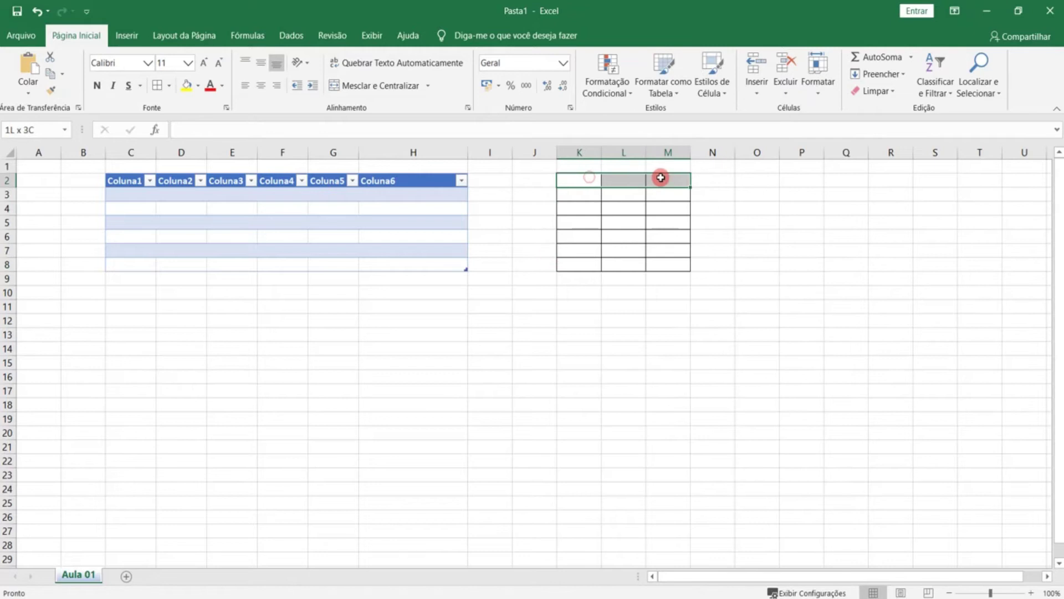
left_click(708, 92)
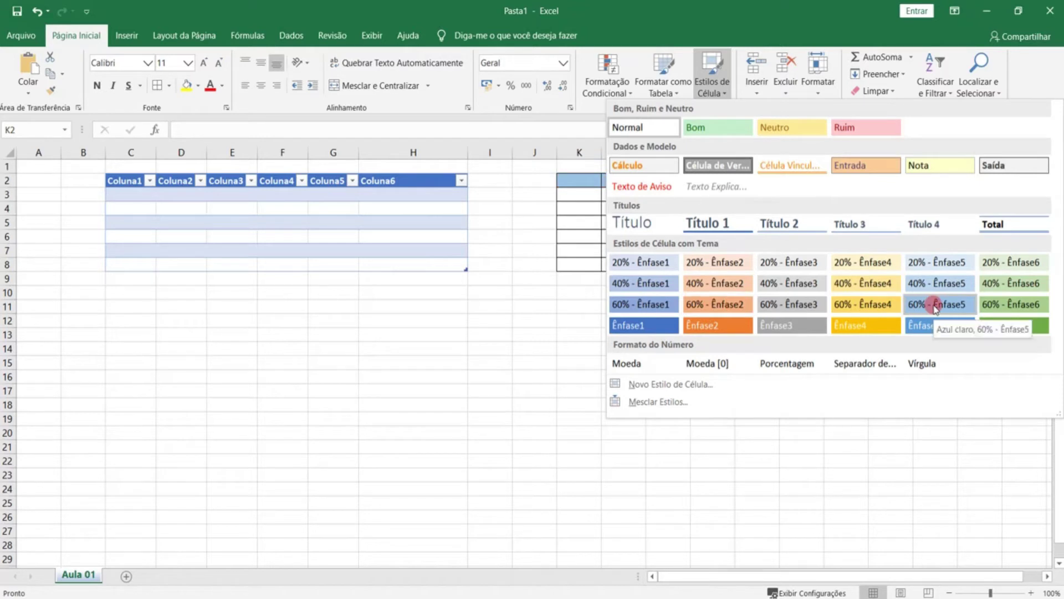
left_click(741, 306)
left_click(748, 268)
Step: Apply the Porcentagem number format style to the body cells K3:M8 below the orange header
left_click_drag(586, 181, 679, 182)
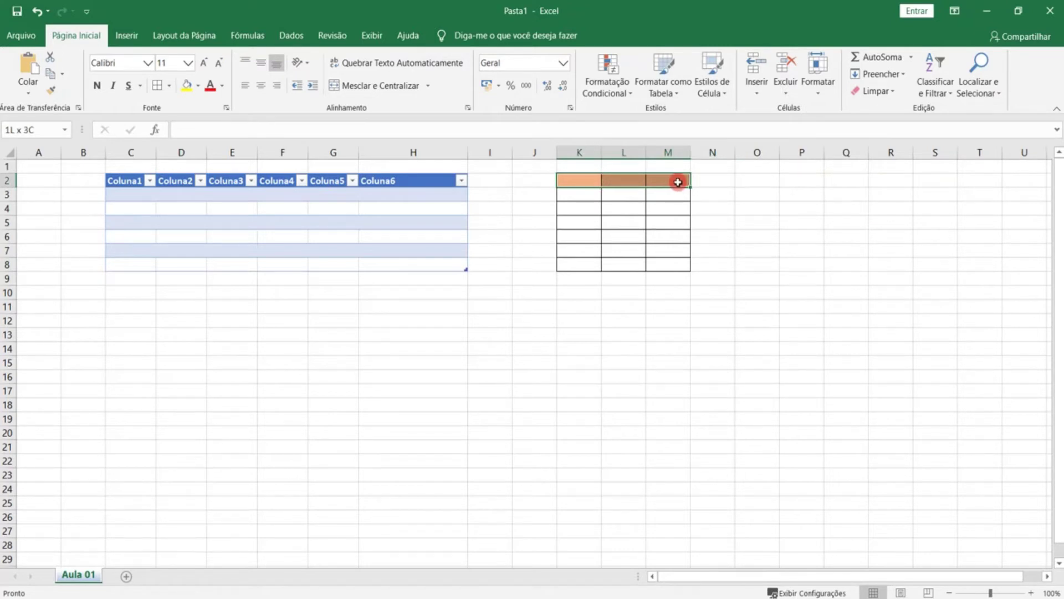
left_click_drag(577, 197, 673, 261)
left_click(711, 83)
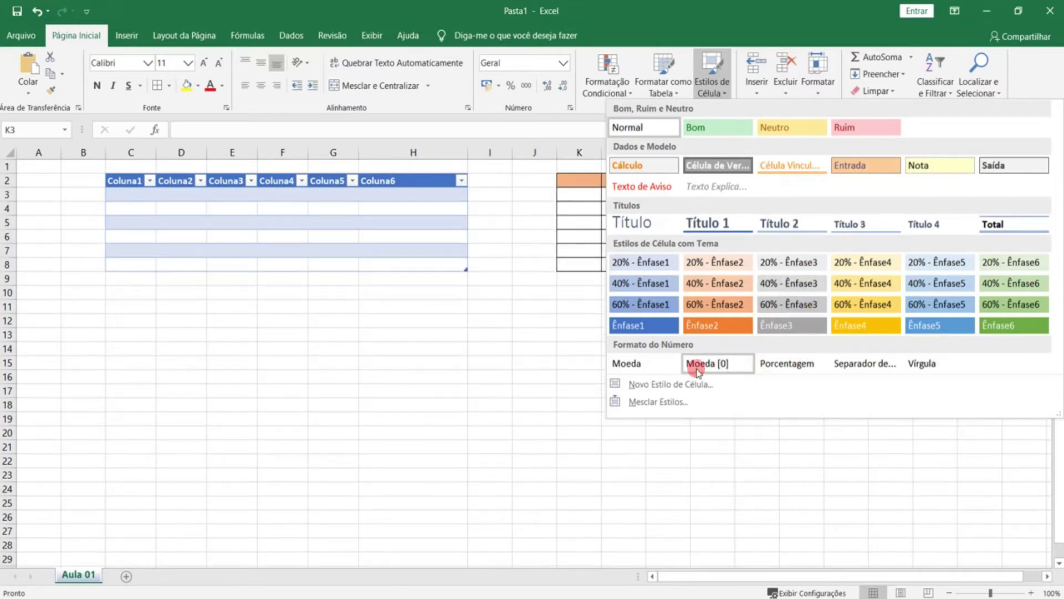
left_click(792, 366)
left_click(730, 320)
Step: Shade the body cells K3:M8 with the 20% - Ênfase3 cell style
left_click_drag(573, 195, 679, 265)
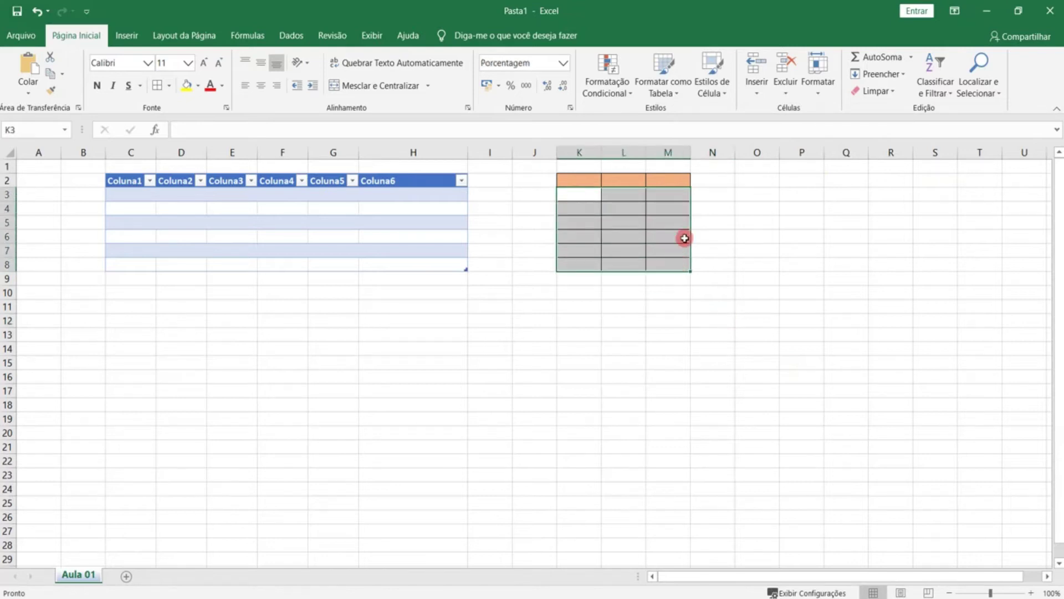
left_click(678, 95)
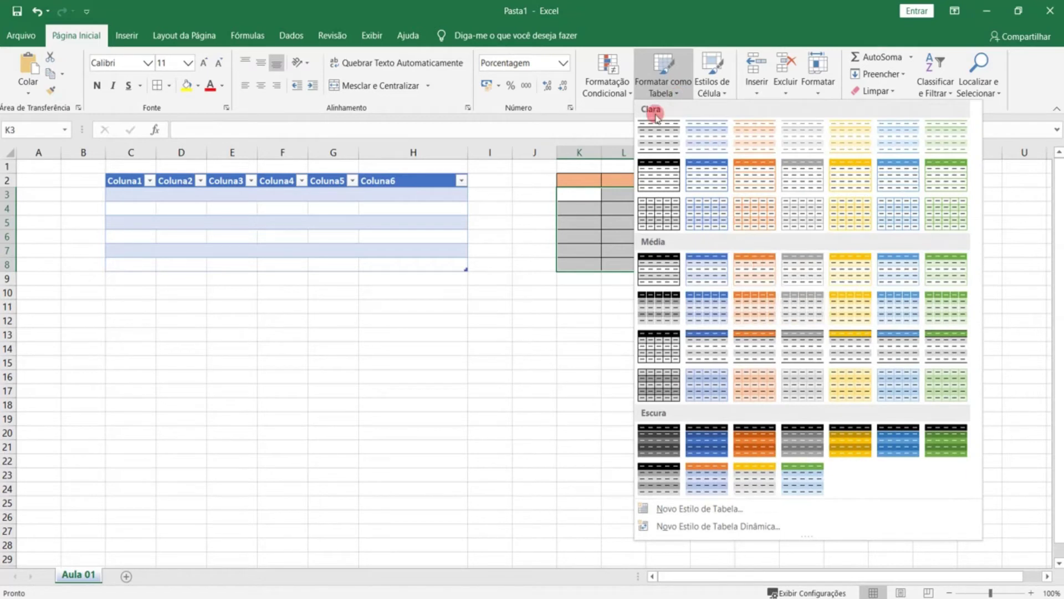
left_click(722, 88)
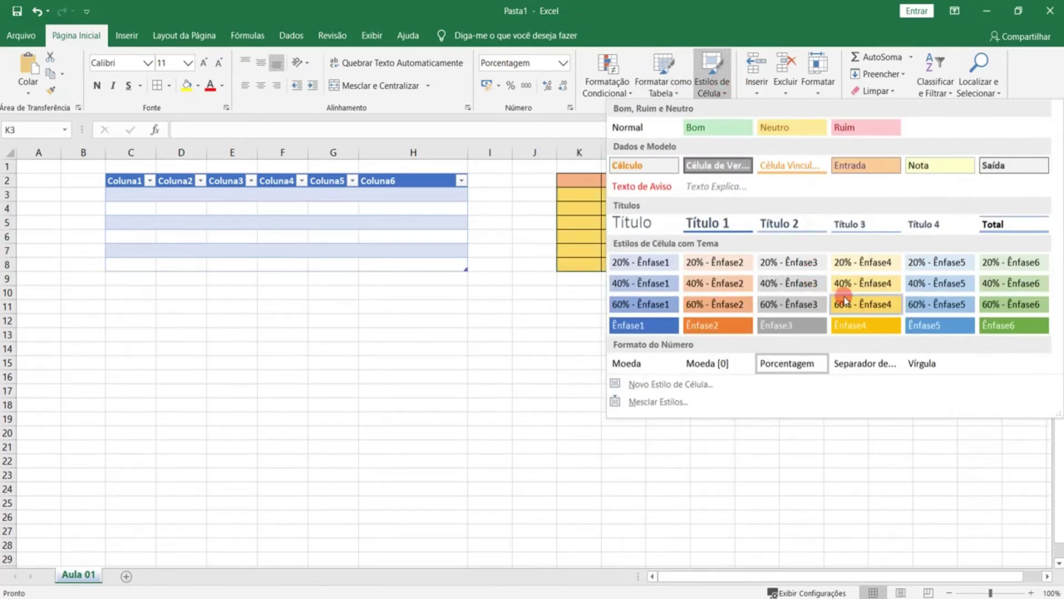
left_click(790, 265)
left_click(744, 283)
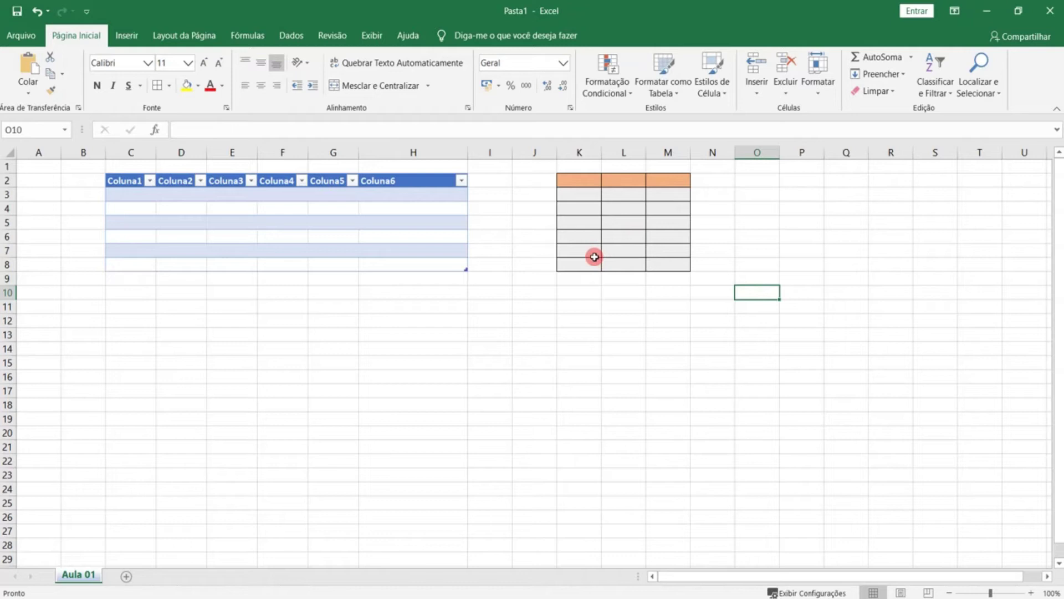
Step: Review the manually formatted range K2:M8 and compare the table style and cell style galleries without applying anything
left_click_drag(580, 185, 679, 266)
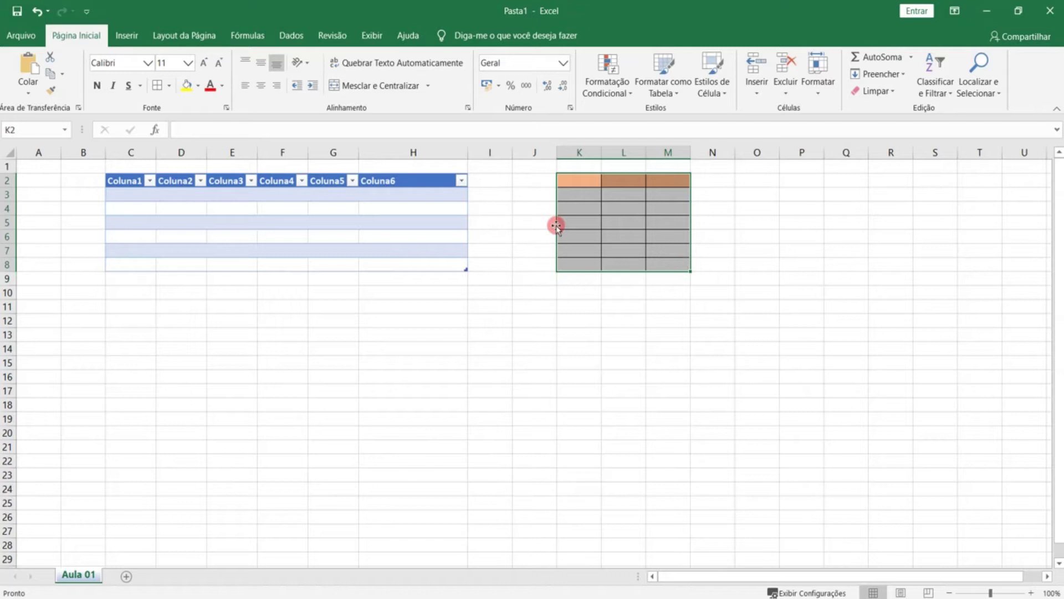
left_click(664, 251)
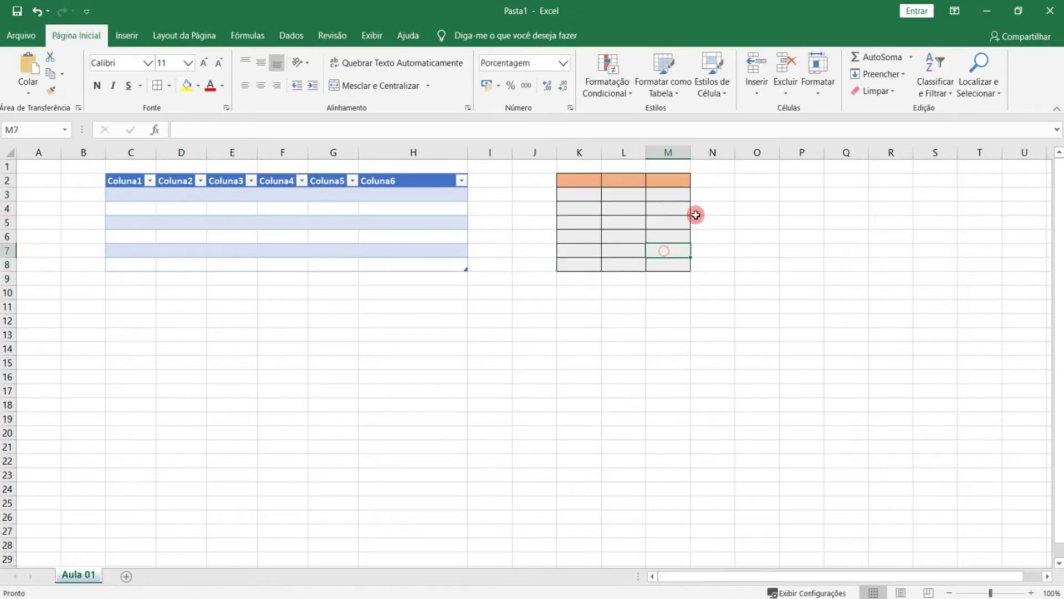
left_click(663, 93)
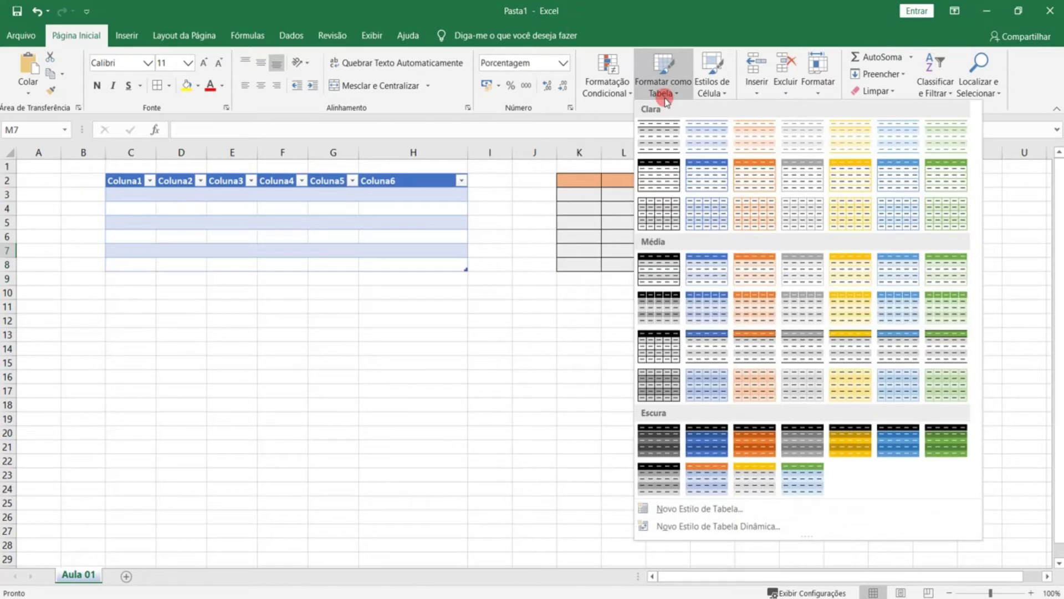
left_click(665, 95)
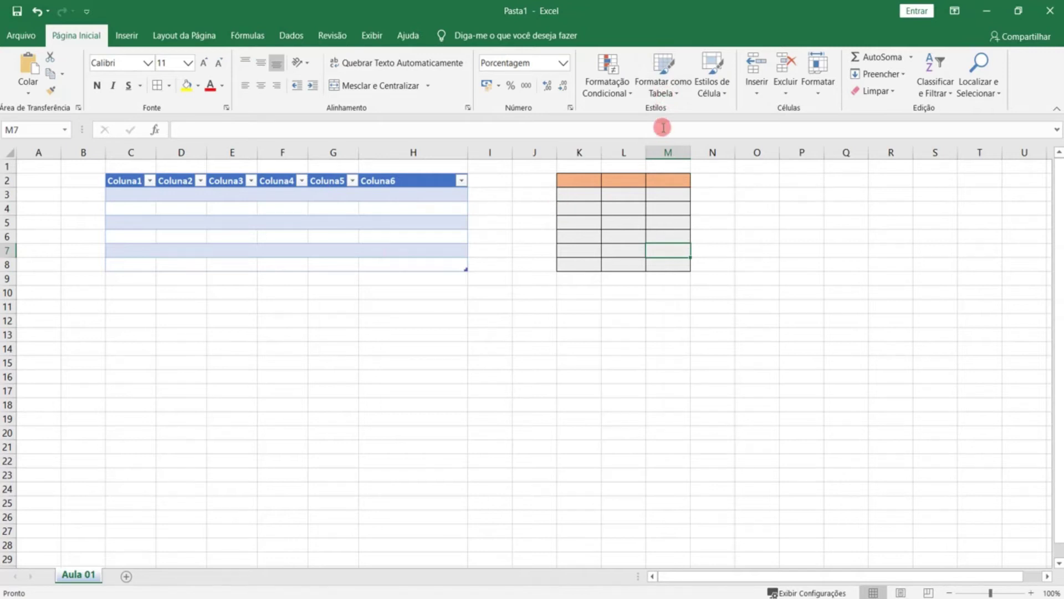
left_click(663, 90)
left_click(724, 89)
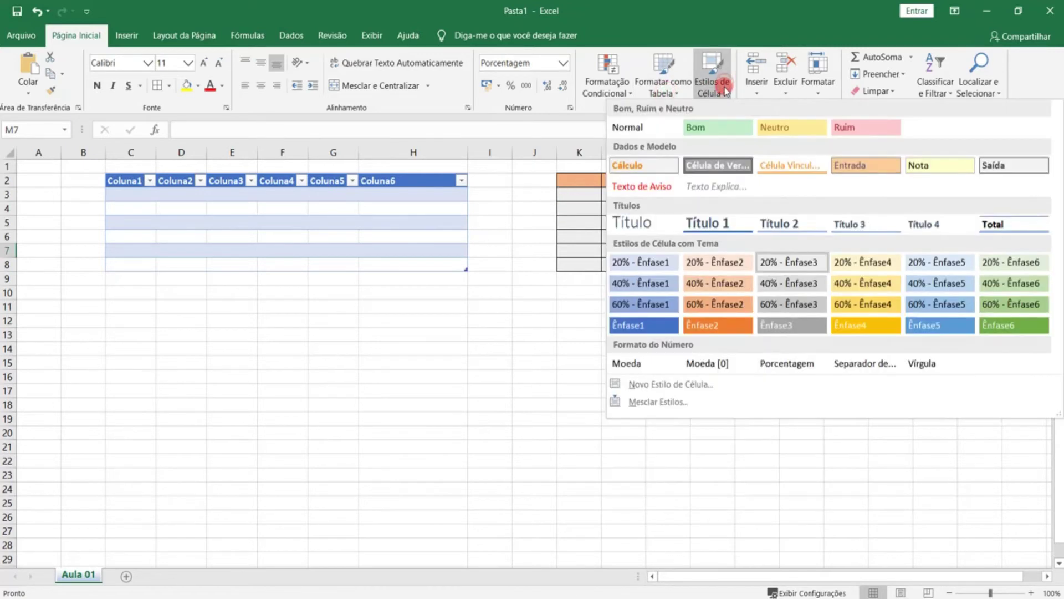
left_click(721, 88)
Step: Draw border lines by hand along cells H12 to J12 using Desenhar Borda
left_click(171, 86)
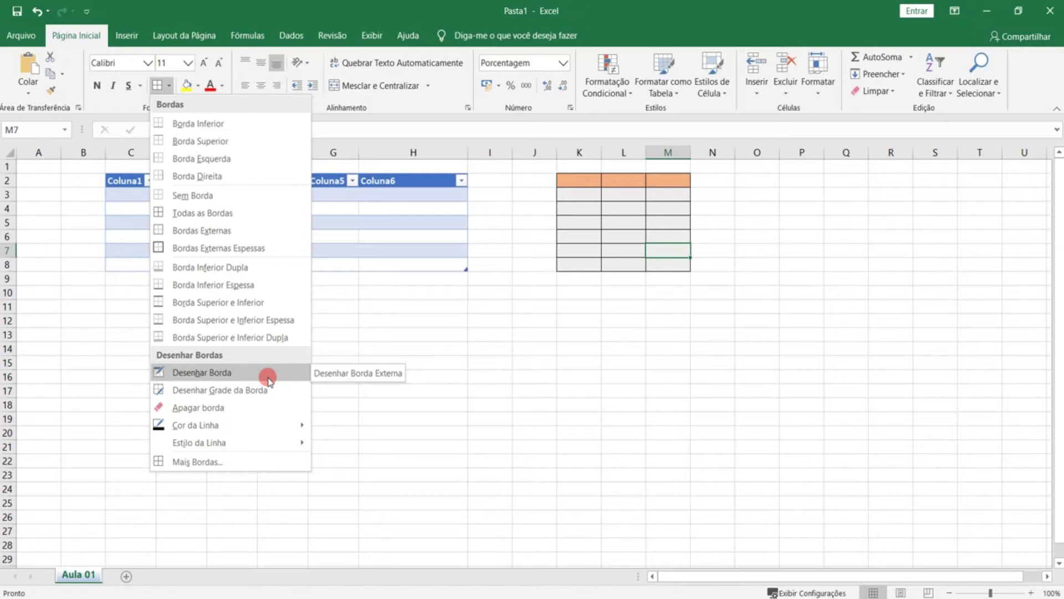
left_click(236, 379)
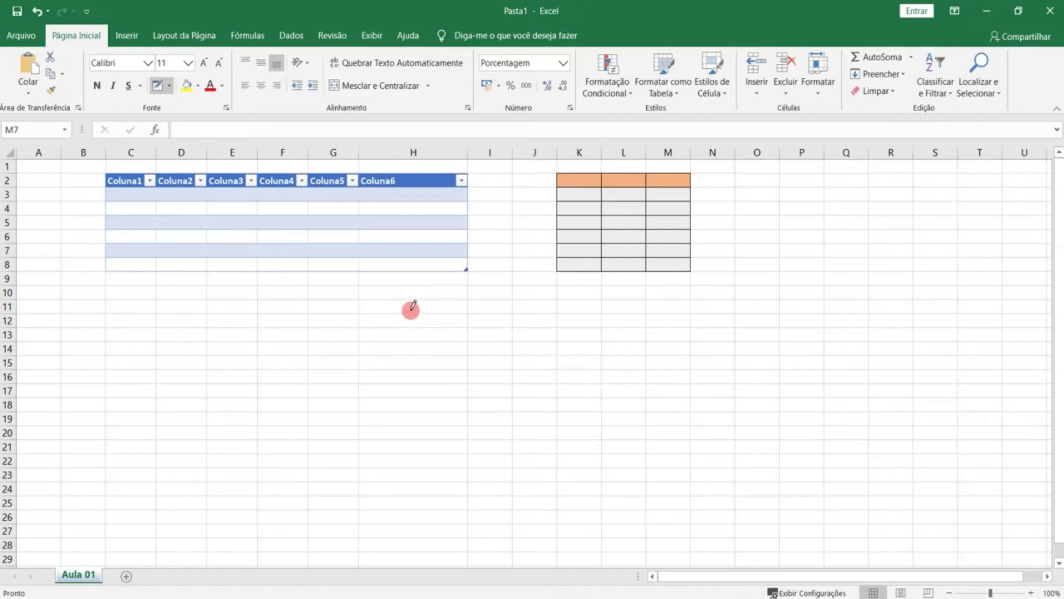
left_click(408, 326)
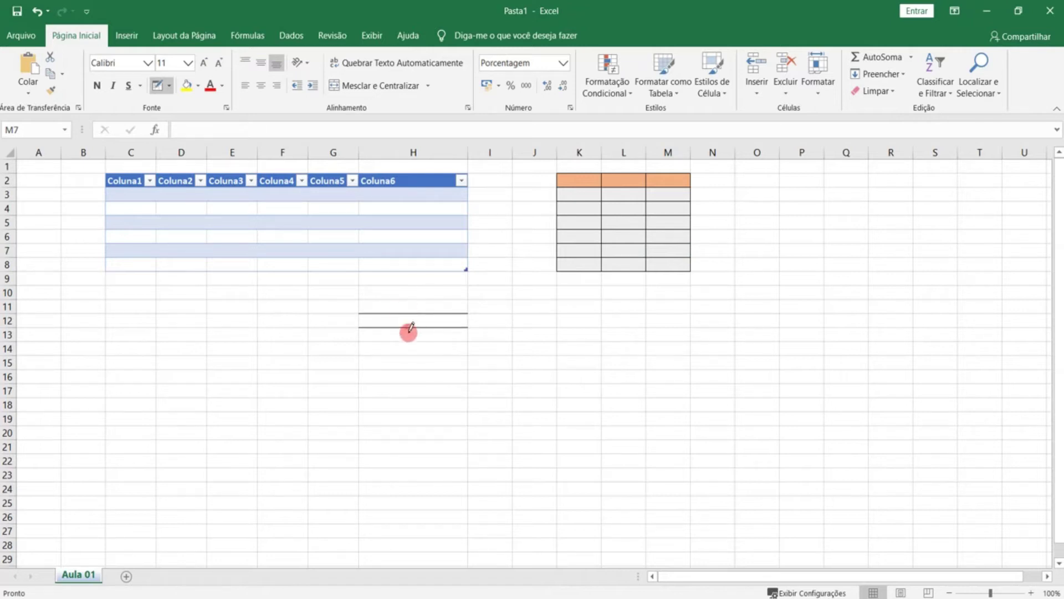
left_click(490, 326)
left_click(533, 326)
left_click(504, 314)
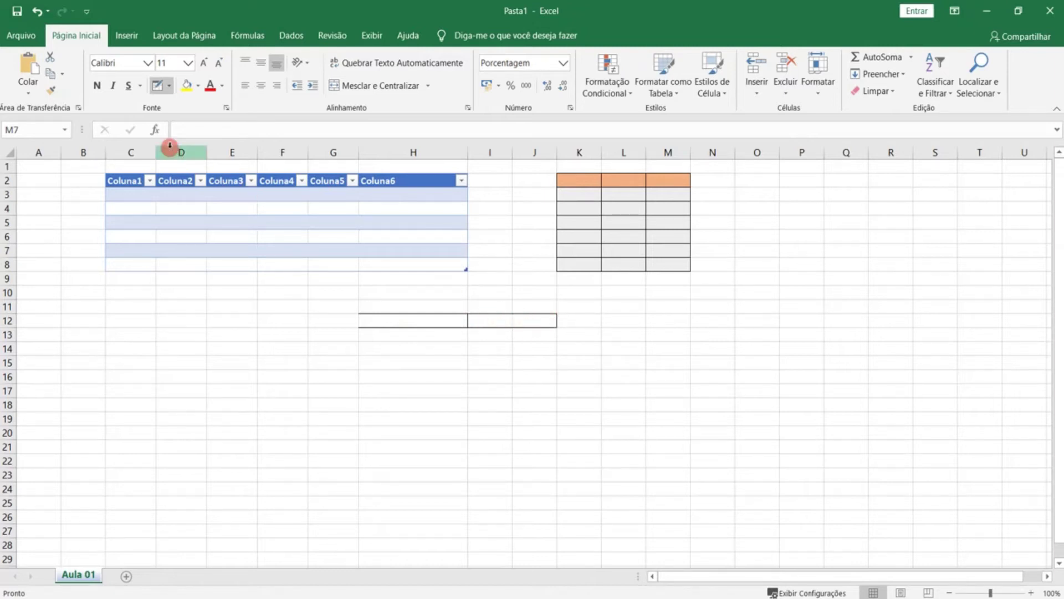
Step: Draw grid borders around cell H15 and over the range D13:F16 using Desenhar Grade da Borda
left_click(169, 85)
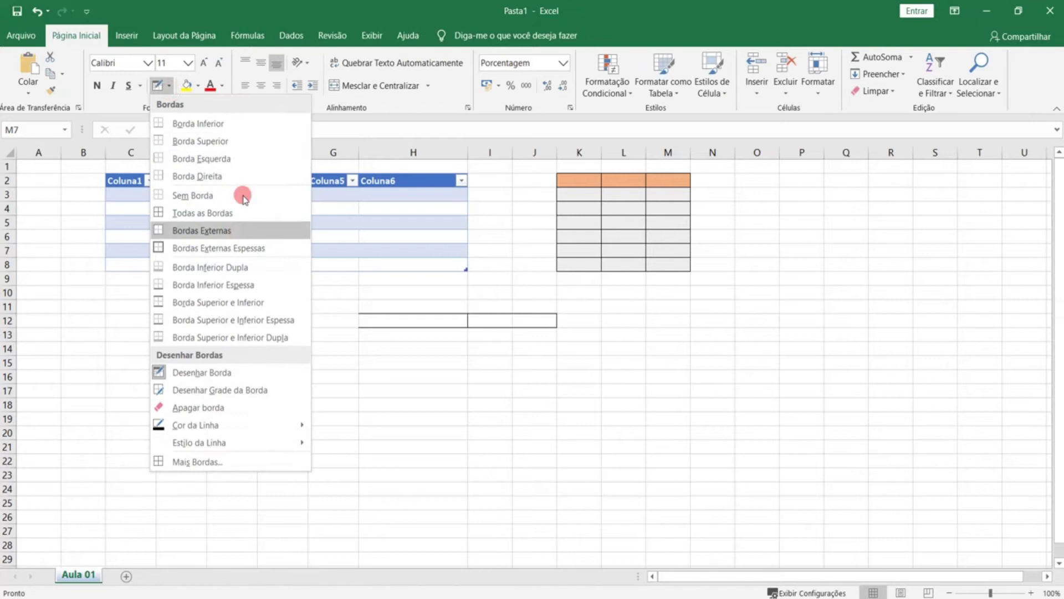
left_click(269, 391)
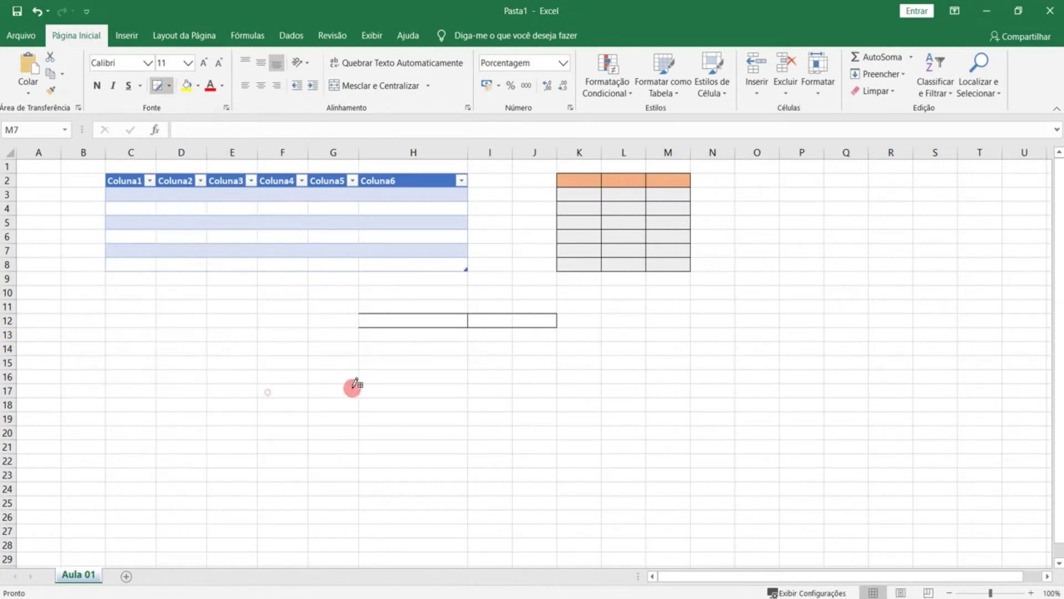
mouse_move(402, 355)
left_mouse_down()
mouse_move(368, 366)
mouse_move(442, 363)
mouse_move(363, 362)
left_mouse_up()
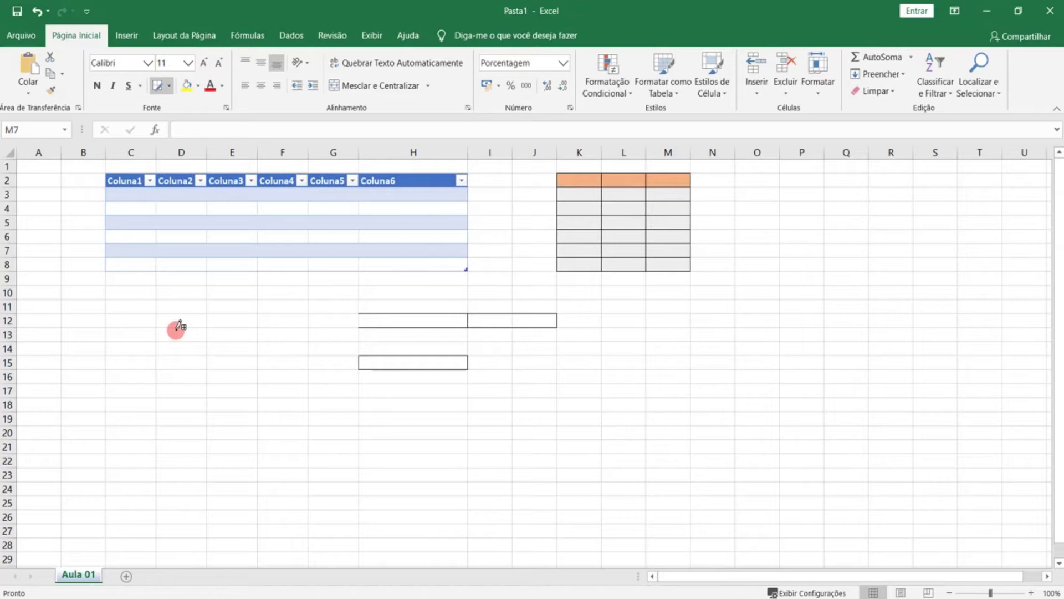
mouse_move(176, 330)
left_mouse_down()
mouse_move(208, 328)
mouse_move(188, 340)
mouse_move(164, 336)
mouse_move(188, 325)
mouse_move(199, 335)
mouse_move(211, 305)
mouse_move(232, 330)
mouse_move(181, 306)
mouse_move(228, 342)
mouse_move(232, 318)
mouse_move(188, 319)
mouse_move(231, 359)
mouse_move(269, 352)
mouse_move(230, 326)
mouse_move(297, 371)
mouse_move(221, 325)
mouse_move(311, 338)
mouse_move(309, 370)
mouse_move(297, 370)
left_mouse_up()
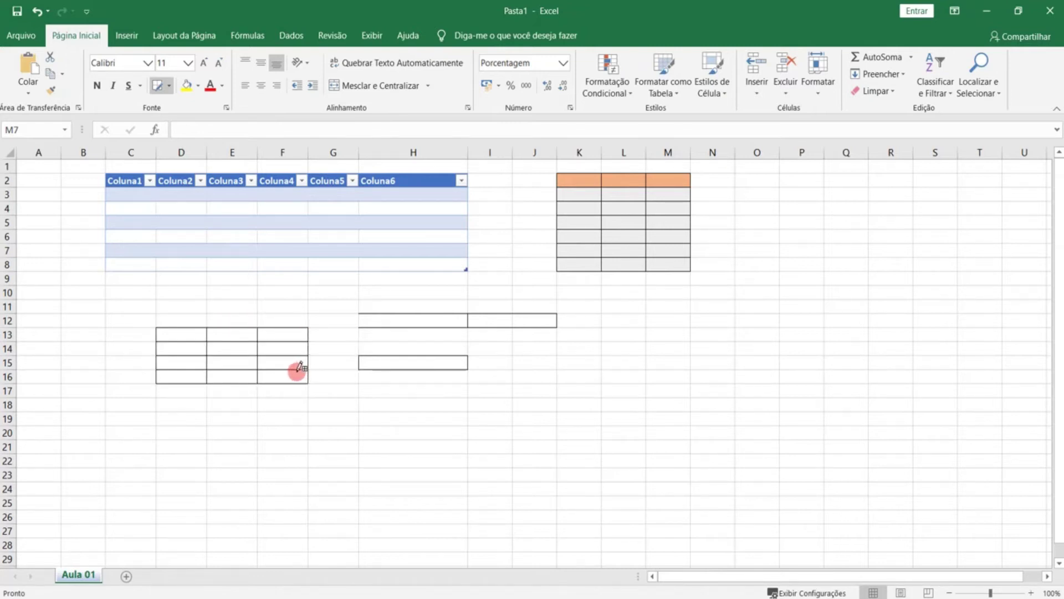
Step: Erase the bottom border line of cell H12 using Apagar borda
left_click(165, 90)
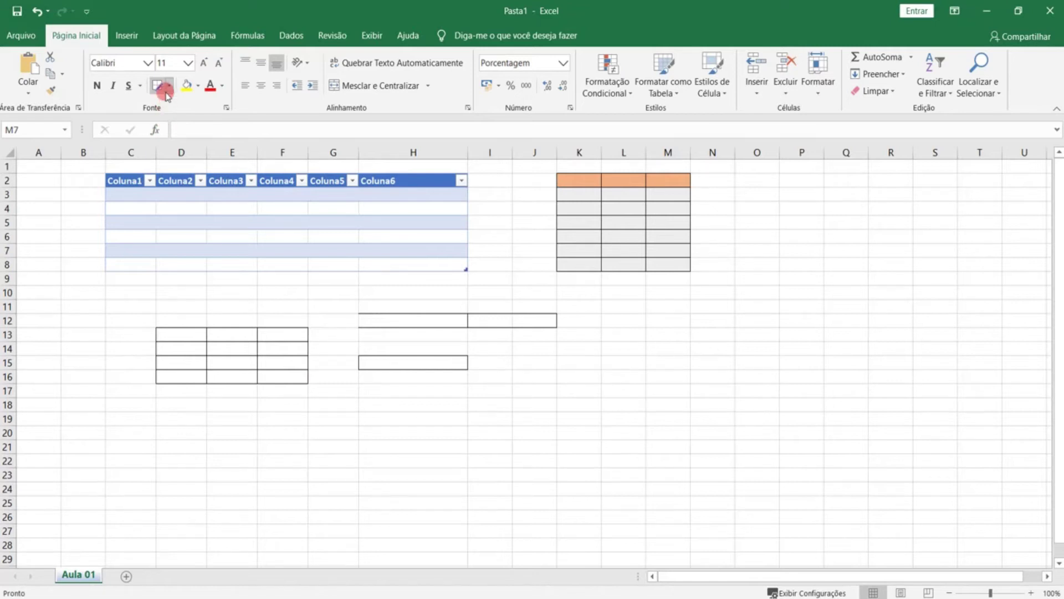
left_click(170, 91)
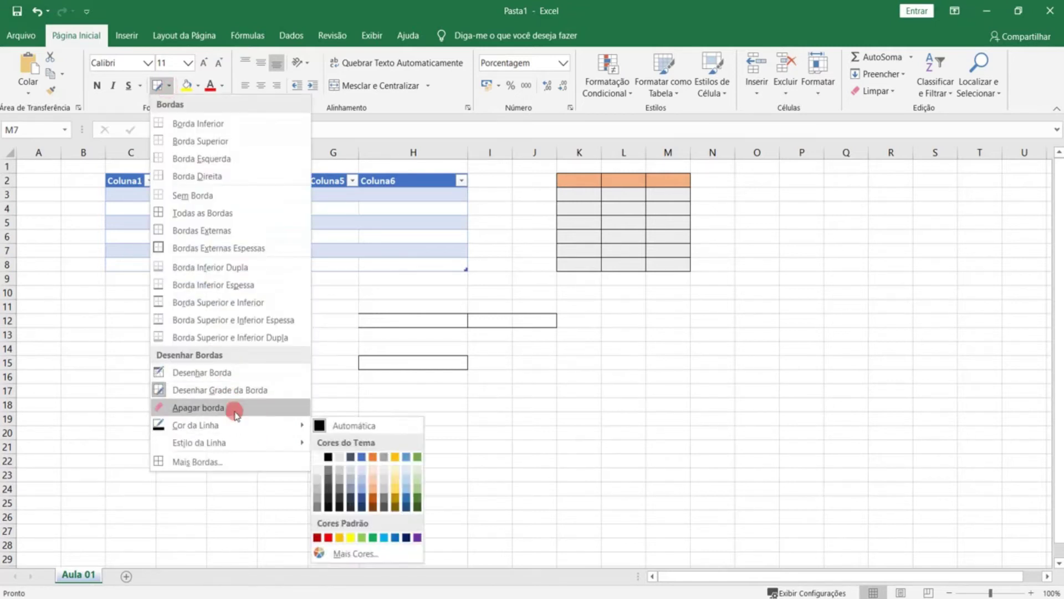
left_click(199, 408)
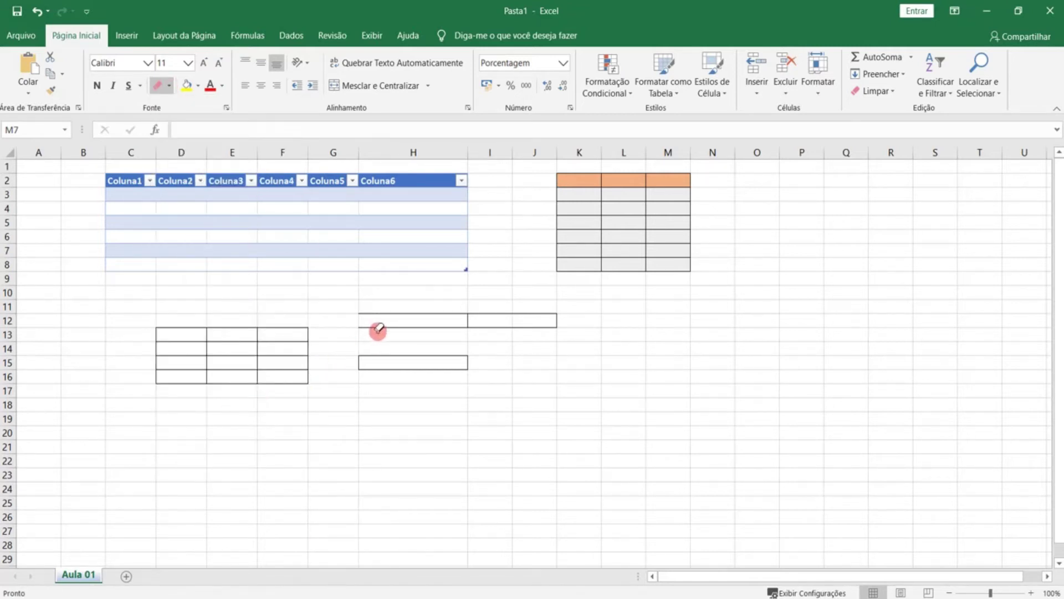
left_click(397, 328)
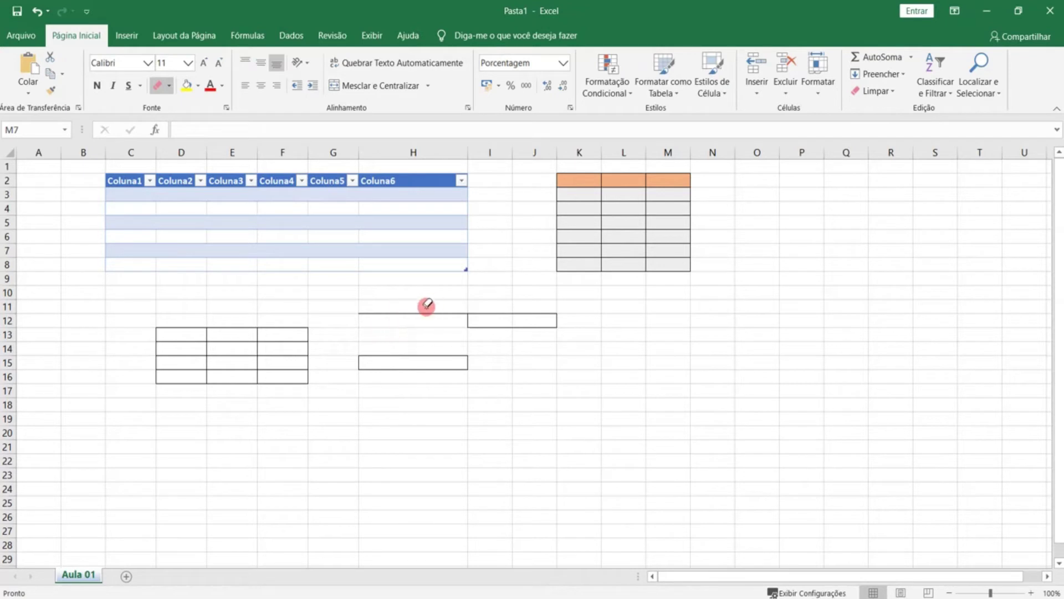
Step: Erase the remaining hand-drawn border lines along row 12 from H12 to J12 using Apagar borda, and leave the eraser
left_click(492, 312)
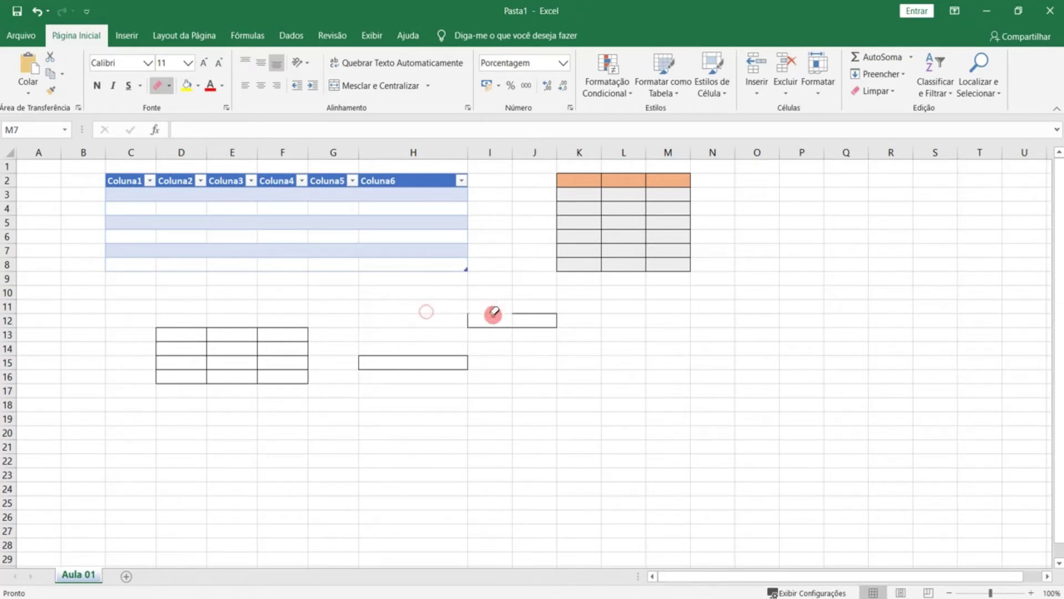
left_click(527, 313)
left_click(546, 326)
left_click(555, 319)
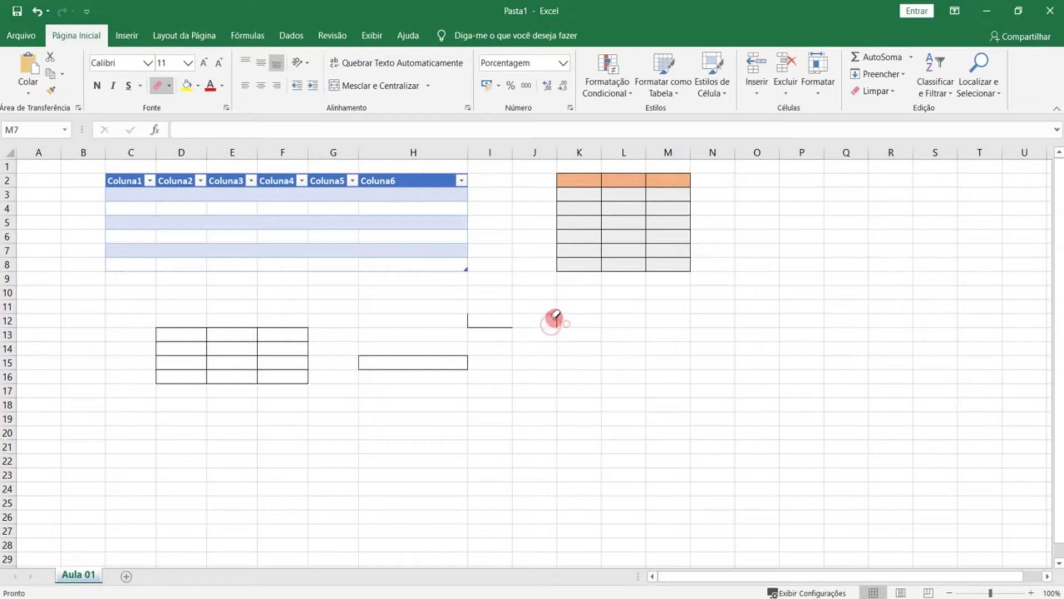
left_click(488, 327)
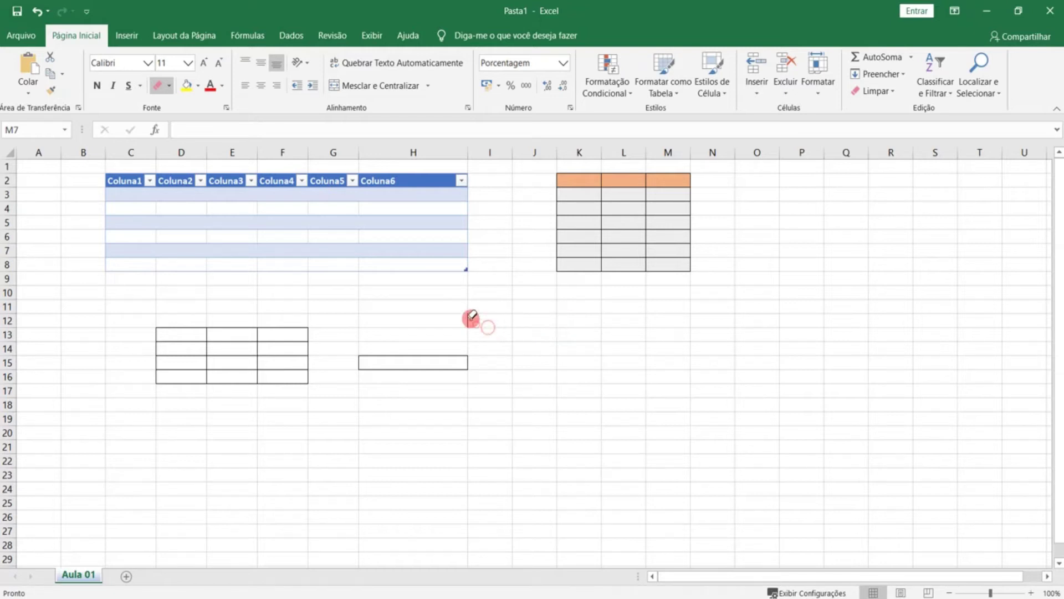
key("Escape")
left_click(469, 317)
left_click(206, 283)
left_click_drag(142, 317, 308, 405)
left_click(311, 391)
left_click(397, 363)
left_click_drag(268, 347, 233, 348)
left_click(214, 345)
Step: Set the border line colour to red and draw red lines over the grid D13:F16 and along the bottom of H13
left_click_drag(128, 331, 340, 402)
left_click(169, 84)
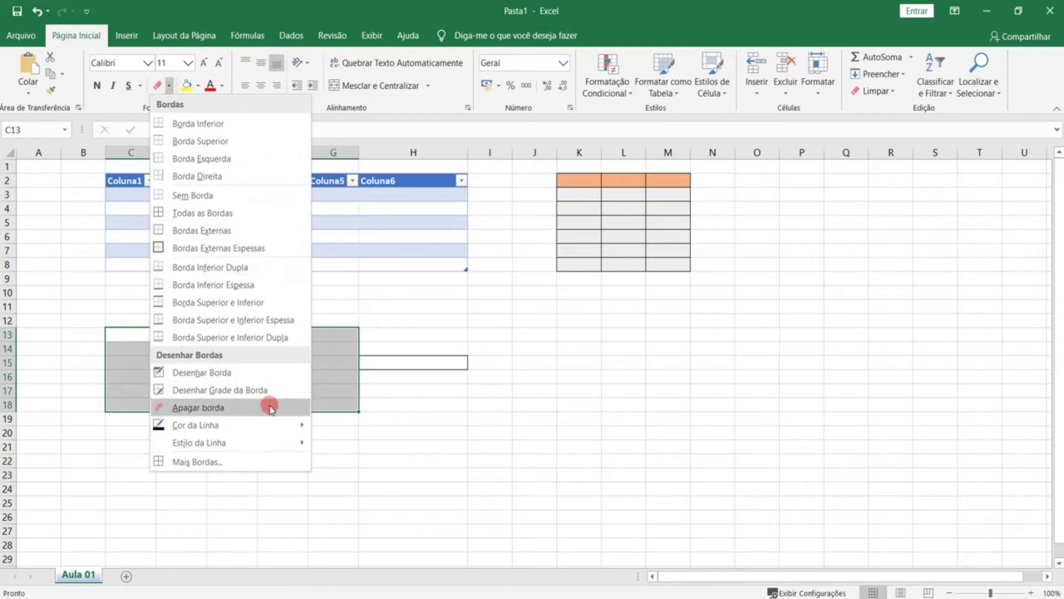
mouse_move(257, 427)
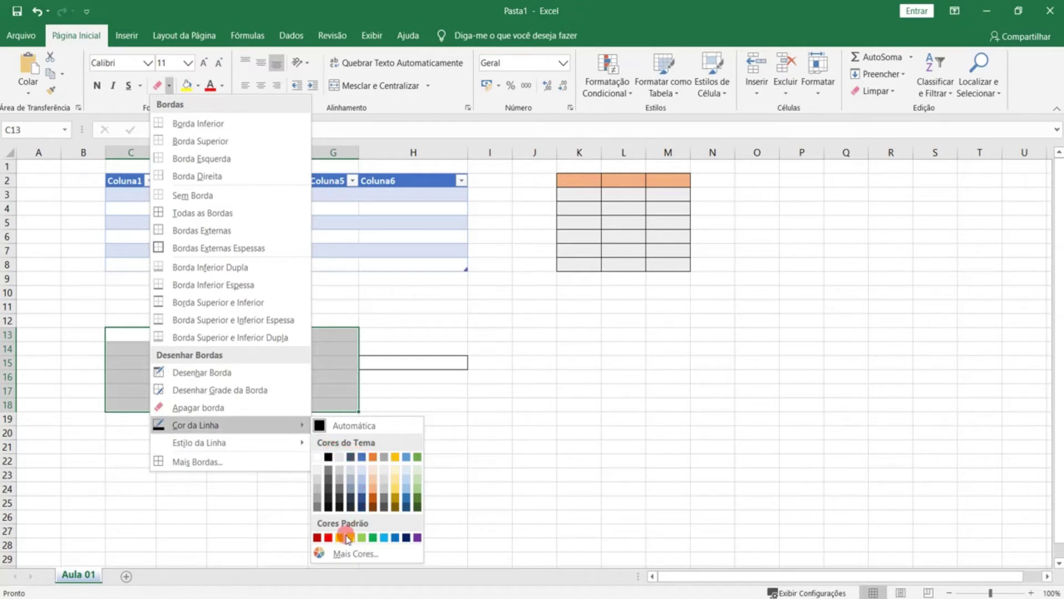
left_click(348, 538)
left_click(275, 368)
left_click(305, 327)
left_click(278, 327)
left_click(249, 337)
left_click(249, 356)
left_click(216, 349)
left_click(203, 327)
left_click(183, 337)
left_click(190, 369)
left_click(242, 369)
left_click(261, 340)
left_click(299, 346)
left_click(300, 380)
left_click(267, 374)
left_click(267, 341)
left_click(298, 377)
left_click(239, 384)
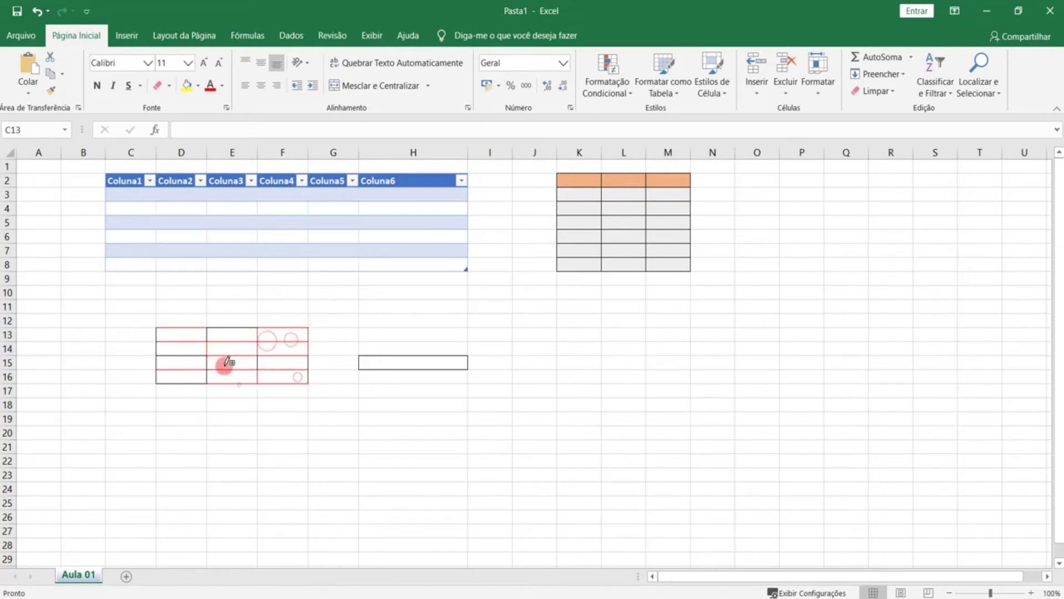
left_click(399, 340)
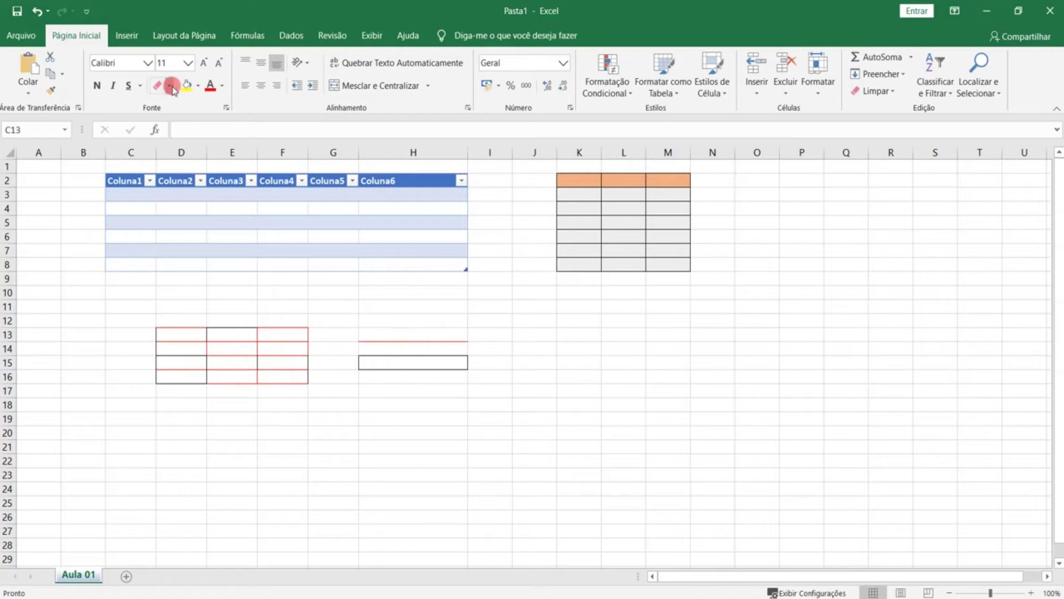
Step: Set the border line style to the thick solid line and draw a grid over the range I16:J19
left_click(169, 86)
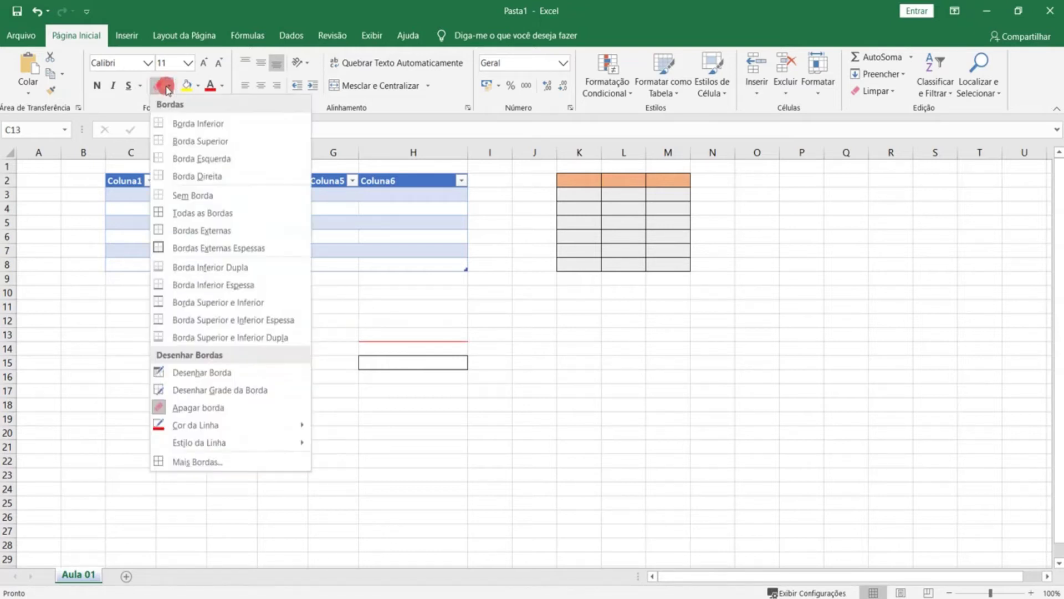
mouse_move(238, 442)
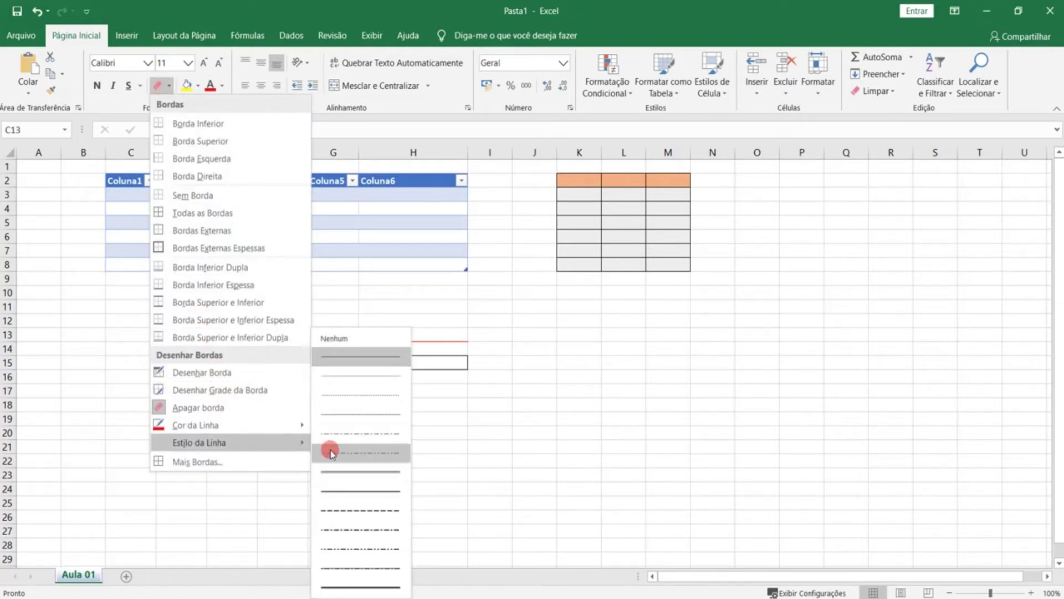
left_click(389, 585)
left_click(536, 368)
left_click(535, 427)
left_click(488, 411)
left_click_drag(490, 364, 551, 428)
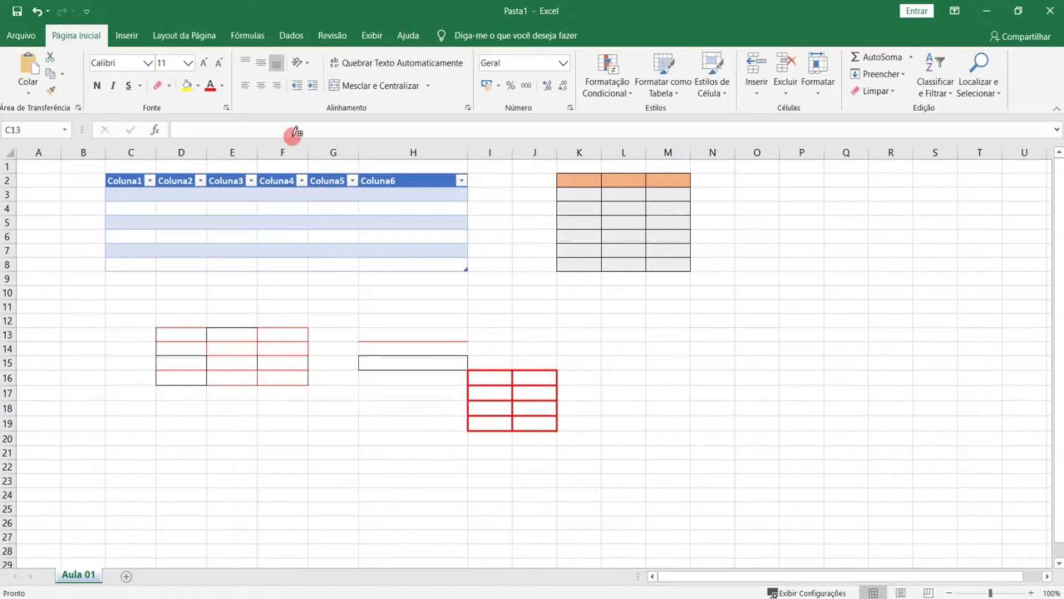
Step: Erase all hand-drawn borders between D13 and J19 using Apagar borda
left_click(169, 86)
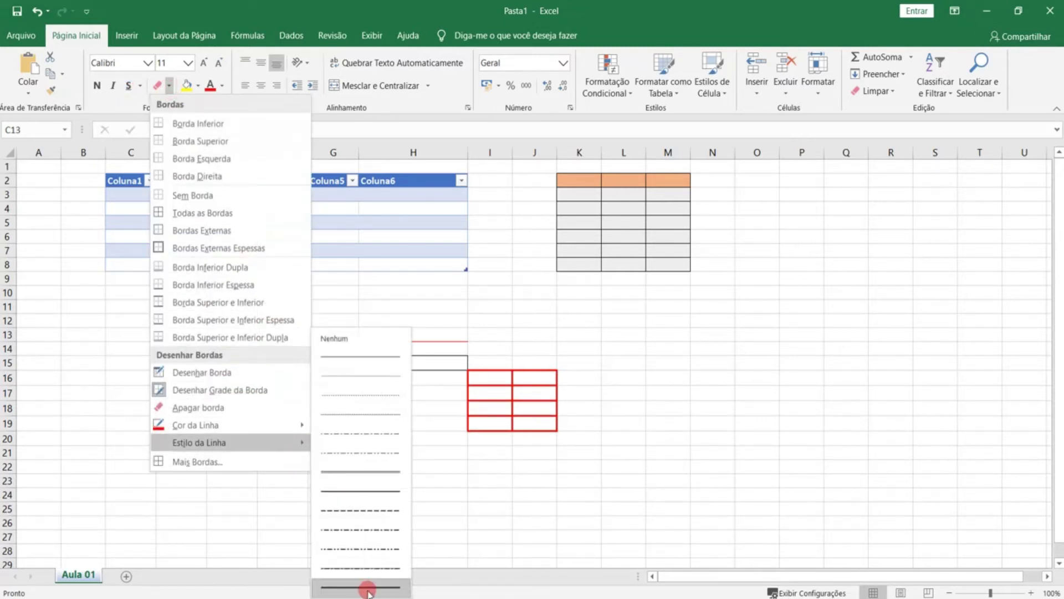
left_click(254, 409)
mouse_move(185, 345)
left_mouse_down()
mouse_move(171, 338)
mouse_move(228, 363)
mouse_move(181, 382)
mouse_move(247, 410)
mouse_move(346, 428)
mouse_move(532, 404)
mouse_move(570, 434)
mouse_move(616, 396)
left_mouse_up()
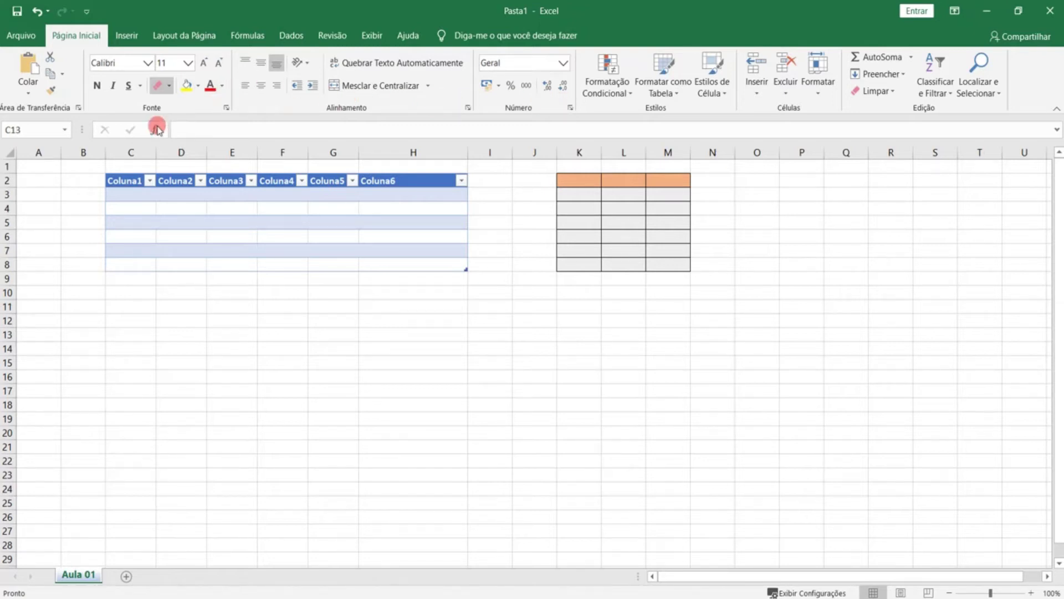
Step: Try the Borda Inferior border on the range C13:G18 and undo it
left_click(164, 87)
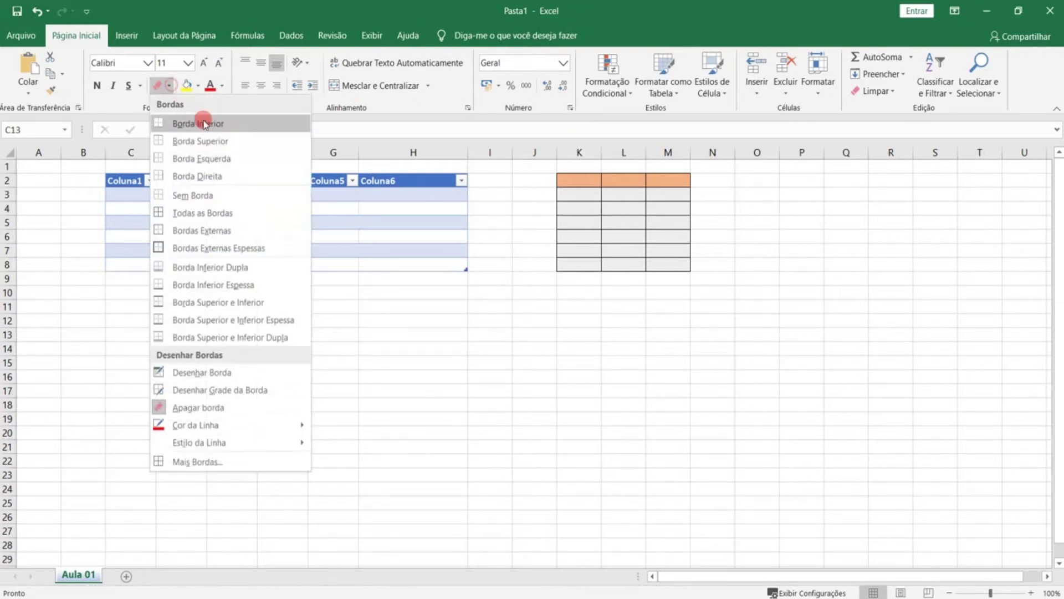
left_click(203, 121)
left_click(320, 305)
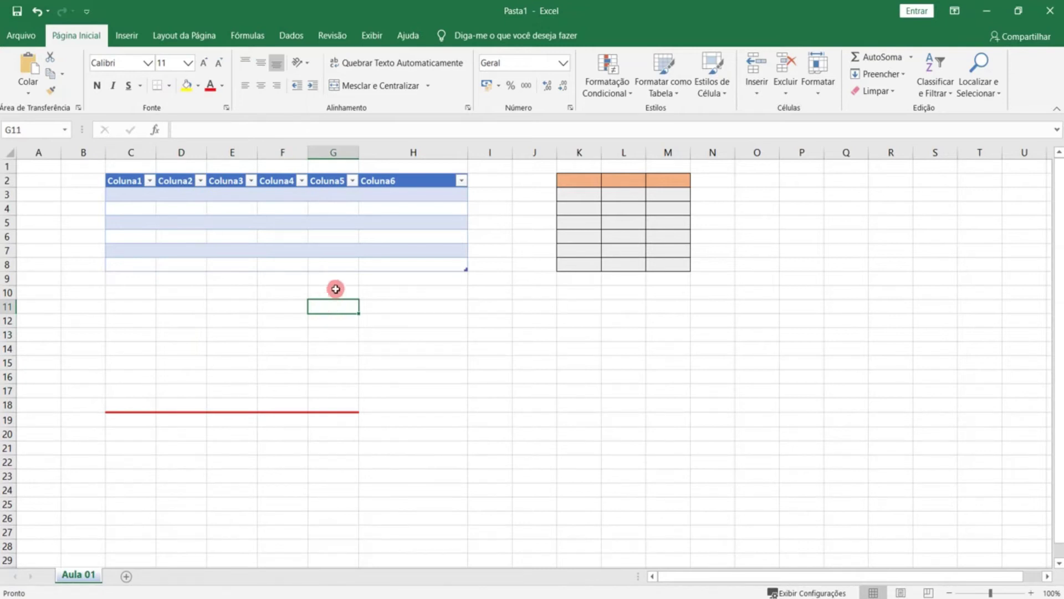
key("ctrl+z")
left_click(325, 280)
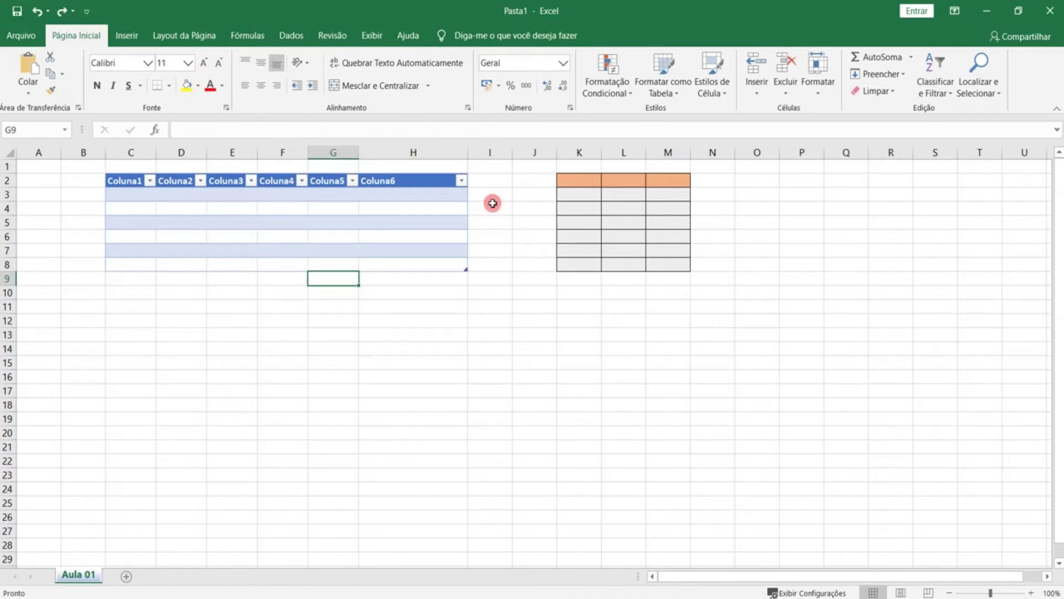
Step: Enter 12 in C3, 423 in D3, 42 in F3 and 42 in G3 of the blue table
left_click(134, 200)
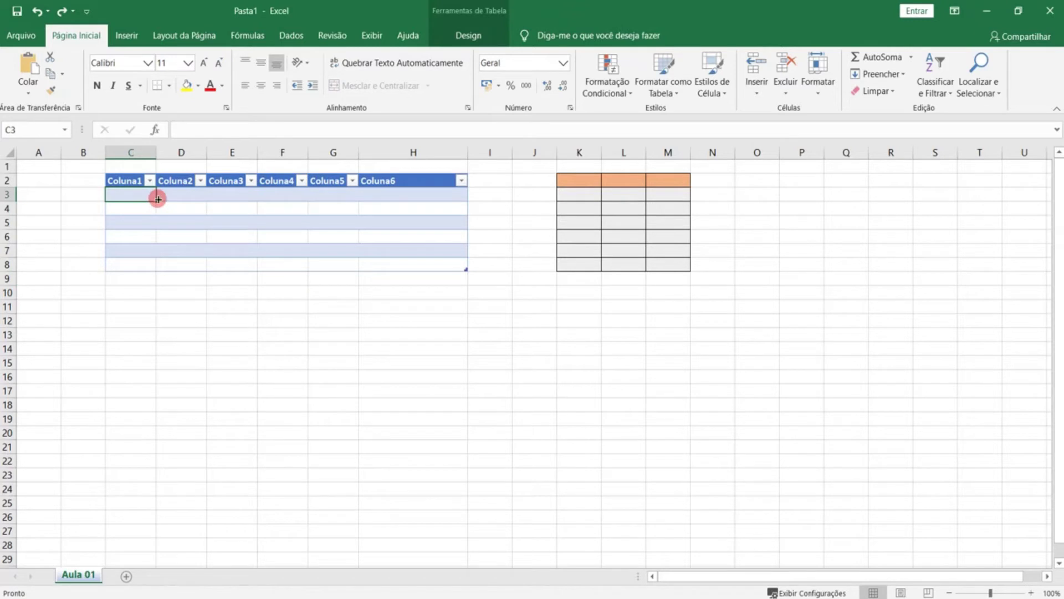
type("12")
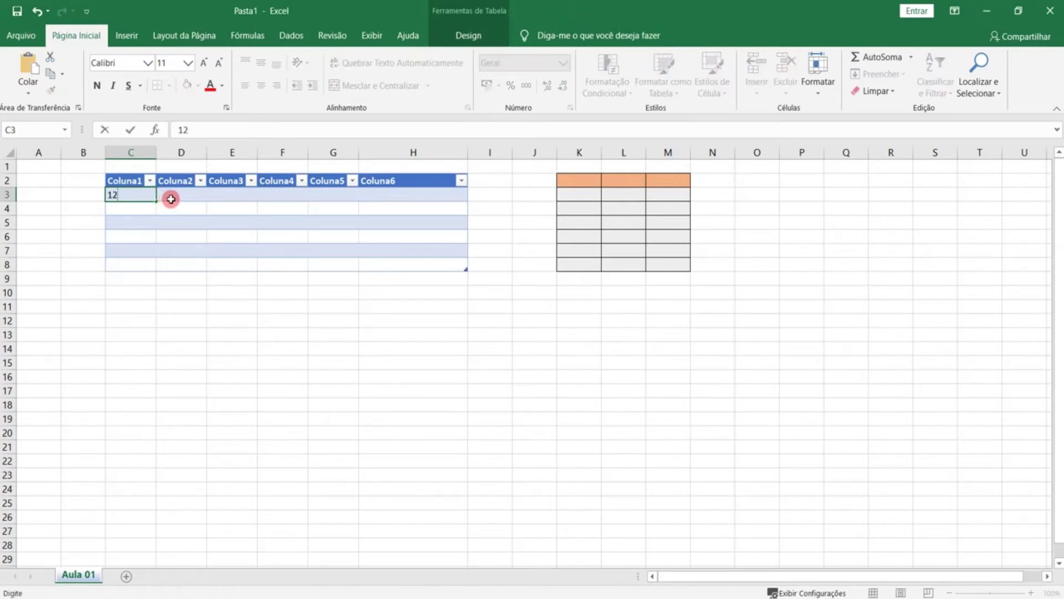
left_click(170, 199)
type("423")
left_click(277, 200)
type("42")
left_click(344, 200)
type("42")
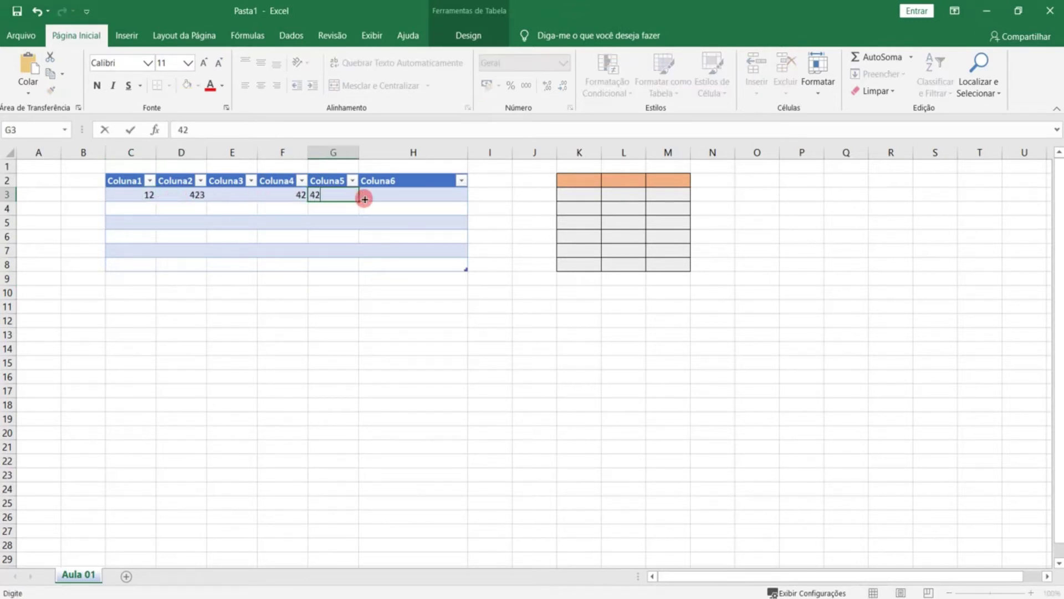
Step: Enter 424 in G4 and 24 in F5, and set both F3 and E3 to 242
left_click(314, 208)
type("424")
left_click(280, 215)
type("24")
left_click(276, 199)
type("242")
left_click(219, 198)
type("242")
key("Return")
Step: Enter 57 in E7, 42 in D6 and 64 in D5
left_click(237, 245)
type("sd")
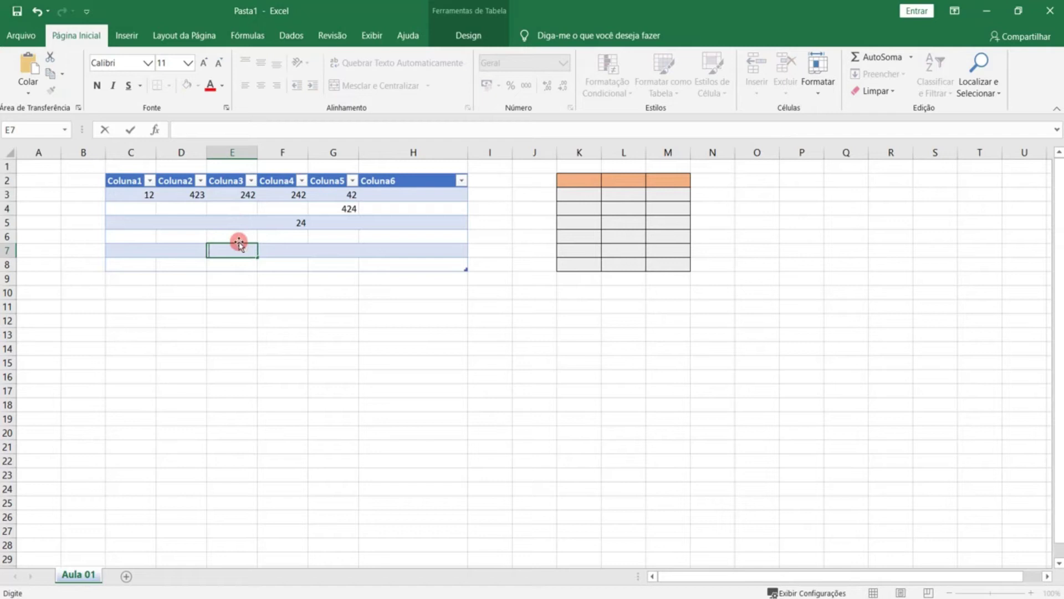
left_click(193, 234)
type("42")
left_click(178, 221)
type("64")
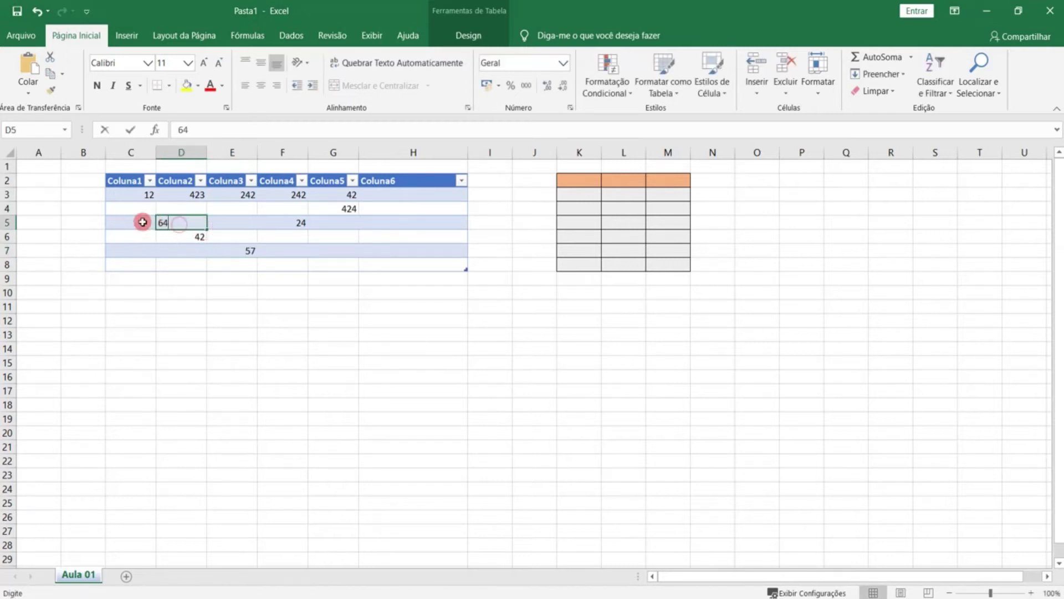
Step: Fill the rest of Coluna1 with 24 in C4, 42 in C5, 67243 in C6 and 465 in C7
left_click(138, 210)
type("24")
left_click(143, 224)
type("42")
left_click(143, 247)
type("465")
left_click(144, 232)
type("67243")
Step: Enter 342 in D7, 24 in D4 and 454 in F4
left_click(197, 247)
type("342")
left_click(203, 213)
type("24")
left_click(258, 208)
type("454")
Step: Fill the empty Coluna3 cells with 24 in E4, 44 in E5 and 24 in E6
left_click(245, 212)
type("24")
left_click(244, 228)
type("44")
left_click(246, 234)
type("24")
Step: Enter 54 in both F6 and F7, 34 in G5, 432 in G6 and 56 in G7
left_click(280, 236)
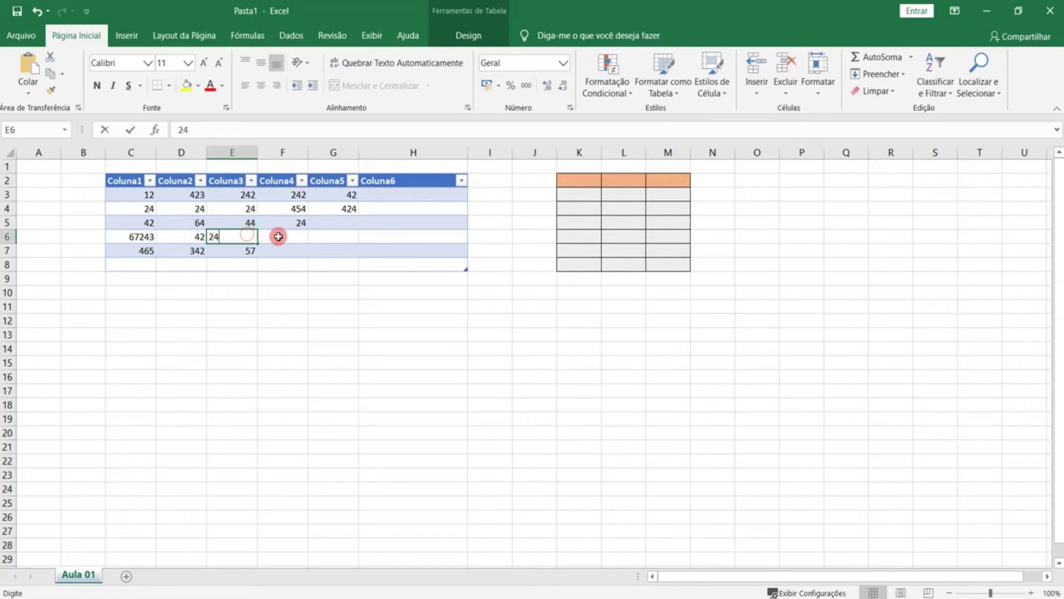
type("54")
left_click(287, 249)
type("54")
left_click(327, 236)
type("432")
left_click(337, 222)
type("34")
left_click(331, 250)
type("56")
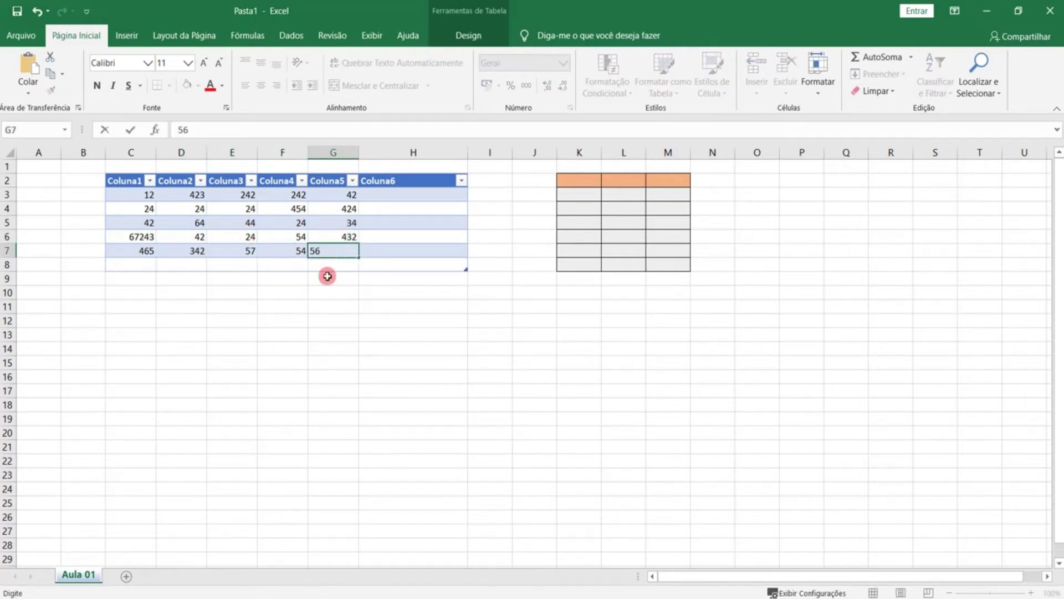
left_click(331, 278)
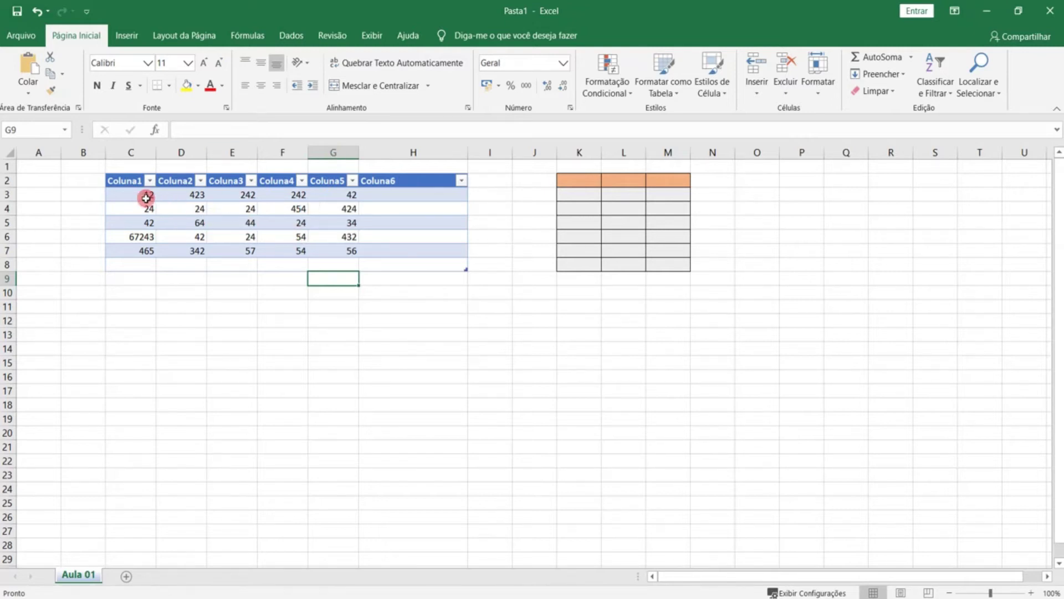
left_click_drag(131, 182, 418, 266)
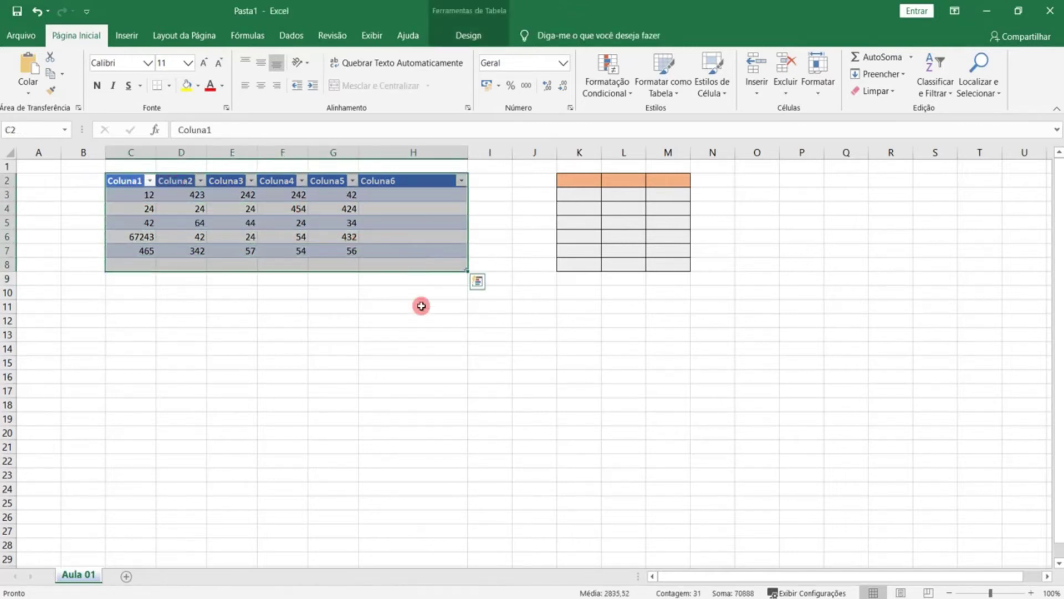
left_click(420, 305)
left_click(260, 207)
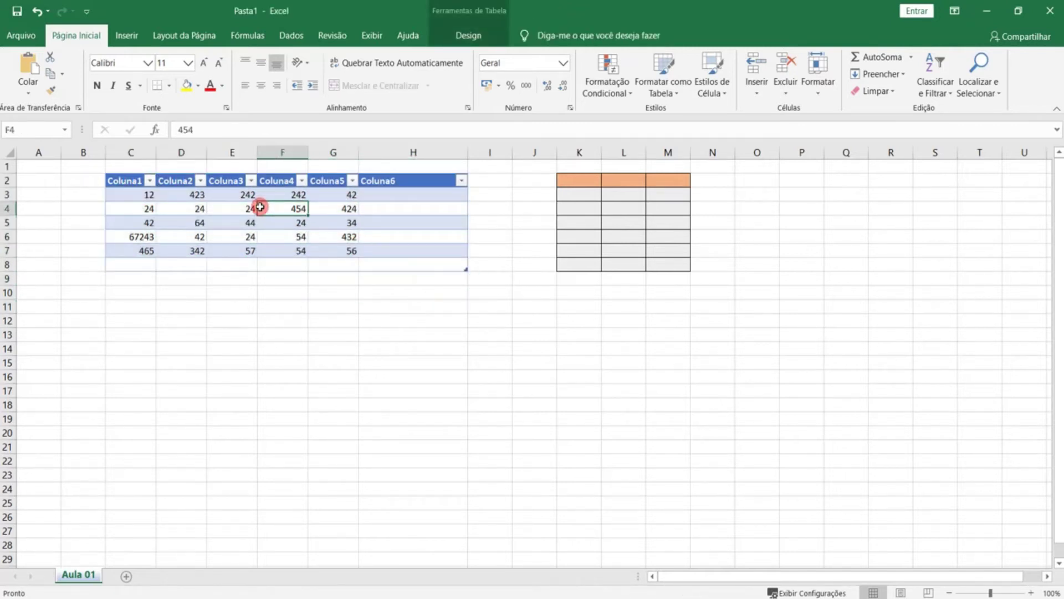
left_click(283, 237)
Step: Centre the value in cell E5 both vertically with Alinhar no Meio and horizontally
left_click(234, 217)
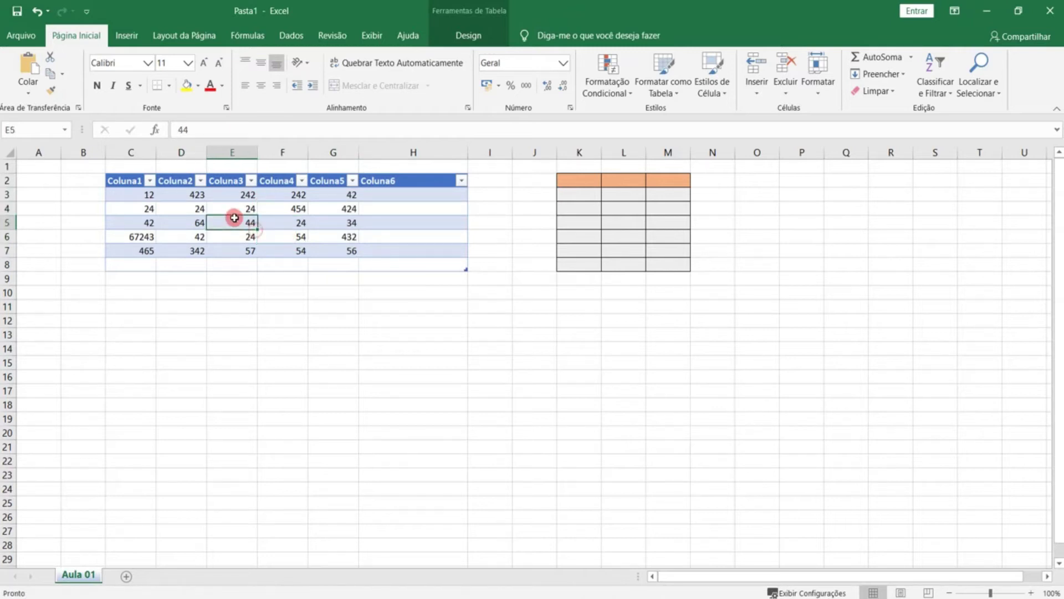
left_click(261, 63)
left_click(264, 83)
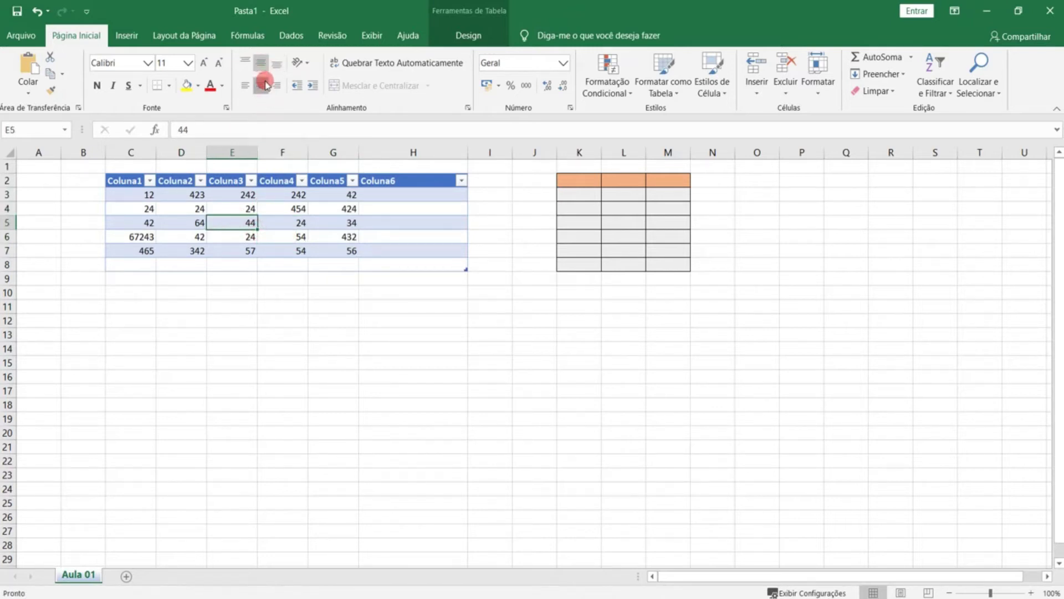
left_click(260, 68)
left_click(261, 62)
left_click(260, 86)
left_click(260, 66)
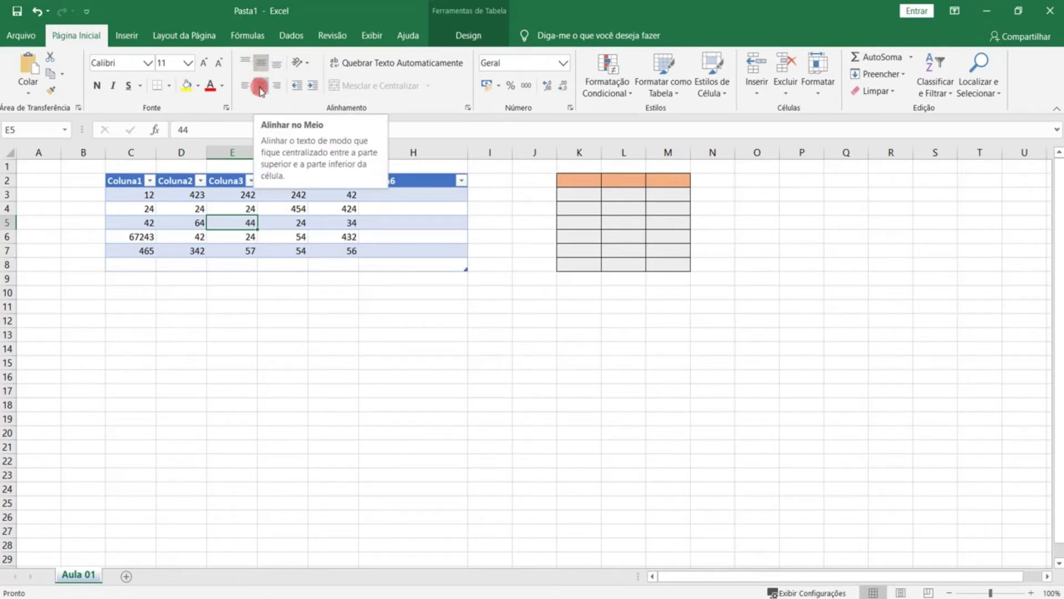
left_click(260, 86)
Step: Increase the height of row 5 to several times the height of the other rows
left_click(297, 227)
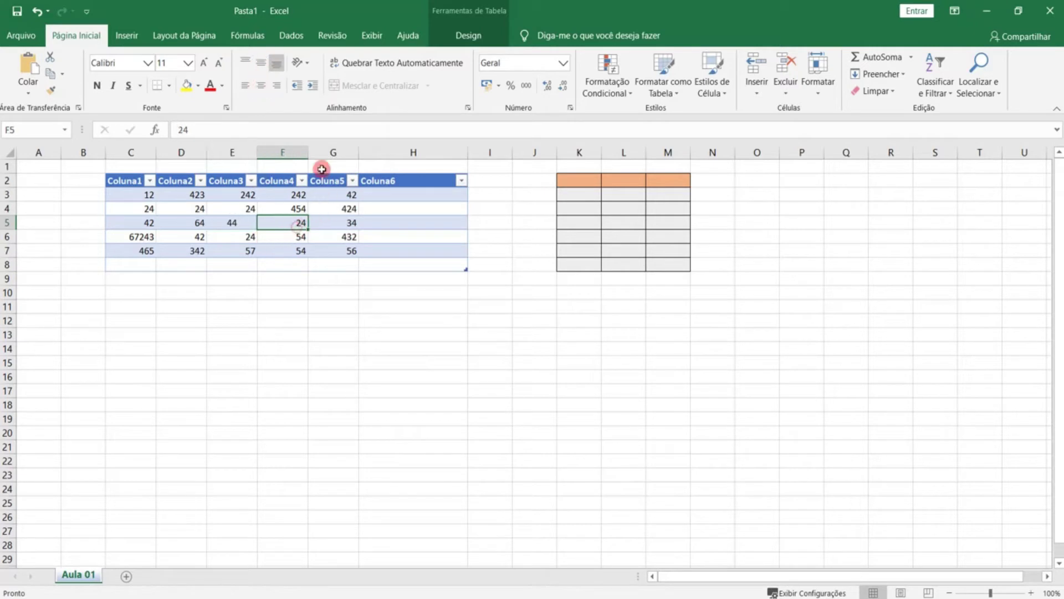
left_click(284, 320)
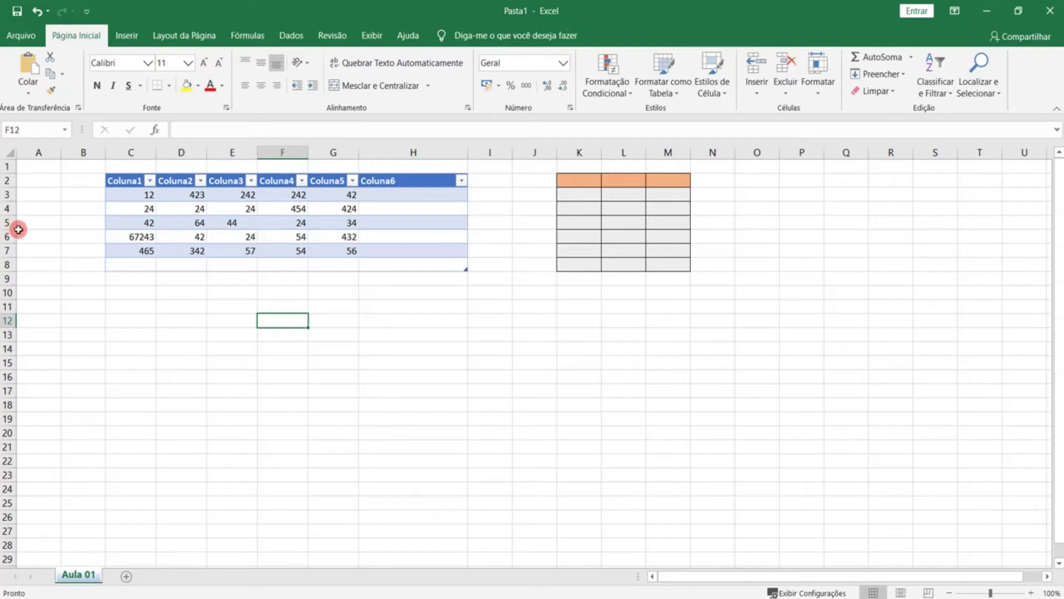
left_click_drag(10, 229, 12, 287)
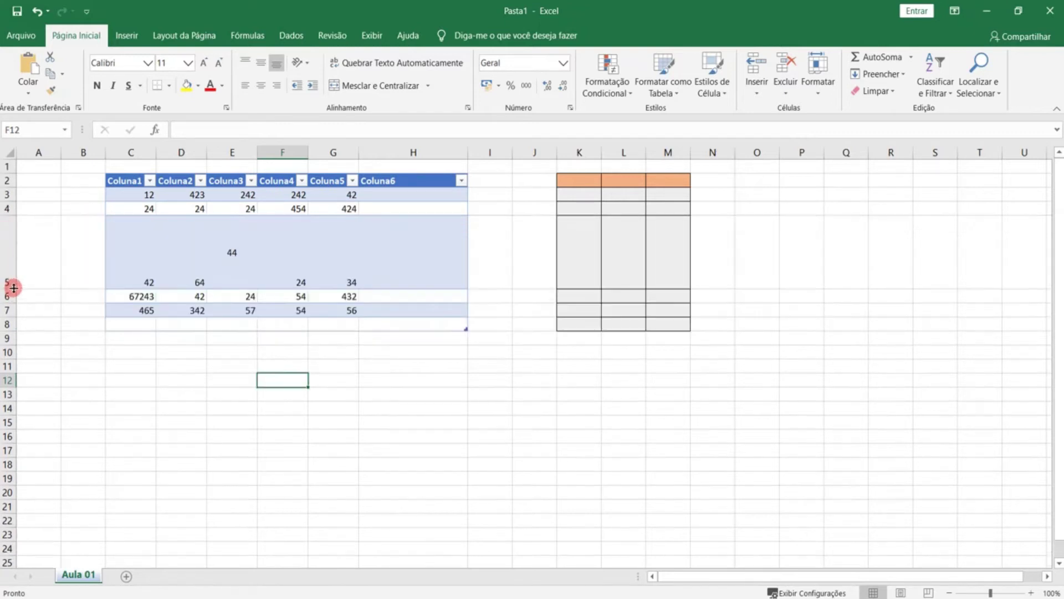
Step: Compare bottom and middle vertical alignment on cell D5 and leave it set to Alinhar no Meio
left_click(195, 262)
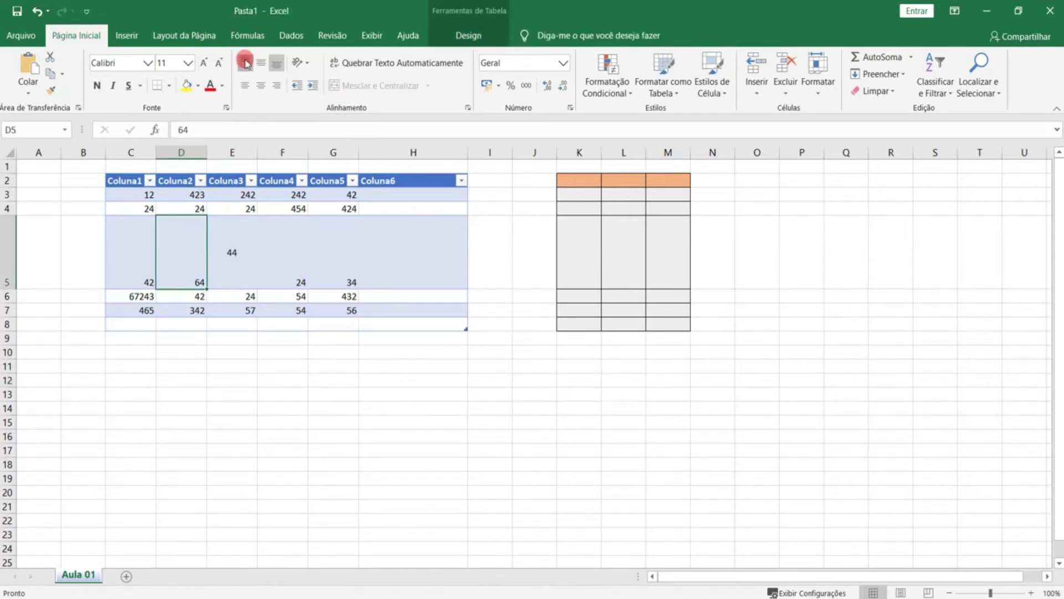
left_click(277, 65)
left_click(266, 69)
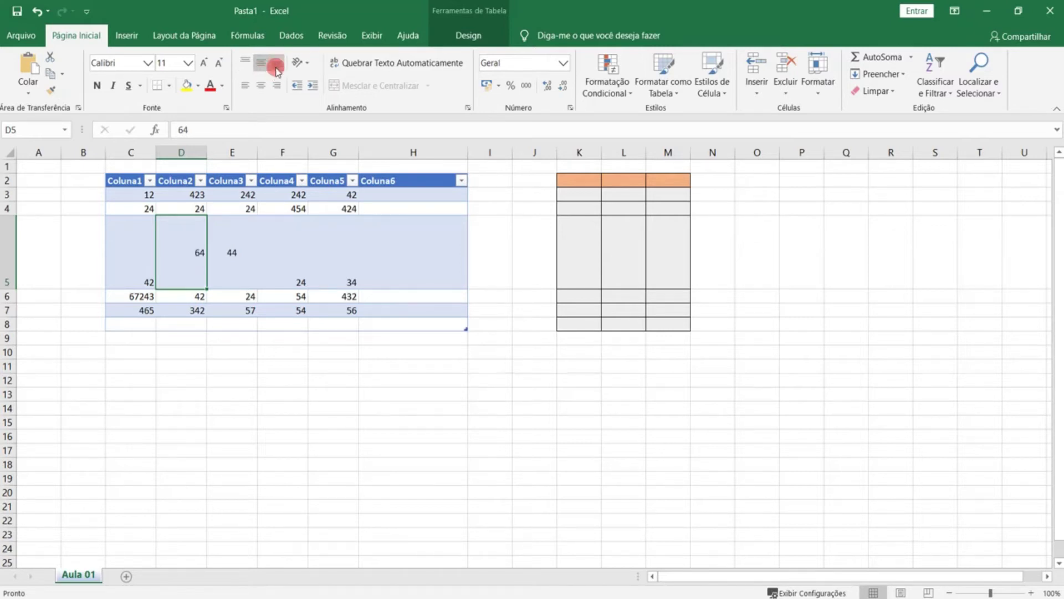
left_click(278, 66)
left_click(262, 66)
left_click(262, 68)
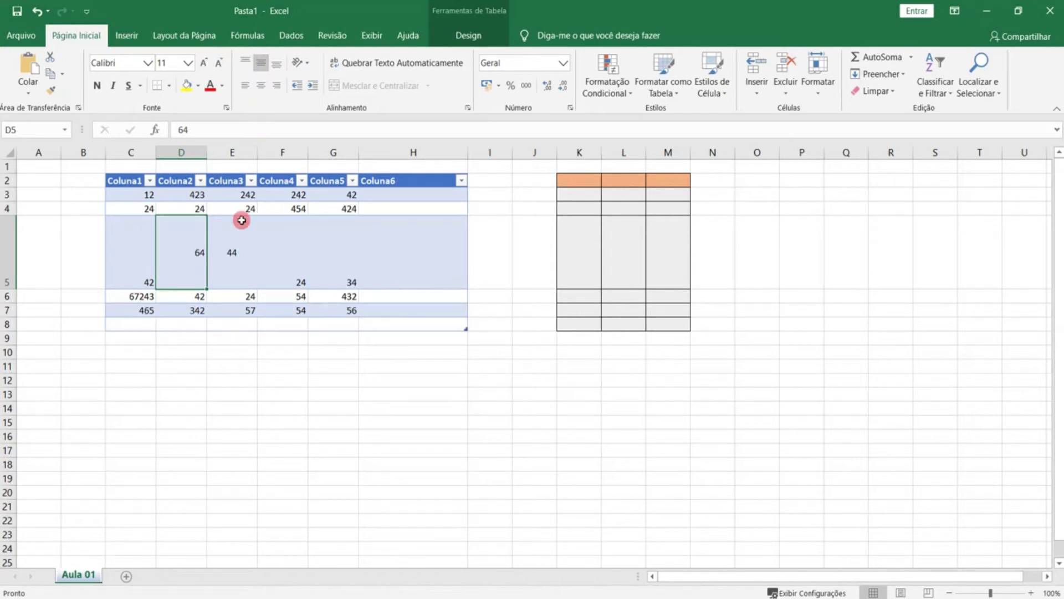
Step: Align the value in F5 vertically with Alinhar no Meio, then try right alignment on E5 and centre it again
left_click(277, 242)
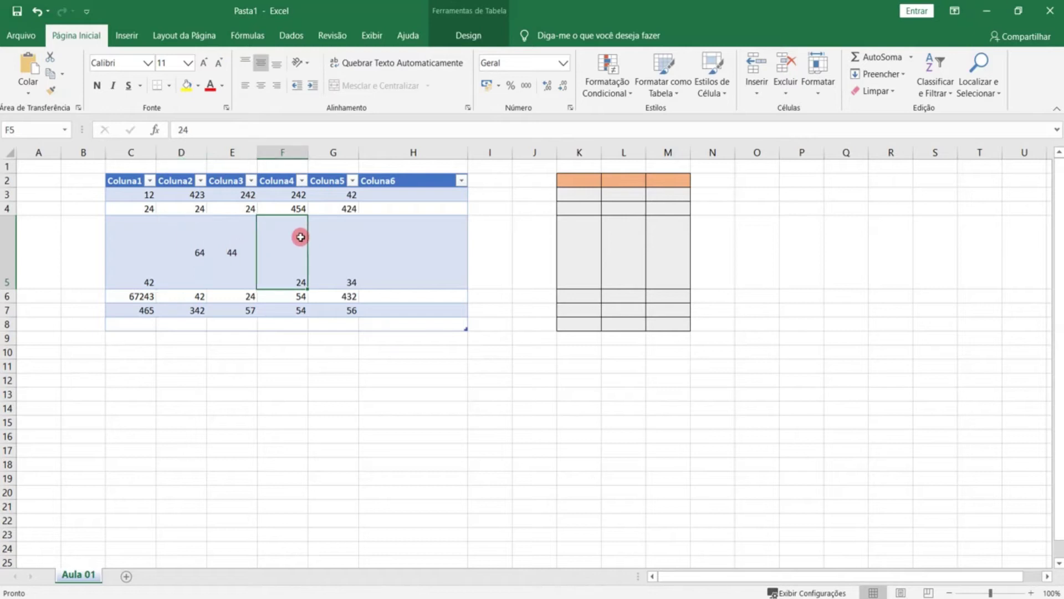
left_click(261, 63)
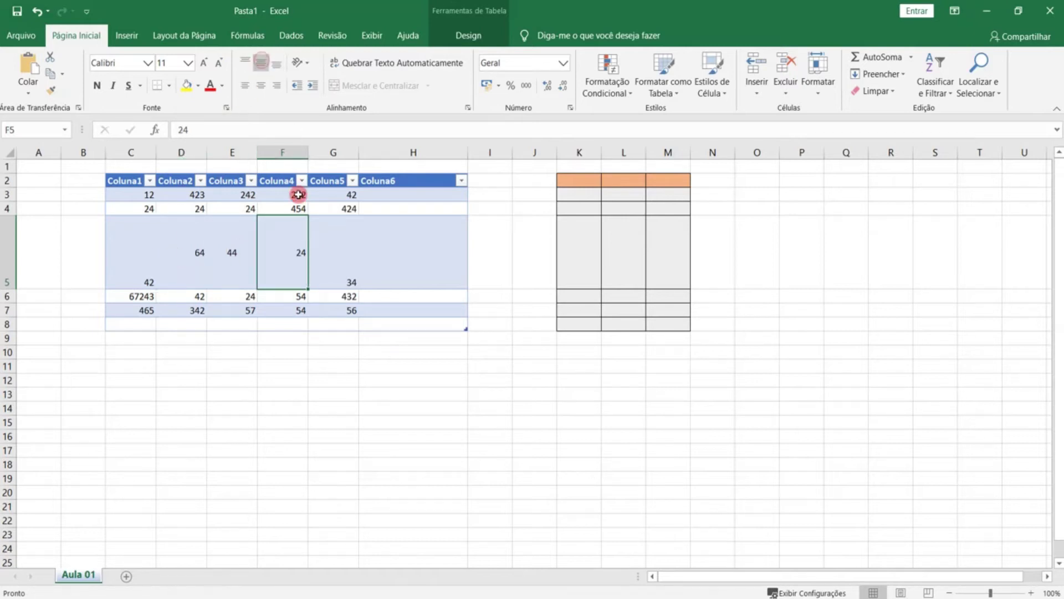
left_click(237, 237)
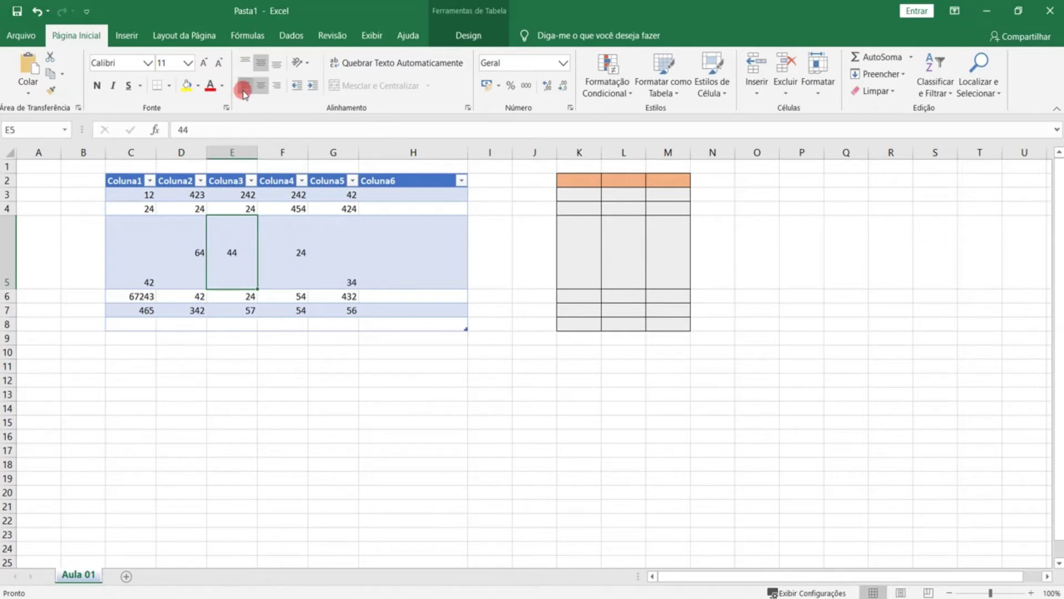
left_click(275, 87)
left_click(262, 87)
left_click(152, 244)
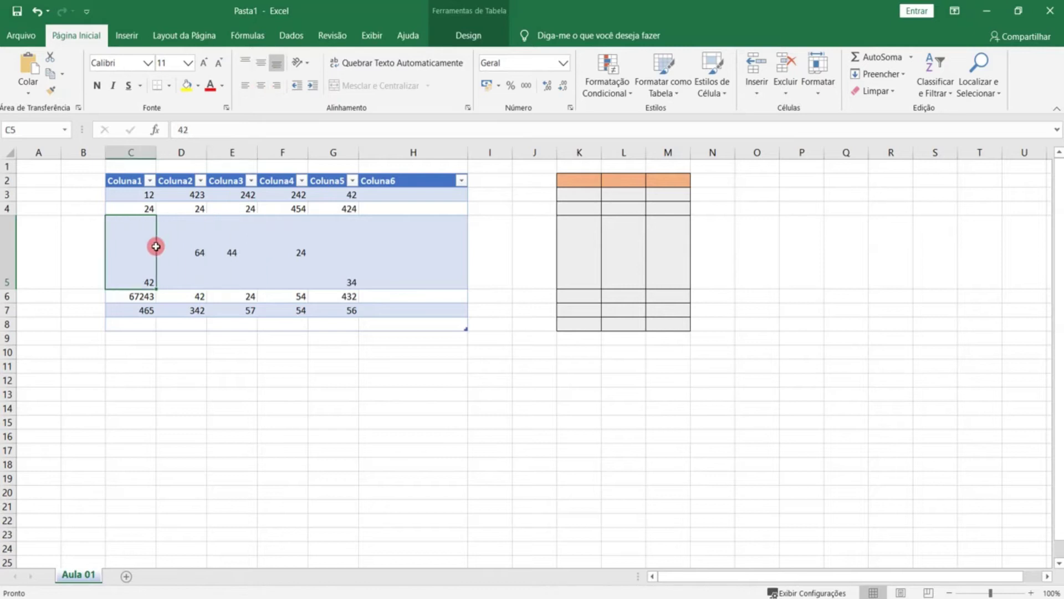
Step: Centre all cells of the blue table C2:H8 vertically with Alinhar no Meio and horizontally, trying left alignment along the way
left_click(264, 361)
left_click_drag(120, 179, 429, 321)
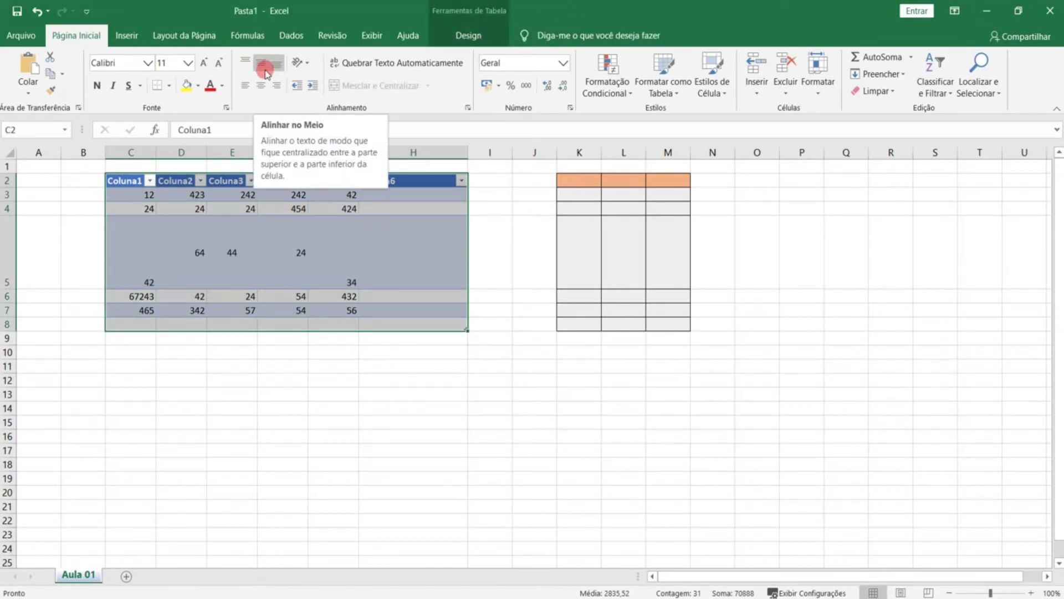
left_click(265, 71)
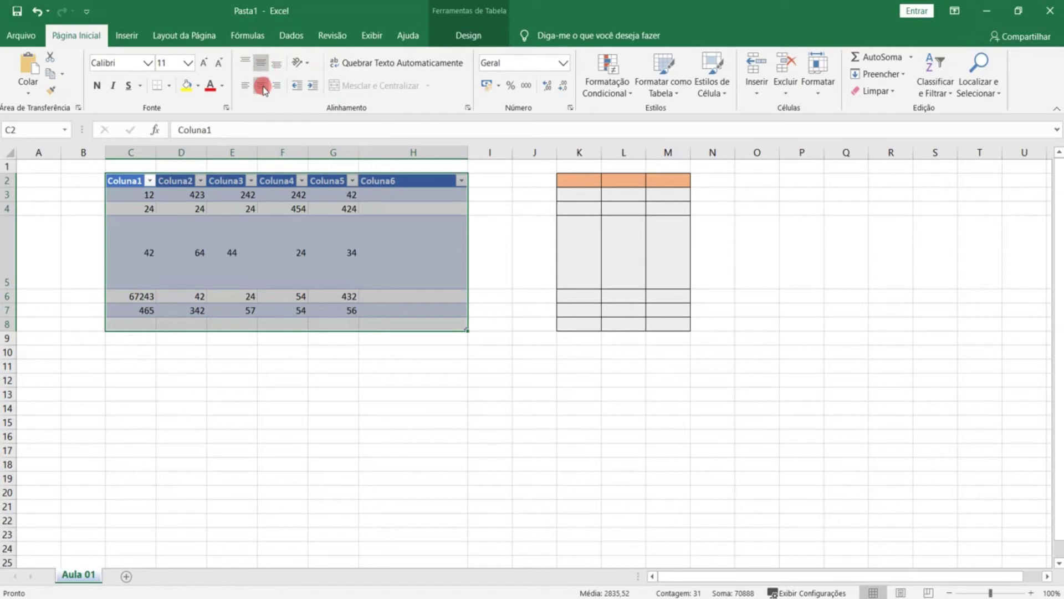
left_click(262, 86)
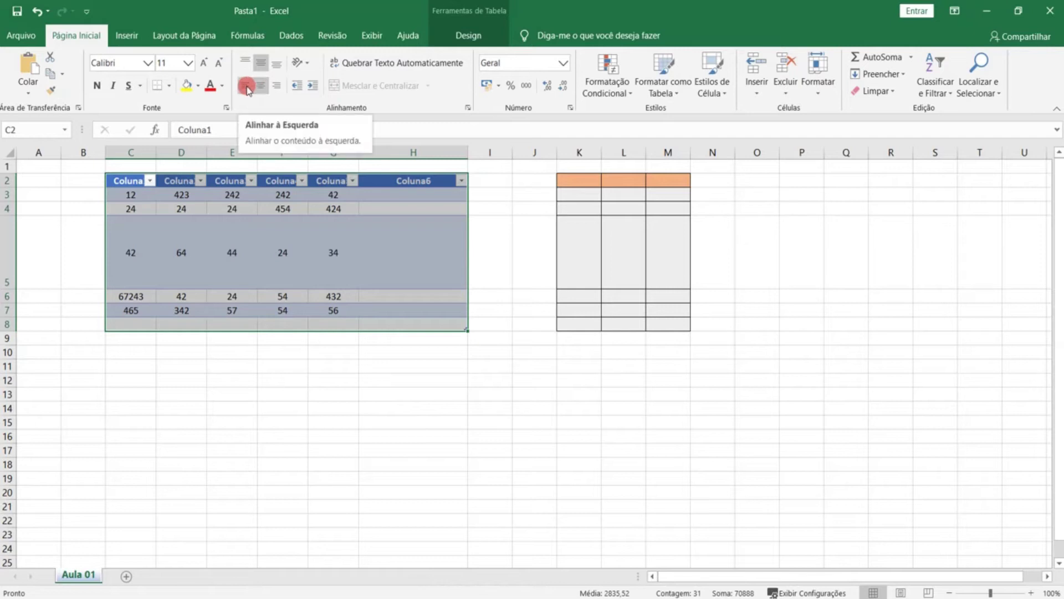
left_click(246, 86)
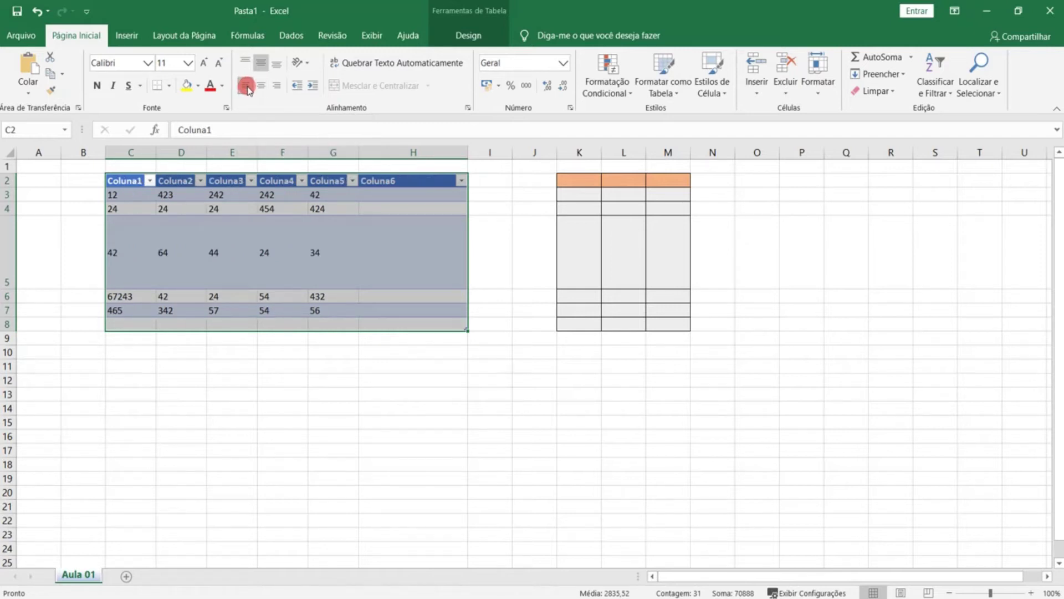
left_click(261, 86)
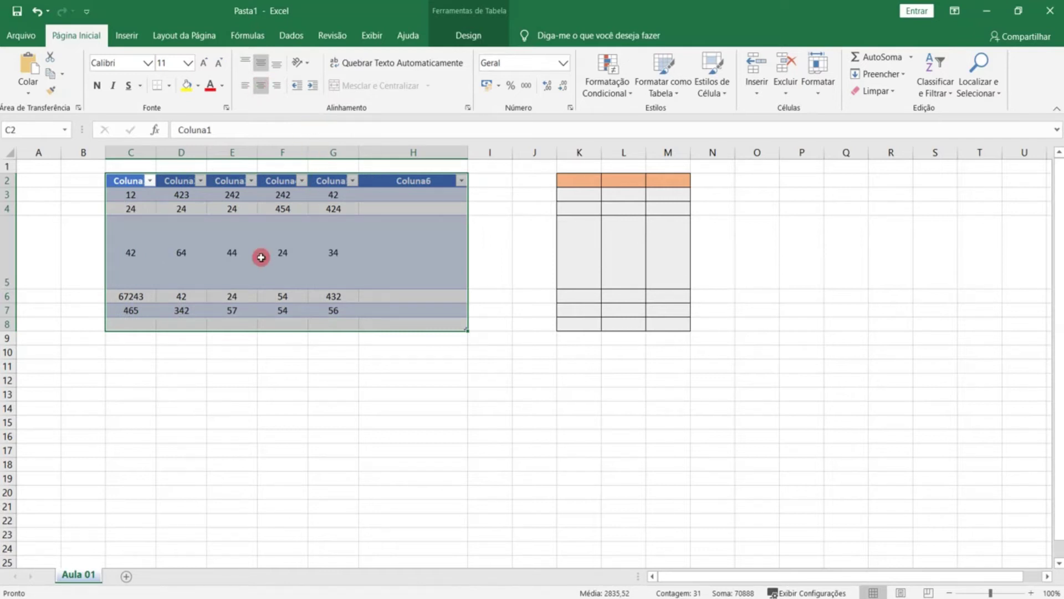
Step: Try increasing and decreasing the indent of the value in cell E5
left_click(255, 237)
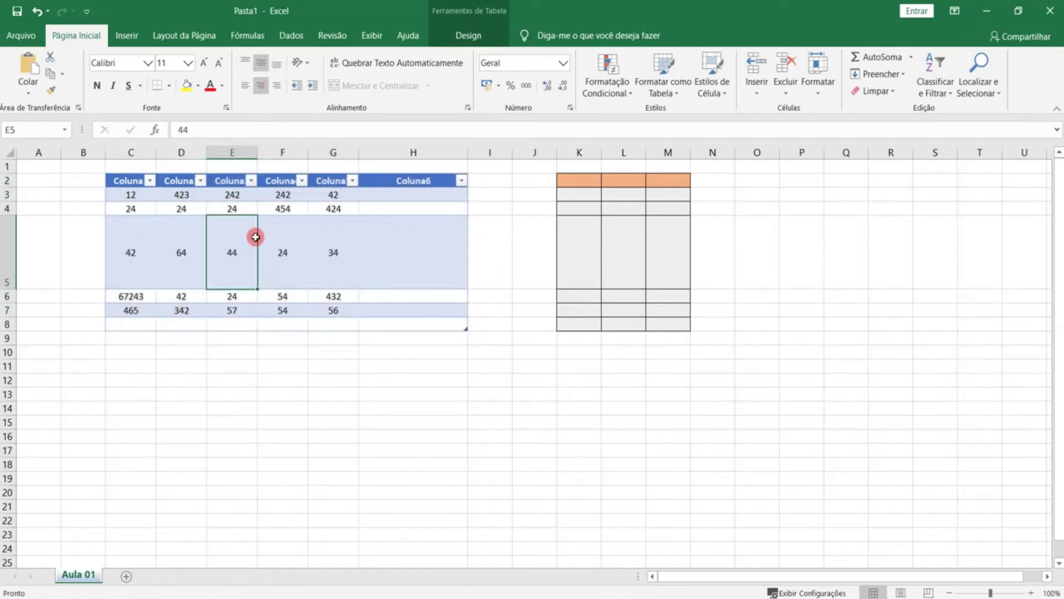
left_click(310, 93)
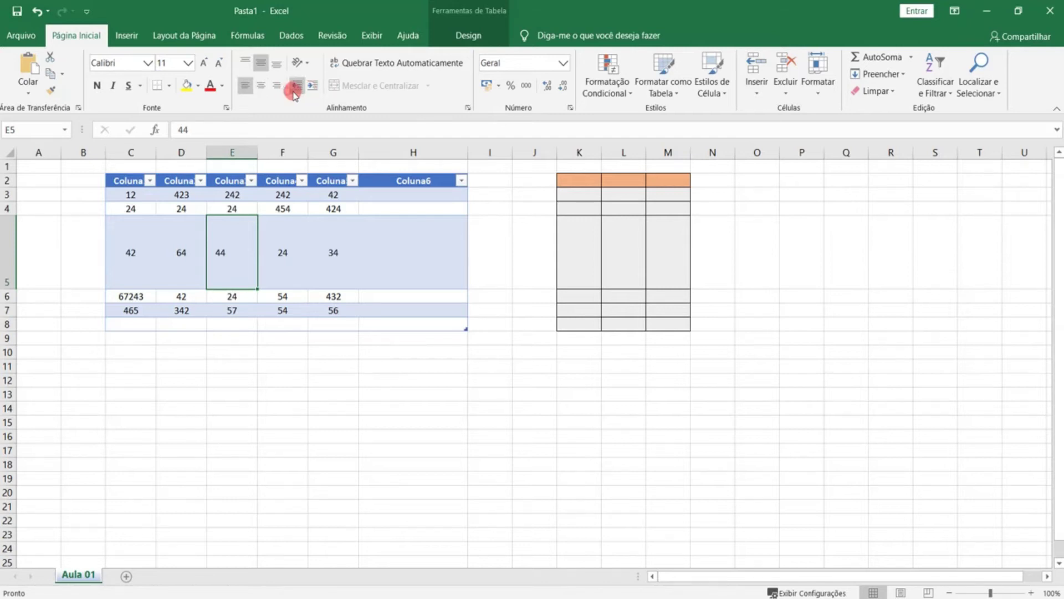
left_click(311, 91)
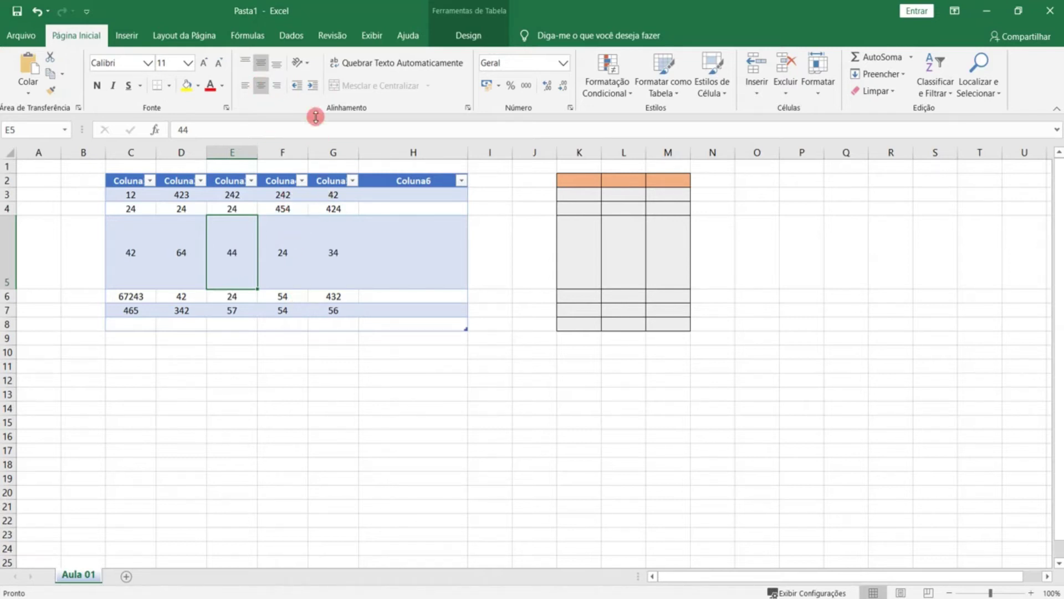
Step: Try the counterclockwise tilt, clockwise tilt and Texto Vertical orientations on the value in cell E5
left_click(308, 63)
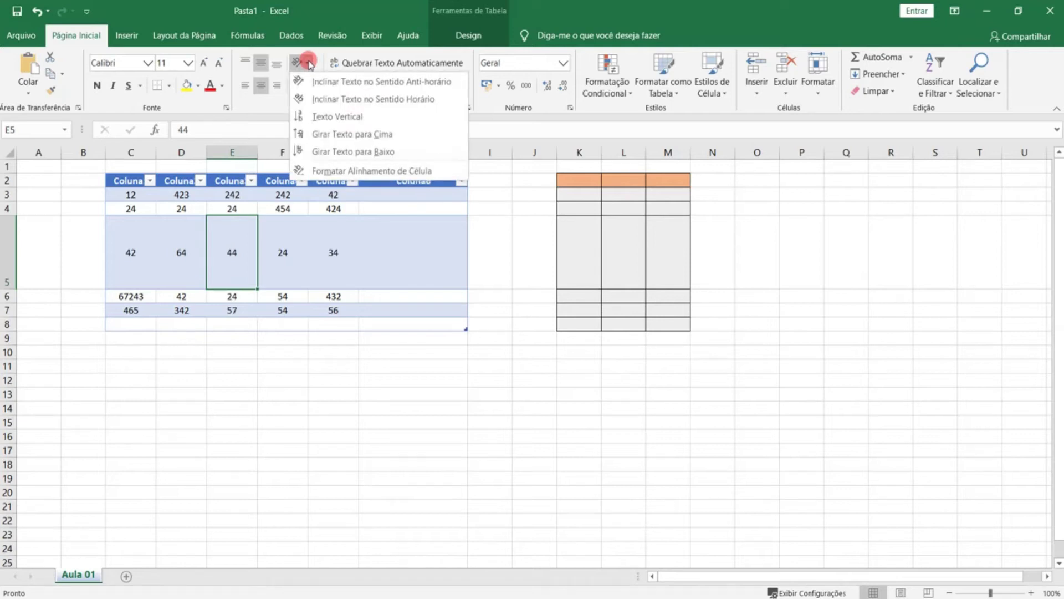
left_click(381, 83)
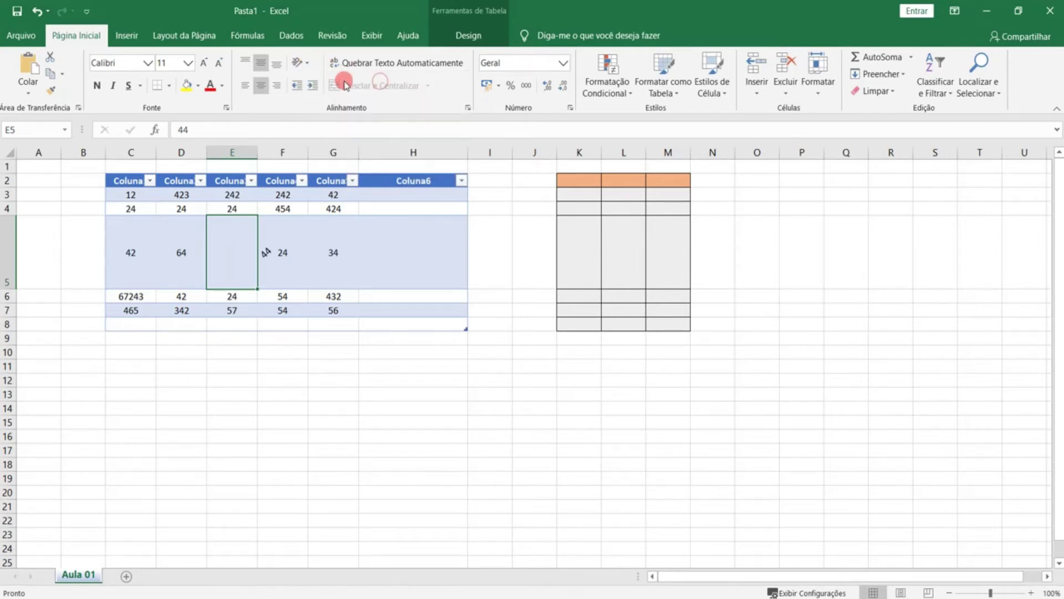
left_click(301, 69)
left_click(325, 98)
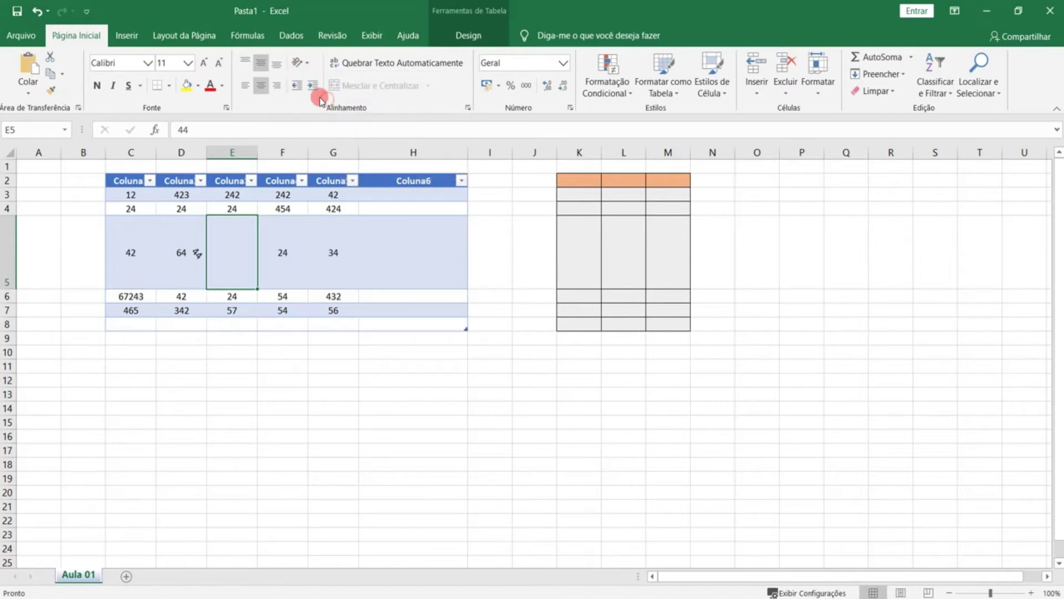
left_click(302, 67)
left_click(325, 113)
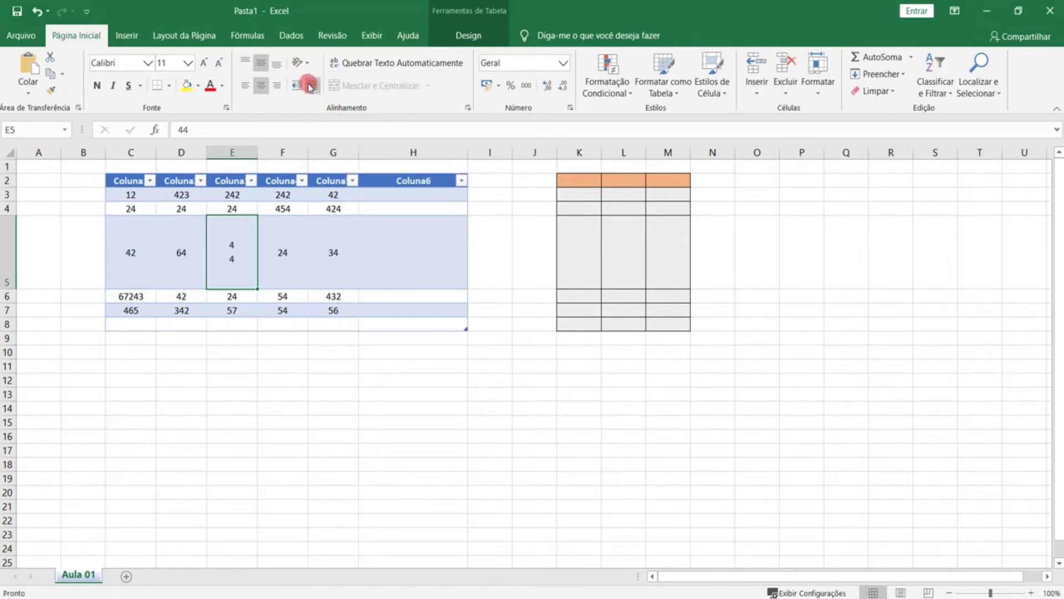
Step: Rotate the value in cell E5 with Girar Texto para Cima and then Girar Texto para Baixo
left_click(299, 63)
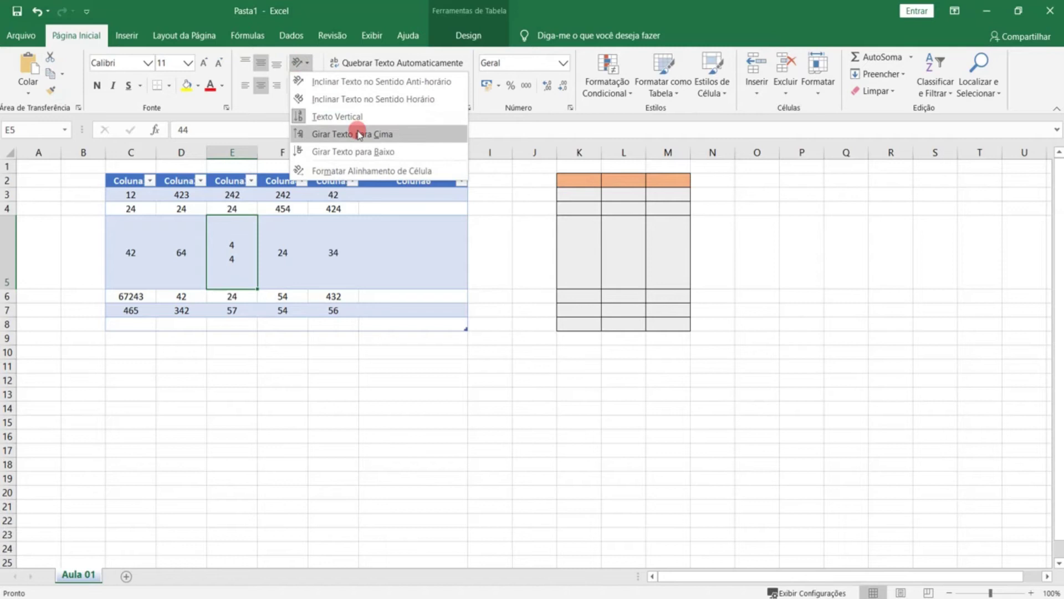
left_click(359, 134)
left_click(300, 63)
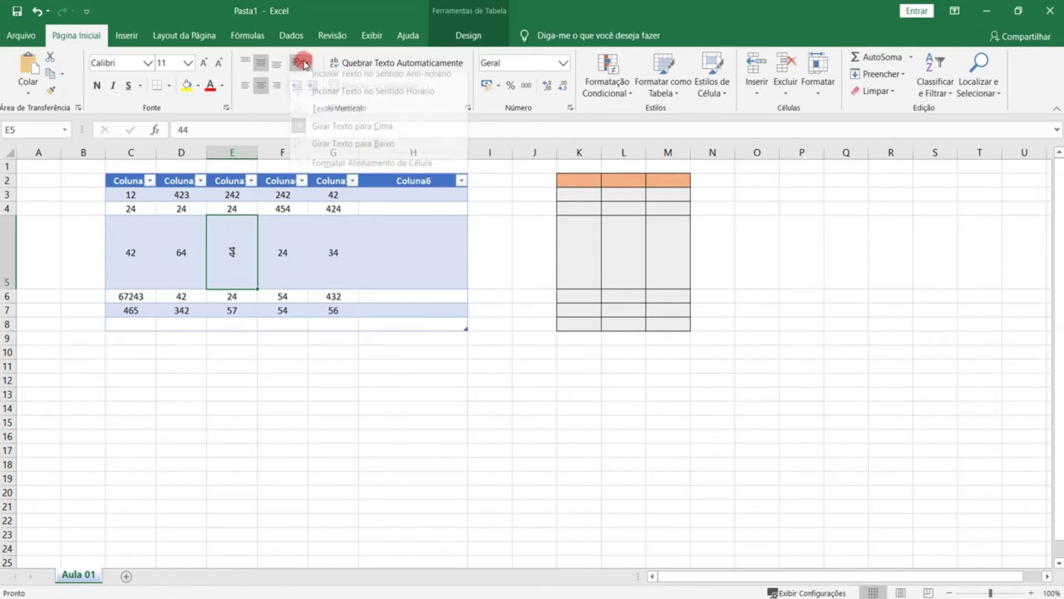
left_click(346, 151)
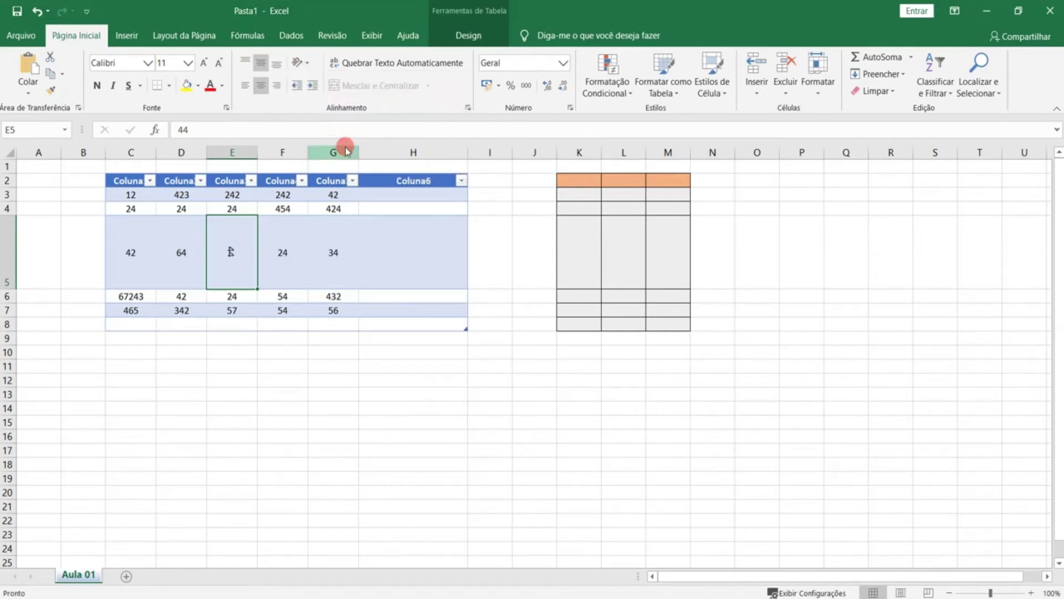
Step: Examine the alignment and orientation options for E5 in Formatar Células and close the dialog without changes
left_click(295, 64)
left_click(368, 172)
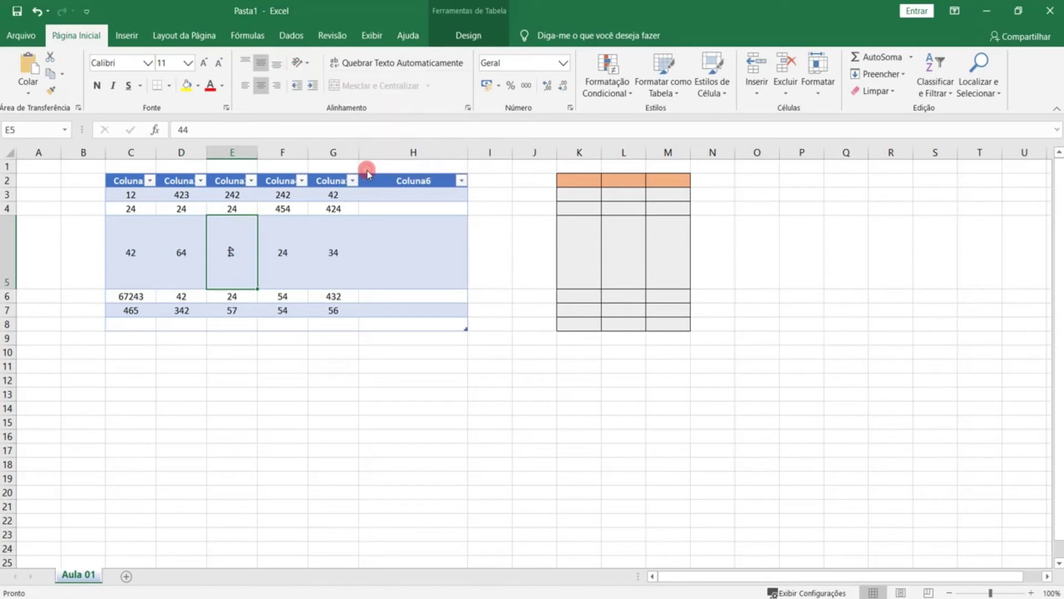
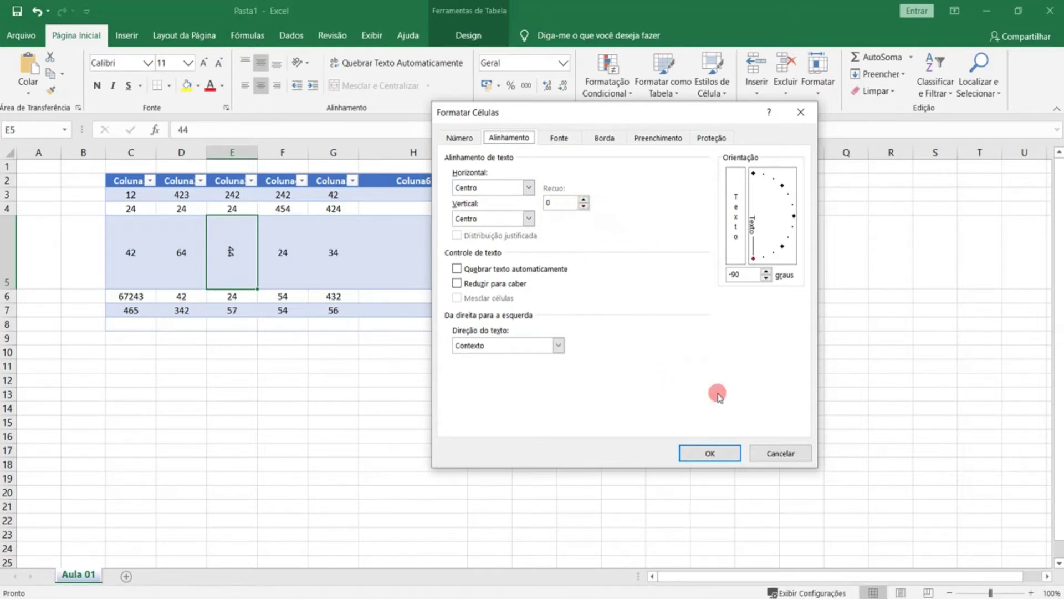
left_click(756, 452)
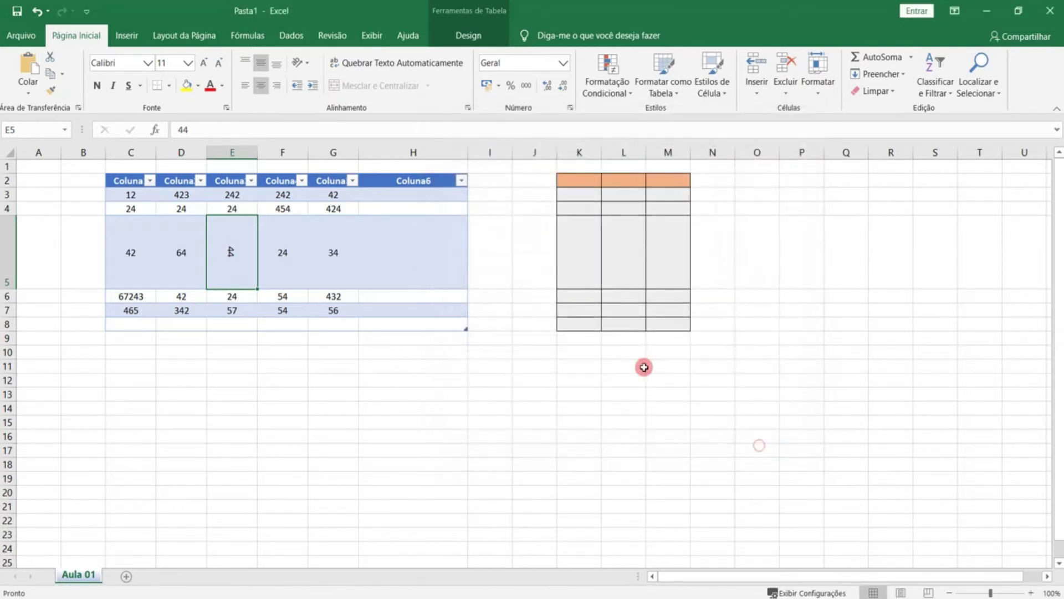
left_click(466, 109)
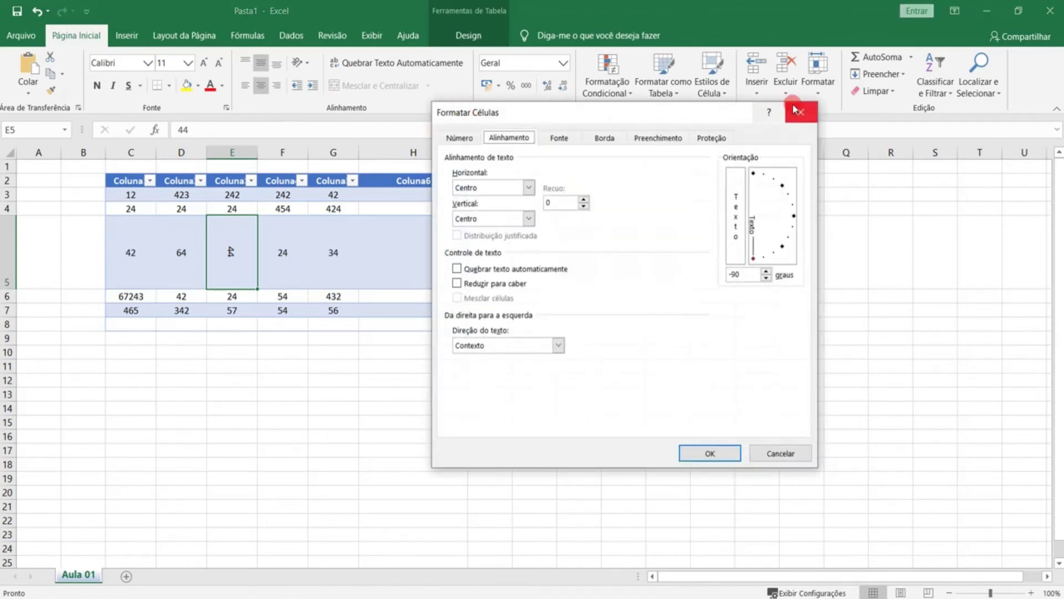
left_click(797, 111)
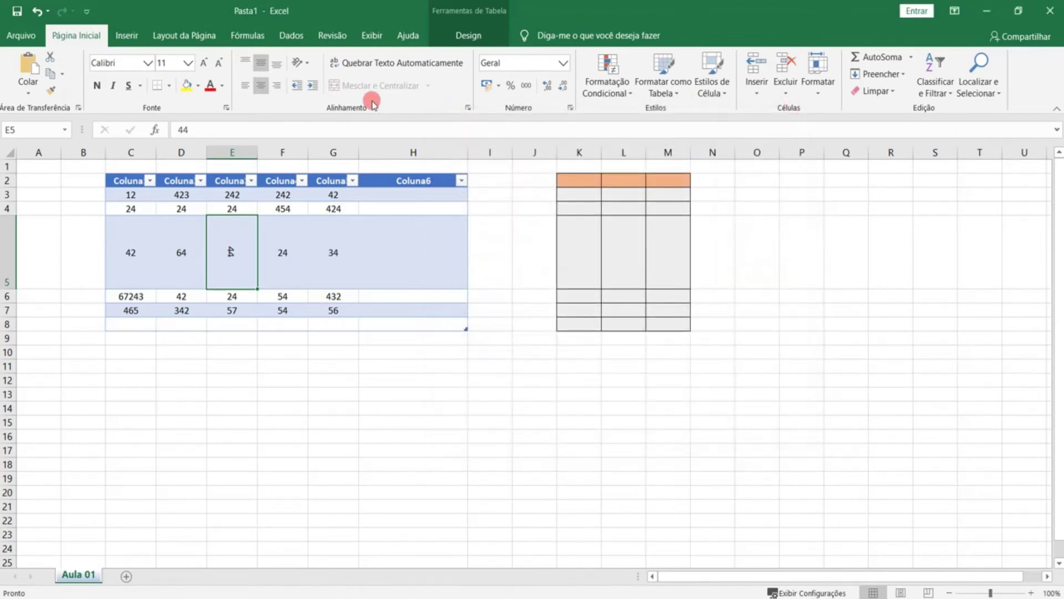
Step: Try Preencher, Justificar and Centro as the horizontal text alignment of E5 in Formatar Células
left_click(469, 107)
left_click_drag(544, 118, 628, 143)
left_click(604, 206)
left_click(604, 206)
left_click(604, 207)
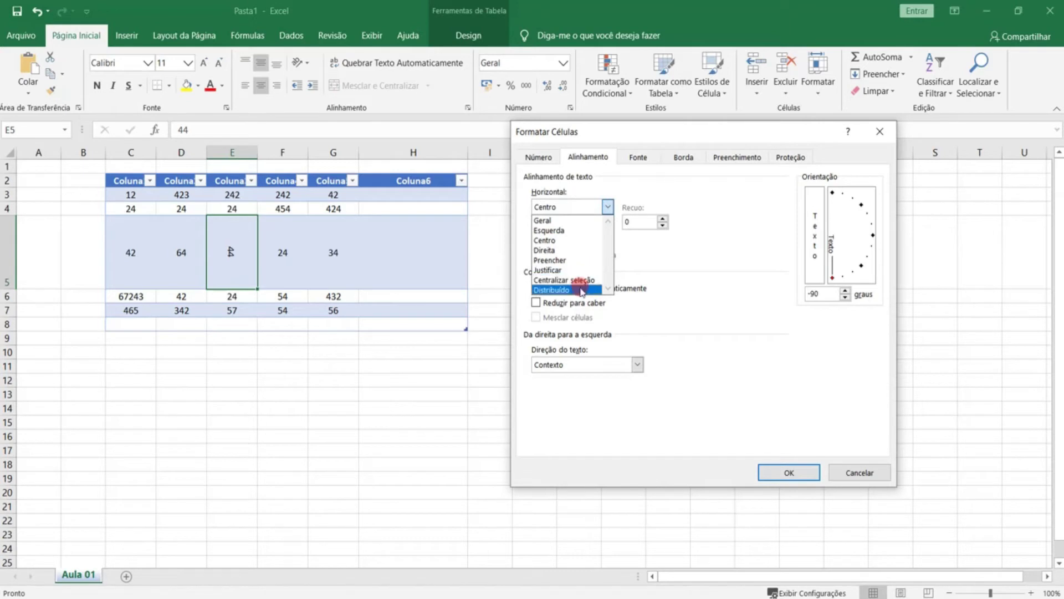
left_click(571, 260)
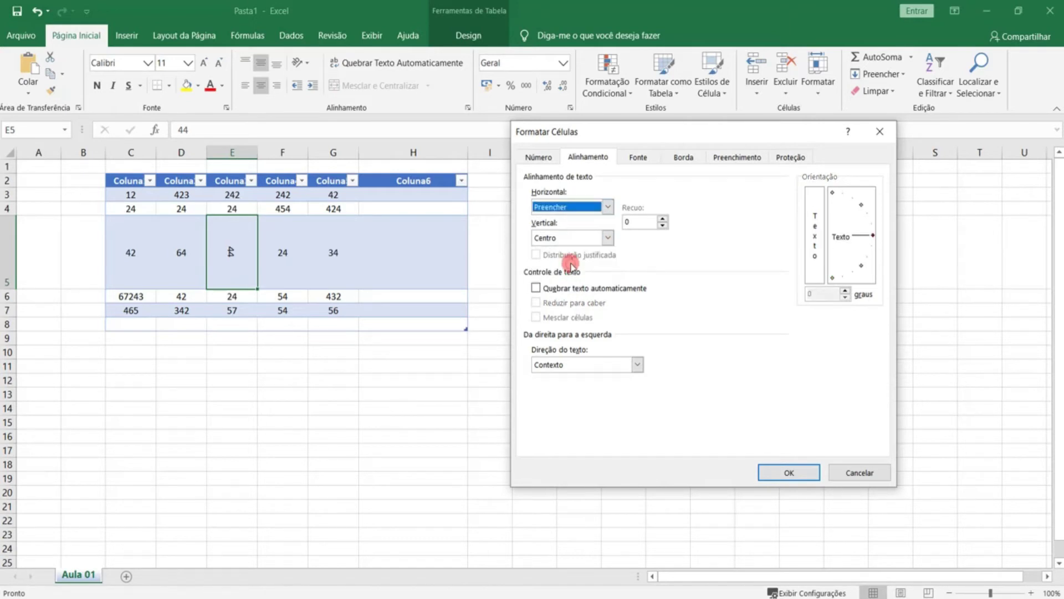
left_click(594, 209)
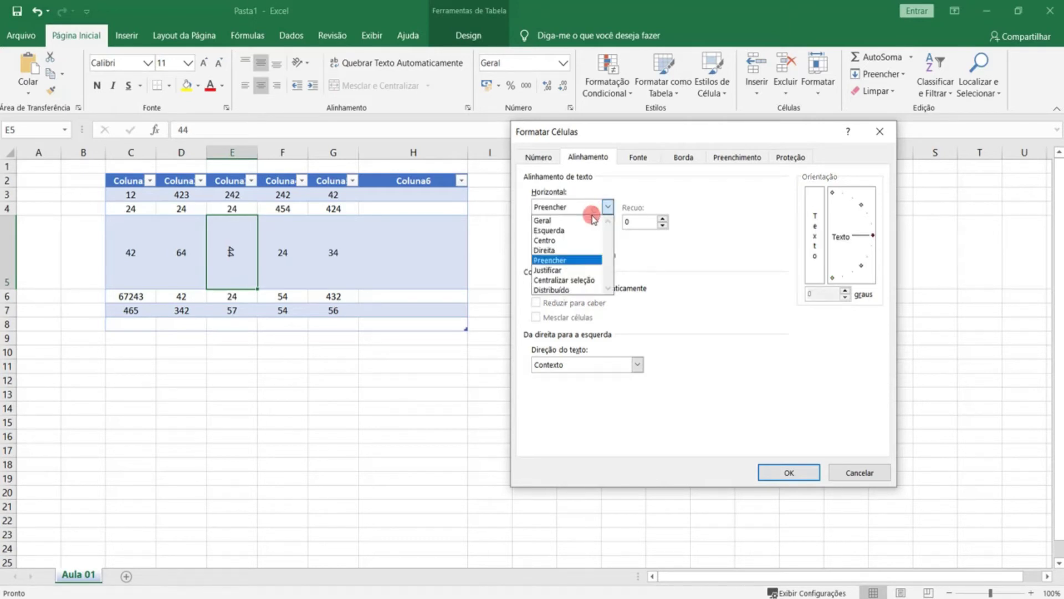
left_click(573, 271)
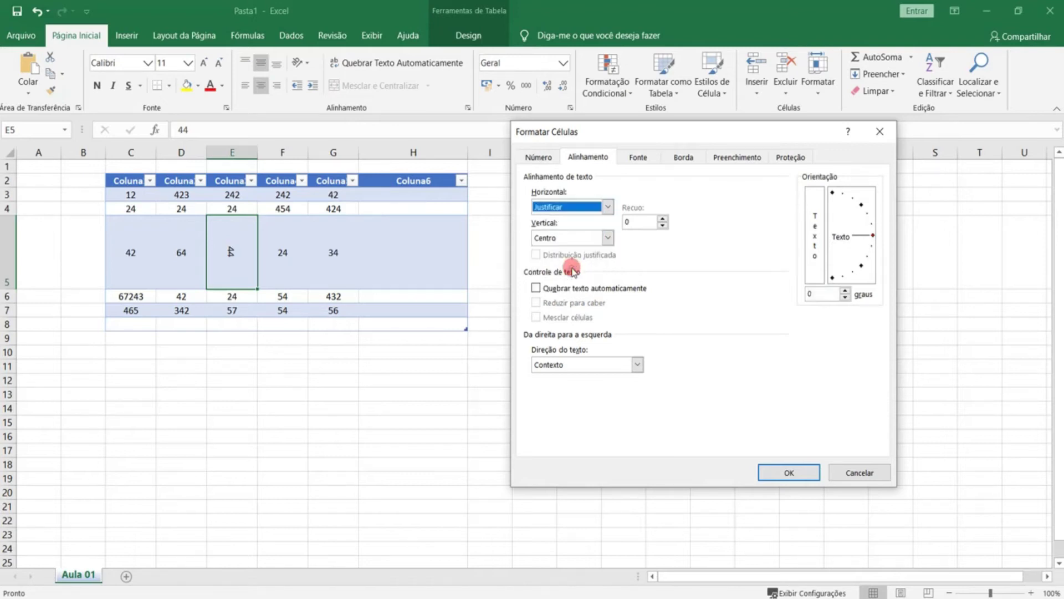
left_click(607, 207)
left_click(591, 245)
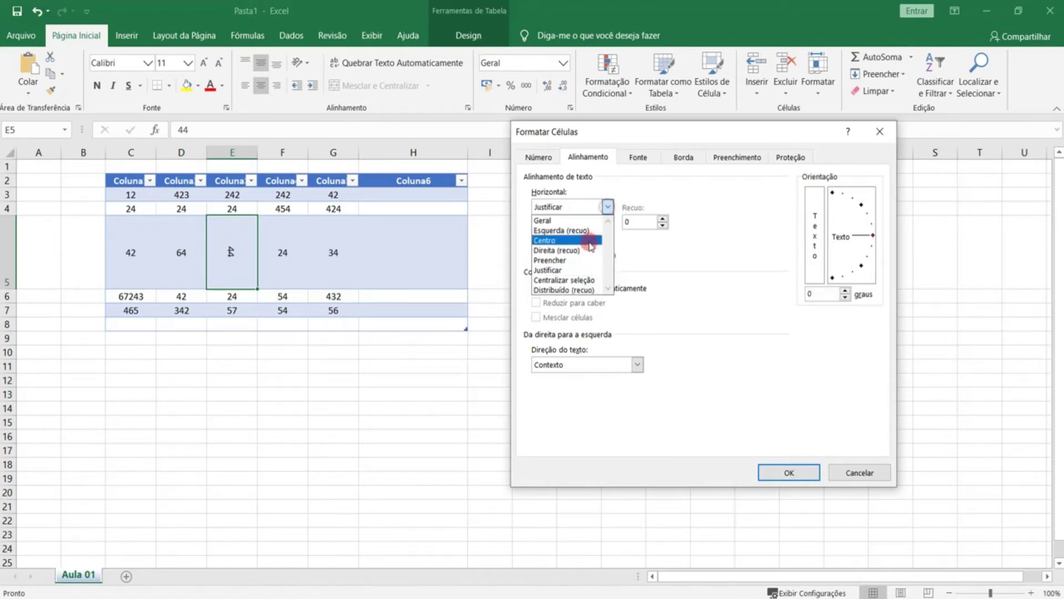
Step: Try Esquerda (recuo) for E5, then apply Preencher as its horizontal text alignment
left_click(607, 207)
left_click(582, 230)
left_click(608, 208)
left_click(571, 260)
left_click(617, 200)
left_click(799, 467)
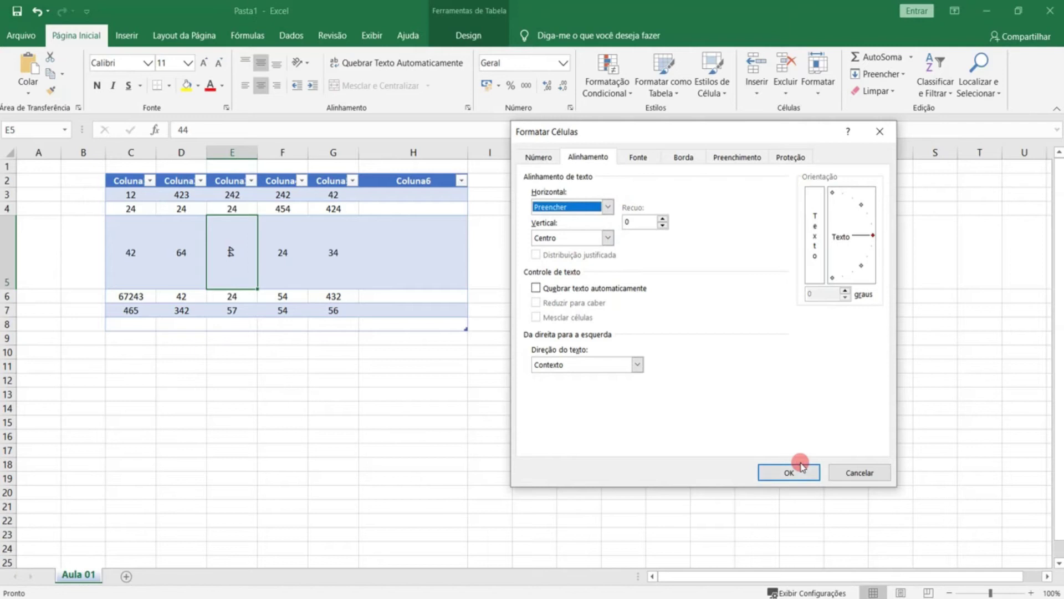
left_click(314, 321)
left_click(235, 270)
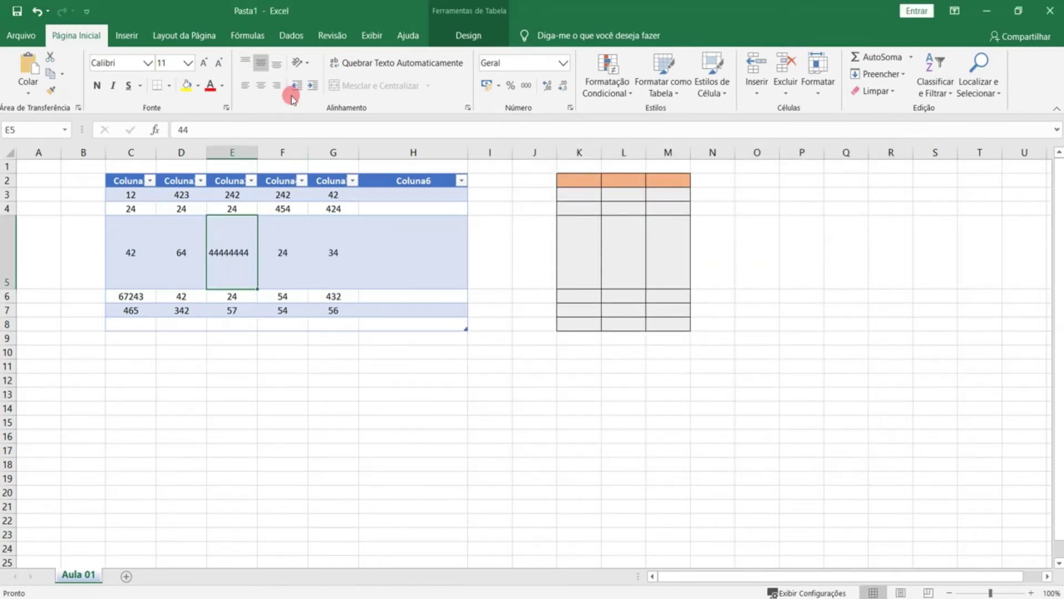
Step: Change the horizontal text alignment of cell E5 to Justificar in Formatar Células
left_click(469, 107)
left_click(607, 206)
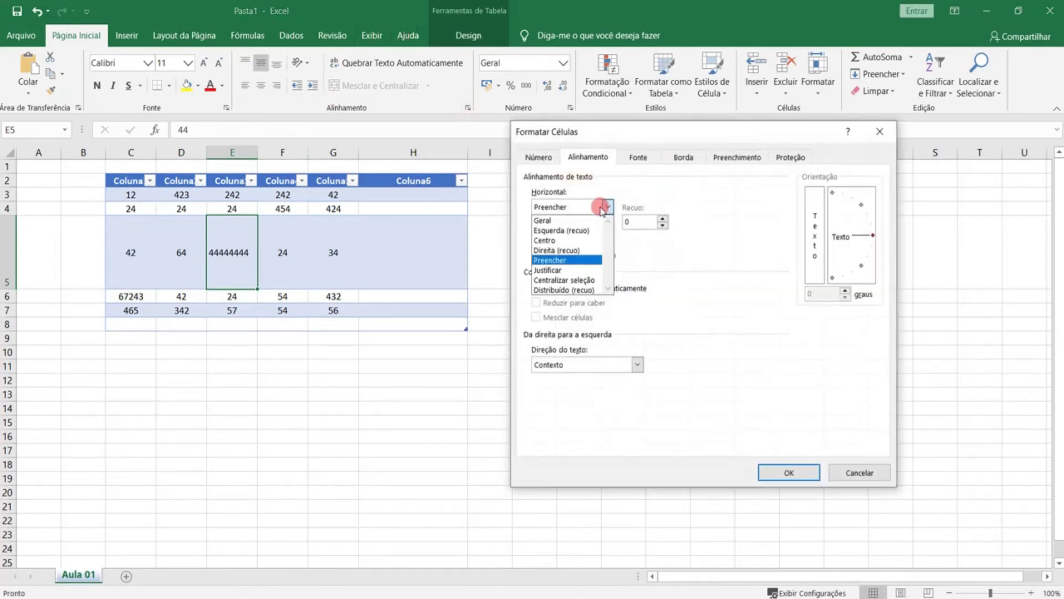
left_click(576, 270)
left_click(783, 467)
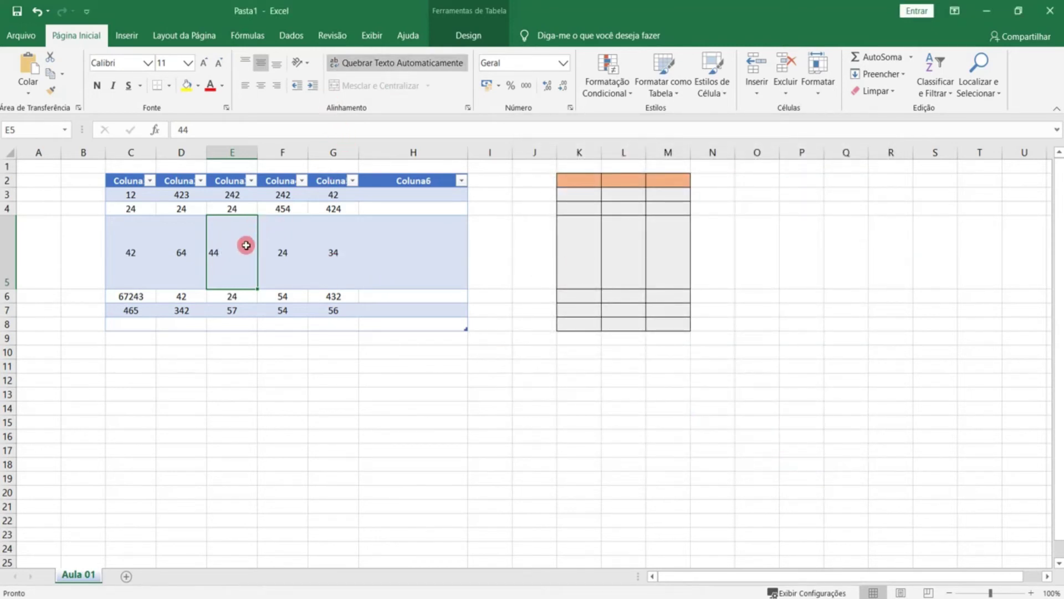
Step: Append a long string starting with d323232 to the 44 in cell E5 to test the justified alignment
type("d323232")
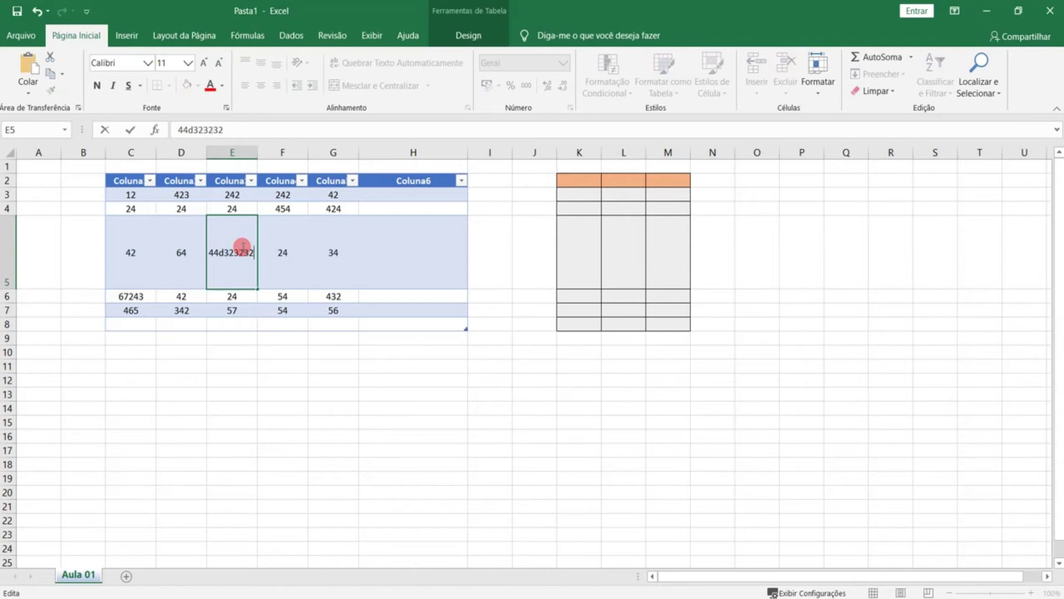
type("323232323323232332")
left_click(302, 356)
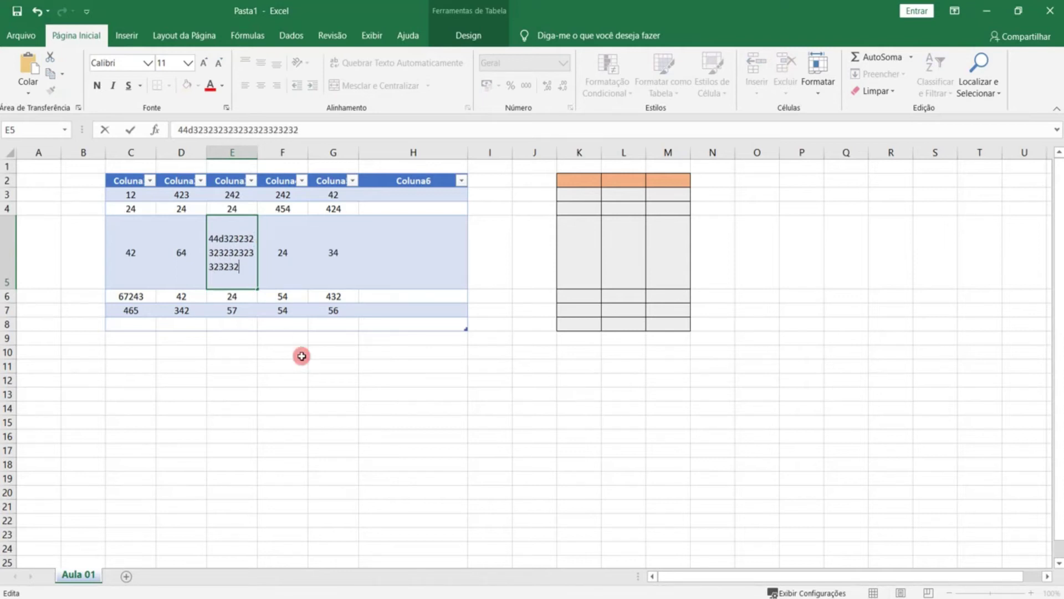
Step: Change the horizontal text alignment of cell E5 to Centralizar seleção in Formatar Células
left_click(246, 252)
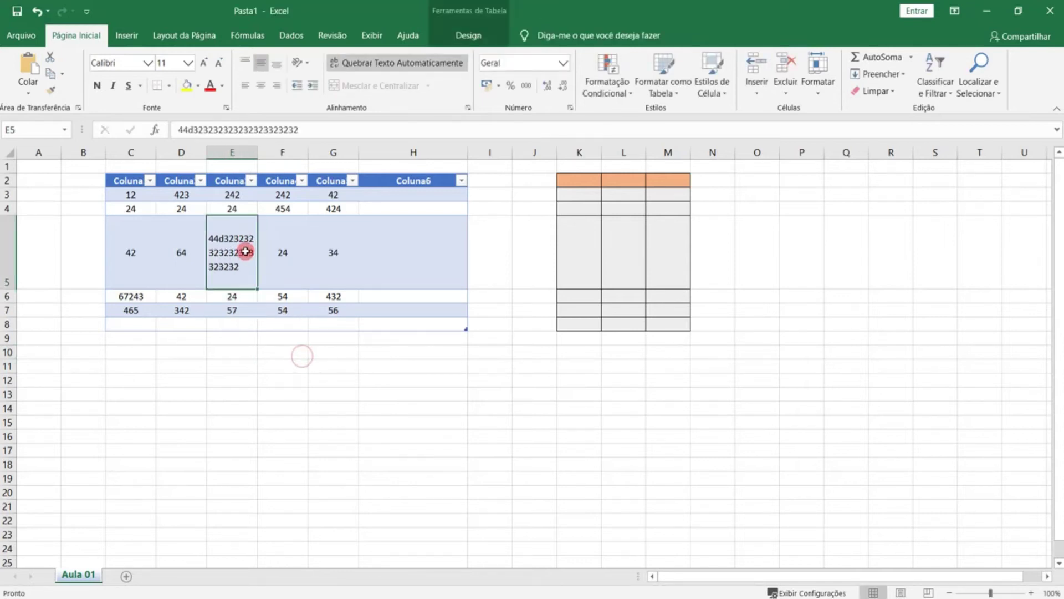
left_click(468, 107)
left_click(593, 211)
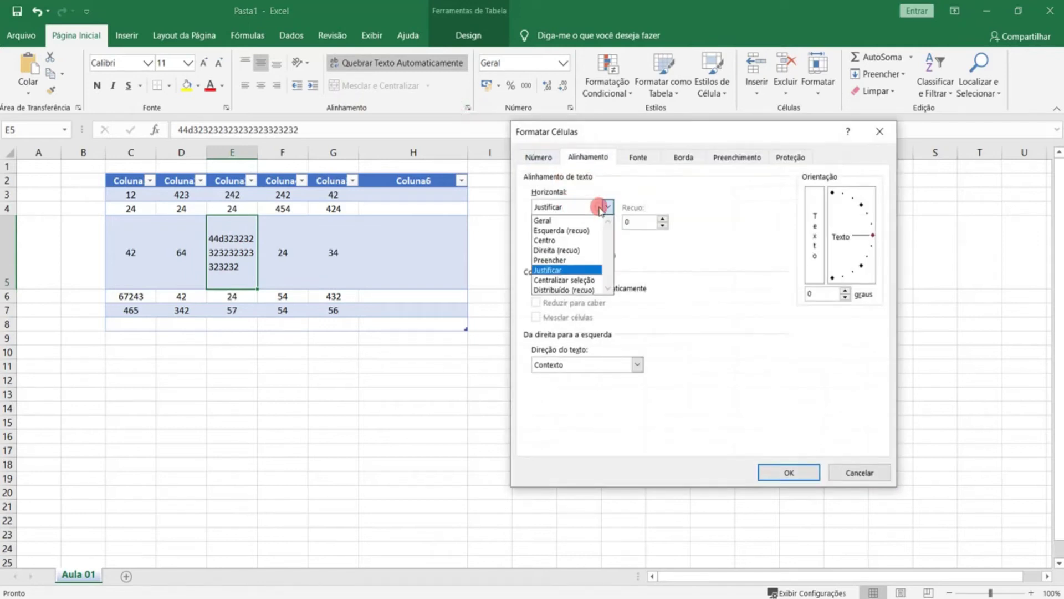
left_click(587, 281)
left_click(789, 472)
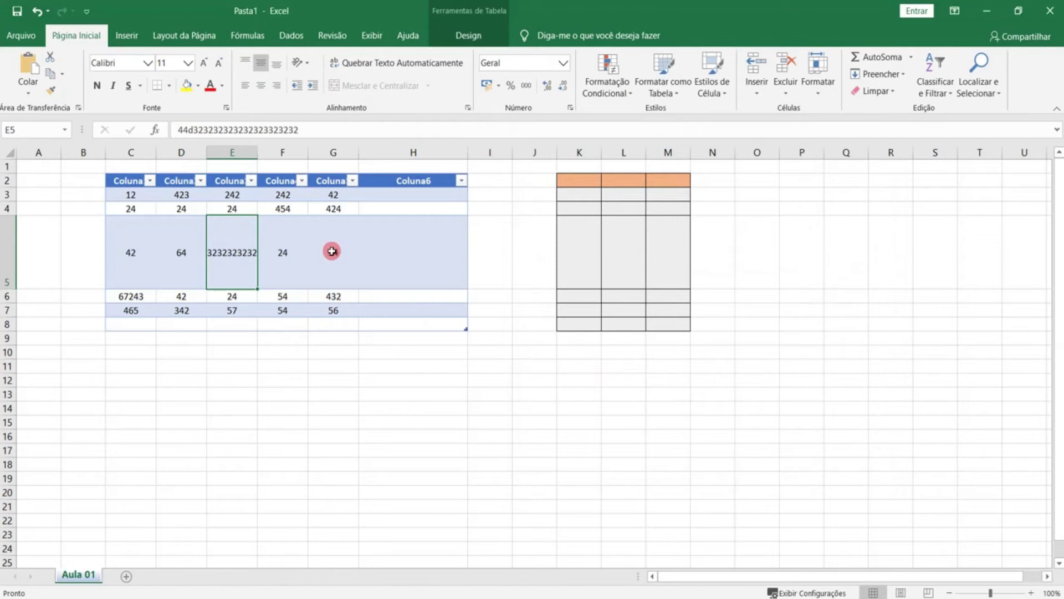
Step: Replace the long string in cell E5 with 2233
double_click(248, 243)
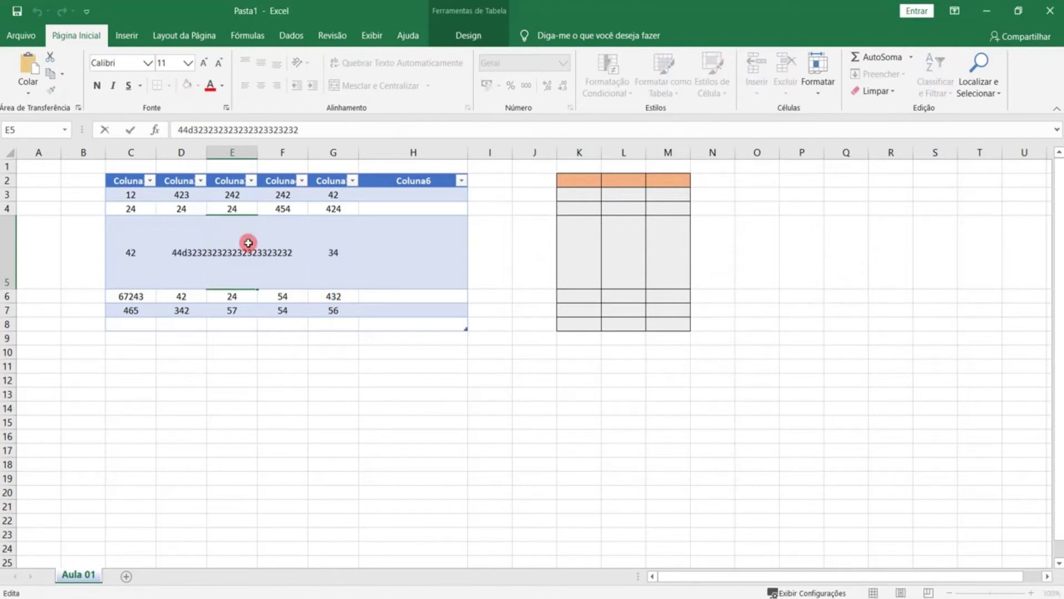
double_click(248, 243)
key("F1")
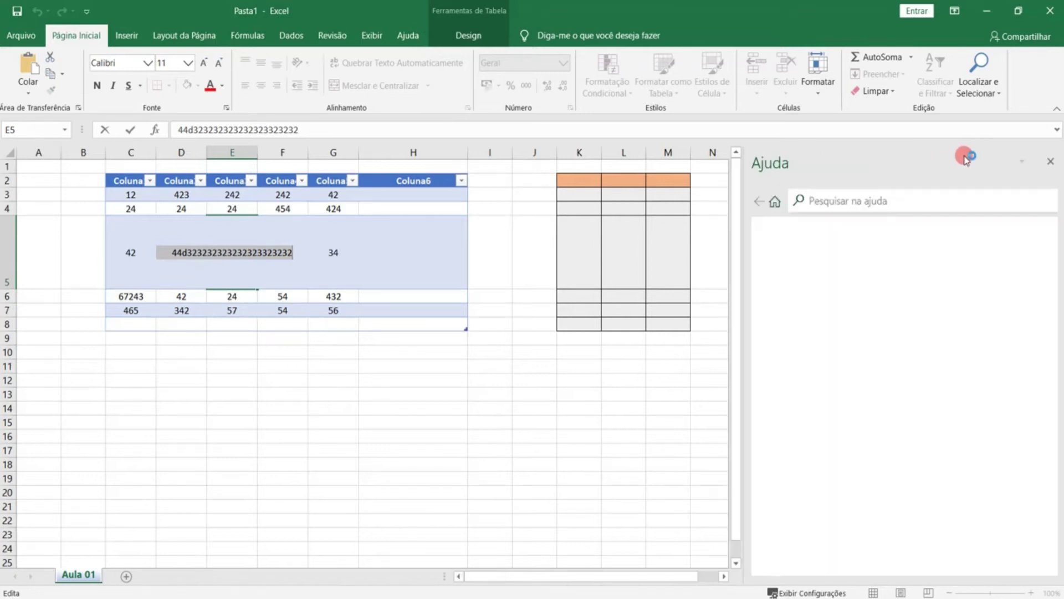
left_click(1050, 161)
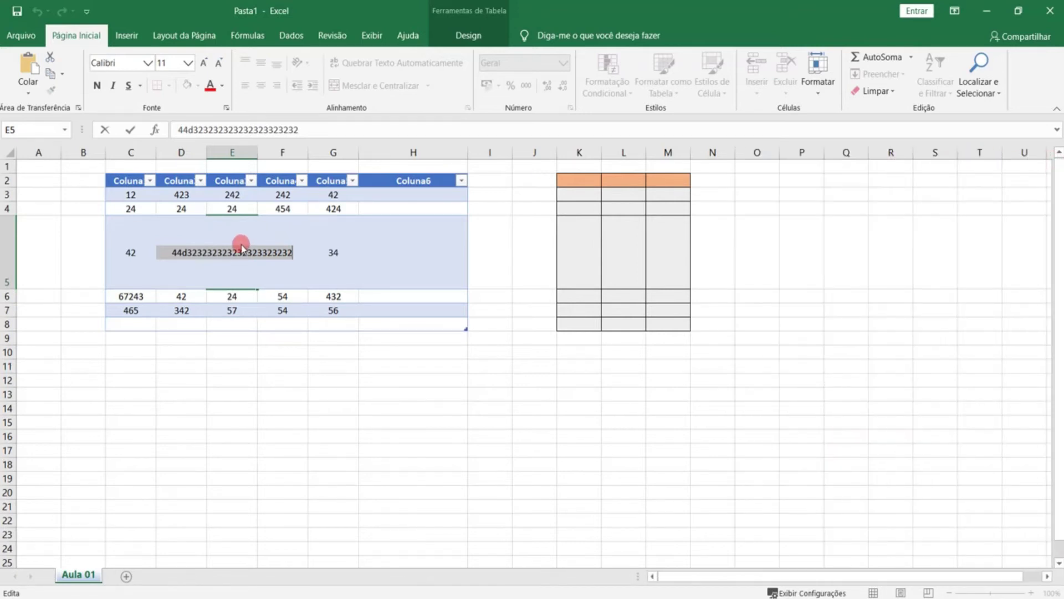
key("Escape")
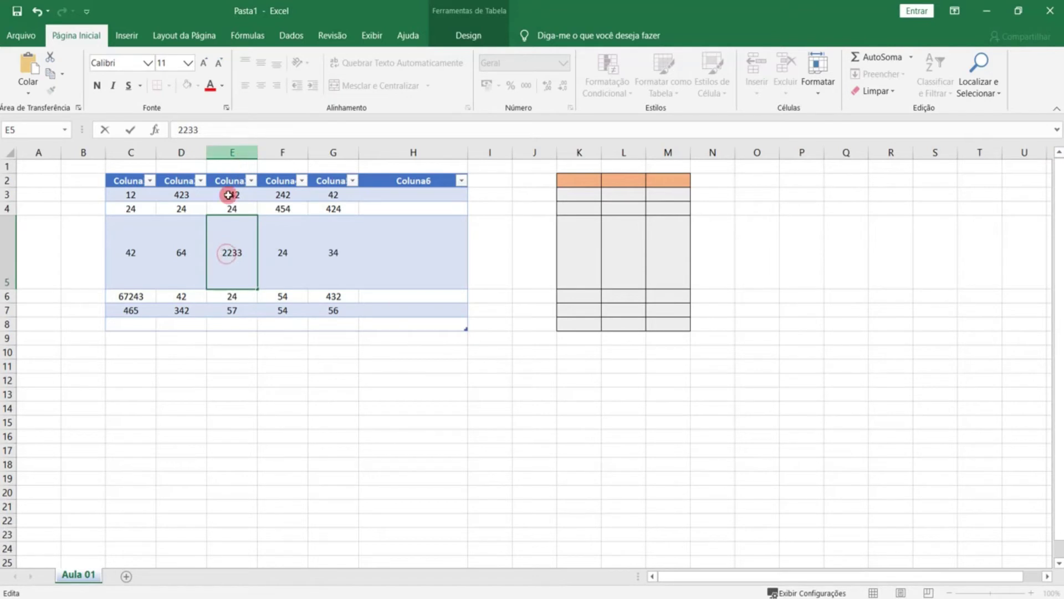
left_click(270, 300)
left_click(302, 270)
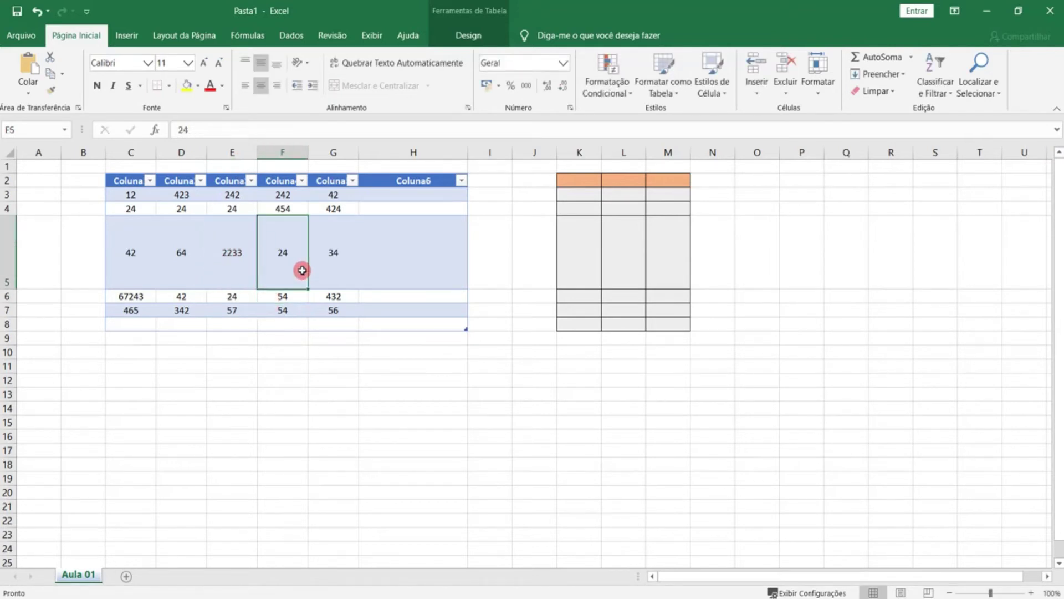
left_click(340, 255)
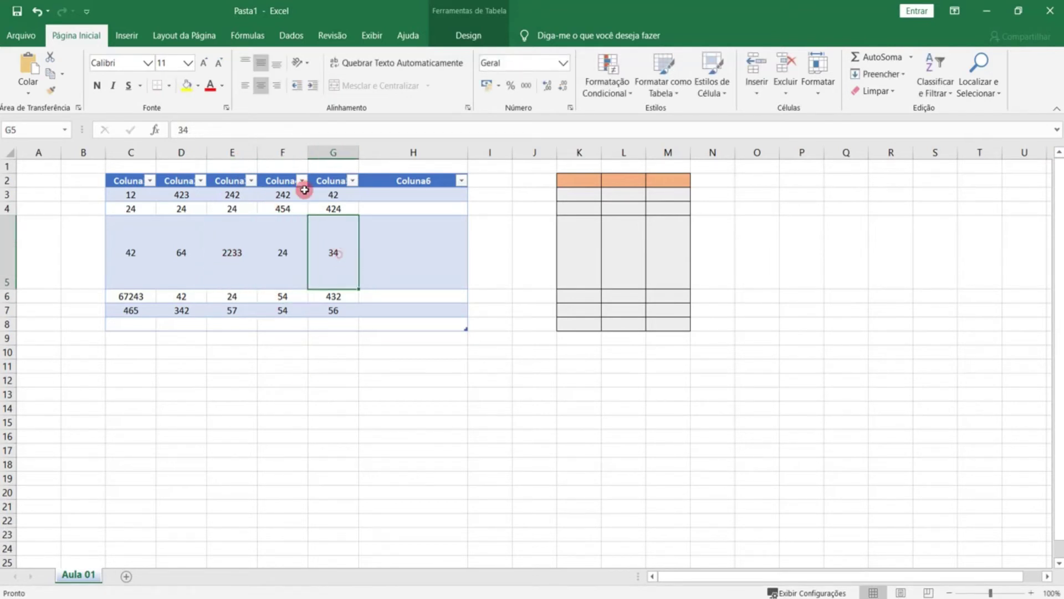
left_click(255, 132)
left_click(333, 363)
left_click(284, 296)
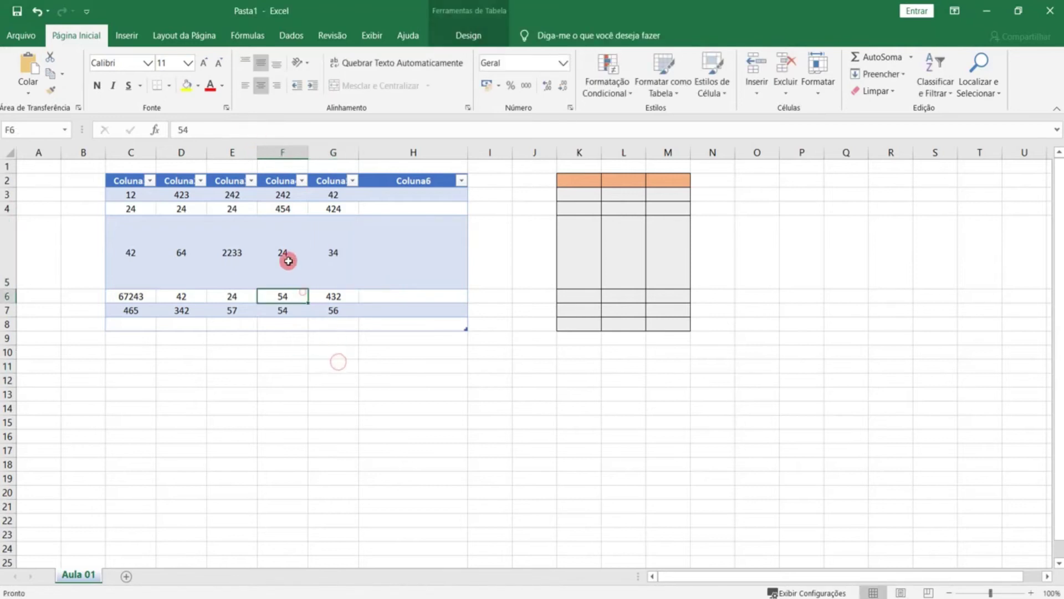
Step: Extend the 24 in cell F5 to 2432 and replace the value in G5 with 3
left_click(277, 270)
double_click(286, 251)
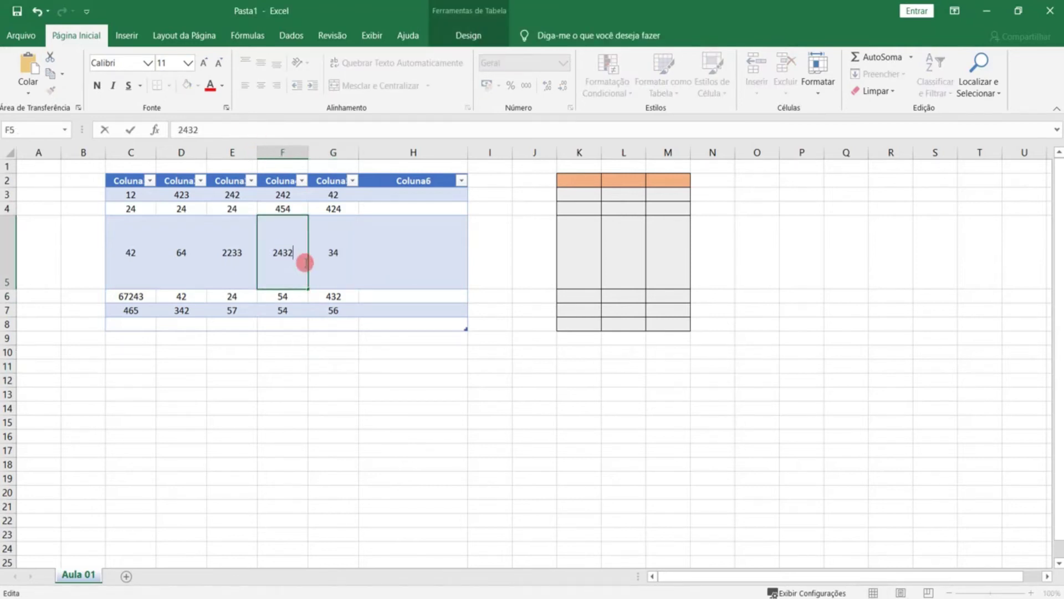
key("Return")
left_click(345, 258)
type("3")
left_click(422, 253)
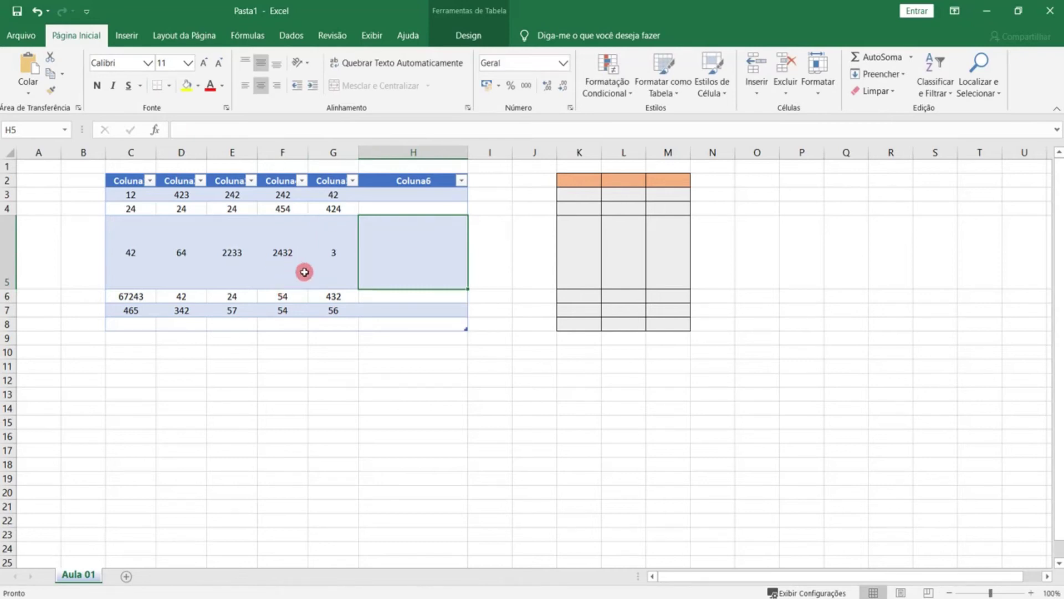
Step: Overwrite the content of cell E5 with 74294
left_click(251, 243)
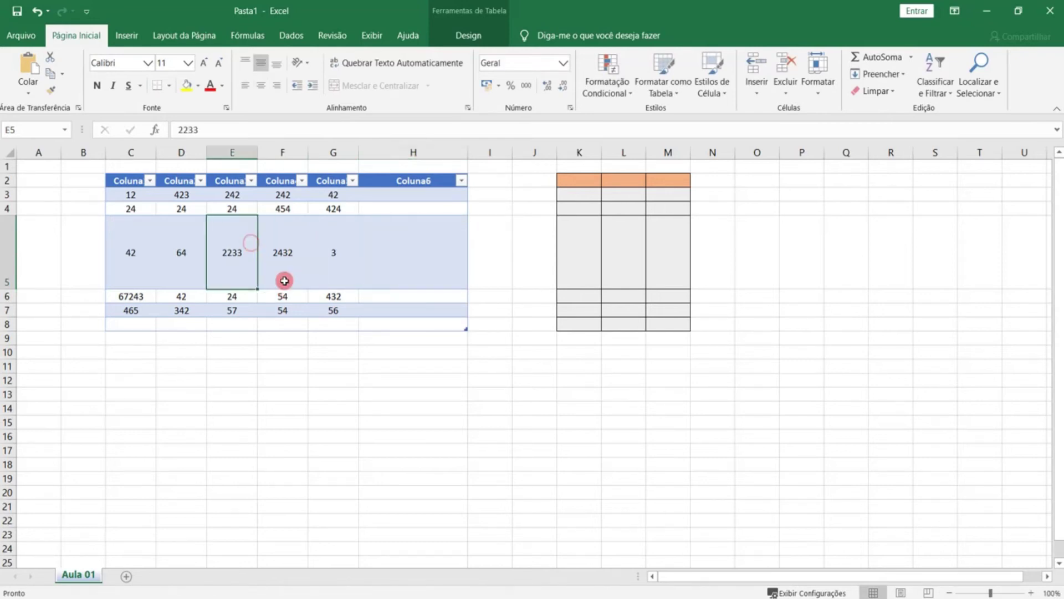
type("74294")
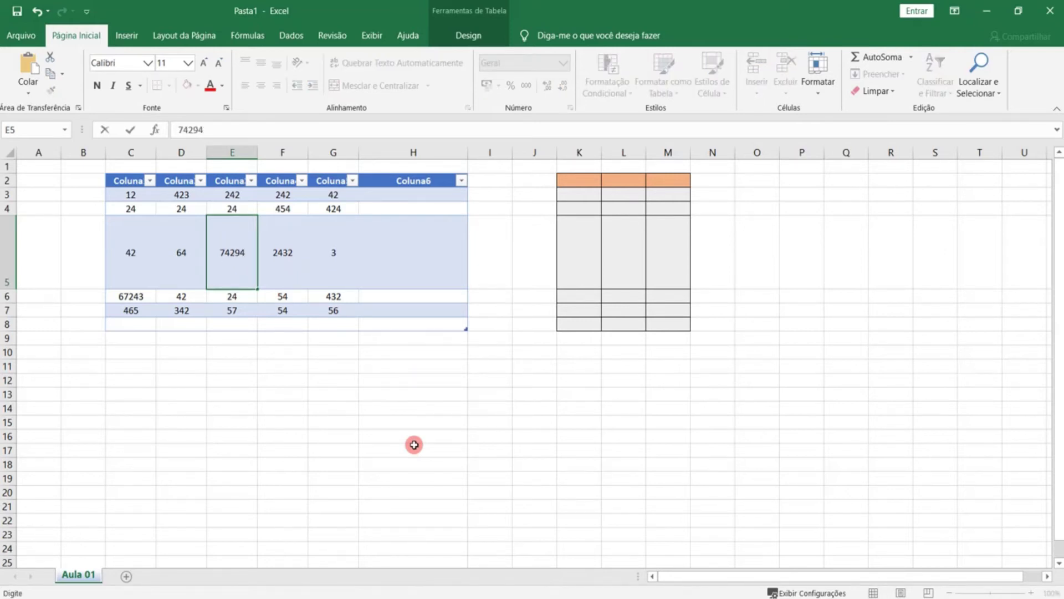
key("Return")
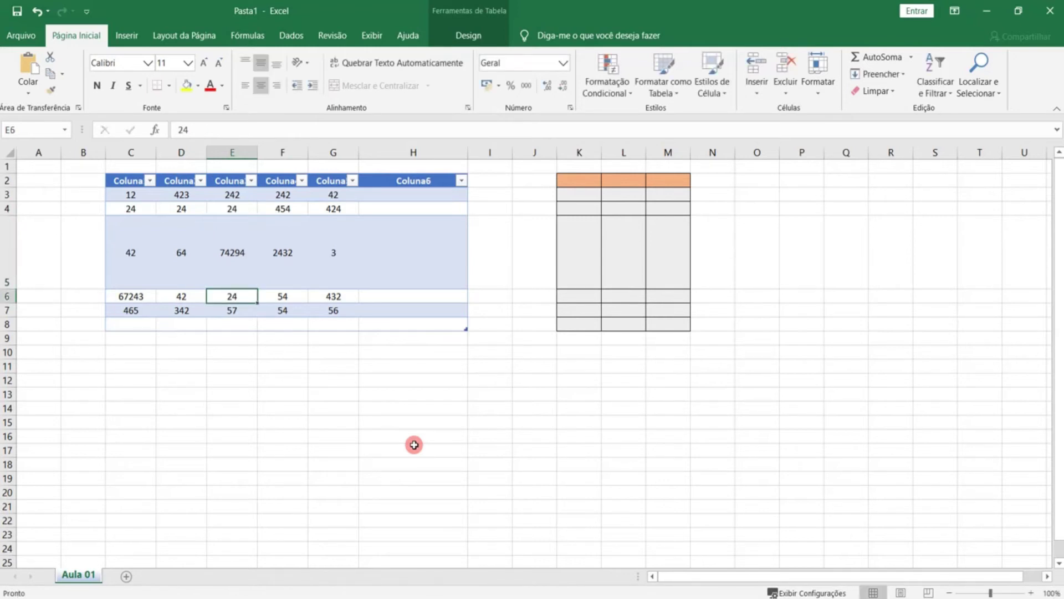
Step: Overwrite cell E5 with the word teste and extend that text to teste123
key("Up")
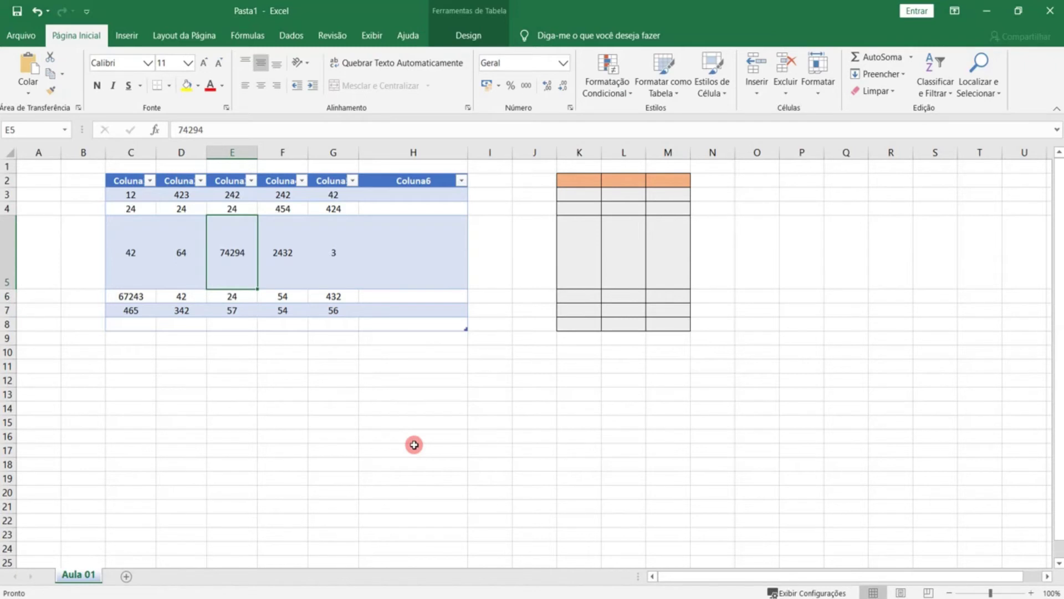
type("test")
key("Return")
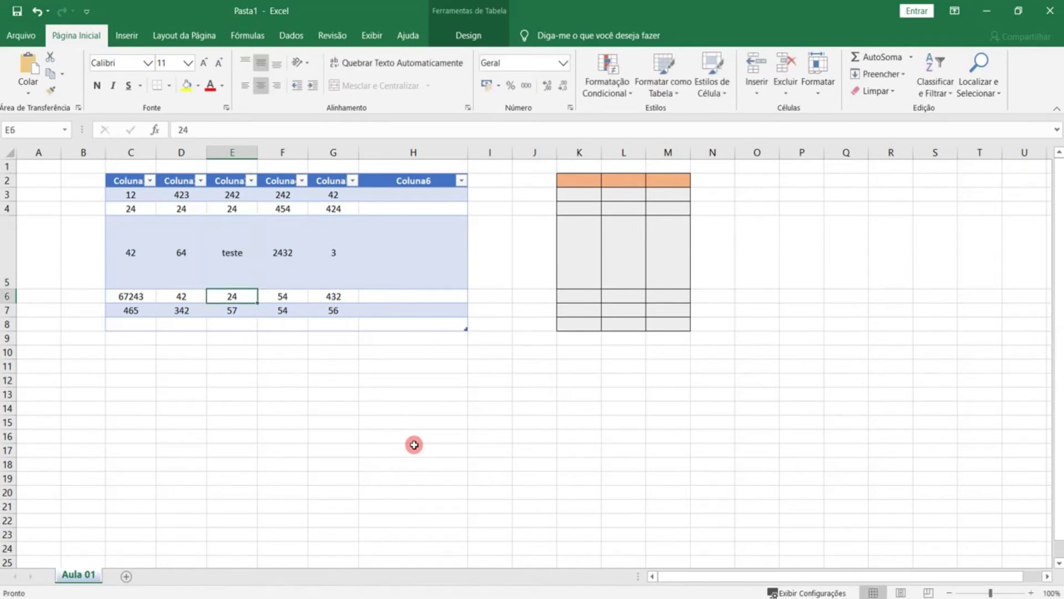
double_click(239, 255)
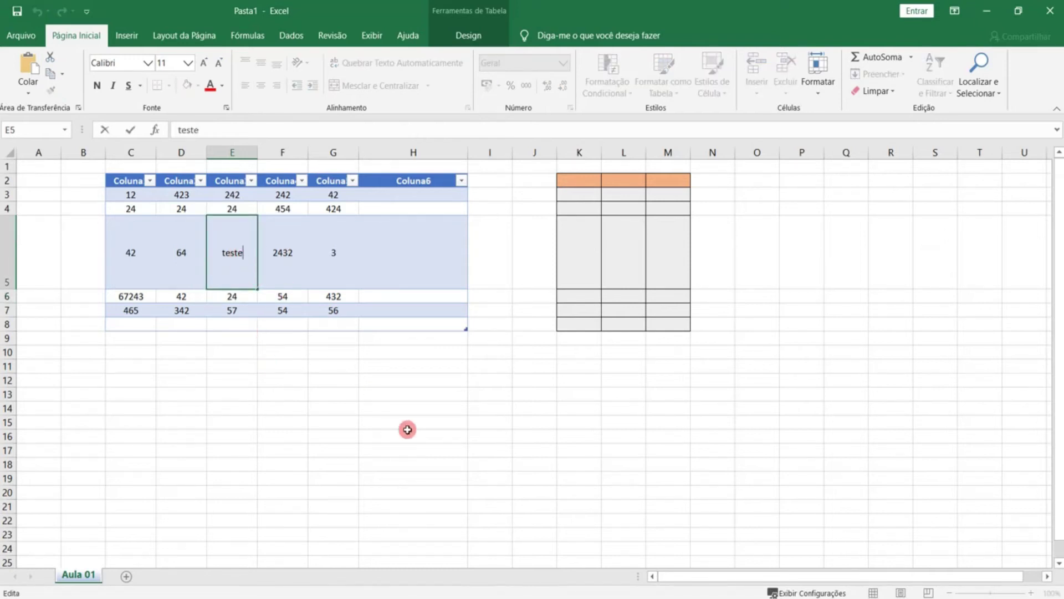
key("Return")
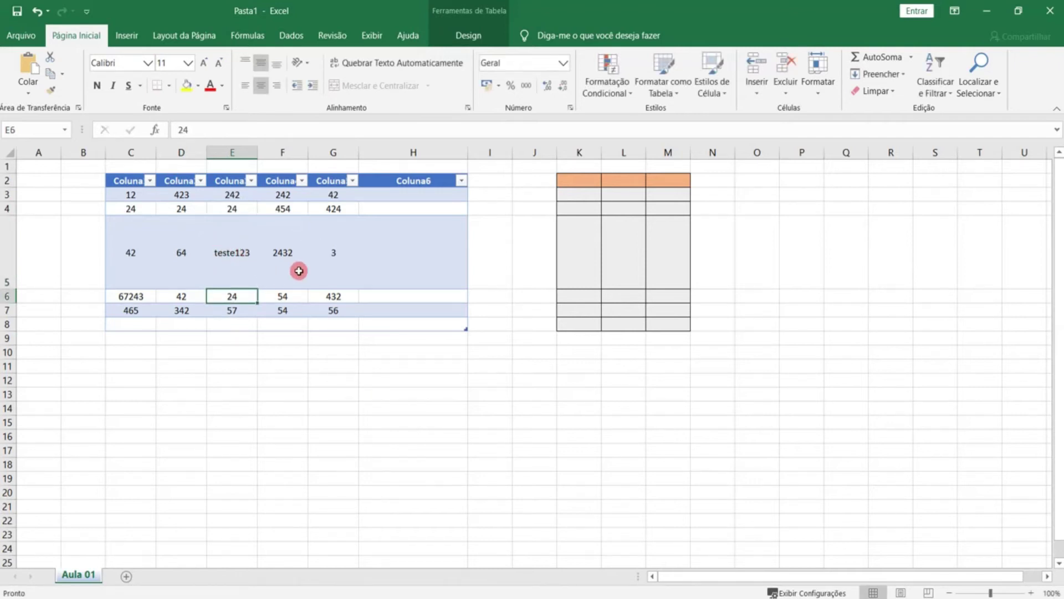
Step: Append 5863 to the 423 in cell D3 and reopen its content for editing
left_click(229, 253)
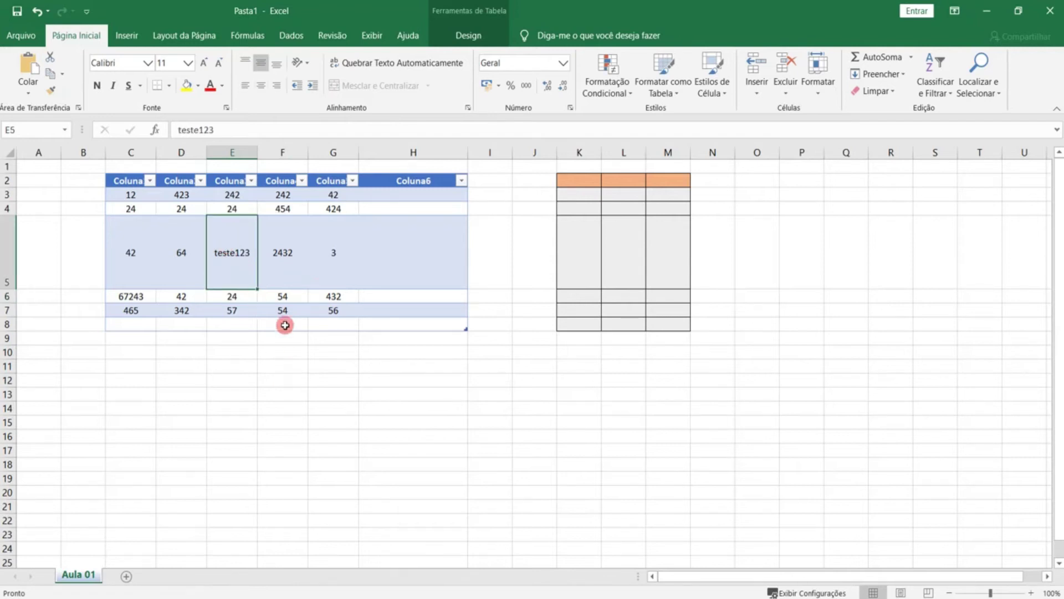
left_click(284, 266)
left_click(171, 234)
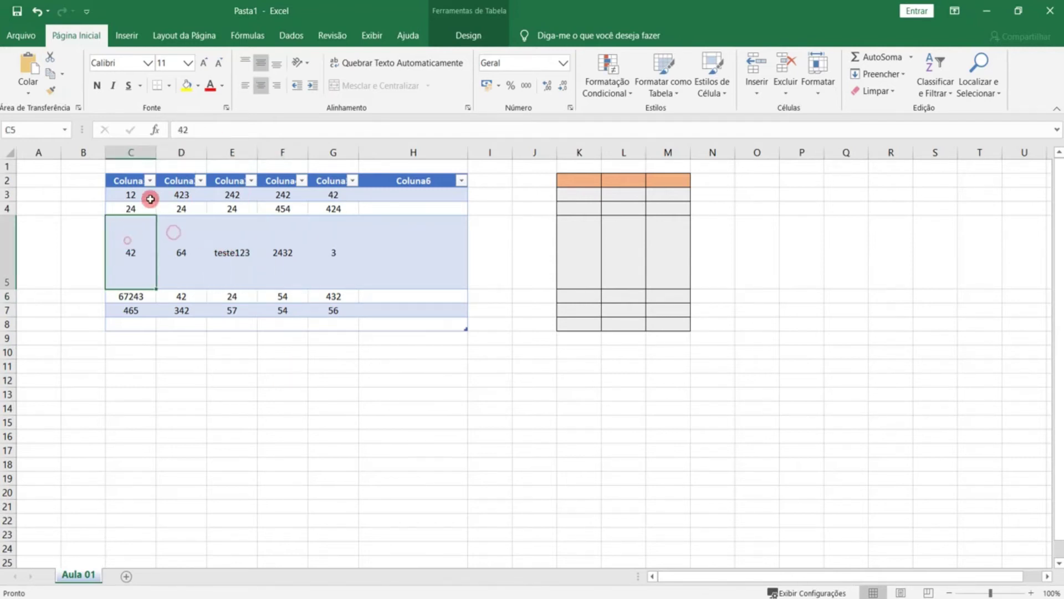
left_click(198, 195)
left_click(220, 131)
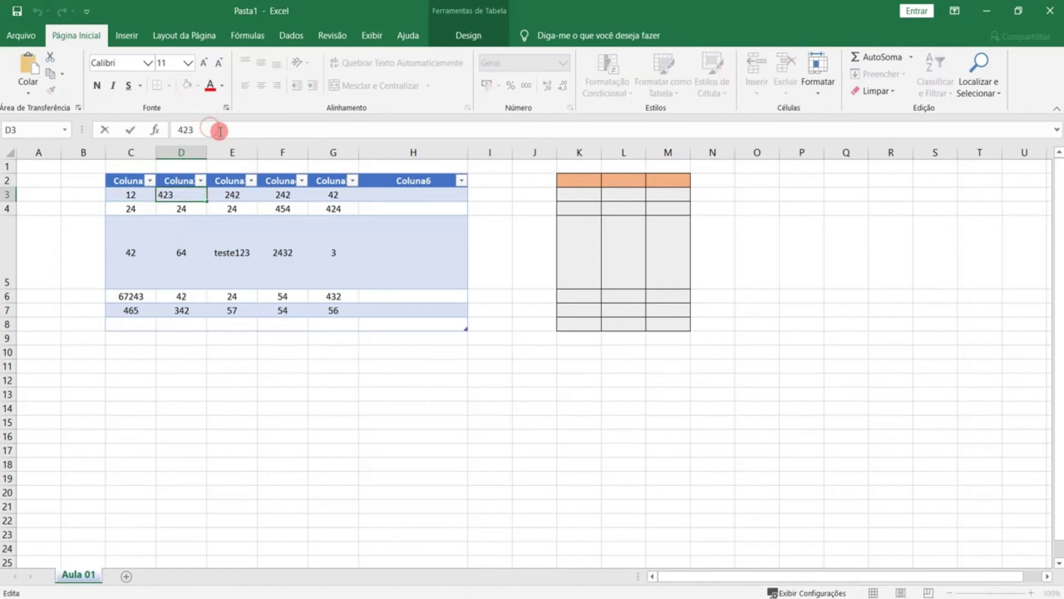
type("5863")
key("Return")
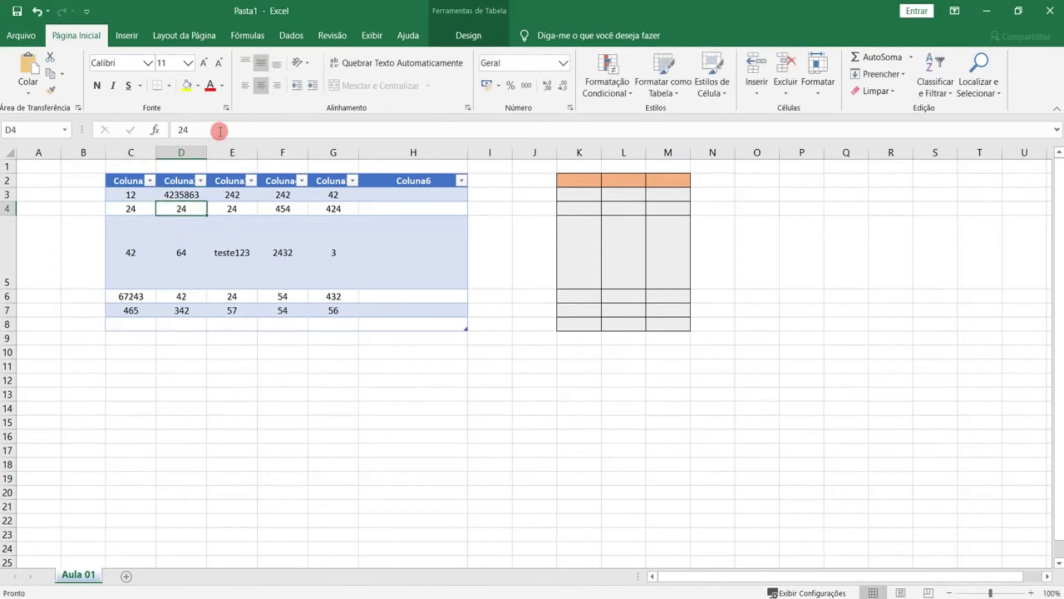
key("Up")
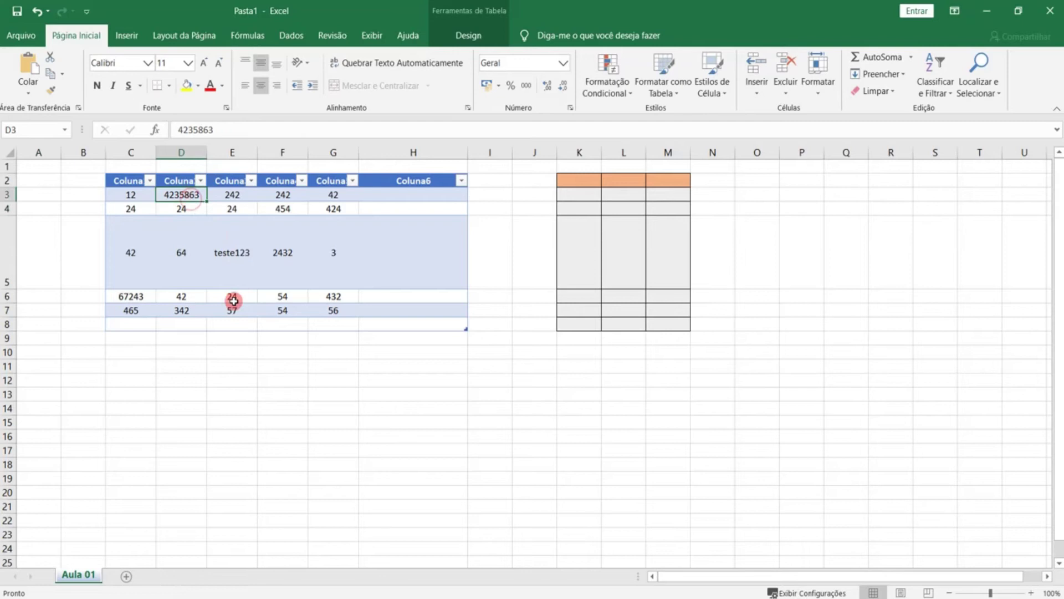
left_click(229, 131)
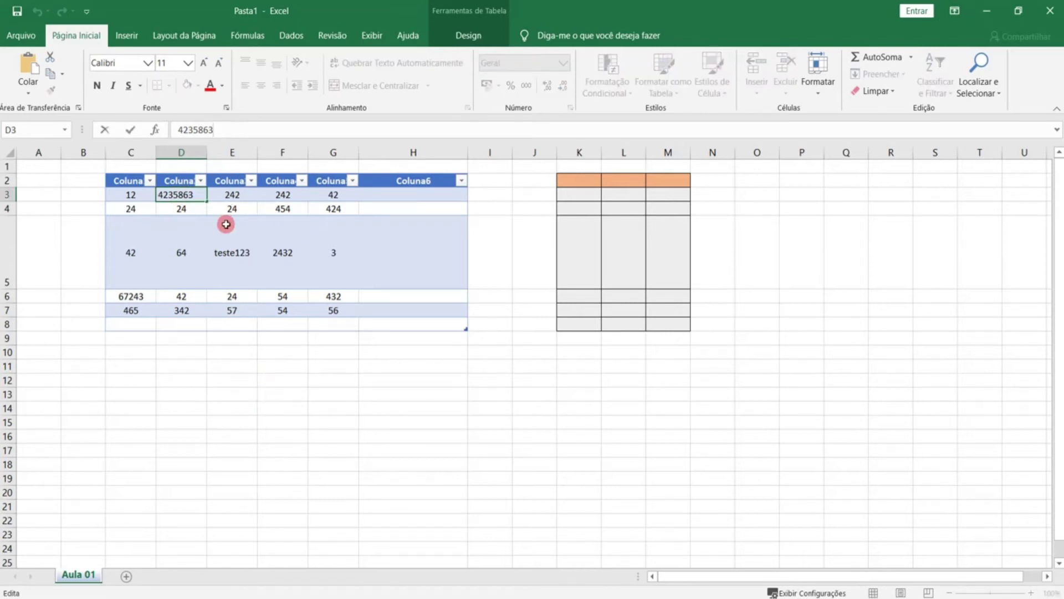
Step: Overwrite the value in cell F5 with 35353
left_click(256, 253)
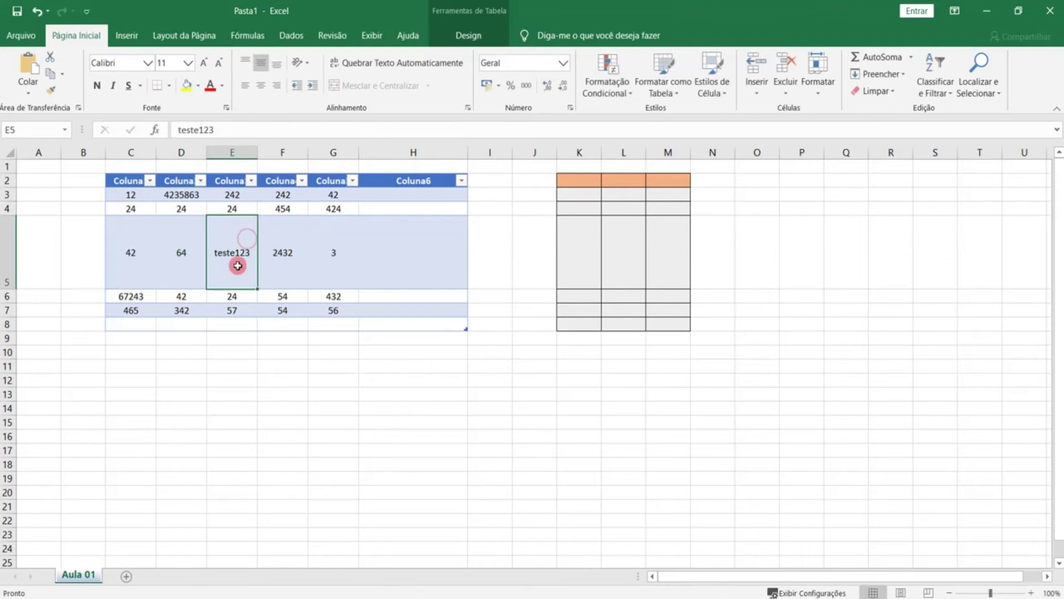
double_click(249, 244)
left_click(285, 251)
type("35353")
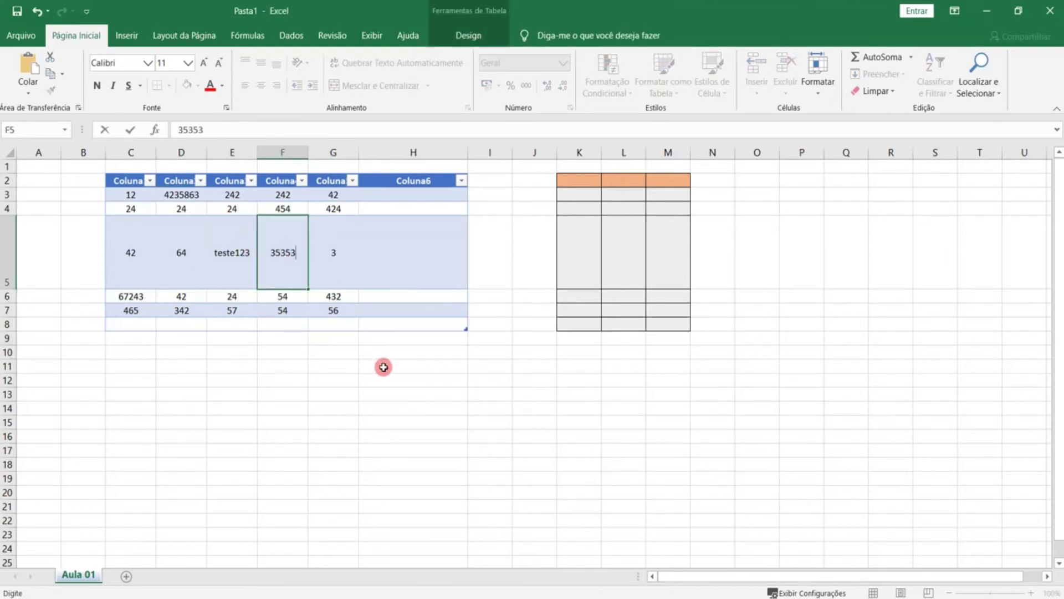
key("Return")
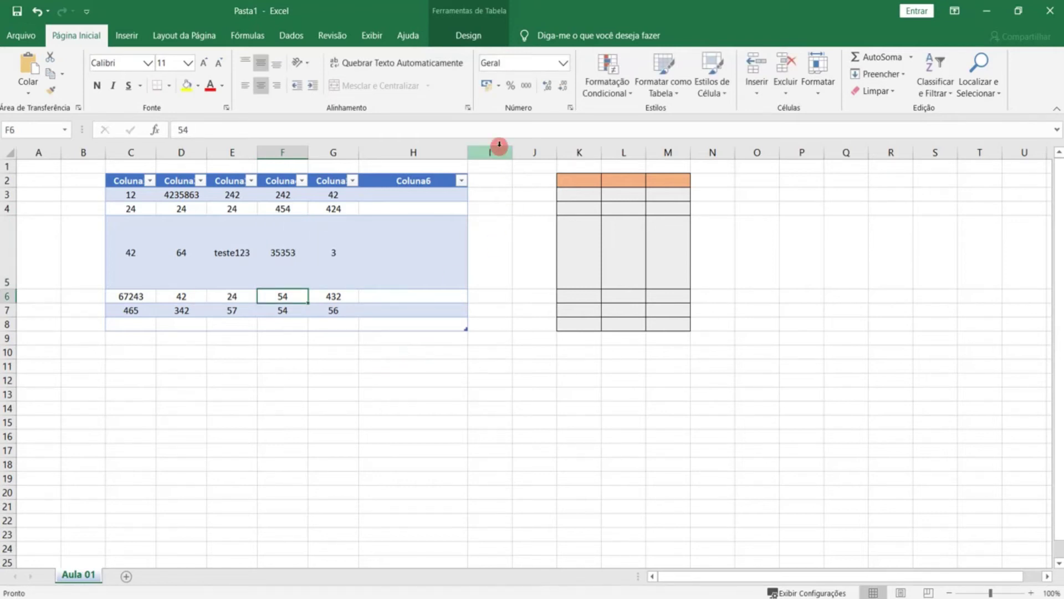
Step: Examine the Número, Fonte, Borda and Alinhamento settings for cell F6 in Formatar Células, including the horizontal alignment options
left_click(468, 108)
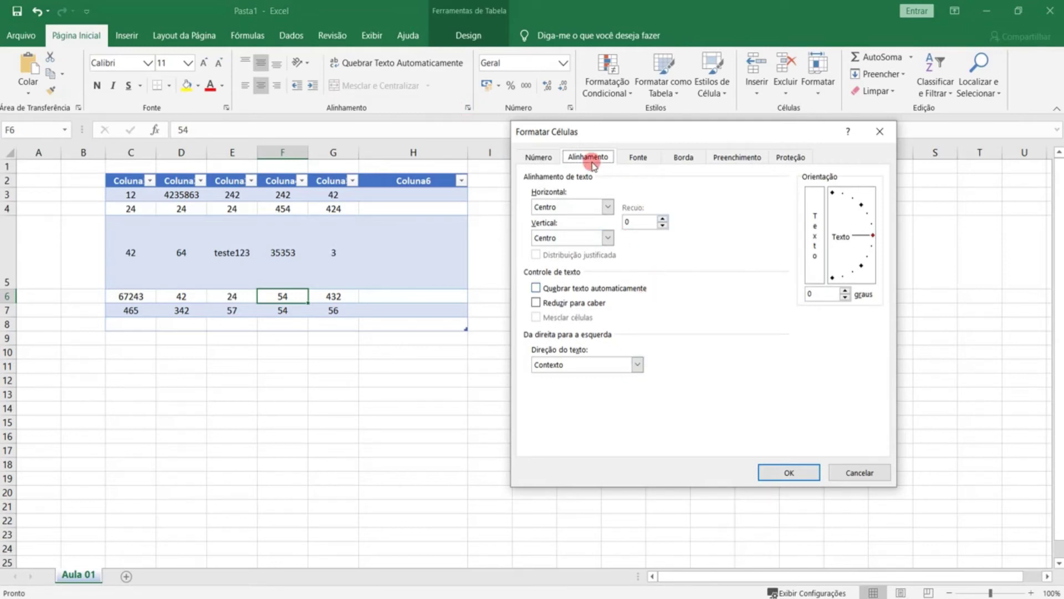
left_click(539, 157)
left_click(668, 158)
left_click(647, 157)
left_click(699, 160)
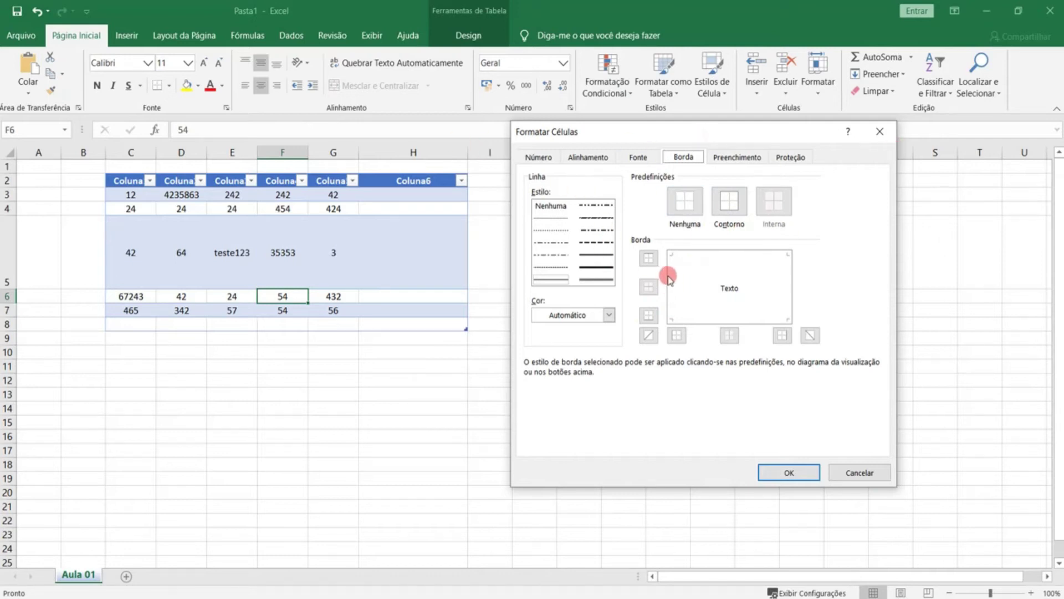
left_click(880, 132)
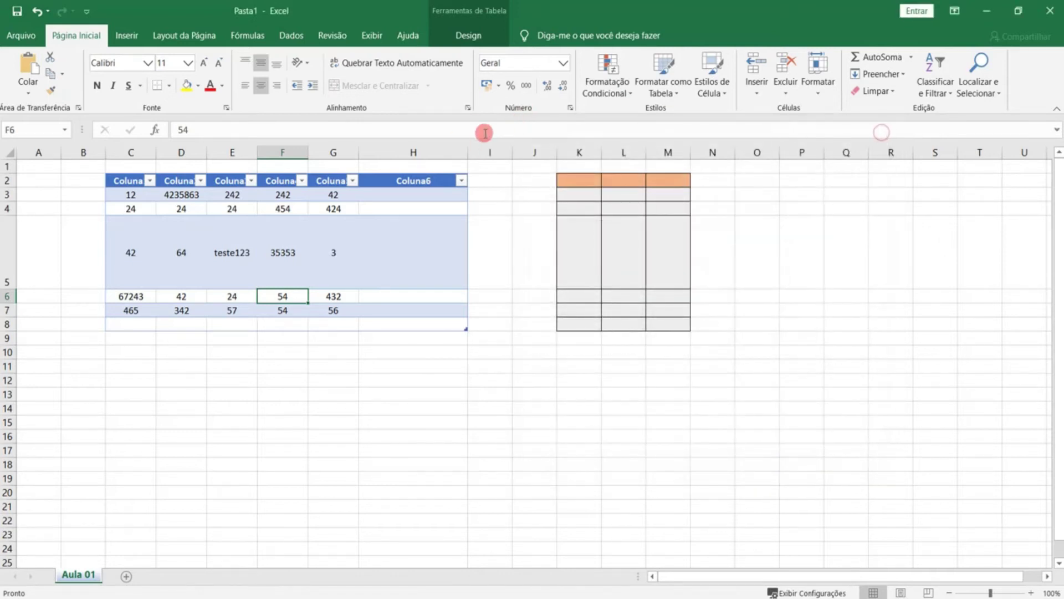
left_click(468, 108)
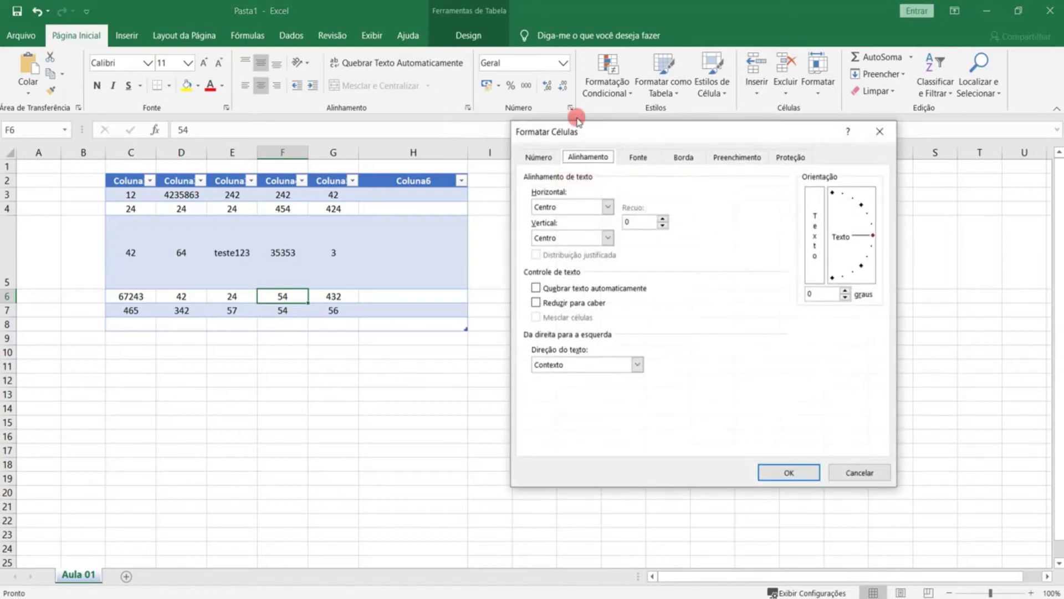
left_click(638, 158)
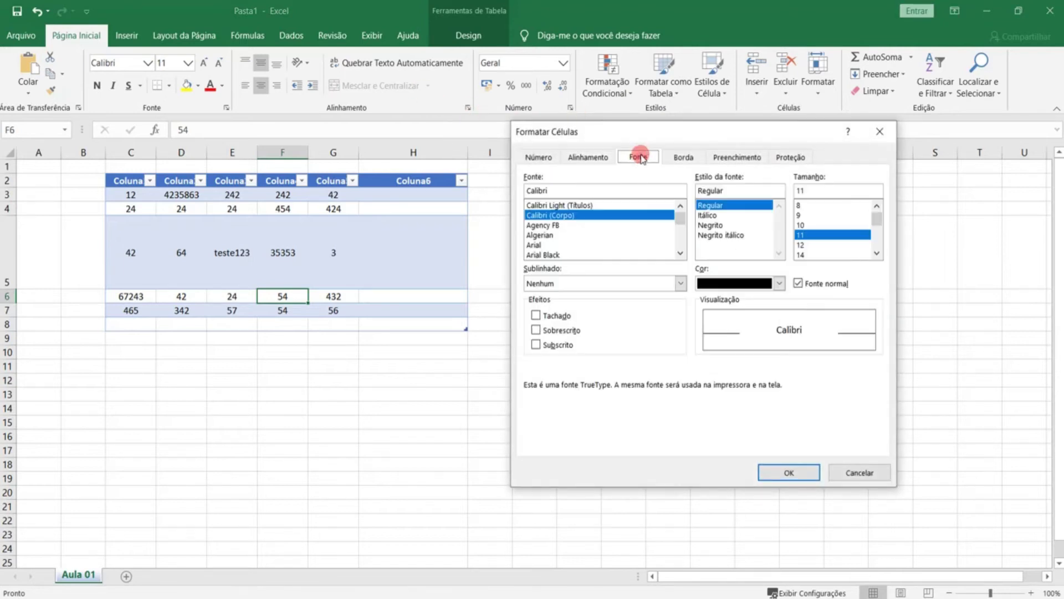
left_click(588, 157)
left_click(608, 206)
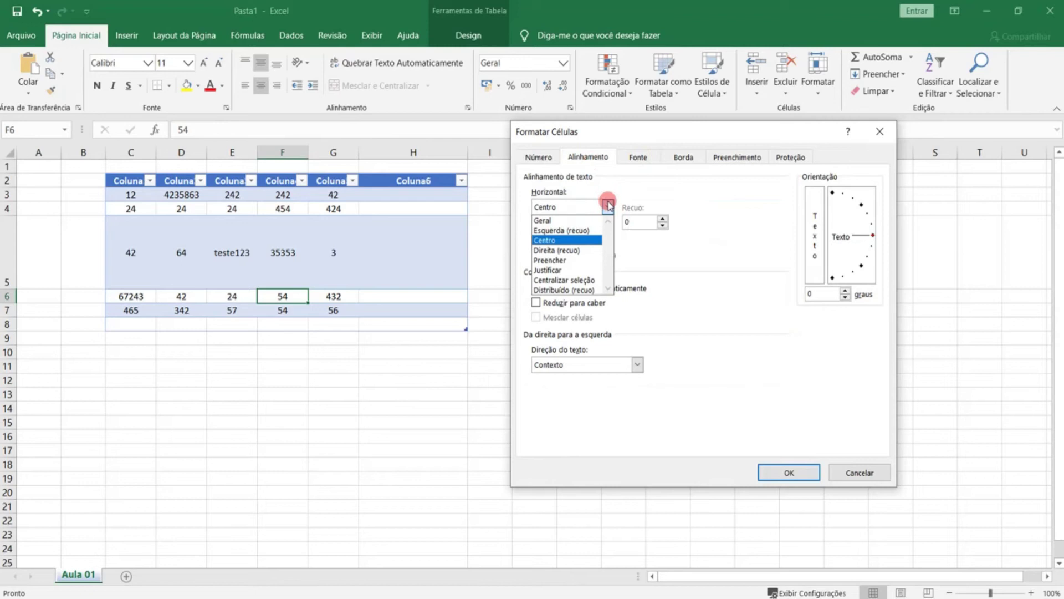
left_click(608, 205)
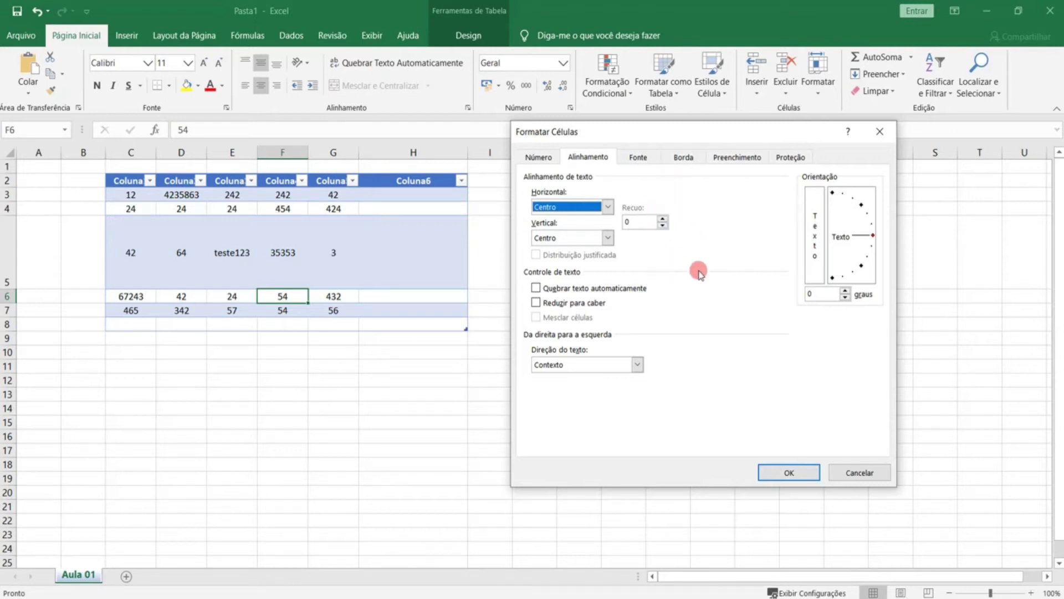
Step: Fill cell F6 with a dark orange background colour through Formatar Células
left_click(641, 158)
left_click(696, 157)
left_click(721, 157)
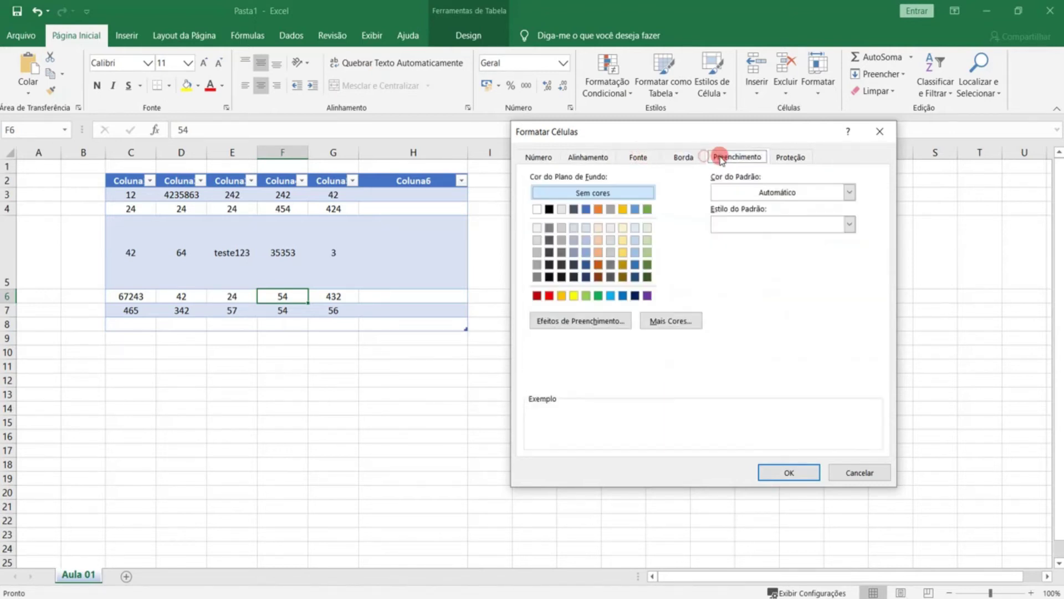
left_click(614, 244)
left_click(598, 265)
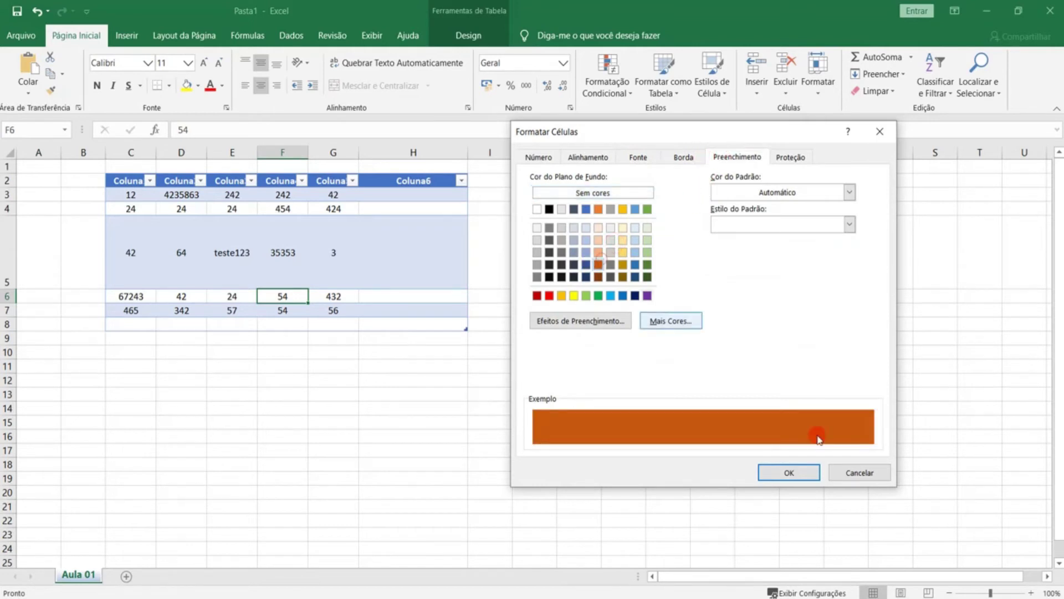
left_click(798, 472)
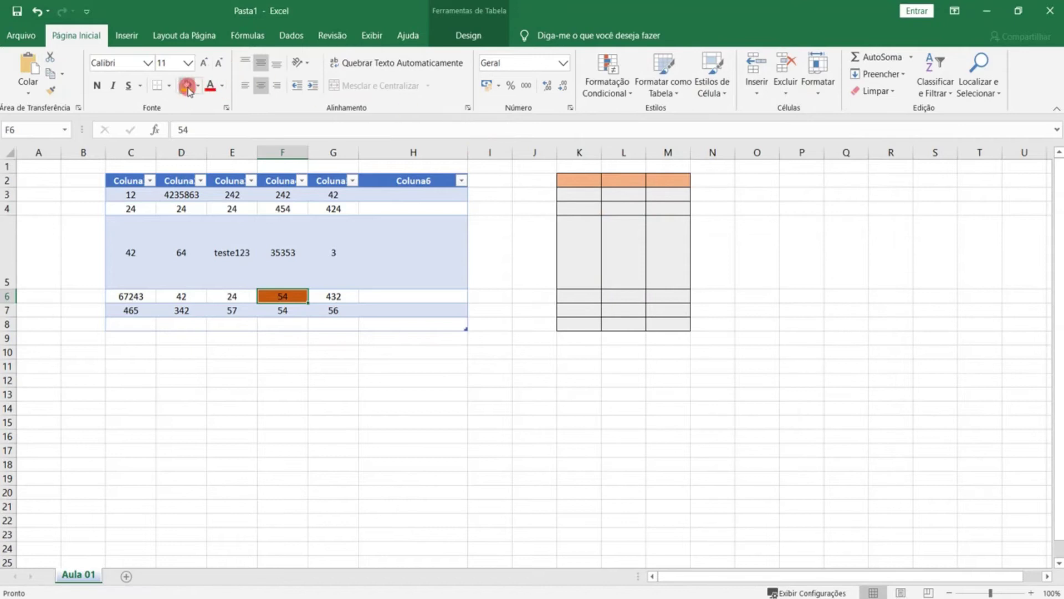
Step: Examine the Preenchimento, Proteção, Borda, Fonte, Alinhamento and Número settings of cell F6 in Formatar Células and close it without changes
left_click(465, 108)
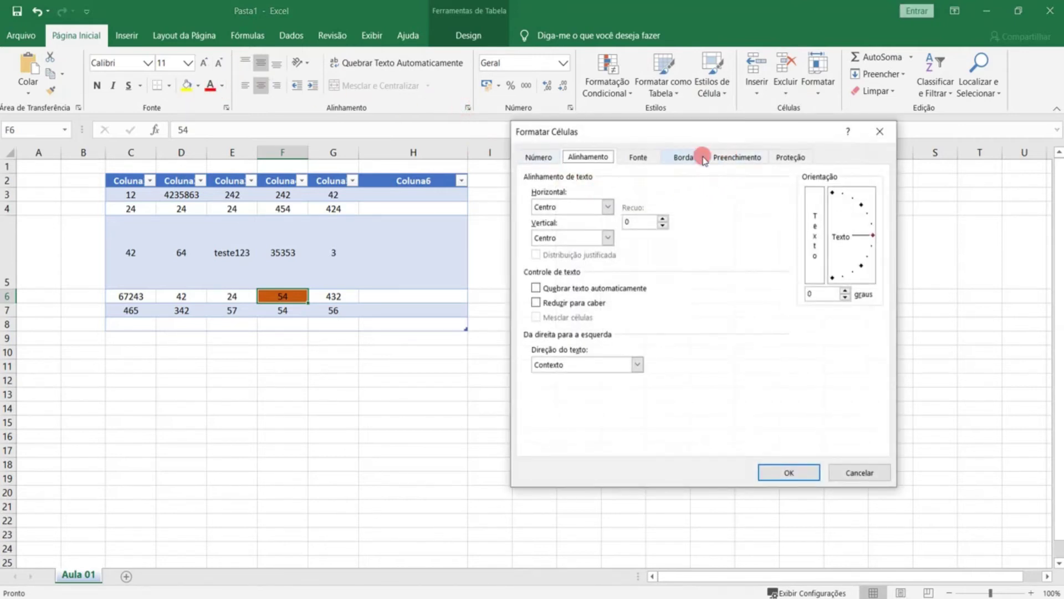
left_click(722, 158)
left_click(785, 158)
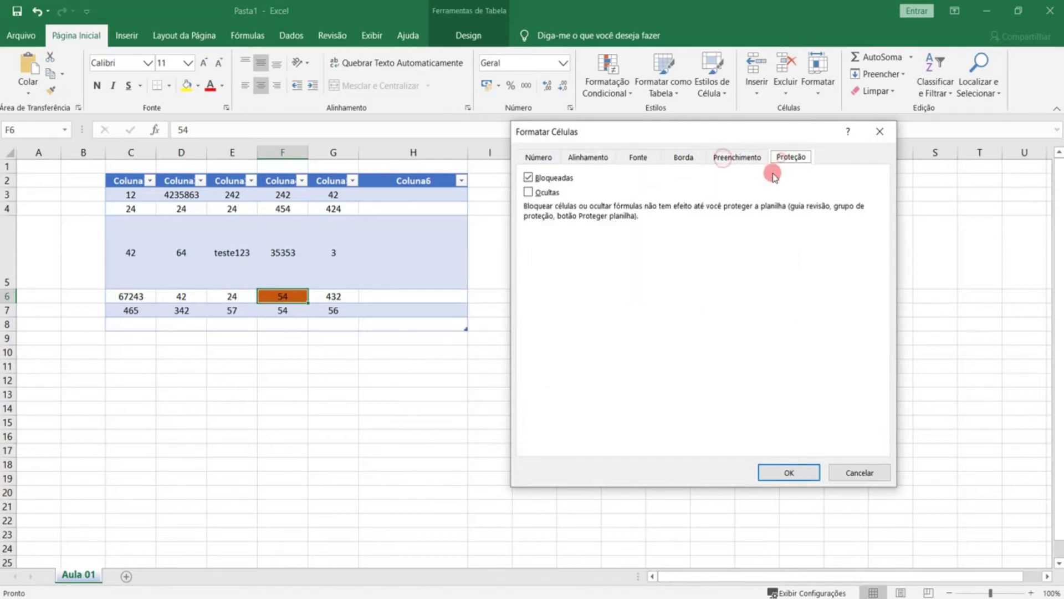
left_click(672, 161)
left_click(638, 157)
left_click(589, 157)
left_click(683, 157)
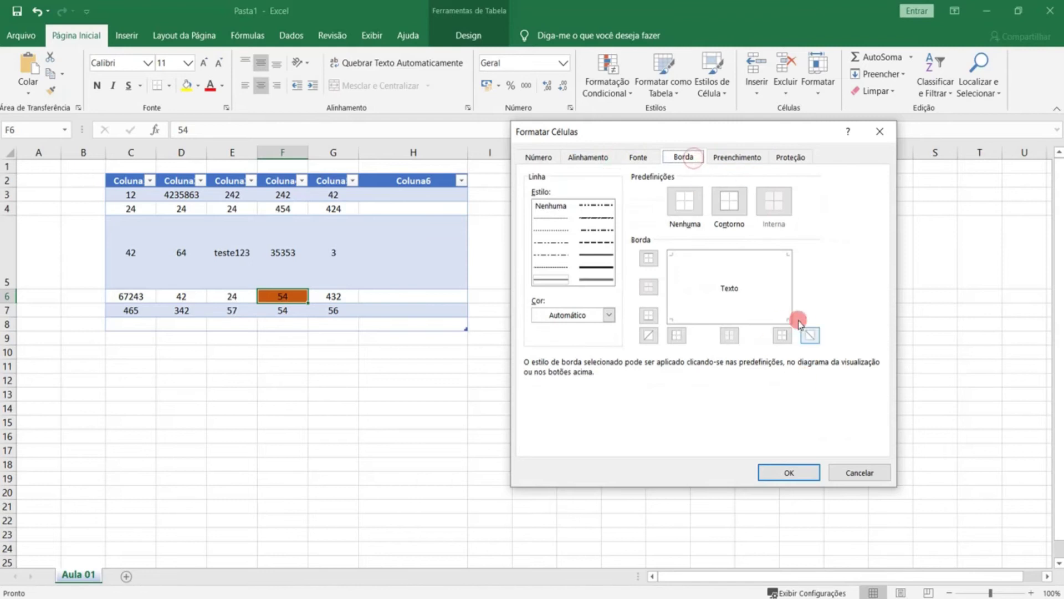
left_click(597, 164)
left_click(543, 157)
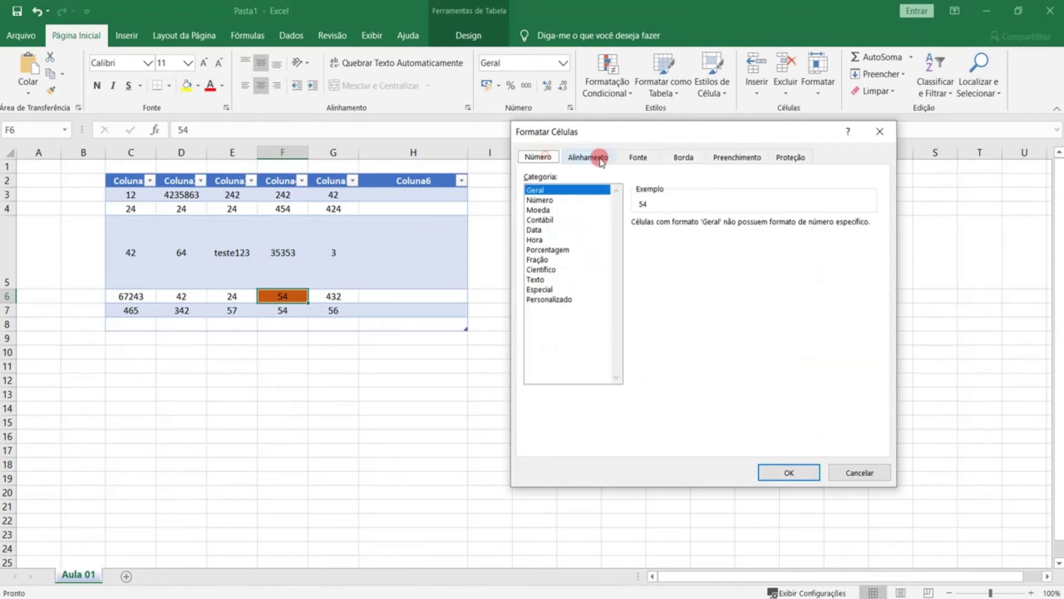
left_click(633, 159)
left_click(885, 132)
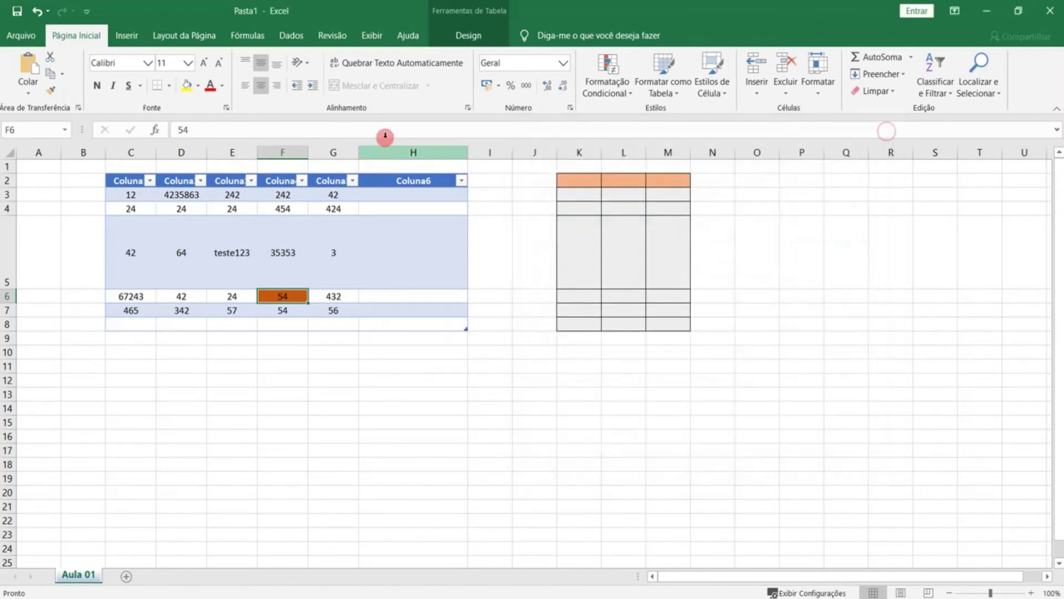
left_click(270, 241)
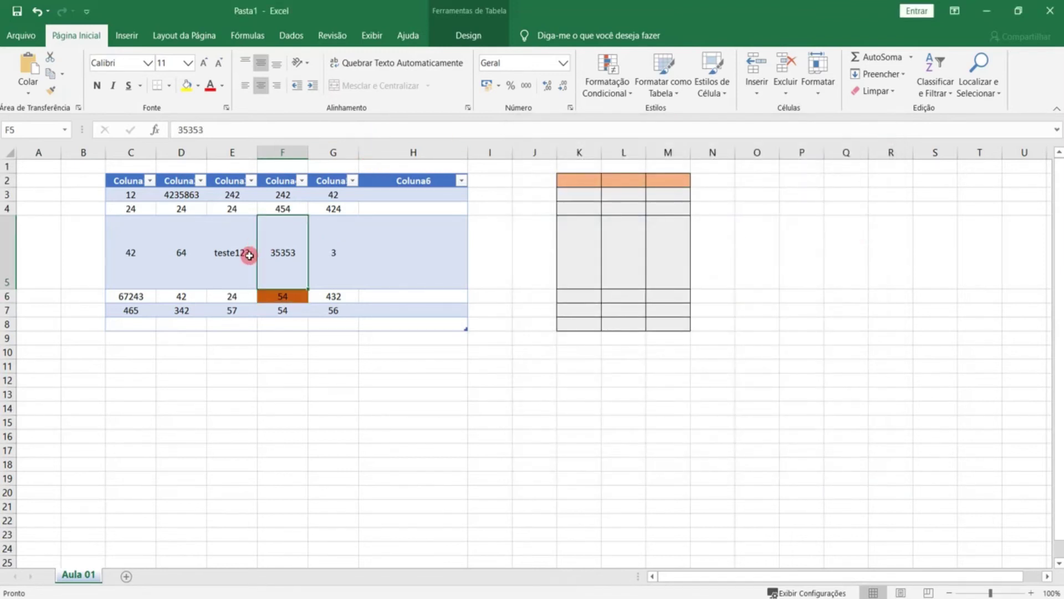
left_click(248, 253)
double_click(251, 252)
type("4424242424")
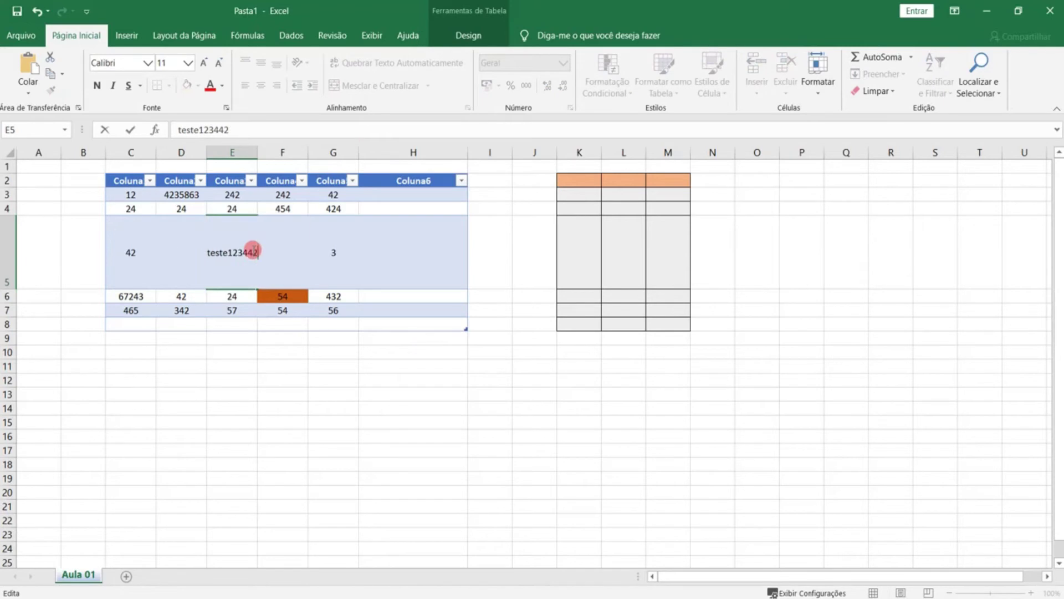
left_click(392, 390)
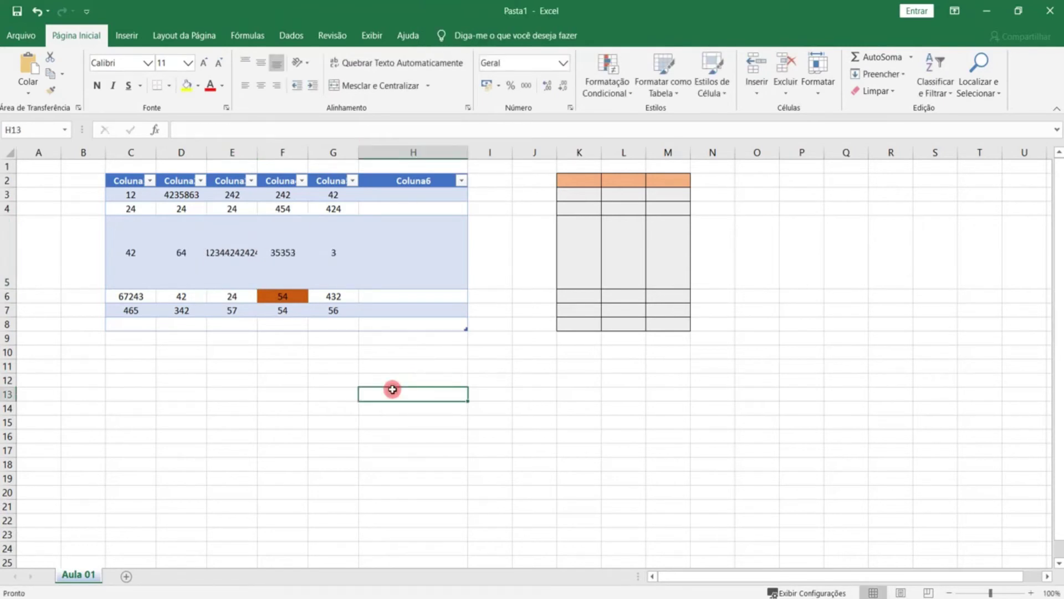
Step: Try automatic text wrapping on cell E5 and undo both the wrapping and the appended digits
left_click(242, 253)
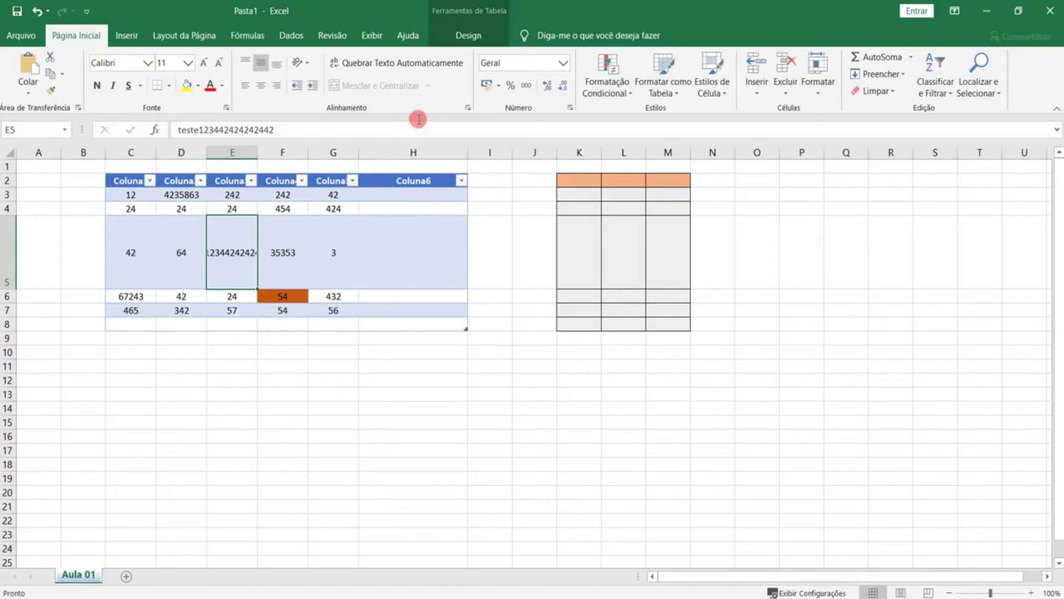
left_click(422, 73)
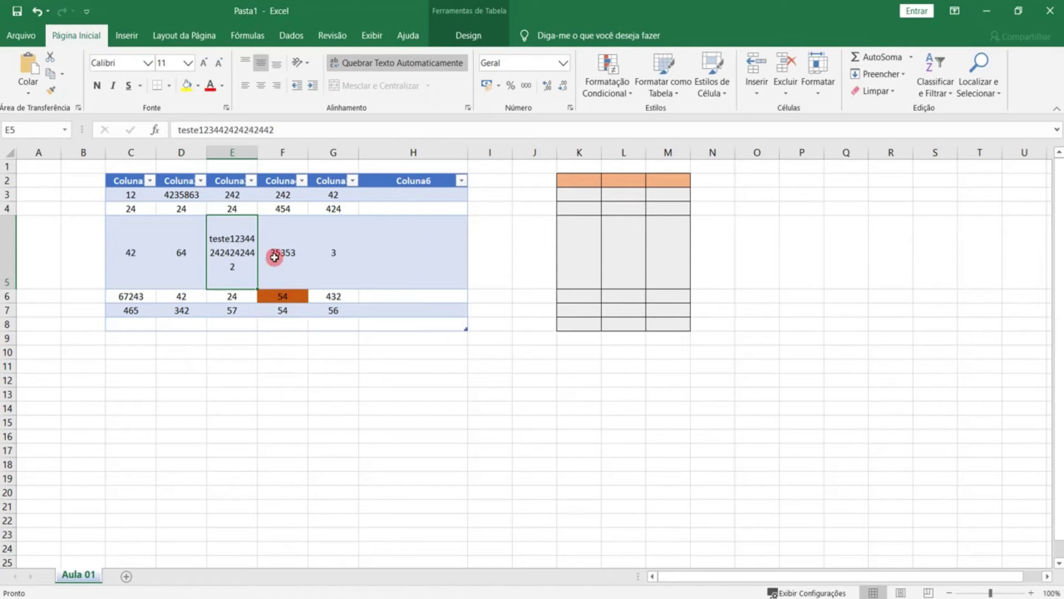
left_click(47, 294)
left_click(226, 264)
left_click(37, 17)
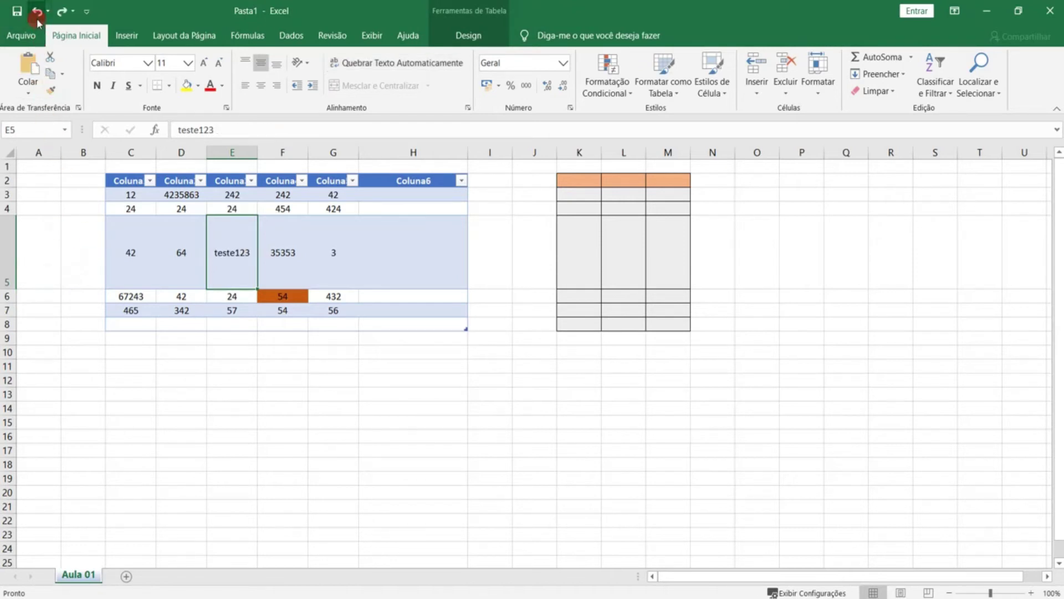
double_click(220, 252)
type("23442424242")
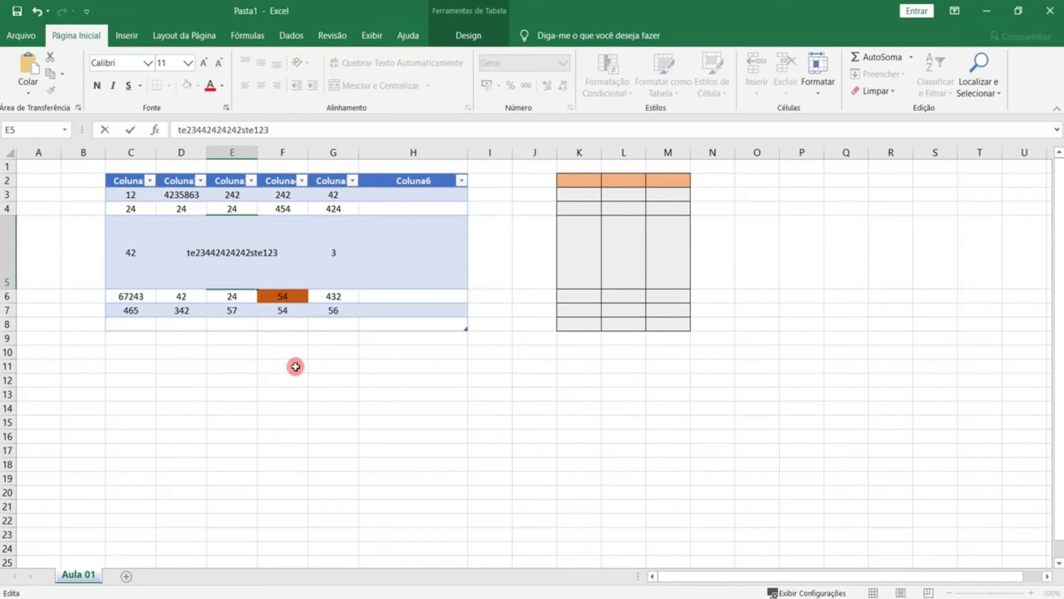
key("Return")
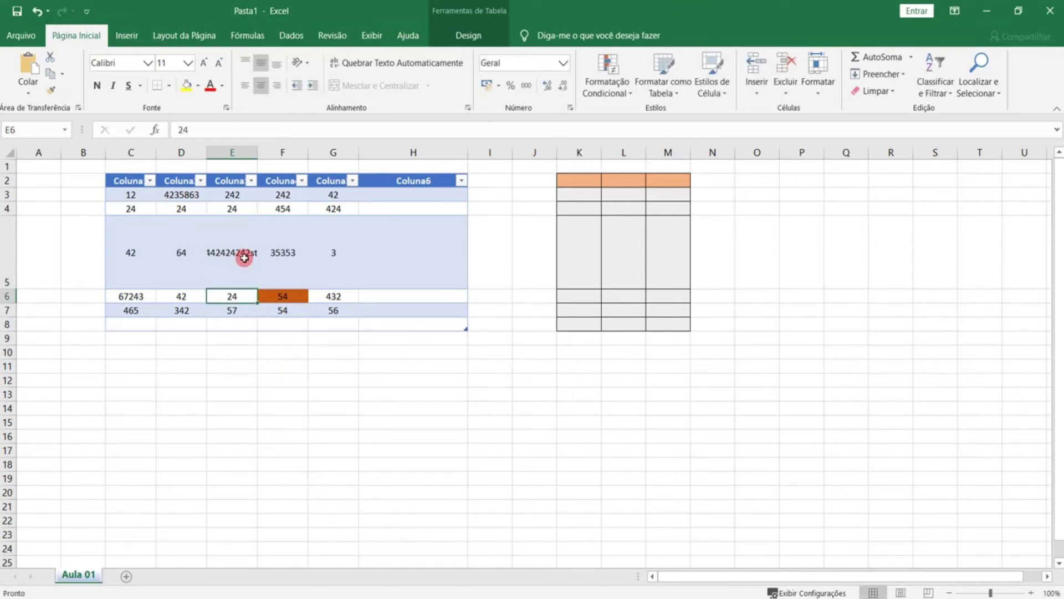
Step: Reduce row 5 to a single-line height and turn on automatic text wrapping for cell E5
left_click(245, 258)
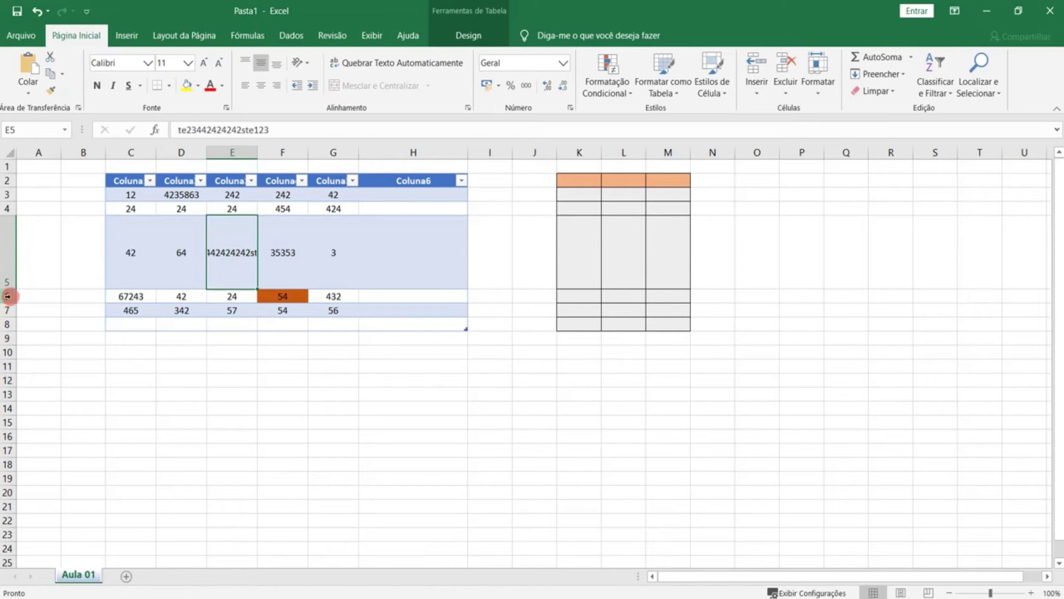
left_click_drag(13, 288, 13, 229)
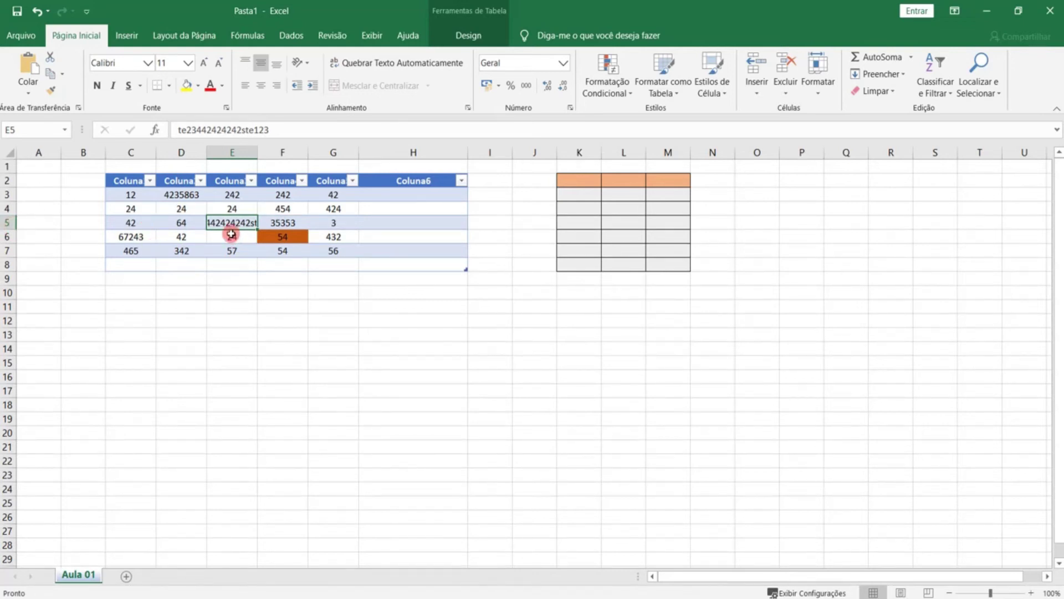
left_click(382, 66)
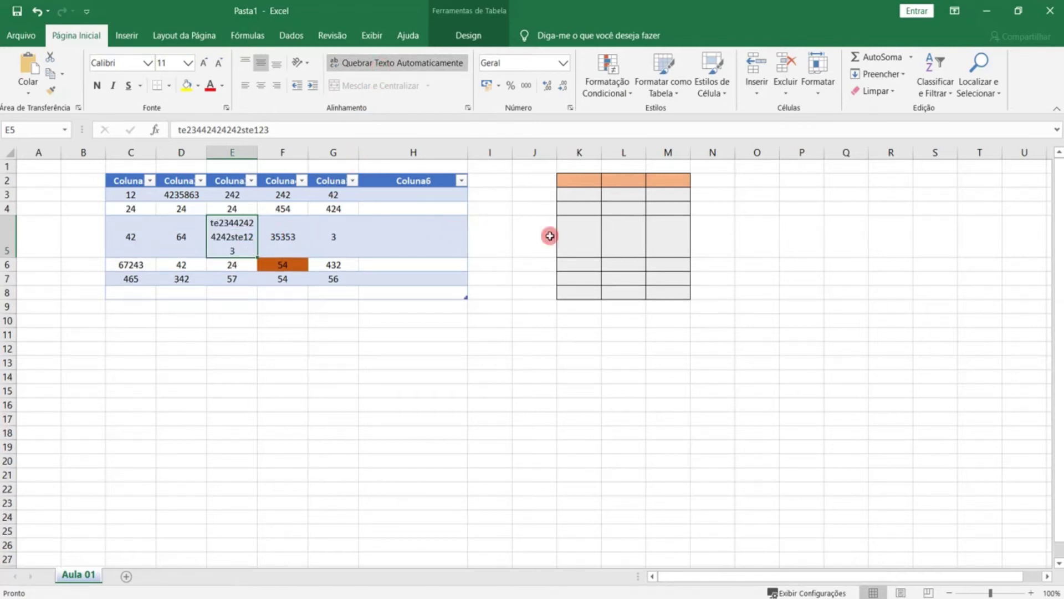
left_click_drag(548, 237, 740, 237)
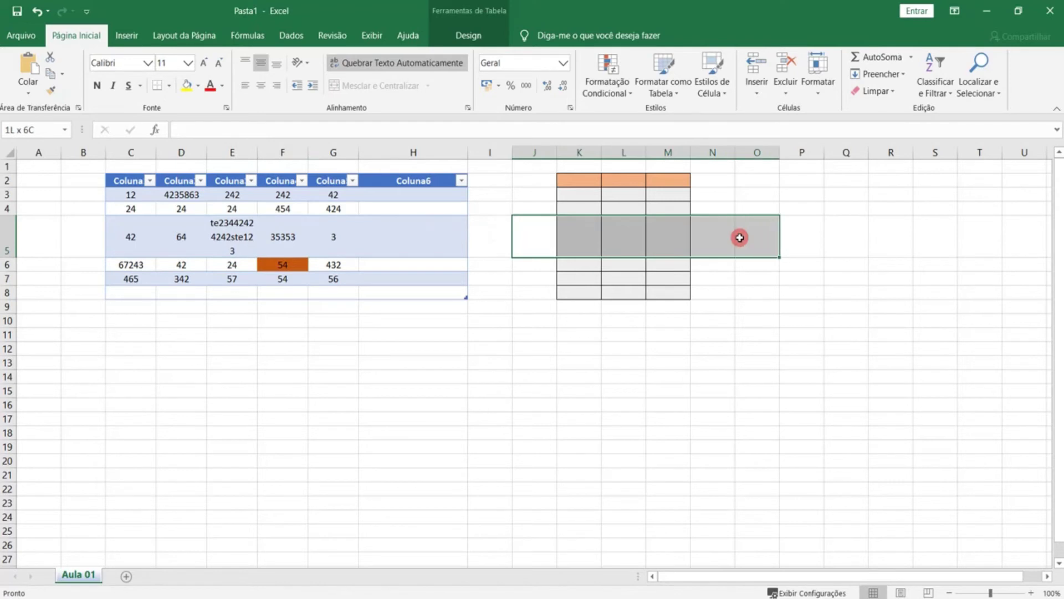
left_click(739, 237)
left_click_drag(537, 246, 709, 243)
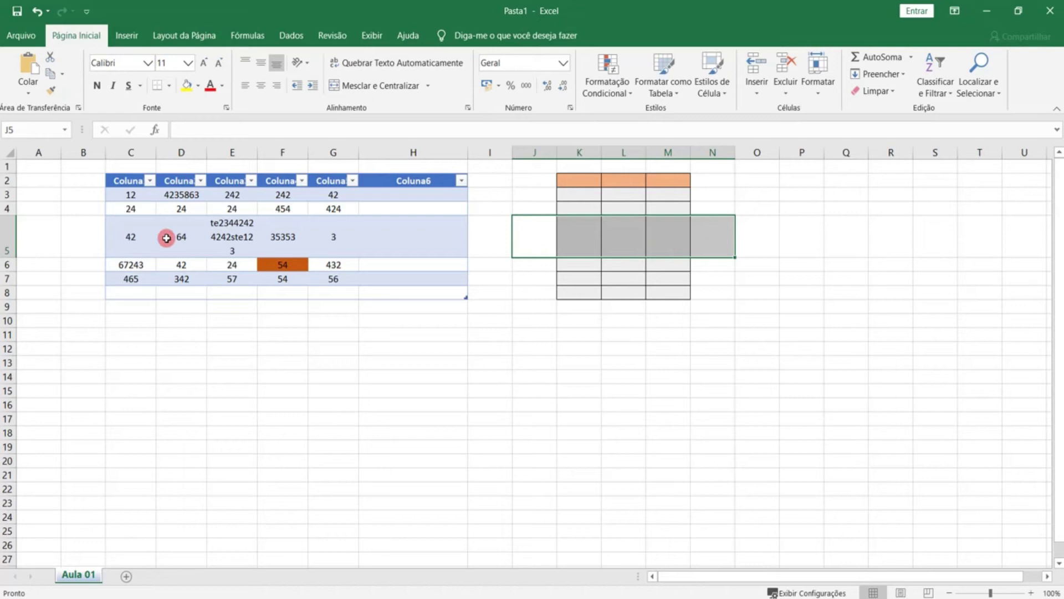
left_click(30, 238)
left_click(235, 239)
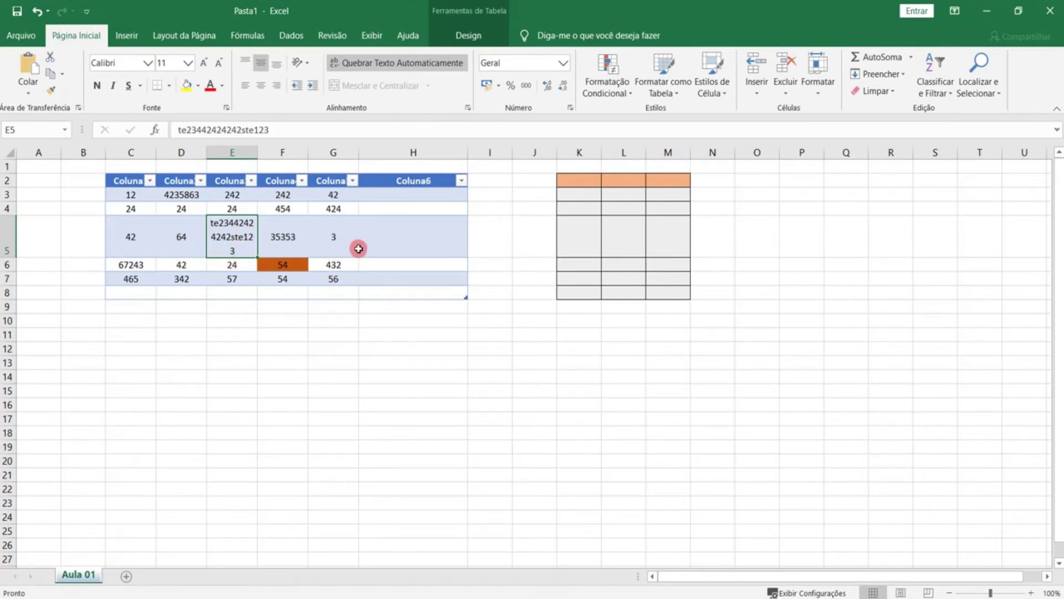
left_click(368, 335)
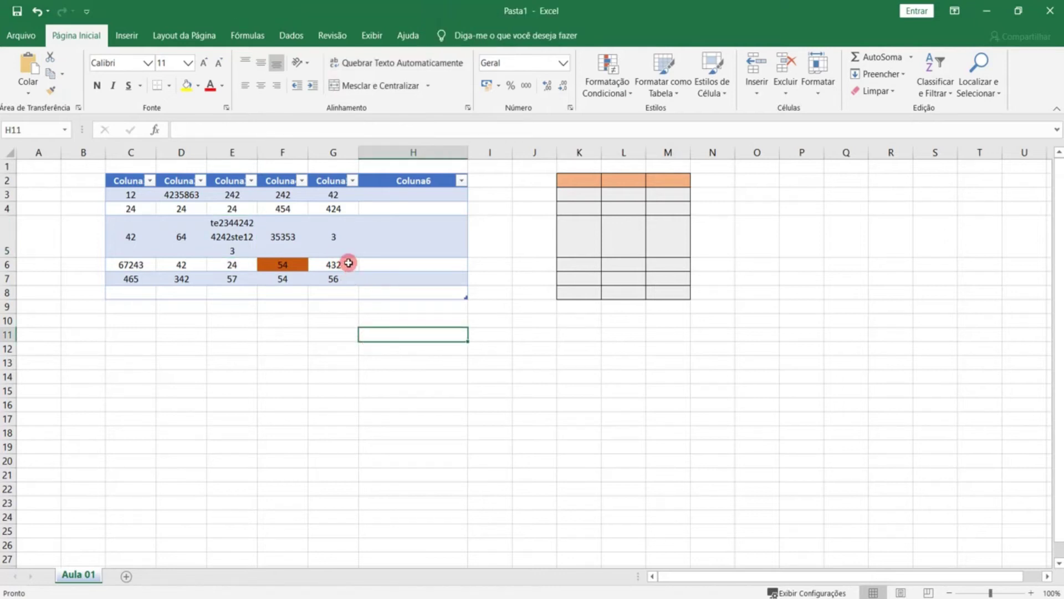
Step: Examine the Mesclar e Centralizar options and their availability for cells F6:G6 and G5:H5 inside the table
left_click(428, 86)
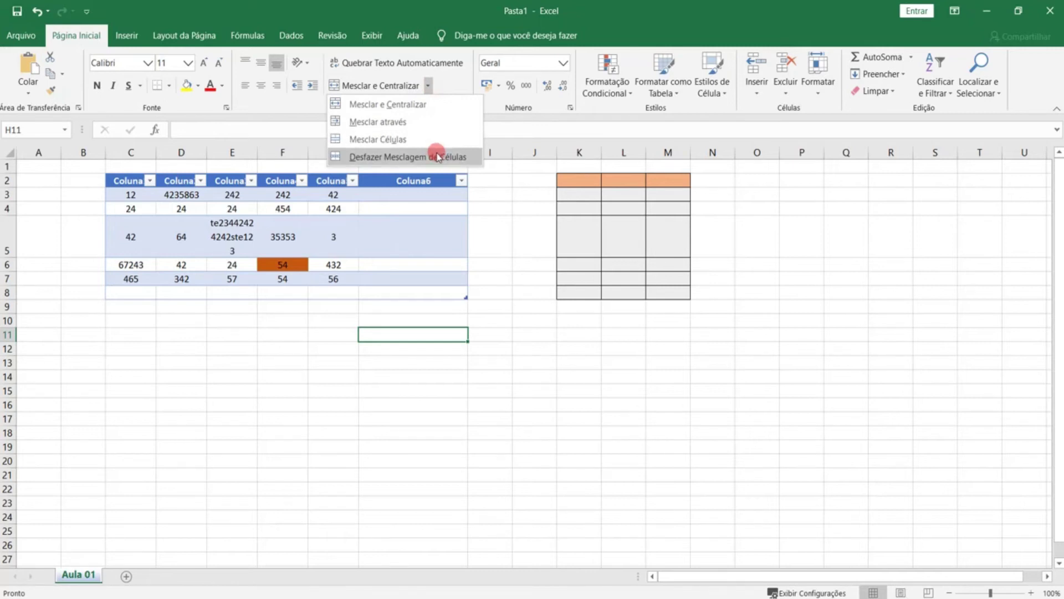
left_click(410, 326)
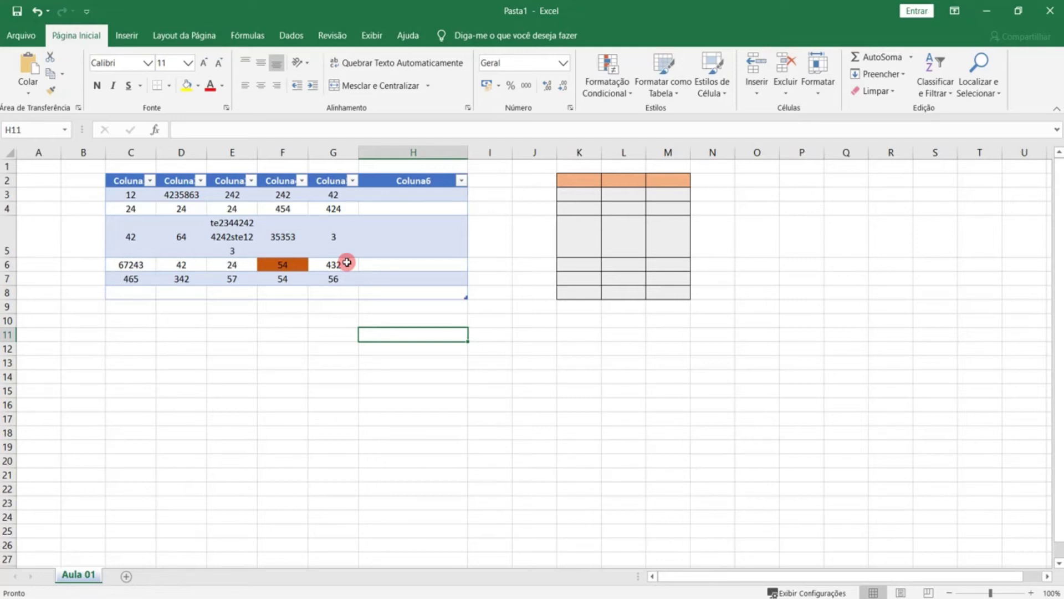
left_click_drag(347, 262, 299, 262)
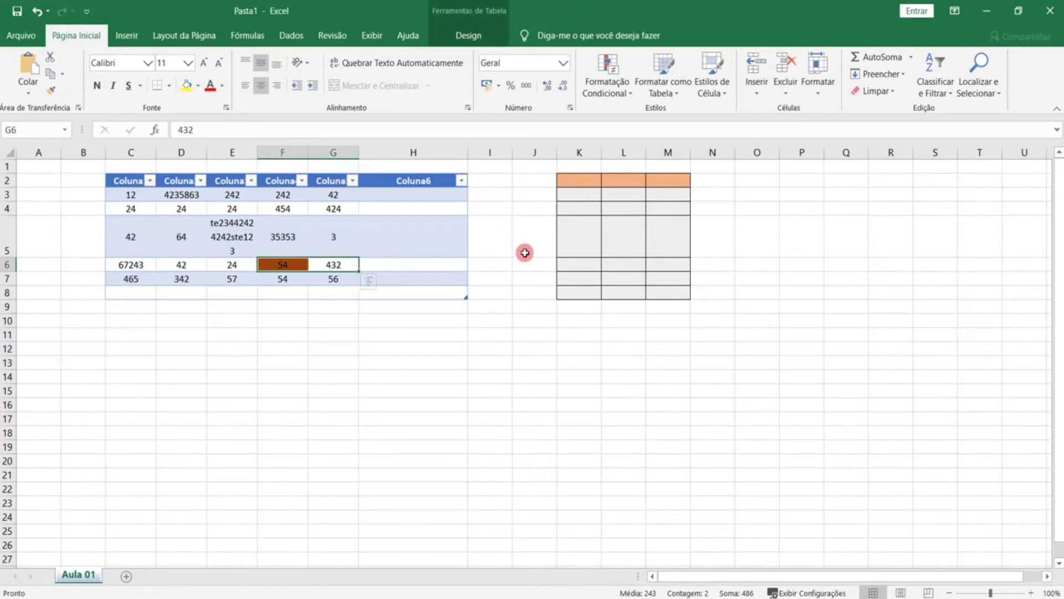
left_click_drag(351, 224, 384, 235)
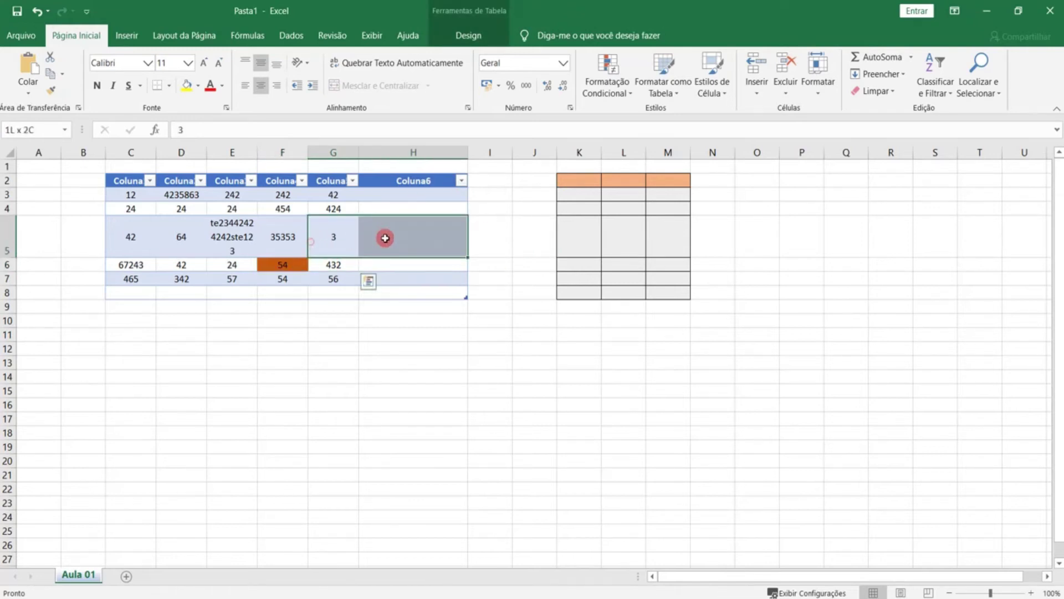
Step: Enter 1 in cell F12 and 2 in cell G12 below the table
left_click(429, 324)
left_click(286, 346)
left_click_drag(286, 346, 383, 353)
left_click(377, 358)
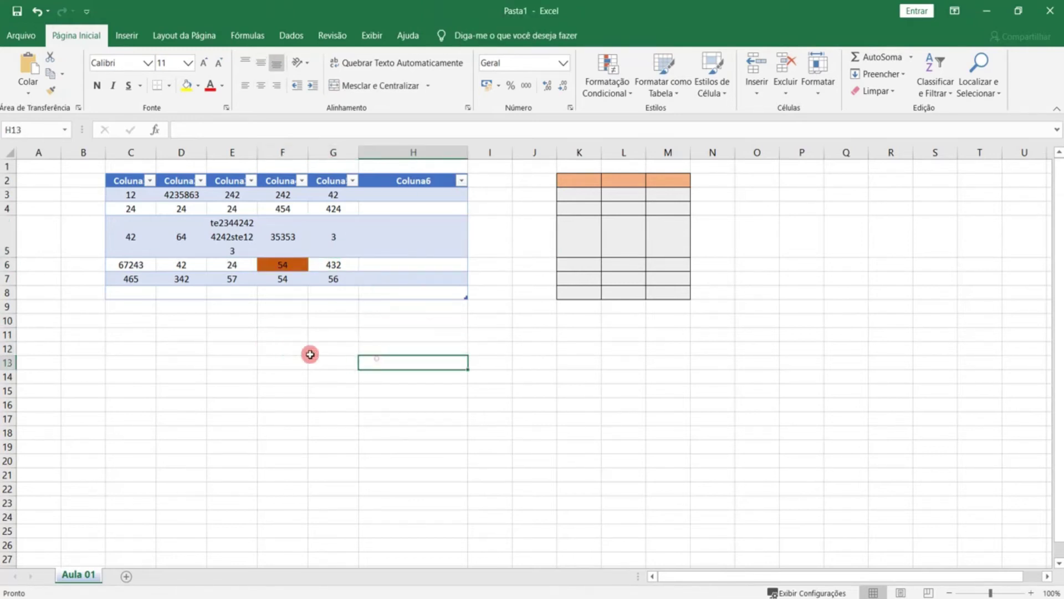
left_click(291, 351)
type("1")
left_click(343, 349)
type("2")
left_click(390, 359)
left_click_drag(349, 348, 304, 347)
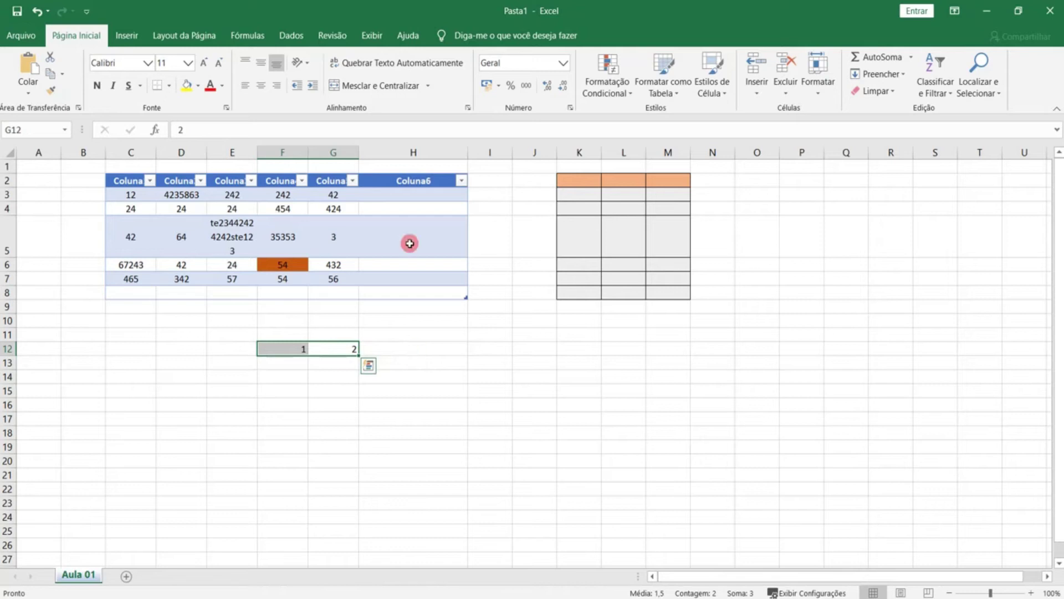
left_click(429, 86)
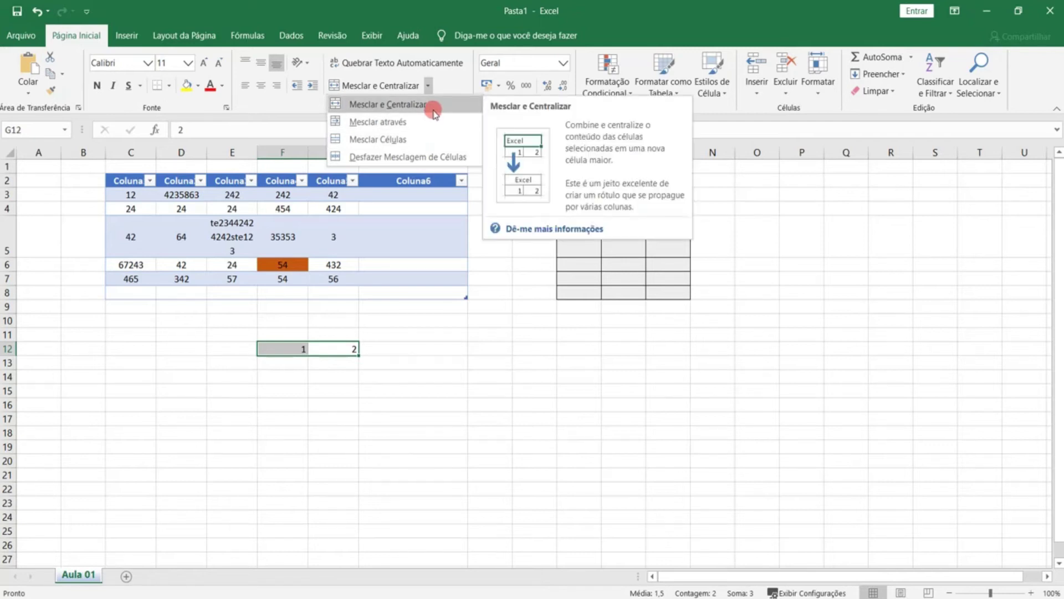
left_click(394, 85)
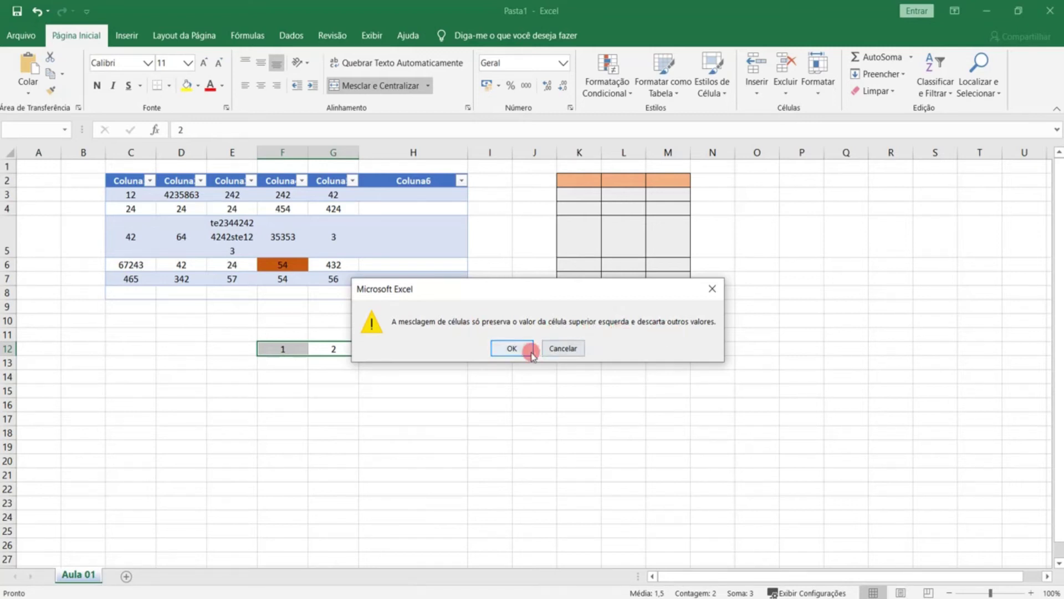
left_click(561, 350)
left_click(375, 349)
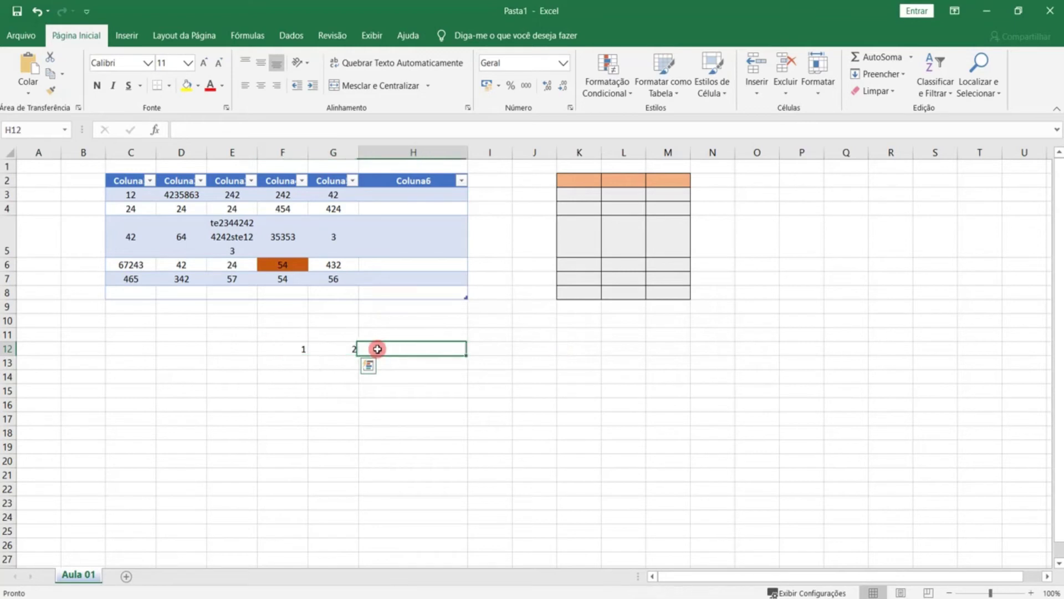
Step: Merge and center cells F12:G12, accepting that only the value of F12 is kept
left_click_drag(304, 344, 322, 345)
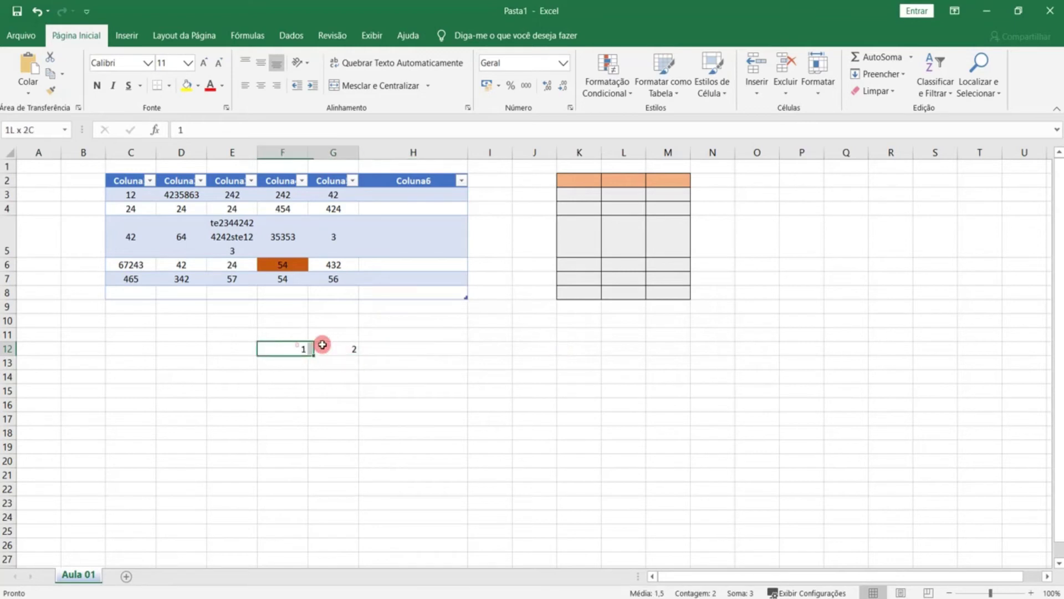
left_click(385, 86)
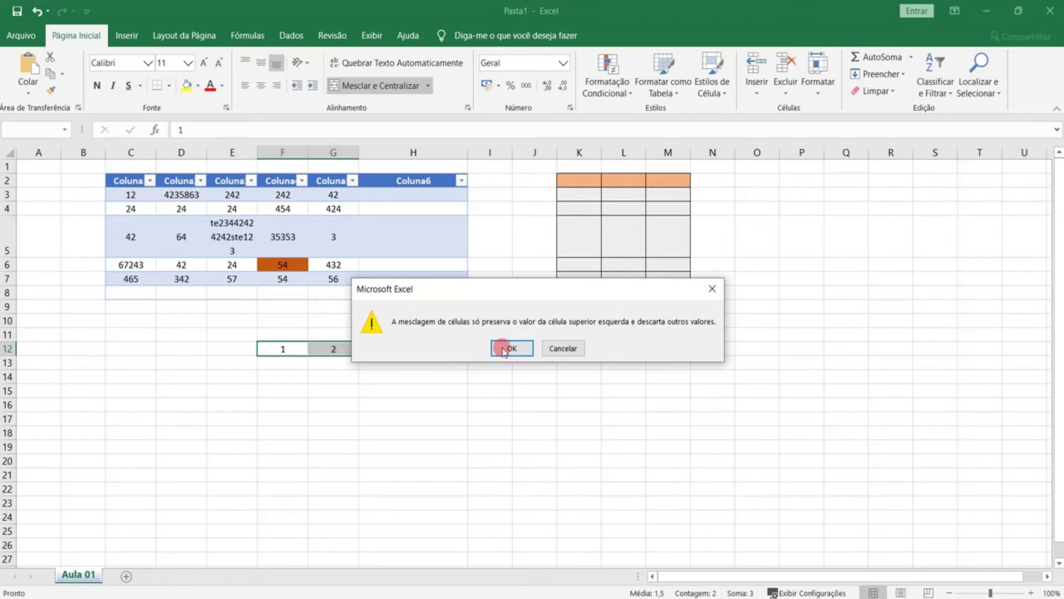
left_click(509, 347)
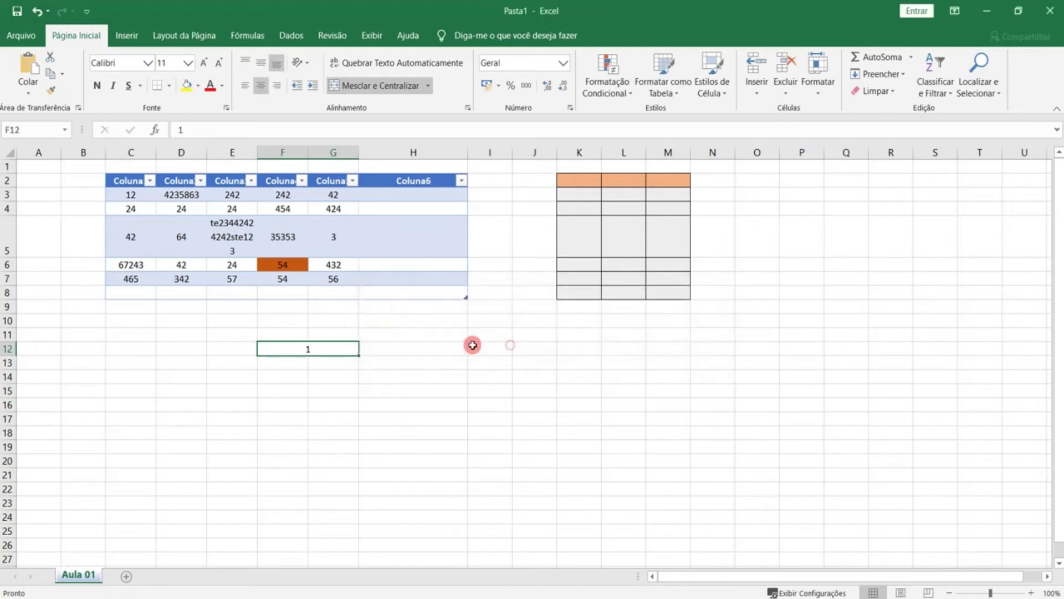
Step: Select the merged cell F12:G12 and empty cells around it to examine how it behaves as a single cell
left_click(407, 347)
left_click(286, 353)
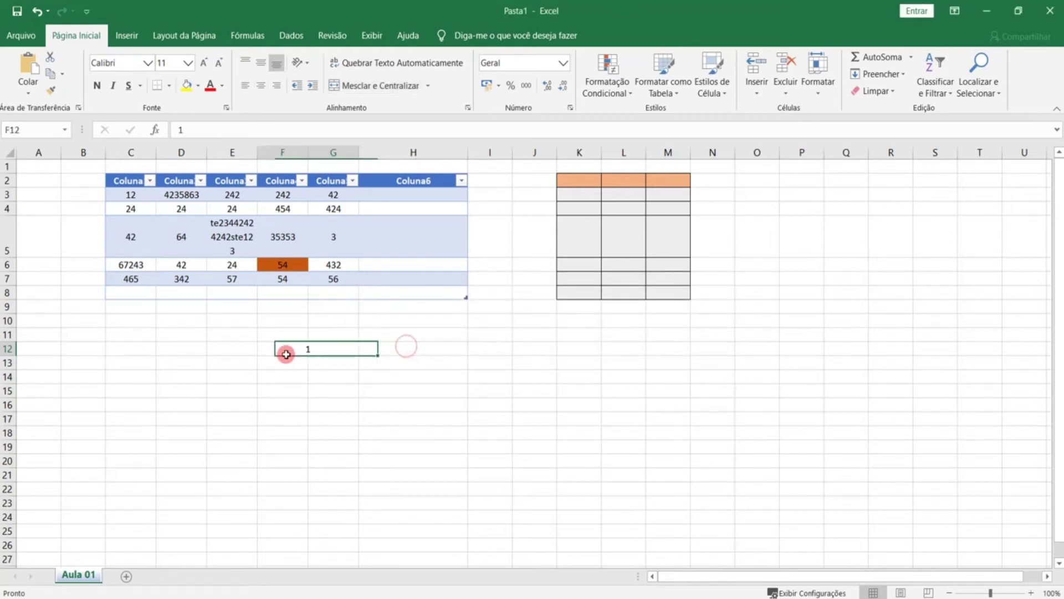
left_click_drag(331, 363, 318, 371)
left_click(323, 352)
left_click(447, 360)
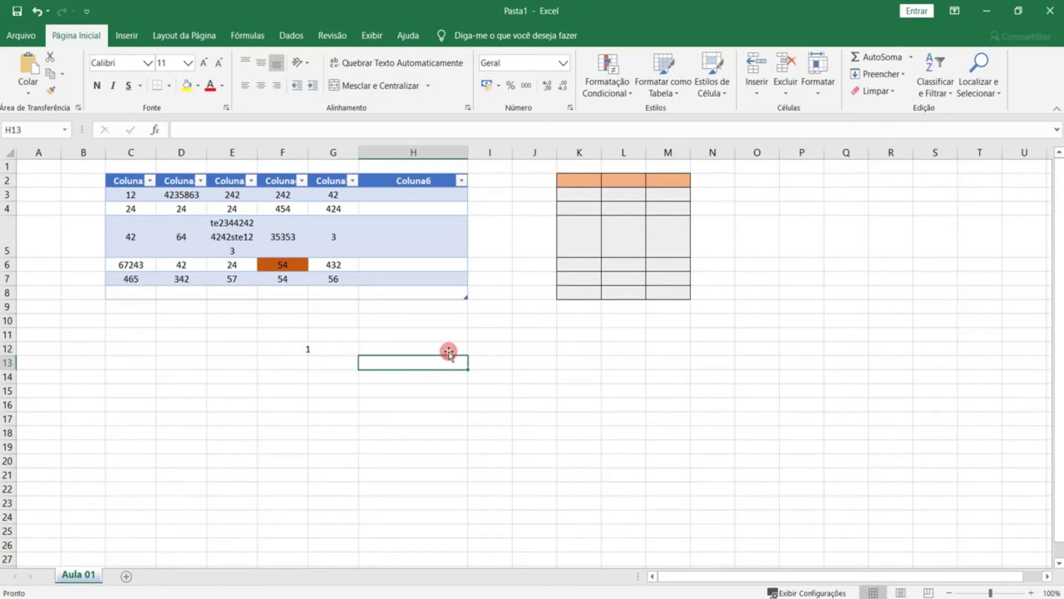
left_click(303, 350)
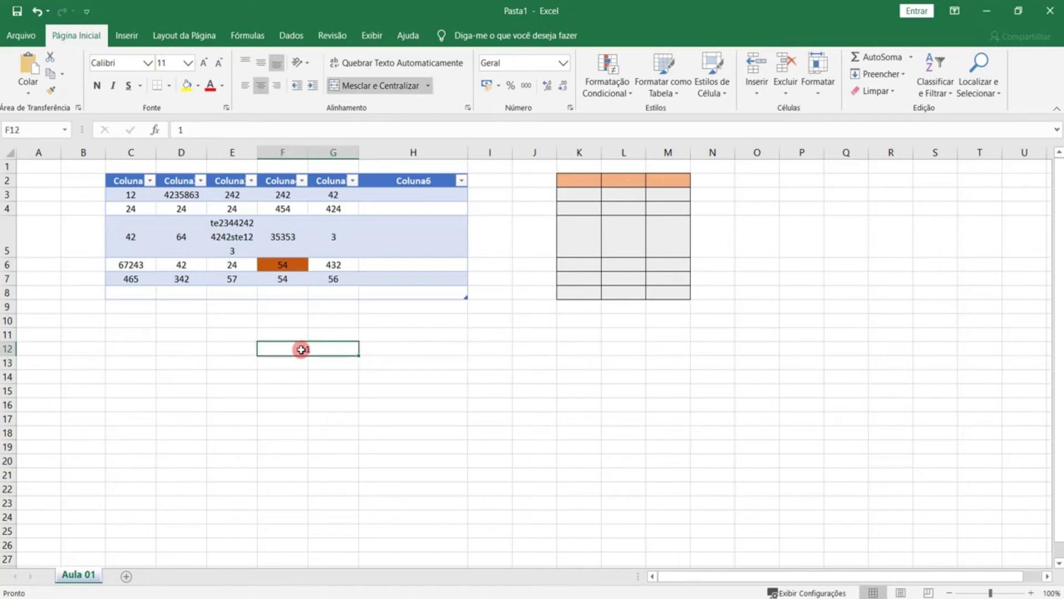
left_click(403, 335)
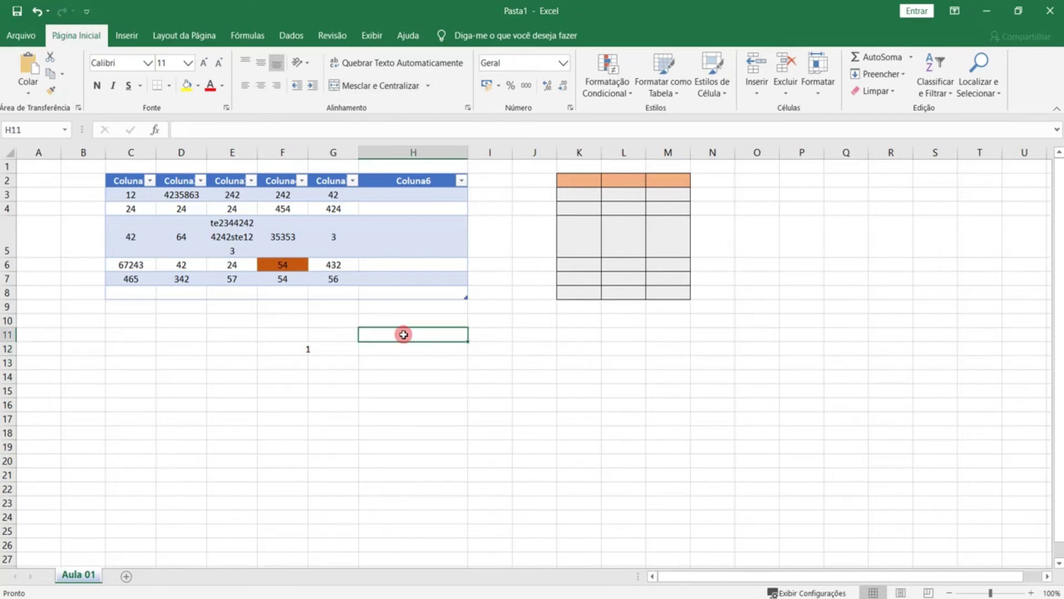
Step: Undo the merge of F12:G12 and merge and center both cells again, accepting that only the value of F12 is kept
left_click(37, 12)
left_click(376, 332)
left_click_drag(297, 347, 346, 349)
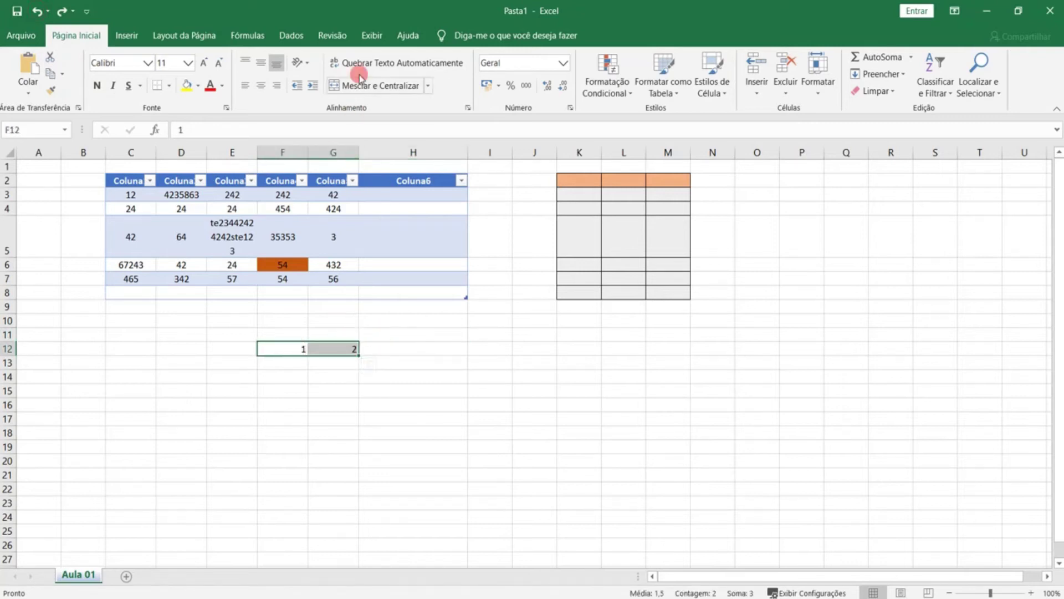
left_click(375, 86)
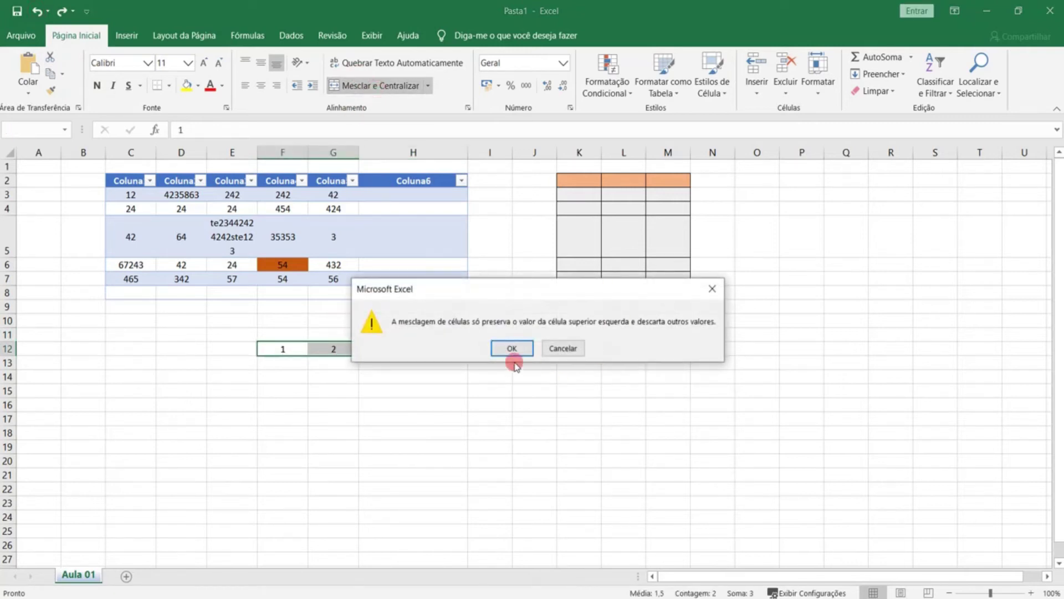
left_click(513, 348)
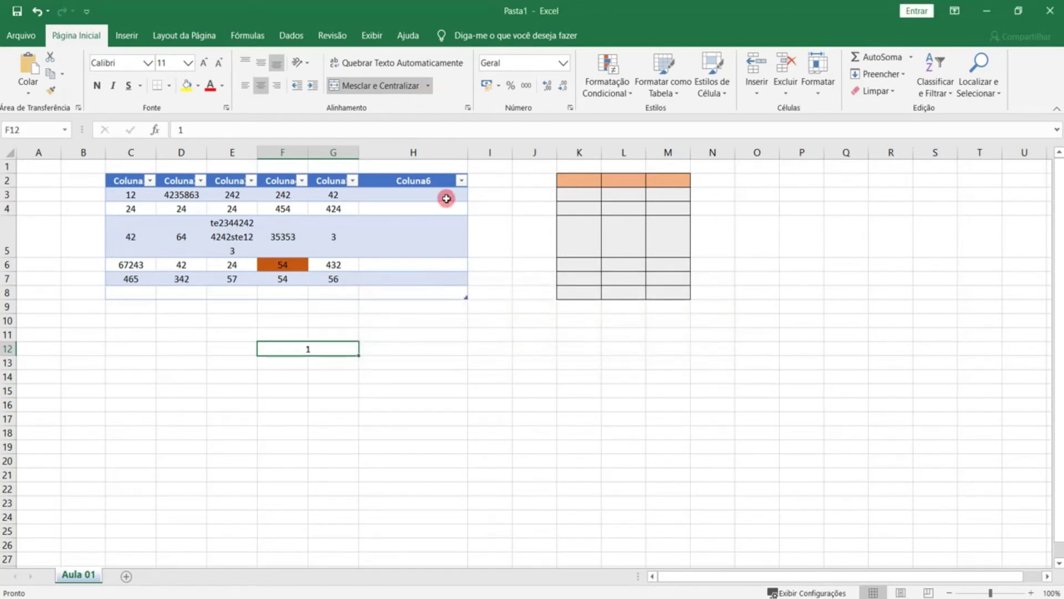
Step: Split the merged cell F12:G12 back into separate cells with Desfazer Mesclagem de Células
left_click(428, 85)
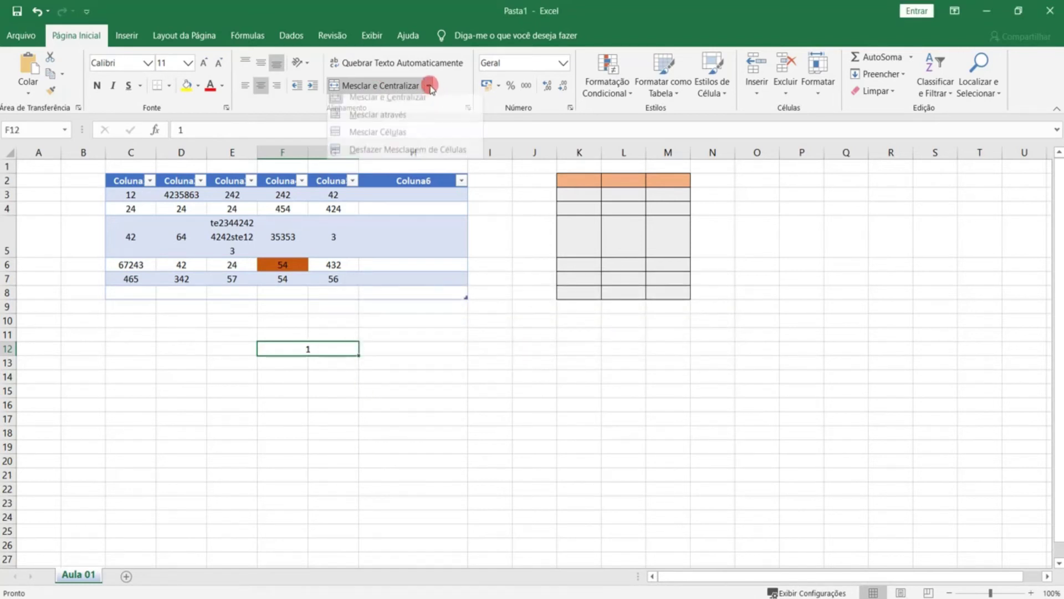
left_click(441, 158)
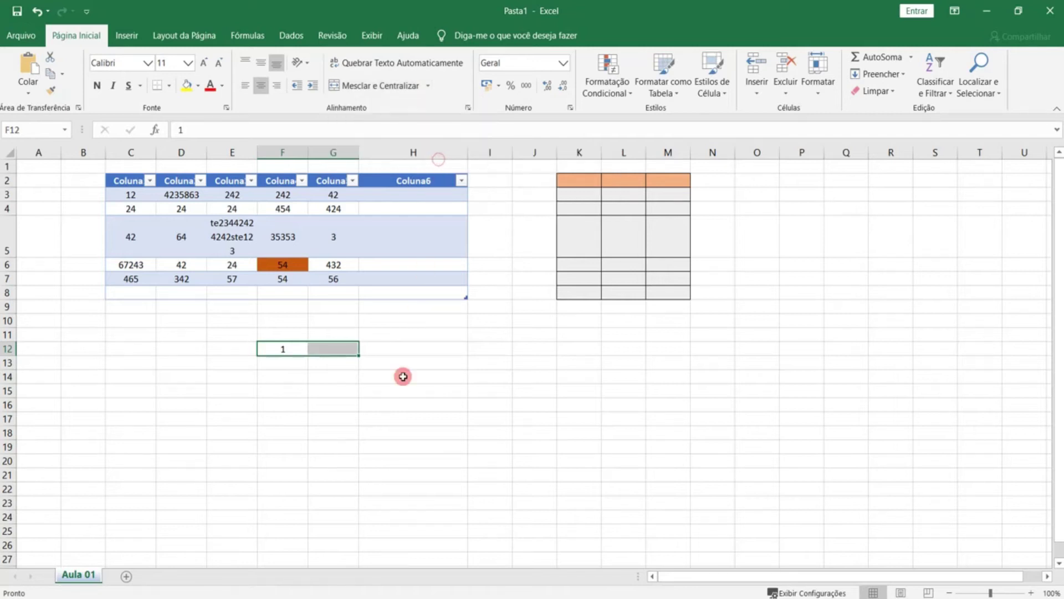
left_click(401, 390)
Step: Merge and center F12:G12 again and unmerge the cells with Desfazer Mesclagem de Células
left_click_drag(348, 349, 271, 349)
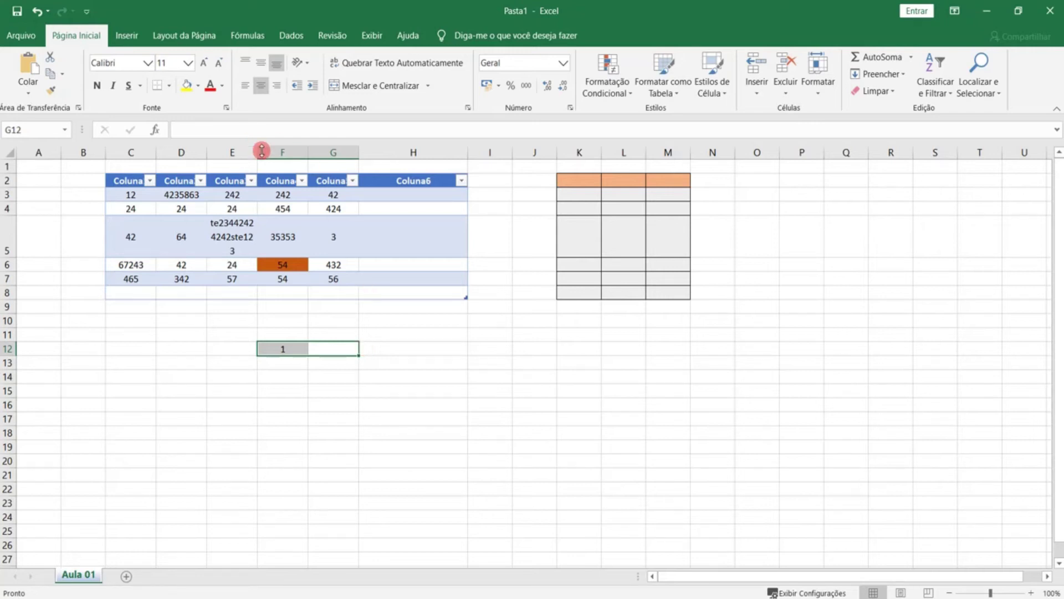
left_click(353, 85)
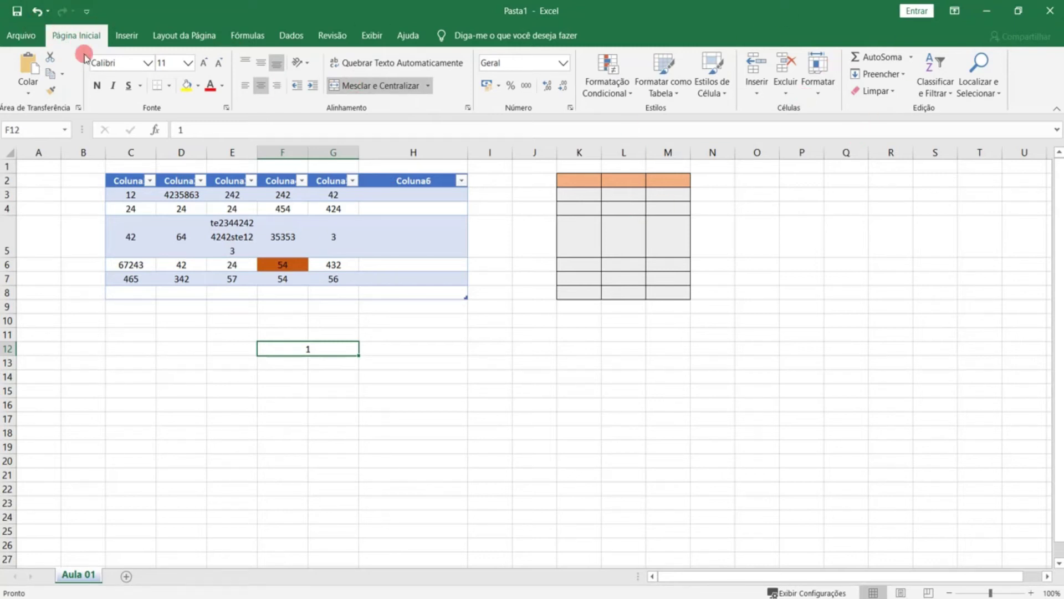
left_click(426, 86)
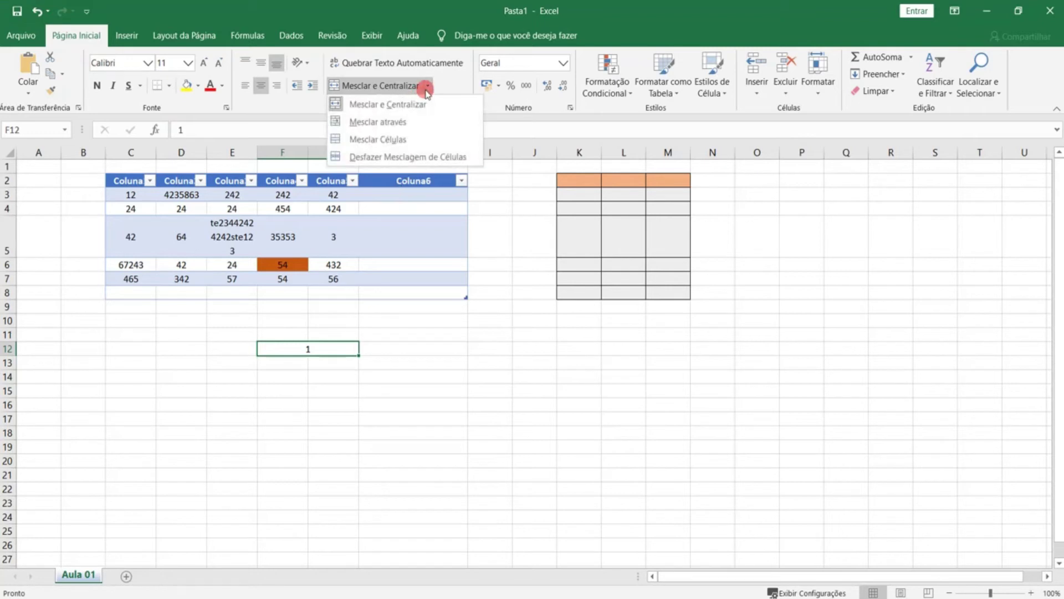
left_click(432, 157)
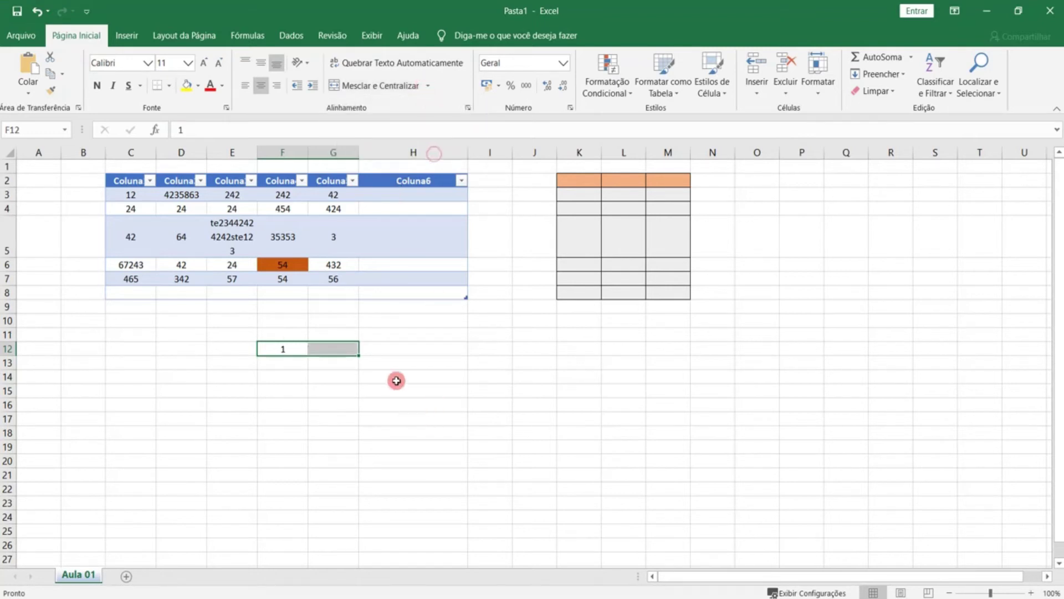
Step: Select cells F12:G12 below the table and apply Mesclar e Centralizar to them once more
left_click_drag(299, 350, 321, 351)
left_click(337, 349)
left_click(280, 316)
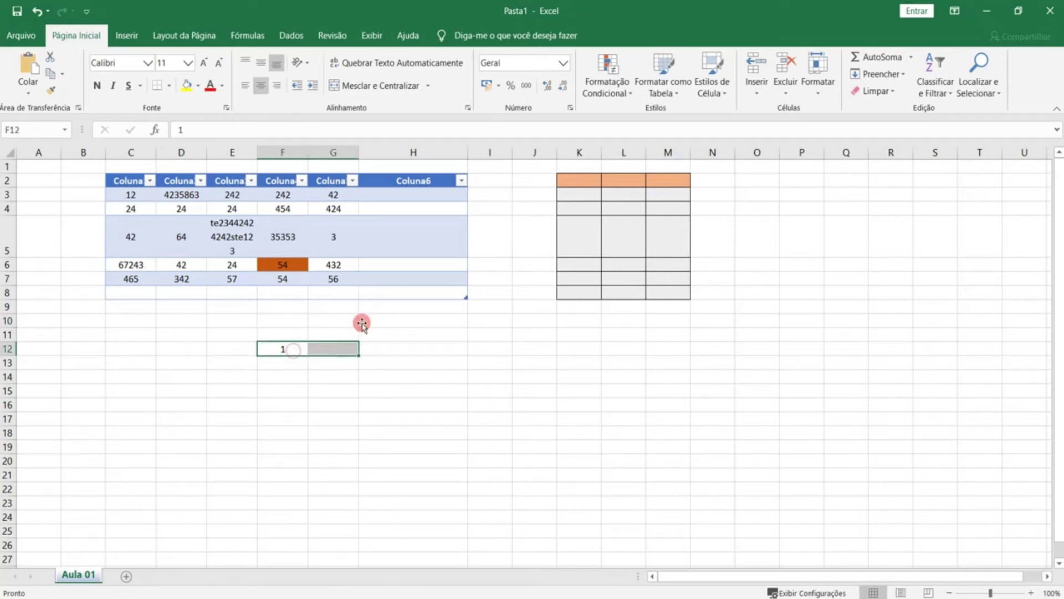
left_click(368, 86)
left_click(392, 323)
left_click(327, 351)
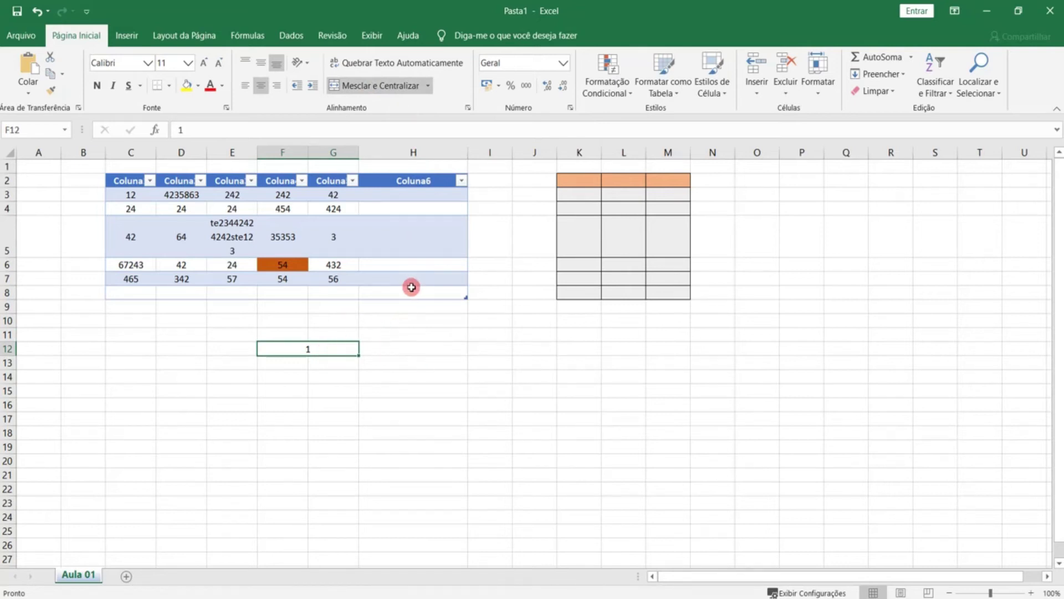
Step: Check the content of the merged cell F12:G12 and clear its value
double_click(333, 348)
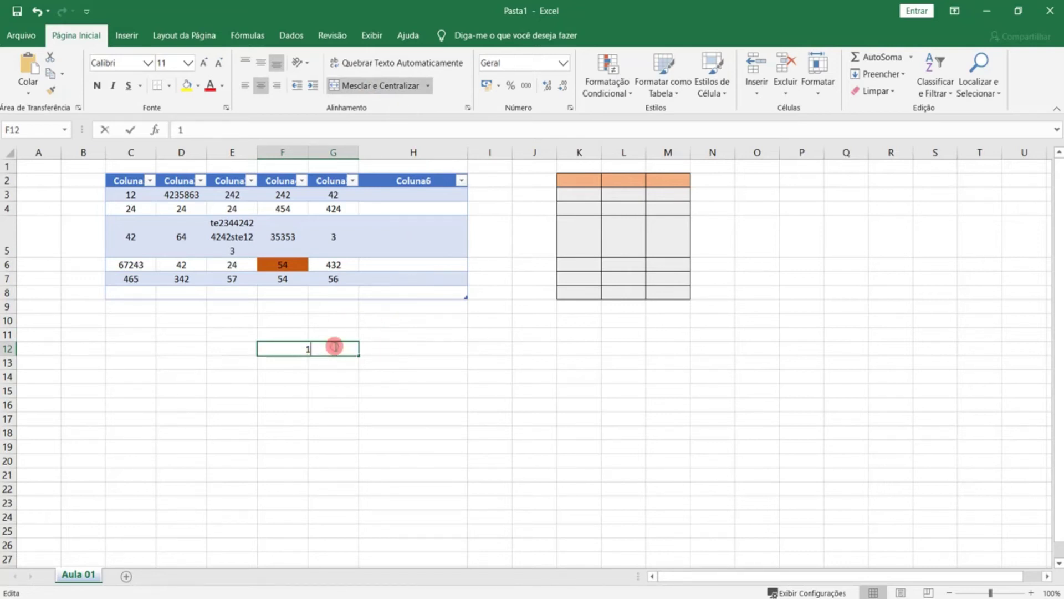
left_click(454, 319)
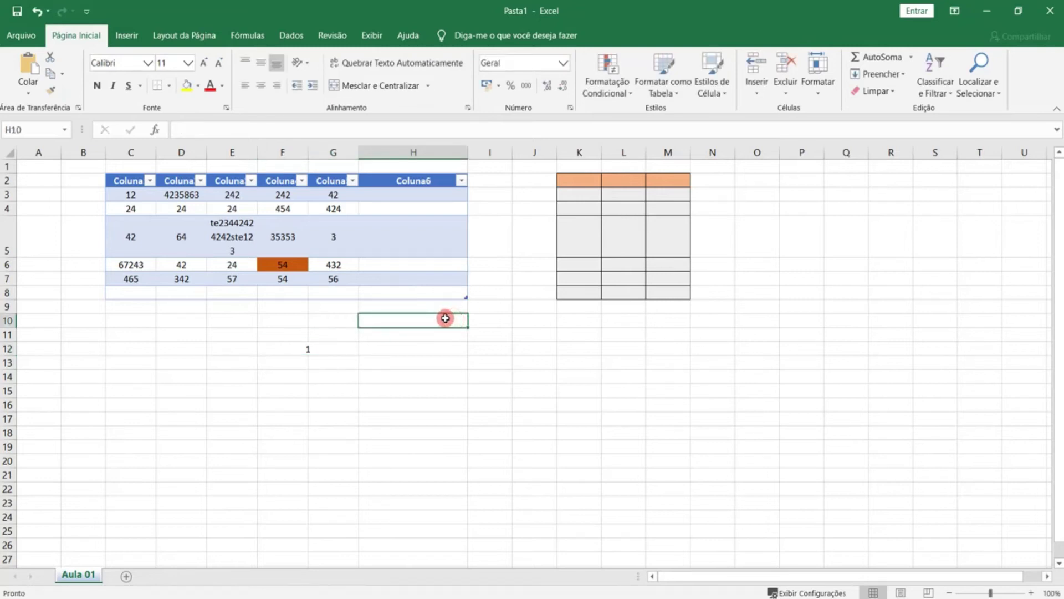
left_click(338, 351)
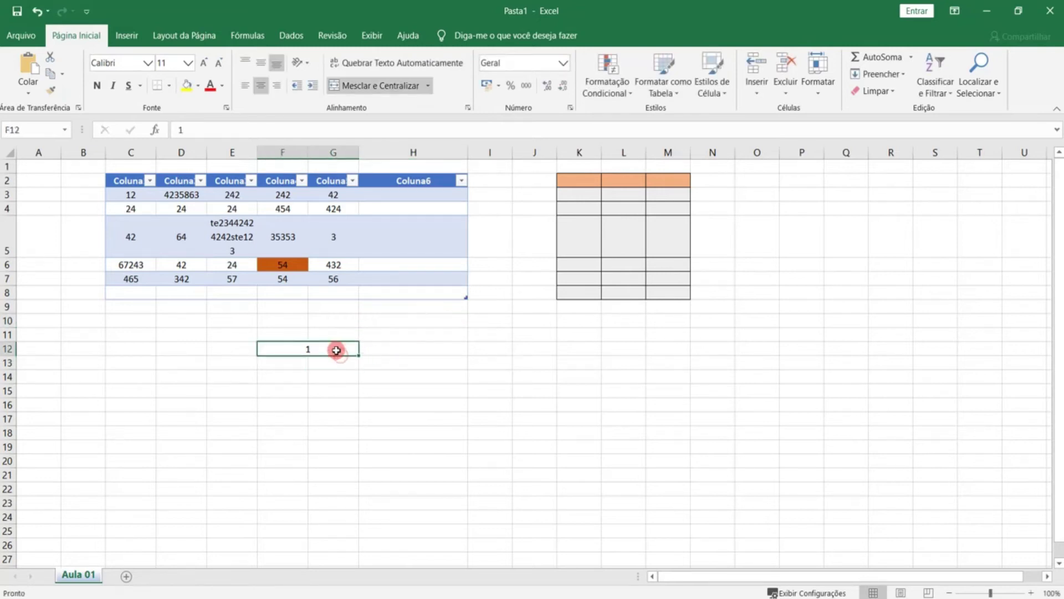
key("Delete")
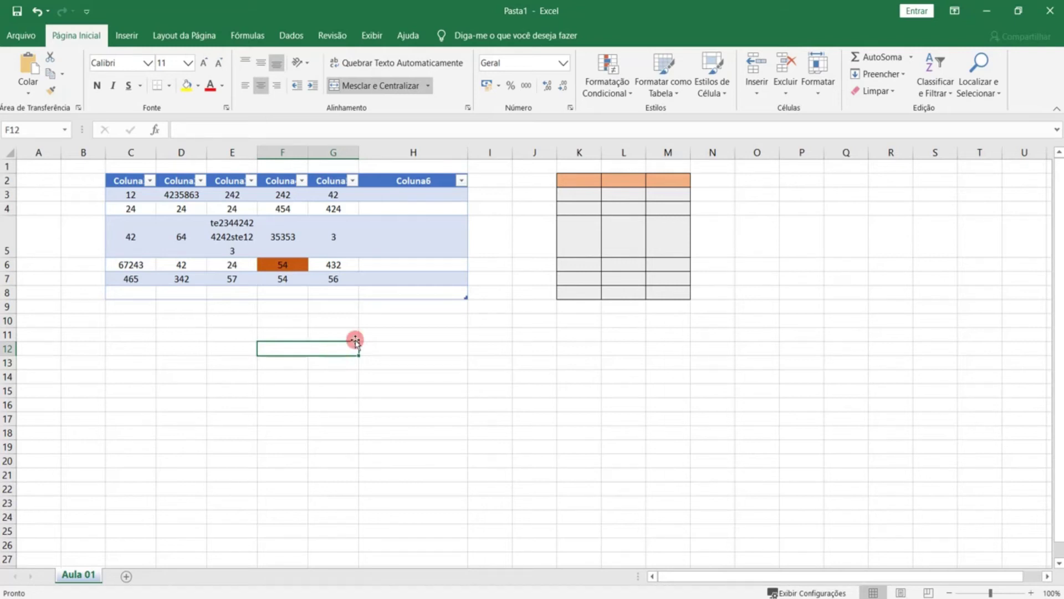
left_click(433, 336)
left_click(299, 346)
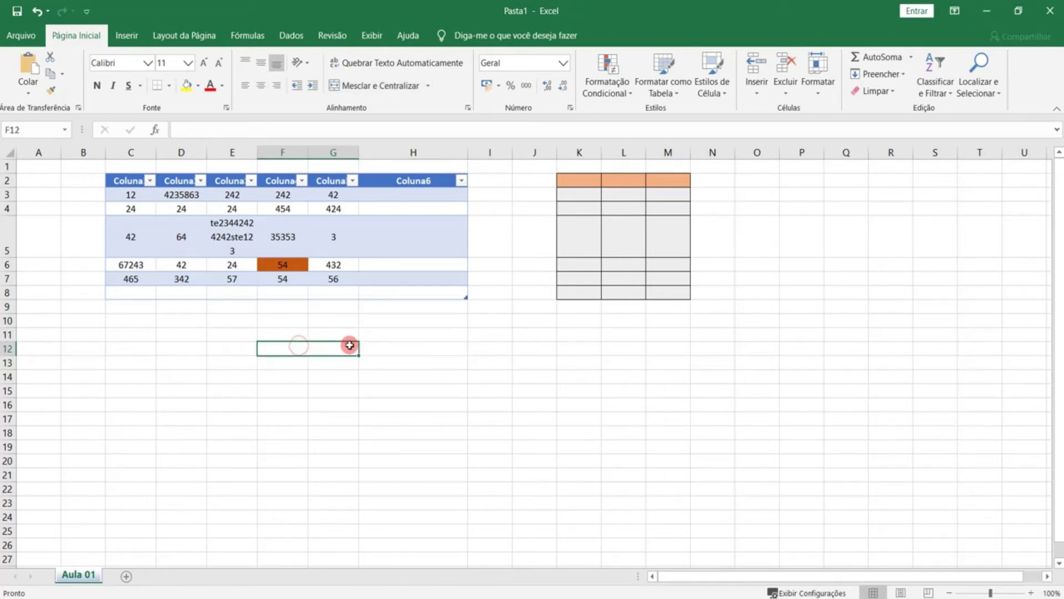
Step: Compare the selection of the empty merged cell F12:G12 with the individual cells beside it and in row 11
left_click(243, 349)
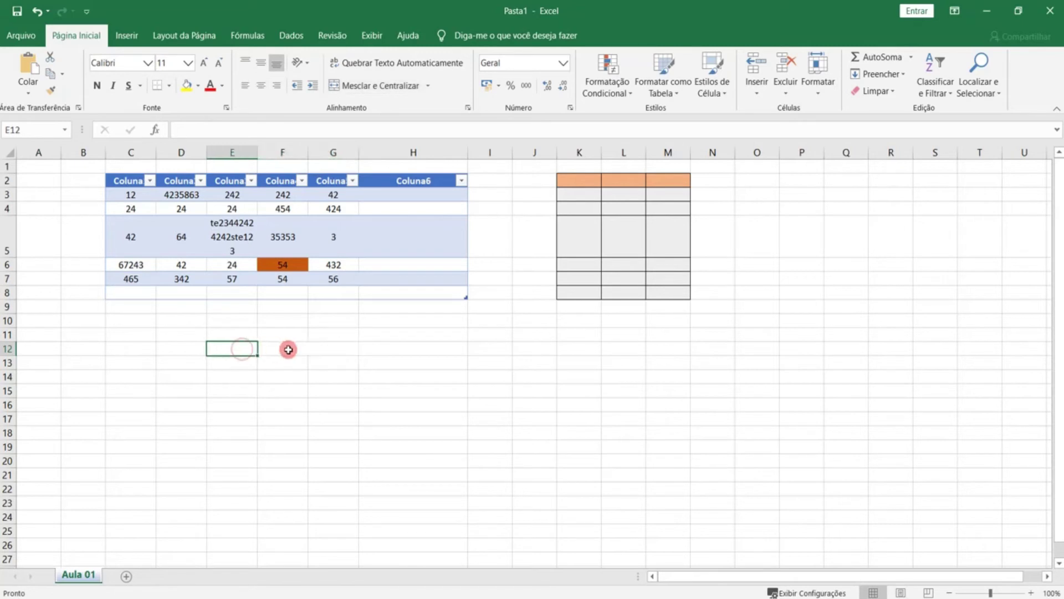
left_click(373, 350)
left_click(344, 356)
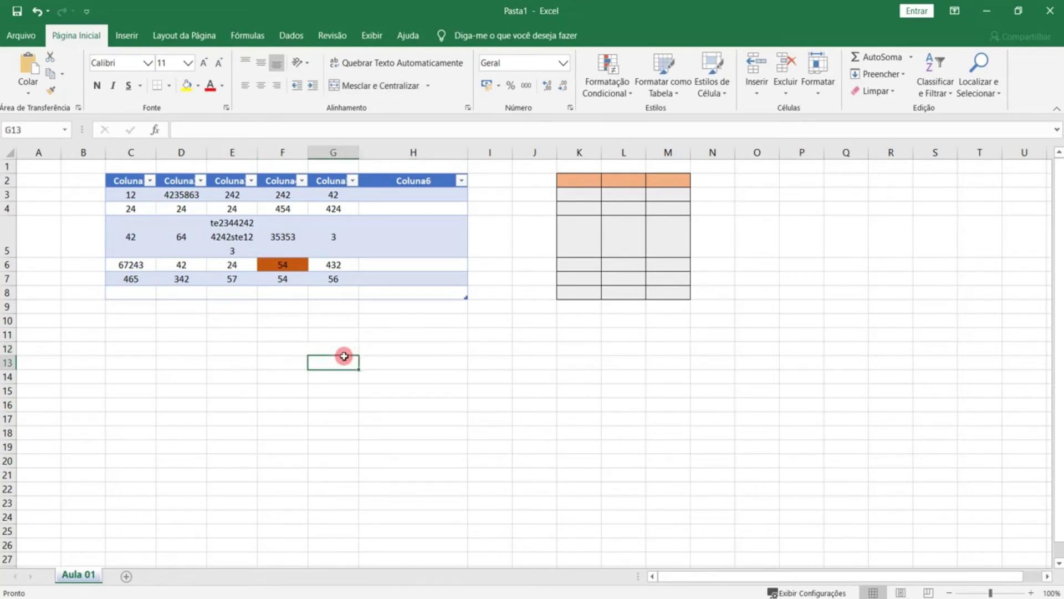
left_click(326, 334)
left_click(296, 333)
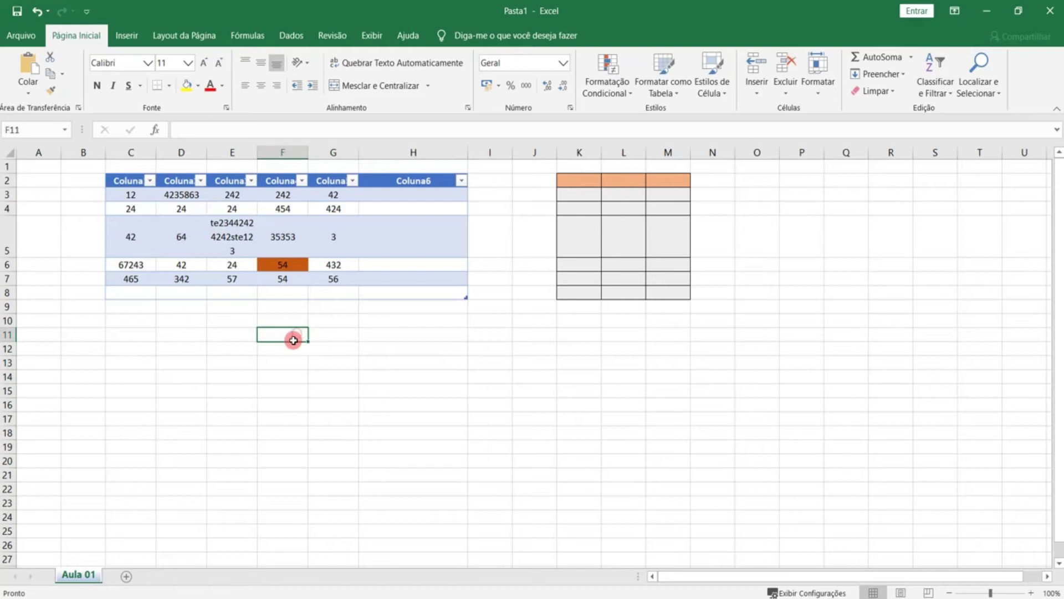
left_click(385, 333)
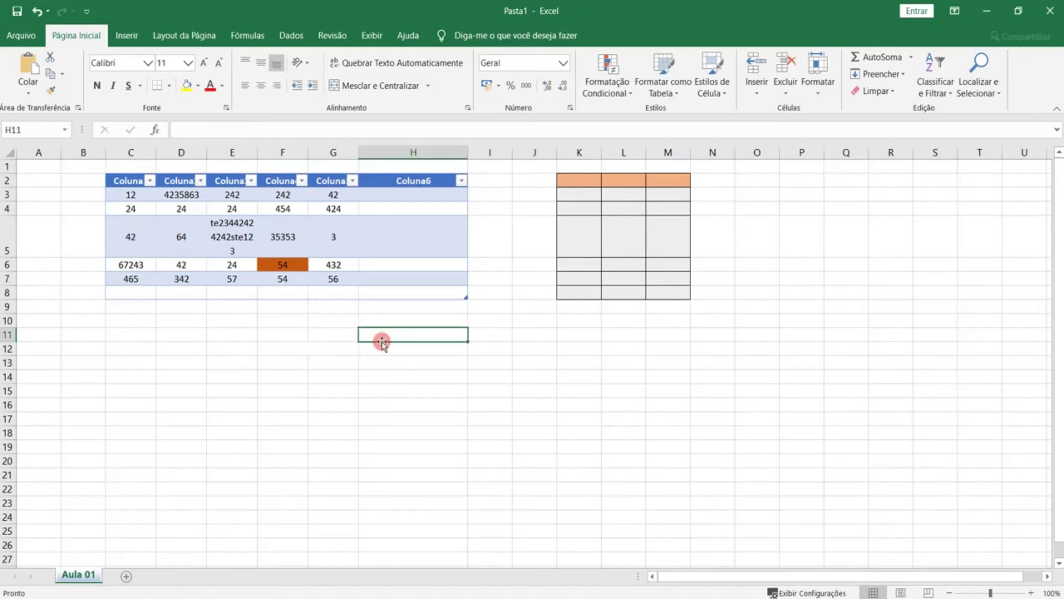
left_click(322, 332)
left_click_drag(322, 332, 347, 347)
left_click(403, 350)
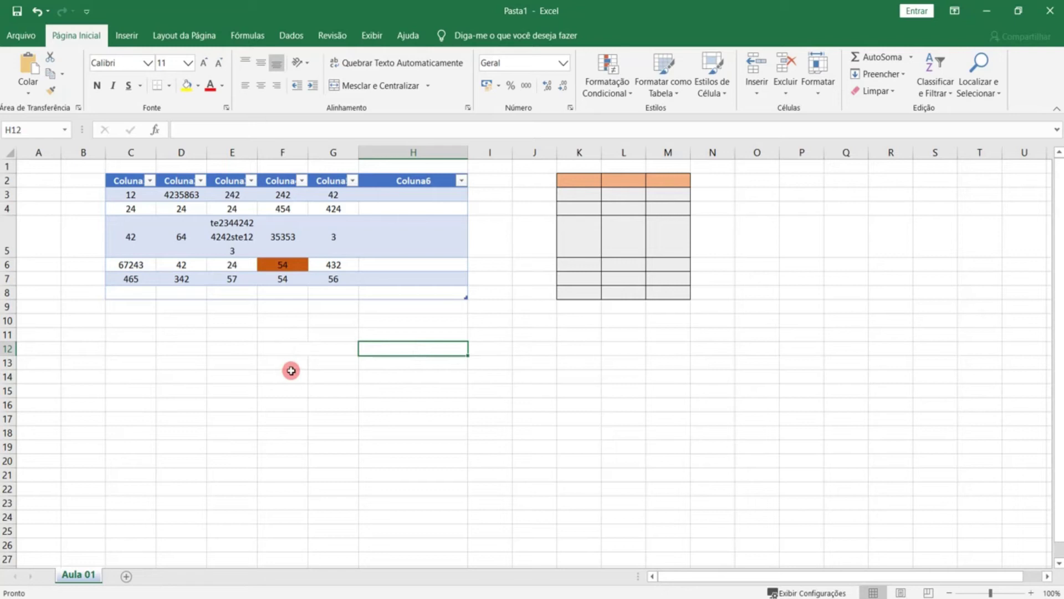
left_click(246, 346)
left_click(244, 332)
left_click(287, 332)
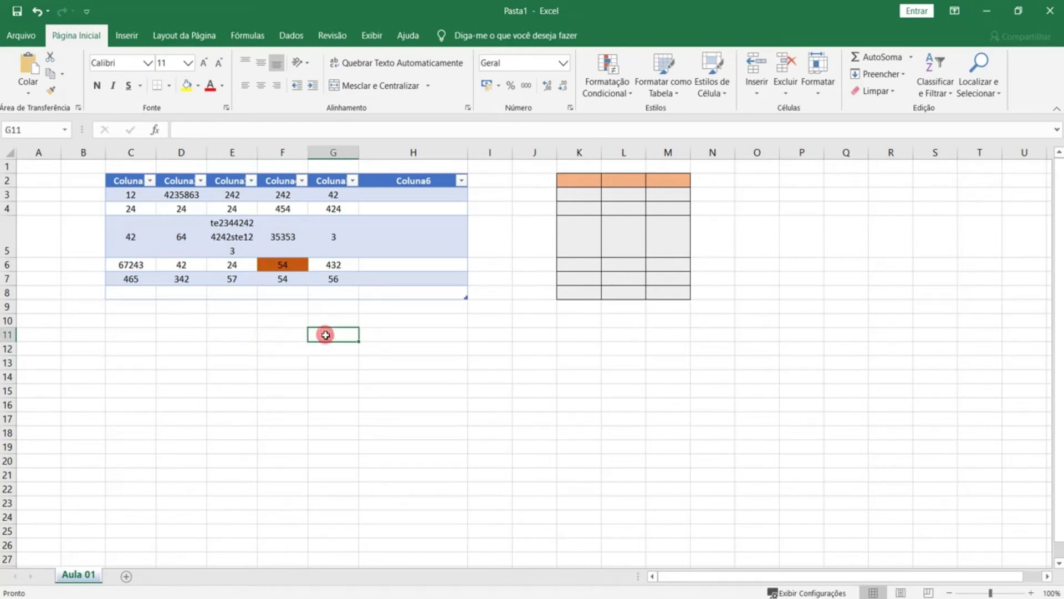
left_click(363, 333)
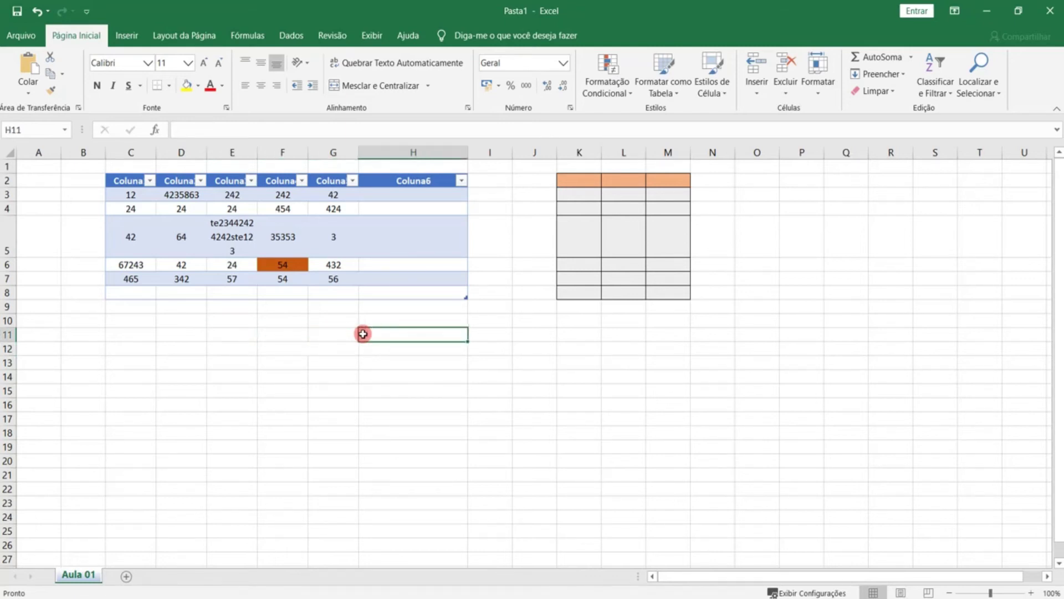
left_click(247, 349)
left_click(291, 348)
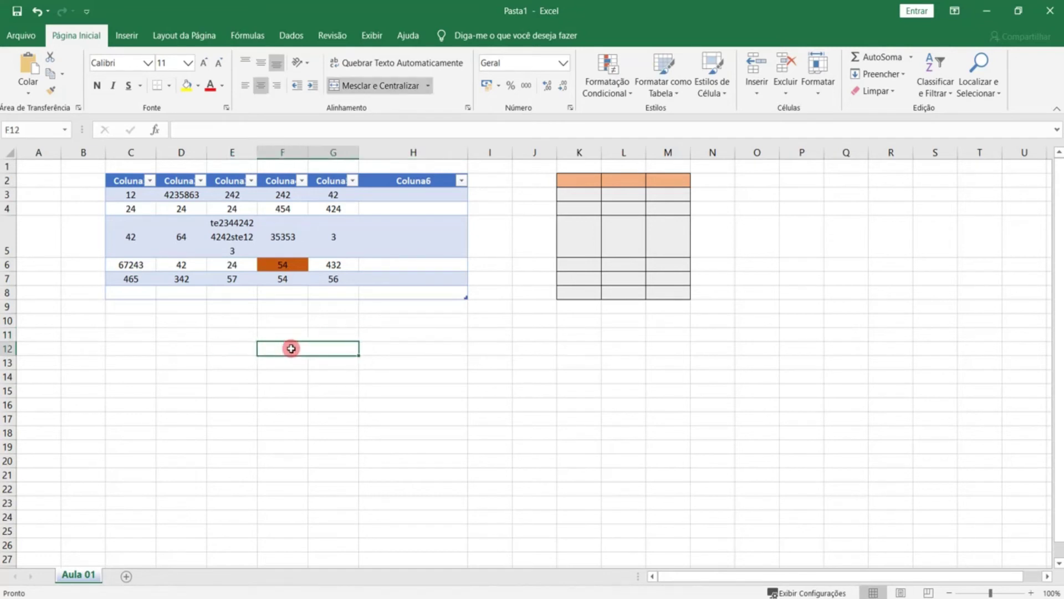
left_click(370, 350)
left_click(378, 336)
left_click(342, 335)
left_click(343, 347)
left_click(334, 346)
left_click(295, 334)
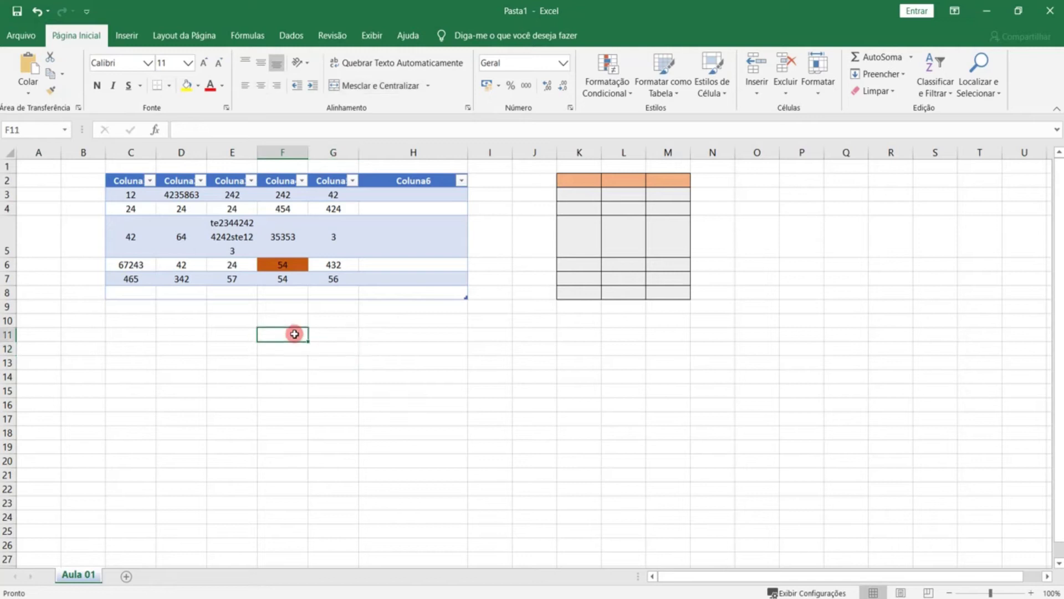
left_click(329, 333)
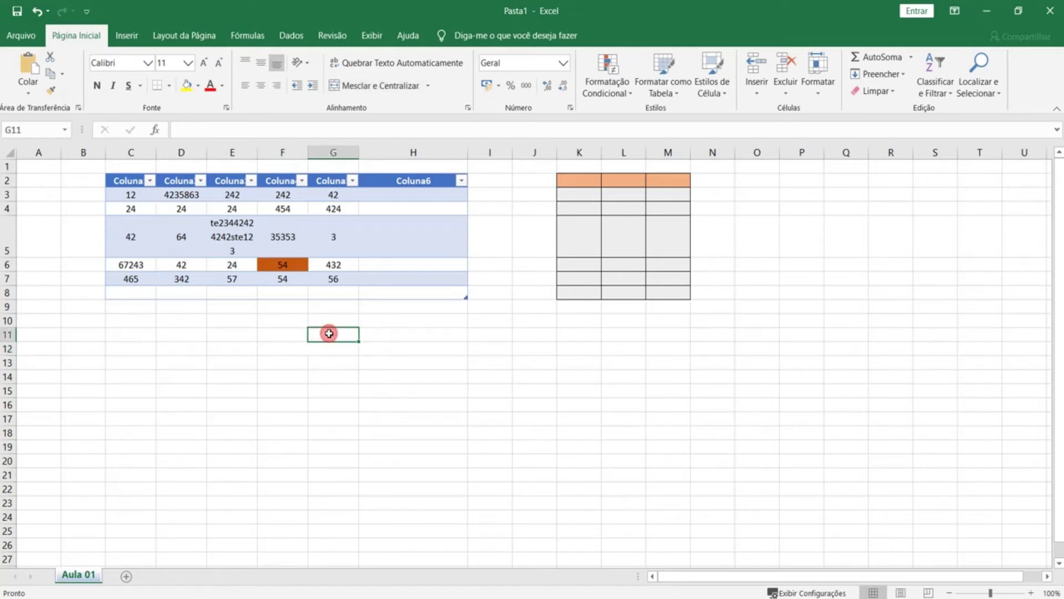
left_click(294, 350)
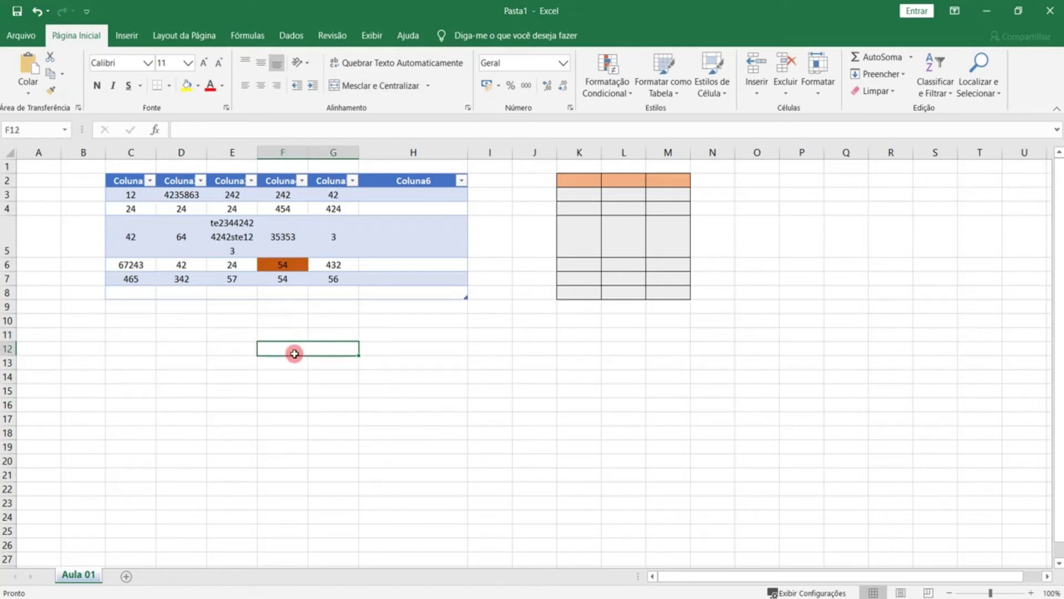
left_click(363, 348)
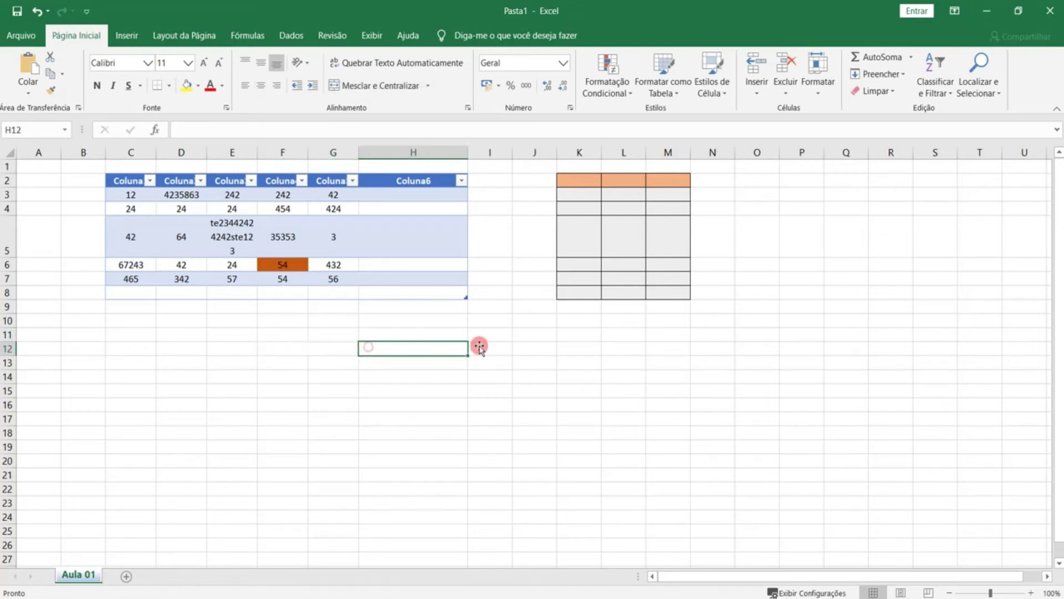
left_click(302, 344)
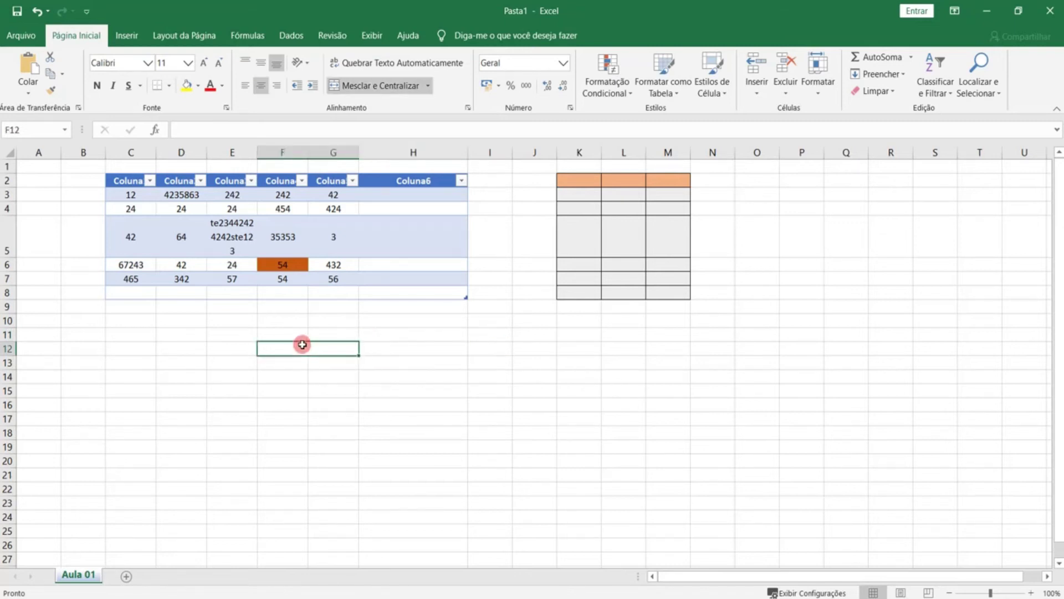
left_click(336, 333)
left_click(334, 347)
Step: Undo the clearing of the value and the last merge of cells F12:G12
left_click(36, 11)
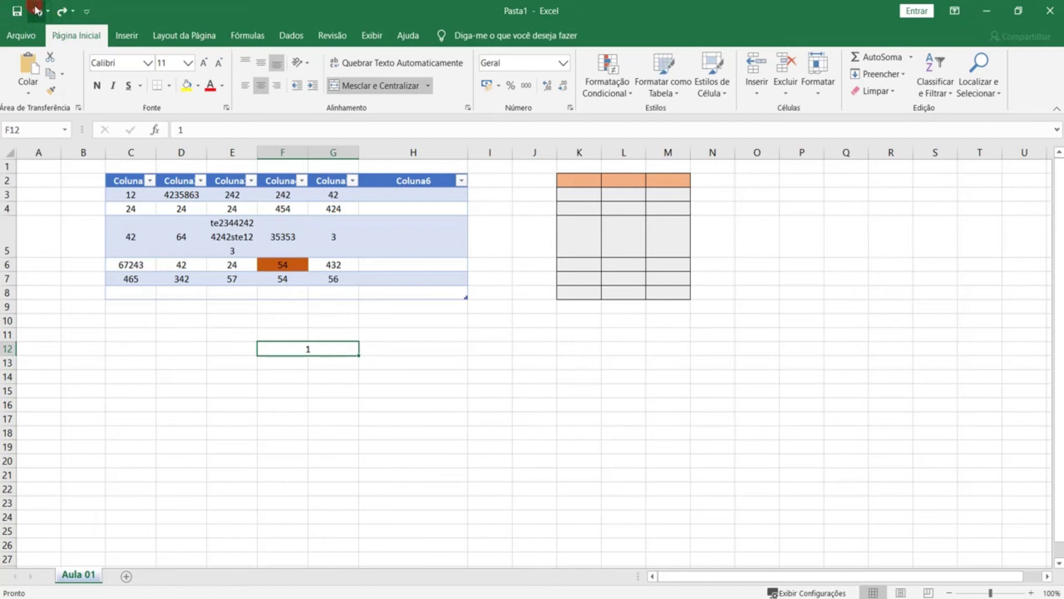
left_click(36, 11)
left_click(341, 333)
left_click(332, 348)
left_click(329, 333)
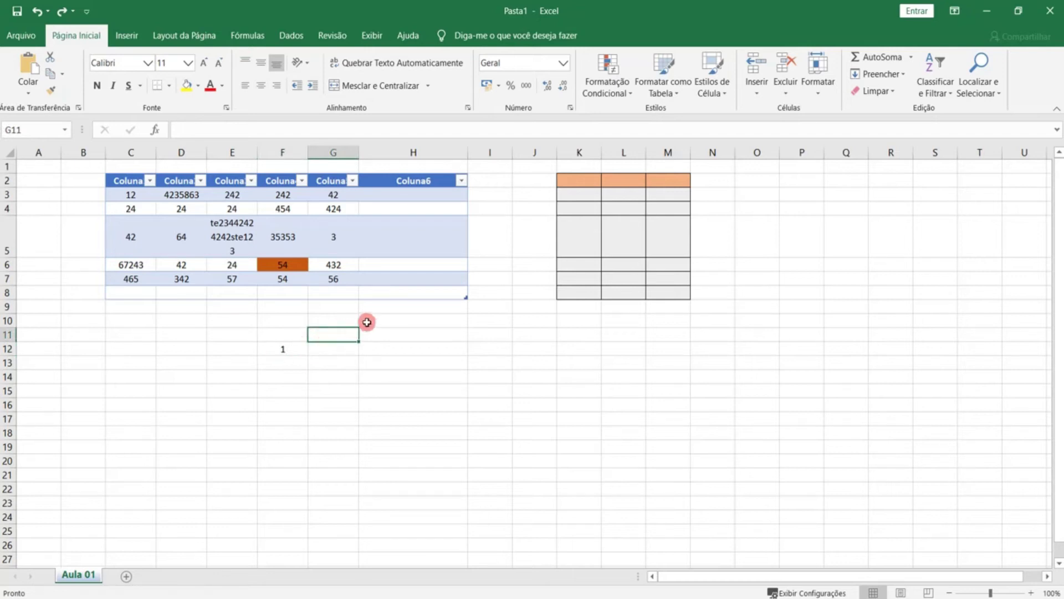
left_click(304, 349)
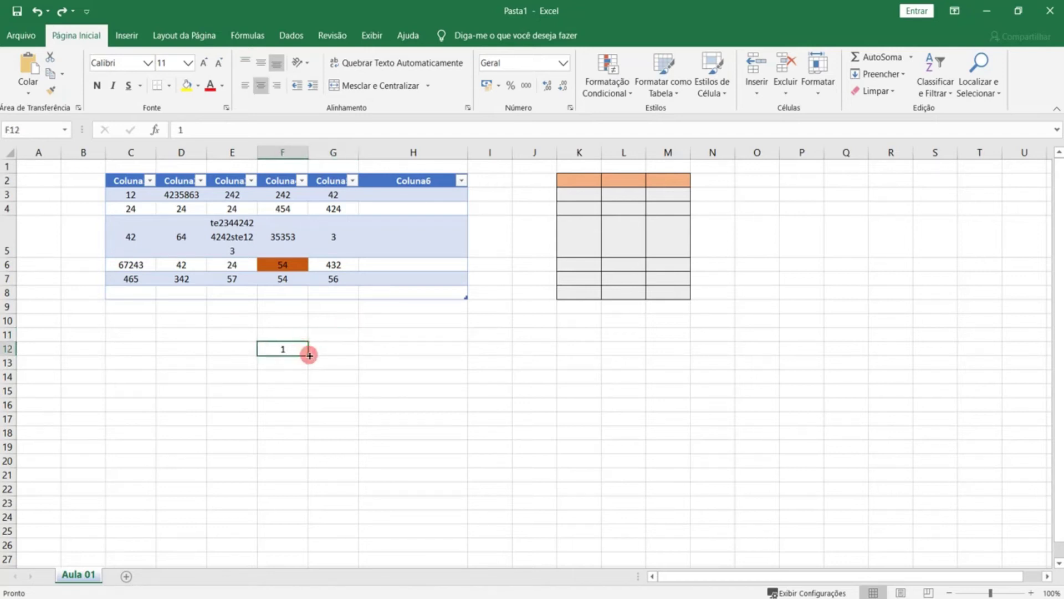
mouse_move(308, 354)
left_mouse_down()
mouse_move(316, 414)
mouse_move(312, 339)
left_mouse_up()
left_click(318, 338)
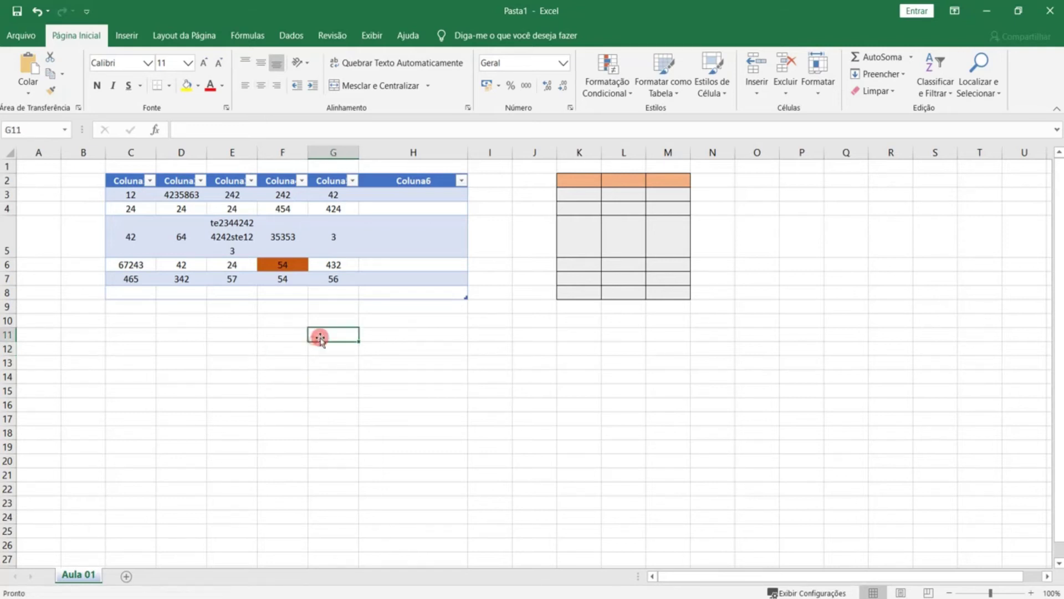
left_click(296, 346)
left_click(337, 335)
Step: Fill the value 1 from cell F12 down through F22 with the fill handle
left_click(299, 349)
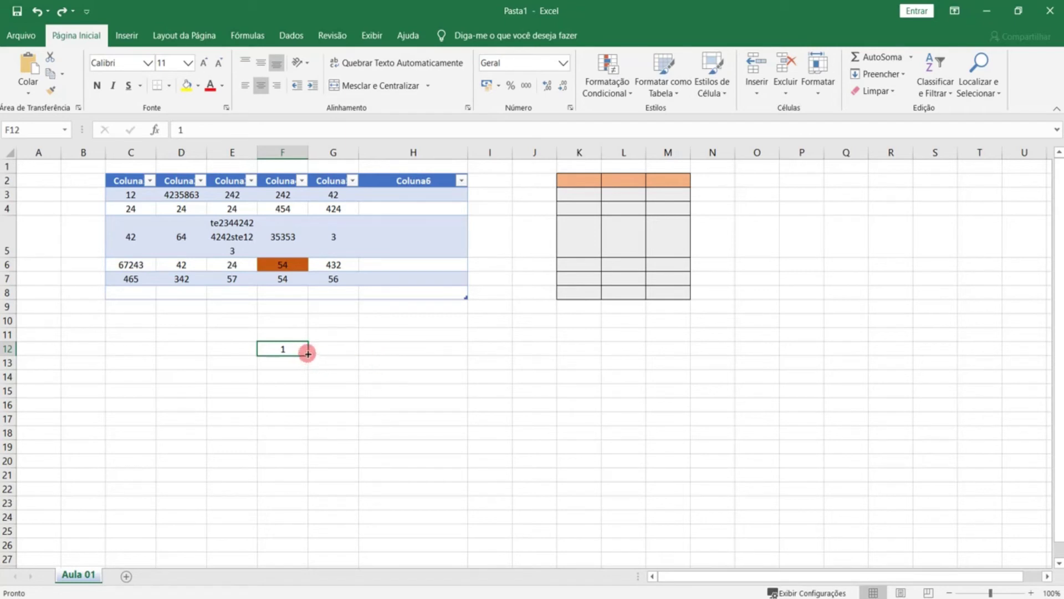
left_click_drag(308, 354, 314, 434)
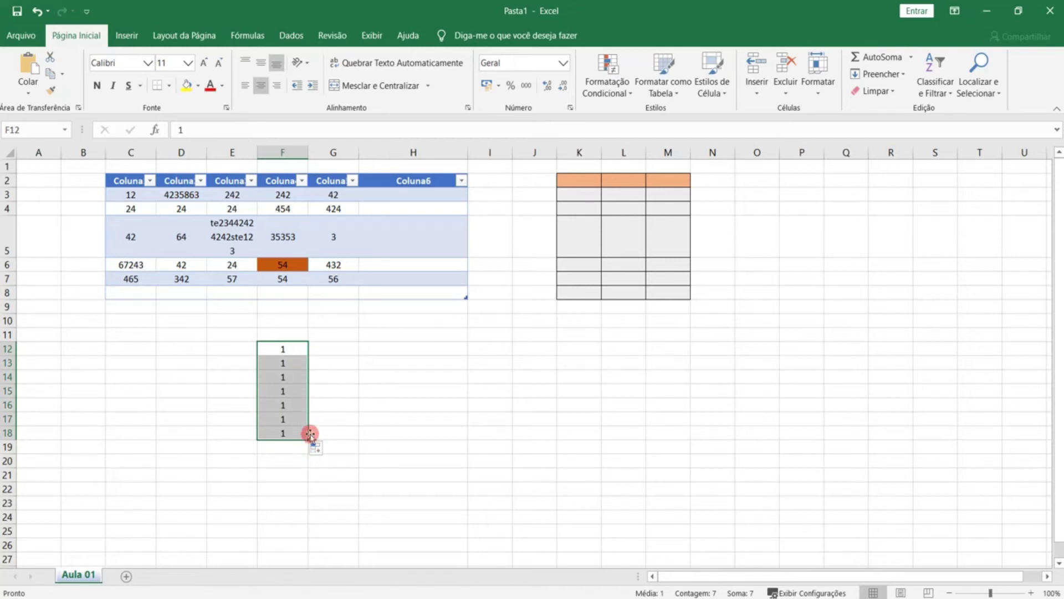
left_click_drag(309, 440, 309, 489)
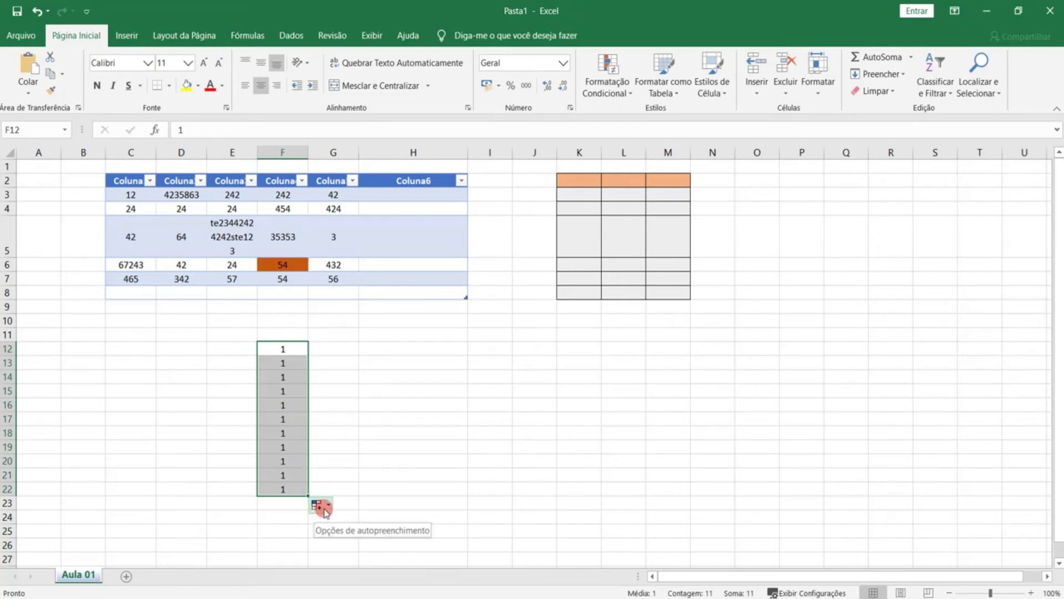
Step: Switch the autofill option for F12:F22 to Copiar células and back to Preencher Série
left_click(327, 509)
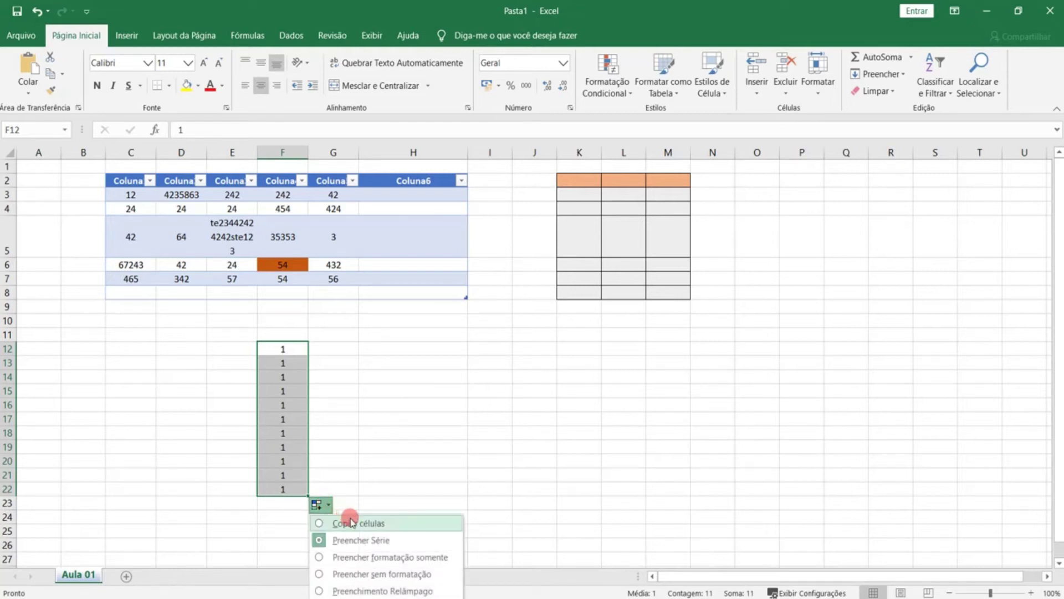
left_click(352, 523)
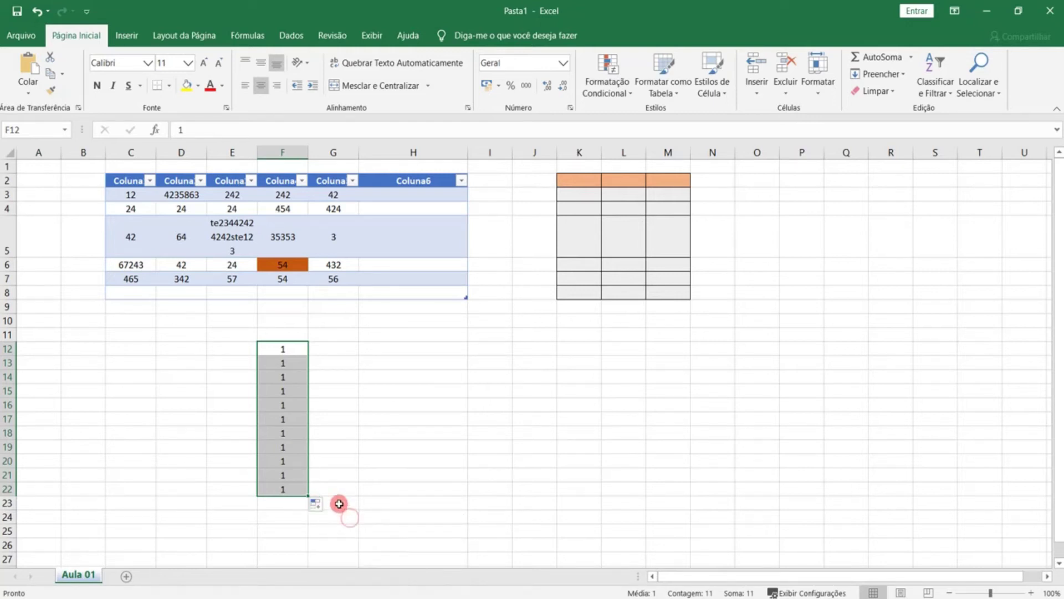
left_click(318, 504)
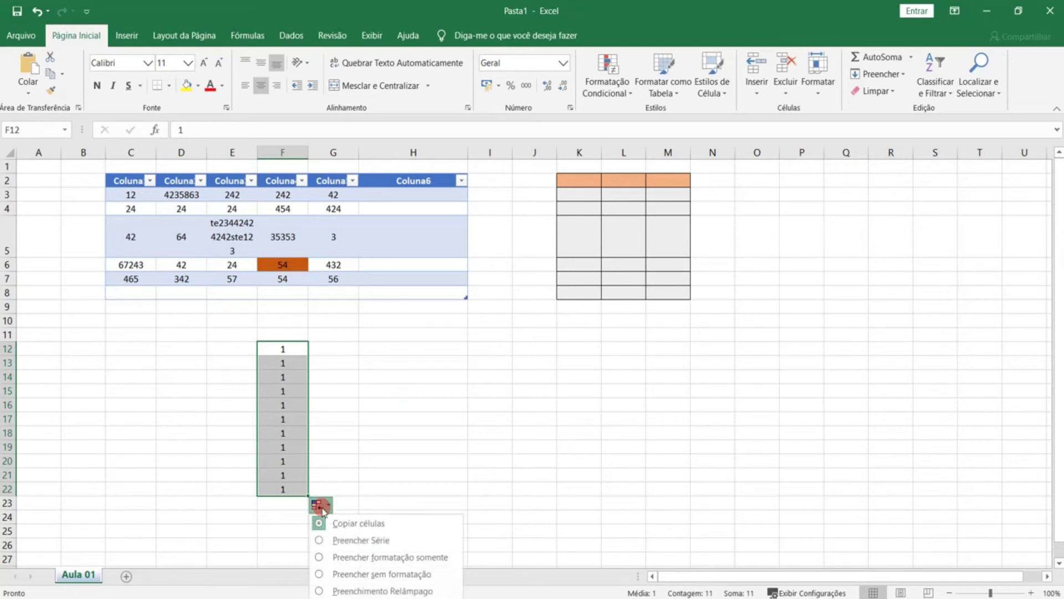
left_click(364, 540)
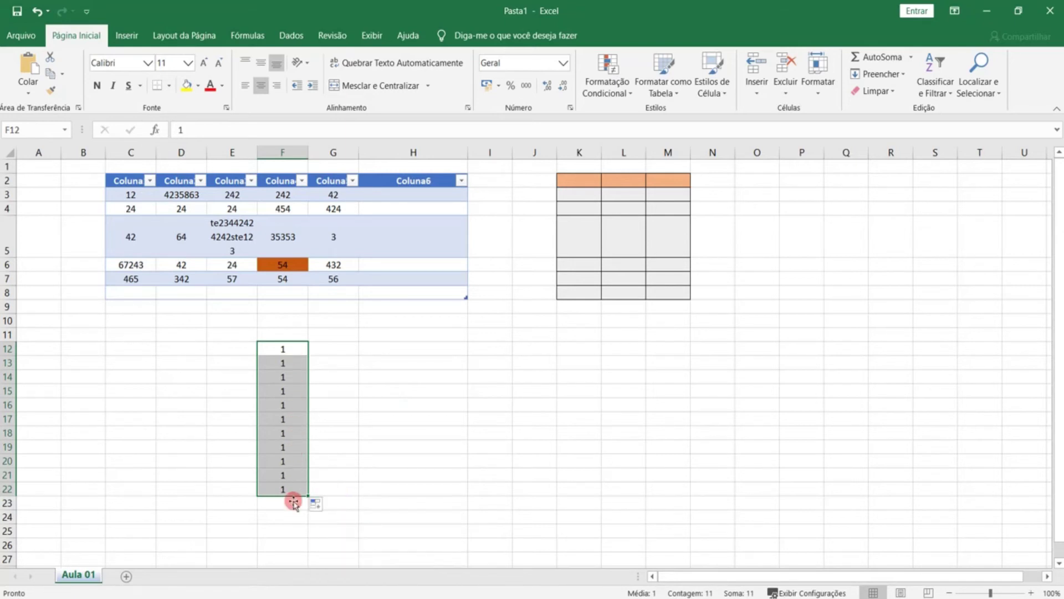
Step: Try the formatting-only, without-formatting and Flash Fill options on the filled range F12:F22
left_click(316, 504)
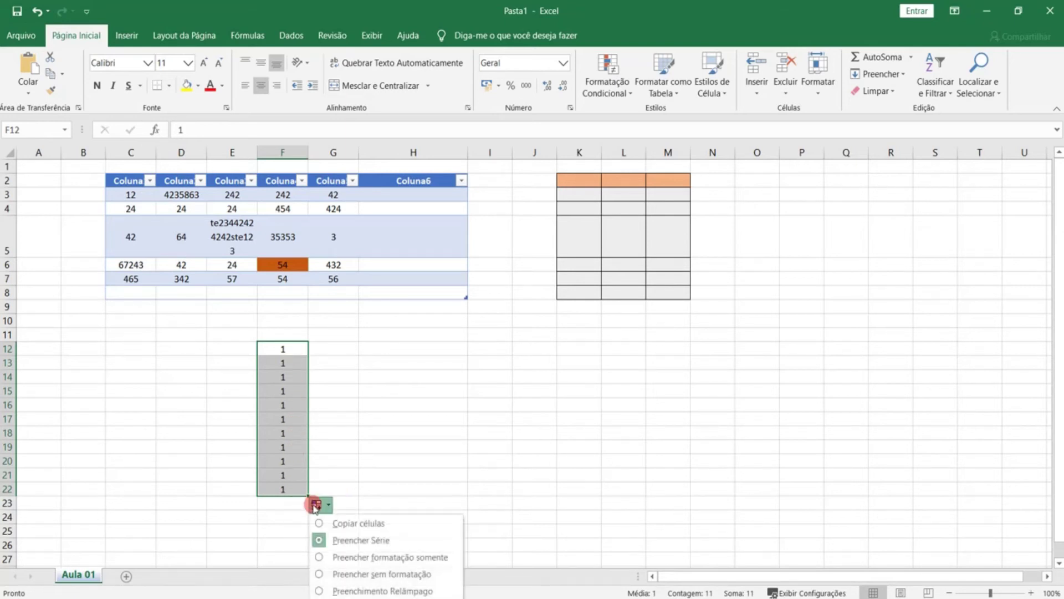
left_click(355, 557)
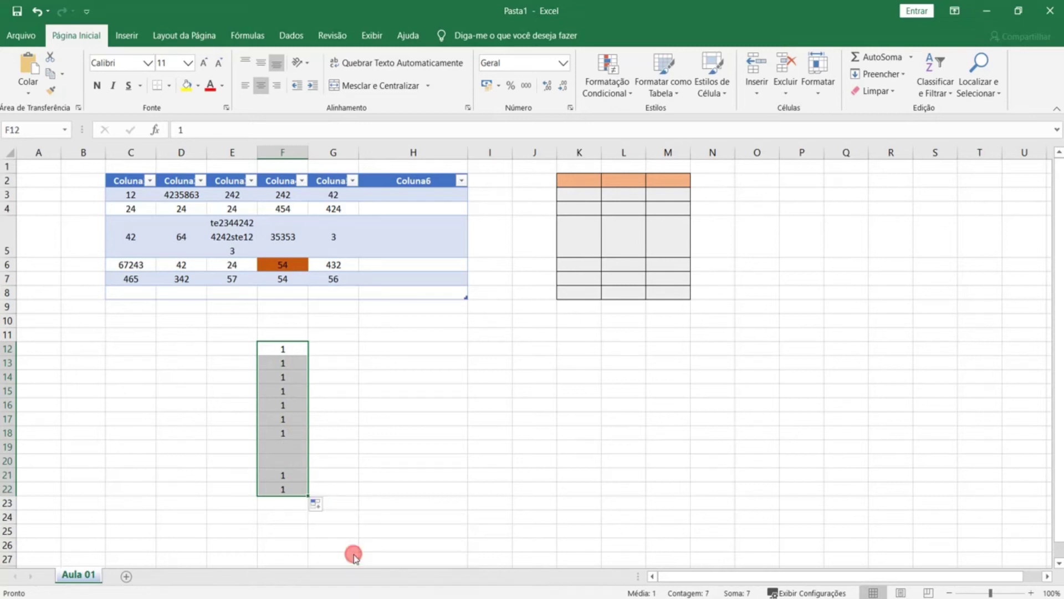
left_click(320, 503)
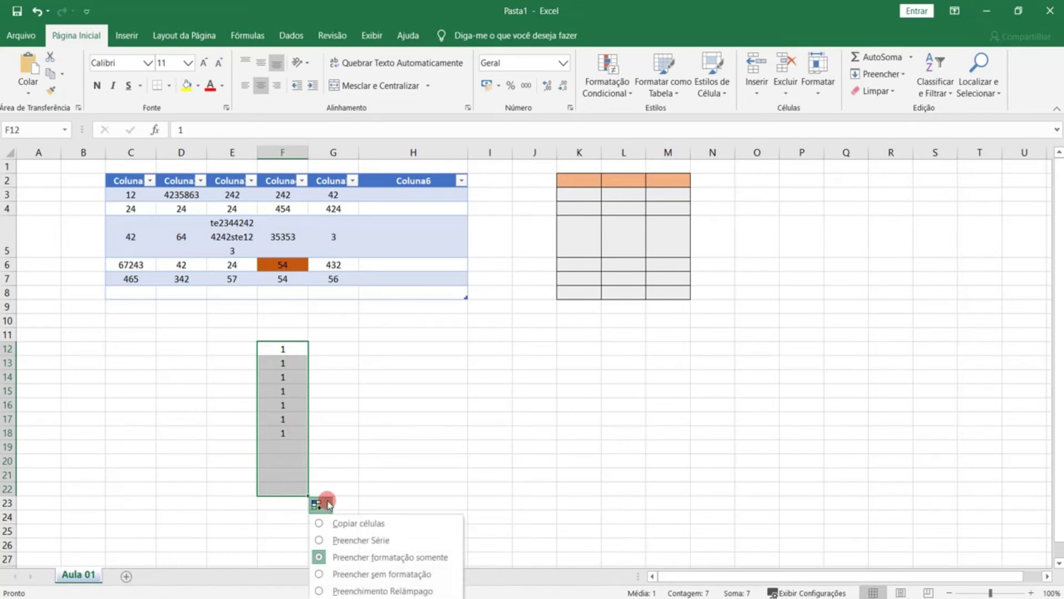
left_click(369, 574)
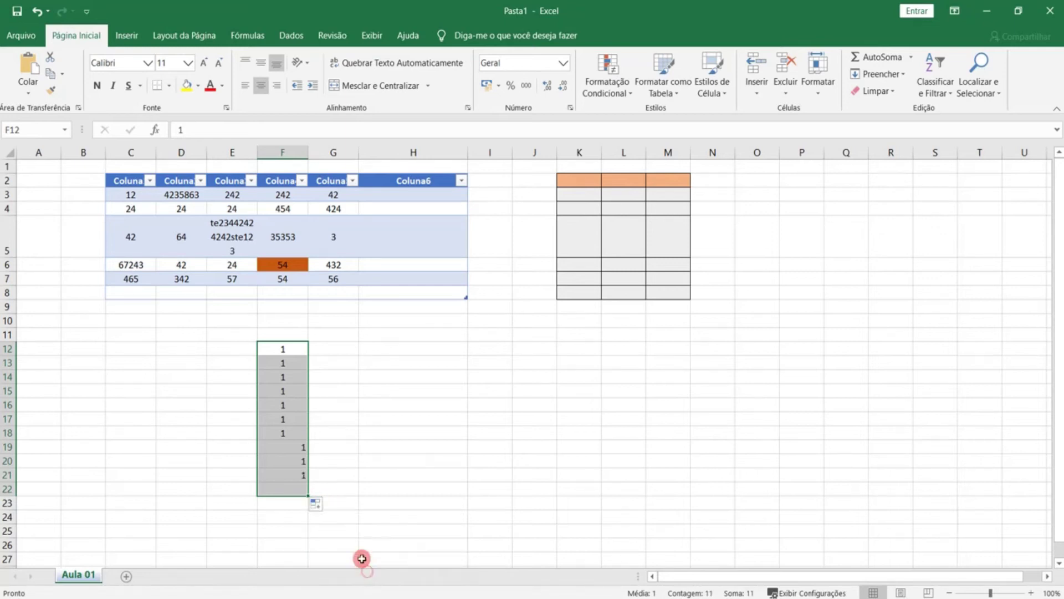
left_click(318, 504)
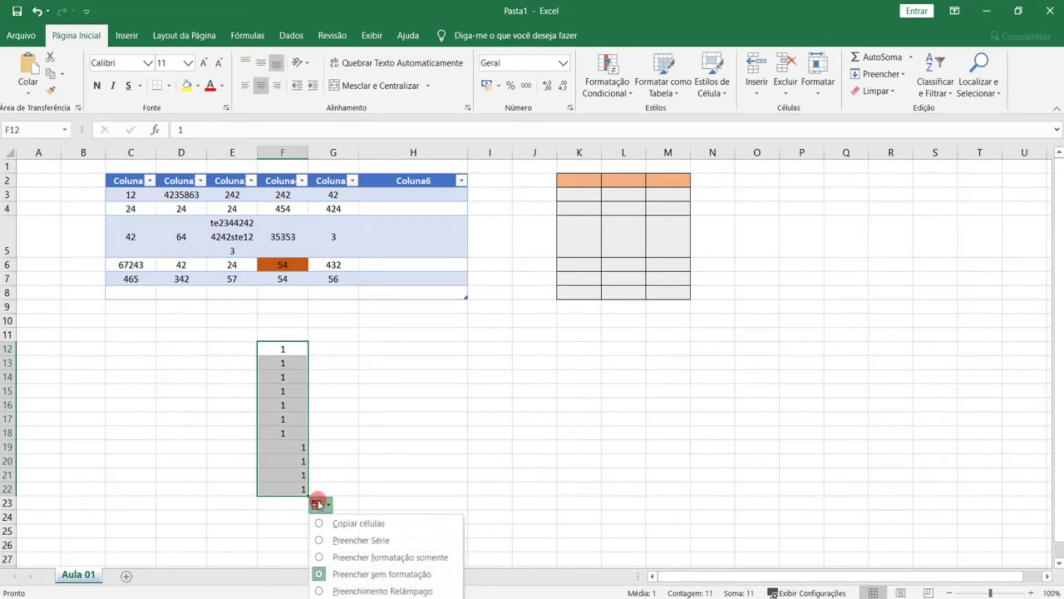
left_click(353, 590)
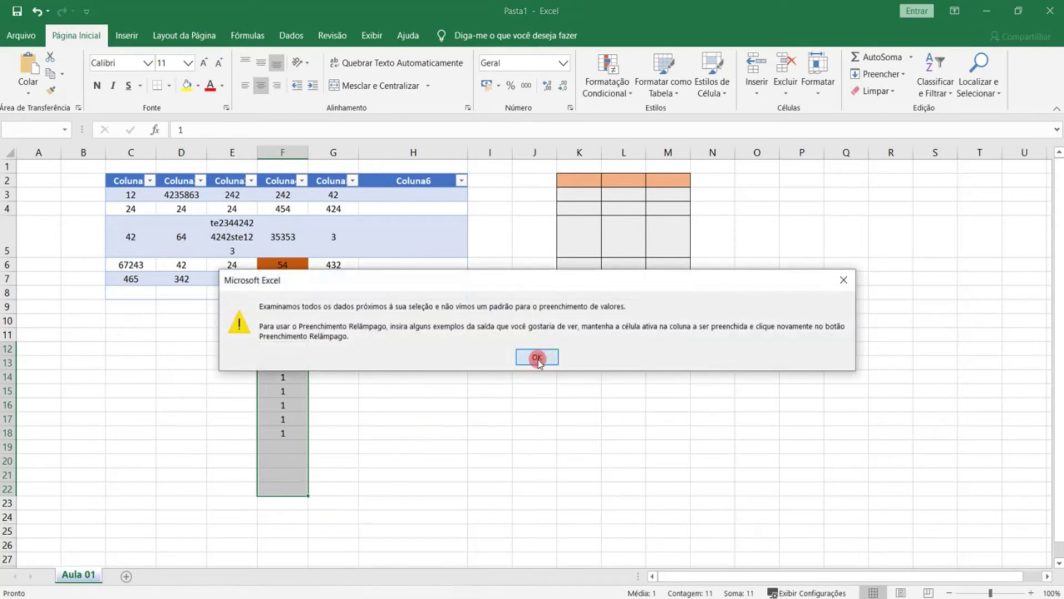
left_click(537, 358)
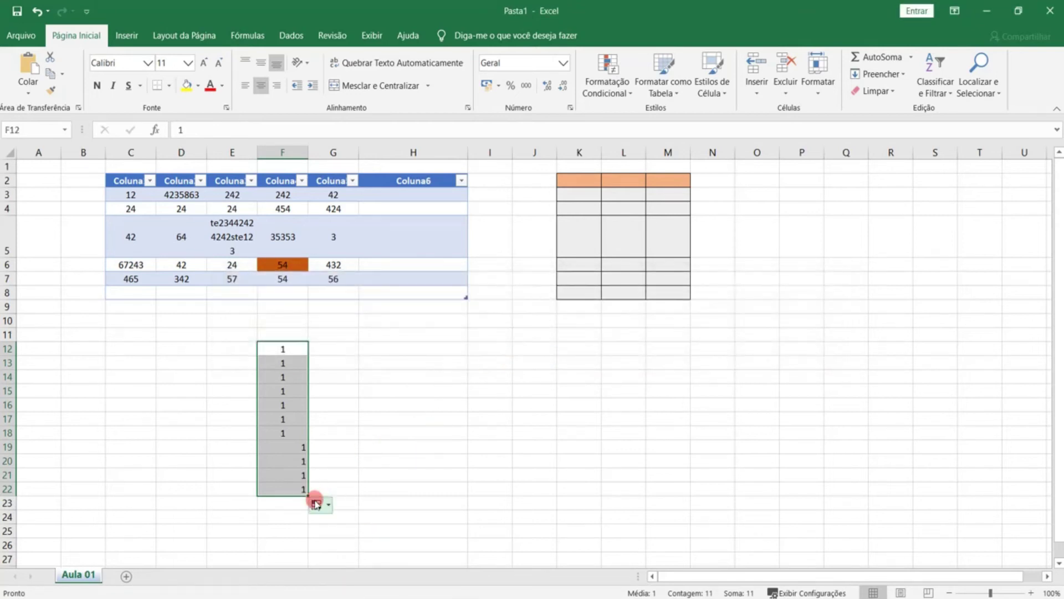
Step: Clear the contents of F12:F22
left_click(334, 393)
left_click_drag(293, 349, 292, 484)
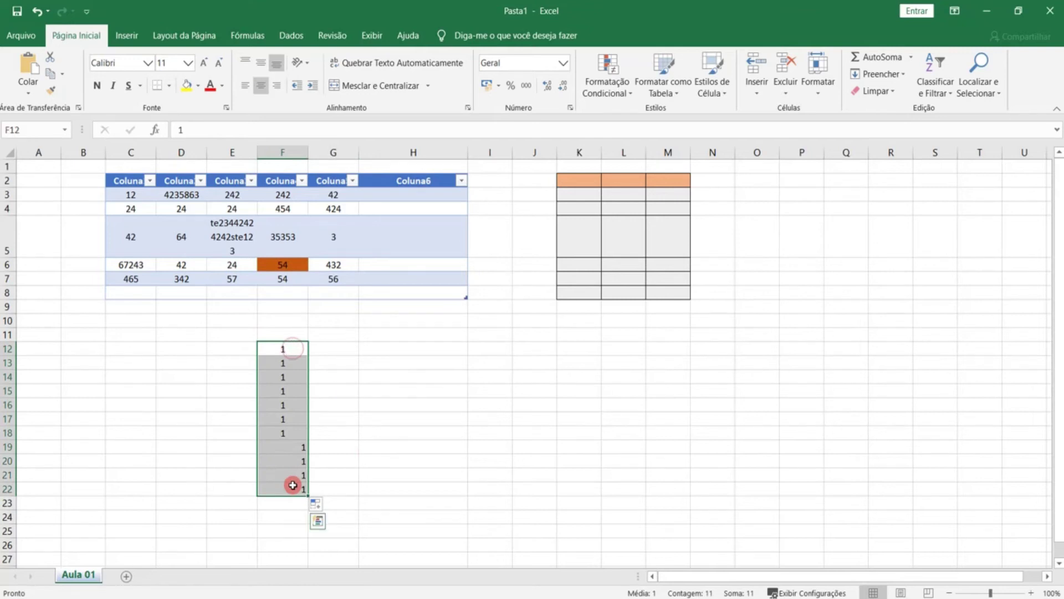
key("Delete")
Step: Enter 1 in H13 and fill it down to H18 as an incrementing series
left_click(425, 361)
type("1")
left_click(428, 388)
left_click(459, 364)
left_click_drag(468, 369, 468, 444)
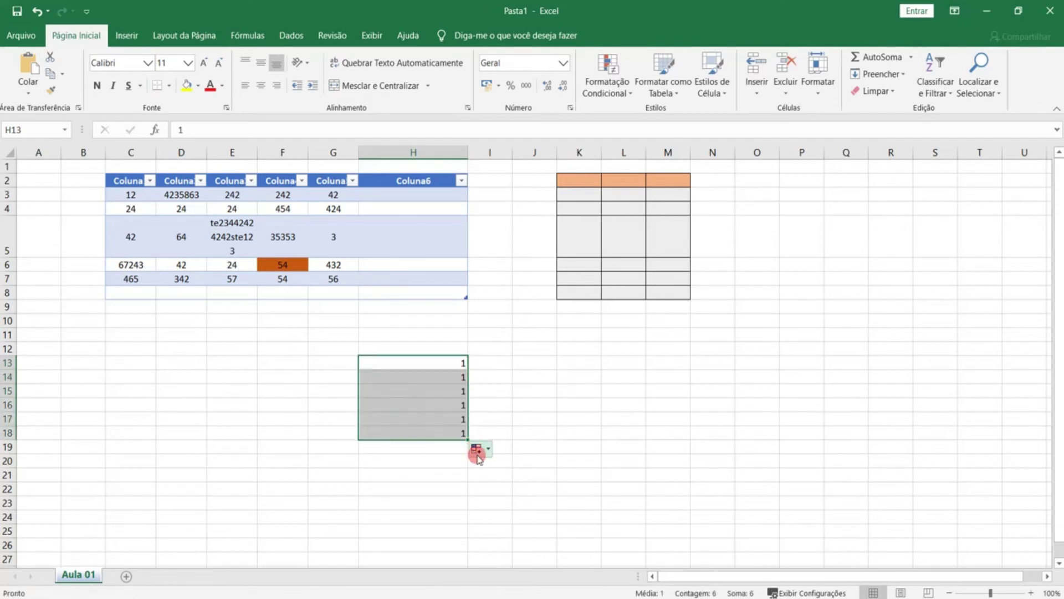
left_click(477, 451)
left_click(534, 483)
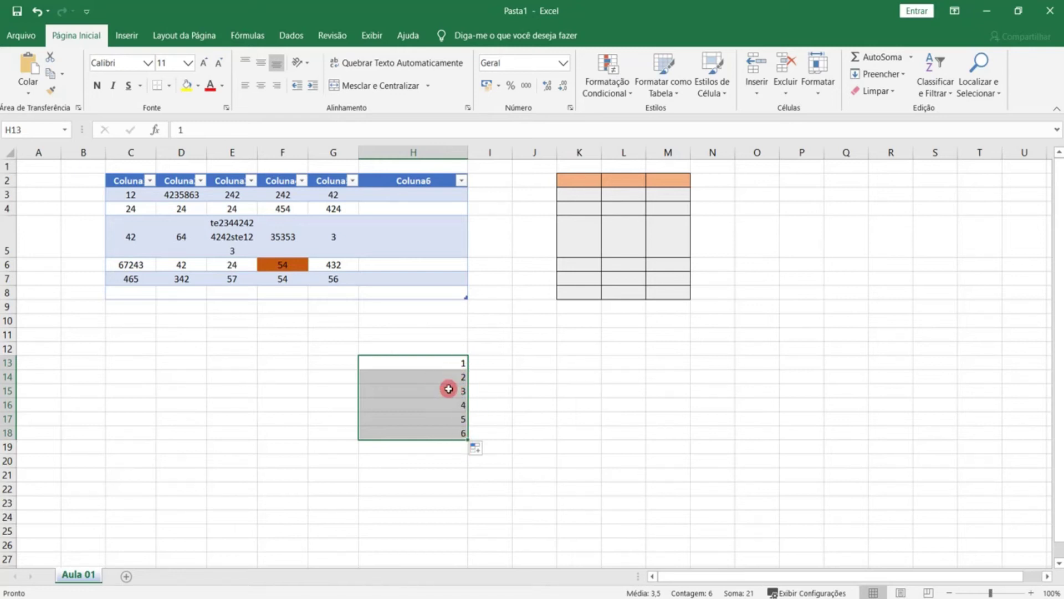
Step: Enter "a" in F13 and copy it down to F18 with the fill handle, then check the available fill options
left_click(329, 362)
left_click(273, 360)
type("a")
left_click(310, 378)
left_click(301, 360)
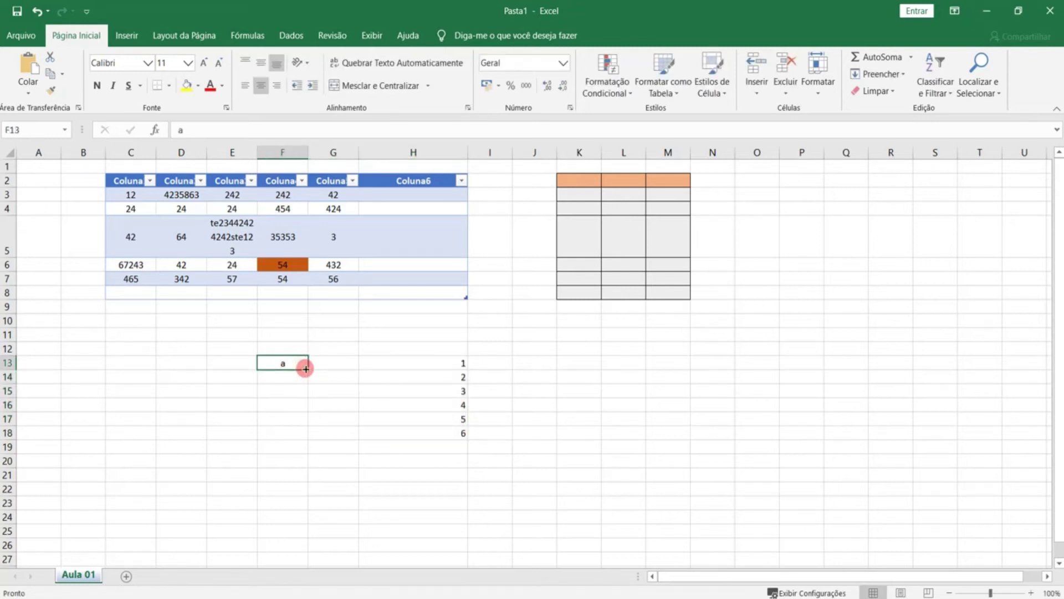
left_click_drag(306, 370, 307, 434)
key("ctrl+z")
left_click_drag(306, 369, 307, 443)
left_click(318, 448)
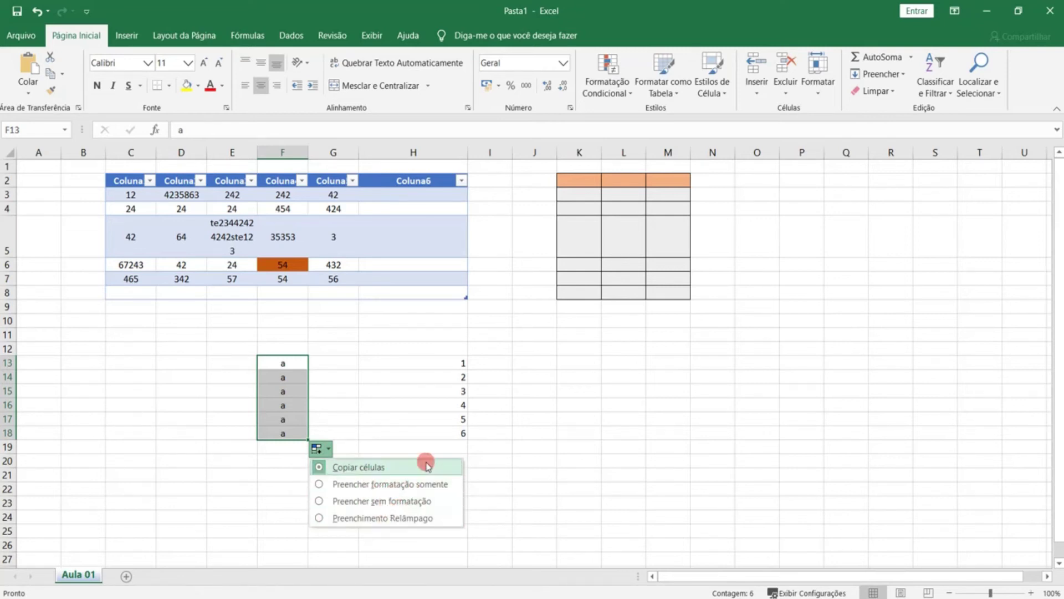
left_click(451, 429)
Step: Extend the number series in column H from H18 down to H22
left_click_drag(453, 363, 461, 434)
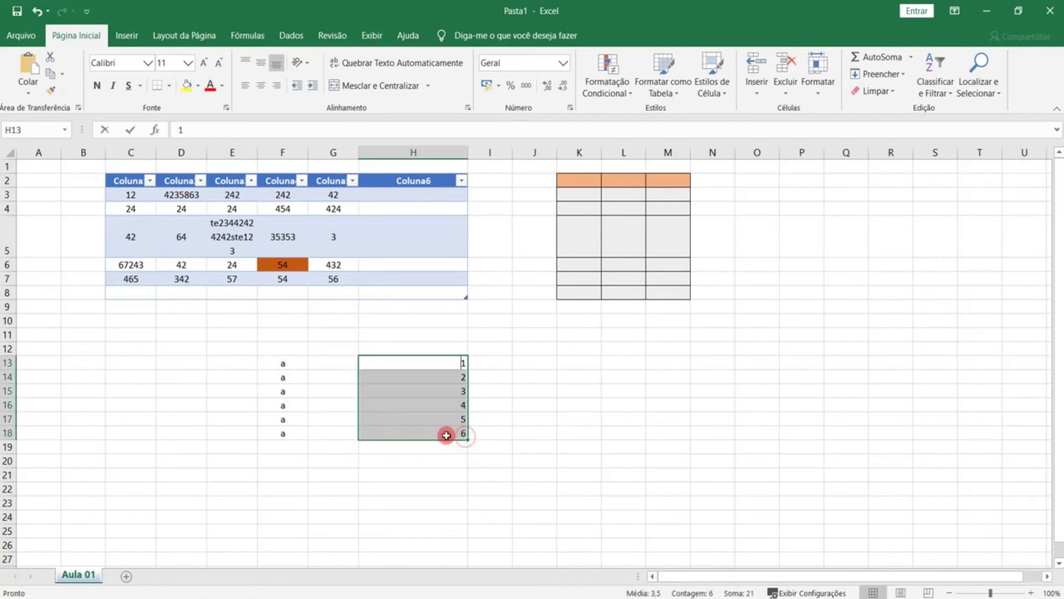
left_click(510, 434)
left_click(447, 433)
left_click_drag(467, 439, 464, 501)
left_click(475, 503)
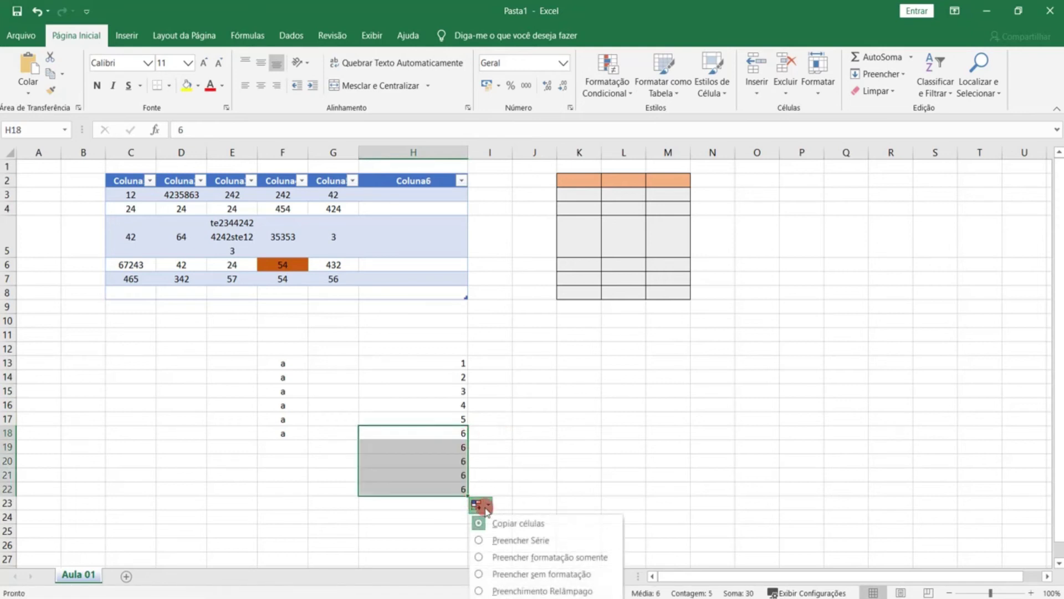
left_click(500, 536)
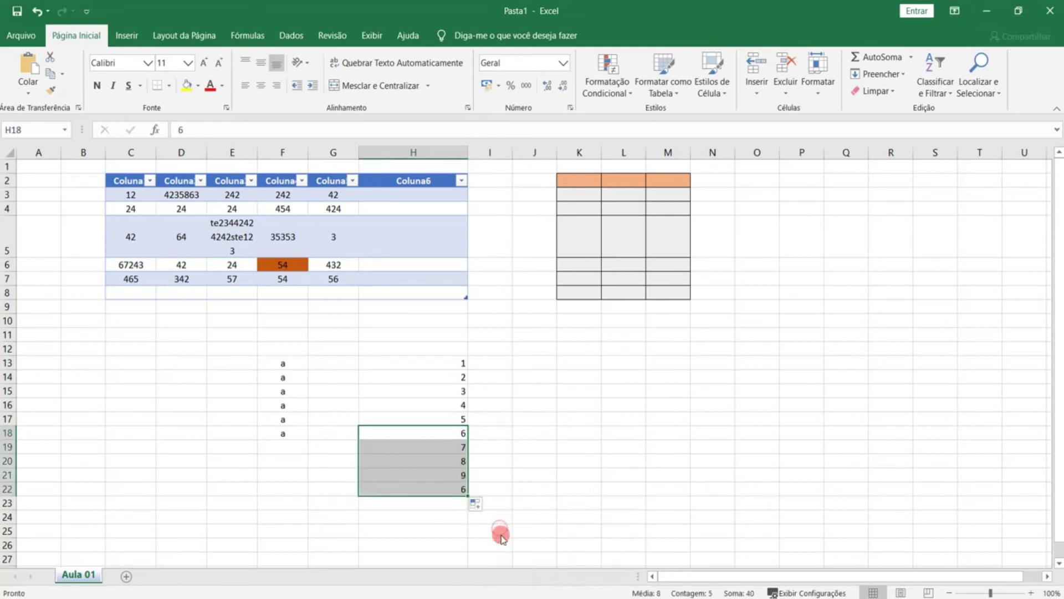
left_click(534, 458)
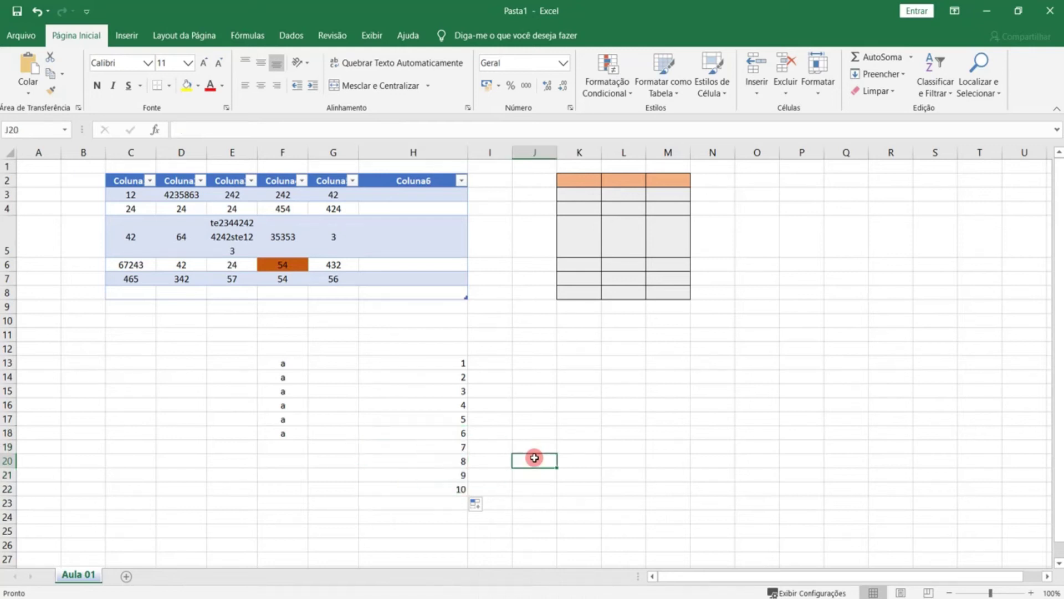
Step: Copy the letter in F18 down to F21
left_click(303, 436)
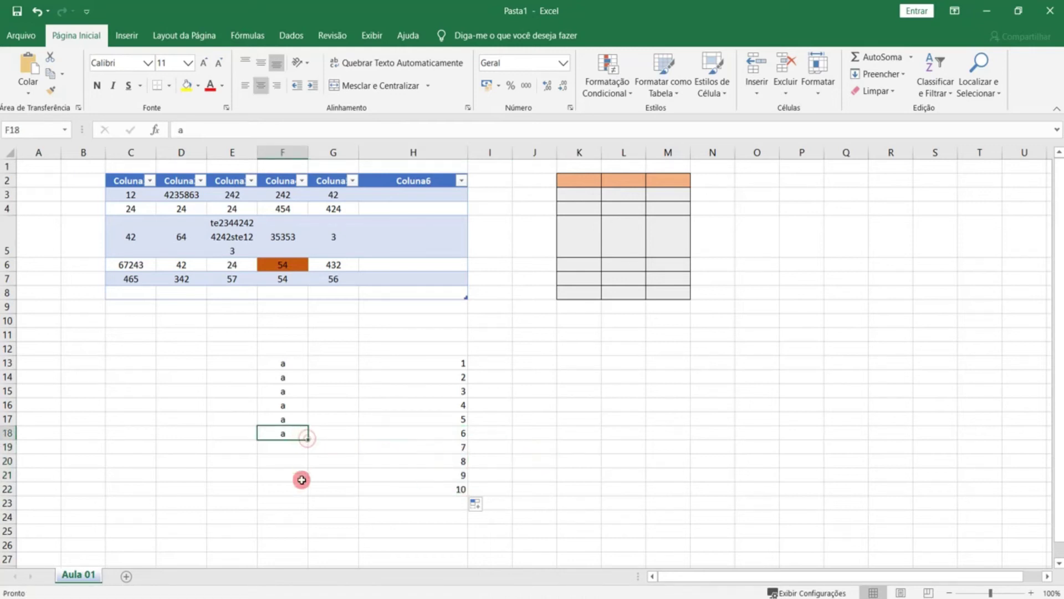
left_click_drag(307, 436, 309, 481)
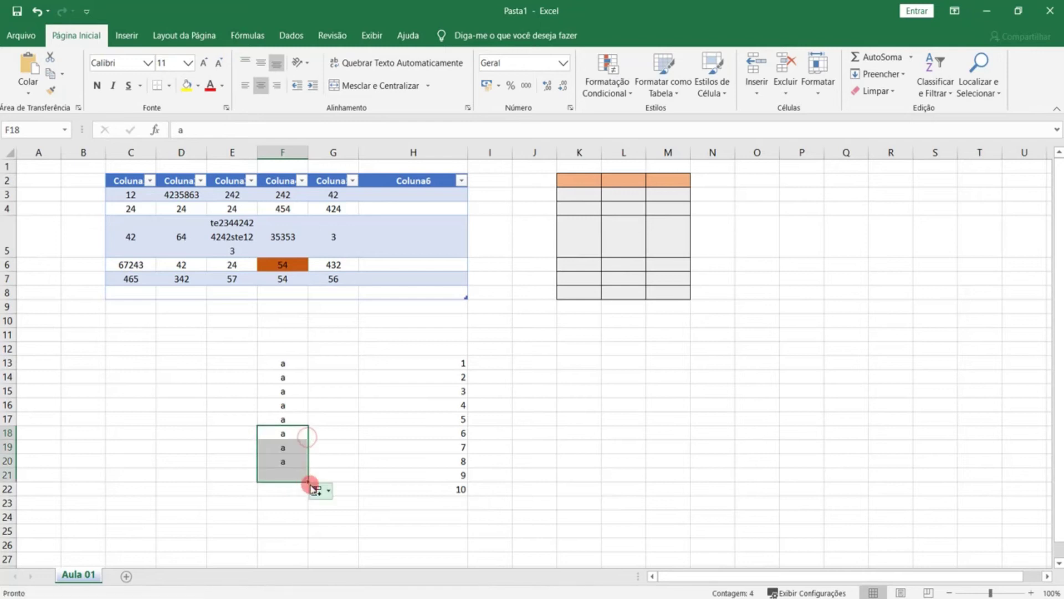
left_click(316, 489)
left_click(351, 451)
Step: Clear the letters from F13:F22
left_click(287, 371)
left_click_drag(287, 371, 285, 486)
left_click(282, 360)
left_click_drag(284, 375, 285, 490)
key("Delete")
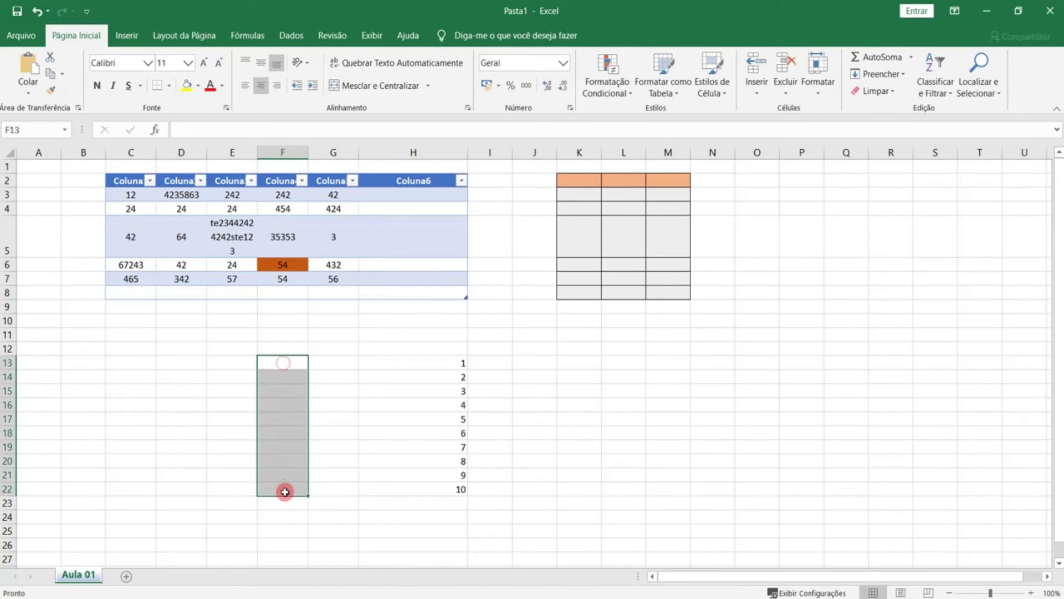
Step: Clear the number series from column H, starting at H13
left_click_drag(457, 366, 457, 498)
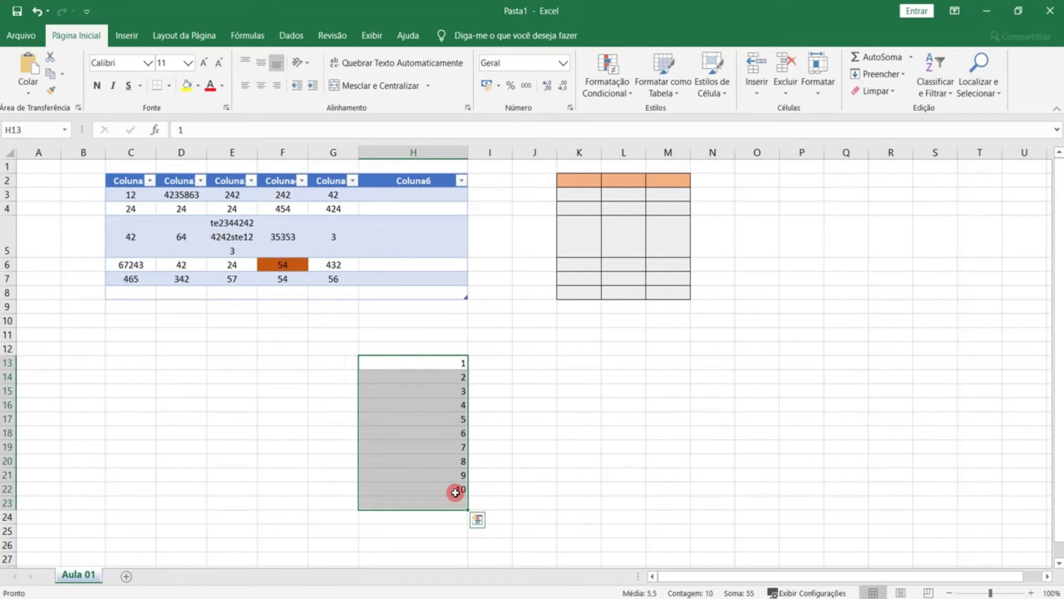
left_click(333, 403)
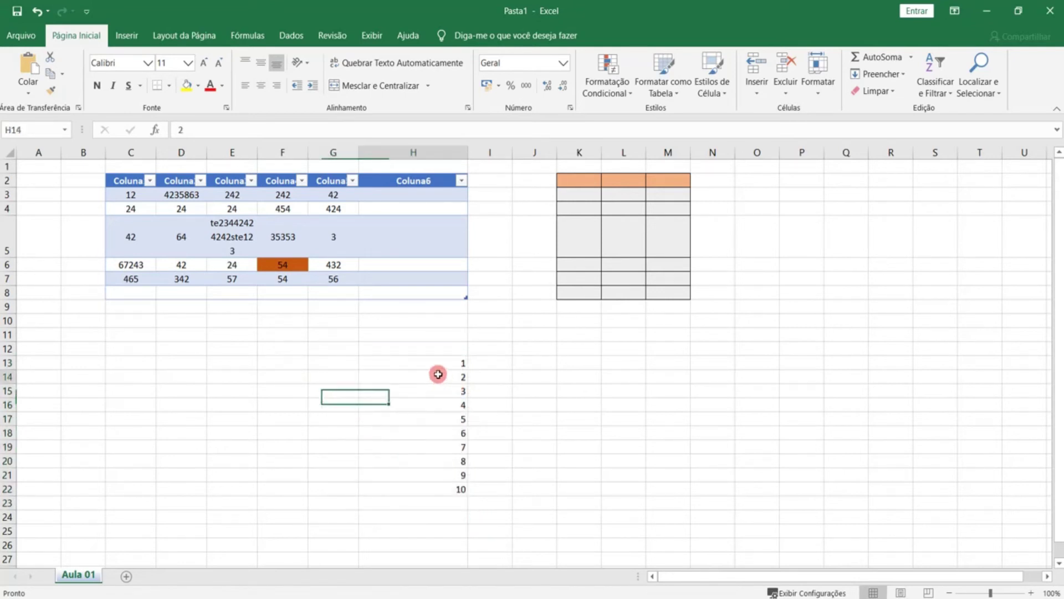
left_click_drag(437, 375, 447, 486)
left_click_drag(445, 359, 451, 500)
key("Delete")
left_click(353, 390)
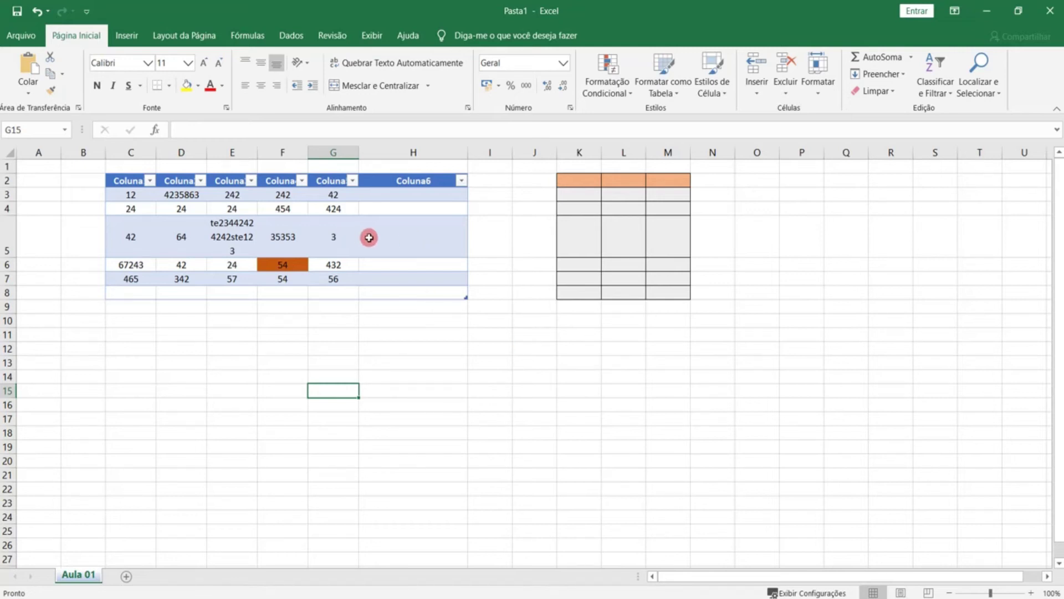
Step: Change the font of the table cells C3:G5 to Bahnschrift Condensed
left_click(270, 263)
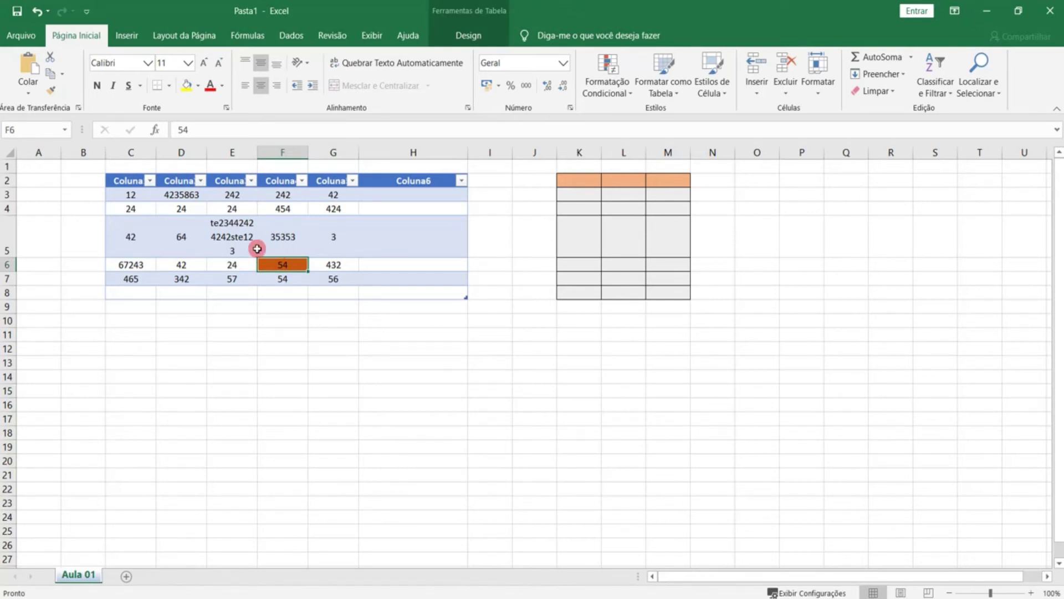
left_click(241, 246)
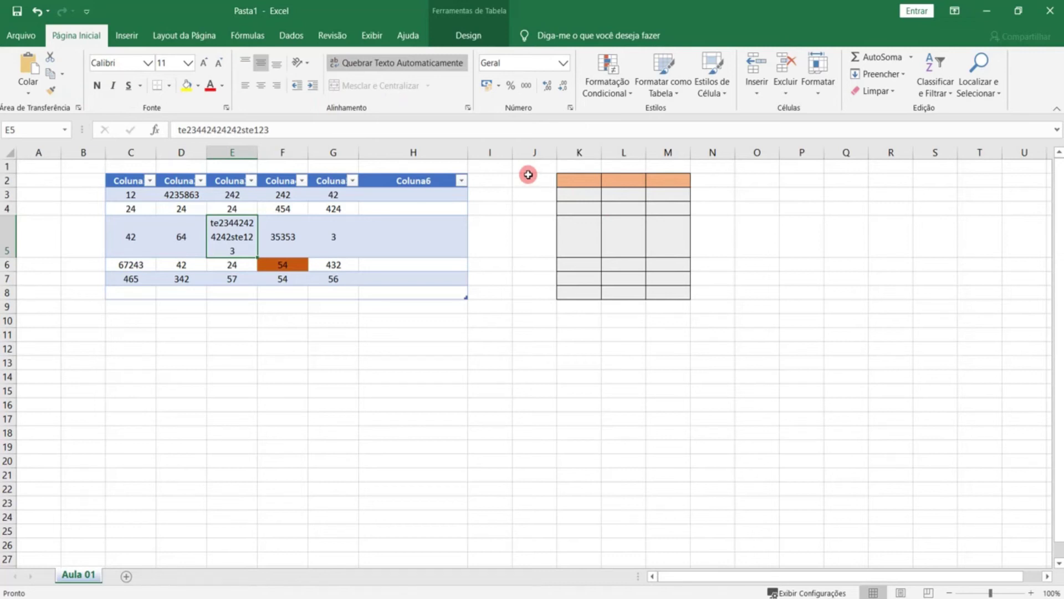
left_click_drag(146, 214, 318, 264)
left_click(205, 195)
left_click_drag(125, 192, 315, 243)
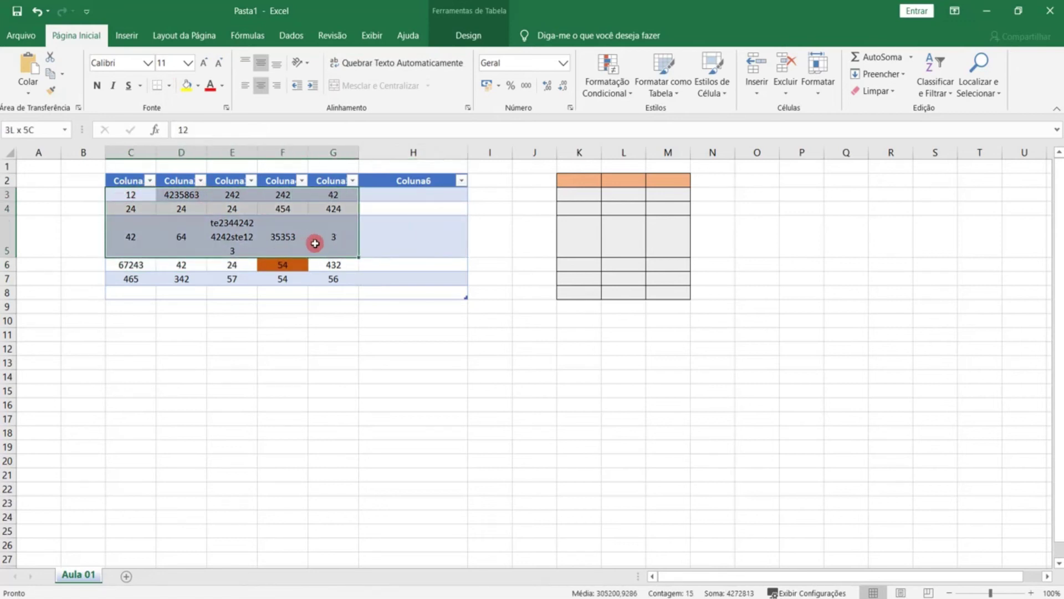
left_click(147, 63)
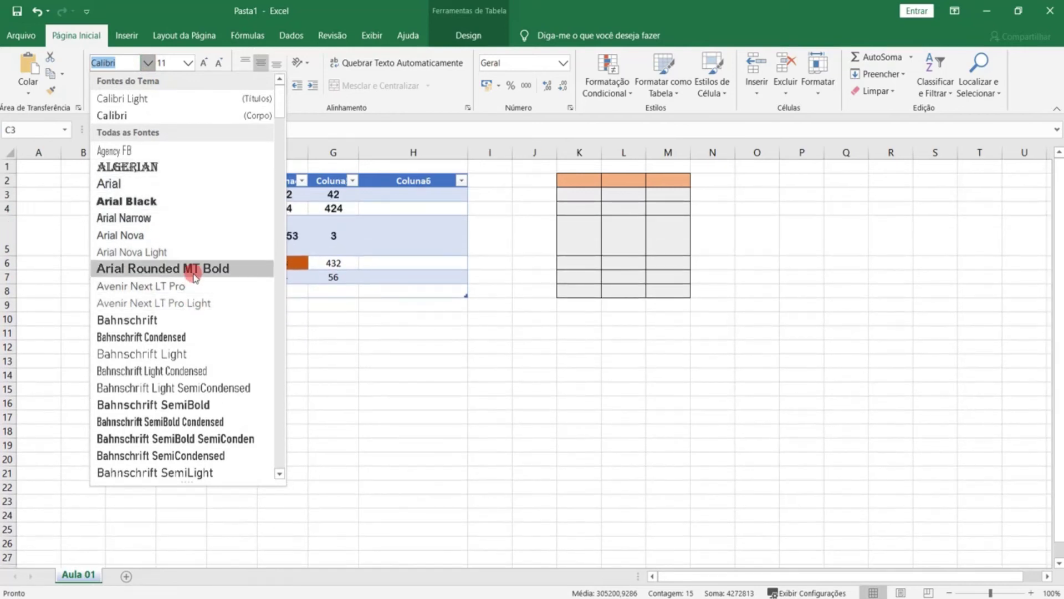
left_click(192, 338)
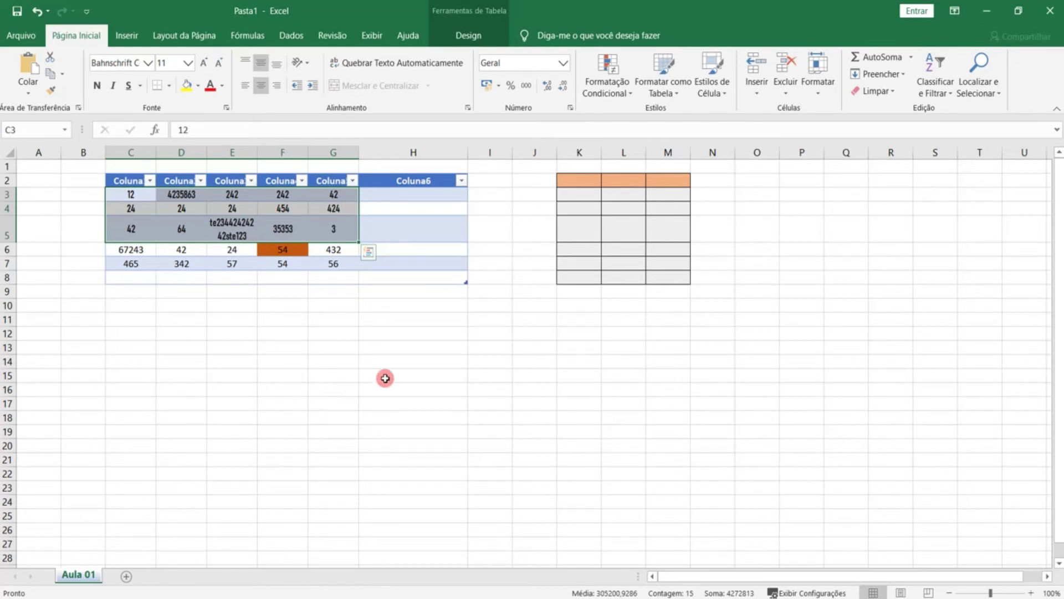
Step: Change the font of the orange cell F6 to Algerian
left_click(287, 253)
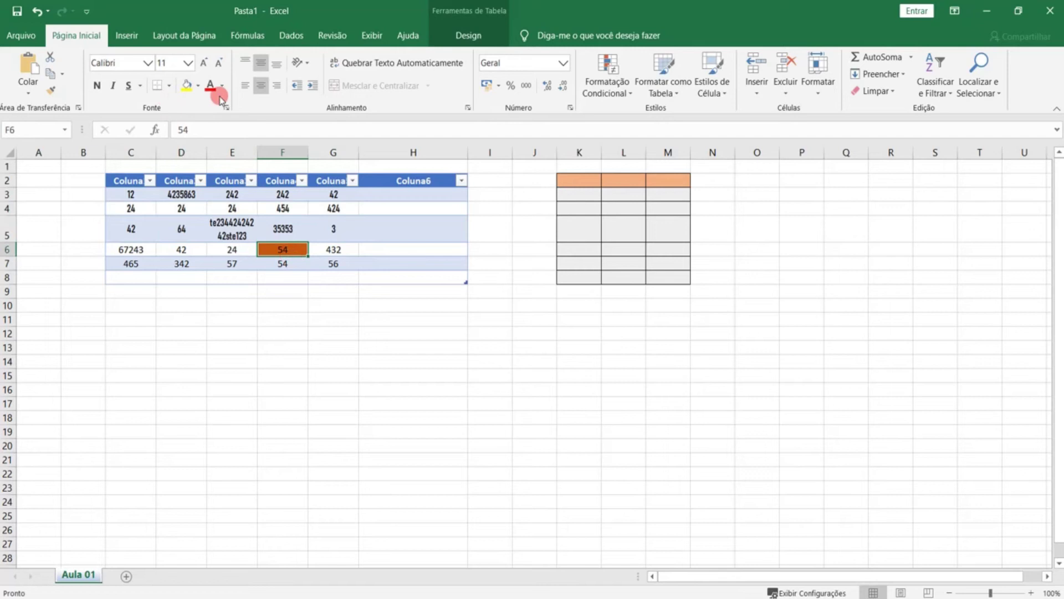
left_click(148, 63)
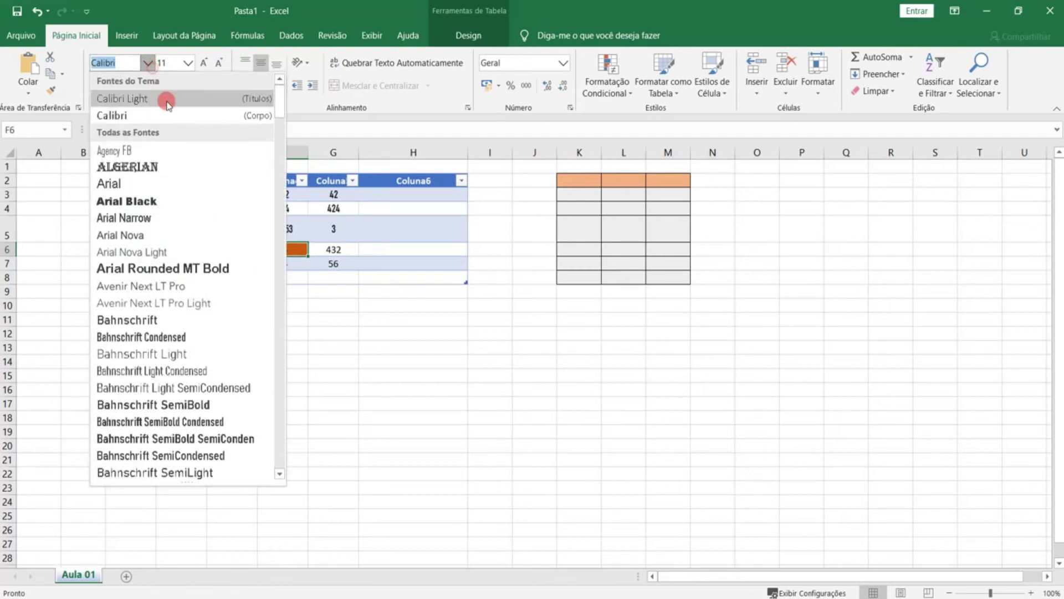
left_click(169, 166)
Step: Format the table values in C3:G7 with Arial Rounded MT Bold at size 10
left_click_drag(141, 198, 333, 264)
left_click(148, 63)
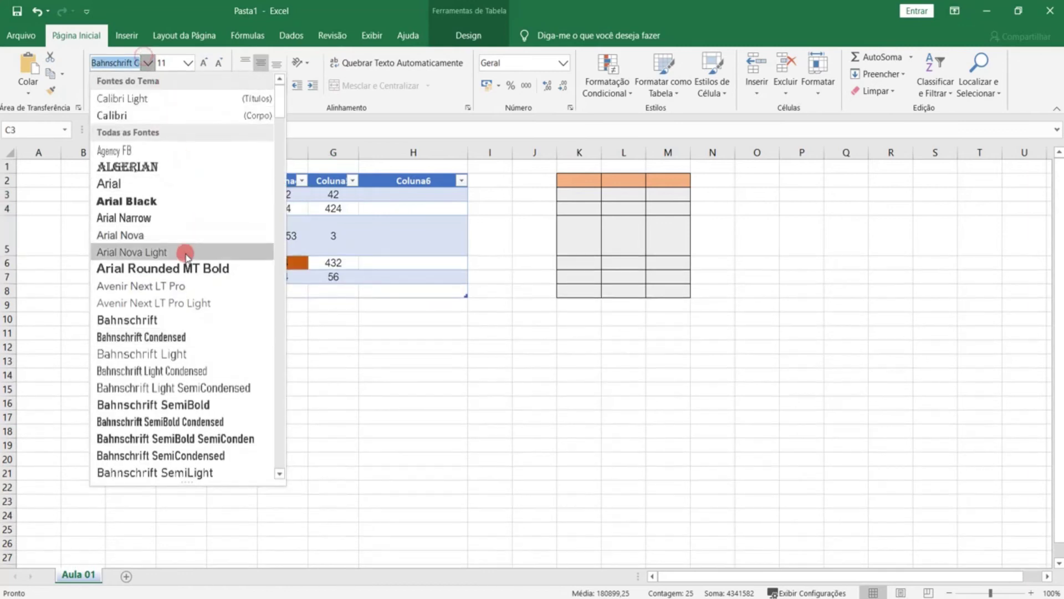
left_click(183, 268)
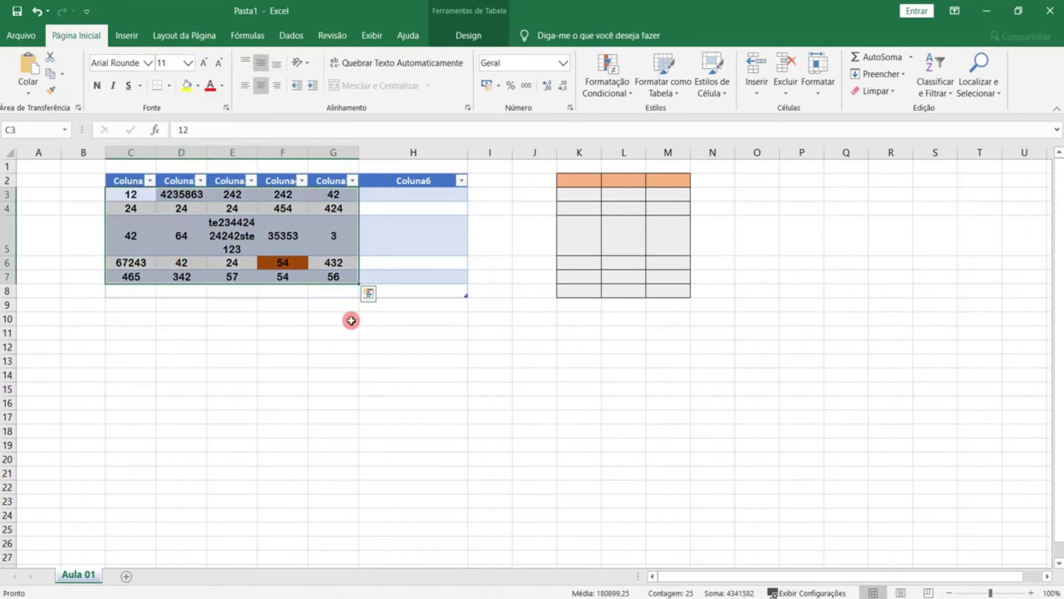
left_click(188, 63)
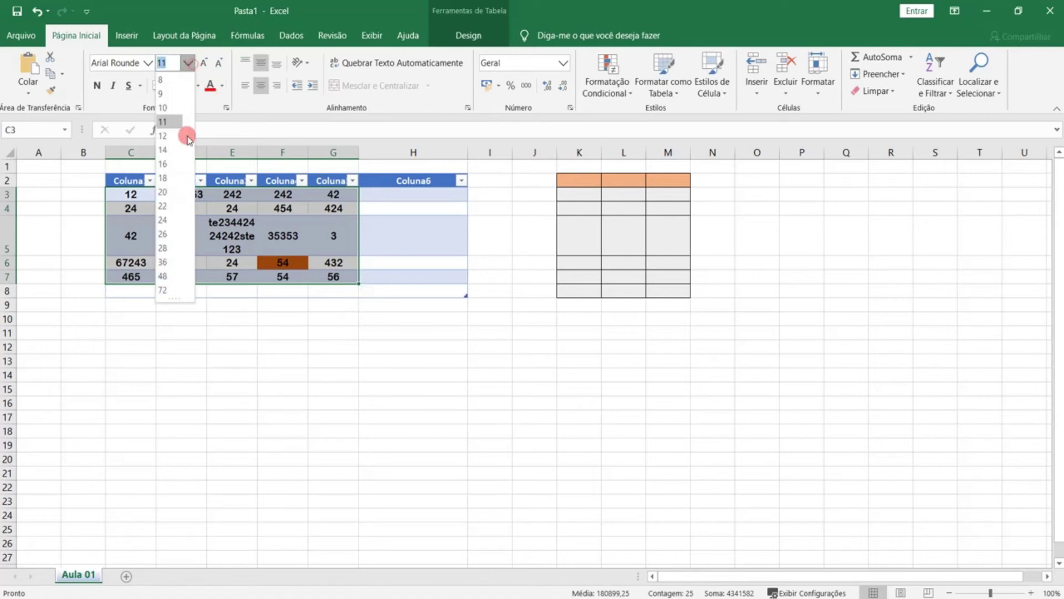
left_click(177, 109)
Step: Set the font size of the table's header row C2:H2 to 12
left_click_drag(133, 180, 404, 180)
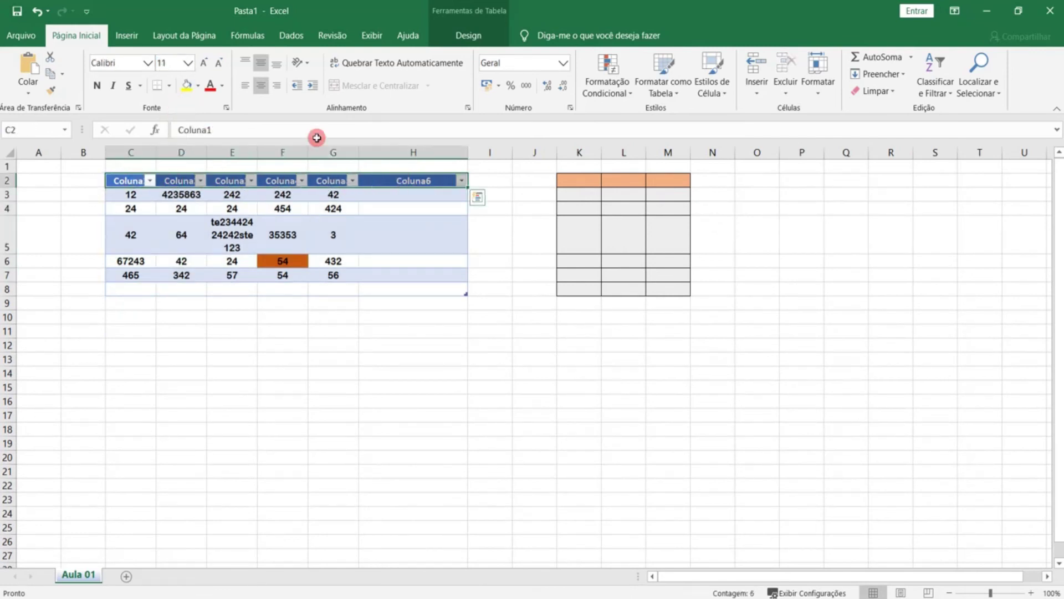
left_click(188, 63)
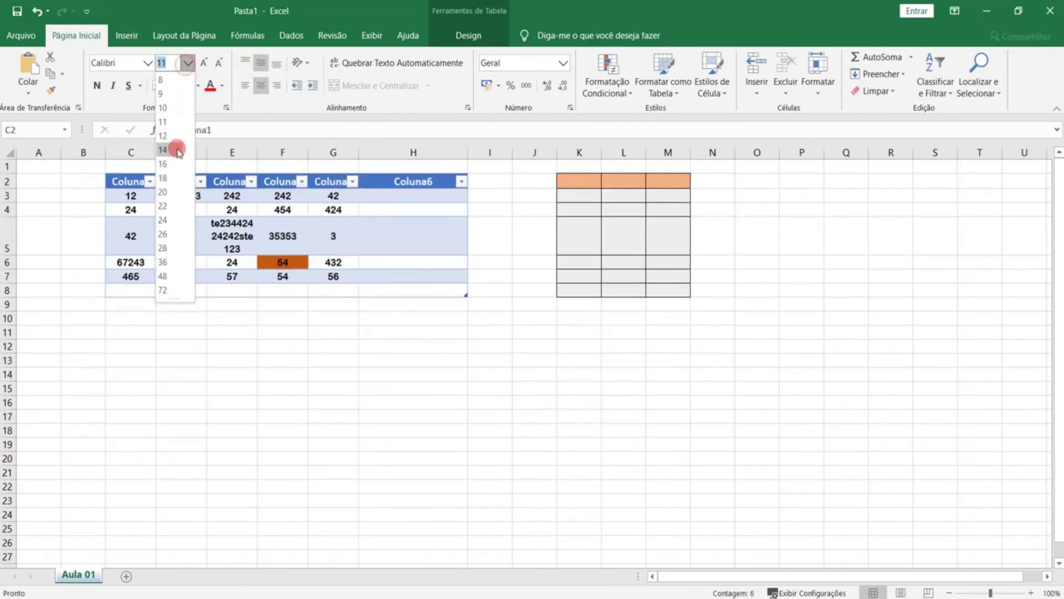
left_click(171, 137)
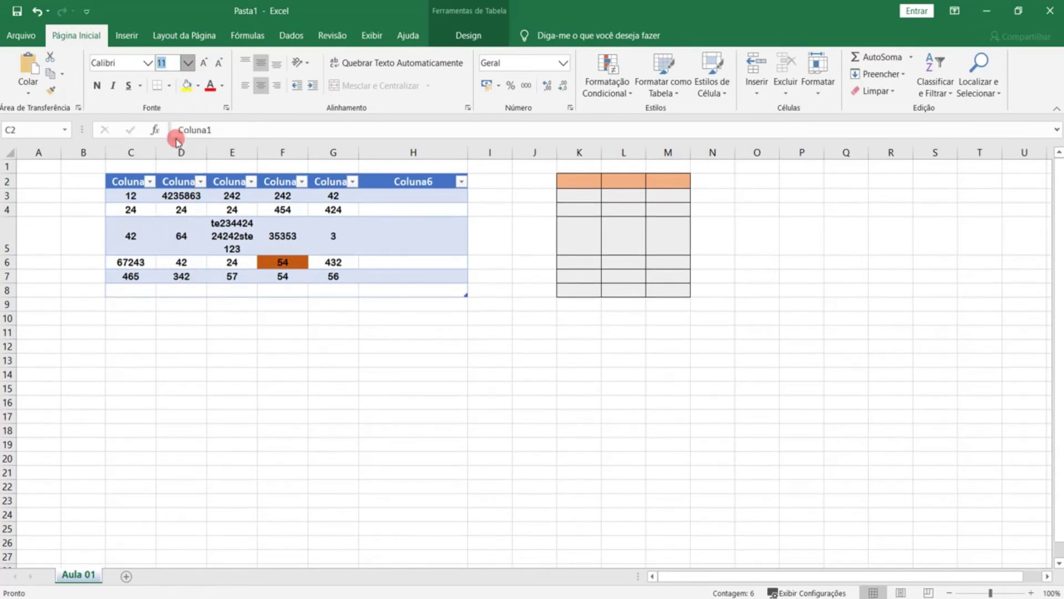
Step: Set the table's header row font to Arial Black and widen columns C to H so the header names fit
left_click(147, 64)
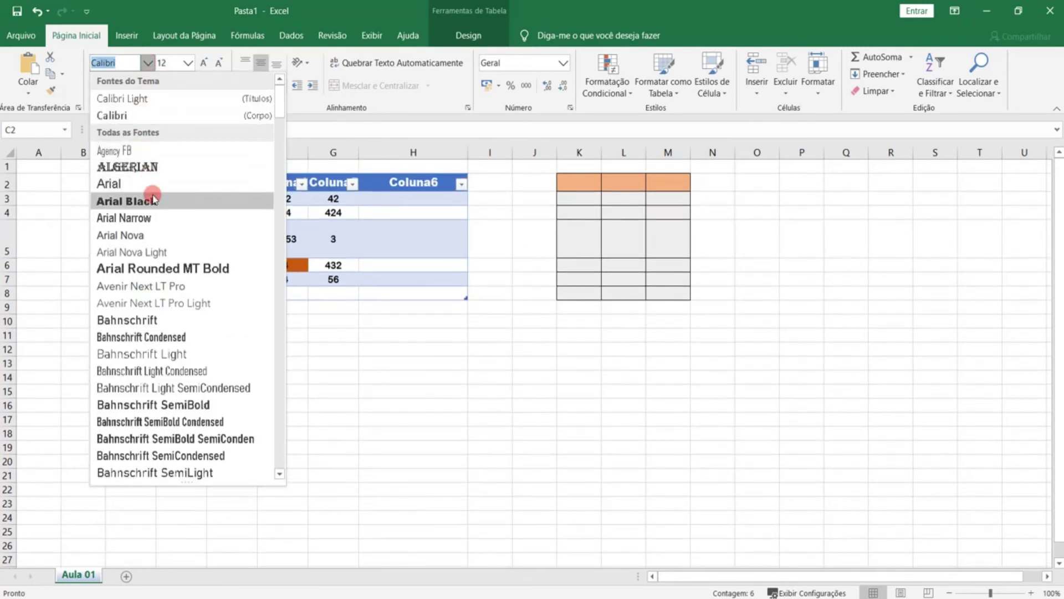
left_click(153, 200)
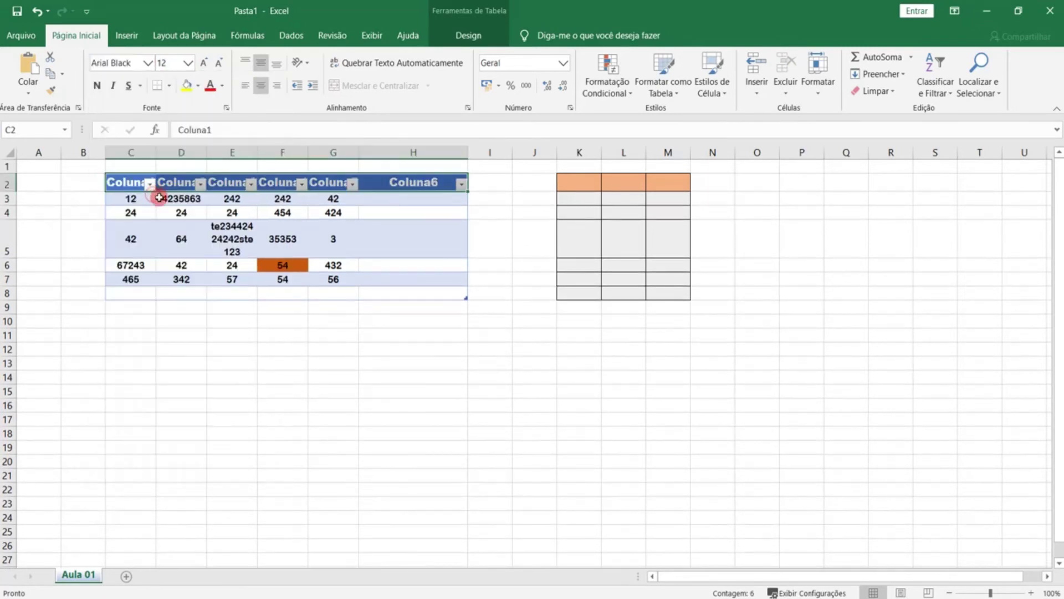
left_click(395, 332)
left_click_drag(156, 150, 491, 151)
left_click_drag(599, 149, 661, 156)
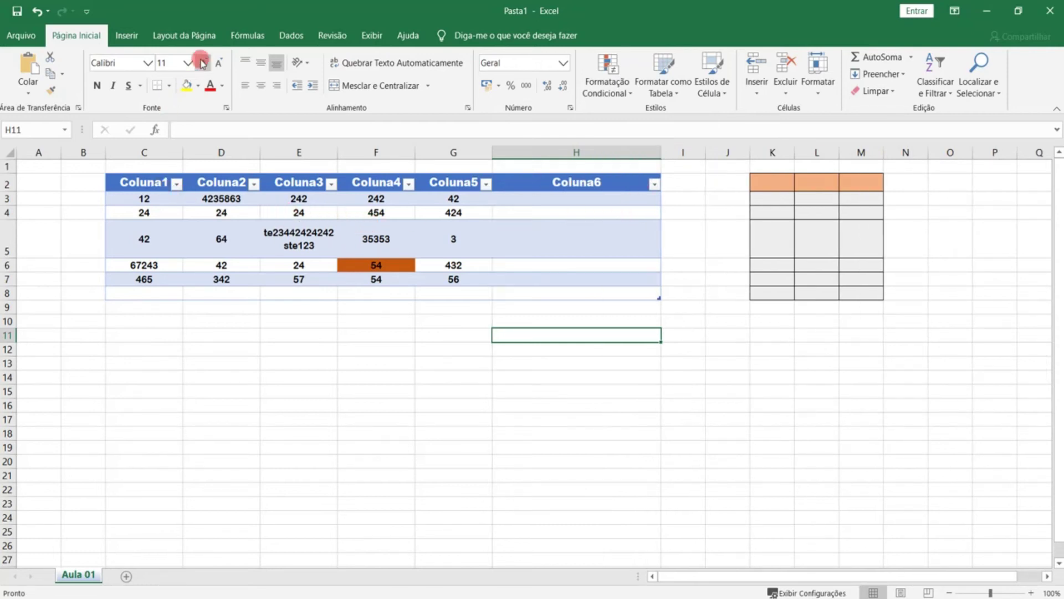
Step: Enlarge the font of the value in cell G5 one size at a time up to 48
left_click(453, 238)
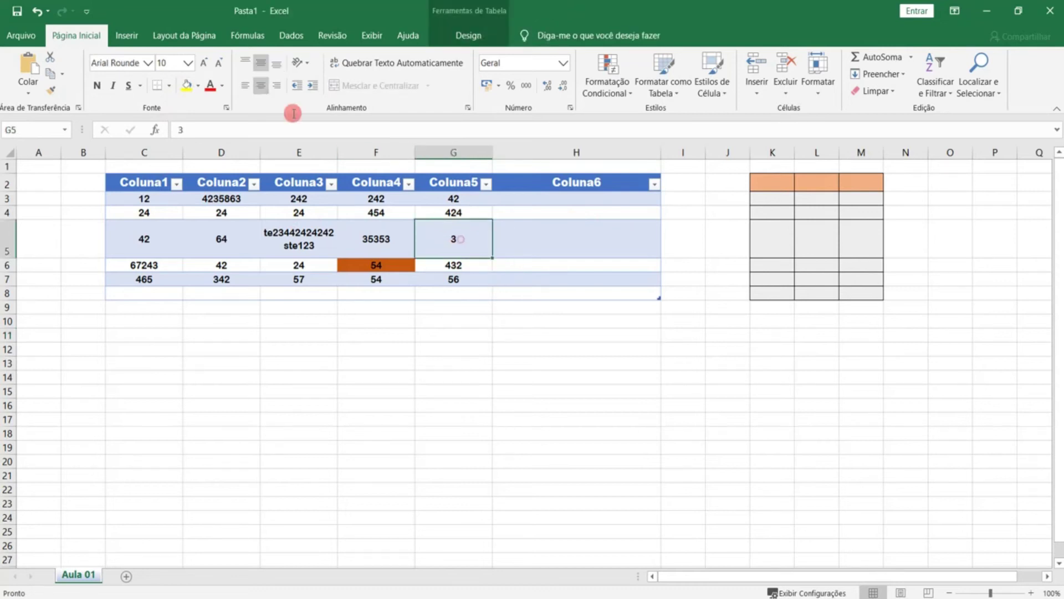
left_click(205, 66)
left_click(218, 64)
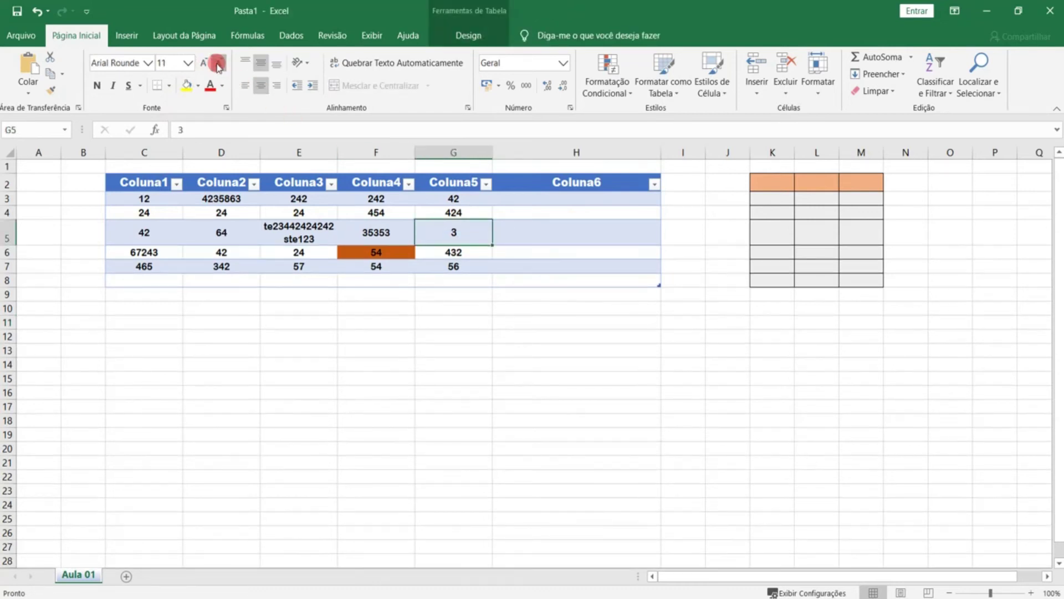
left_click(208, 64)
left_click(208, 64)
left_click(208, 65)
left_click(208, 64)
left_click(208, 65)
left_click(208, 65)
left_click(208, 65)
left_click(208, 64)
left_click(207, 64)
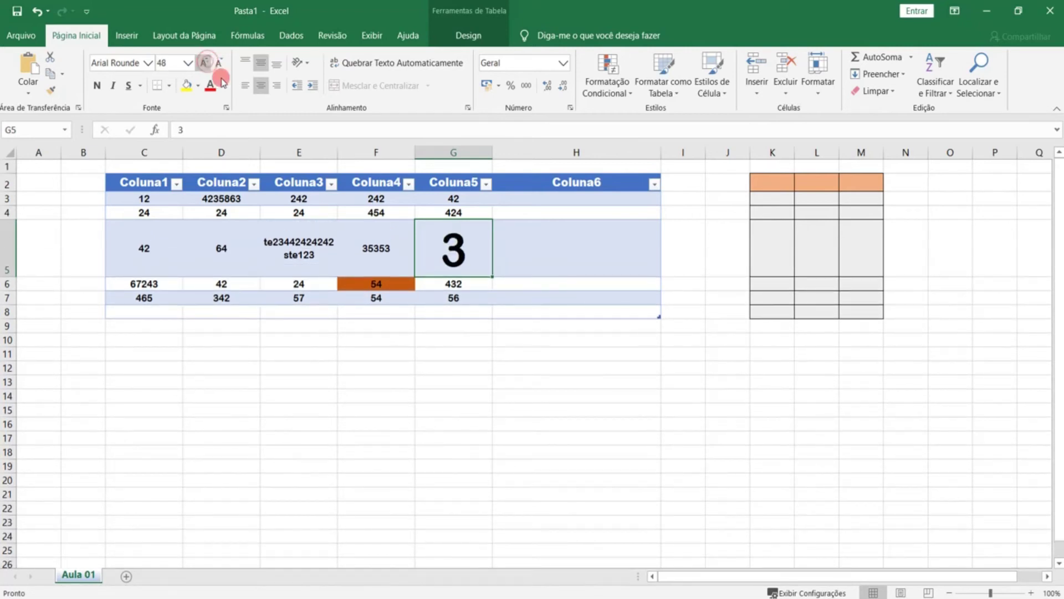
left_click(413, 365)
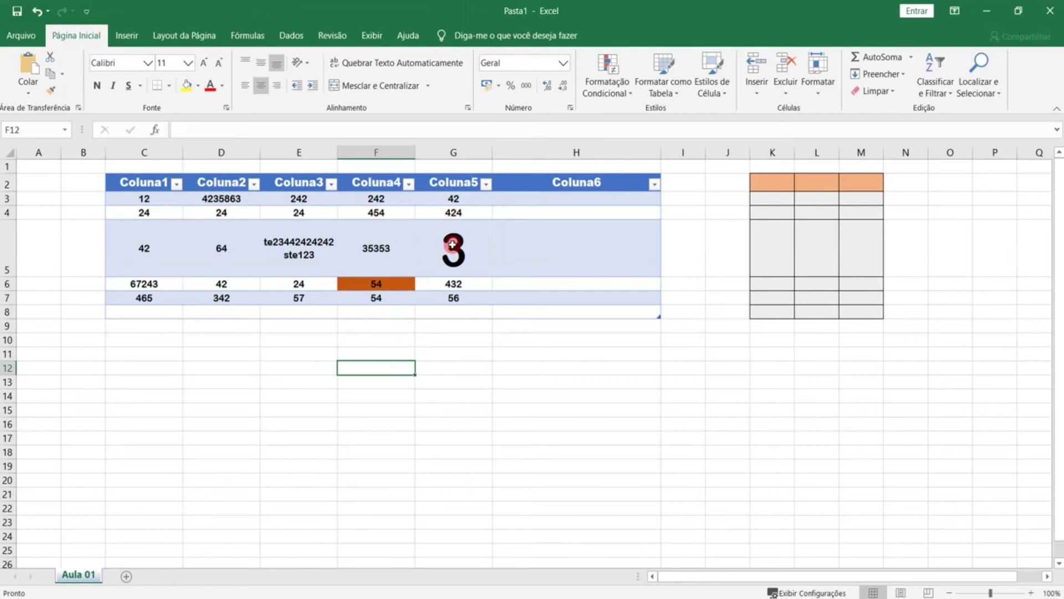
Step: Copy the formatting of the orange cell F6 onto cell G5 with Format Painter
left_click(453, 245)
left_click(403, 245)
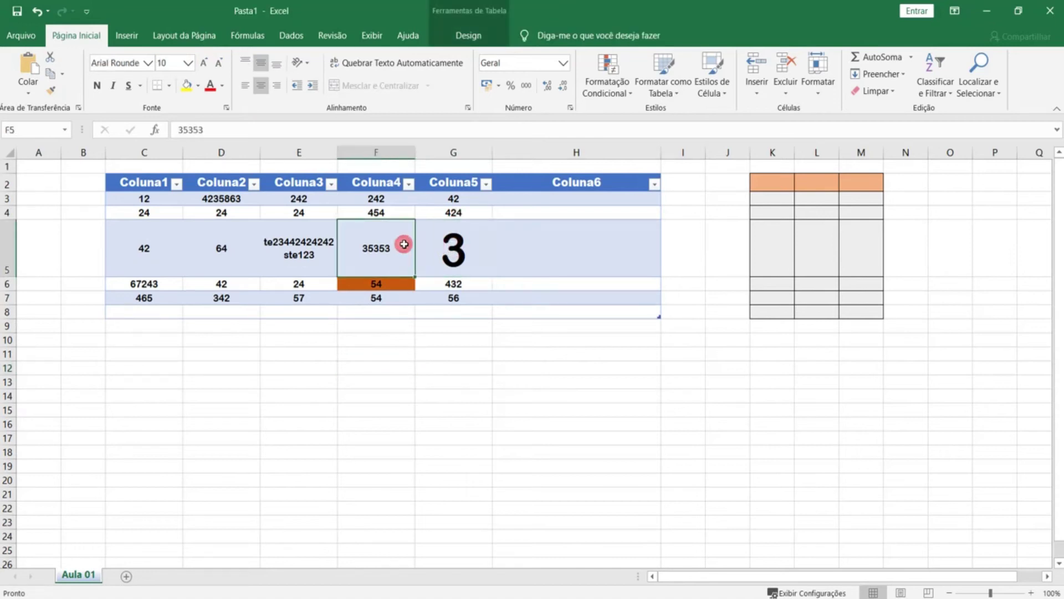
left_click(397, 281)
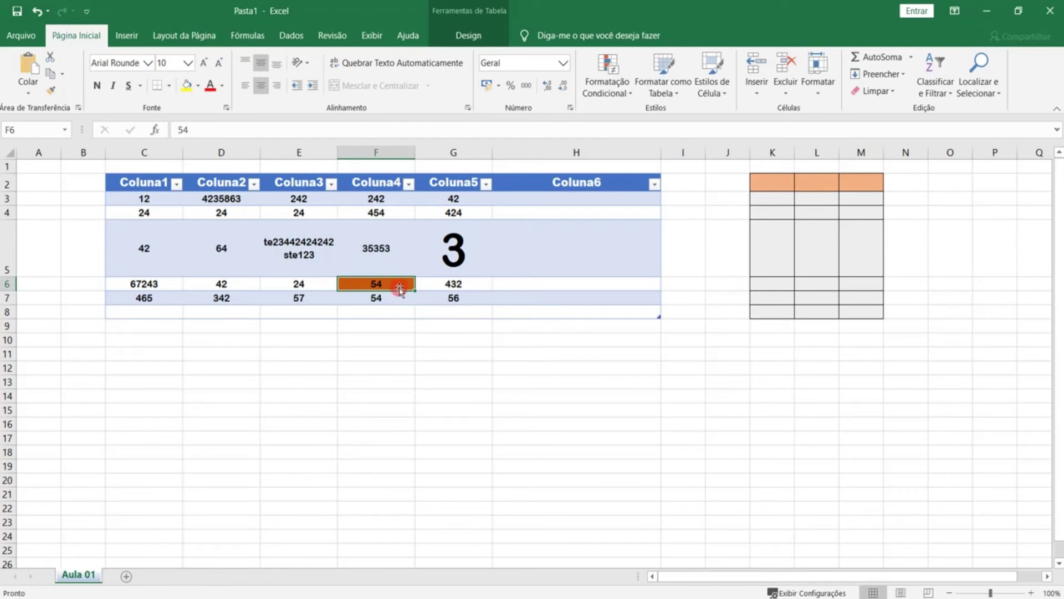
left_click(49, 91)
left_click(454, 253)
left_click(380, 284)
left_click(52, 92)
left_click(455, 238)
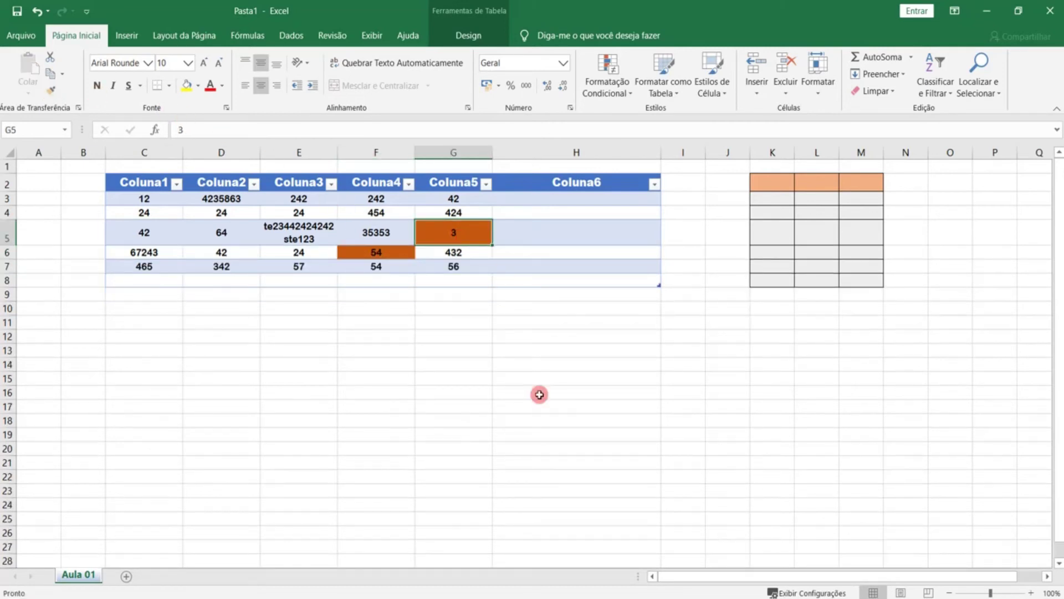
Step: Copy the formatting of the orange cell F6 onto the long text cell E5 with Format Painter
left_click(389, 255)
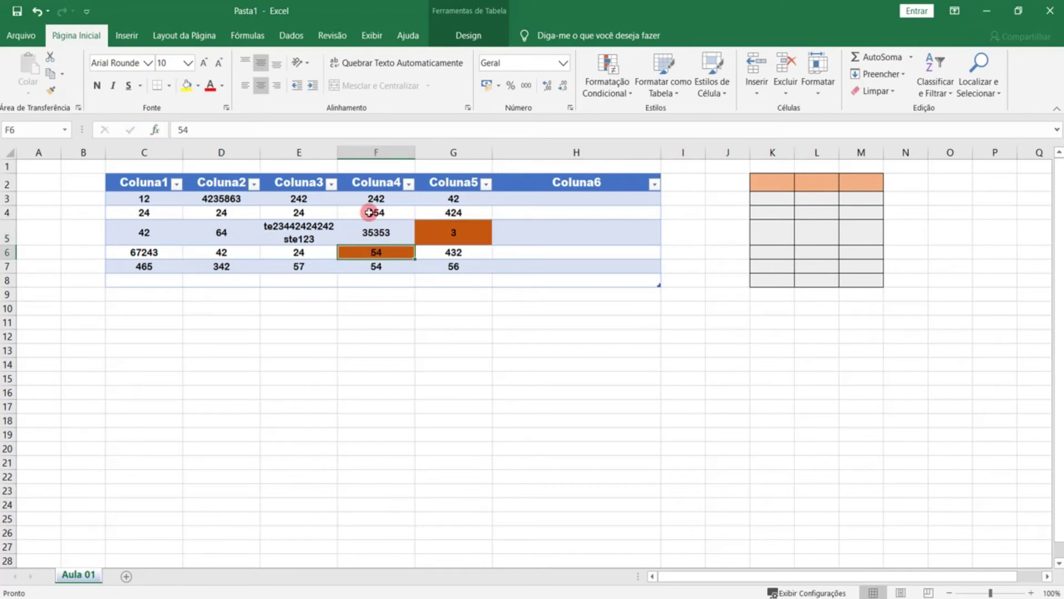
left_click(50, 90)
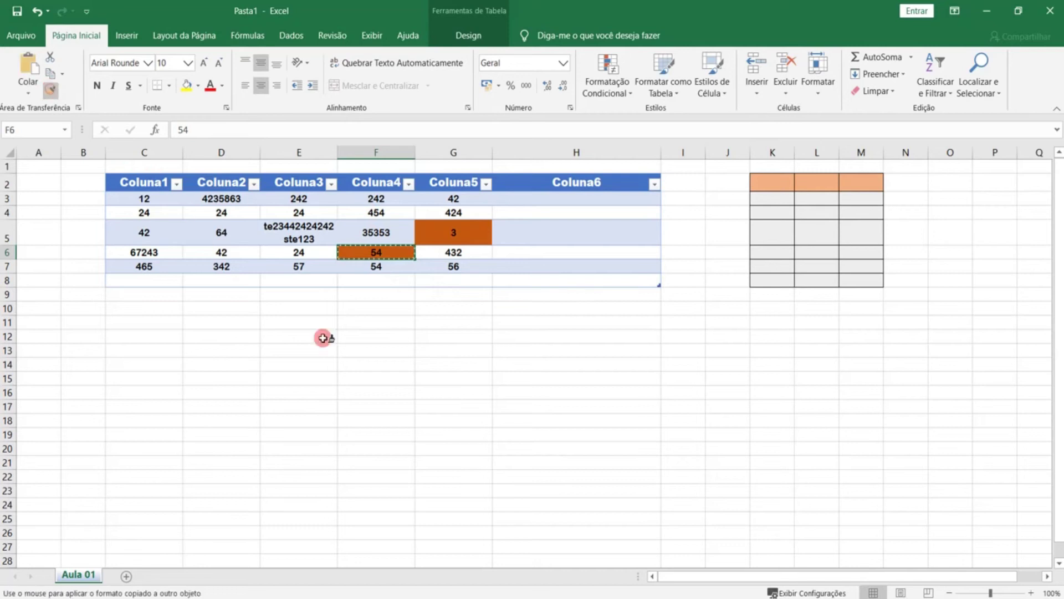
left_click(287, 231)
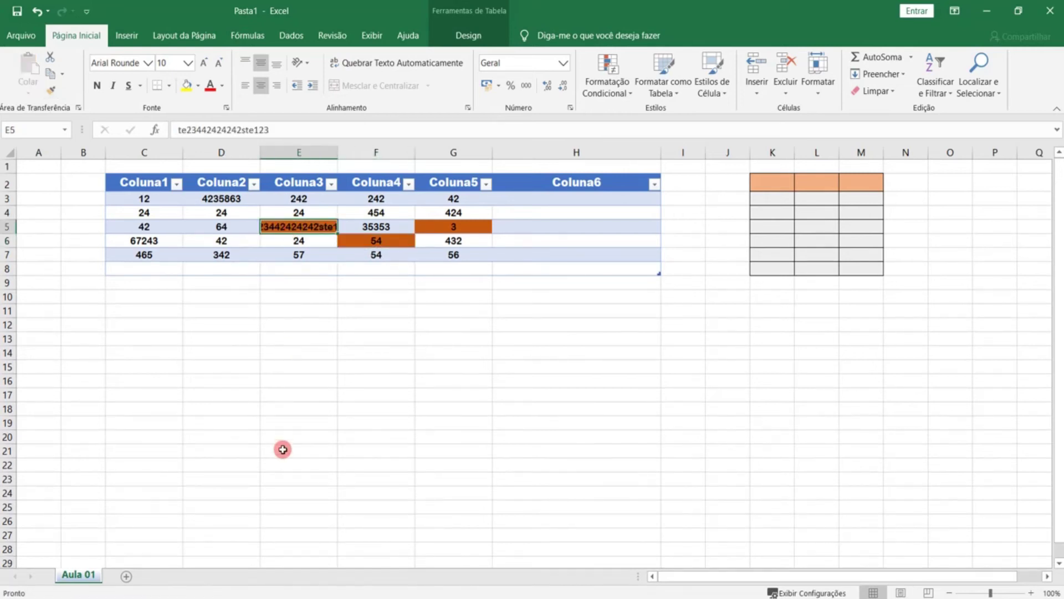
Step: Turn on automatic text wrapping for the long text in cell E5
left_click(371, 244)
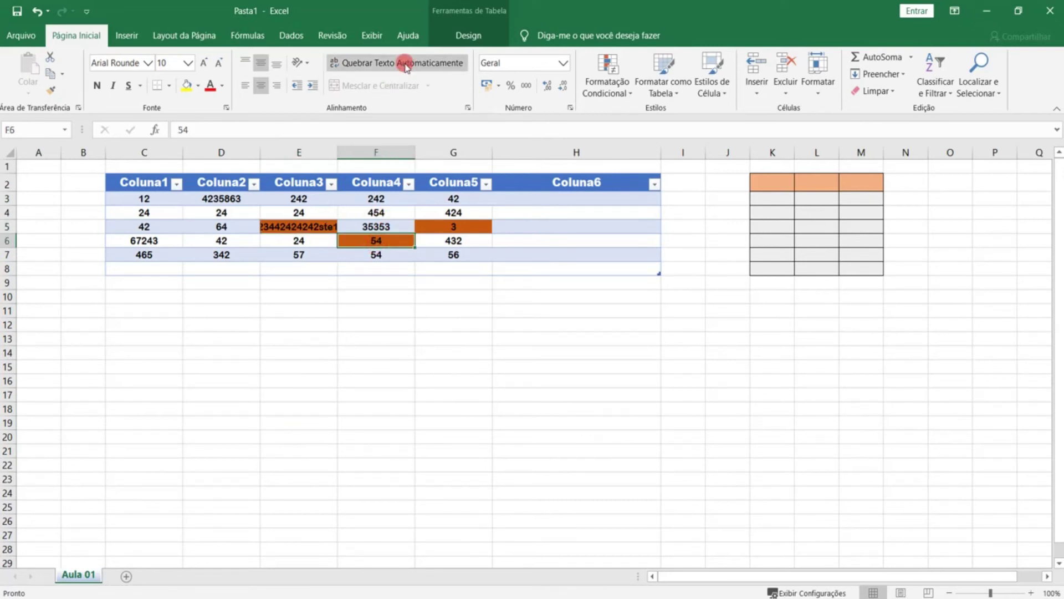
left_click(331, 224)
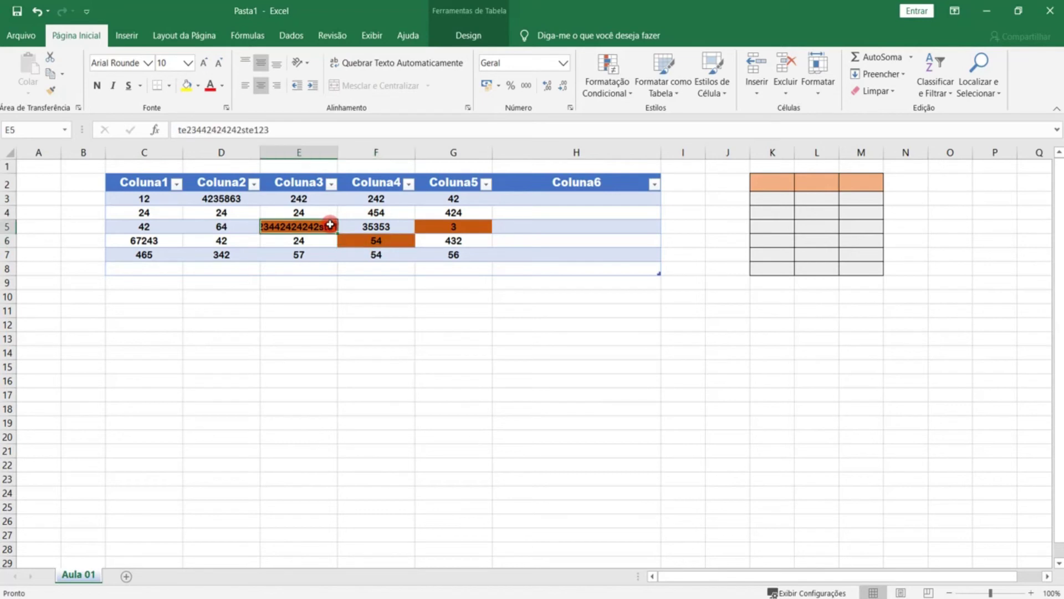
left_click(391, 64)
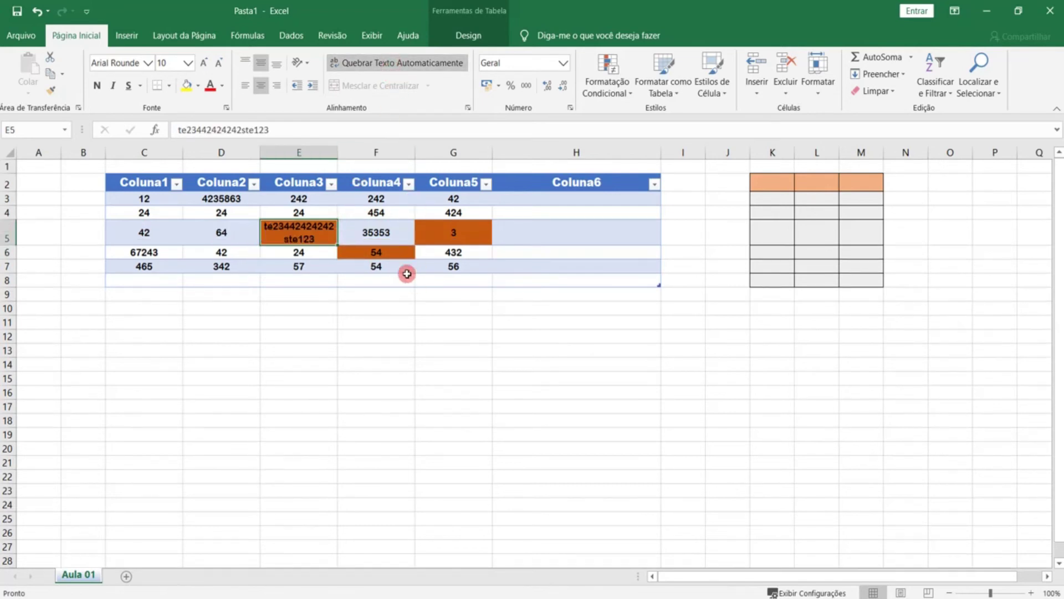
left_click(394, 256)
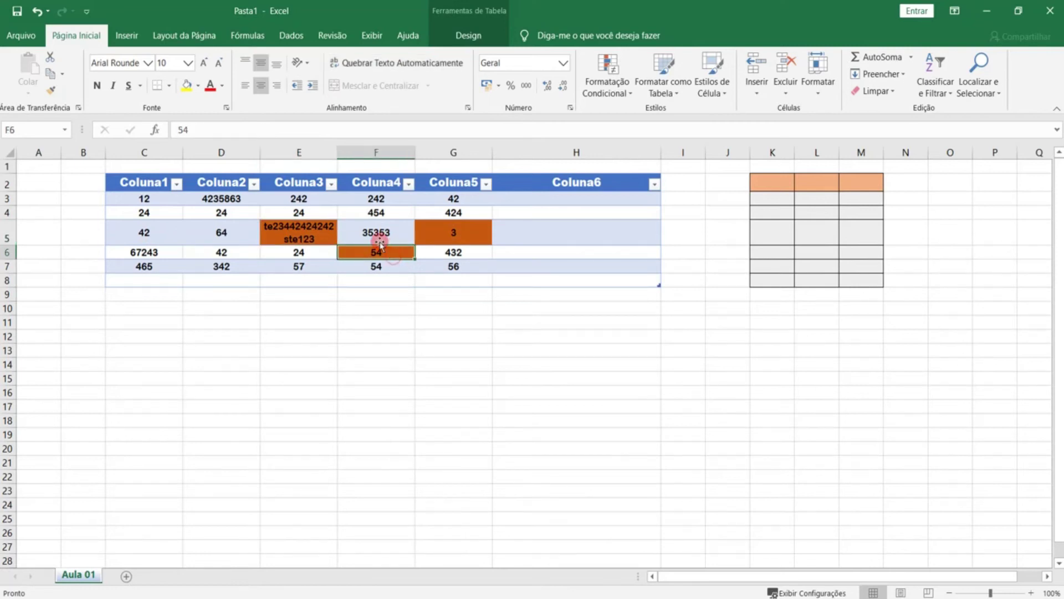
left_click(328, 230)
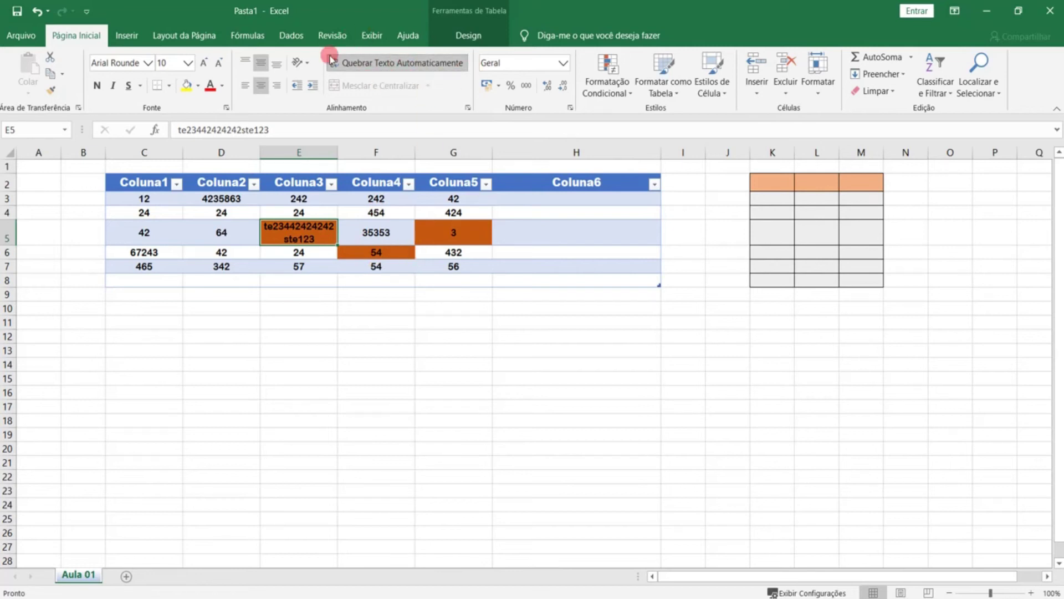
left_click(384, 254)
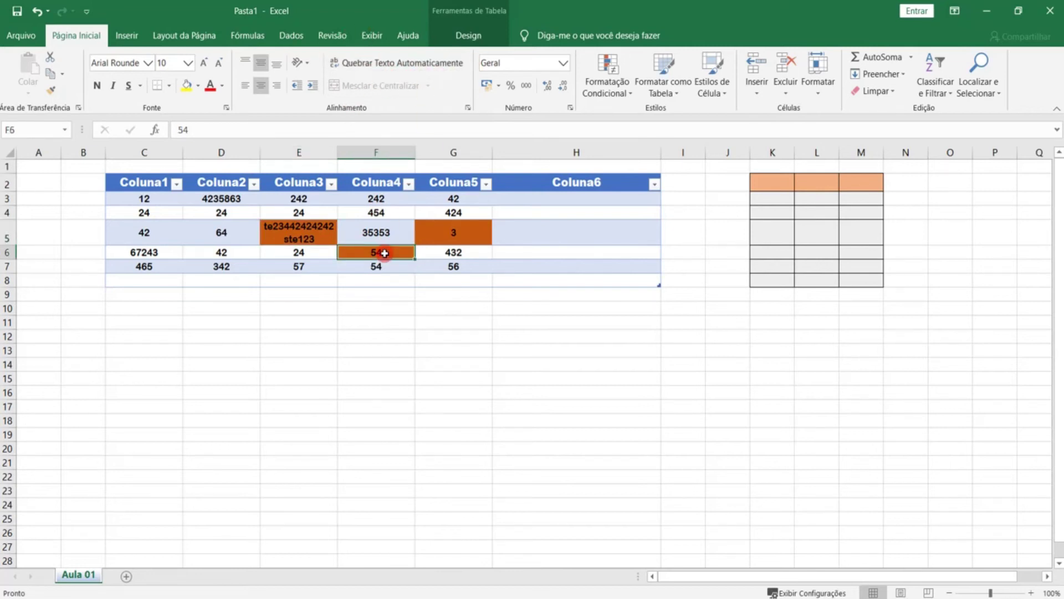
left_click(387, 88)
left_click(210, 233)
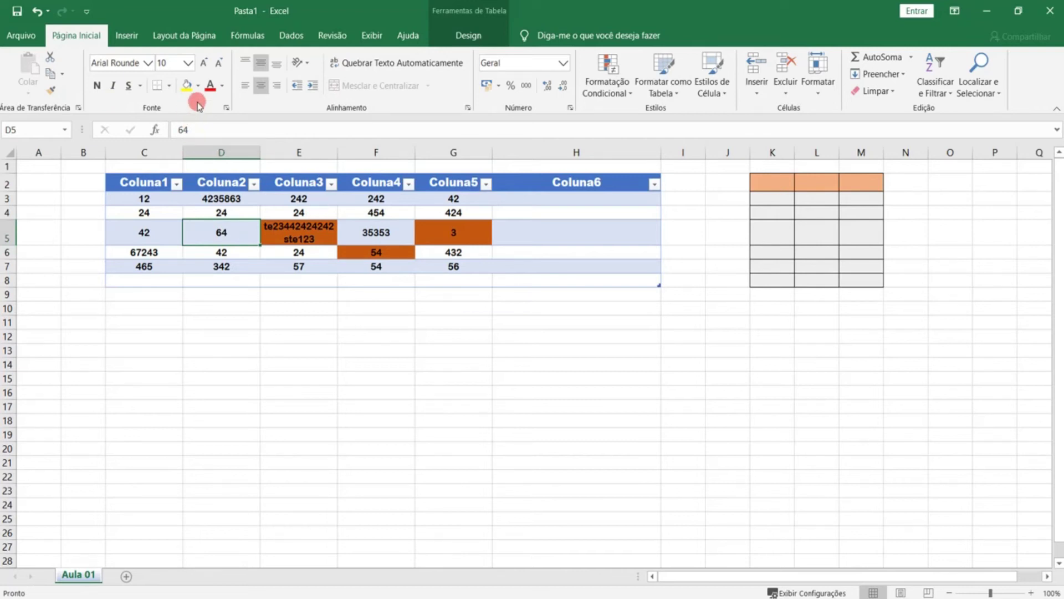
left_click(168, 219)
Step: Make the value in cell C3 bold and the value in cell D3 italic
left_click(147, 197)
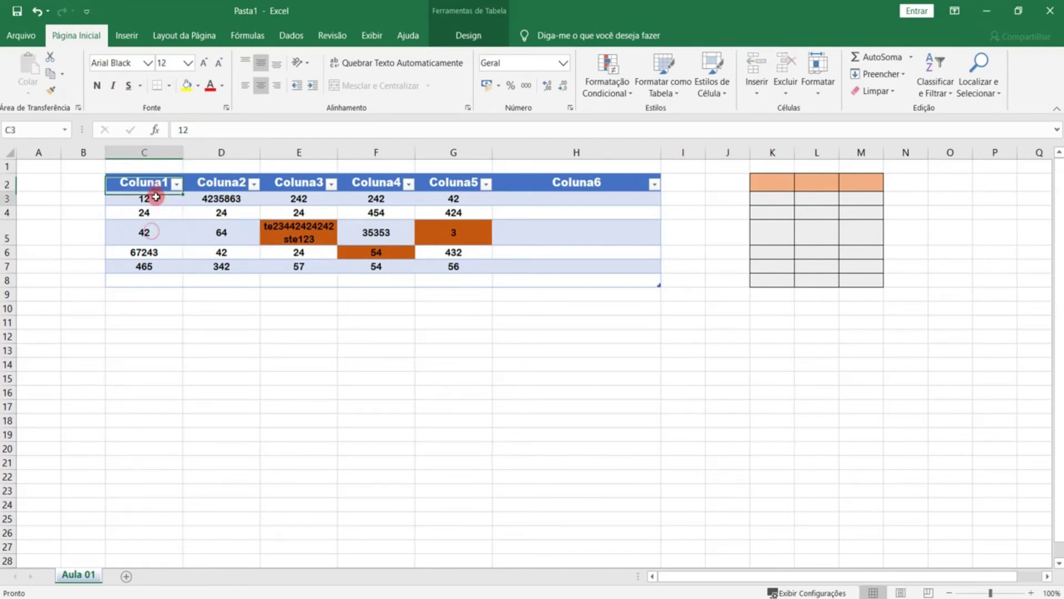
left_click(108, 90)
left_click(221, 198)
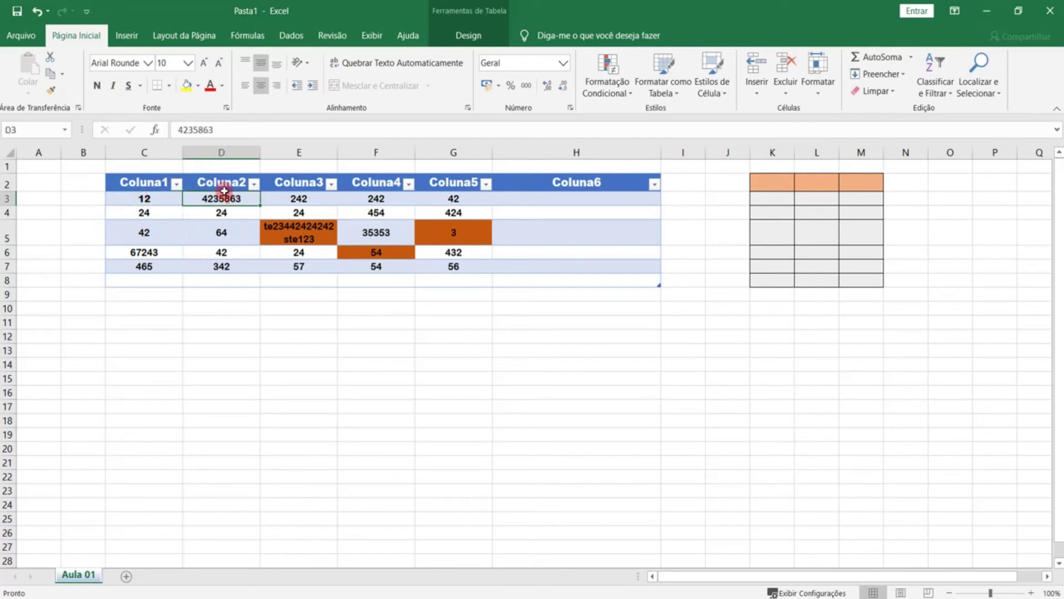
left_click(113, 86)
Step: Apply a double underline to the value in cell E3 and a single underline to the value in C5
left_click(297, 198)
left_click(131, 87)
left_click(145, 87)
left_click(155, 119)
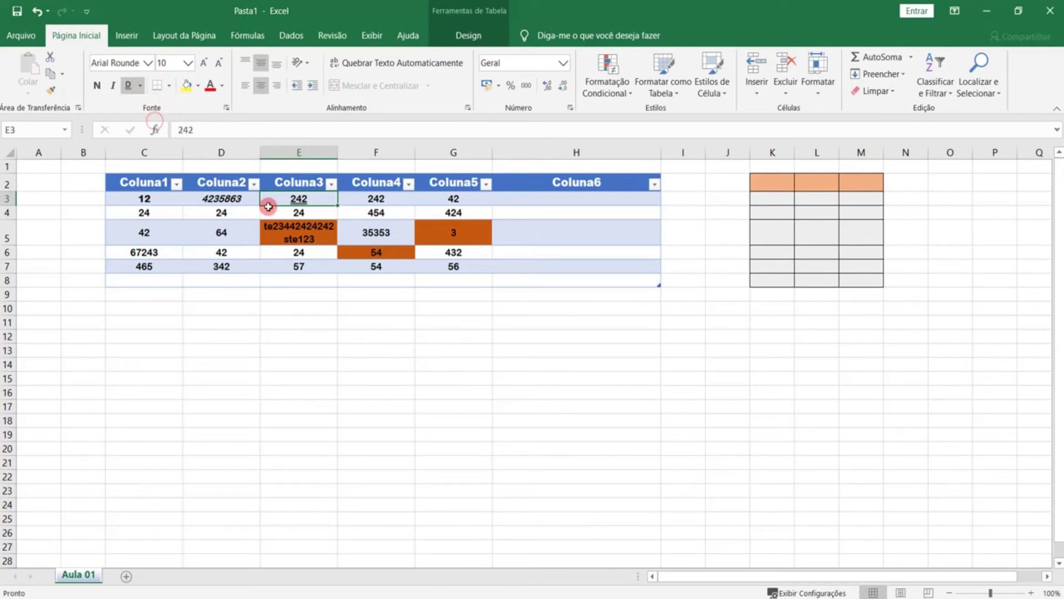
left_click(145, 224)
left_click(141, 86)
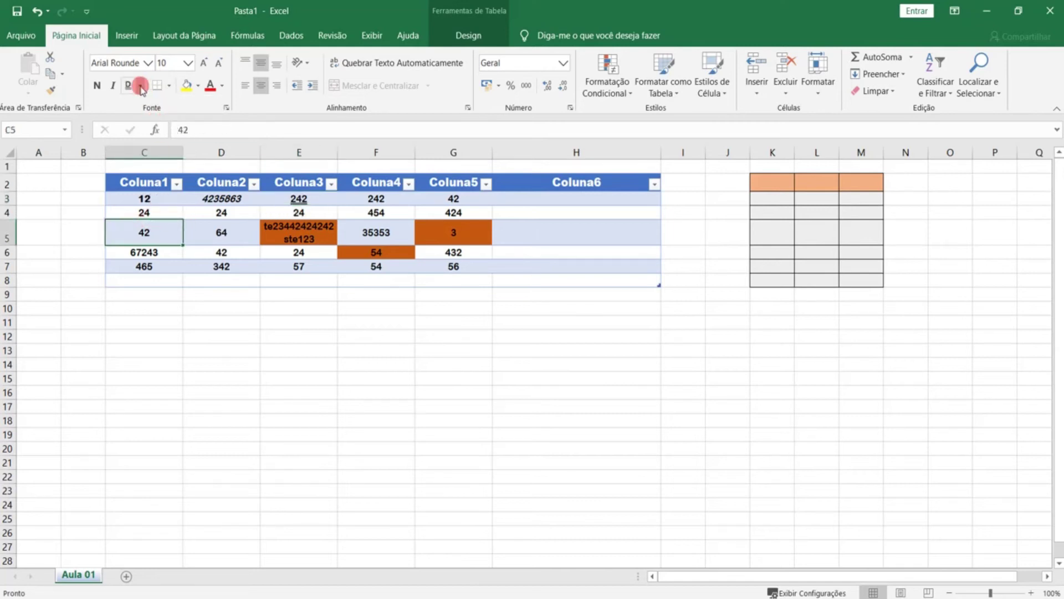
left_click(150, 103)
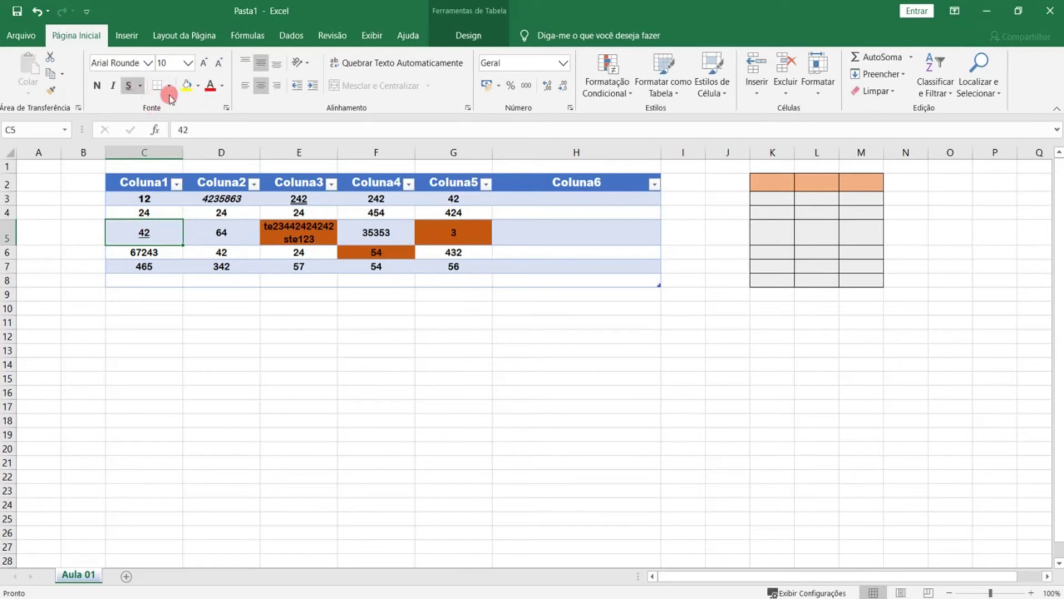
Step: Fill cell D5 with a light gold theme color
left_click(203, 241)
left_click(198, 85)
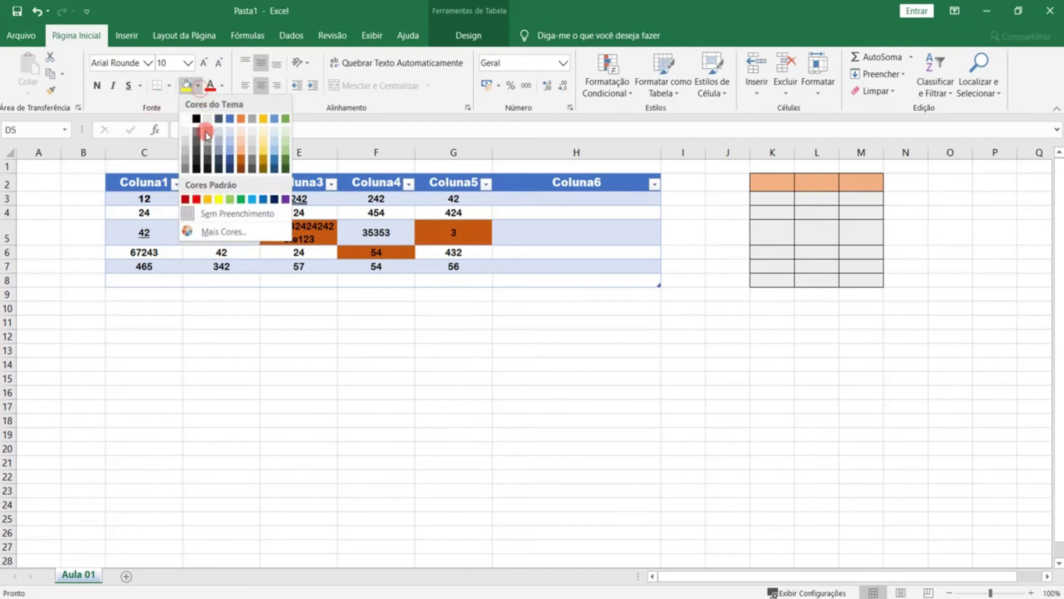
left_click(262, 149)
Step: Fill cell G4 with the green theme color and set its font color to standard yellow
left_click(476, 210)
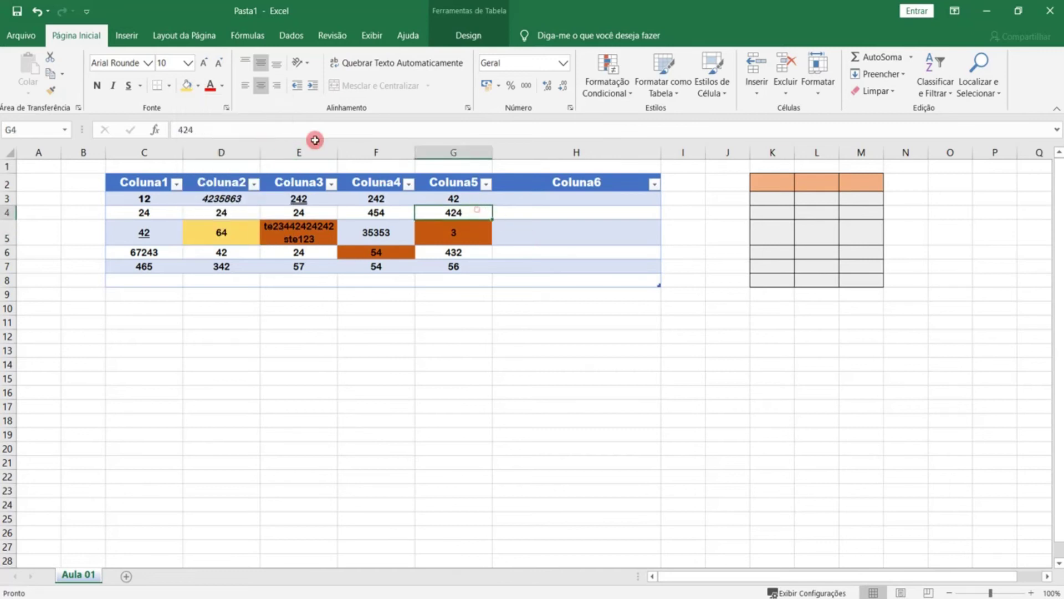
left_click(198, 91)
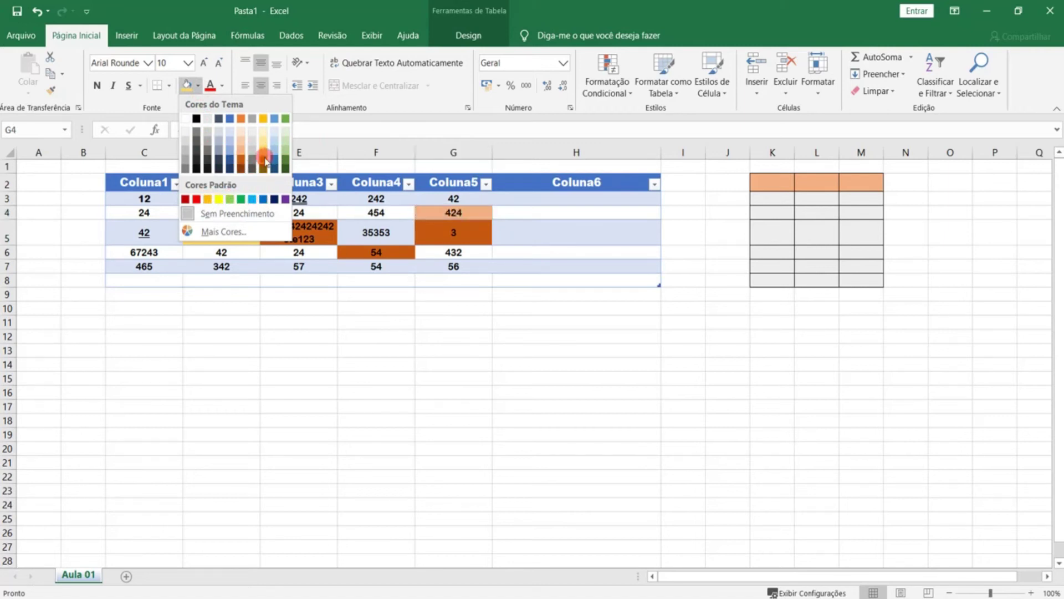
left_click(287, 118)
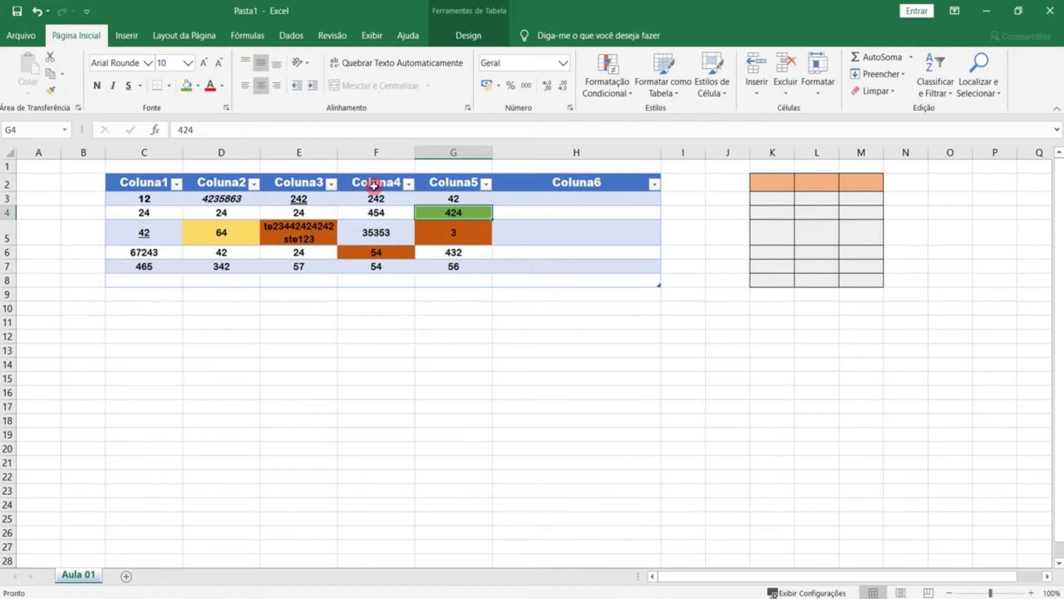
left_click(223, 86)
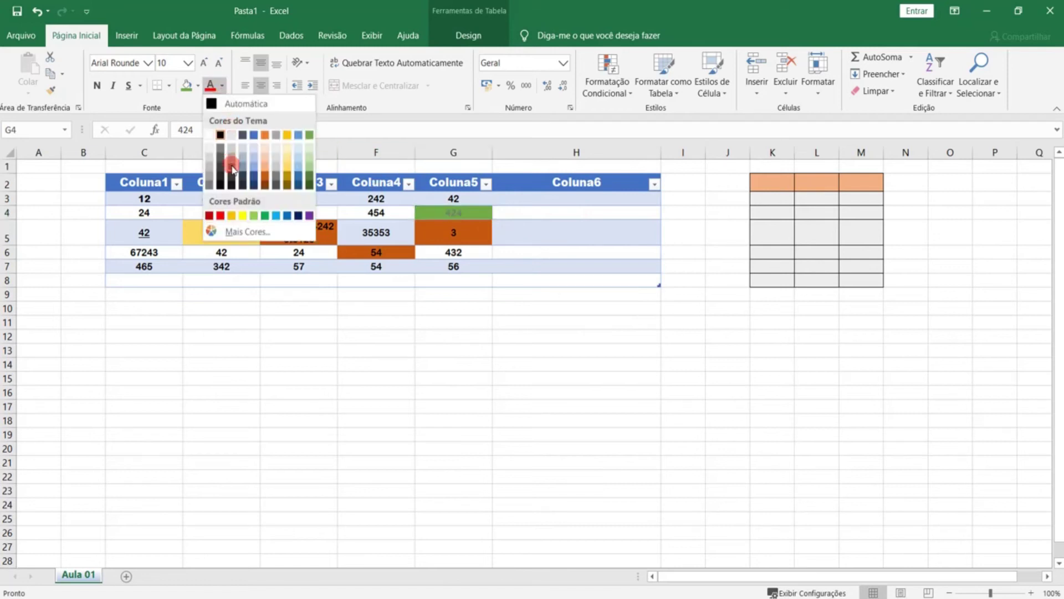
left_click(243, 215)
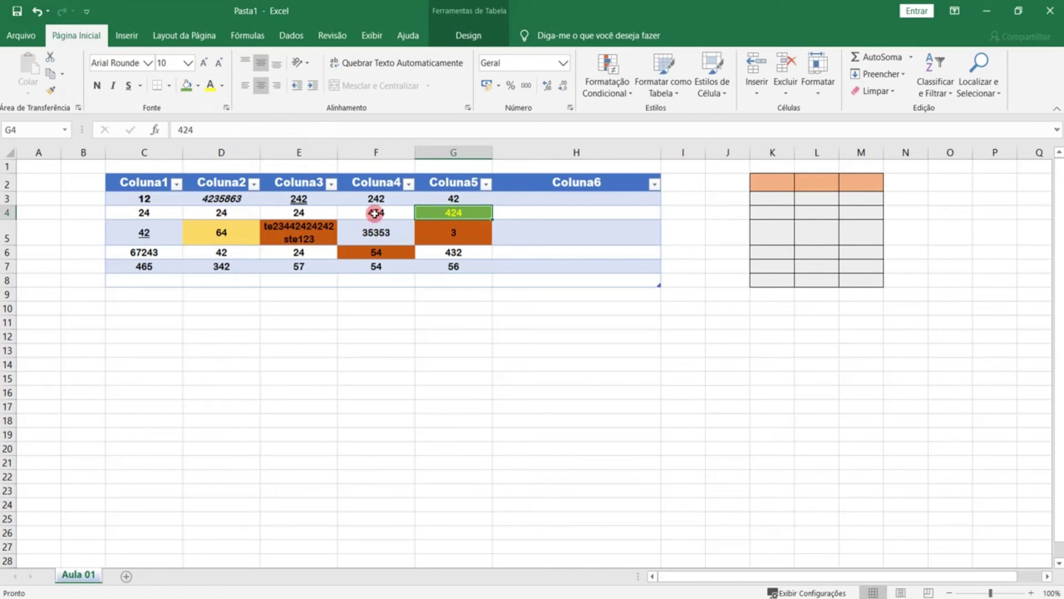
Step: Apply the same green fill to all the table values in C3:G7
left_click_drag(143, 199, 257, 204)
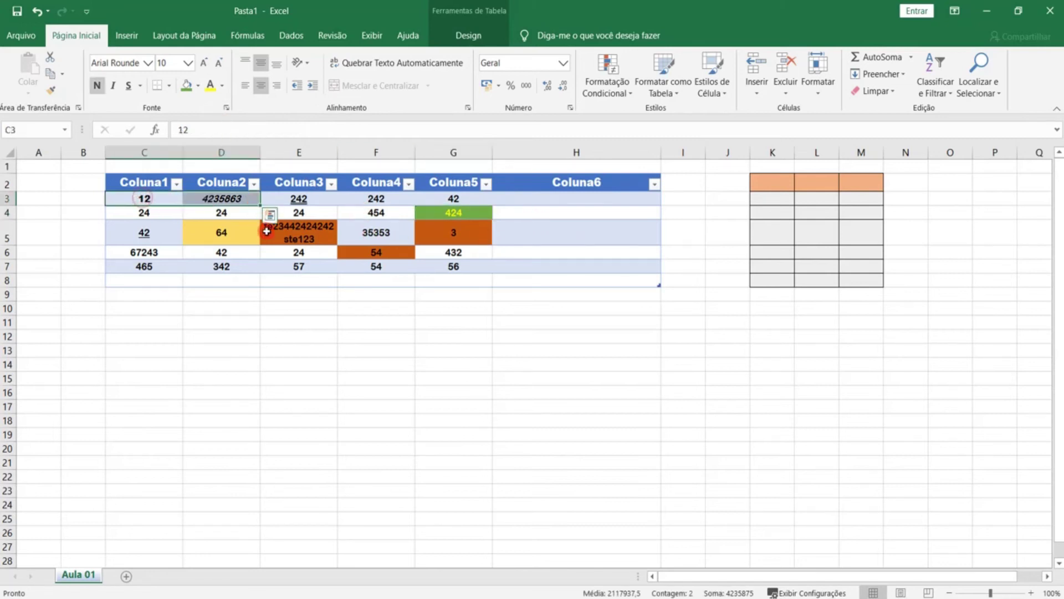
left_click(266, 230)
left_click(299, 199)
left_click_drag(176, 197, 484, 262)
left_click(185, 86)
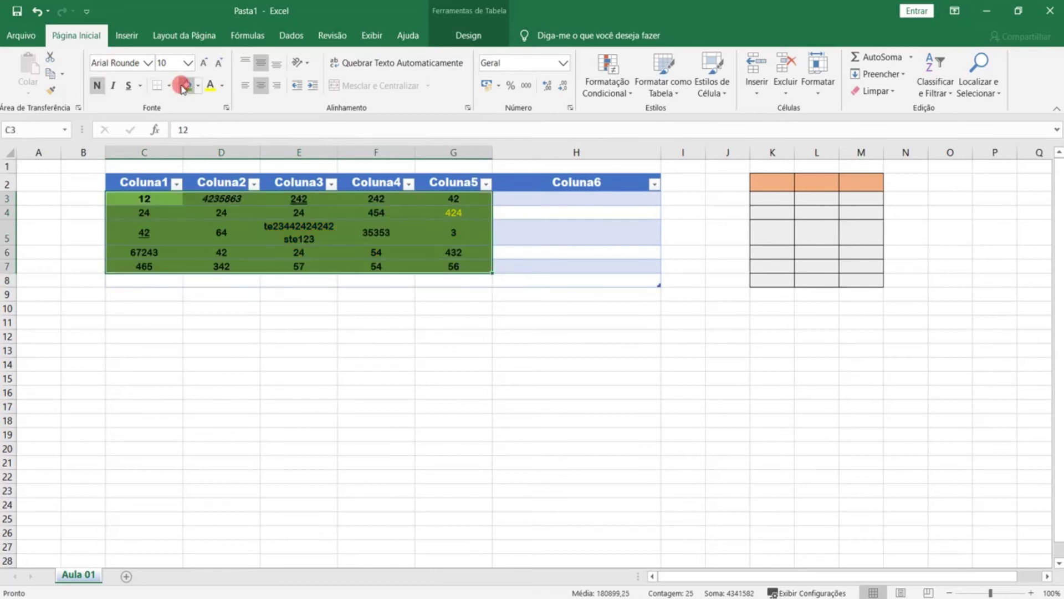
Step: Set the font color of the values in C3:F7 to yellow
left_click(324, 235)
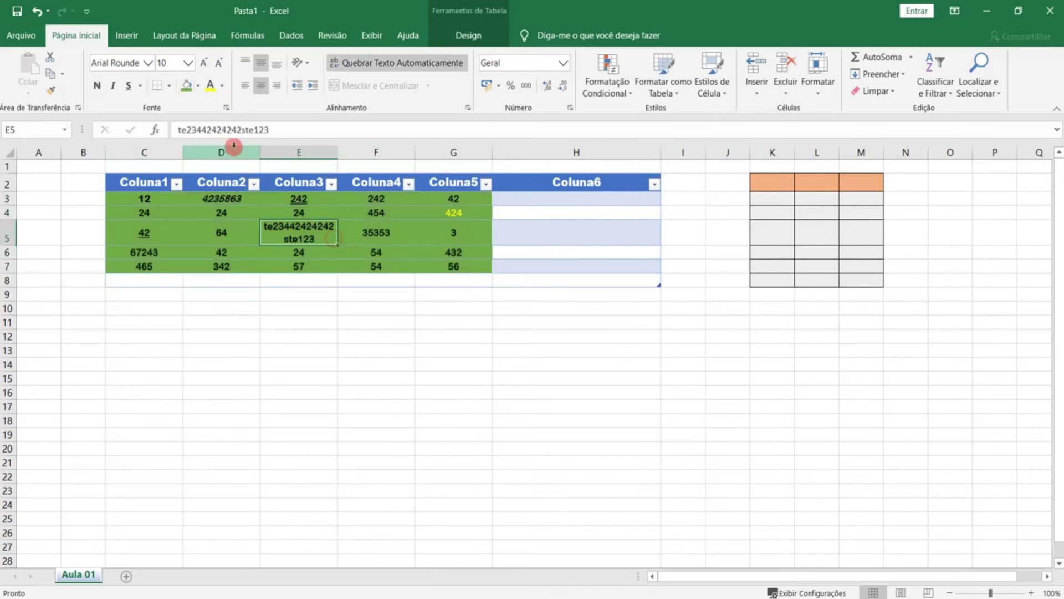
left_click(180, 201)
left_click_drag(194, 210, 411, 269)
left_click(210, 86)
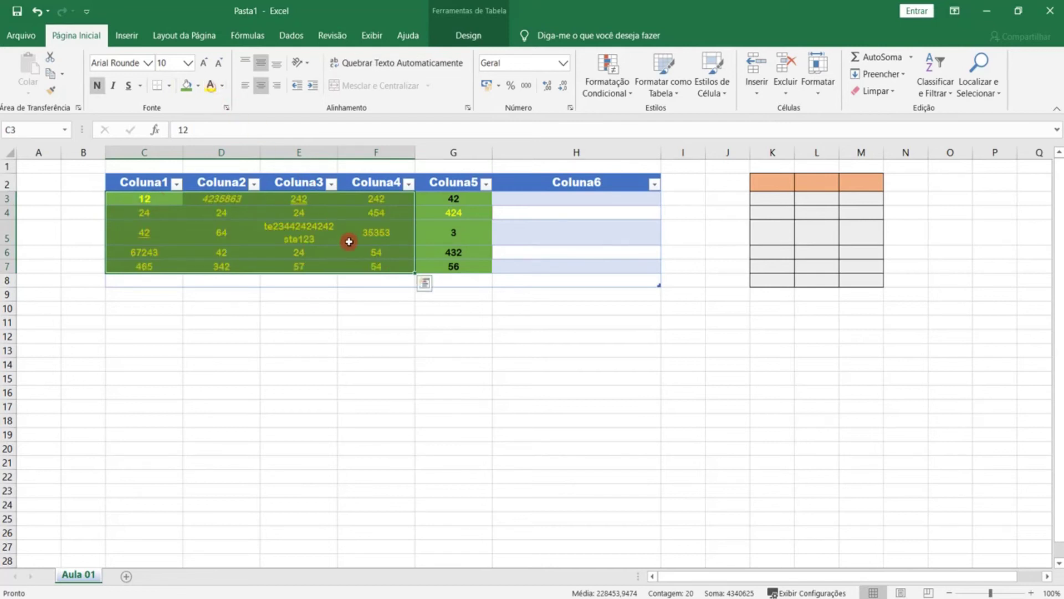
Step: Cut the value in cell C5 and paste it into cell F11 below the table
left_click(350, 241)
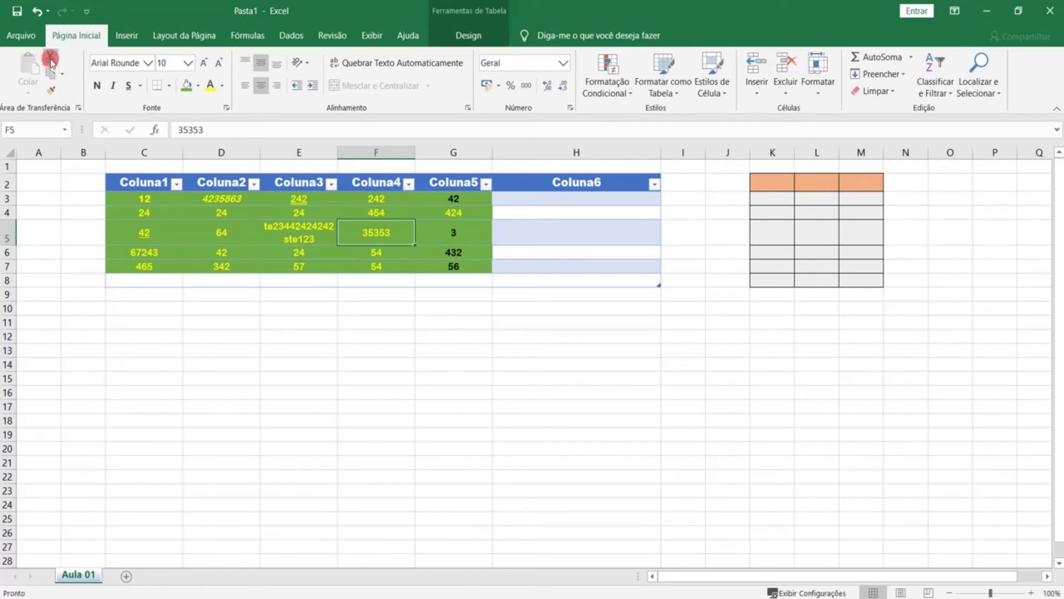
left_click(162, 228)
right_click(160, 228)
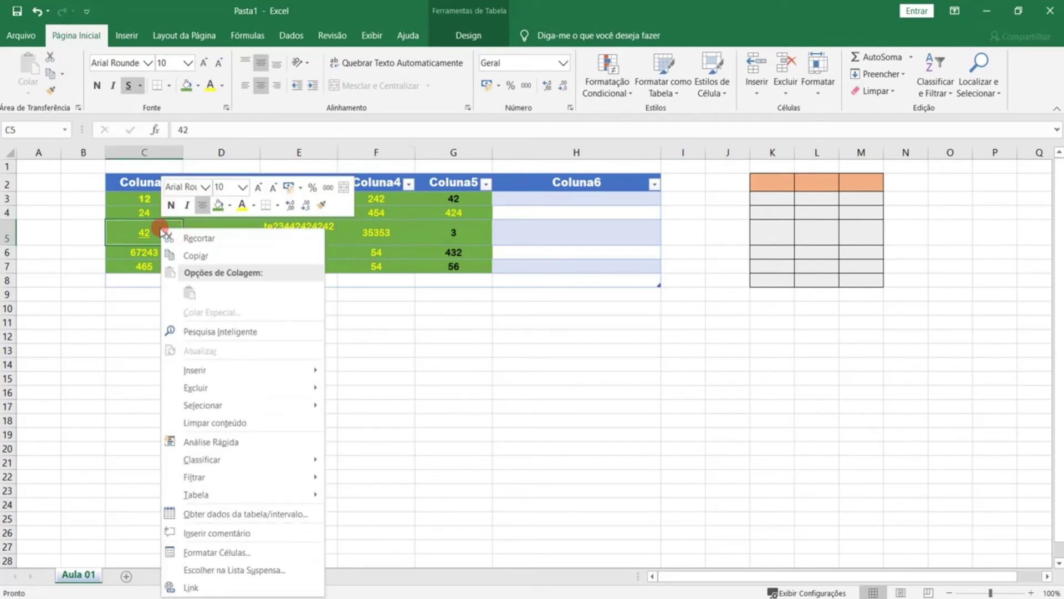
left_click(189, 238)
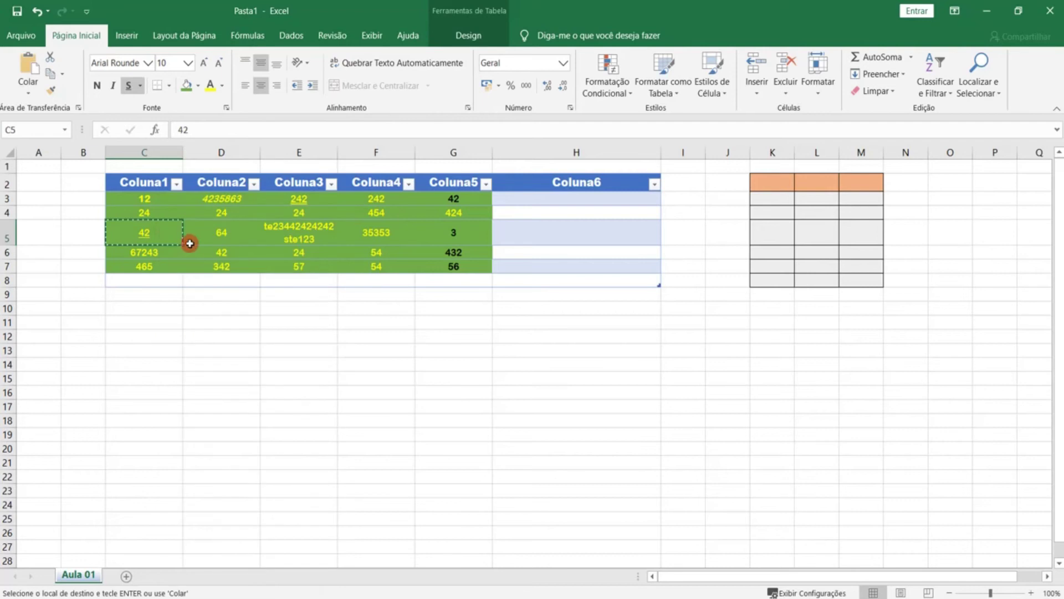
left_click(363, 326)
right_click(363, 326)
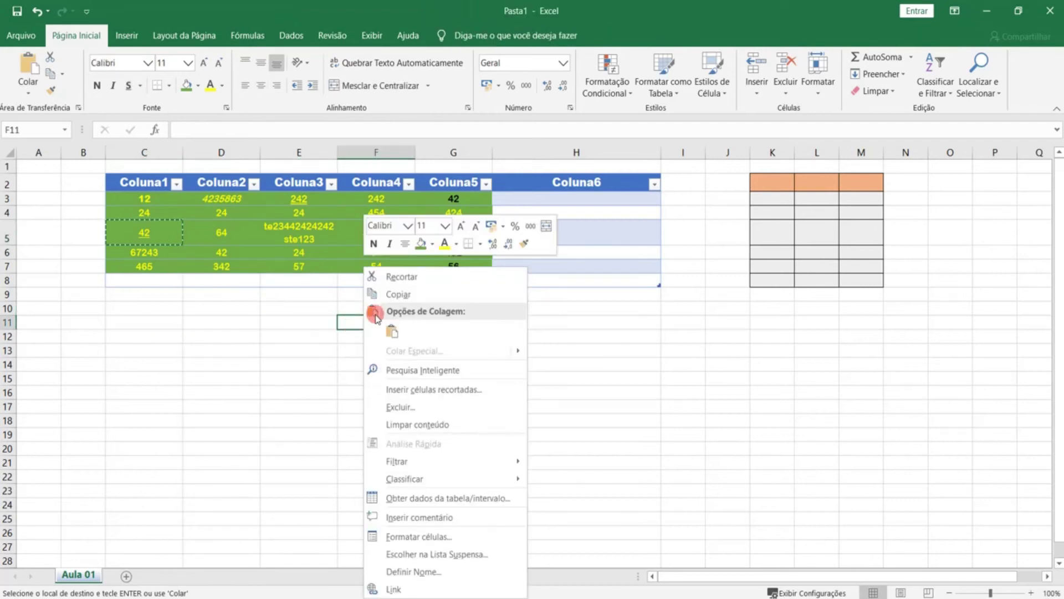
left_click(396, 330)
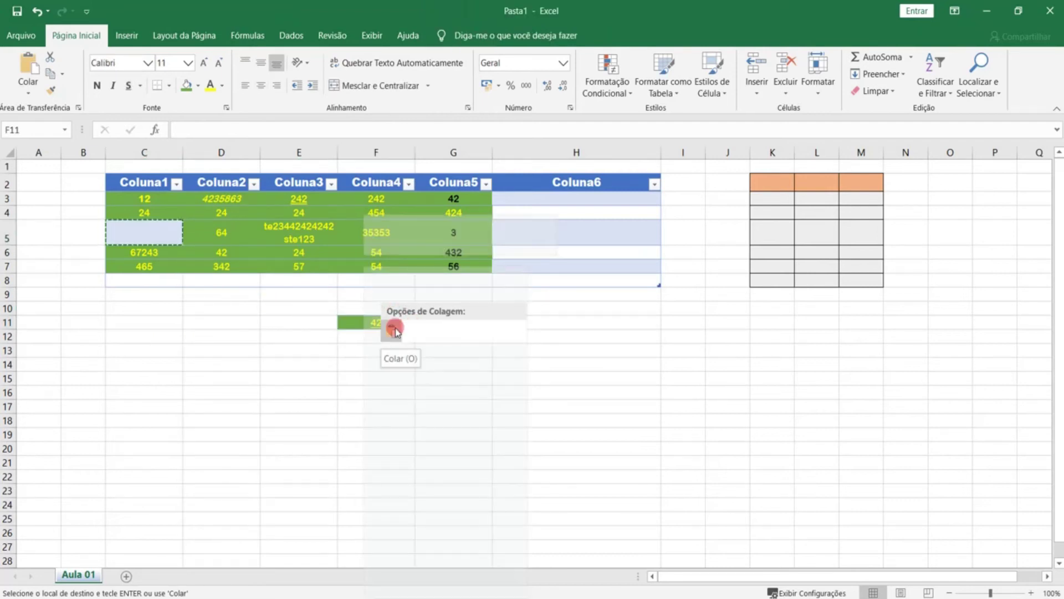
left_click(399, 362)
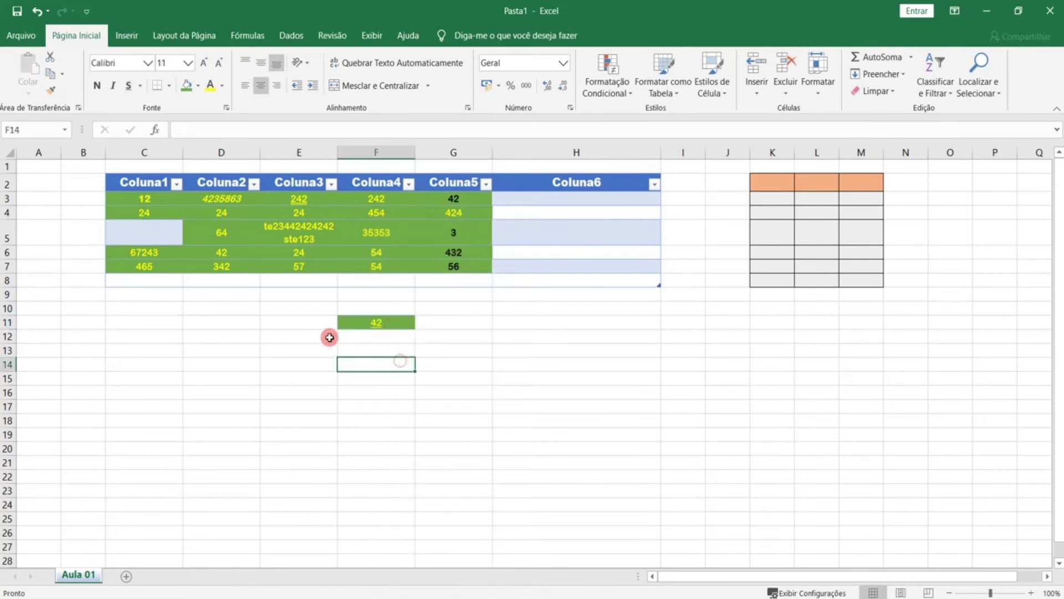
left_click(149, 232)
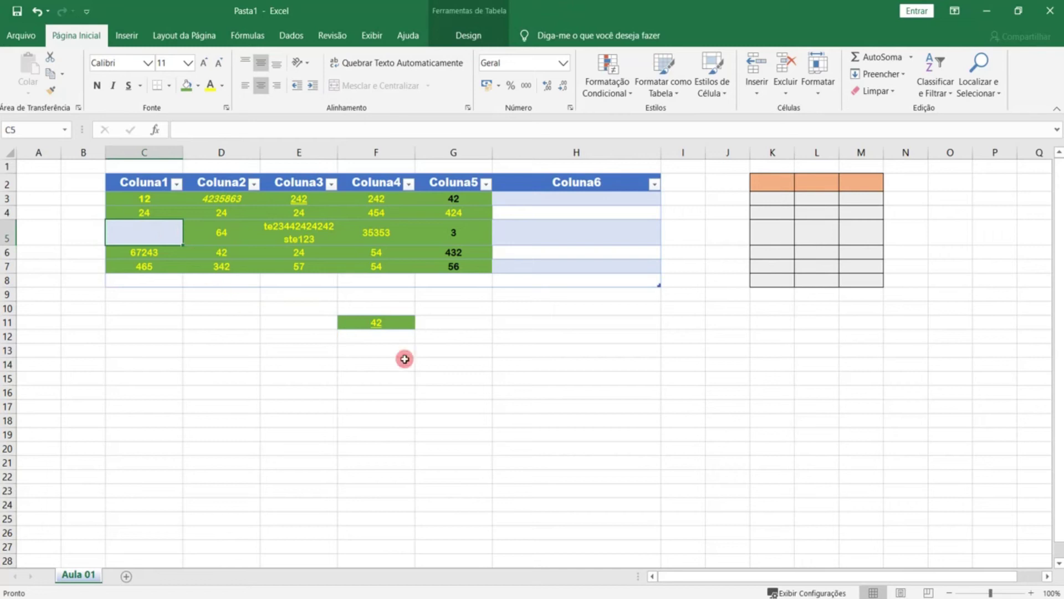
left_click(386, 323)
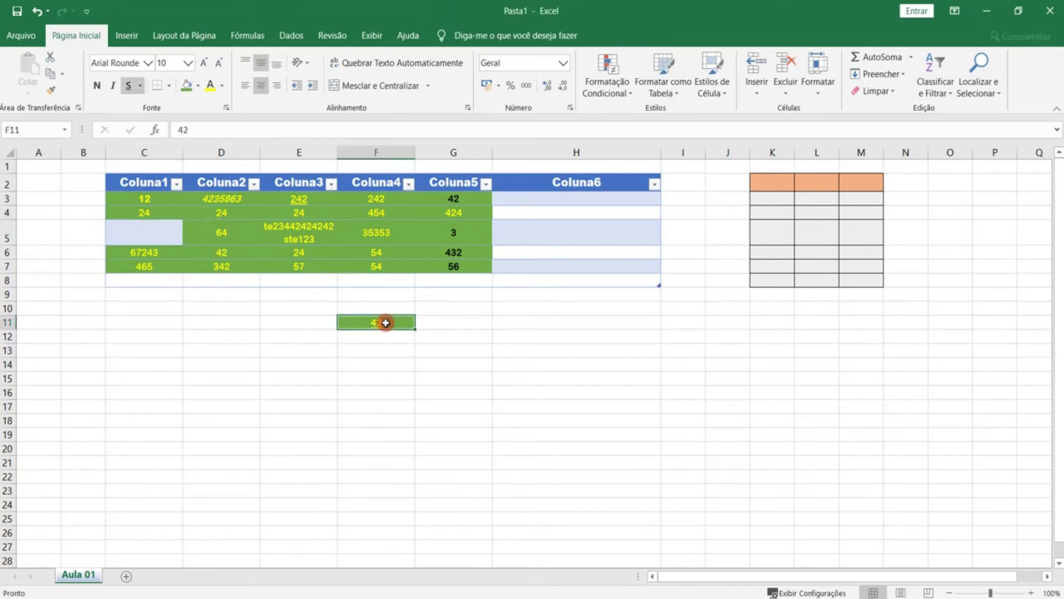
Step: Copy cell D5 and paste it with its full formatting into cell H13
left_click(220, 228)
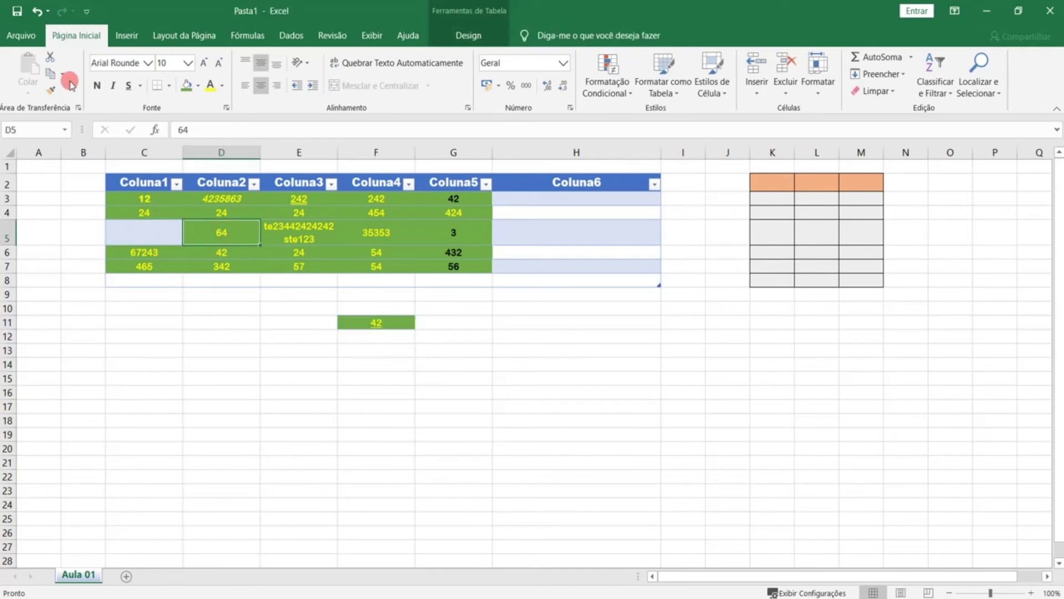
right_click(218, 229)
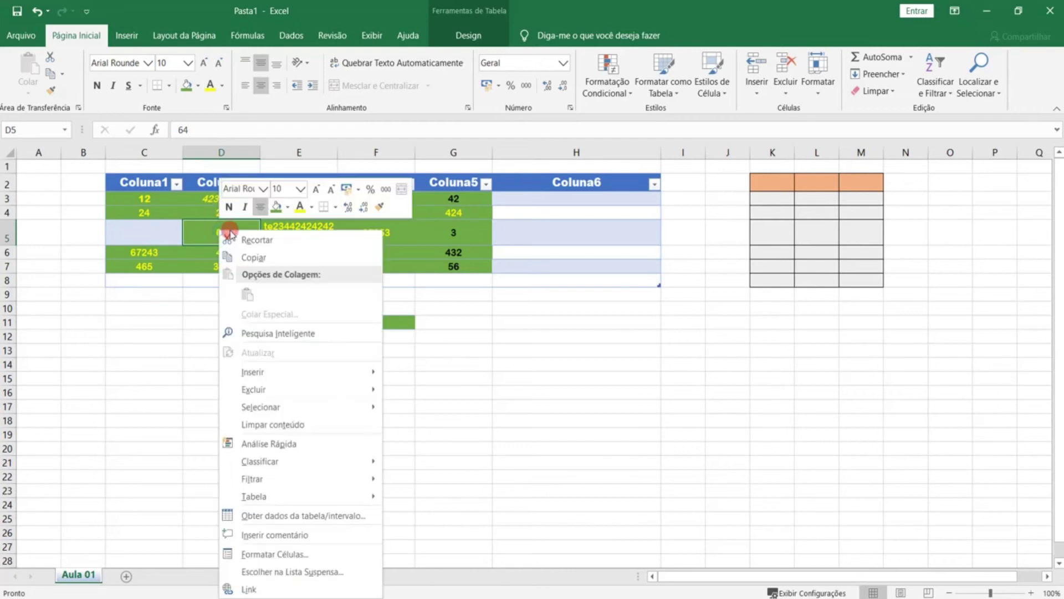
left_click(266, 254)
left_click(262, 362)
right_click(286, 363)
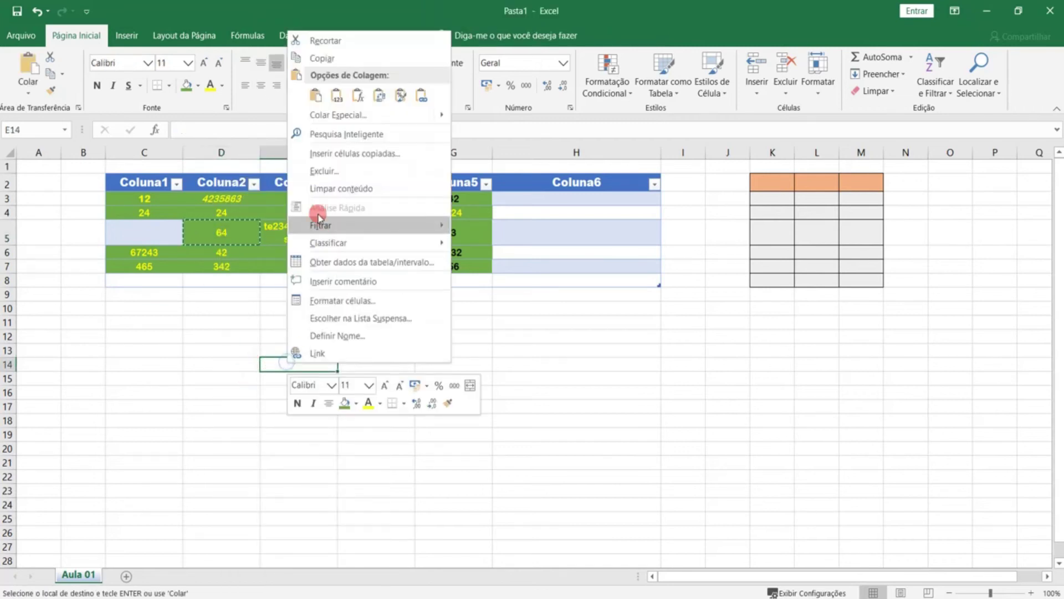
right_click(540, 353)
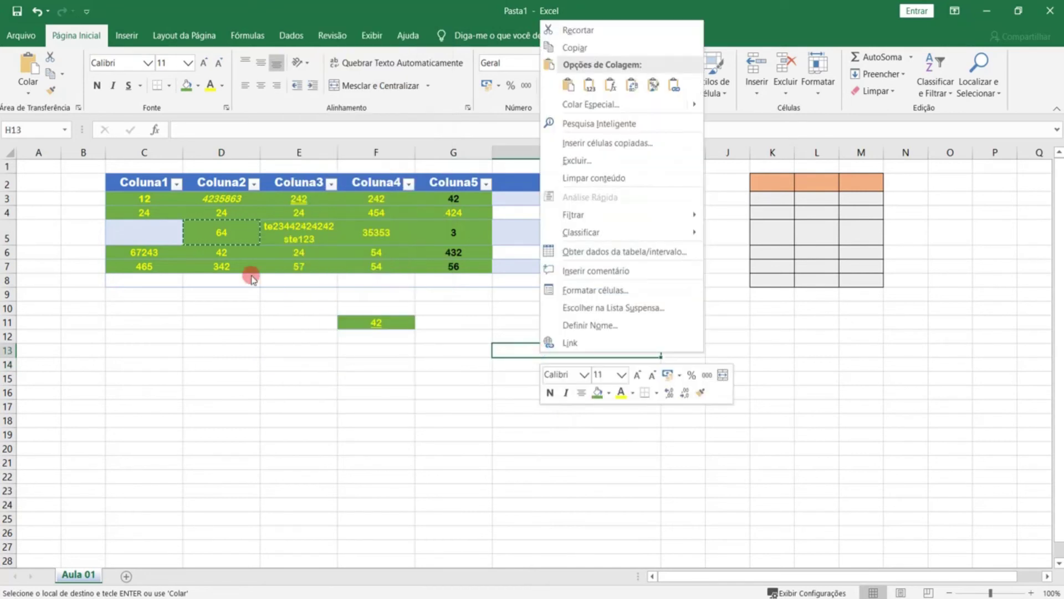
key("Escape")
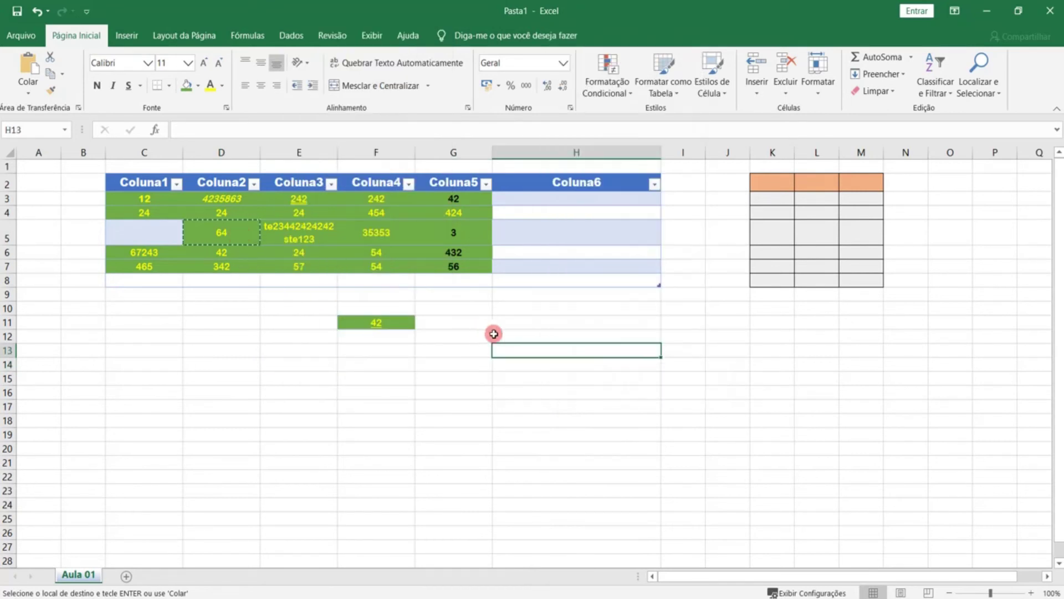
right_click(529, 351)
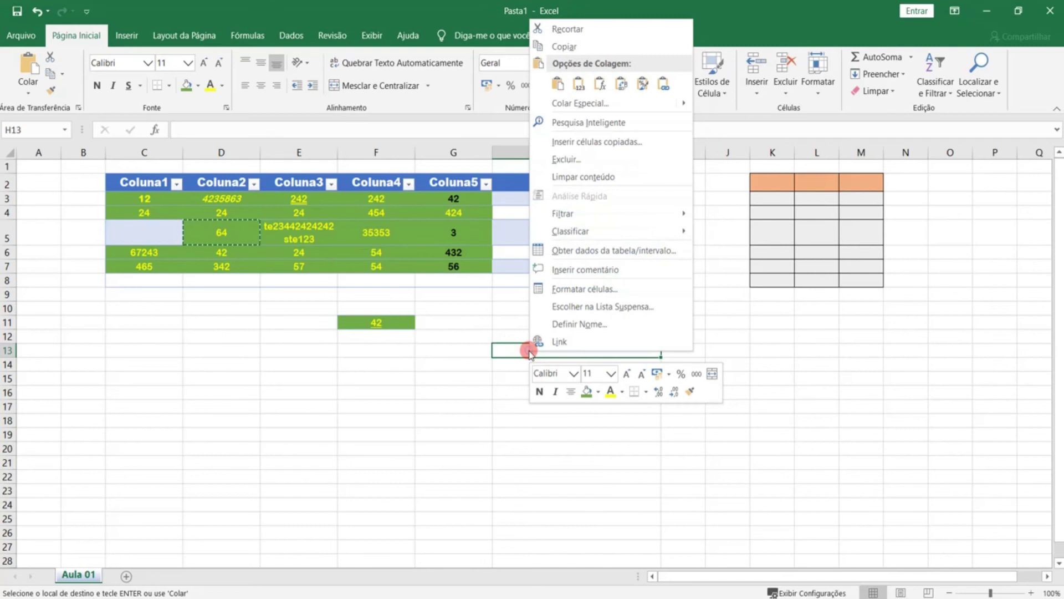
left_click(559, 84)
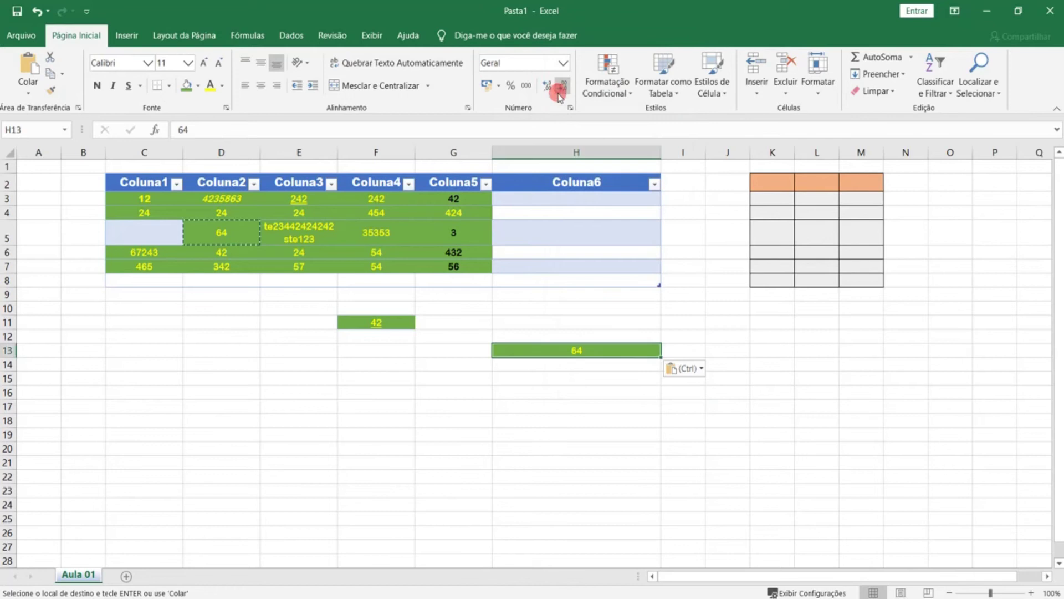
Step: Paste only the value of the copied cell D5 into cell H15
left_click(376, 388)
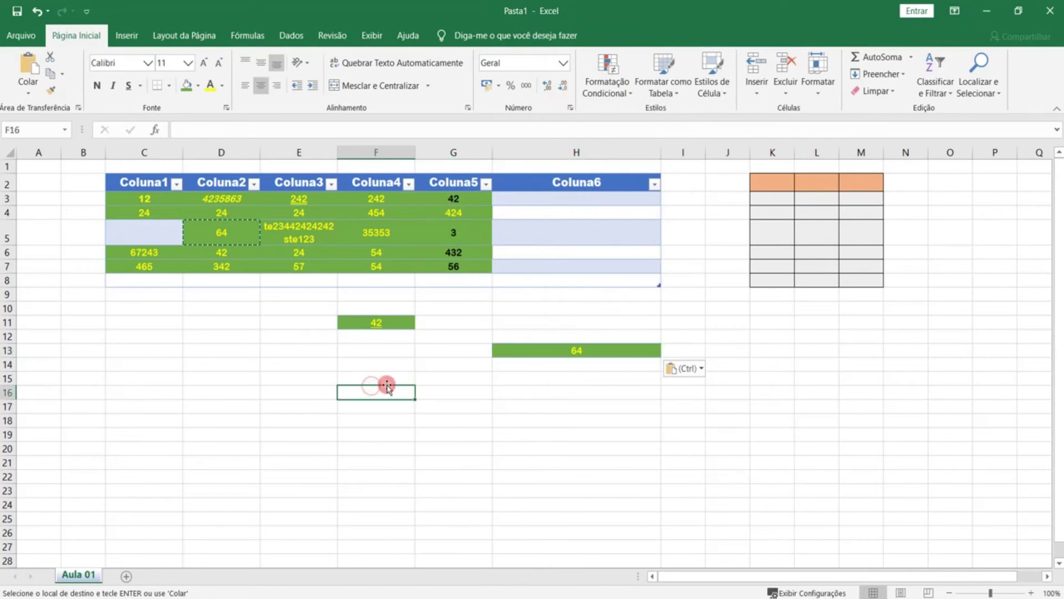
left_click(582, 377)
right_click(582, 377)
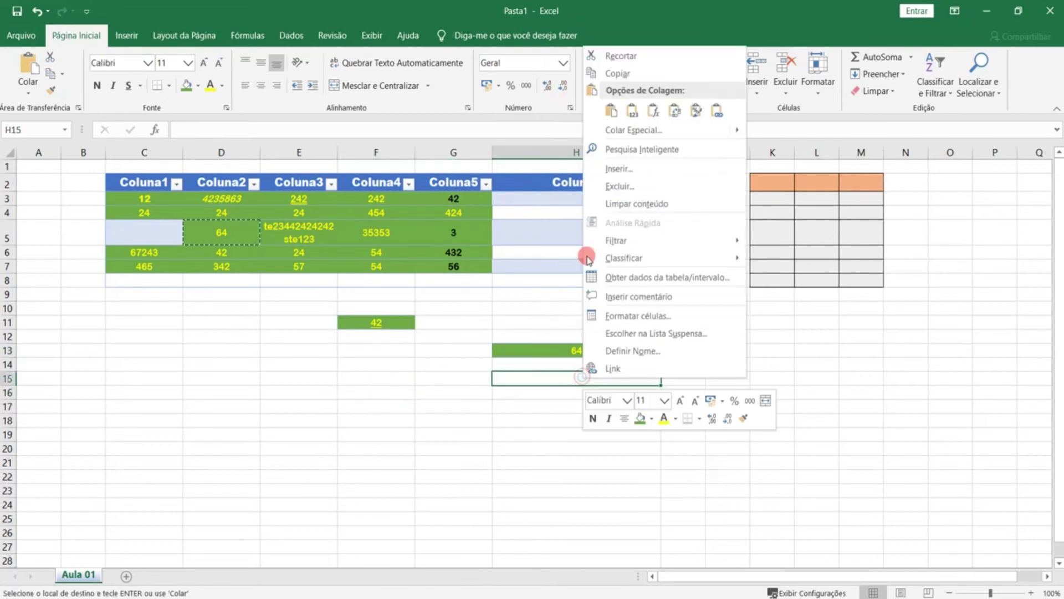
left_click(633, 110)
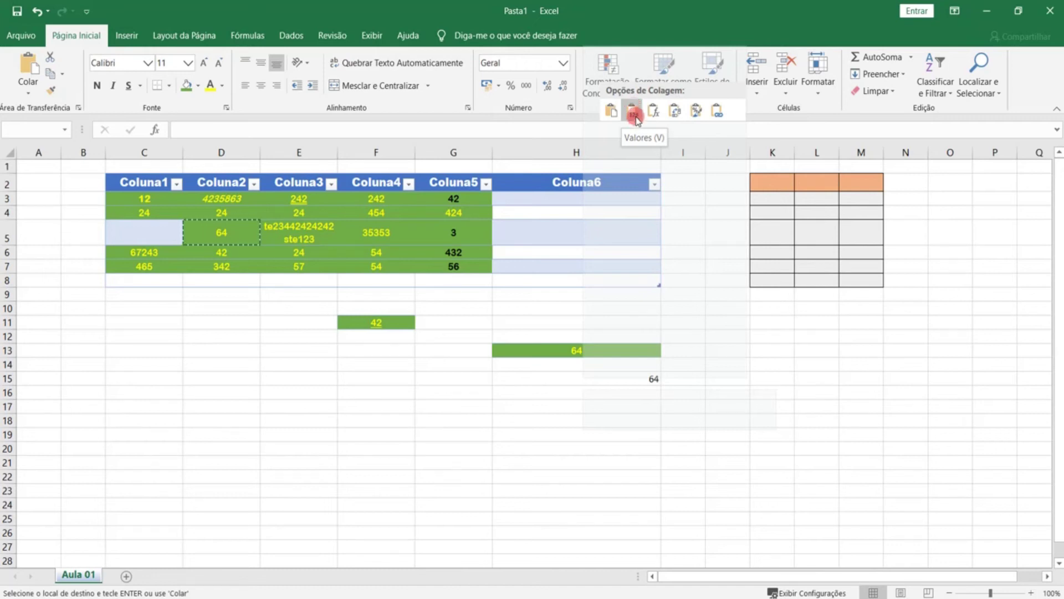
left_click(634, 115)
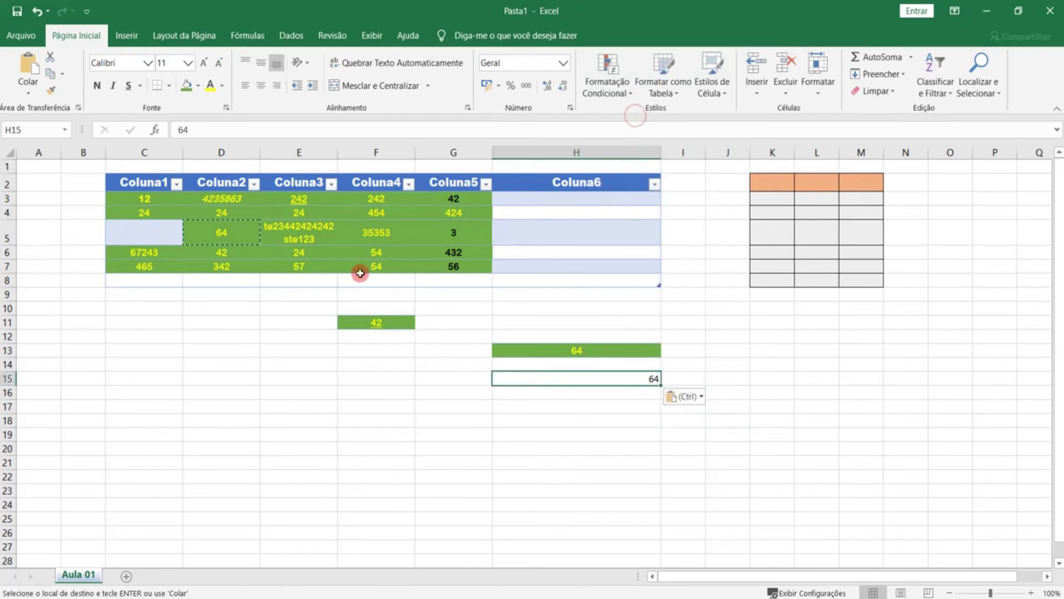
Step: Paste only the formatting of the copied cell D5 into cell H17
right_click(594, 406)
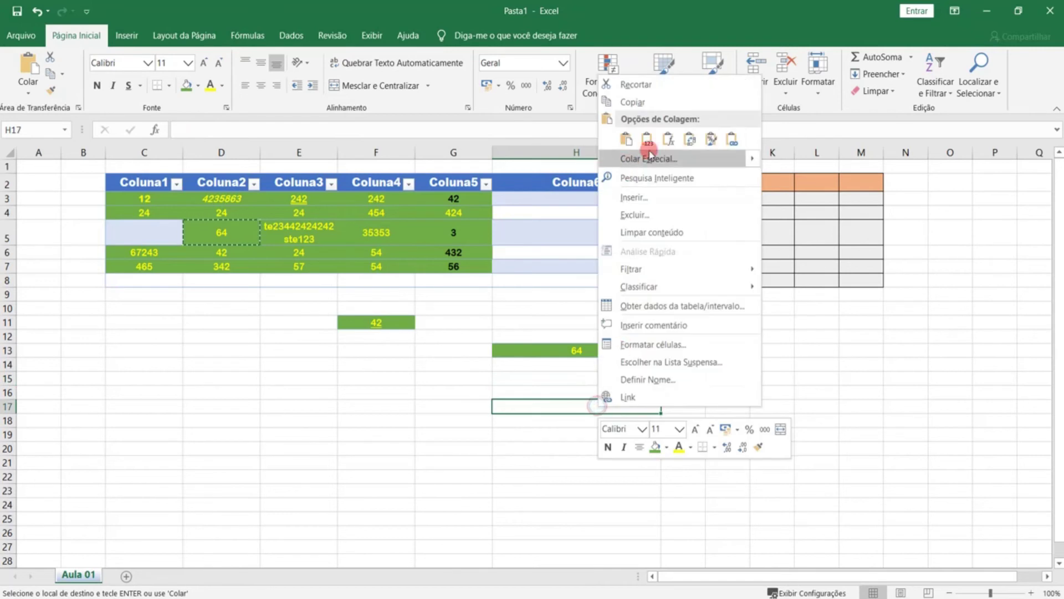
left_click(667, 141)
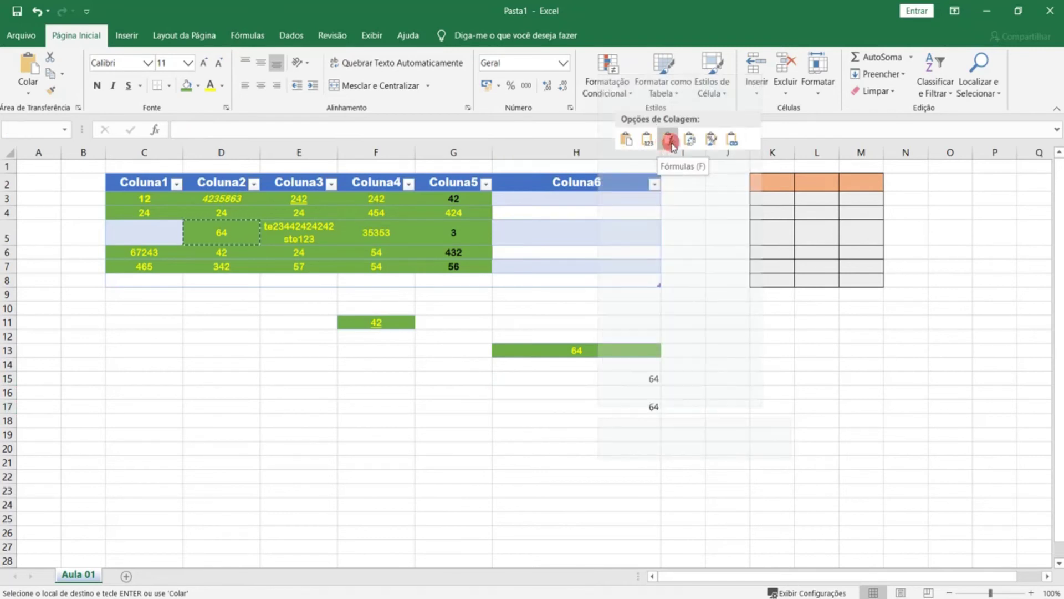
left_click(715, 142)
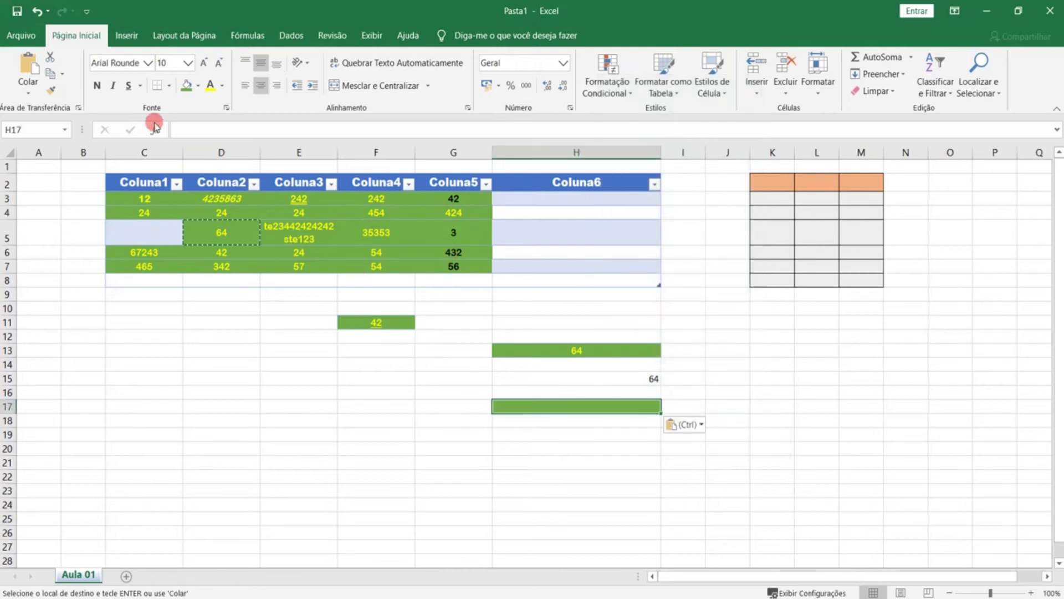
left_click(276, 382)
Step: Copy the formatting of cell D6 to cell H19 with Format Painter
left_click(221, 252)
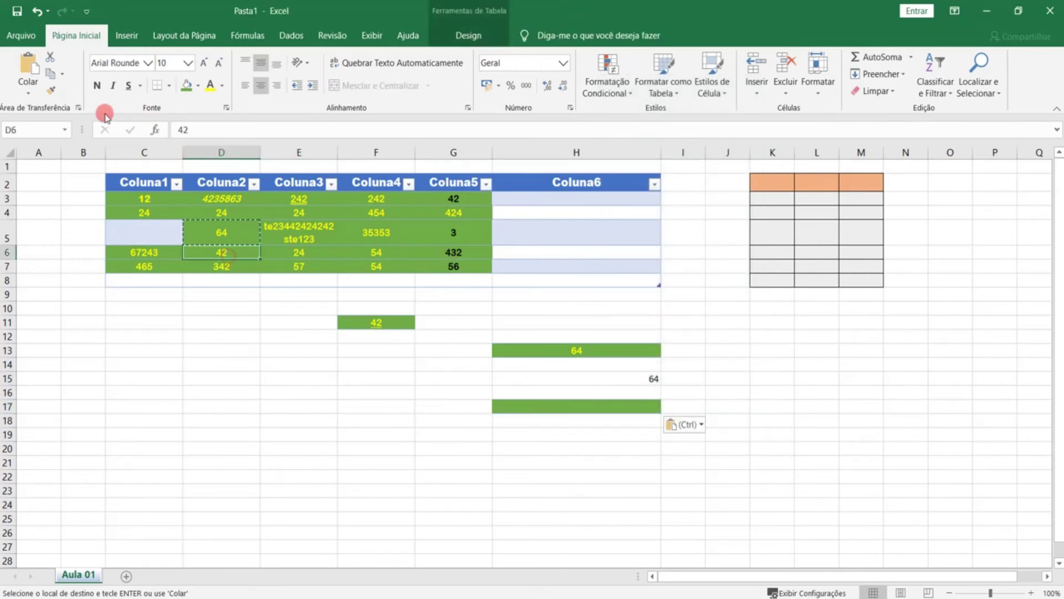
left_click(50, 92)
left_click(544, 434)
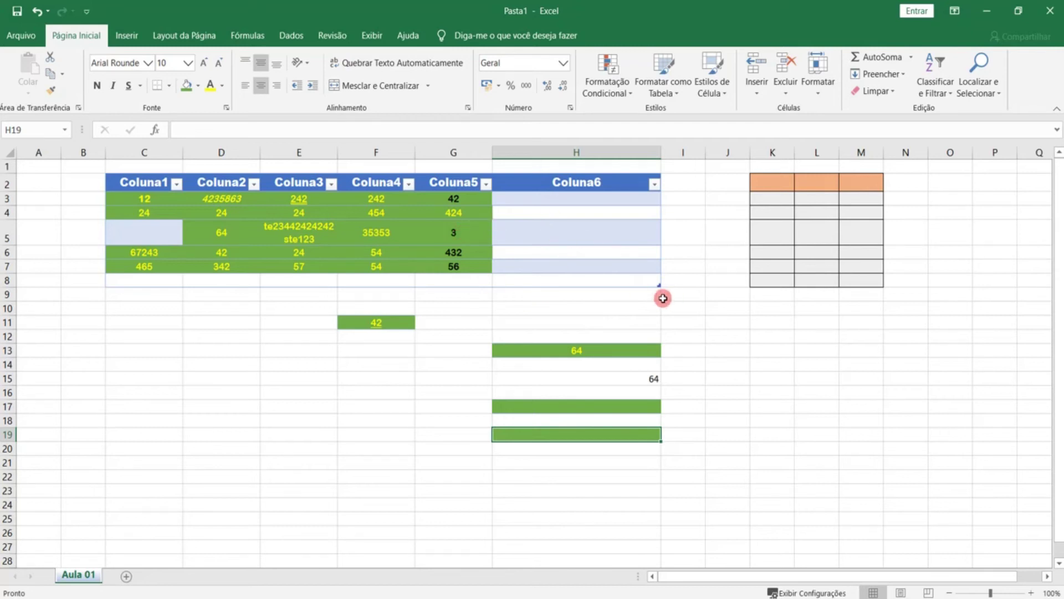
Step: Delete the contents of the range E10:I20 and remove its fill color
left_click_drag(310, 303, 679, 444)
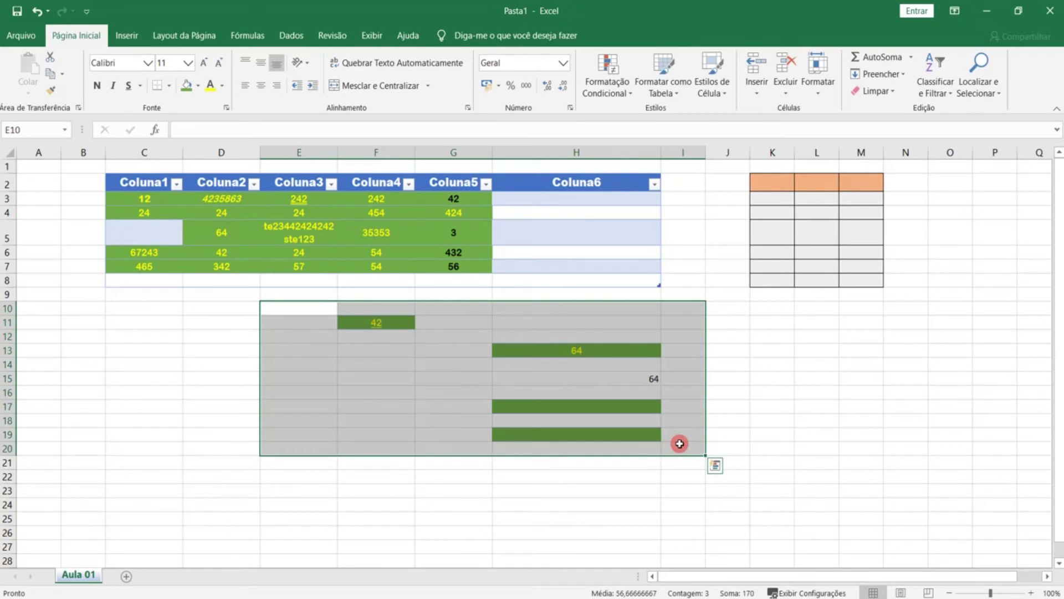
key("Delete")
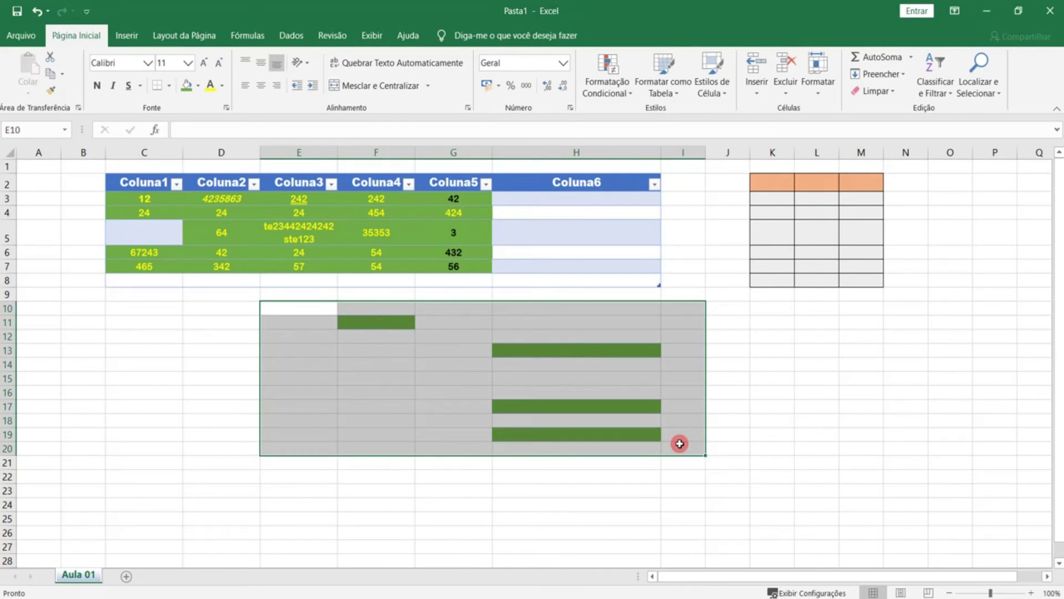
left_click(198, 86)
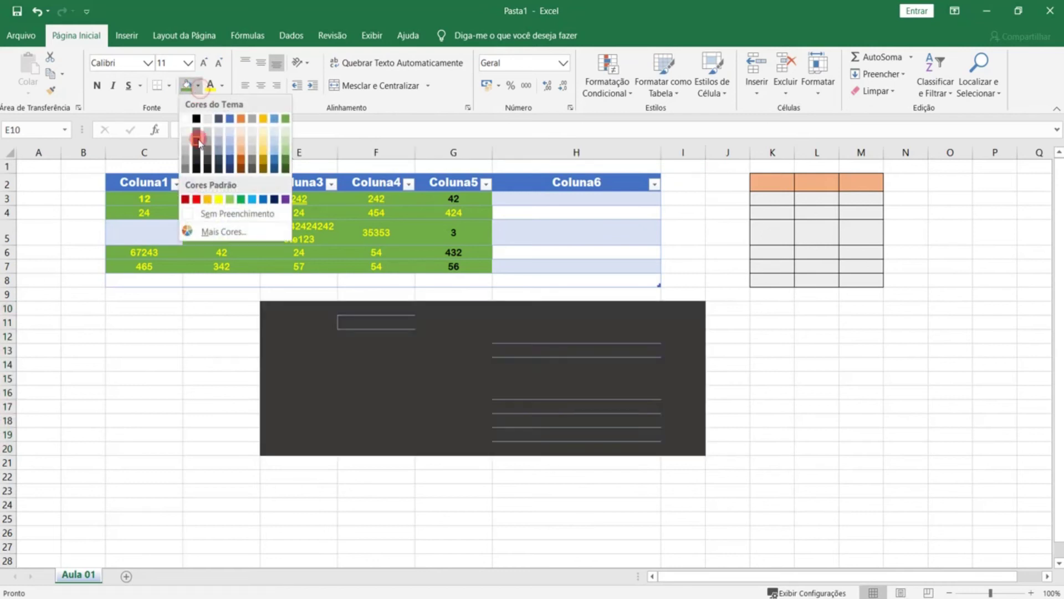
left_click(226, 214)
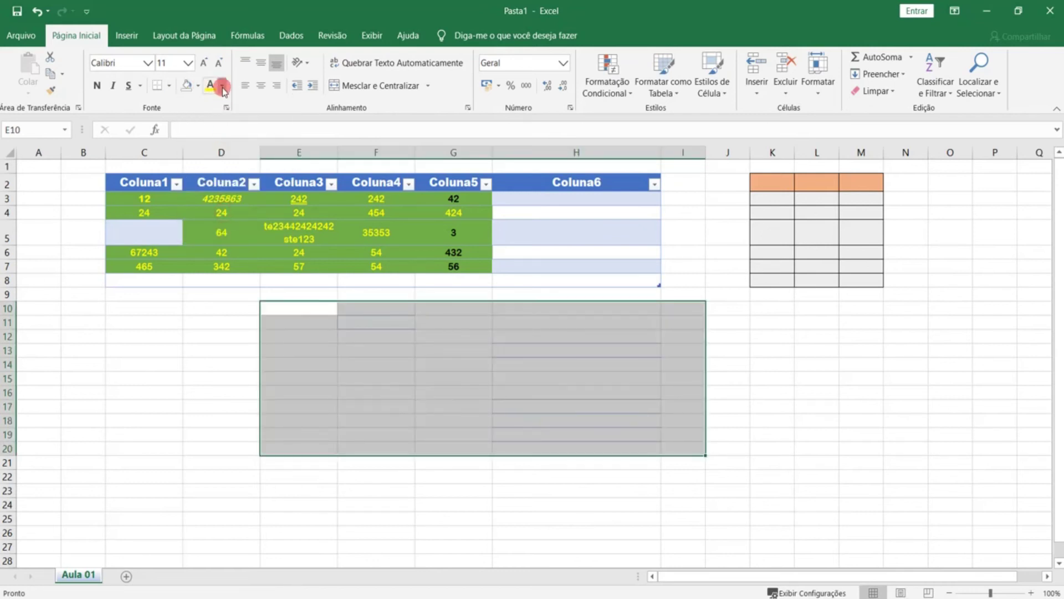
Step: Set the font color of the range E10:I20 to white
left_click(223, 88)
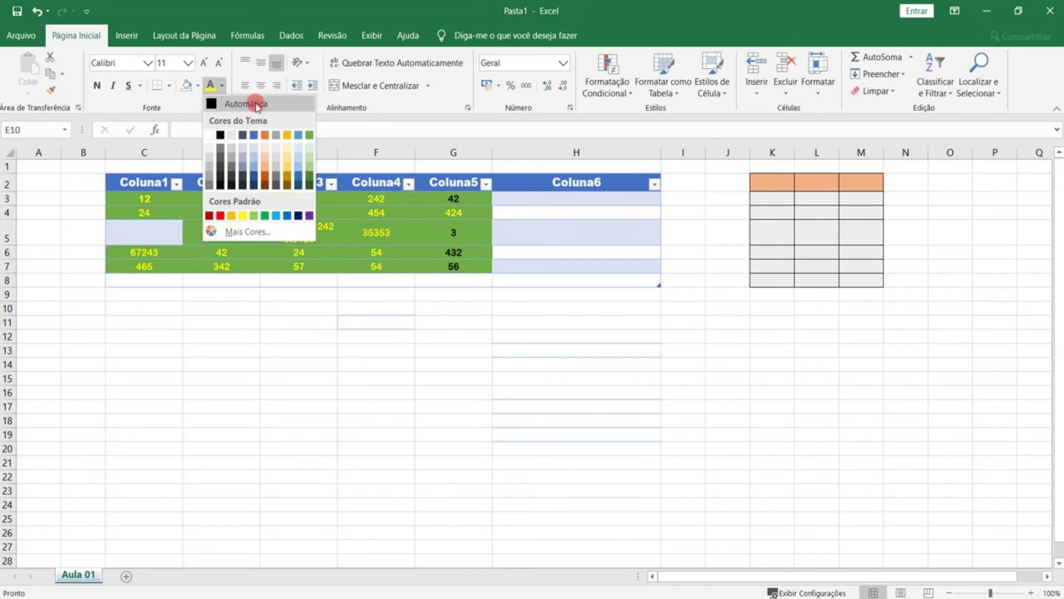
left_click(206, 136)
left_click(633, 383)
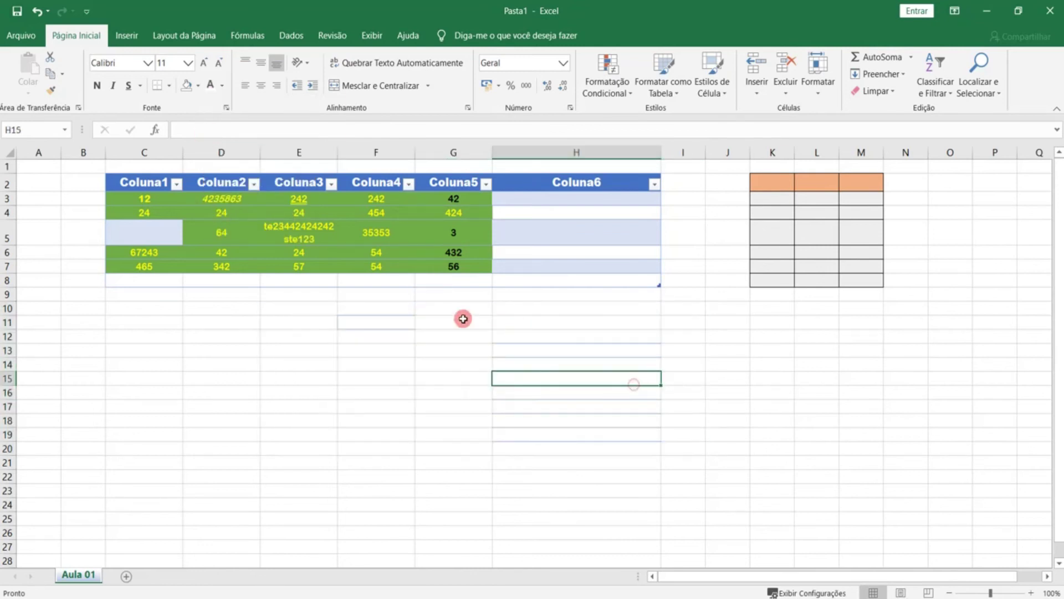
Step: Erase the leftover cell borders in the range F11:H19 below the table with the Erase Border tool
left_click_drag(342, 319, 610, 438)
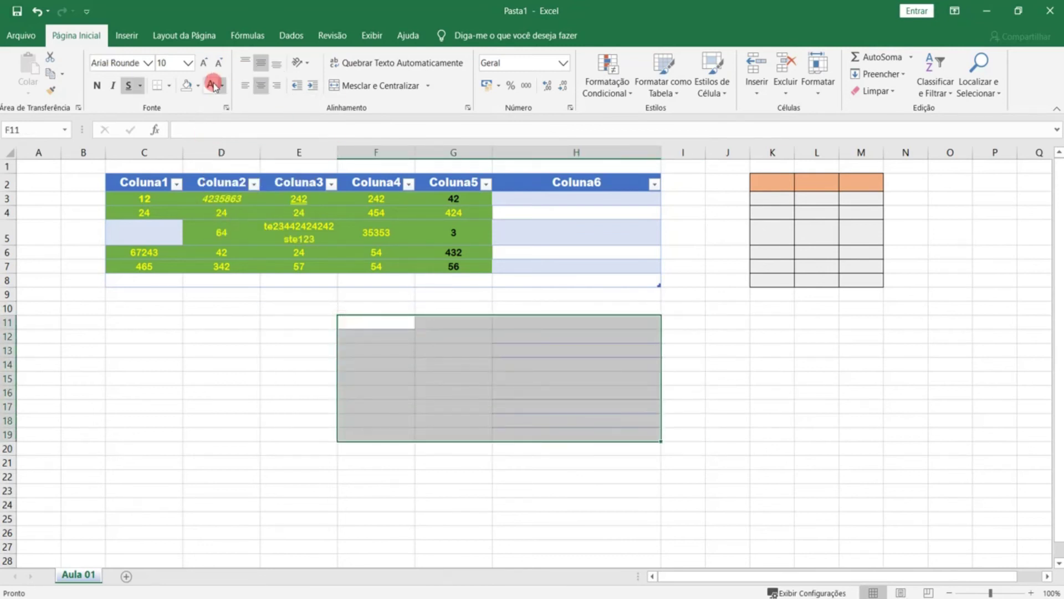
left_click(621, 324)
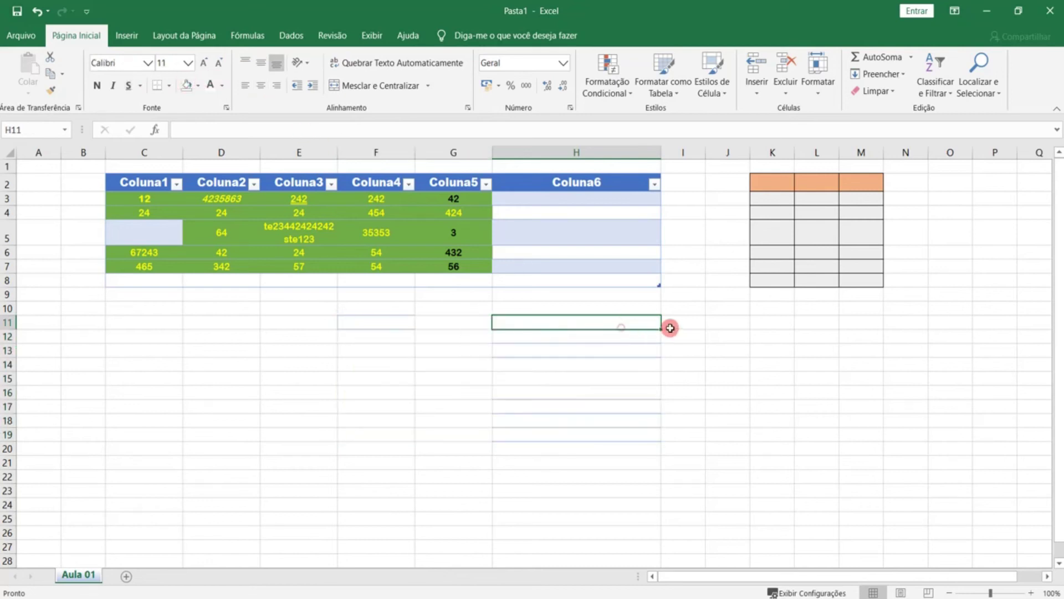
left_click(563, 400)
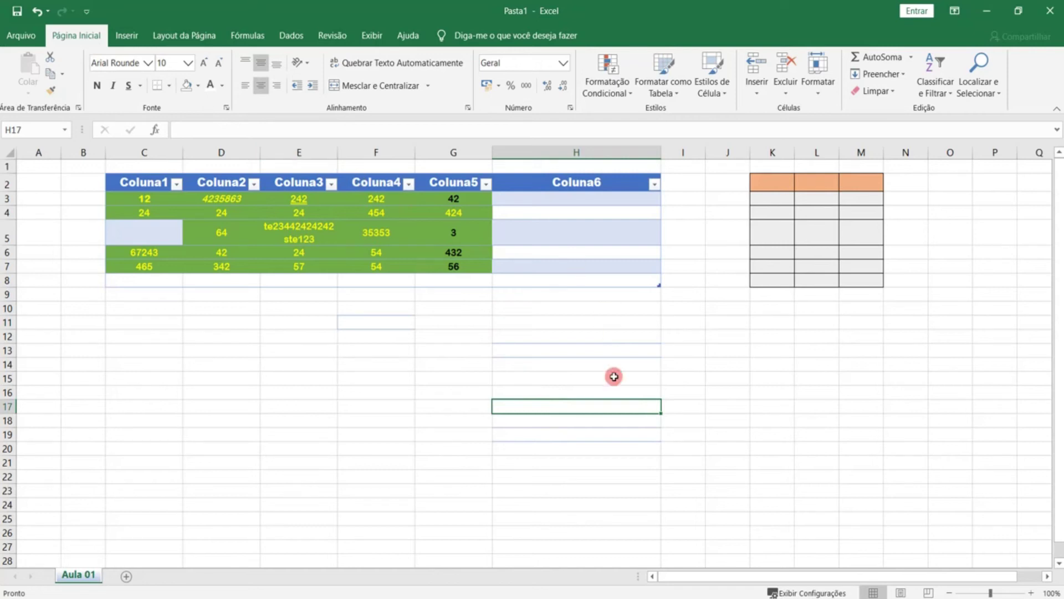
left_click(641, 389)
left_click(599, 340)
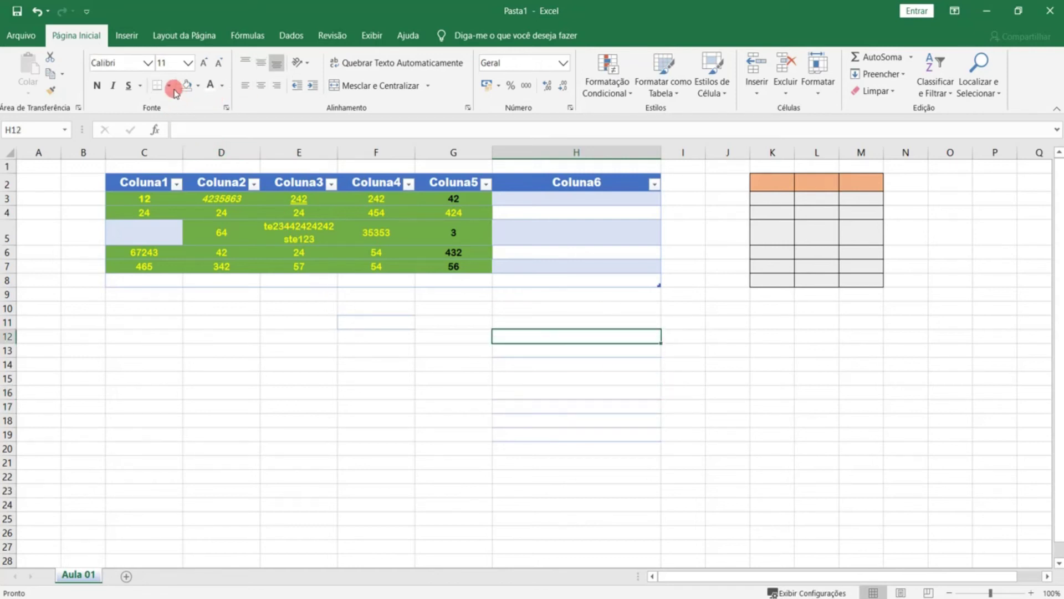
left_click(169, 86)
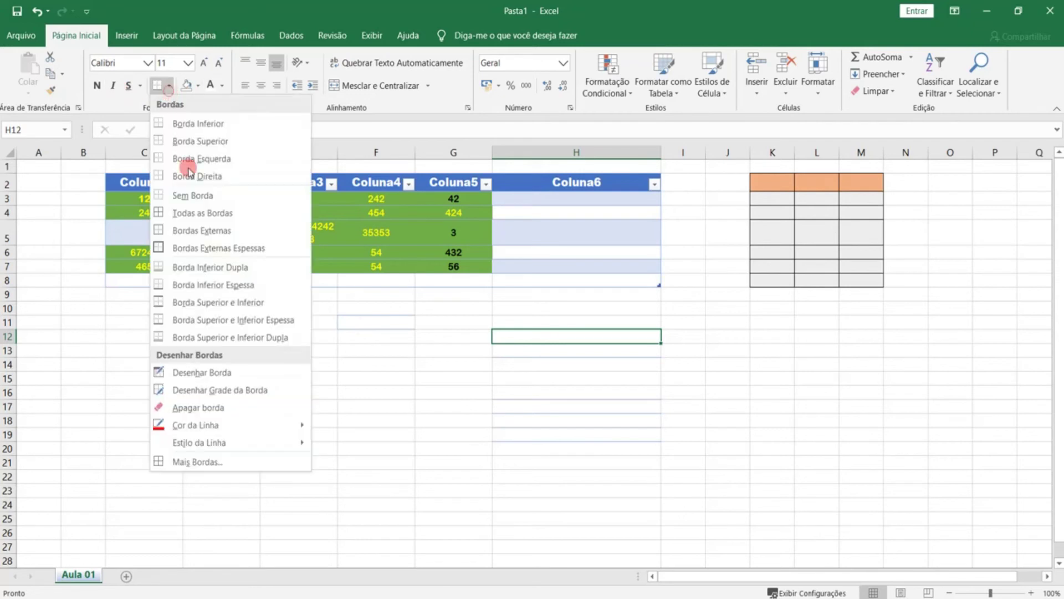
left_click(221, 407)
mouse_move(304, 317)
left_mouse_down()
mouse_move(665, 461)
mouse_move(687, 484)
left_mouse_up()
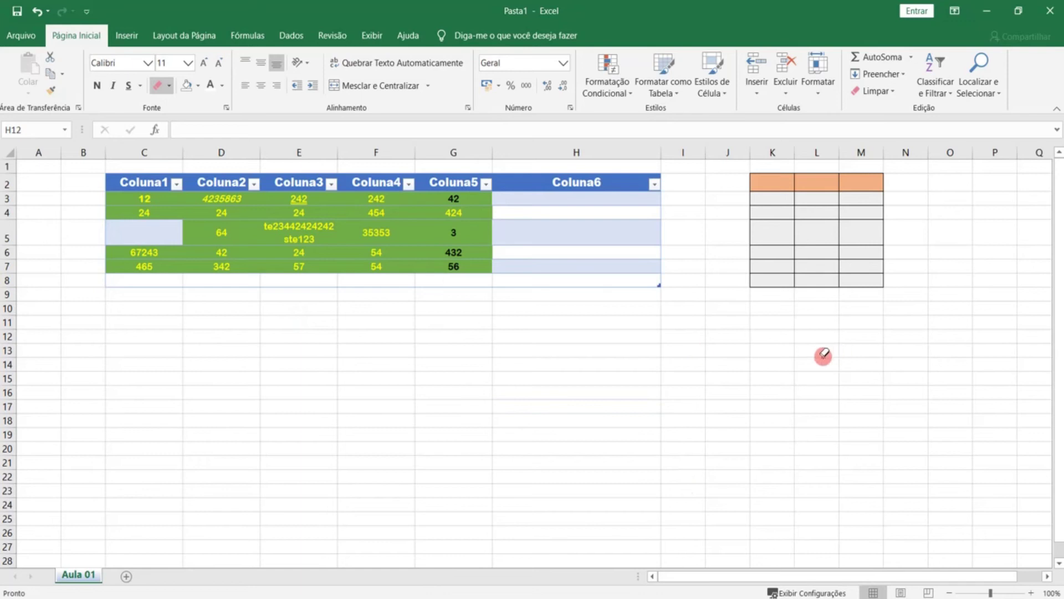
left_click(159, 85)
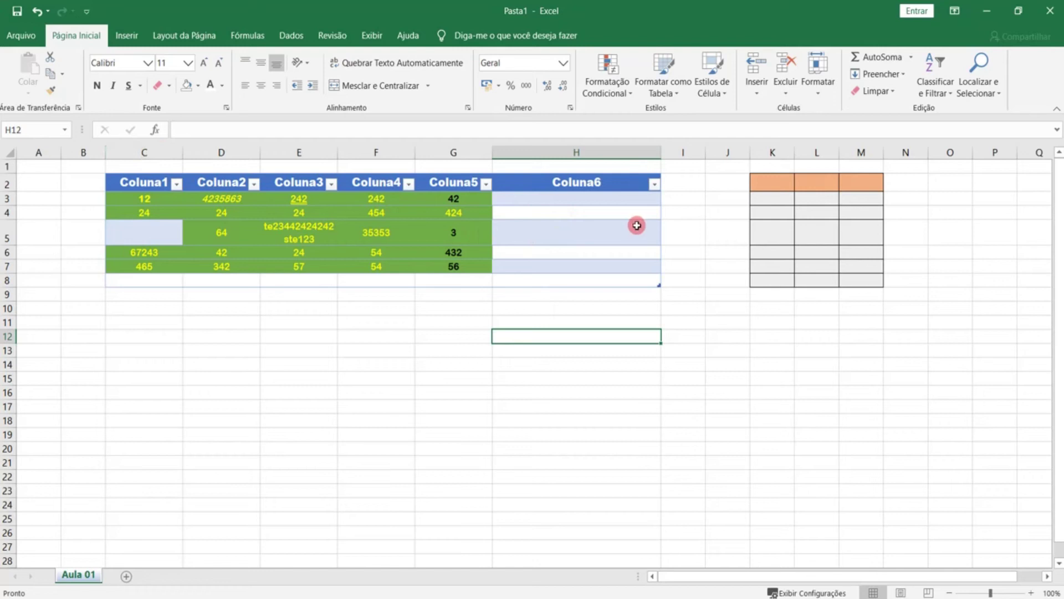
Step: Delete columns C to H and undo the deletion
left_click_drag(144, 151, 565, 149)
right_click(574, 151)
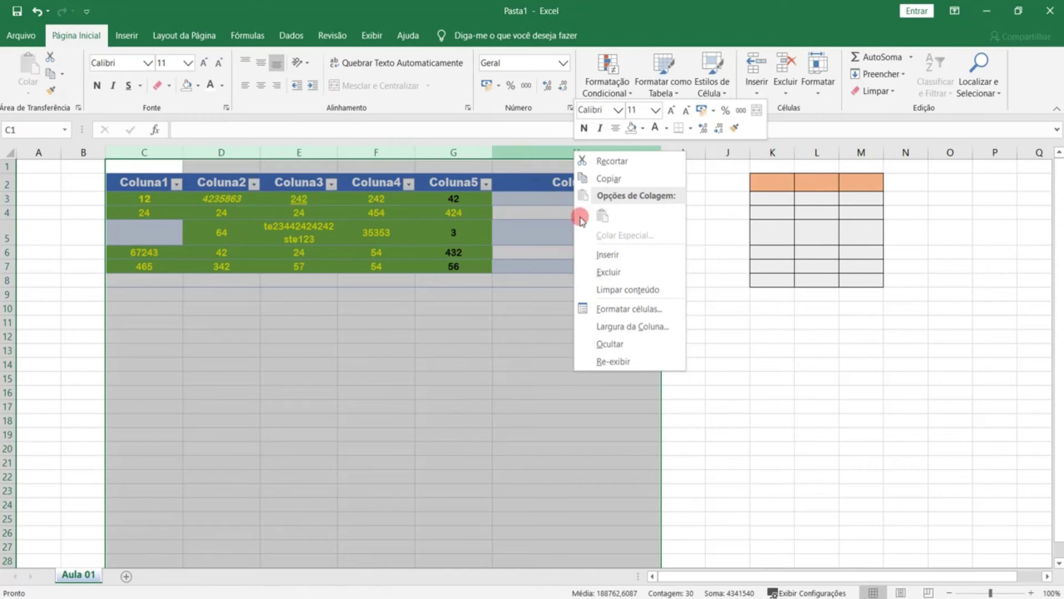
left_click(609, 272)
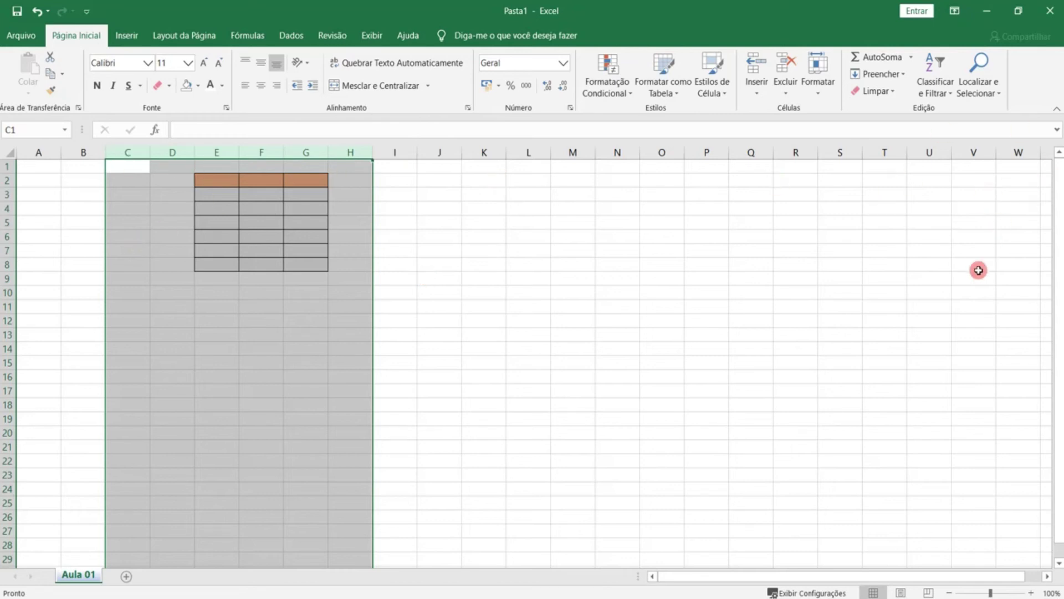
left_click(577, 270)
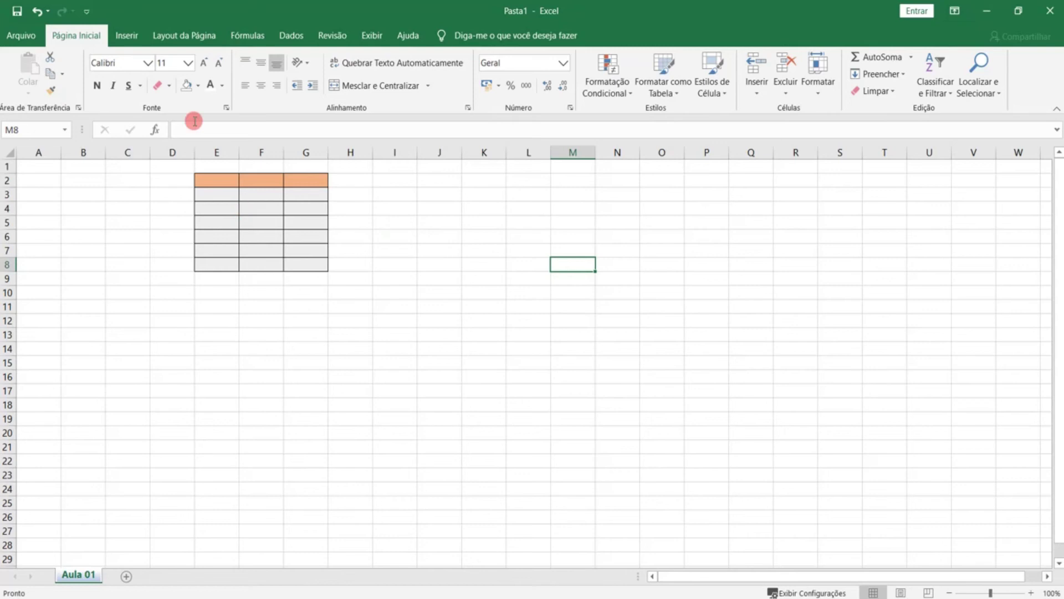
left_click(38, 11)
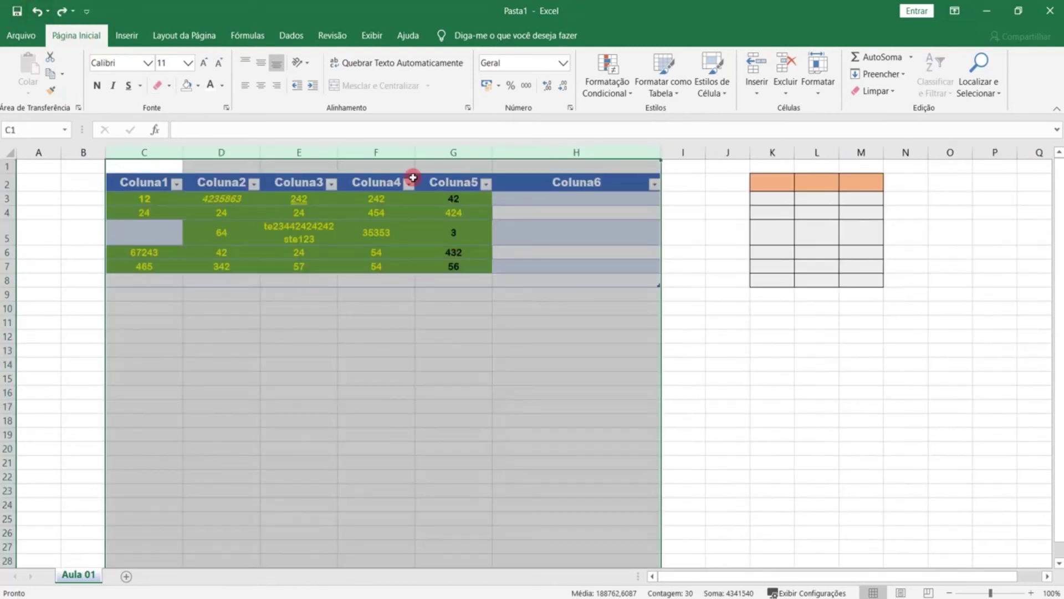
Step: Enter 355353 in cell F20 and set its font color to black
left_click(412, 446)
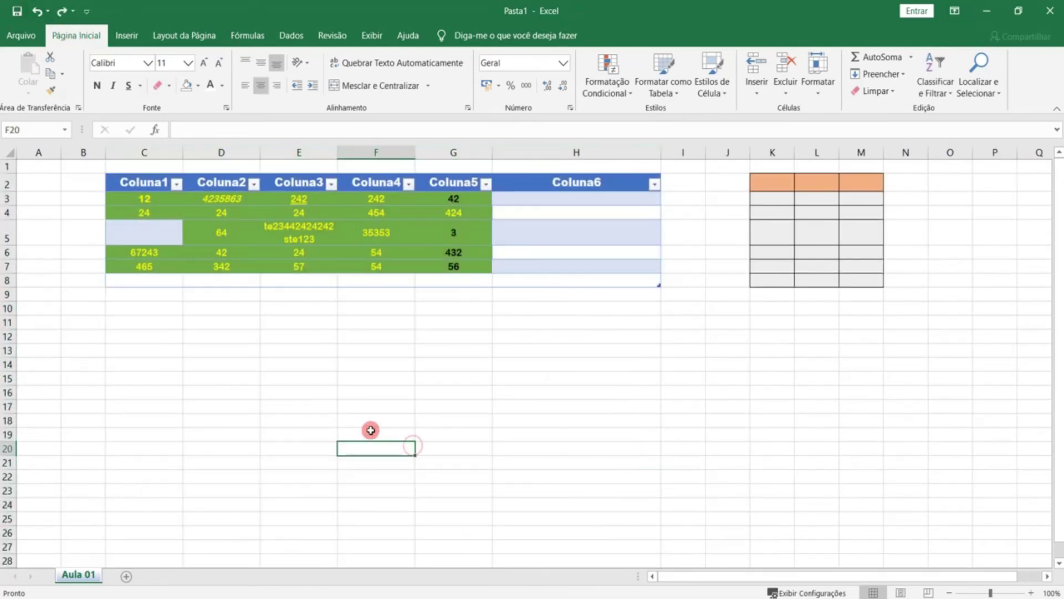
type("355353")
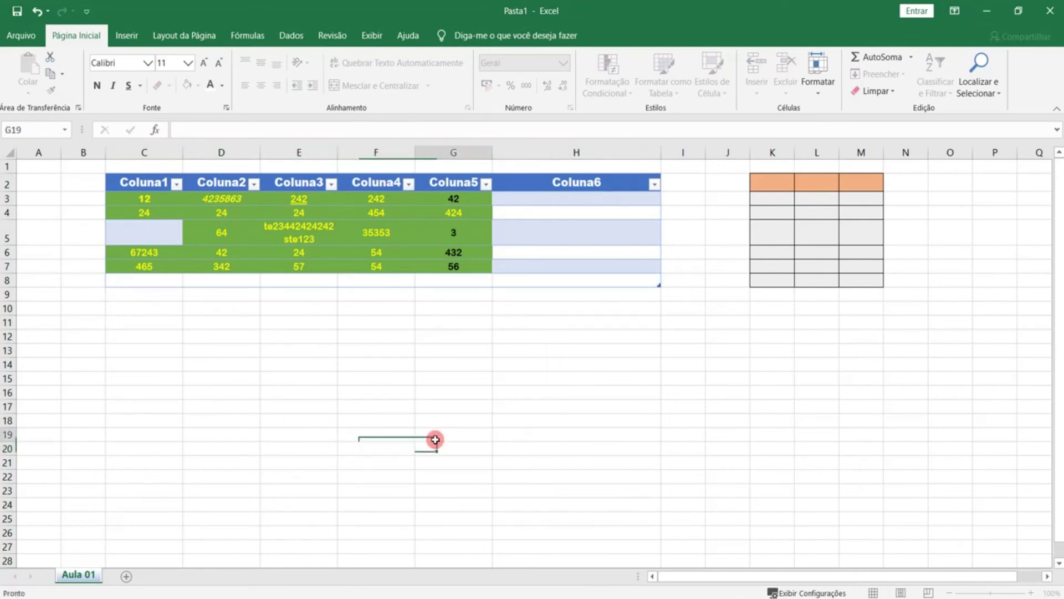
left_click(394, 444)
left_click(224, 87)
left_click(285, 135)
Step: Delete columns C to H, including the number in F20, and undo the deletion
left_click_drag(143, 147, 578, 151)
right_click(579, 152)
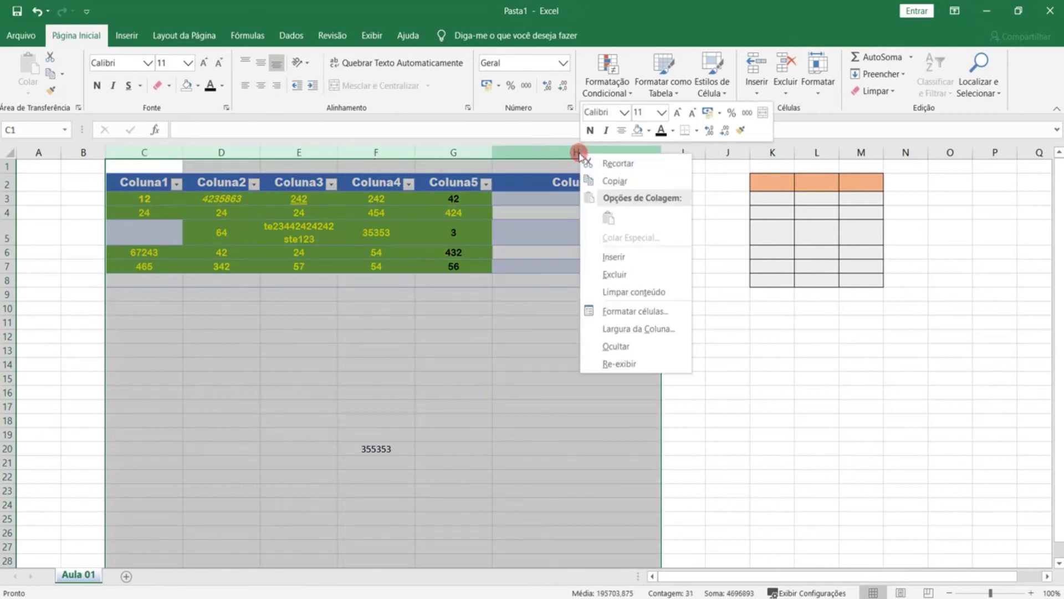
left_click(643, 275)
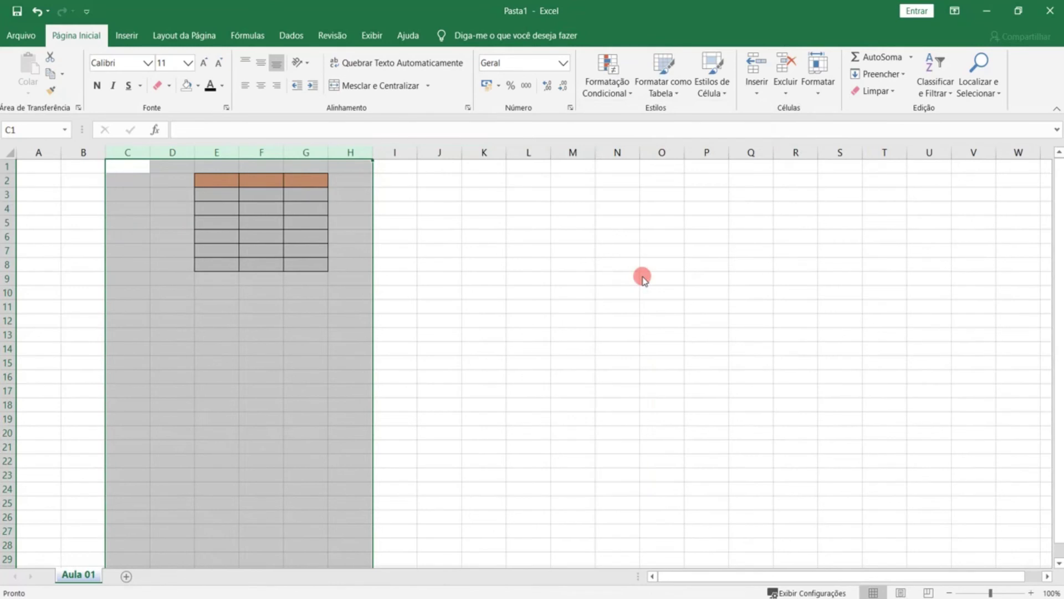
left_click(37, 11)
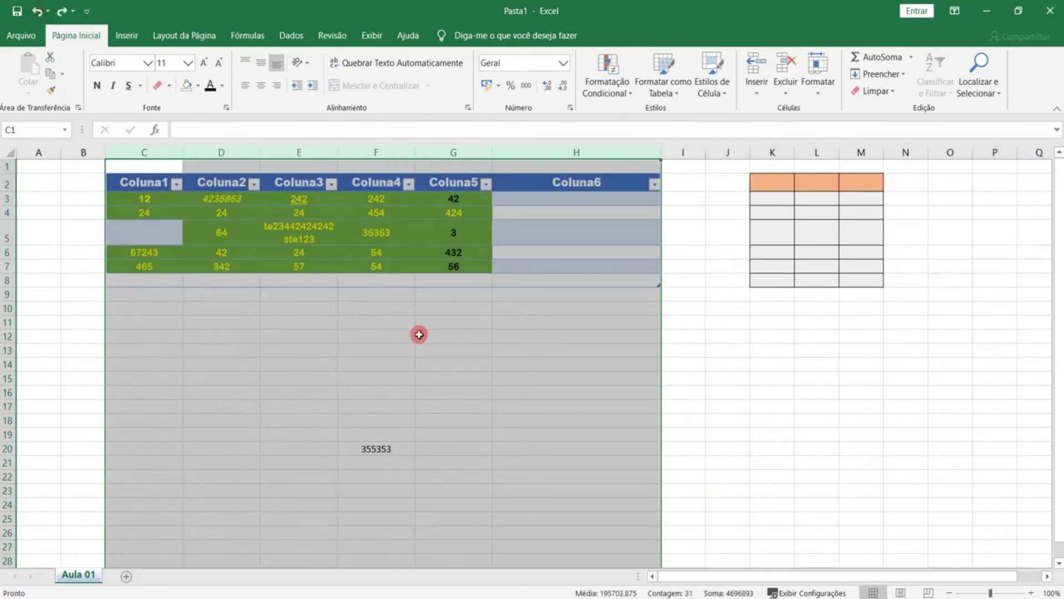
Step: Clear only the contents of columns C to H and undo the clearing
right_click(535, 233)
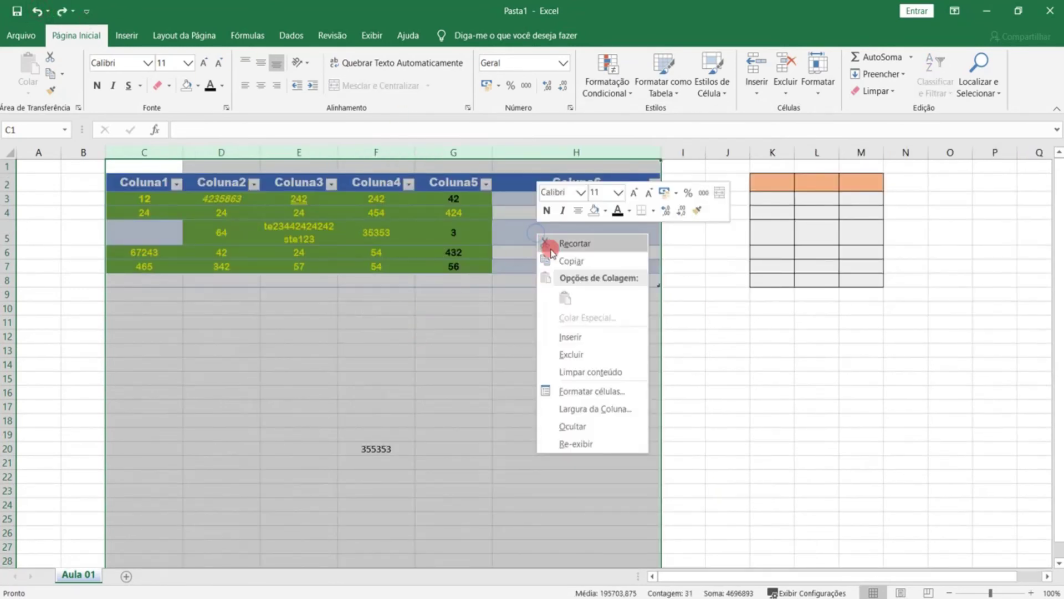
left_click(605, 372)
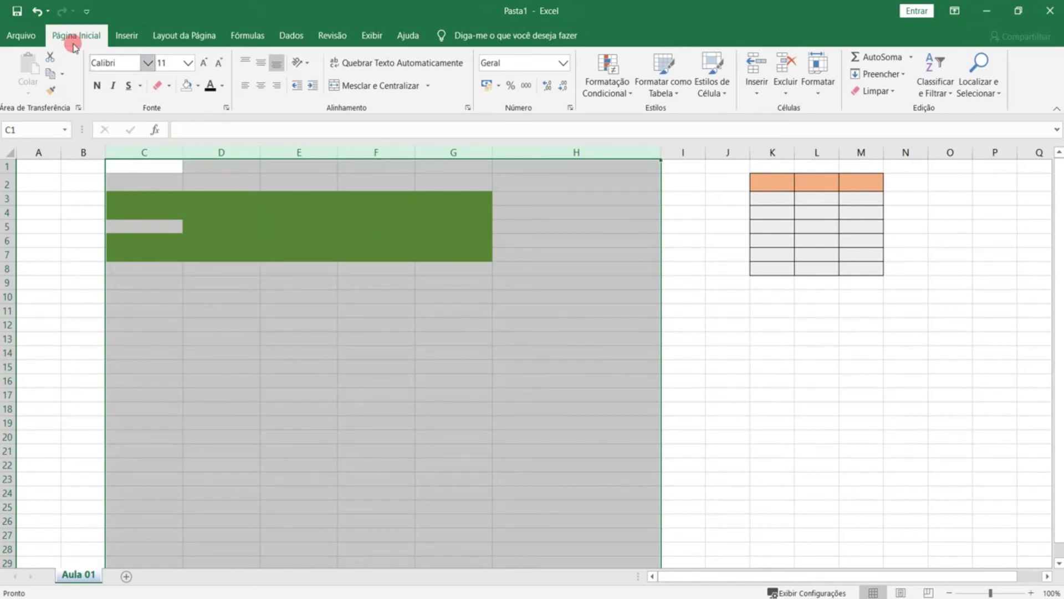
left_click(37, 11)
Step: View the font settings in the Format Cells dialog for columns C to H and cancel the dialog
right_click(473, 146)
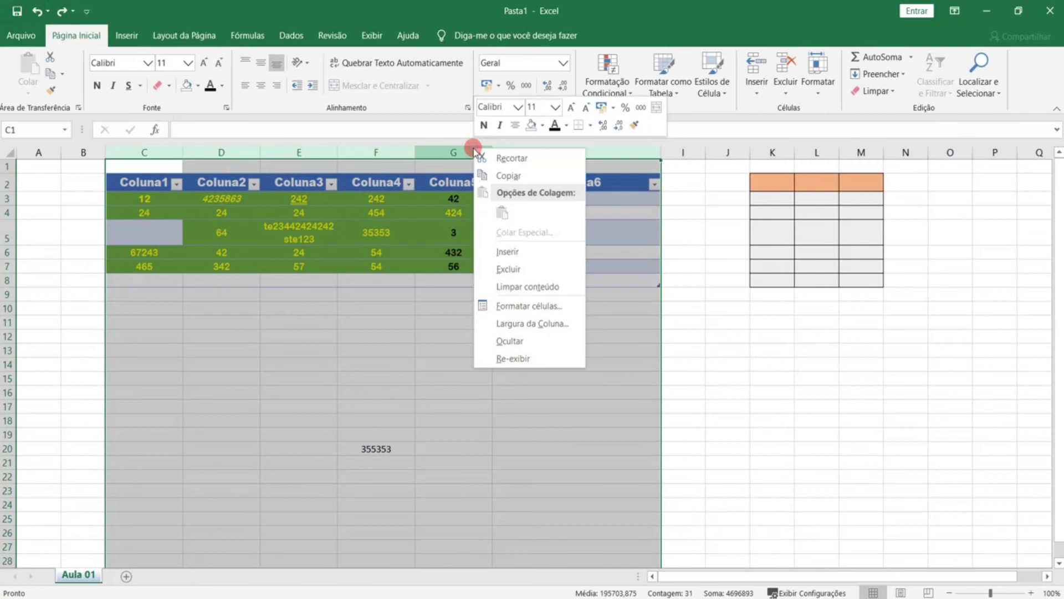
left_click(557, 310)
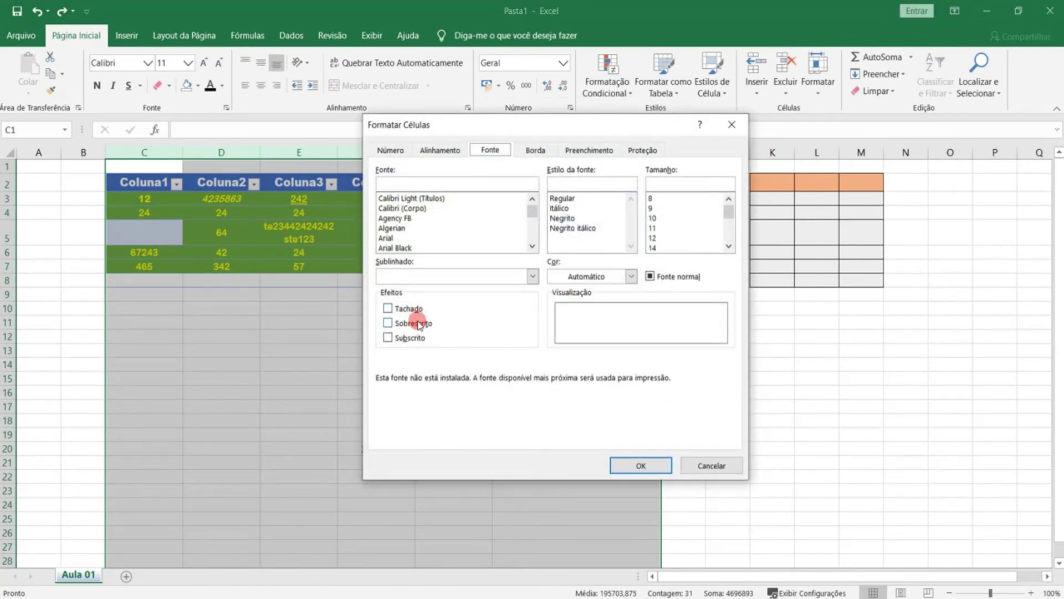
left_click(712, 465)
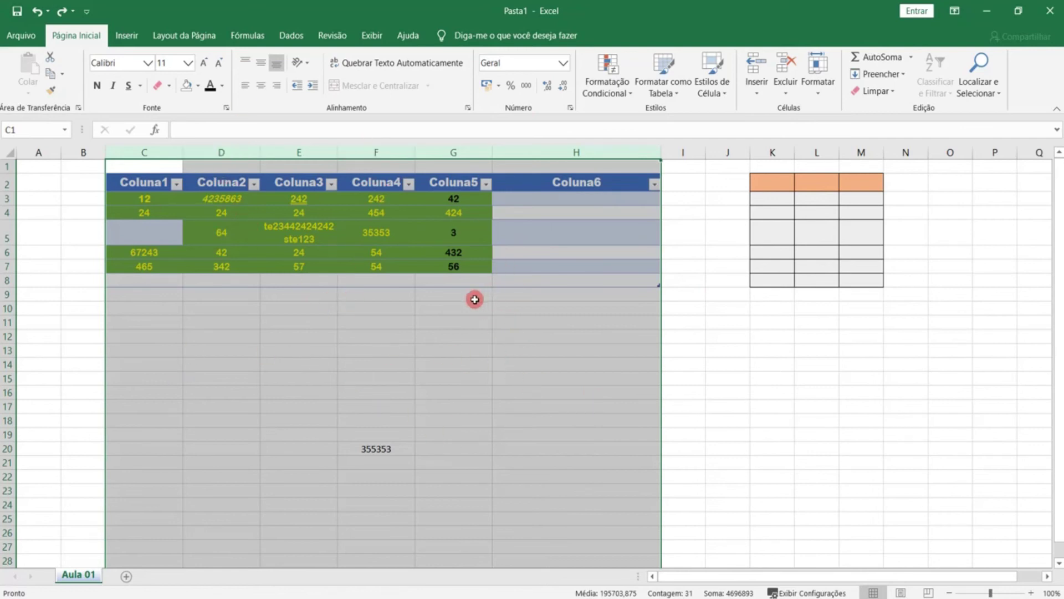
Step: Delete columns C to H together with the sample table
left_click(437, 338)
left_click_drag(163, 151, 577, 151)
right_click(578, 151)
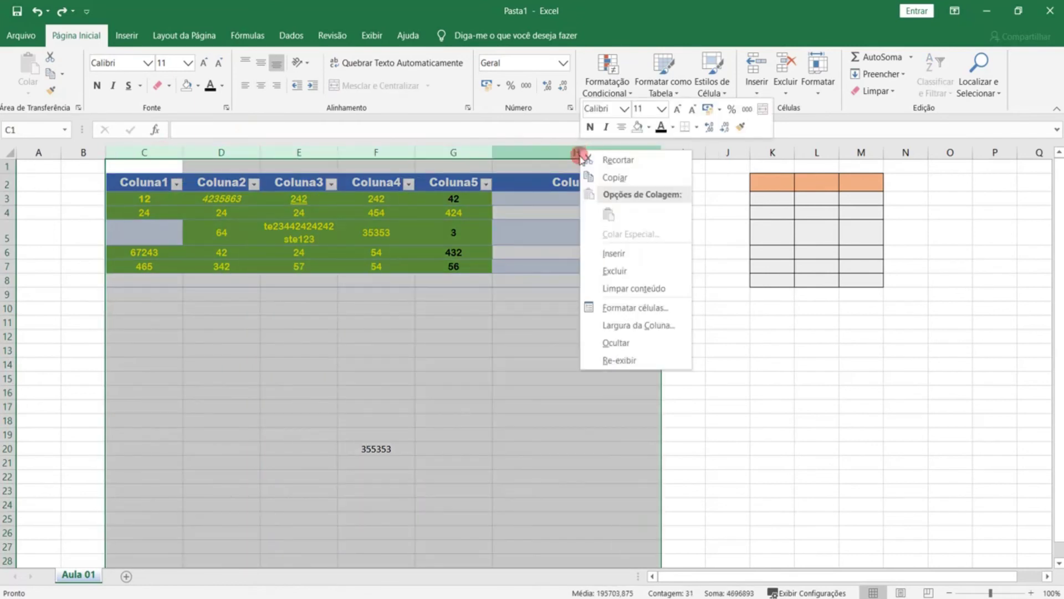
left_click(622, 271)
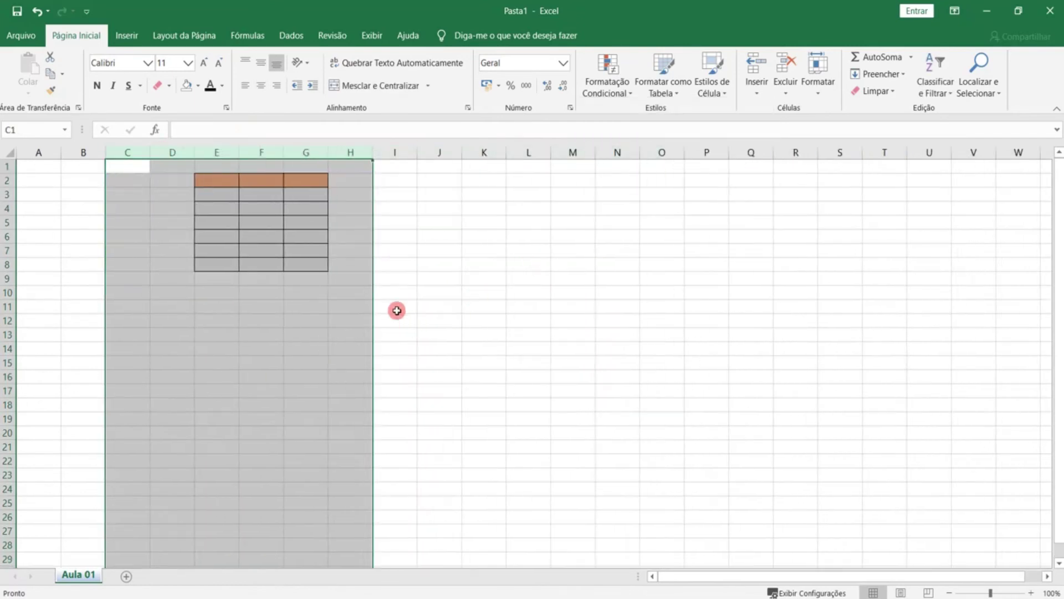
left_click(337, 233)
Step: Enter the headers Valor1, Valor2 and Total in cells E2:G2 of the orange header row
left_click_drag(200, 175, 328, 272)
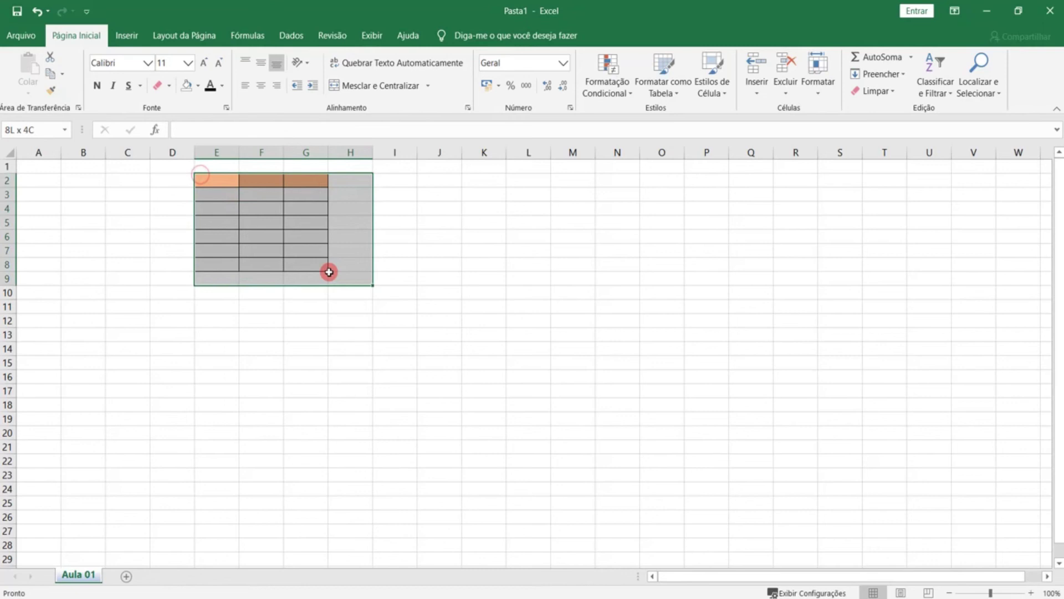
left_click(331, 272)
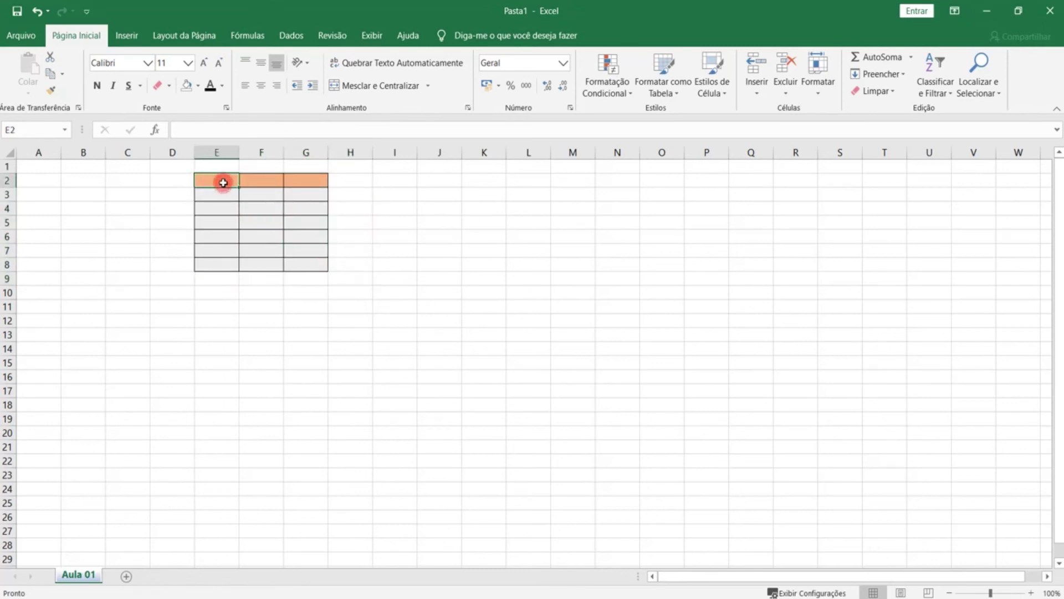
type("v")
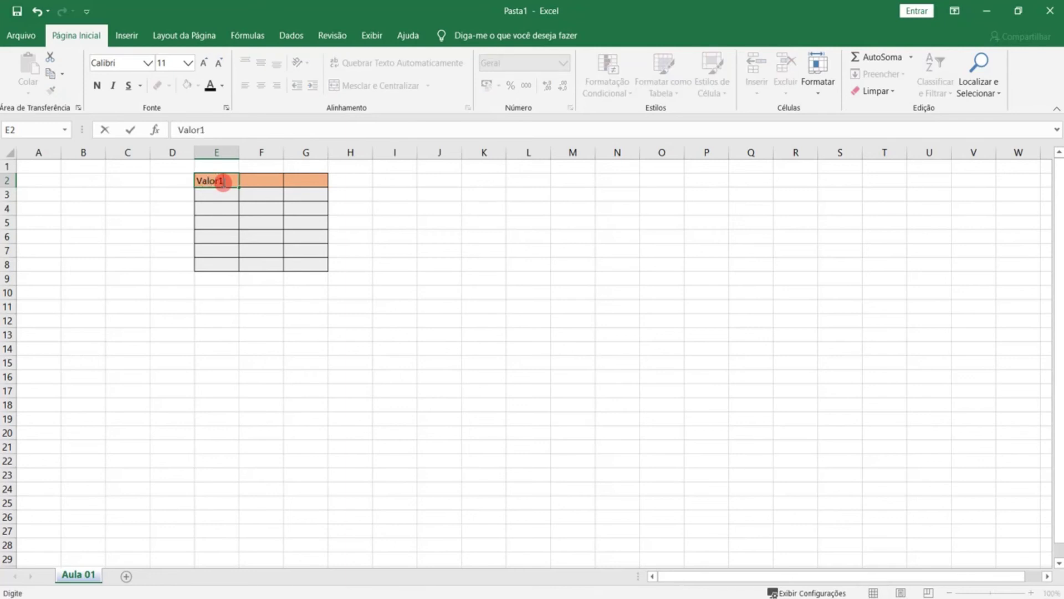
key("Tab")
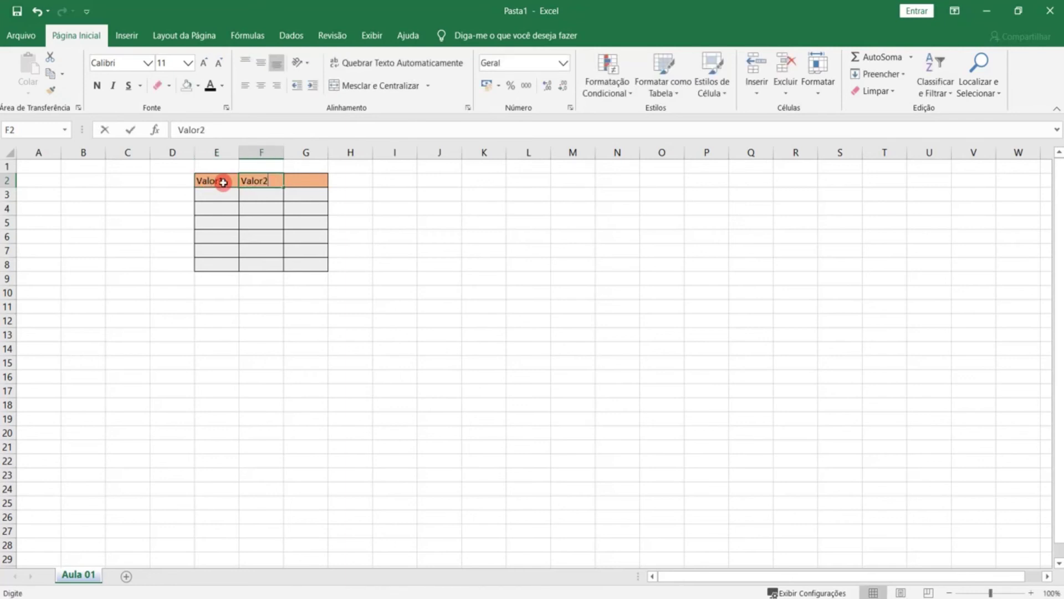
key("Tab")
type("Tt")
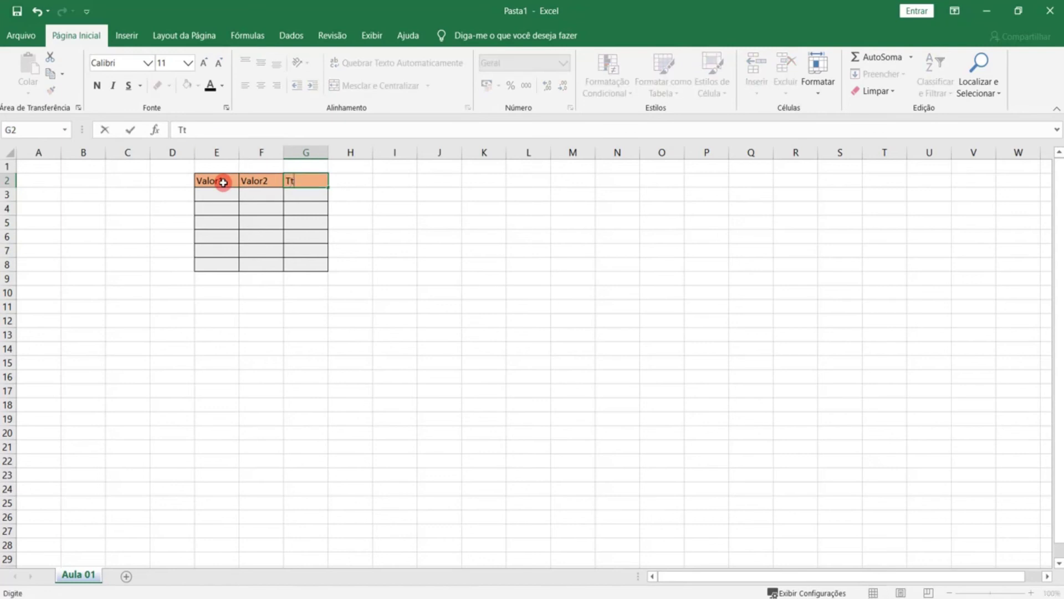
key("Return")
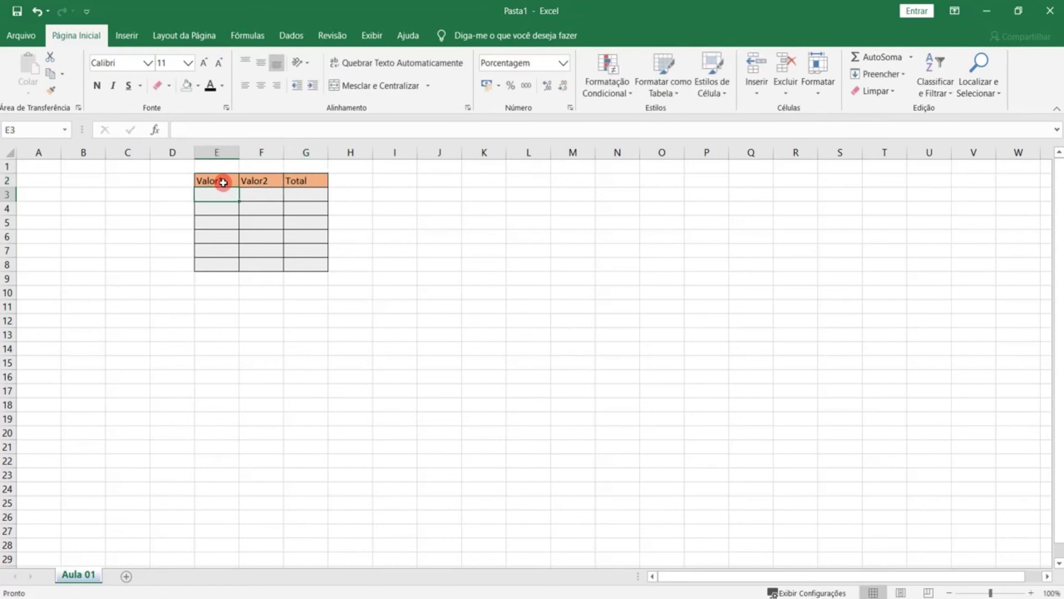
Step: Fill the Valor1 cells E3:E8 with 23%, 23%, 3%, 24%, 42% and 42%
key("Return")
type("132")
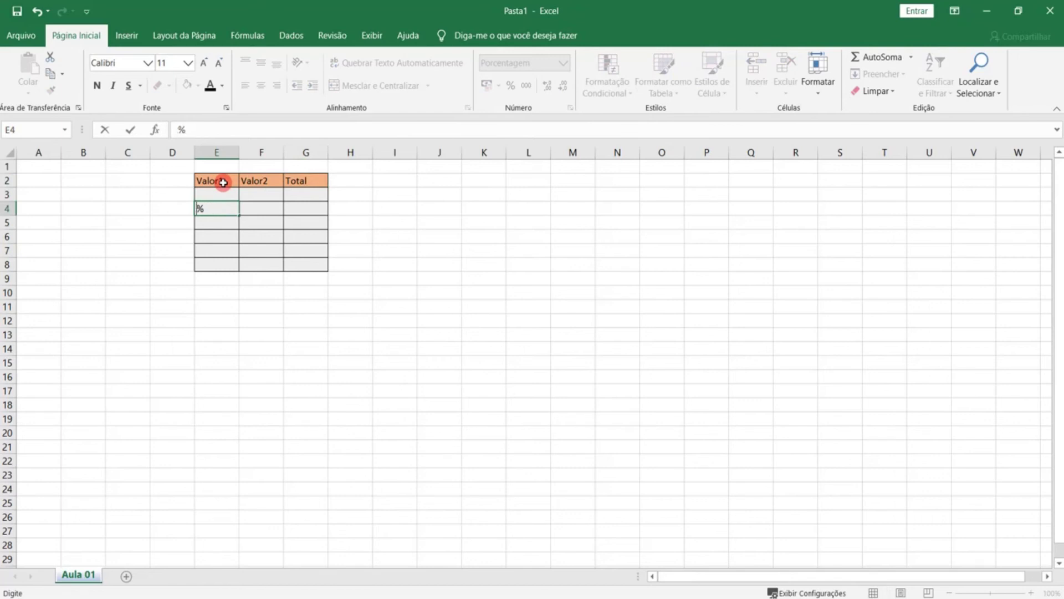
key("Up")
type("23")
key("Return")
type("23")
key("Return")
type("3")
key("Return")
type("24")
key("Return")
type("42")
key("Return")
type("42")
Step: Fill the Valor2 cells F3:F8 with 42%, 4%, 42%, 32%, 24% and 42%
key("Tab")
type("24")
key("Escape")
key("Up")
key("Up")
type("32")
key("Up")
type("42")
key("Up")
type("4")
key("Up")
type("42")
Step: Fill the Total cells G3:G8 with 42%, 424%, 24%, 2%, 24% and 42%
key("Tab")
type("42")
key("Down")
type("424")
key("Down")
type("24")
key("Down")
type("2")
key("Down")
type("24")
key("Left")
type("42")
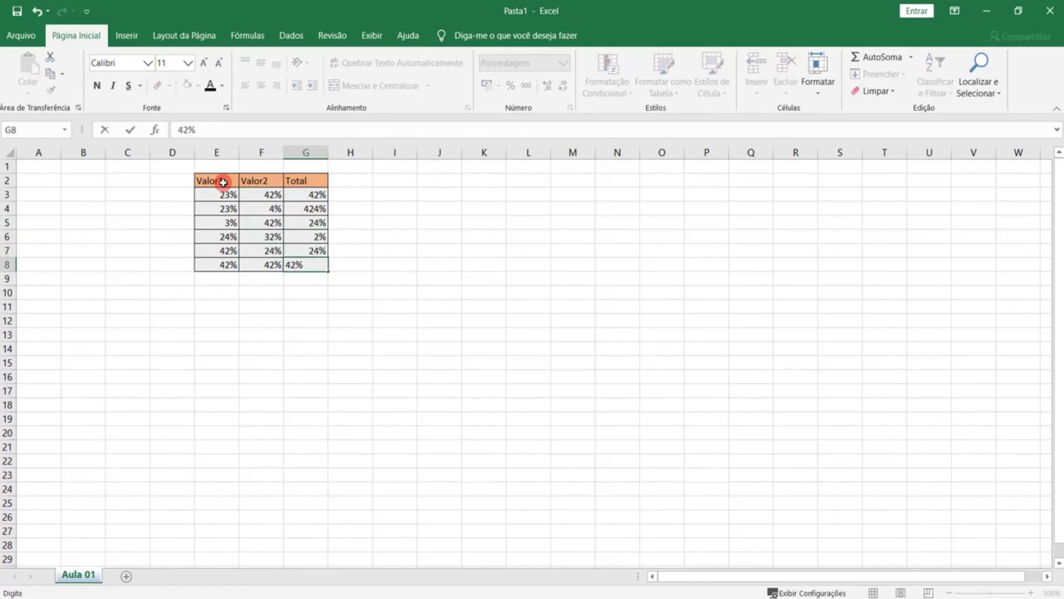
Step: Delete the values in the Total cells G3:G8
left_click_drag(307, 197, 309, 264)
key("Delete")
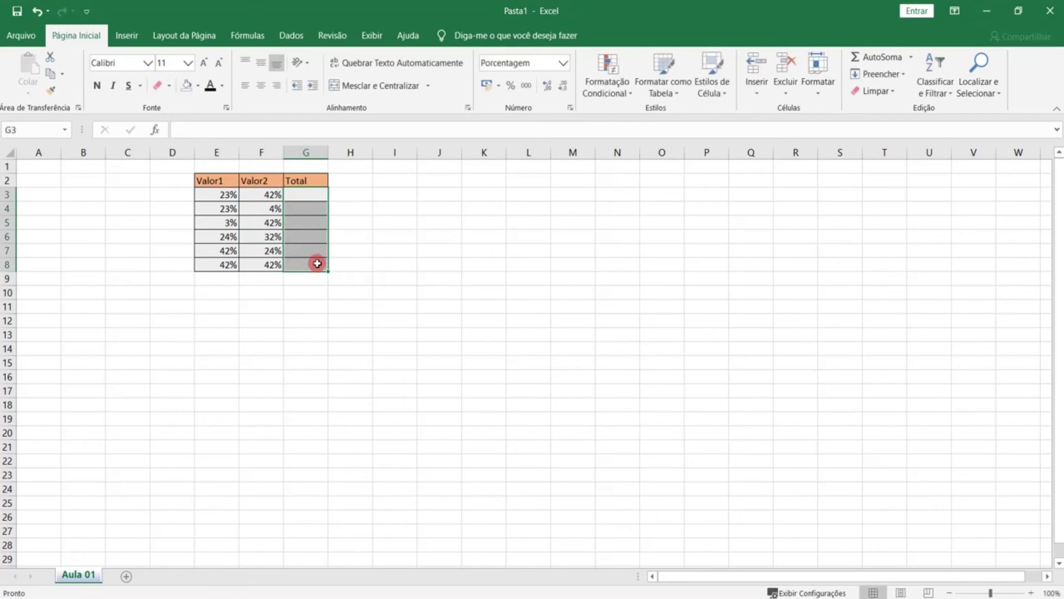
left_click(369, 254)
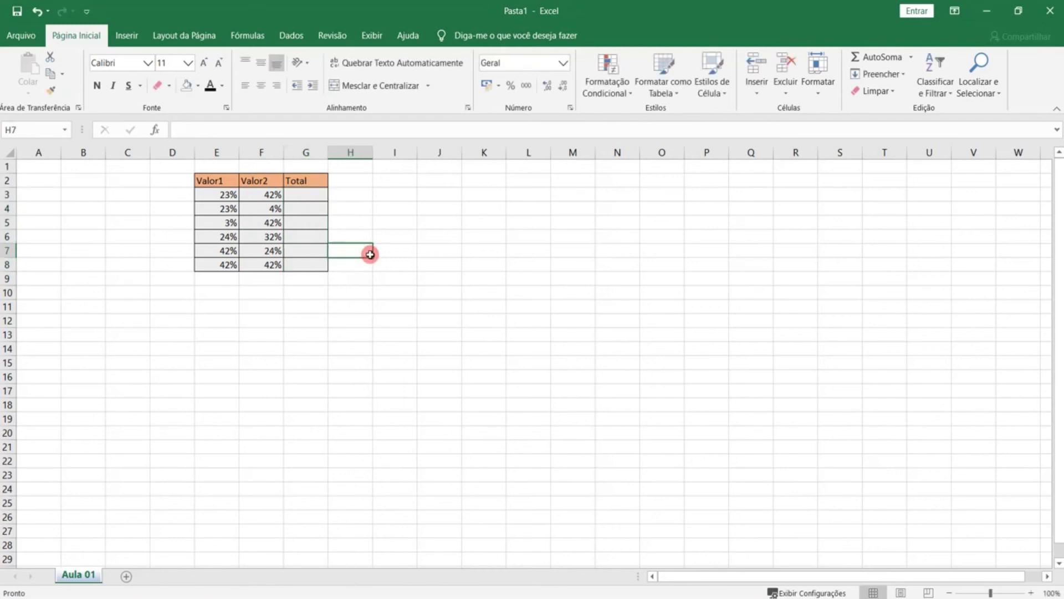
Step: Apply the Geral number format to cells E3:G8, then undo it
left_click(226, 190)
left_click_drag(238, 191, 313, 266)
left_click(384, 201)
left_click(253, 182)
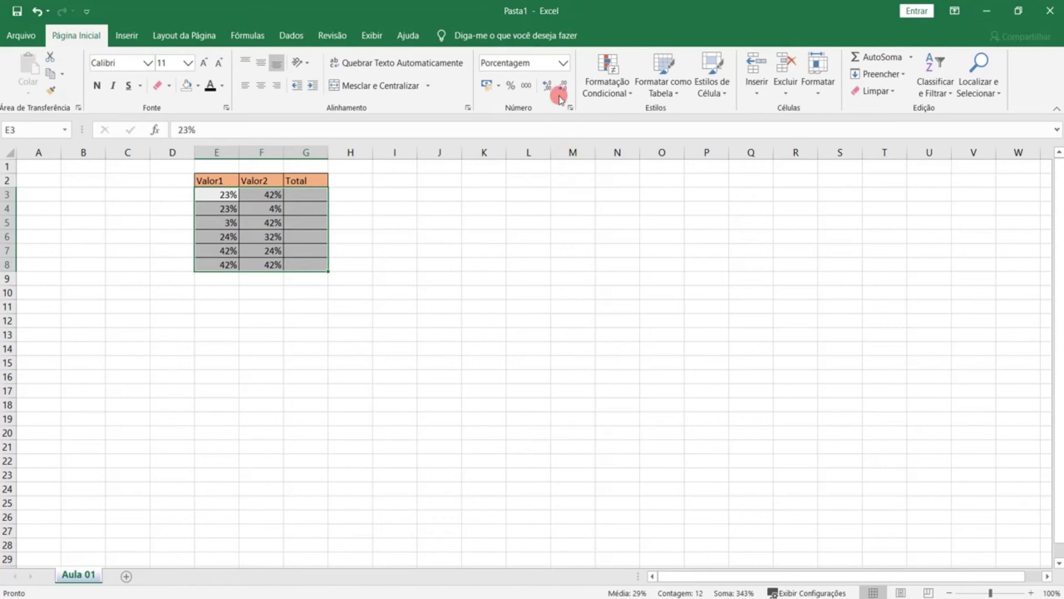
left_click(563, 64)
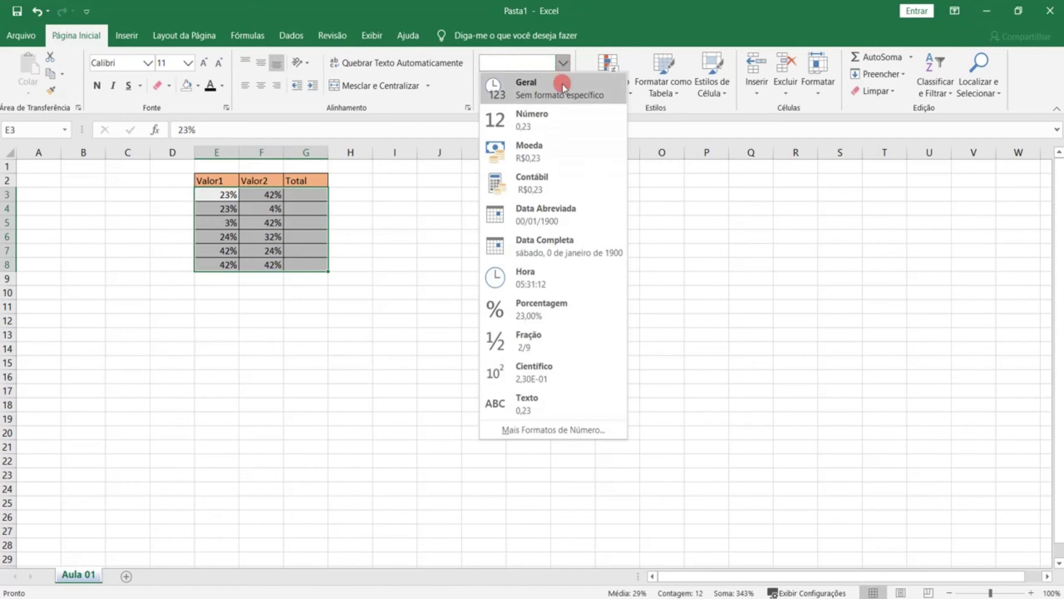
left_click(564, 98)
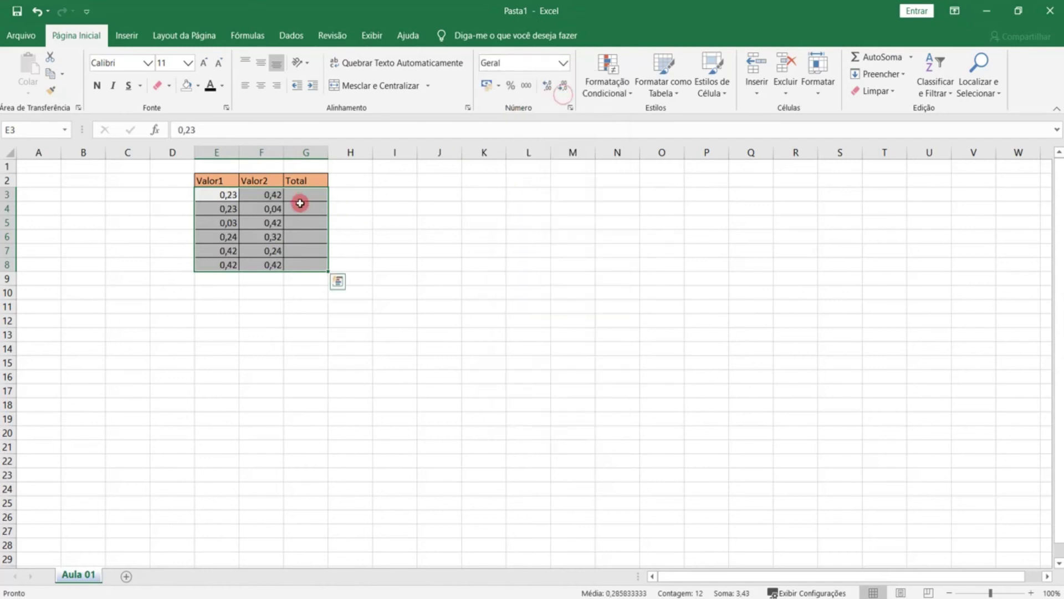
left_click(220, 198)
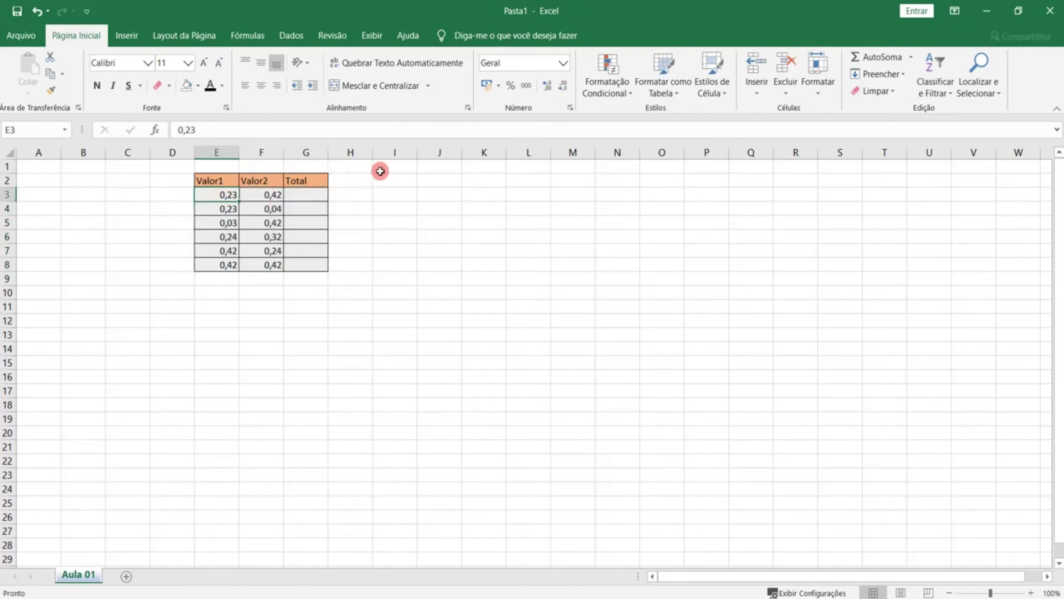
key("ctrl+z")
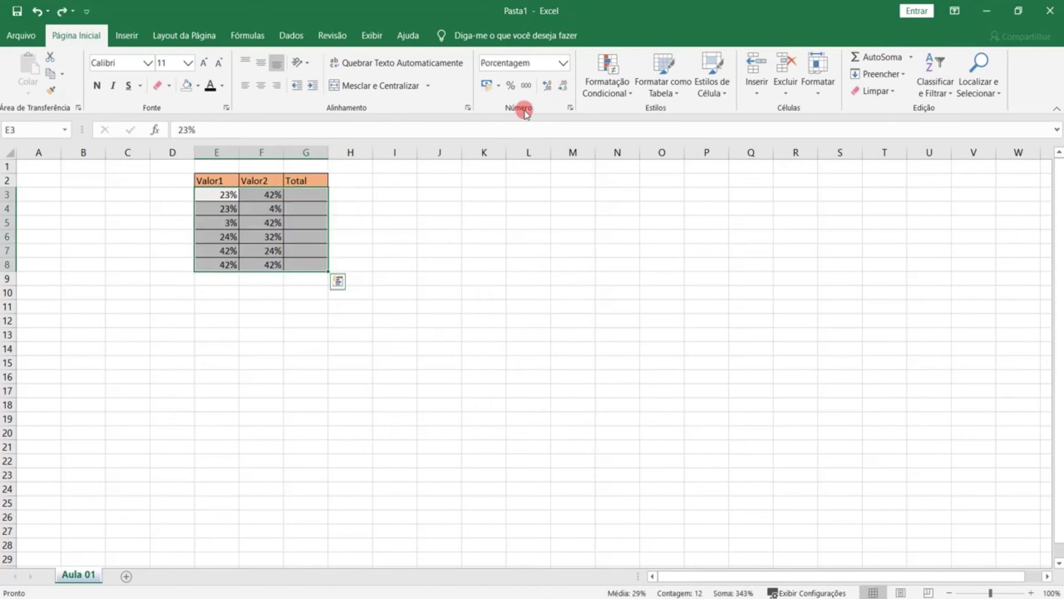
Step: Format cells E3:G8 as Número, then change them to the Moeda format
left_click(562, 63)
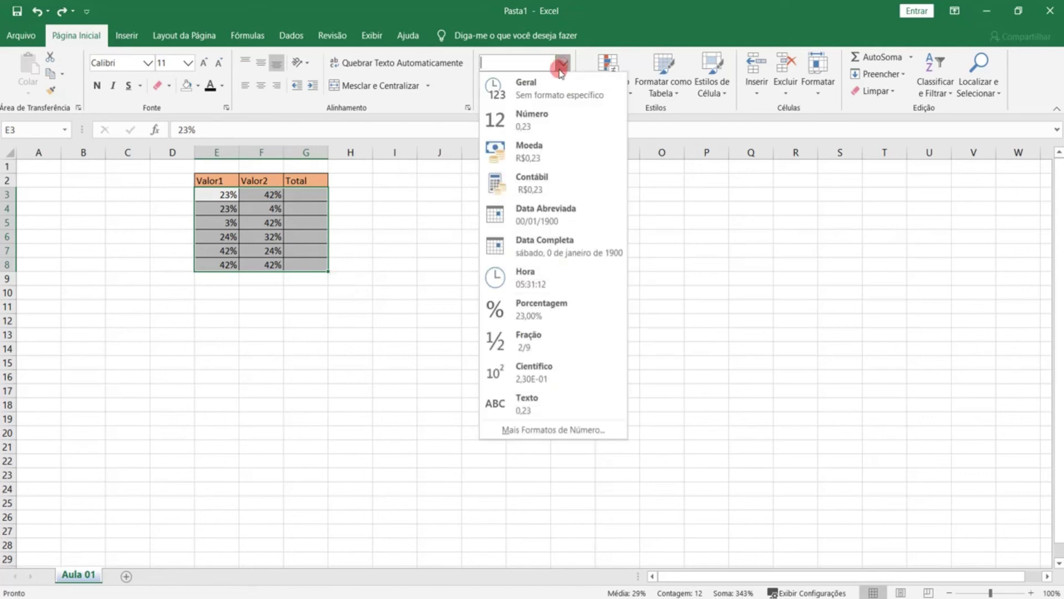
left_click(551, 122)
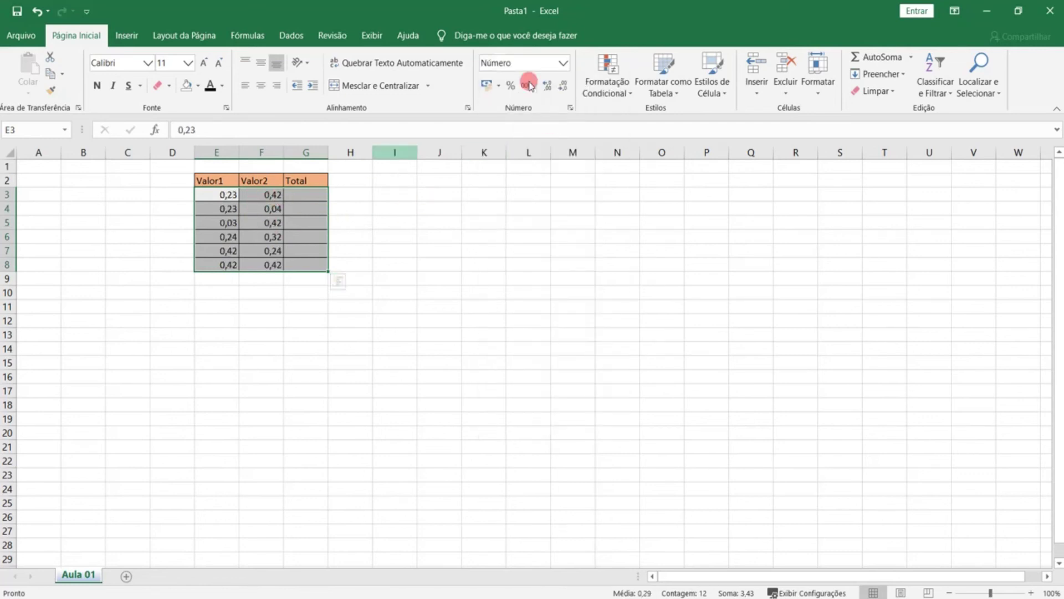
left_click(563, 62)
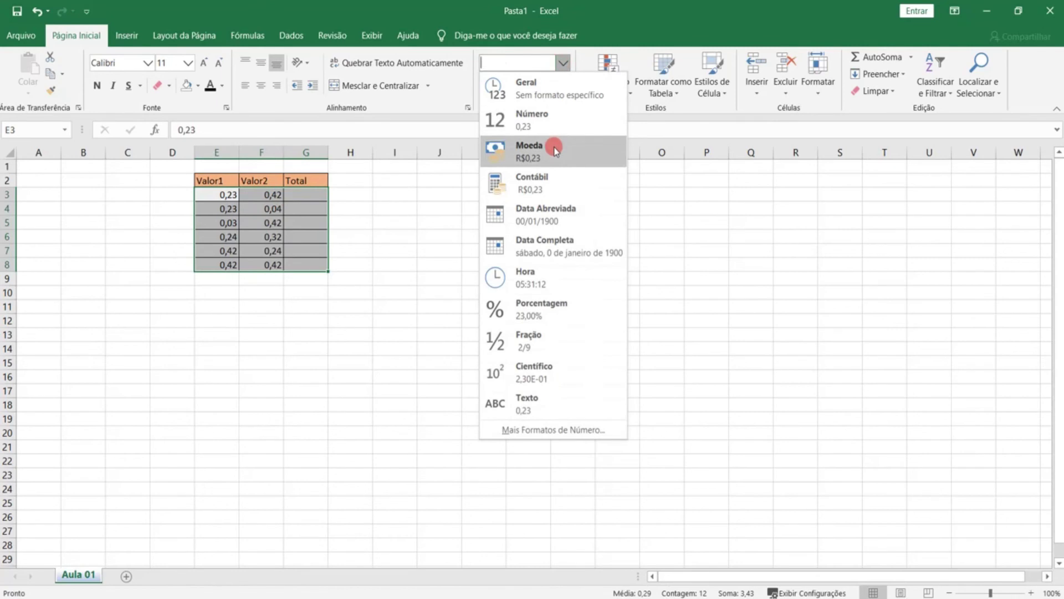
left_click(555, 150)
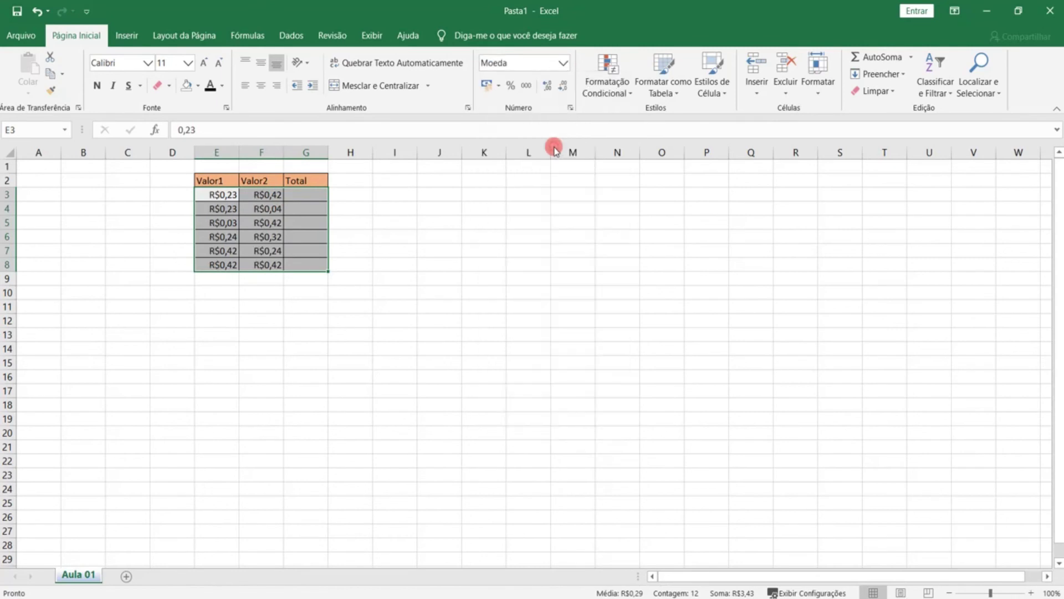
Step: Apply the Contábil format to cells E3:G8, then switch them to Data Abreviada
left_click(219, 201)
left_click_drag(243, 202, 307, 262)
left_click(563, 62)
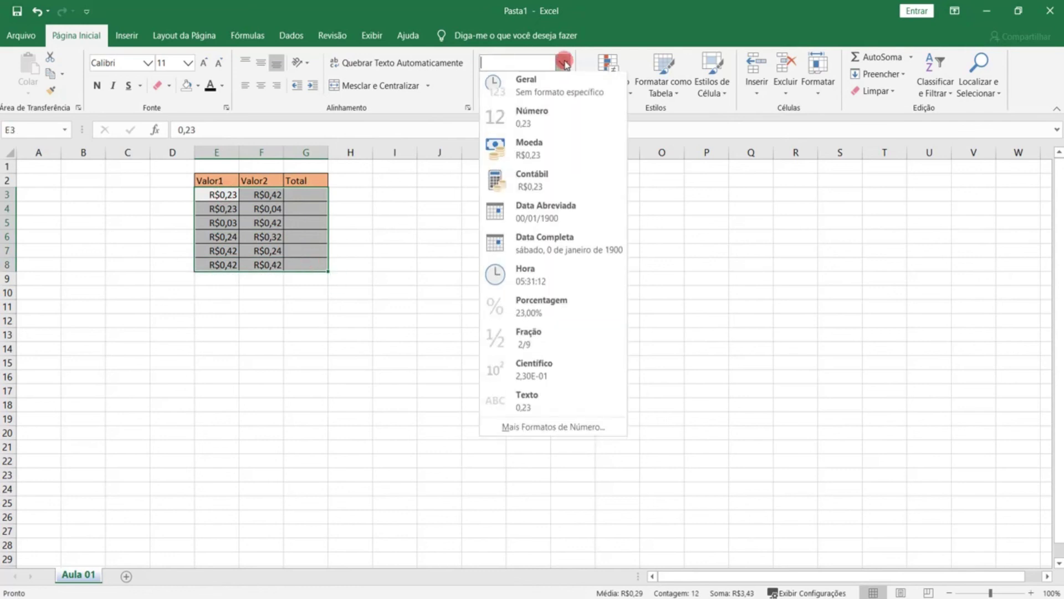
left_click(563, 195)
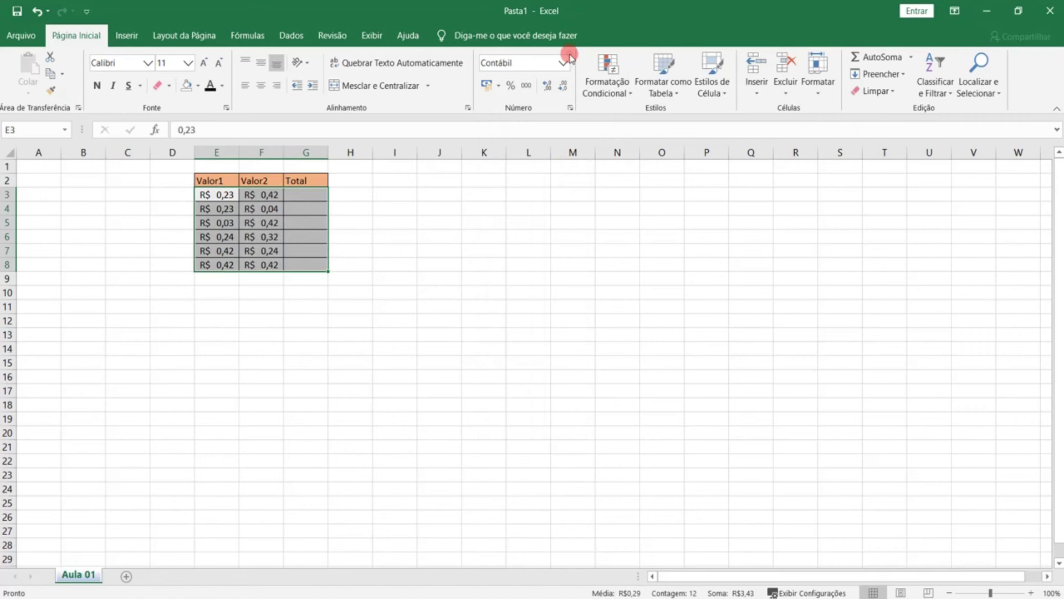
left_click(569, 59)
left_click(574, 213)
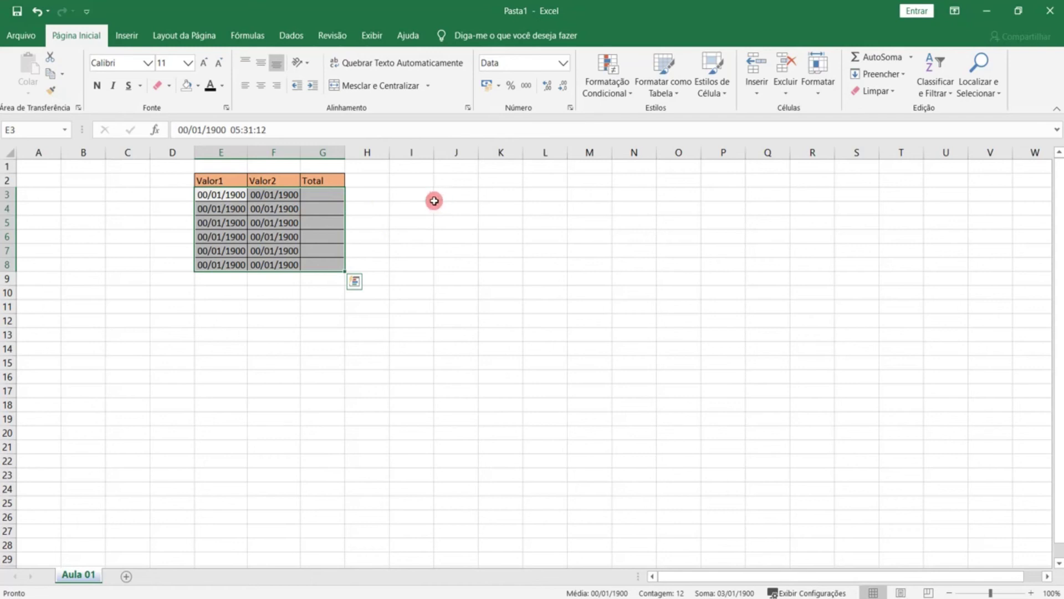
Step: Enter 05122020 in cell E4 and widen column E to about the fivefold width
left_click(235, 213)
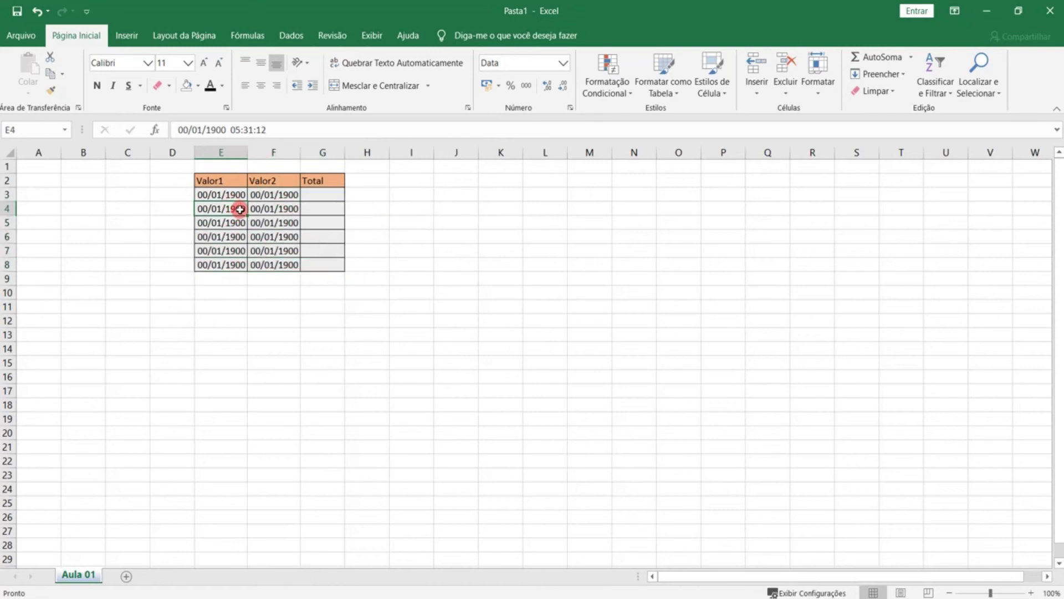
type("05122020")
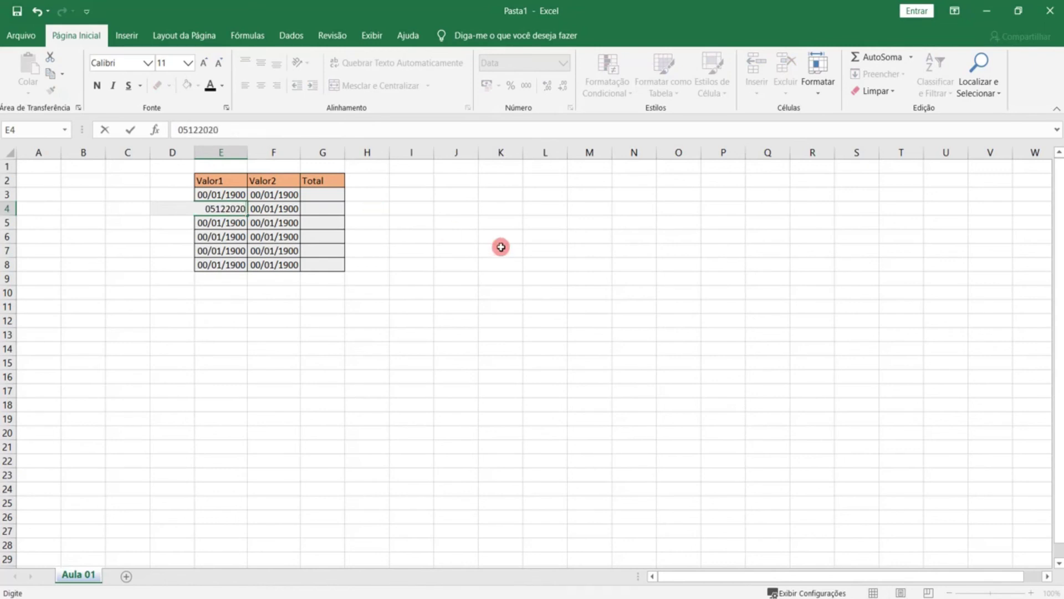
key("Return")
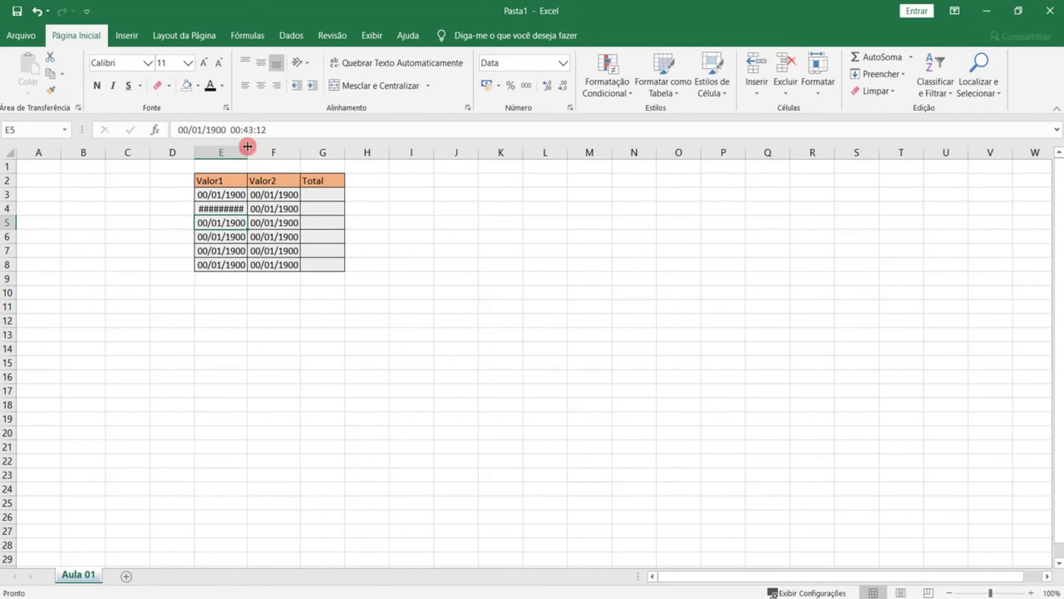
left_click_drag(248, 150, 461, 152)
left_click(435, 209)
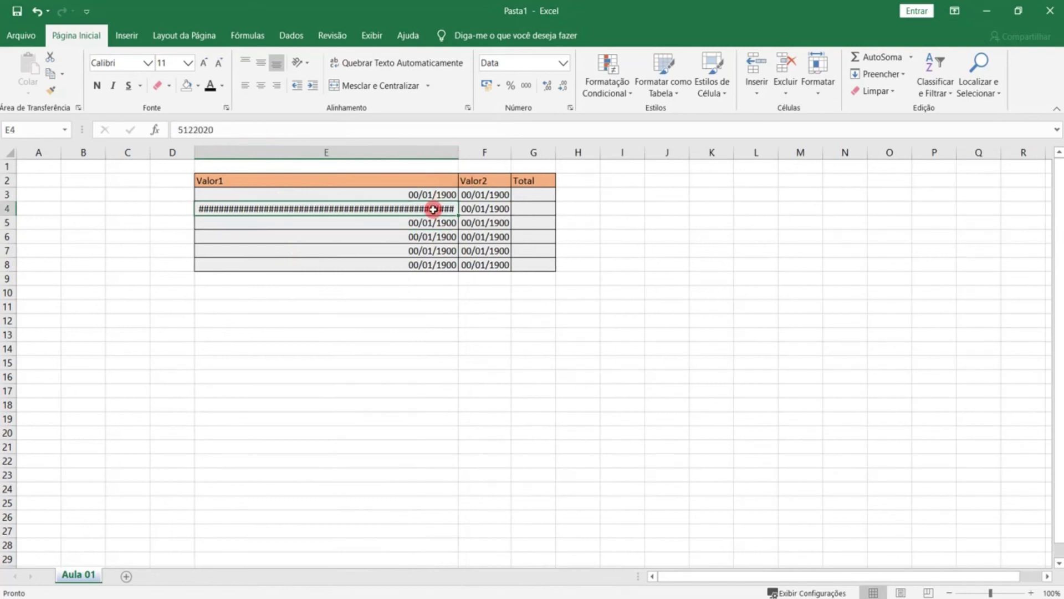
Step: Undo the widening of column E and the entry in cell E4
key("ctrl+z")
key("ctrl+z")
key("ctrl+z")
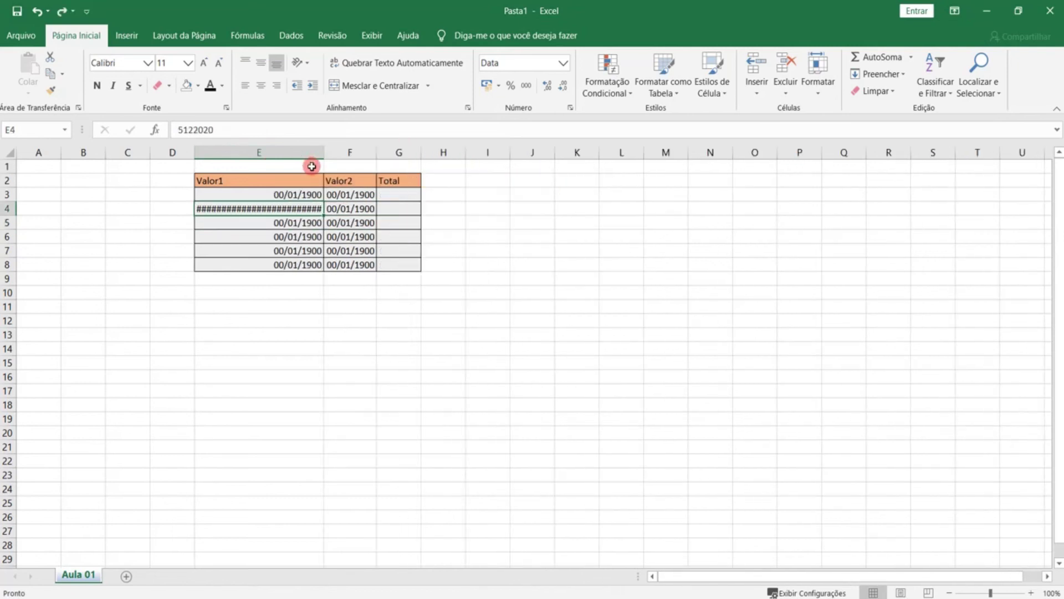
key("ctrl+z")
Step: Enter the date 05/02/2020 in cell E4 and reconfirm the existing content of cell E3
type("05/02/")
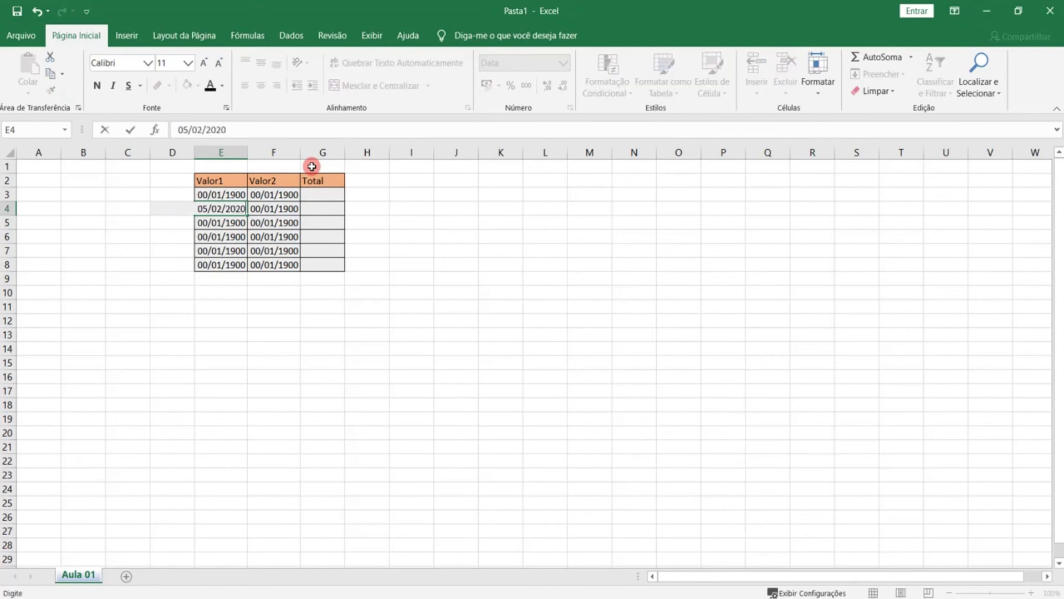
key("Return")
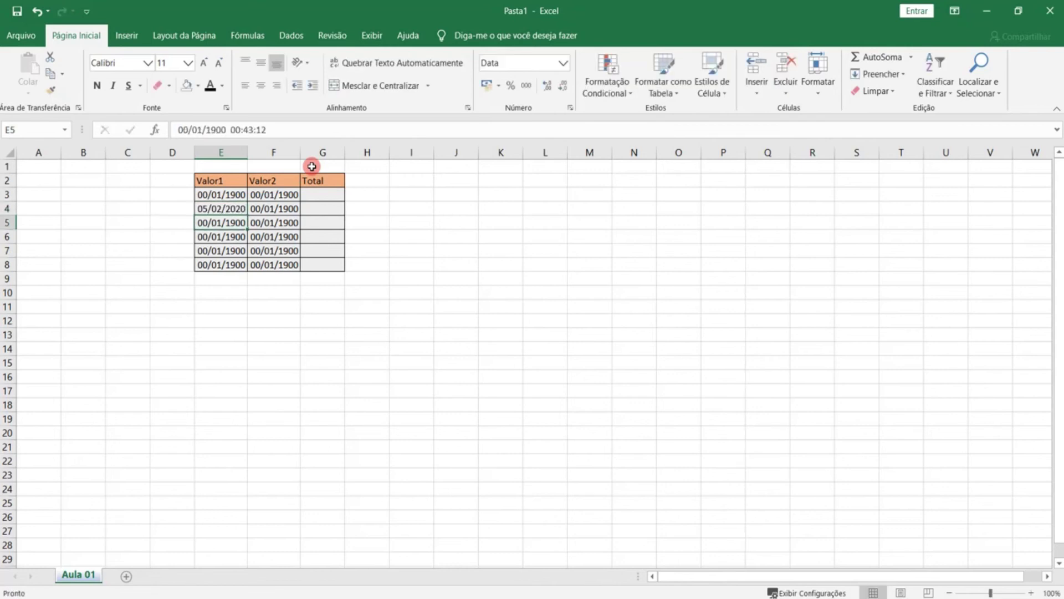
left_click(234, 208)
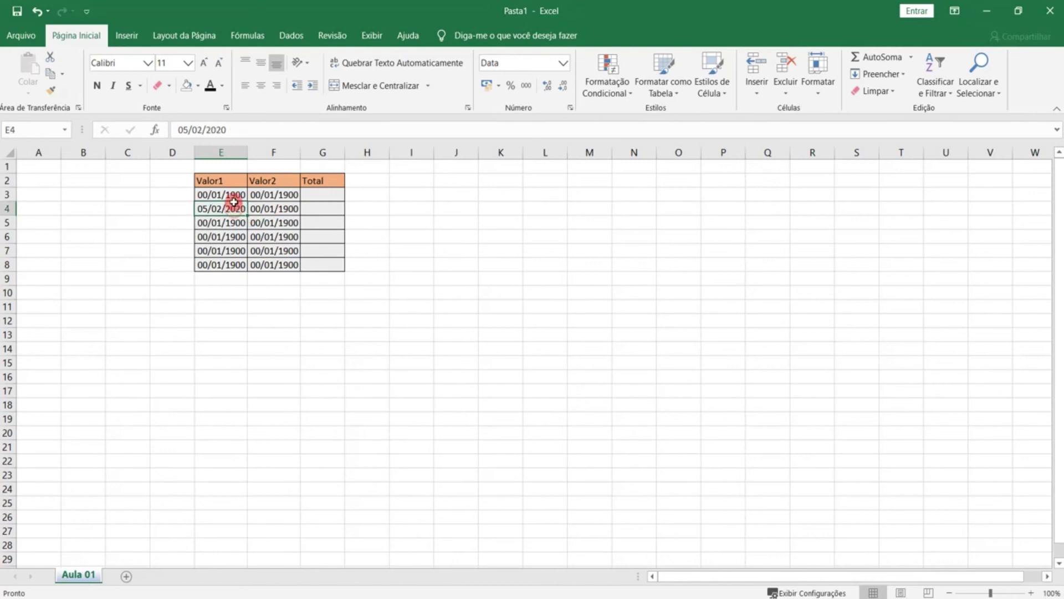
double_click(222, 192)
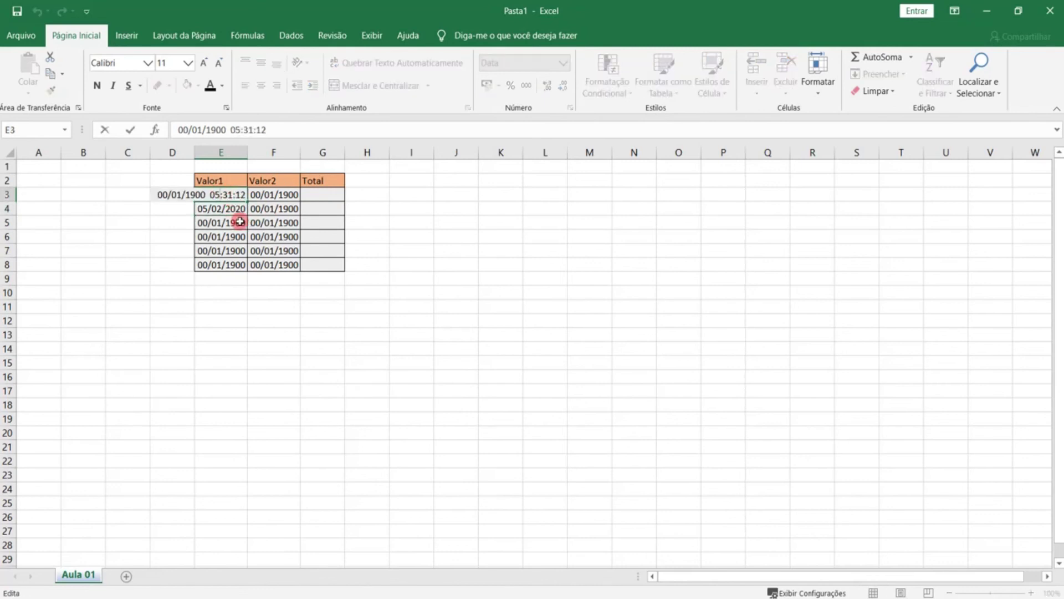
left_click(226, 221)
Step: Reapply the Data Abreviada format to cells E3:G8
left_click(226, 194)
left_click_drag(241, 192, 324, 265)
left_click(562, 62)
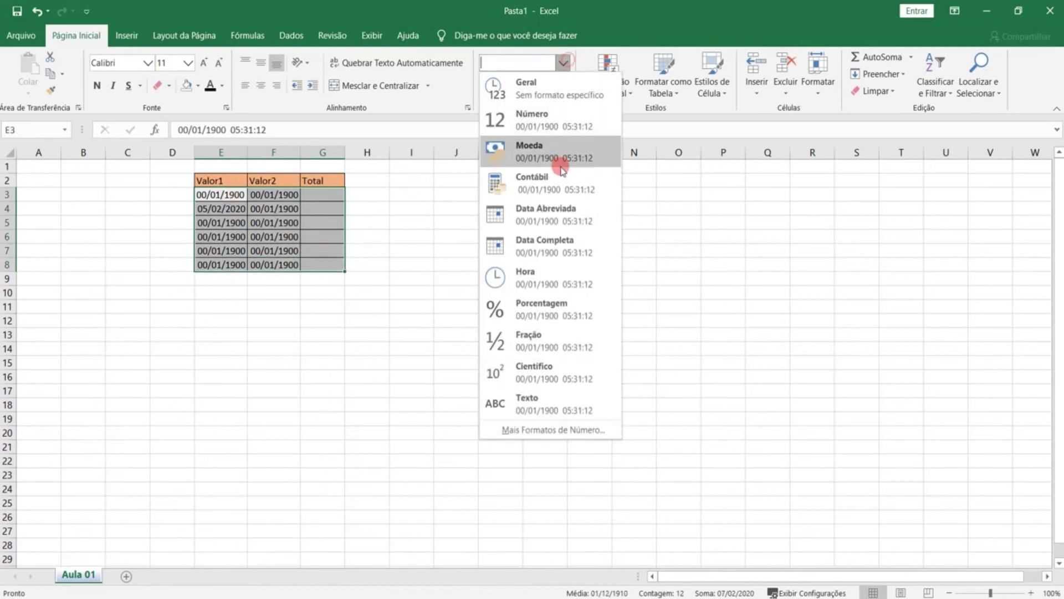
left_click(577, 221)
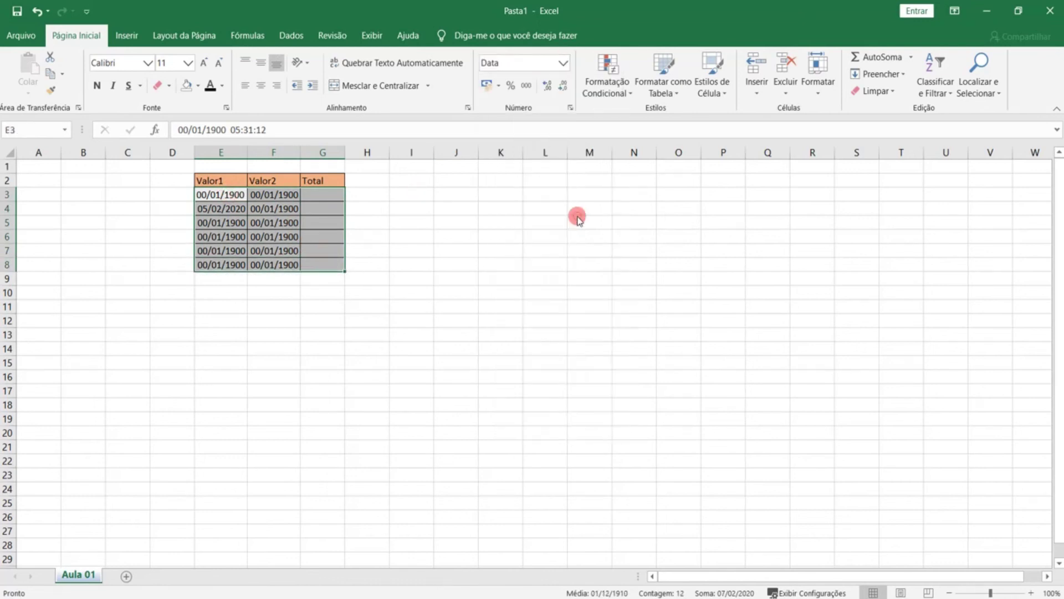
Step: Format cells E3:G8 as Data Completa and autofit the width of column E to its contents
left_click(276, 237)
left_click_drag(220, 190, 325, 265)
left_click(562, 62)
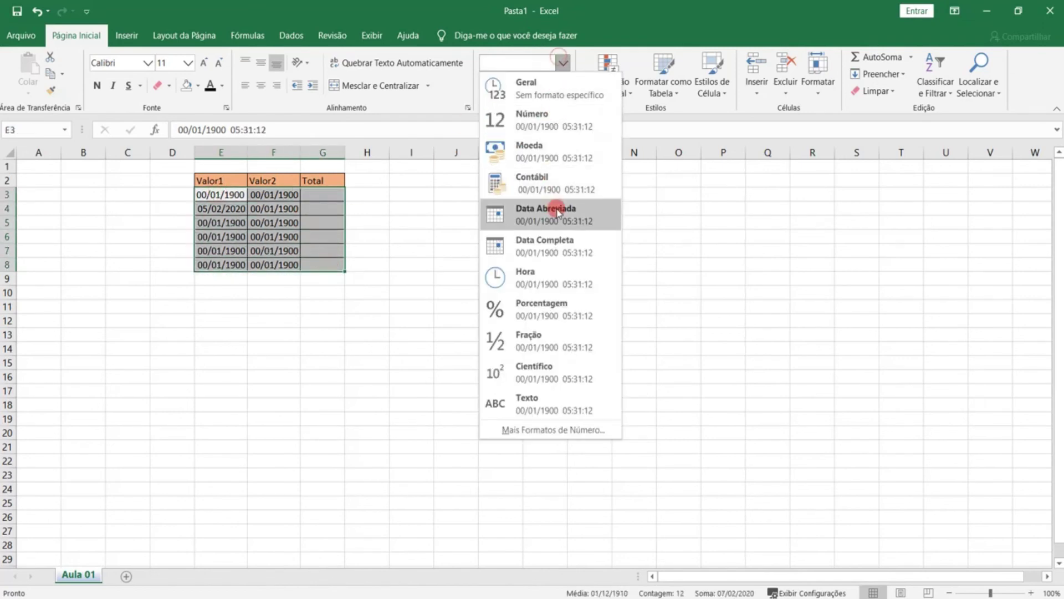
left_click(565, 241)
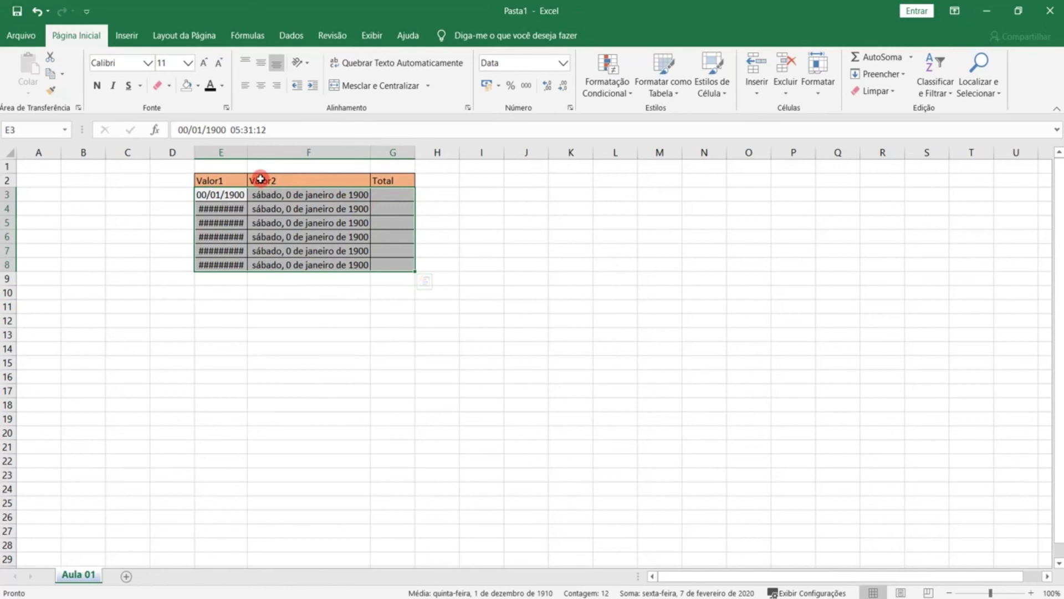
left_click(242, 168)
double_click(247, 151)
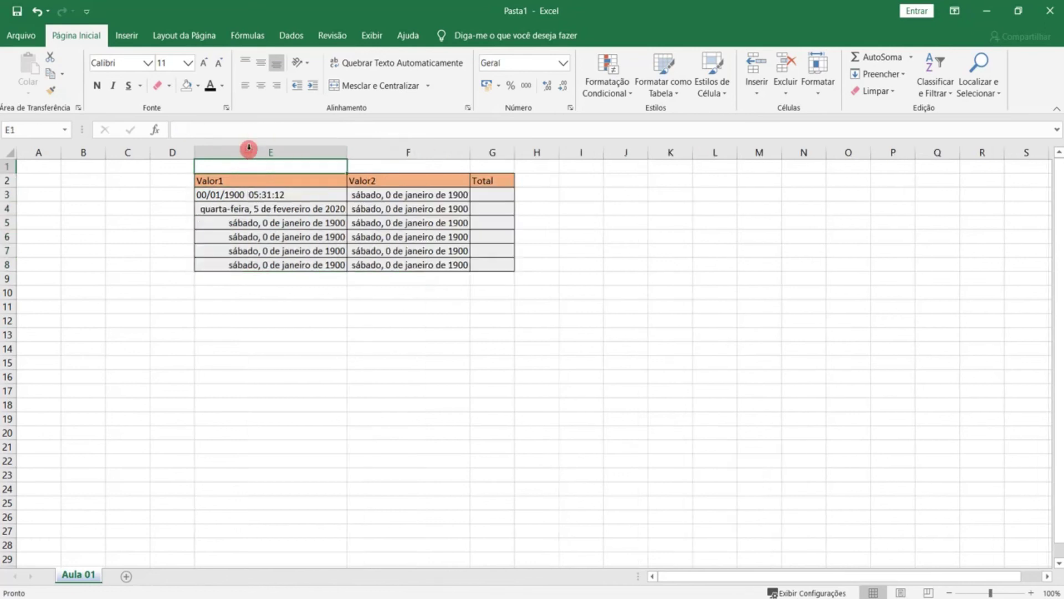
left_click(355, 278)
Step: Format cell E5 as Contábil, then change it to Data Abreviada
left_click(267, 219)
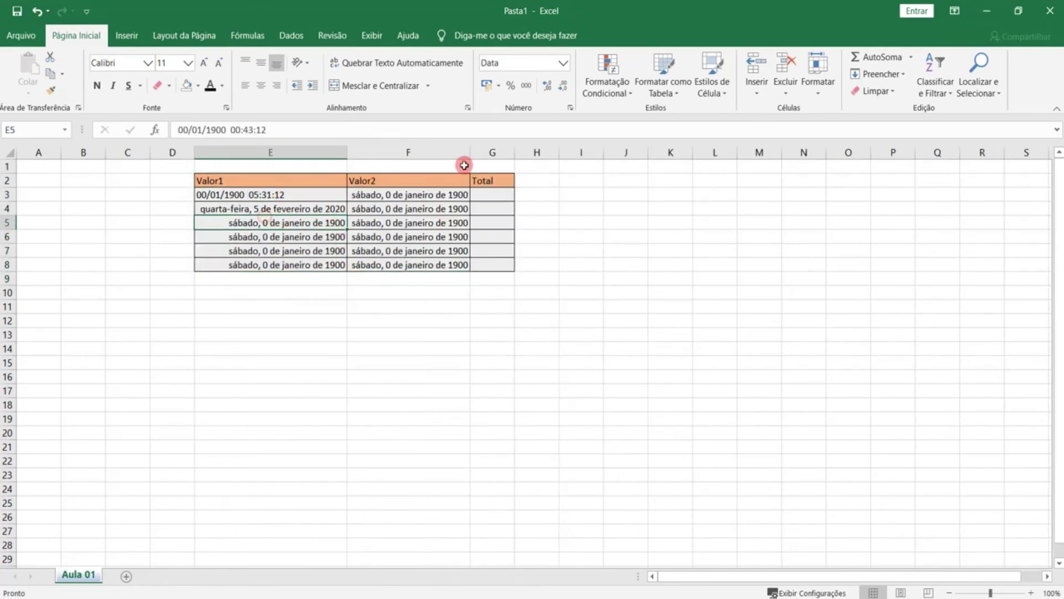
left_click(561, 63)
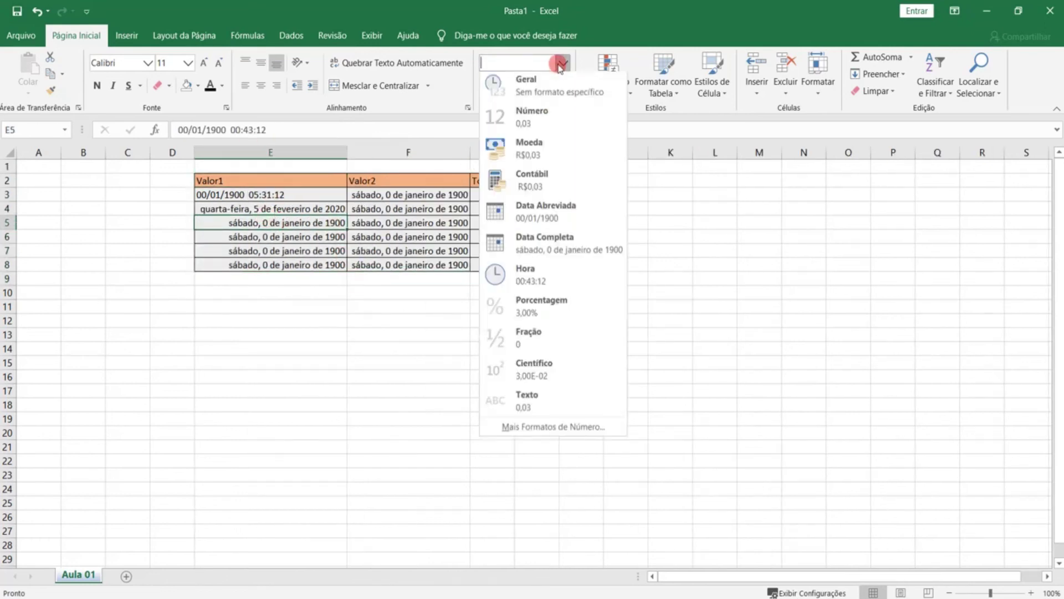
left_click(556, 191)
left_click(562, 63)
left_click(562, 217)
Step: Set cell E5 to the Data Completa format, then to Hora
left_click(563, 62)
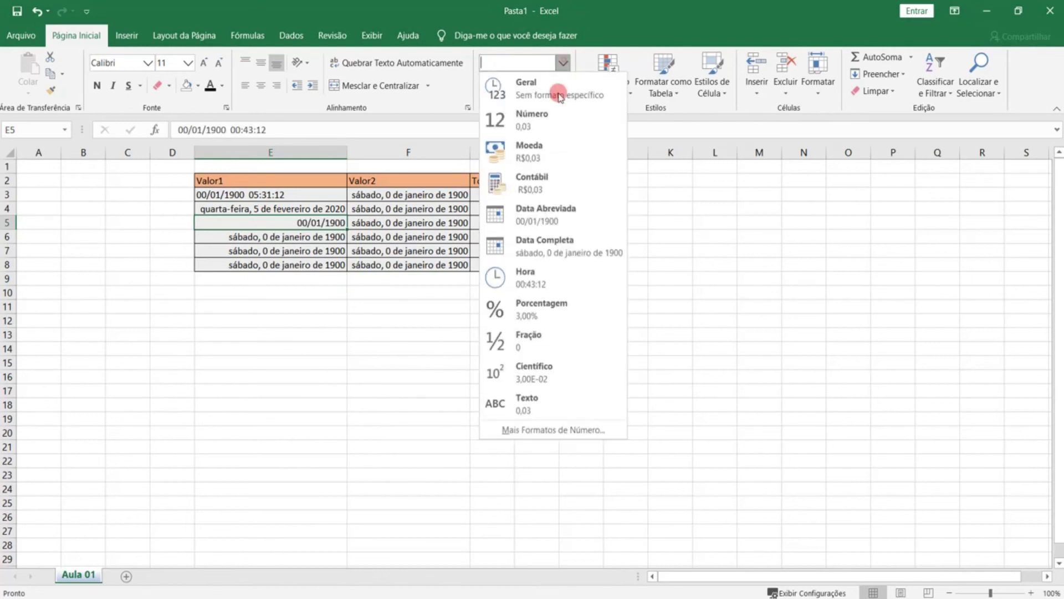
left_click(560, 242)
left_click(576, 61)
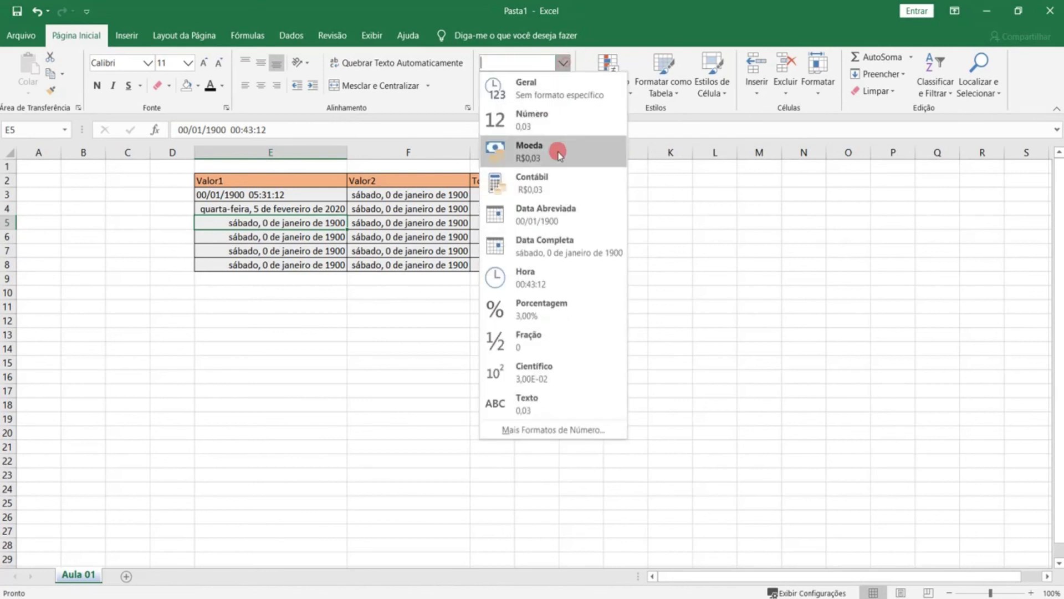
left_click(557, 282)
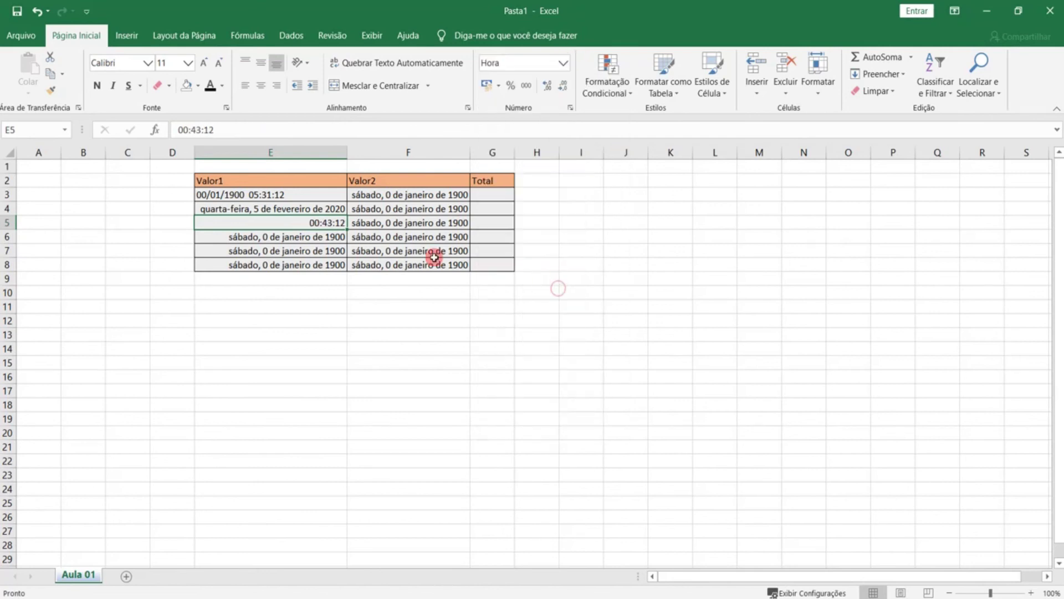
Step: Apply the Porcentagem format to cell E5, then change it to Texto
left_click(563, 63)
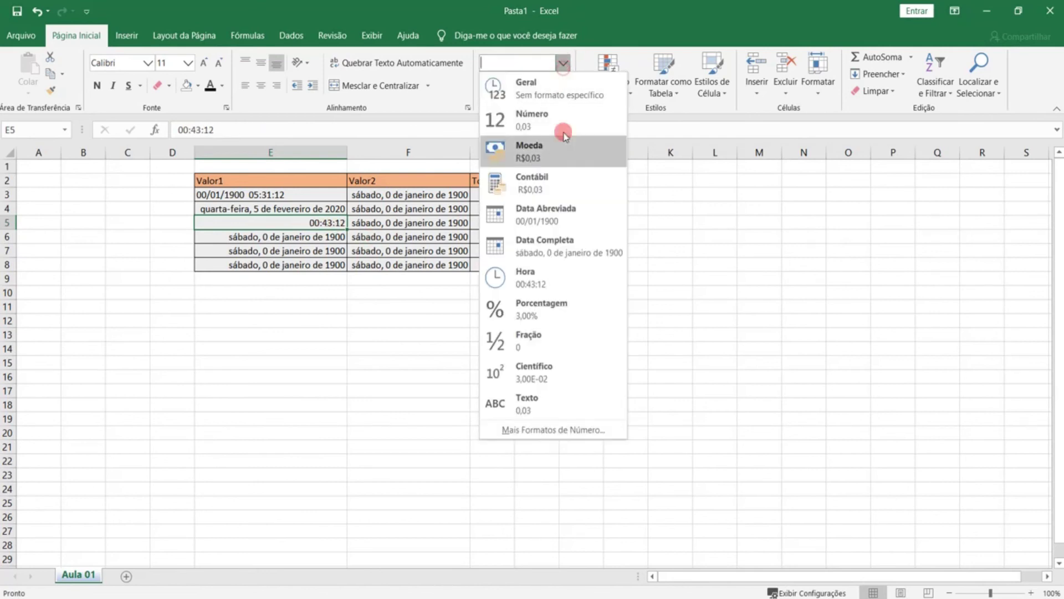
left_click(578, 315)
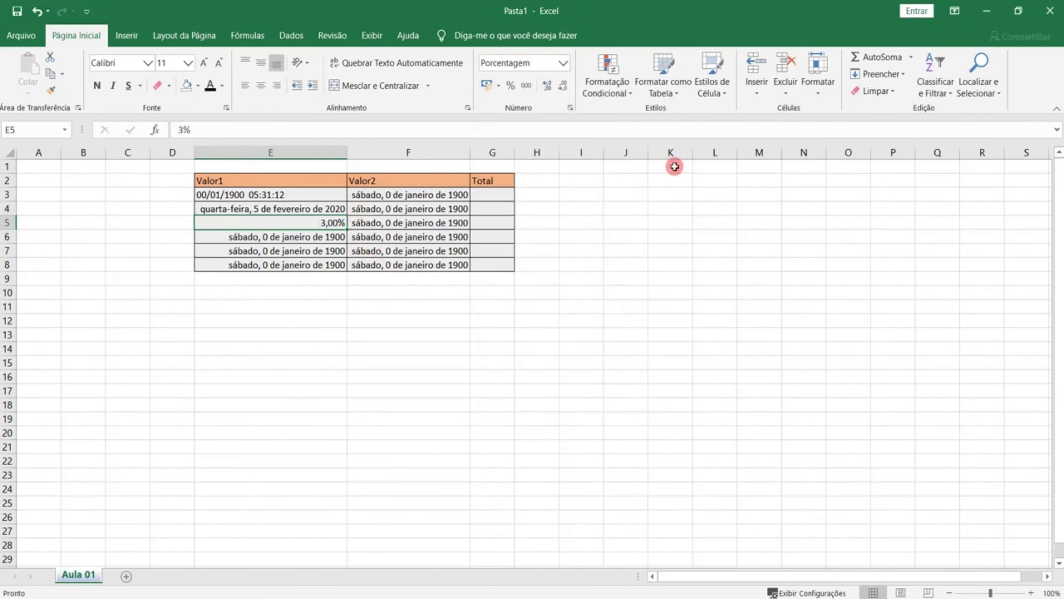
left_click(571, 62)
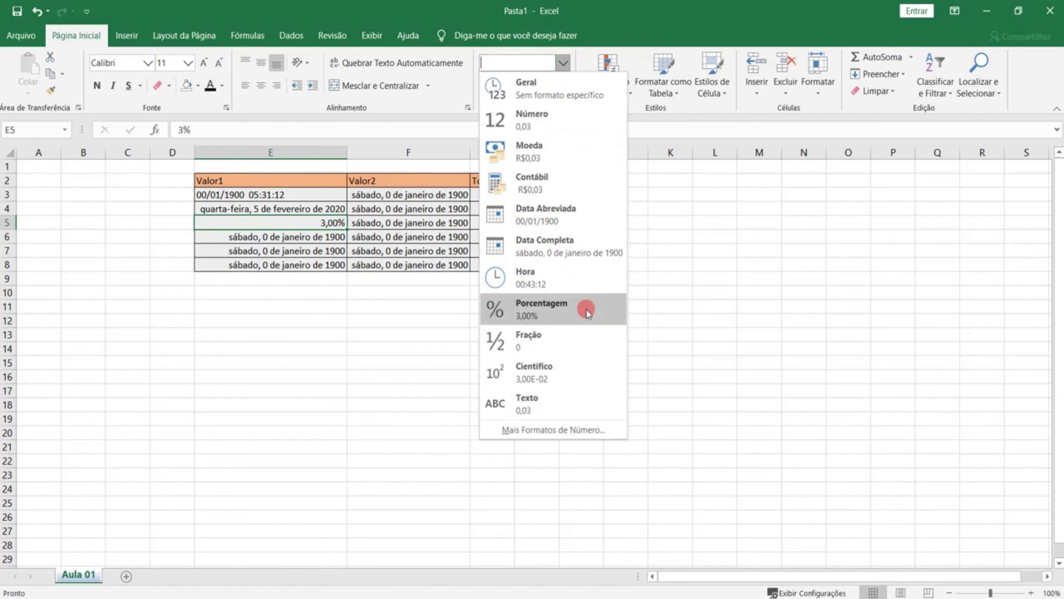
left_click(584, 407)
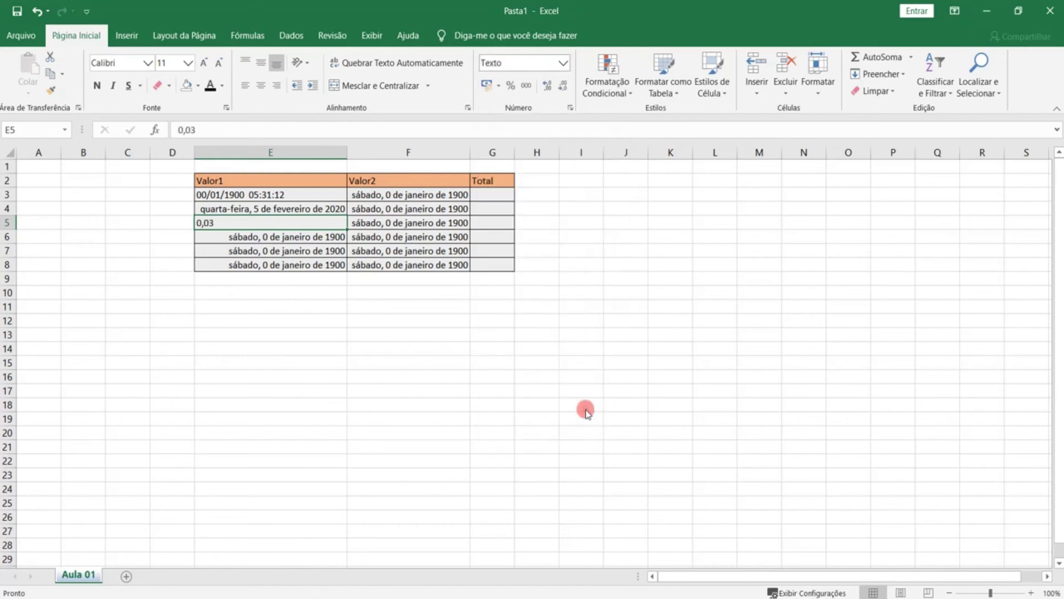
left_click(562, 66)
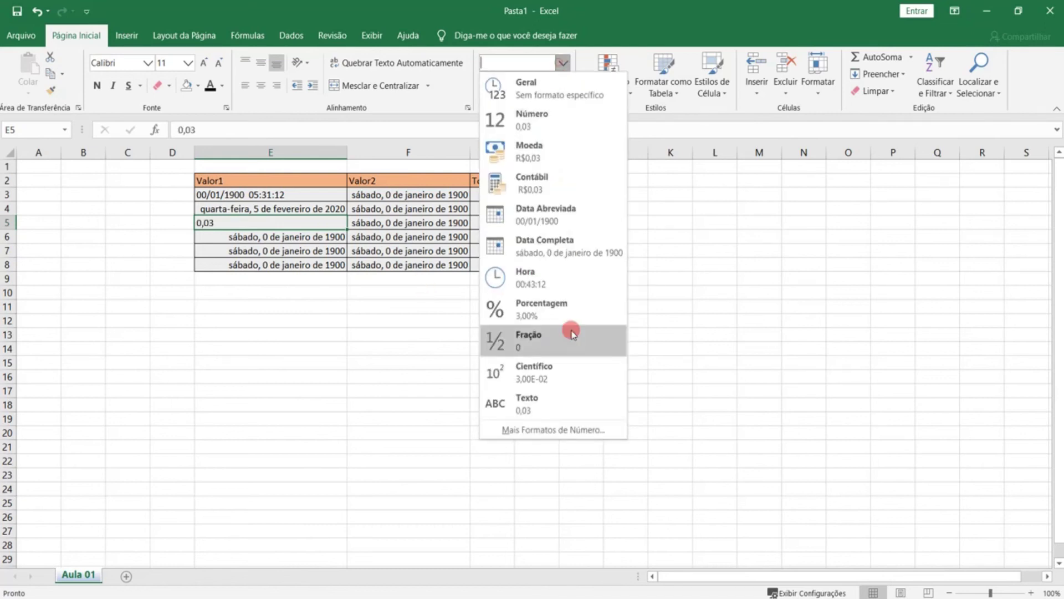
left_click(568, 424)
left_click_drag(638, 140, 757, 140)
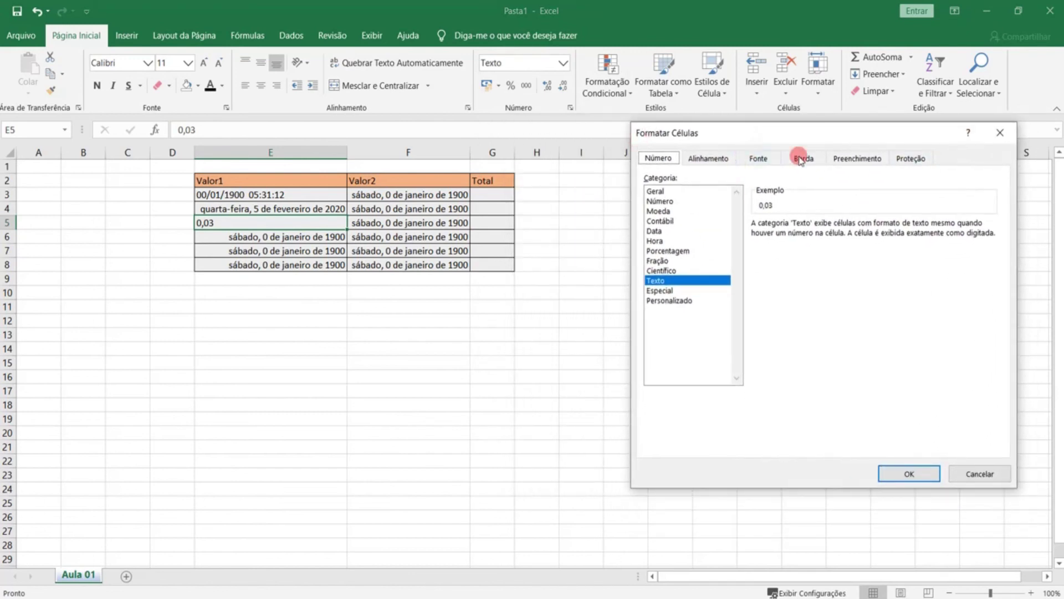
left_click(998, 133)
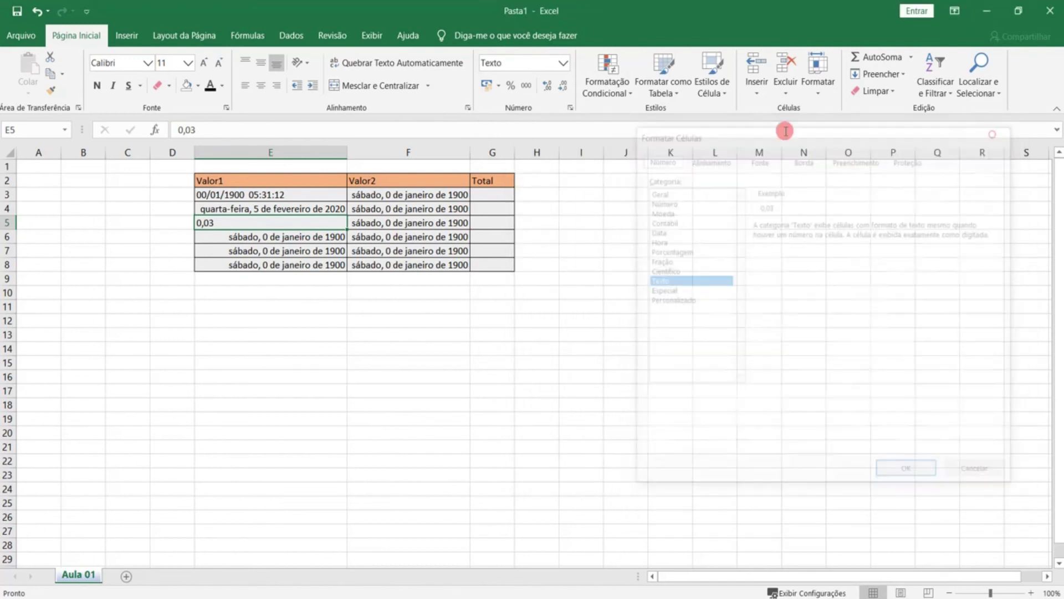
Step: Format cell E5 with the Número category and 4 decimal places
left_click(468, 108)
left_click(675, 158)
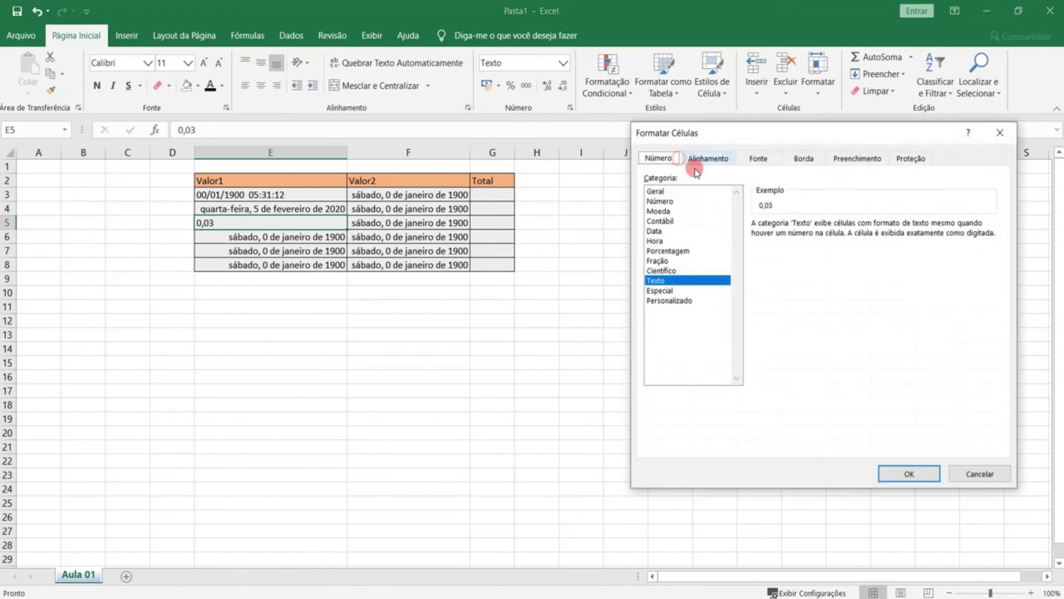
left_click(685, 202)
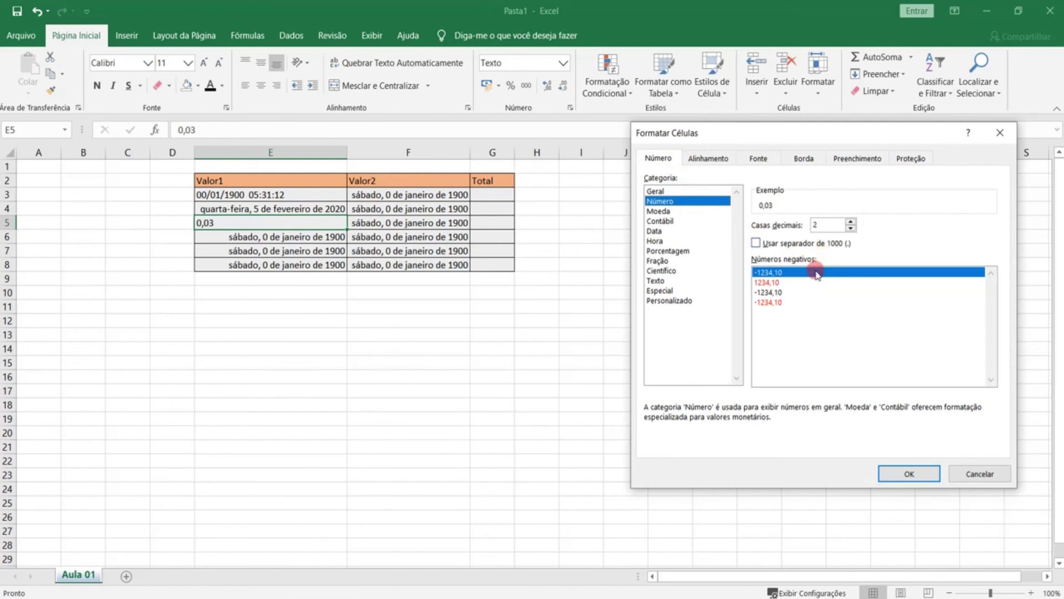
left_click(851, 222)
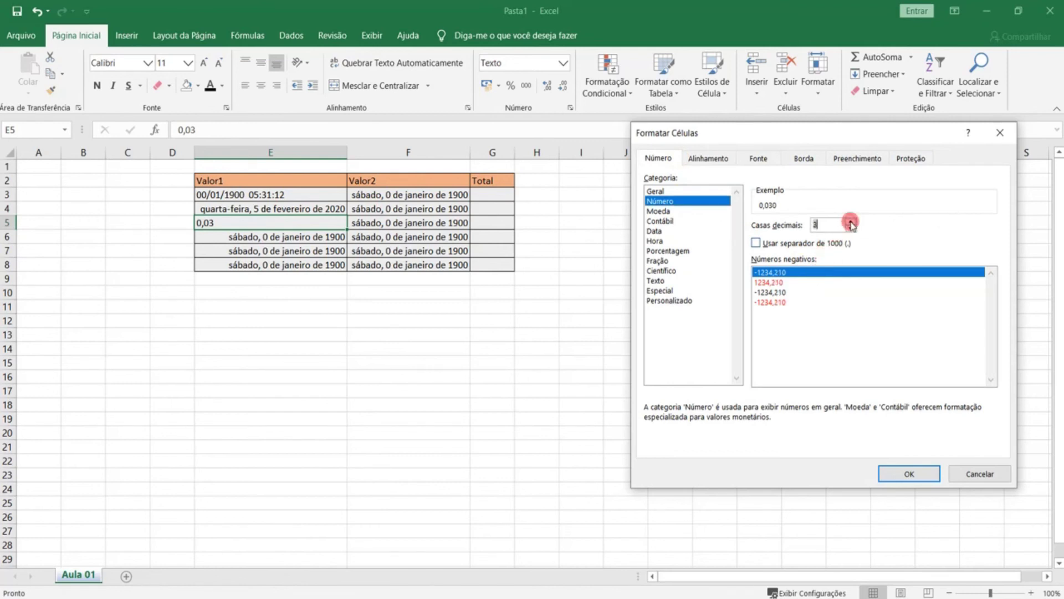
left_click(909, 473)
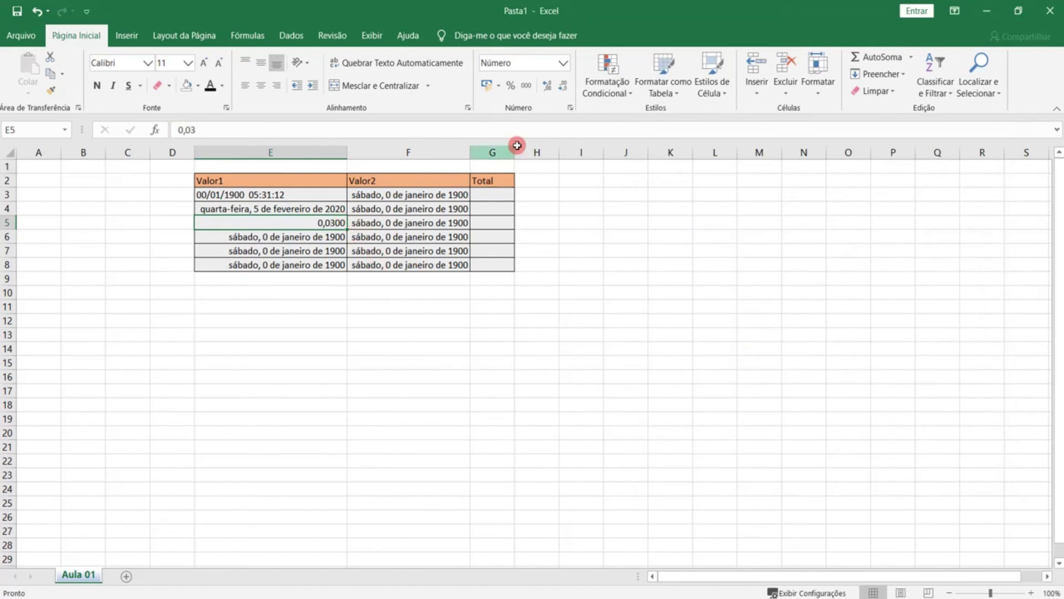
Step: Preview the Moeda format for cell E5, look through the currency symbols, keep R$ and set 2 decimal places
left_click(570, 108)
left_click(690, 211)
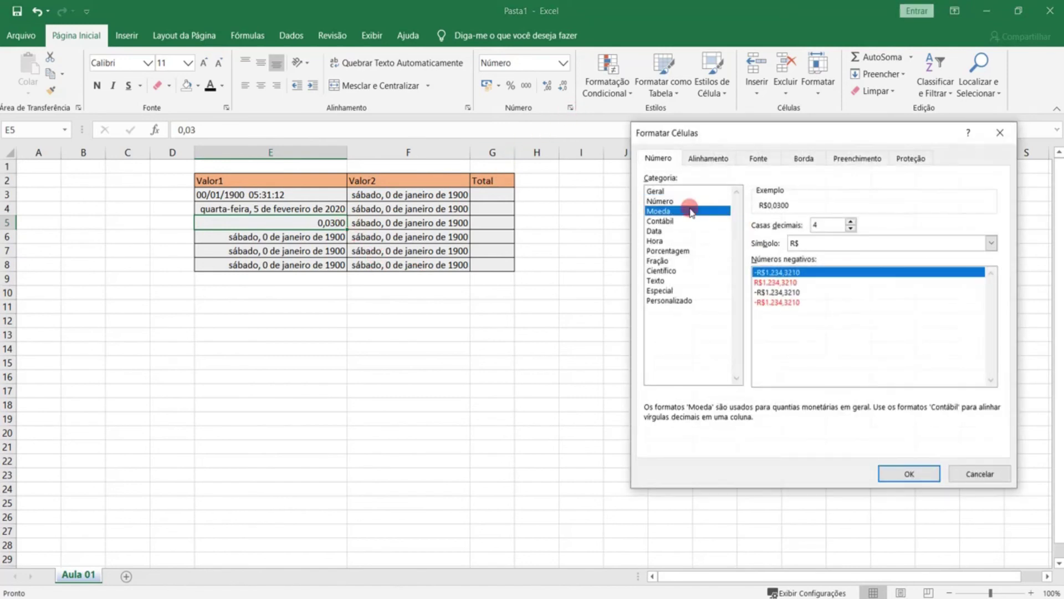
left_click(851, 246)
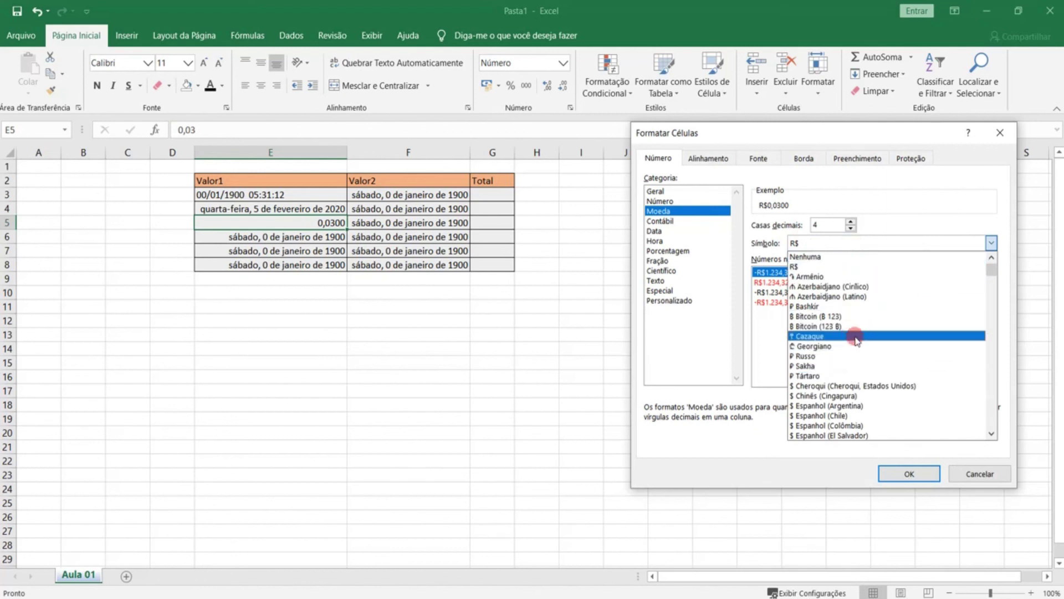
scroll(864, 348, "down", 1)
scroll(926, 359, "down", 6)
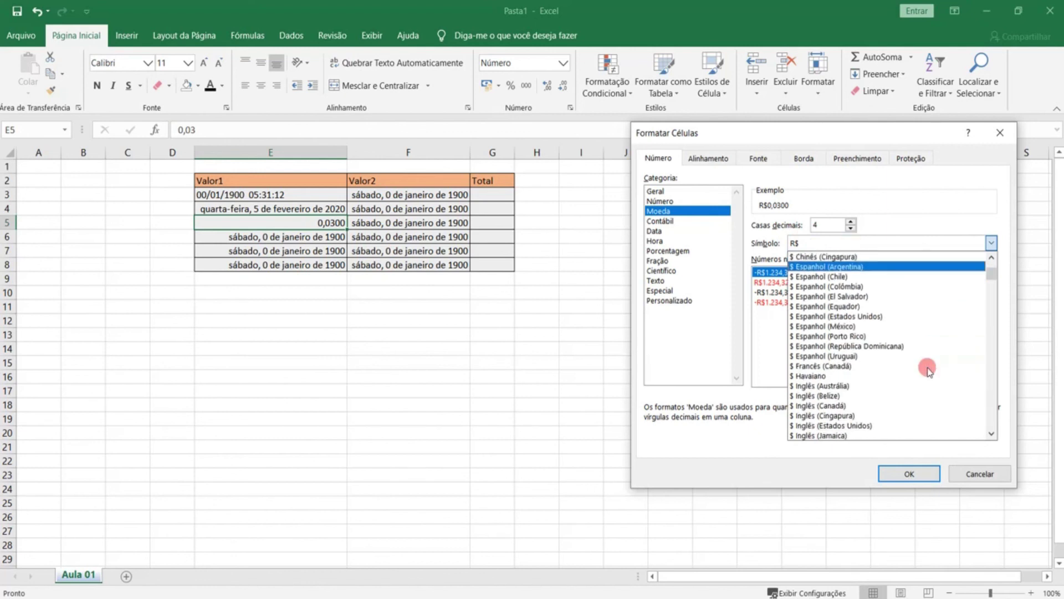
left_click(797, 206)
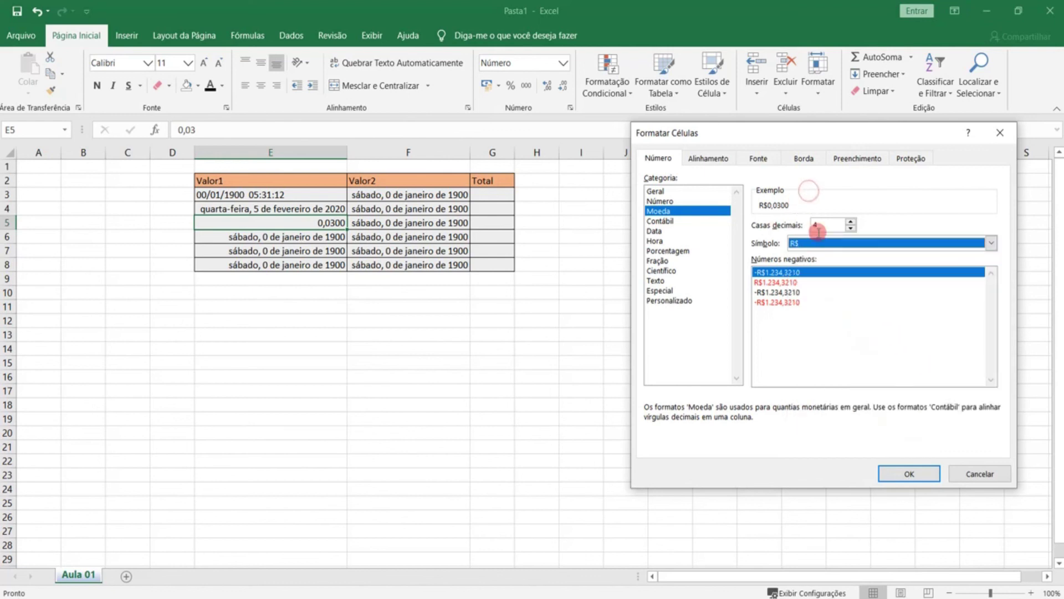
left_click(851, 228)
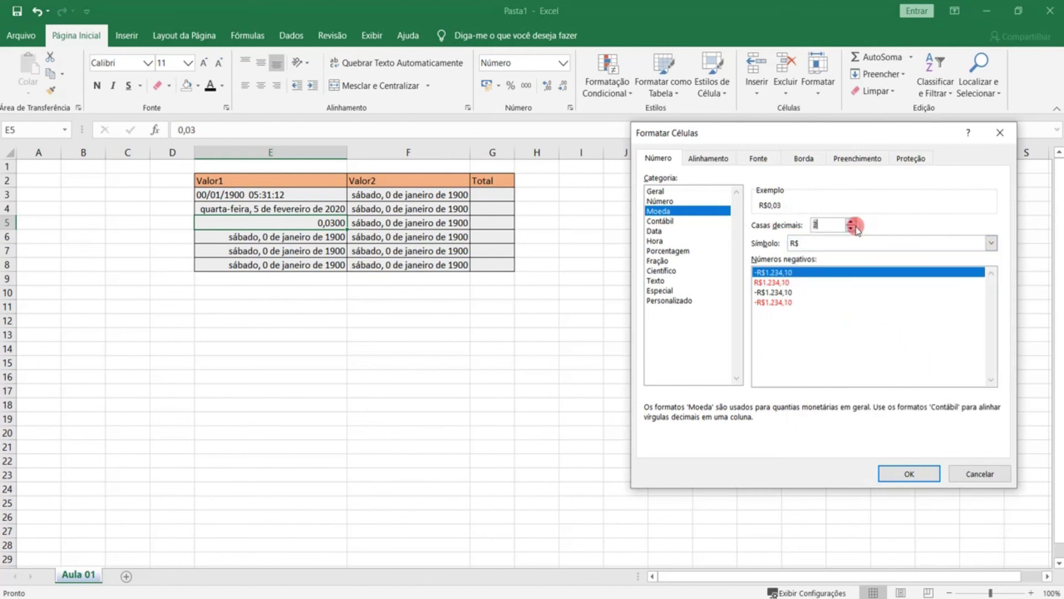
Step: Preview the Contábil category and the Data types for cell E5, choosing date types down to 14/03/12
left_click(702, 221)
left_click(700, 231)
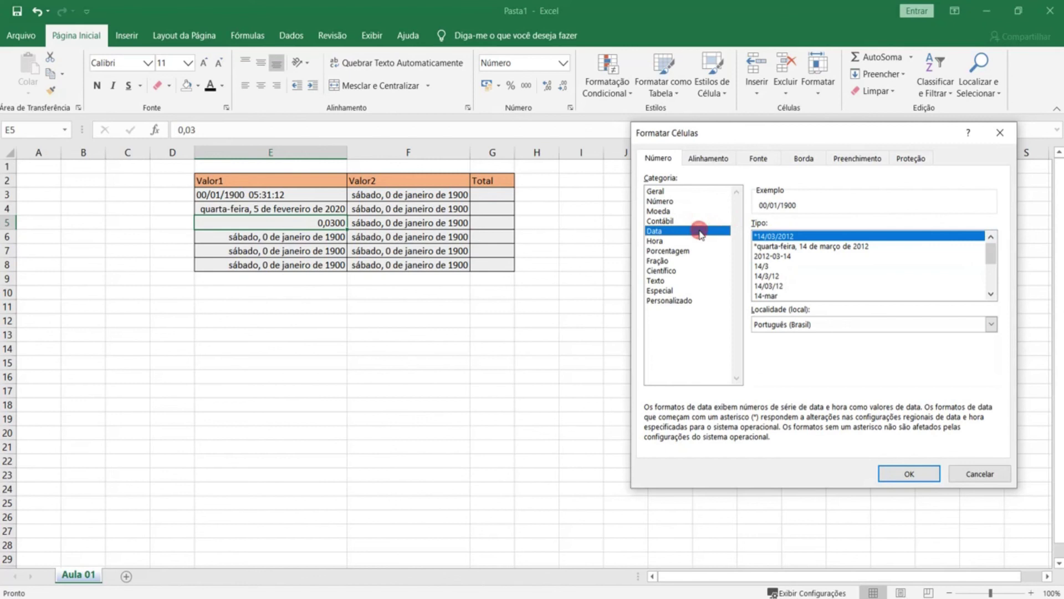
left_click(843, 246)
left_click(834, 256)
left_click(825, 267)
left_click(825, 276)
left_click(825, 280)
scroll(826, 286, "down", 2)
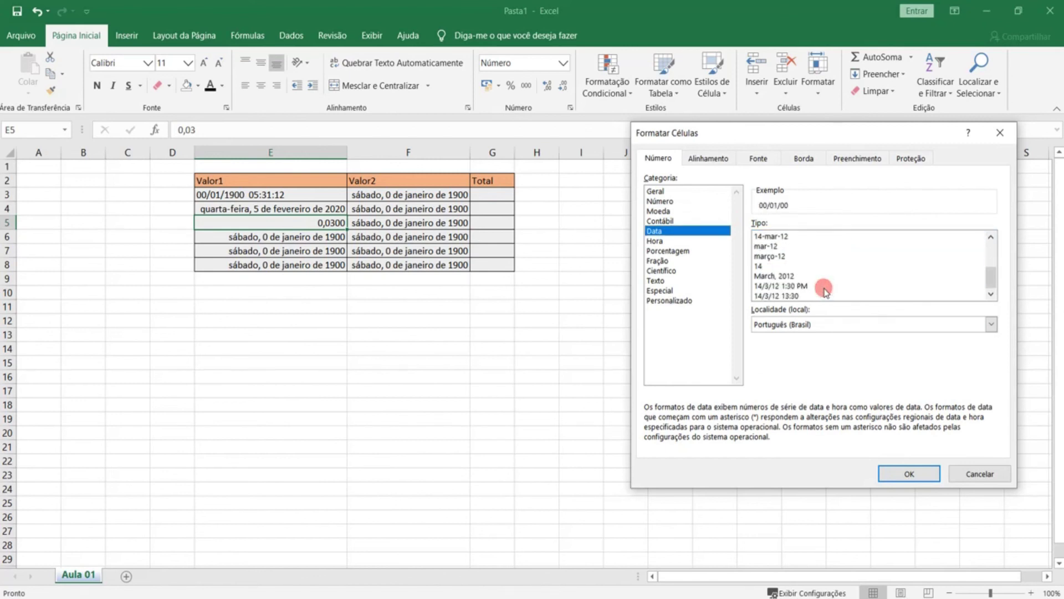
scroll(825, 291, "up", 2)
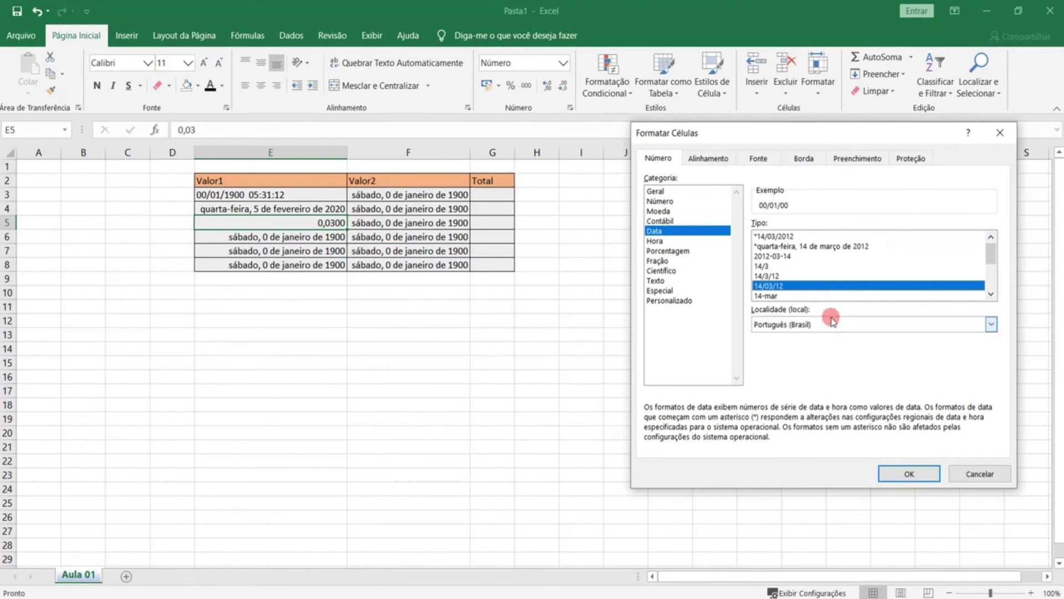
Step: Preview the Hora types for cell E5, trying several and choosing 1:30 PM
left_click(690, 251)
left_click(687, 241)
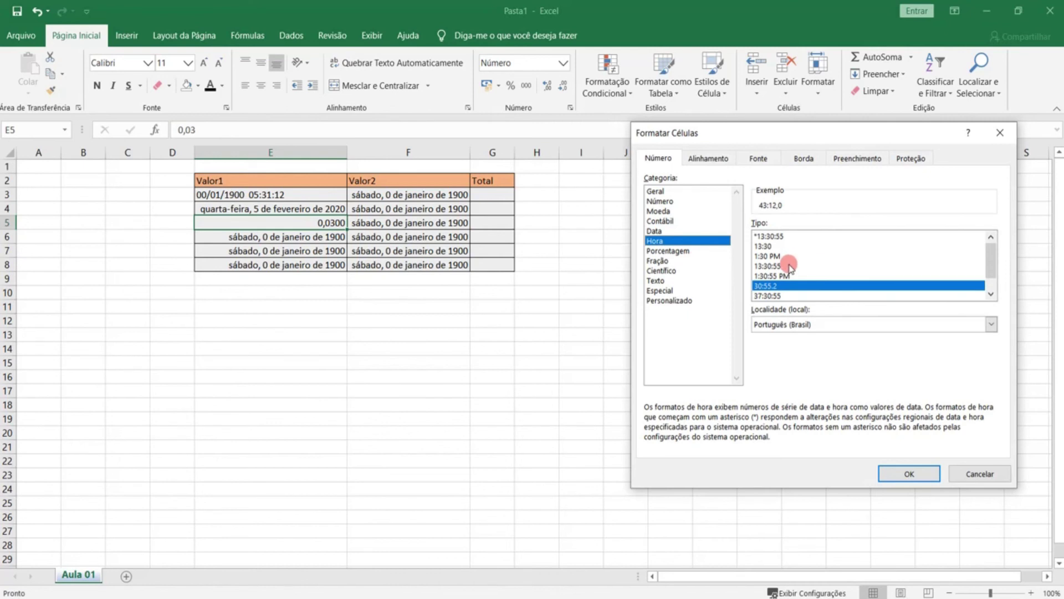
left_click(799, 266)
left_click(782, 237)
left_click(776, 266)
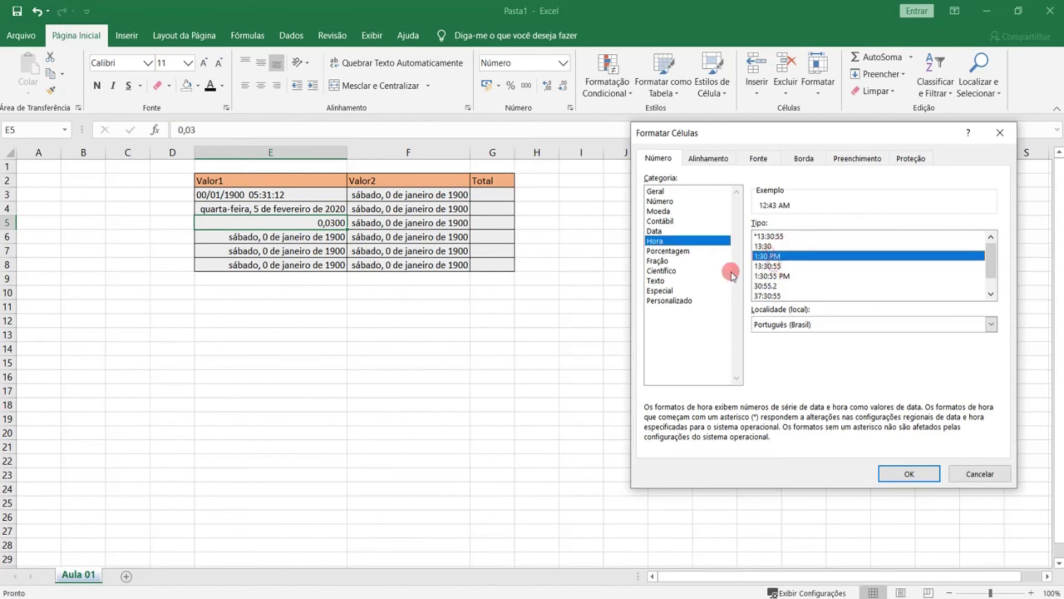
Step: Go through the Porcentagem, Fração, Científico and Texto categories and apply the Especial type Telefone to cell E5
left_click(687, 250)
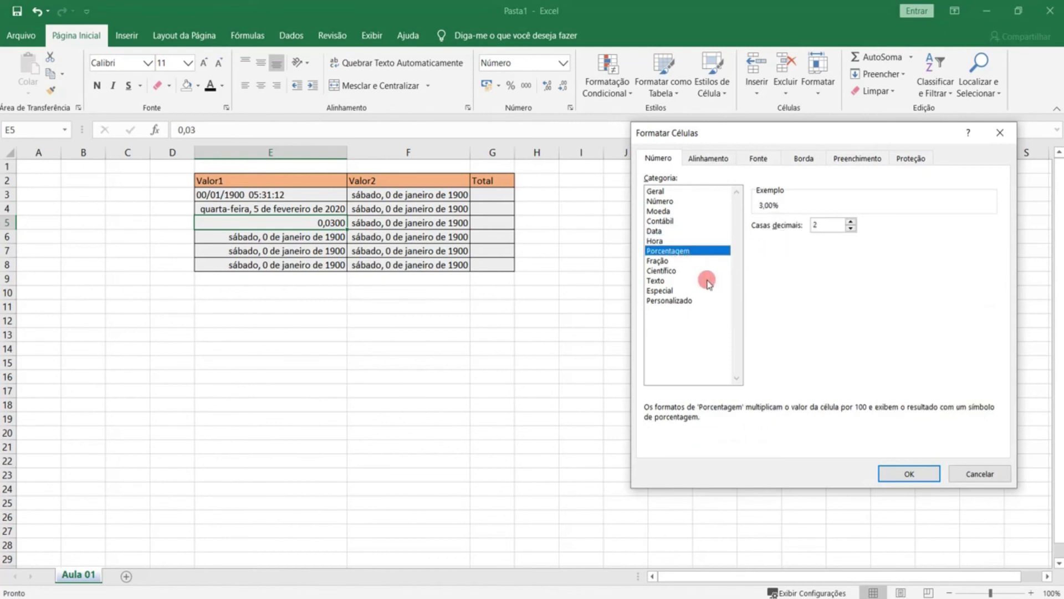
left_click(685, 260)
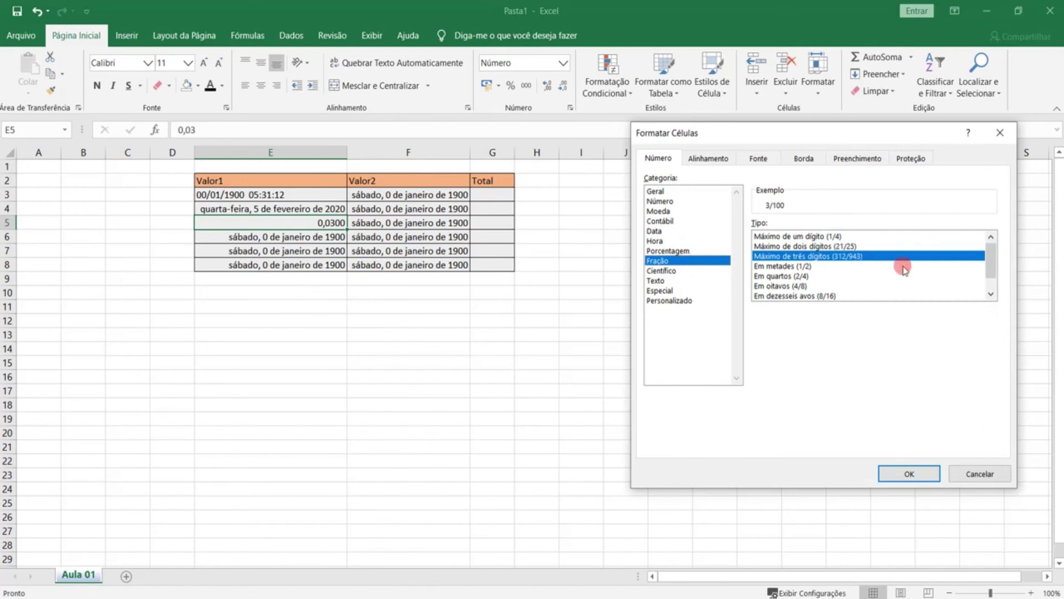
left_click(673, 271)
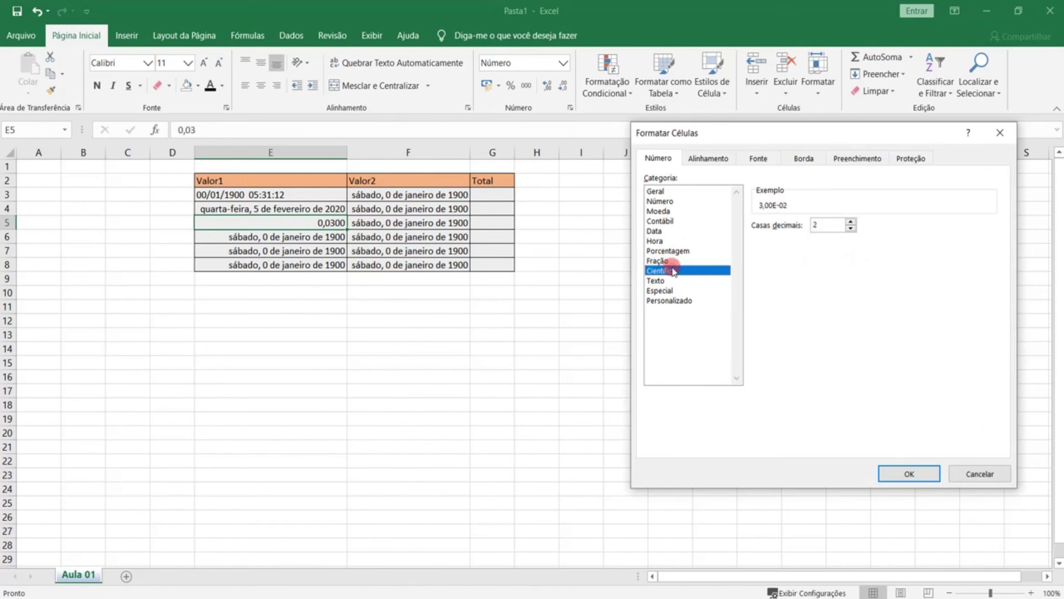
left_click(669, 280)
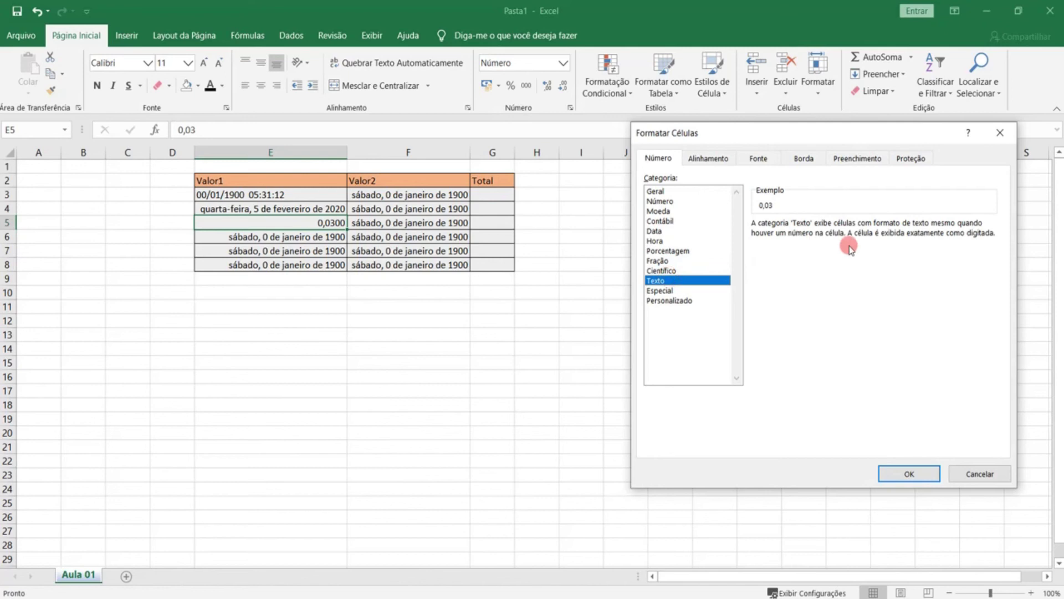
left_click(671, 289)
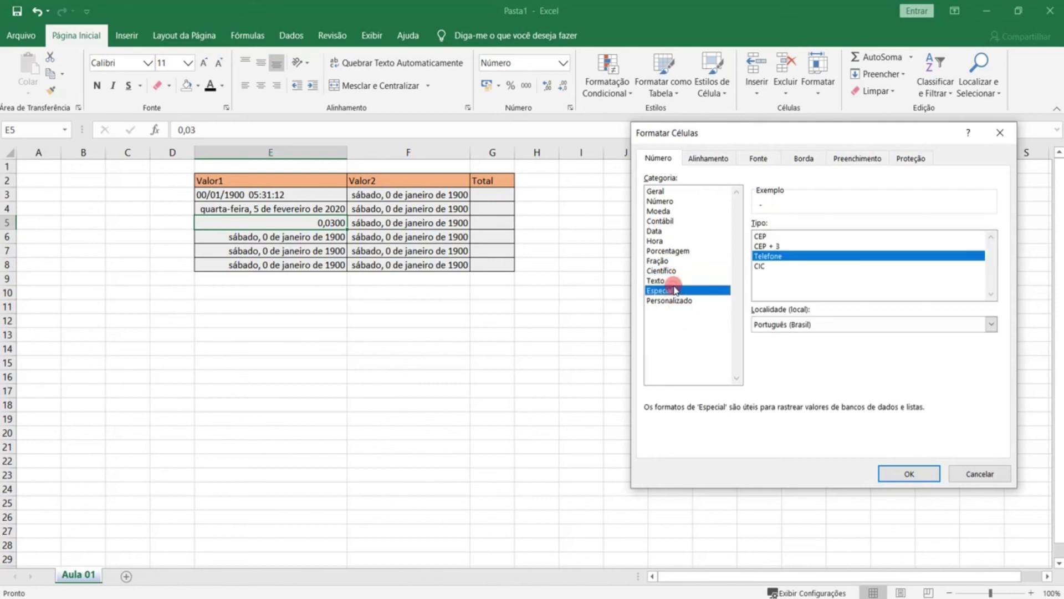
double_click(796, 255)
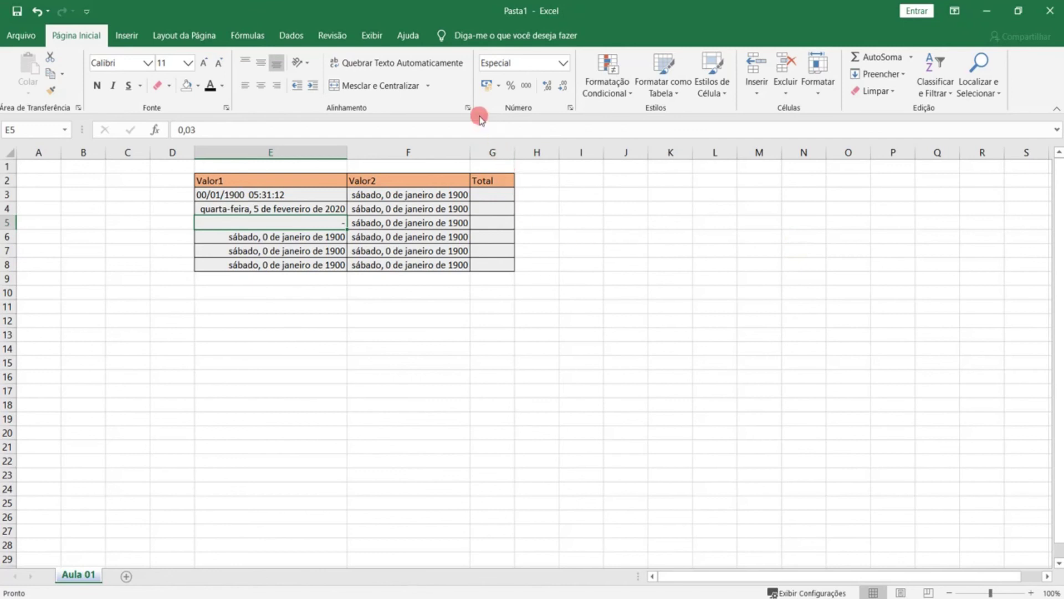
Step: Try several Personalizado format codes for cell E5, including R$#.##0,00, and apply the code 0,00
left_click(569, 109)
left_click(704, 300)
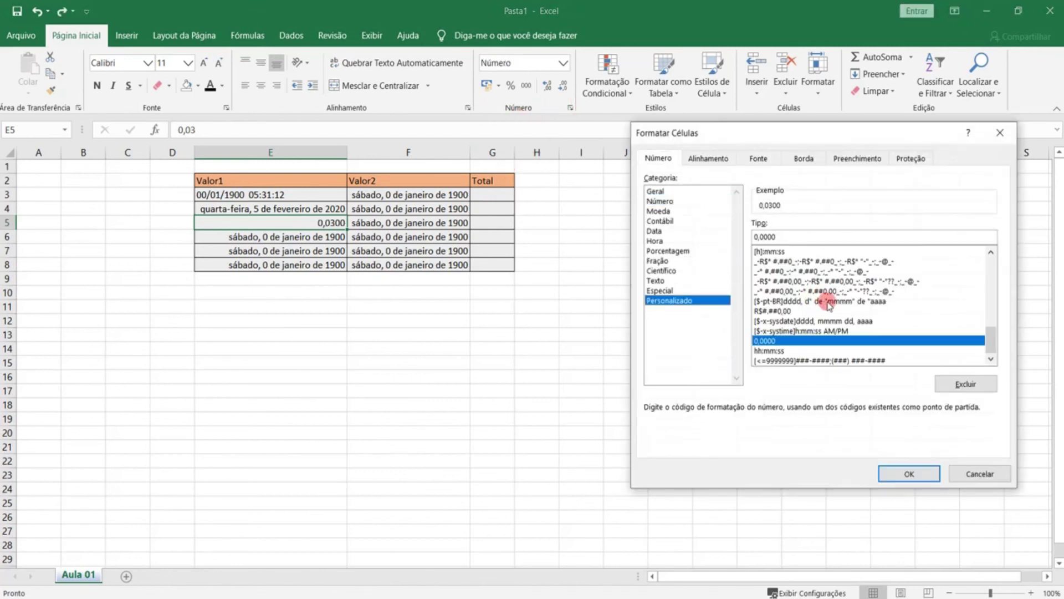
left_click(850, 271)
left_click(845, 291)
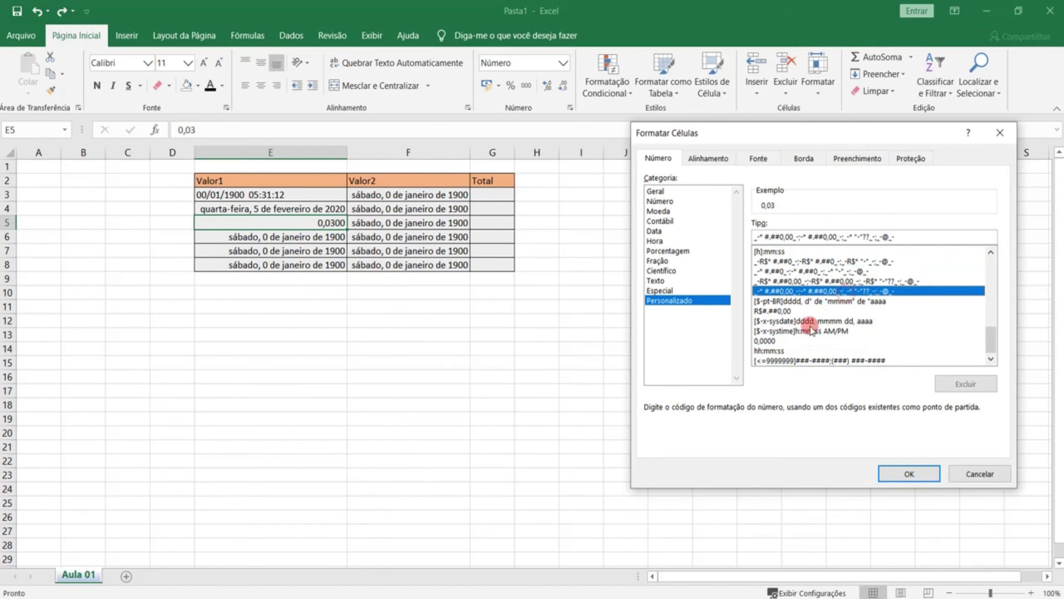
left_click(810, 331)
left_click(810, 321)
left_click(809, 311)
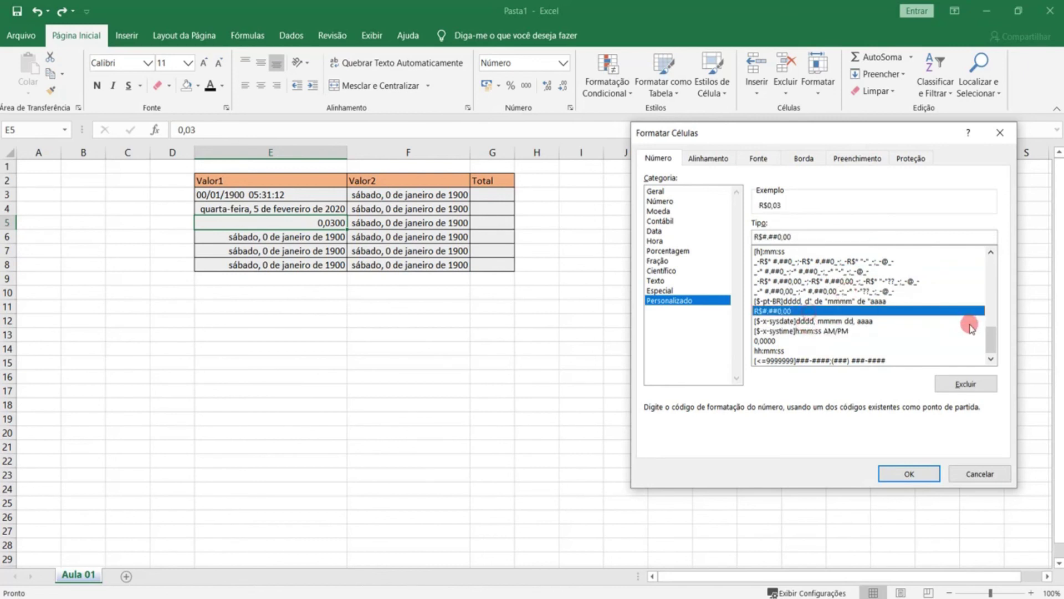
left_click_drag(992, 338, 986, 266)
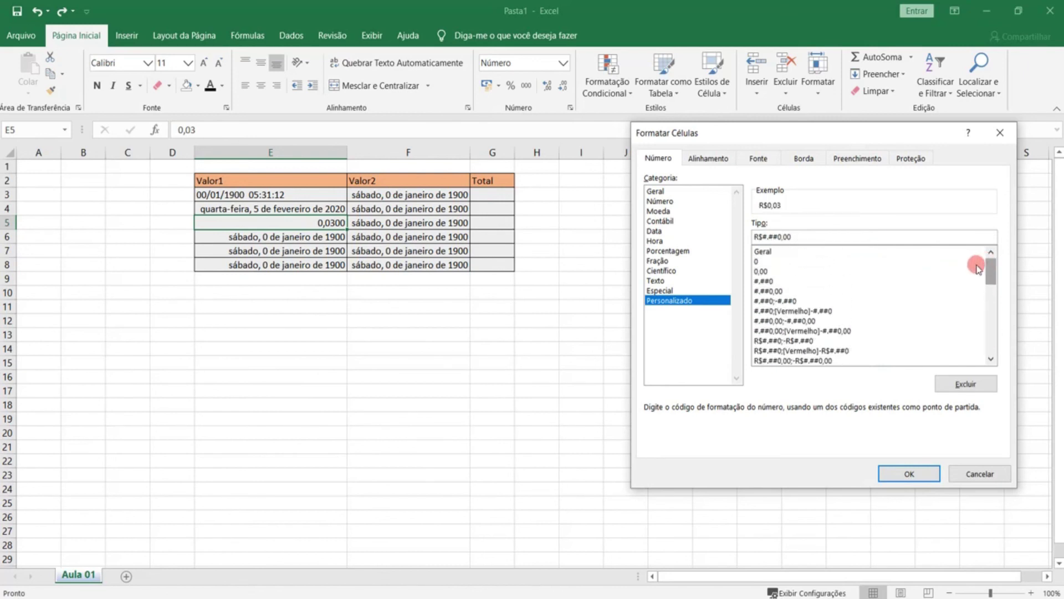
left_click(919, 280)
left_click(876, 271)
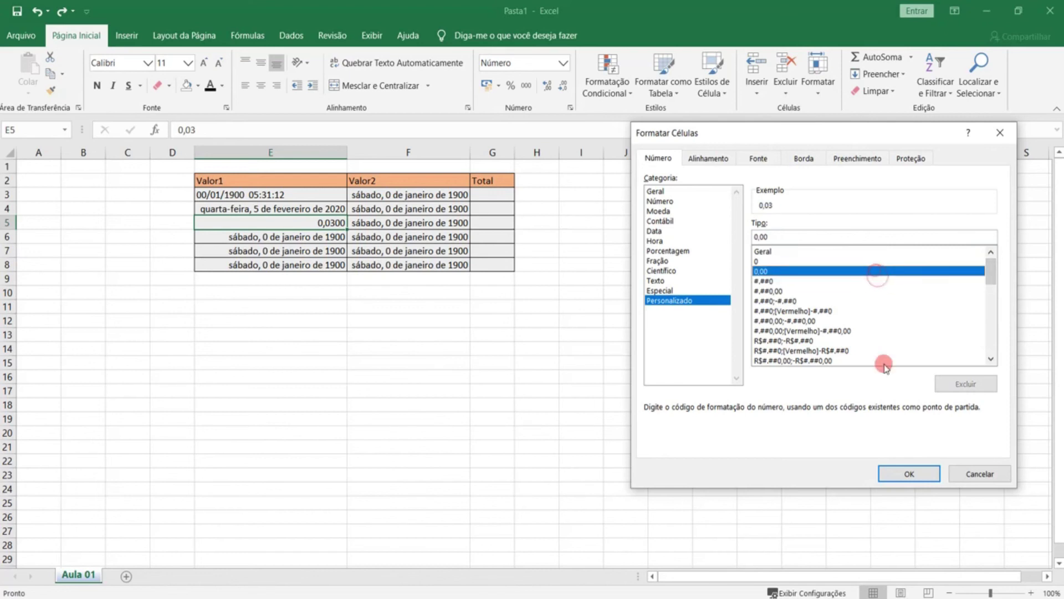
left_click(908, 473)
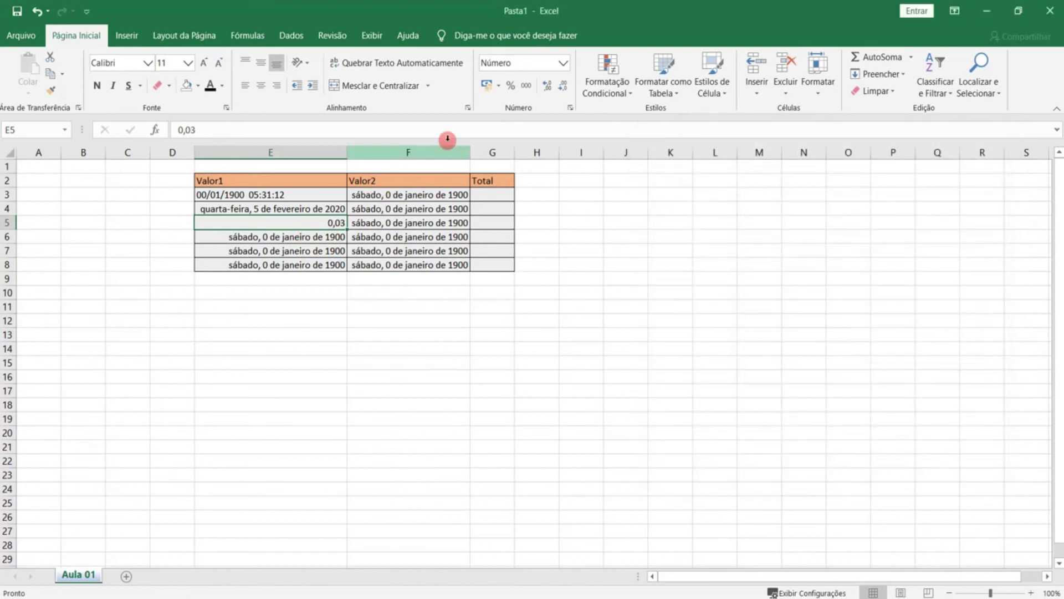
Step: Apply the Personalizado format code #.##0;[Vermelho]-#.##0 to cell E5 and review it in the cell format settings
left_click(570, 111)
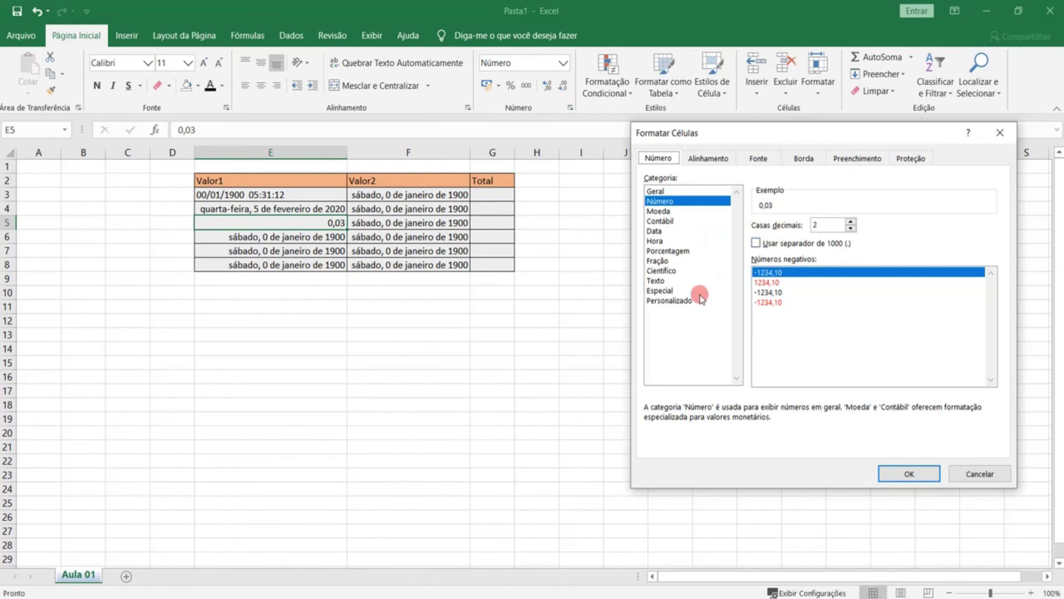
left_click(691, 302)
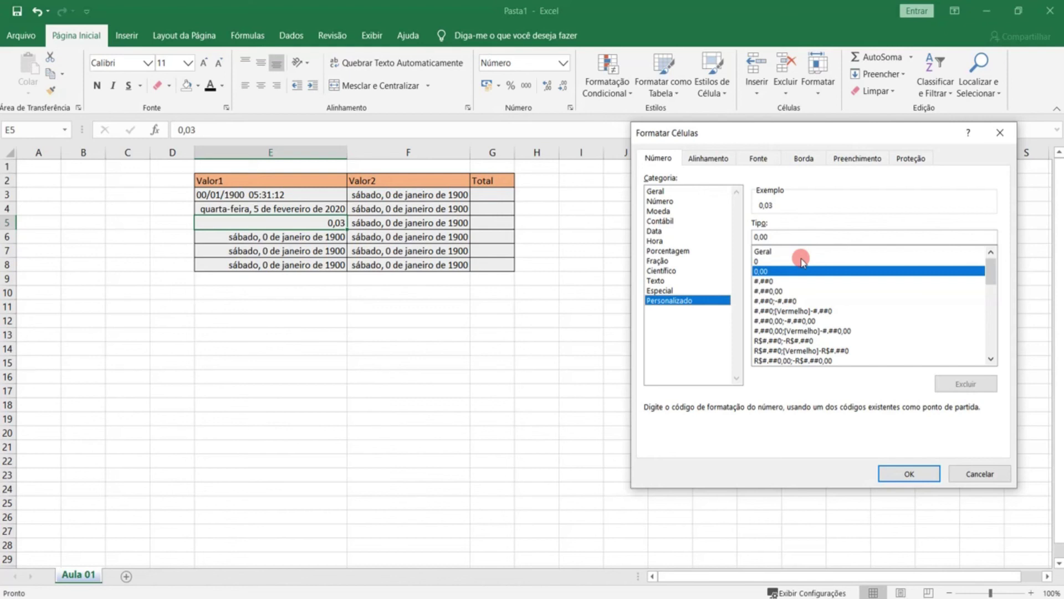
left_click(798, 320)
scroll(812, 324, "down", 2)
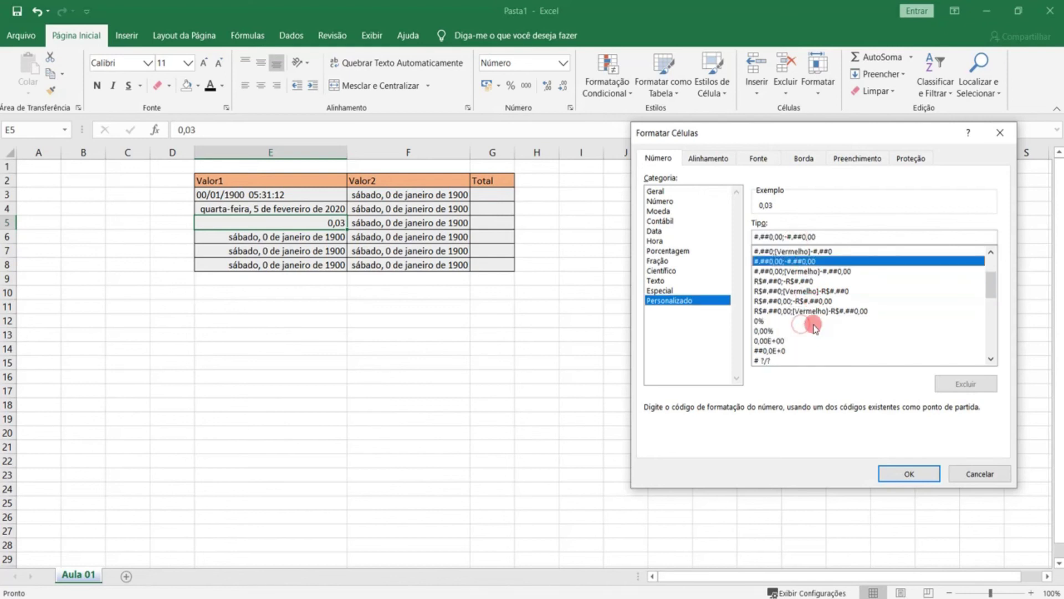
left_click(818, 252)
left_click(924, 474)
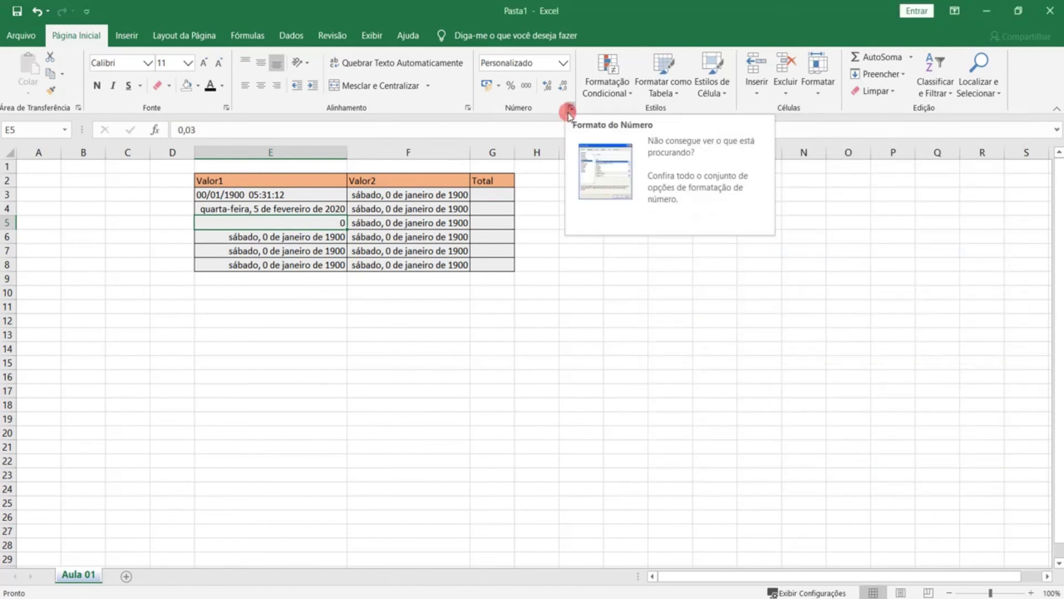
left_click(570, 114)
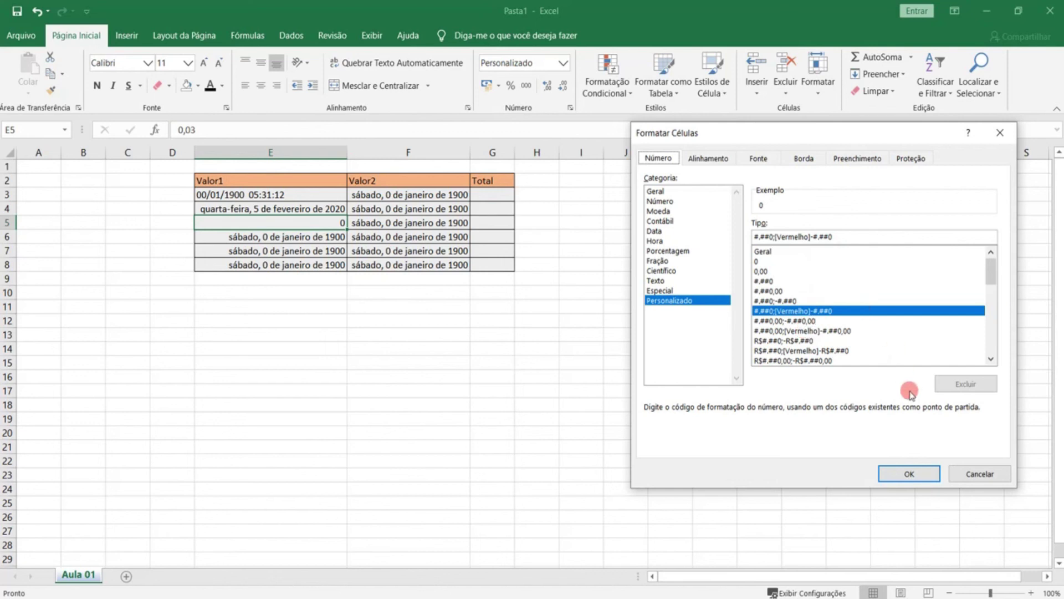
left_click(974, 472)
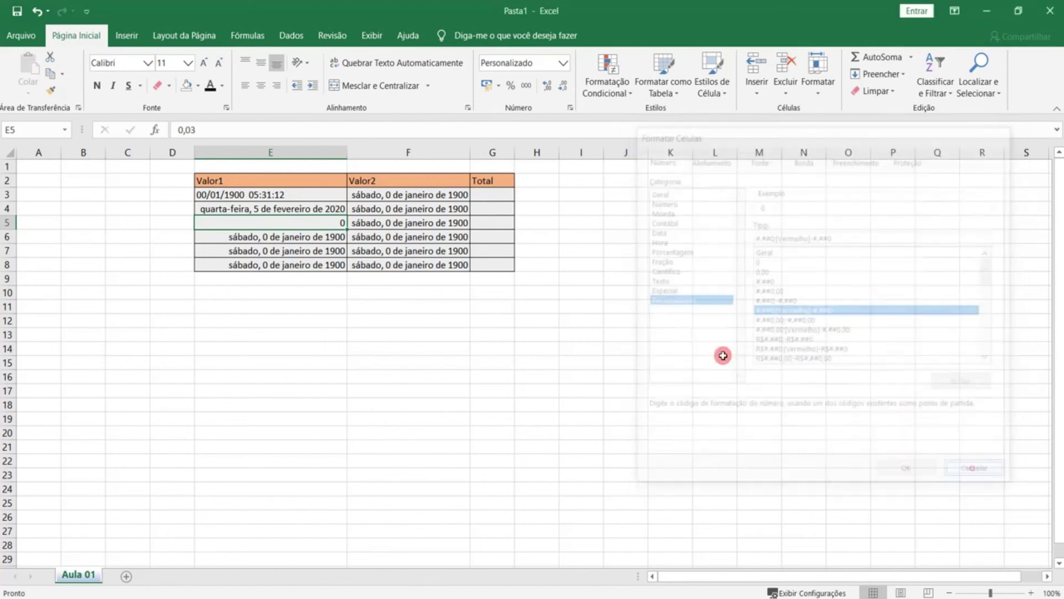
Step: Apply the thousands separator style to cell E7 and adjust its decimal places up and down, ending with three
left_click(457, 251)
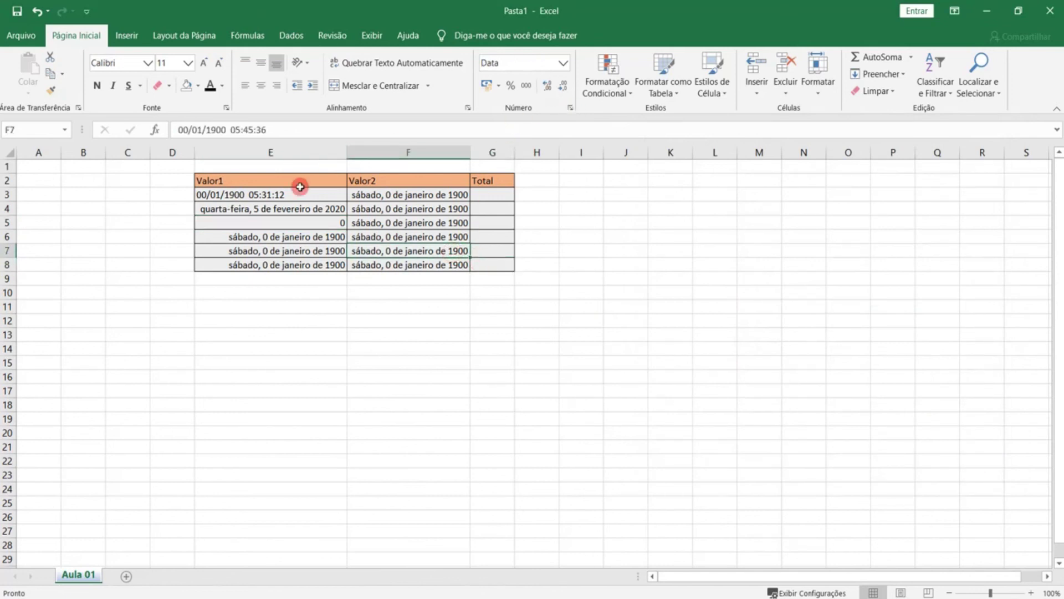
left_click(309, 250)
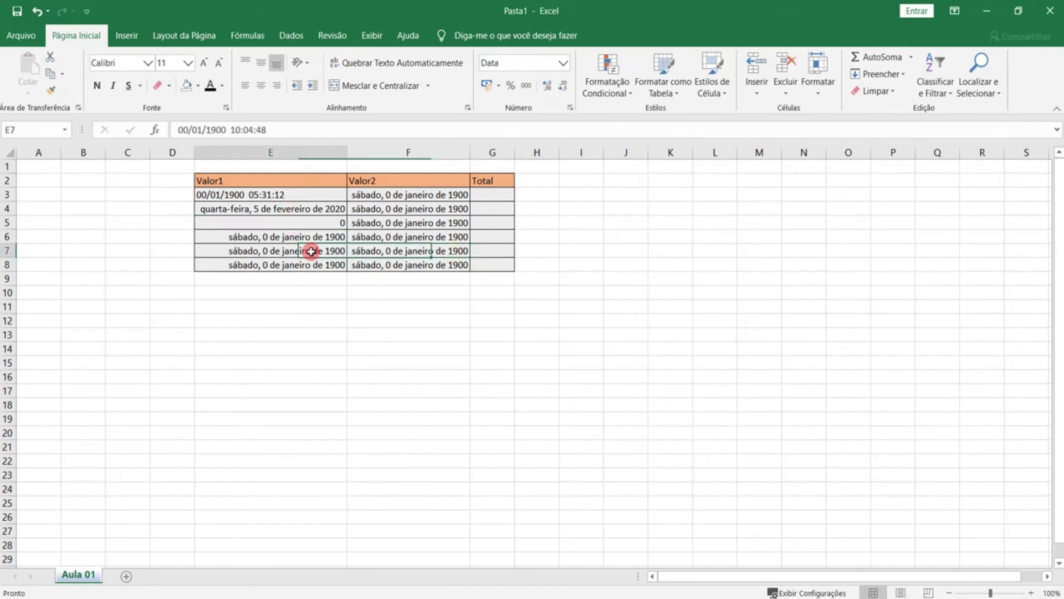
left_click(513, 86)
left_click(525, 86)
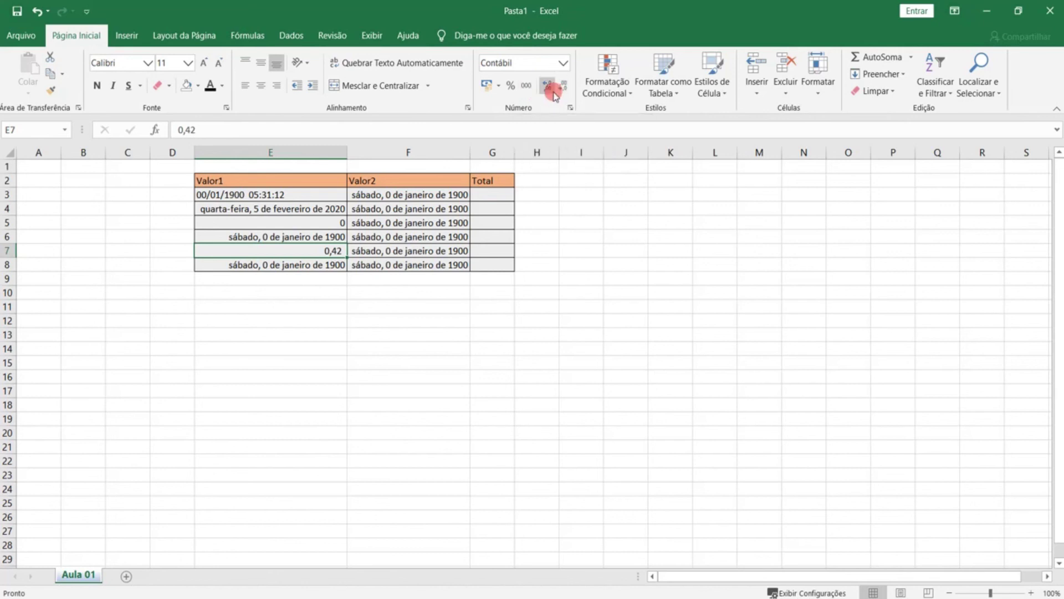
left_click(552, 91)
left_click(563, 88)
left_click(563, 88)
left_click(553, 88)
left_click(552, 88)
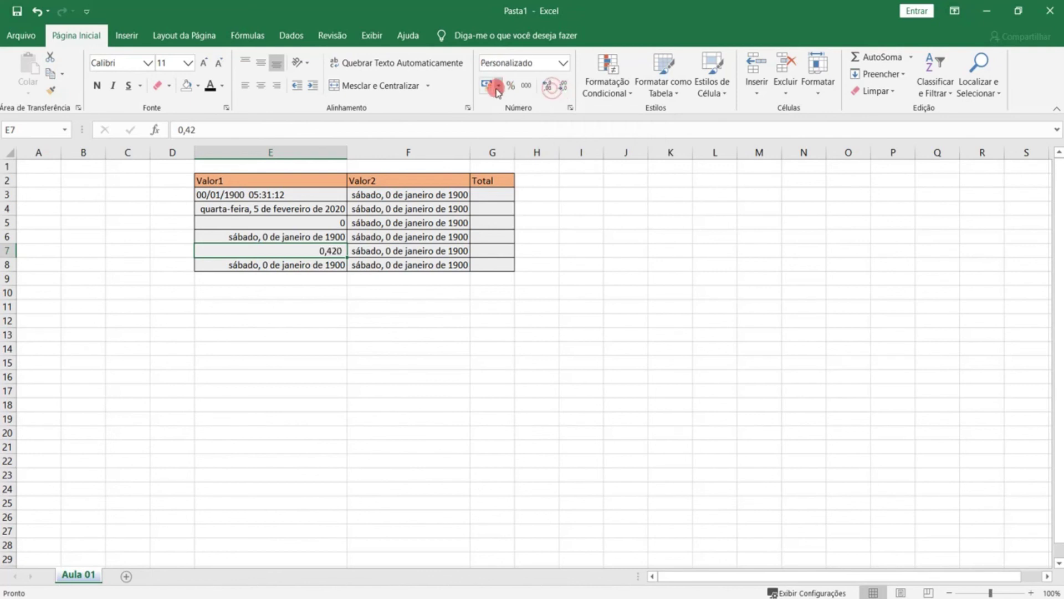
Step: Try the € Euro accounting format on cell E7 and switch it to R$ Português (Brasil)
left_click(499, 88)
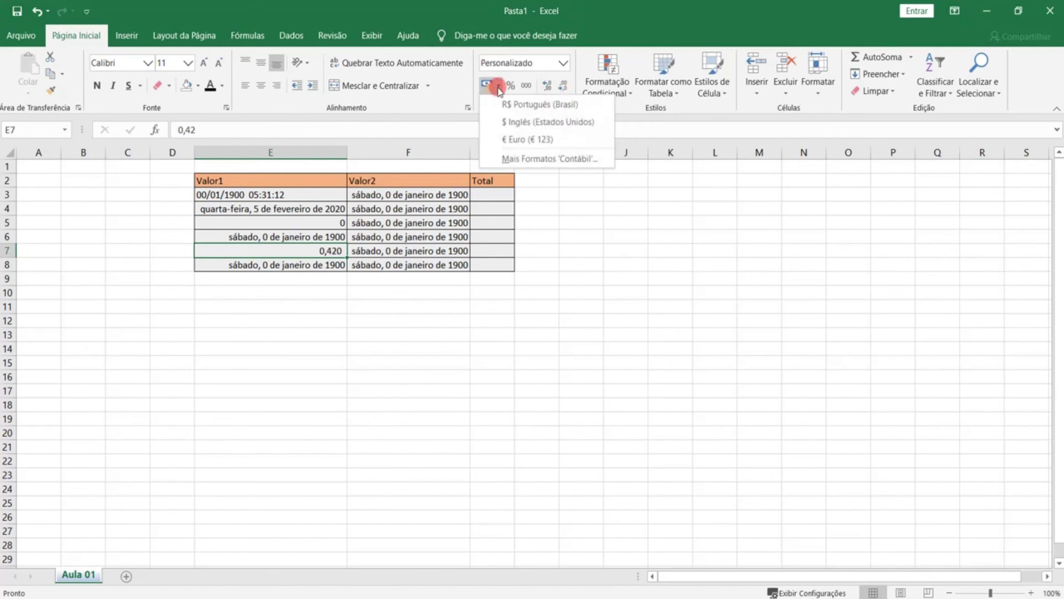
left_click(541, 139)
left_click(499, 89)
left_click(506, 105)
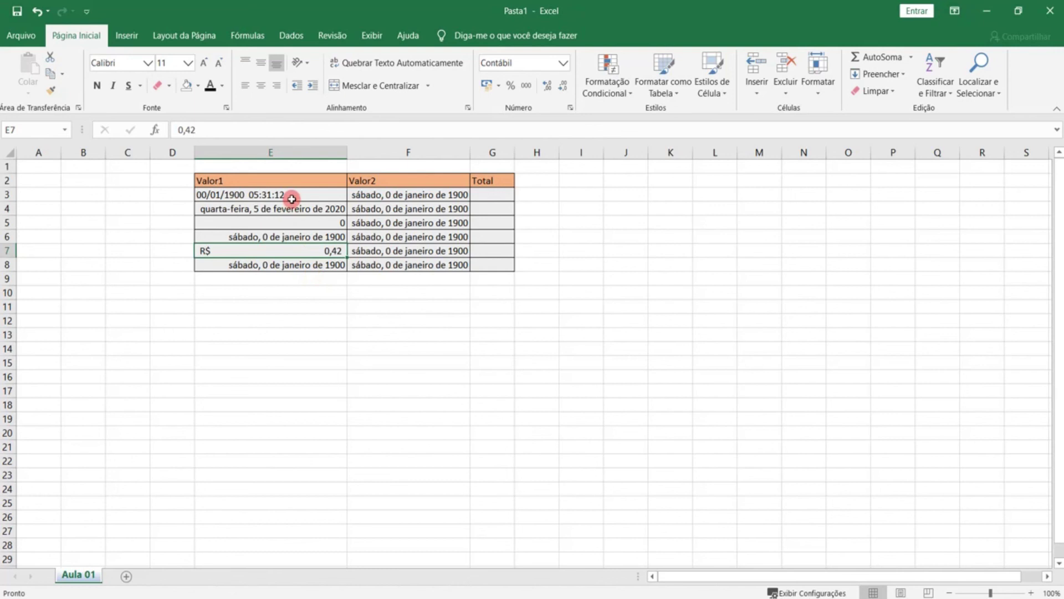
Step: Clear the contents of E3:G8 and set the range's number format to Número
mouse_move(250, 198)
left_mouse_down()
mouse_move(427, 237)
mouse_move(490, 265)
left_mouse_up()
key("Delete")
left_click(564, 62)
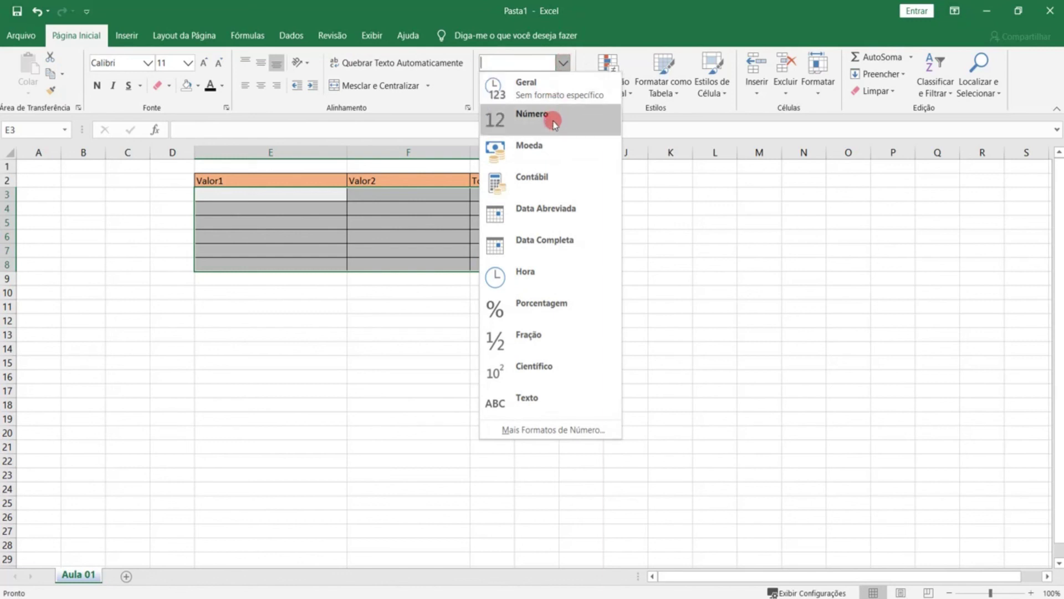
left_click(562, 94)
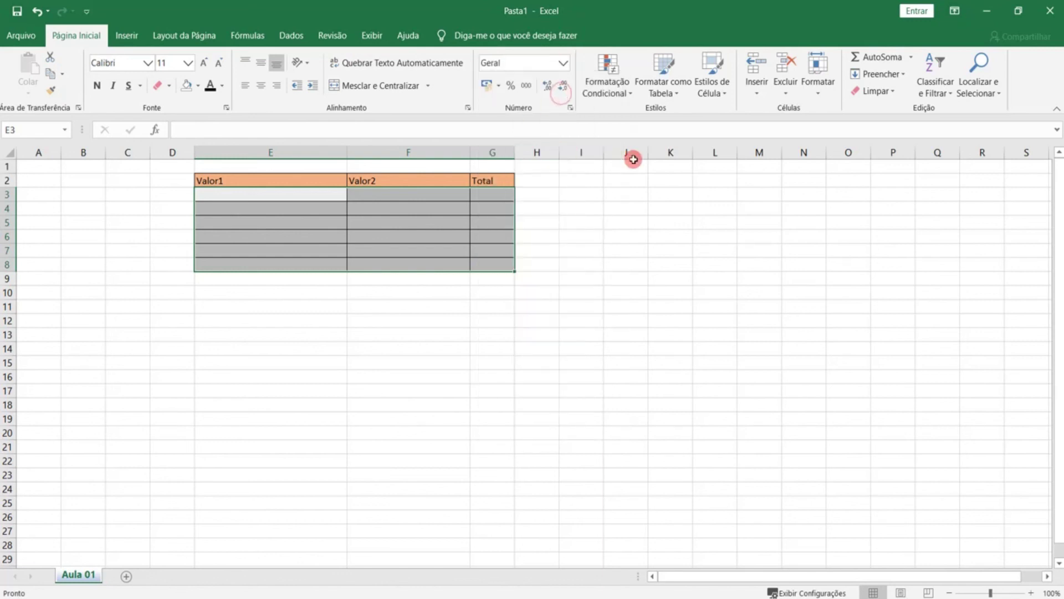
left_click(564, 62)
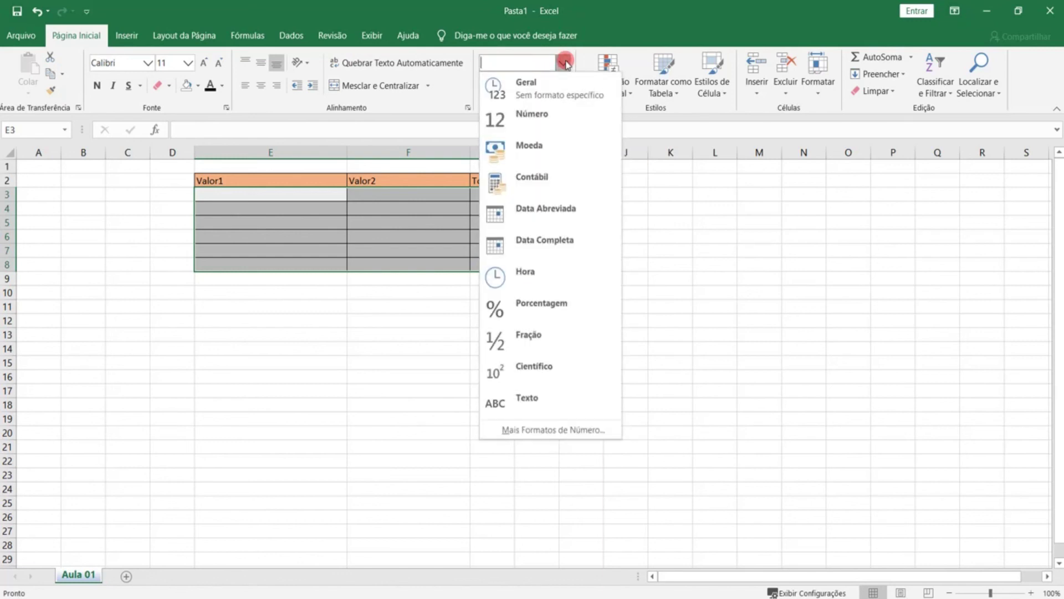
left_click(563, 125)
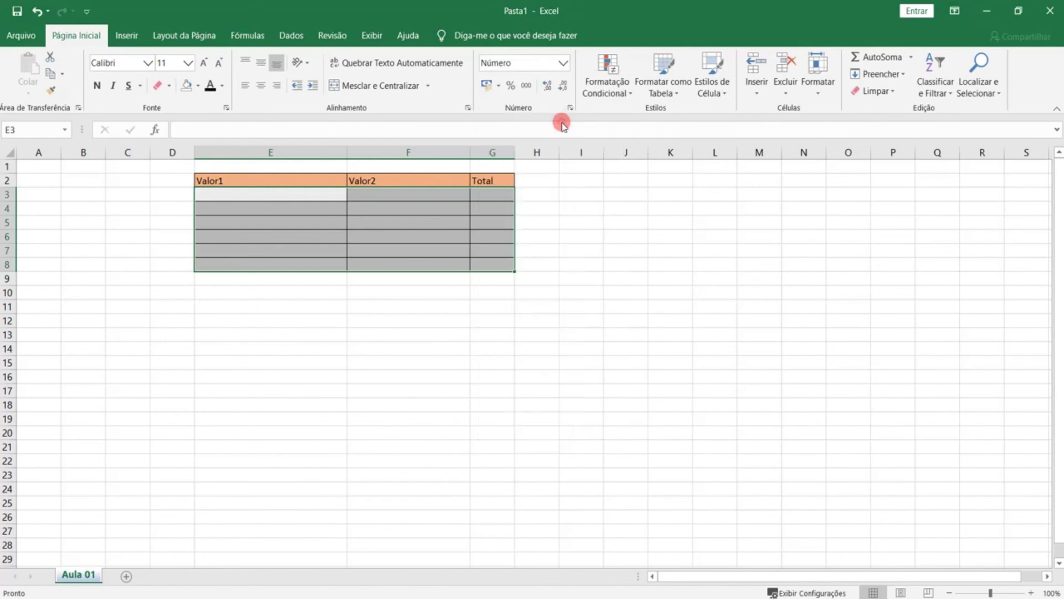
Step: Fill the Valor1 cells E3:E8 with 42, 42, 21, 432, 42 and 31, and enter 41 in F5
left_click(320, 200)
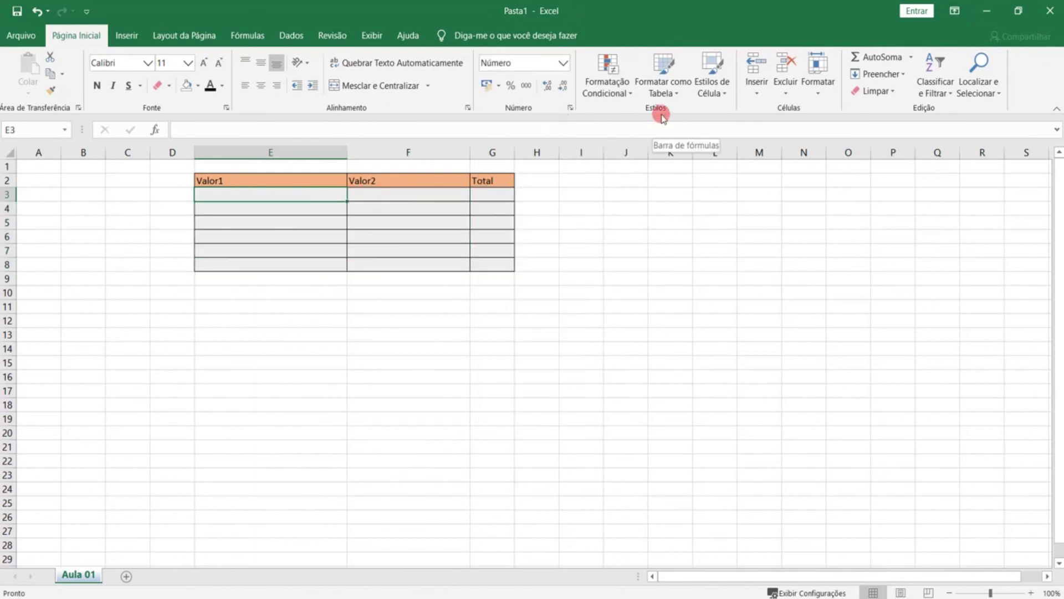
type("42")
left_click(337, 211)
type("42")
left_click(330, 239)
type("43")
left_click(332, 250)
type("42")
left_click(319, 236)
type("13")
left_click(331, 261)
type("31")
left_click(335, 240)
type("432")
left_click(417, 221)
type("41")
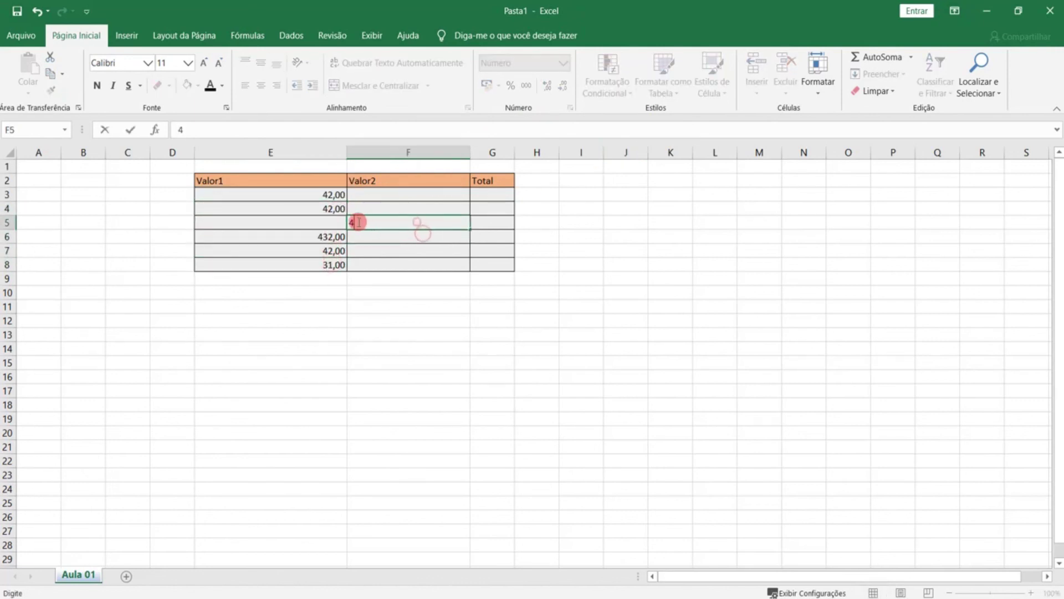
left_click(334, 223)
type("21")
Step: Complete the Valor2 column with 42 in F3, 242 in F4, 13 in F6 and 432 in both F7 and F8
left_click(380, 200)
left_click(403, 209)
type("242")
left_click(403, 198)
type("42d")
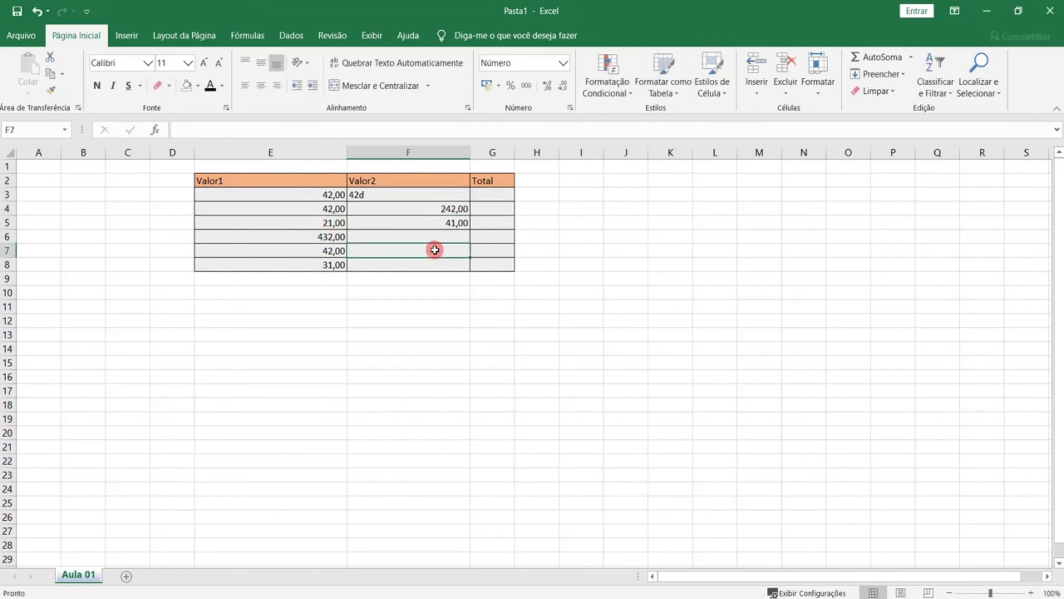
left_click(430, 192)
type("d")
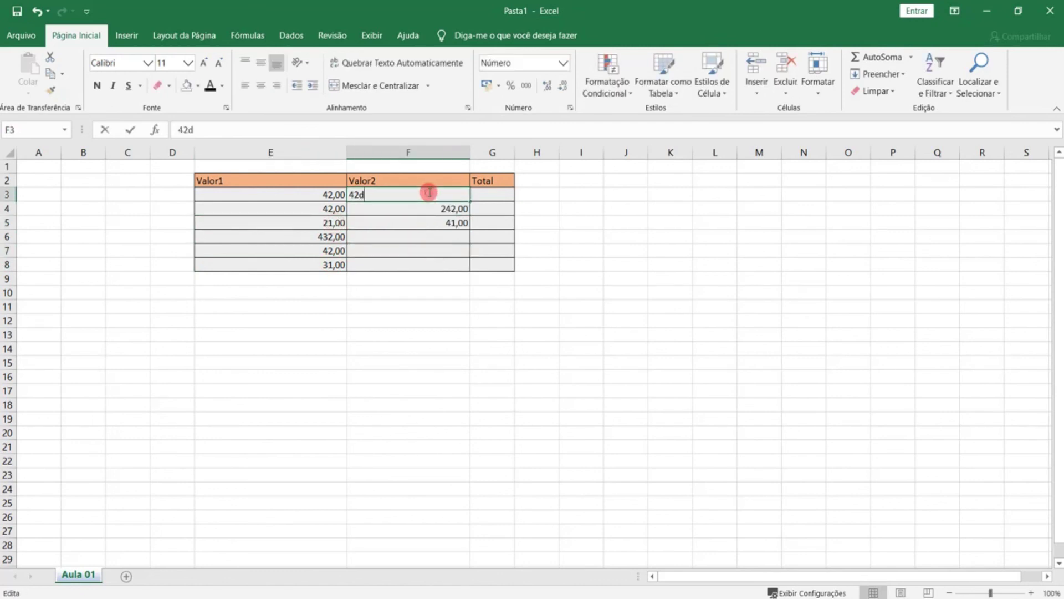
key("Return")
key("Return")
key("Return")
type("13")
key("Return")
key("Return")
type("432")
key("Up")
type("432")
left_click(431, 192)
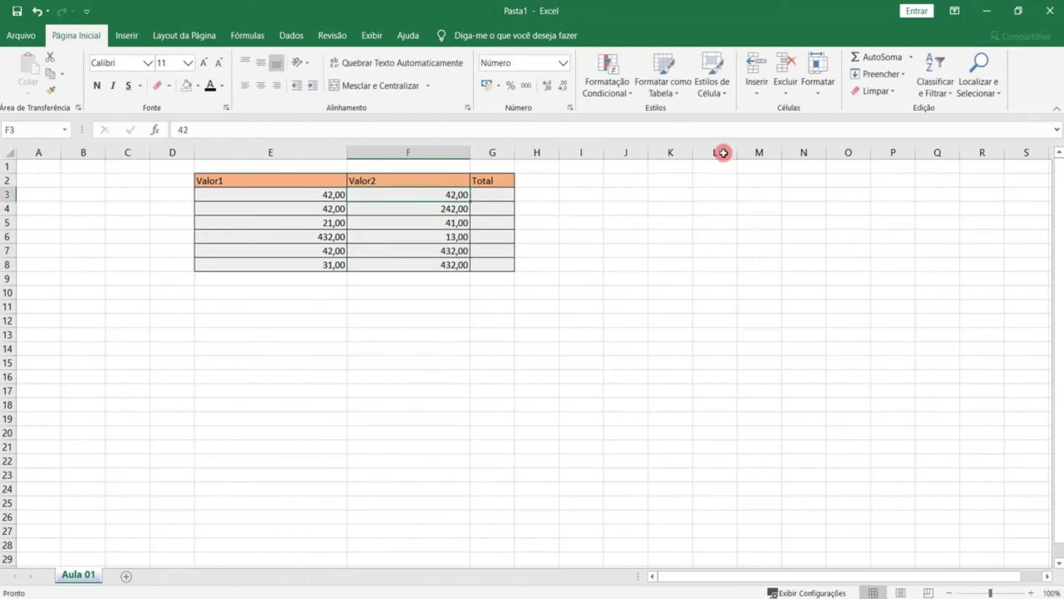
Step: Insert an AutoSoma formula in the first Total cell, G3, with its range extended to D3:F3
left_click(491, 193)
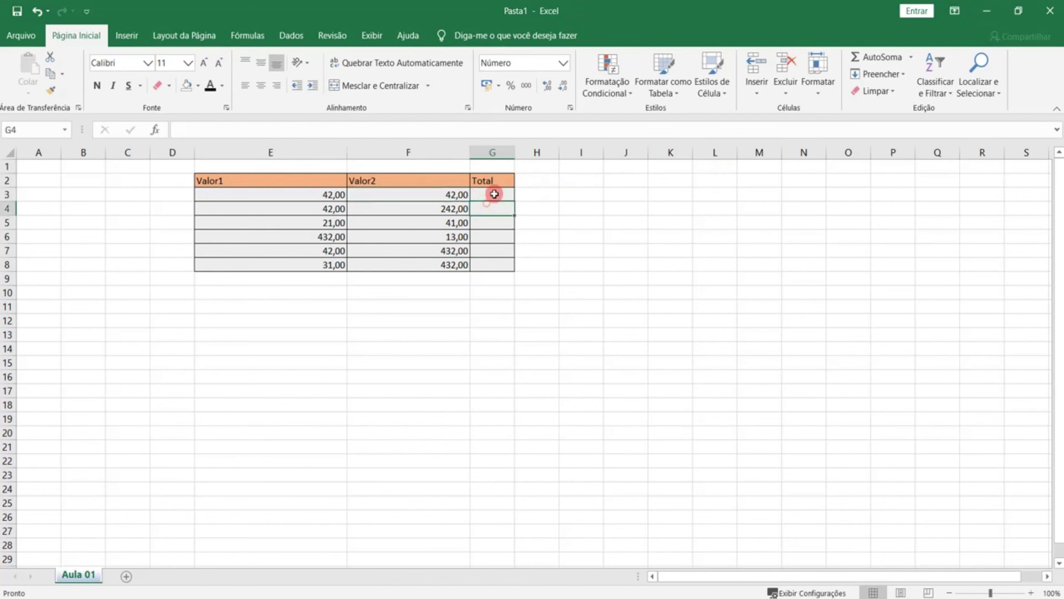
left_click(912, 57)
left_click(911, 57)
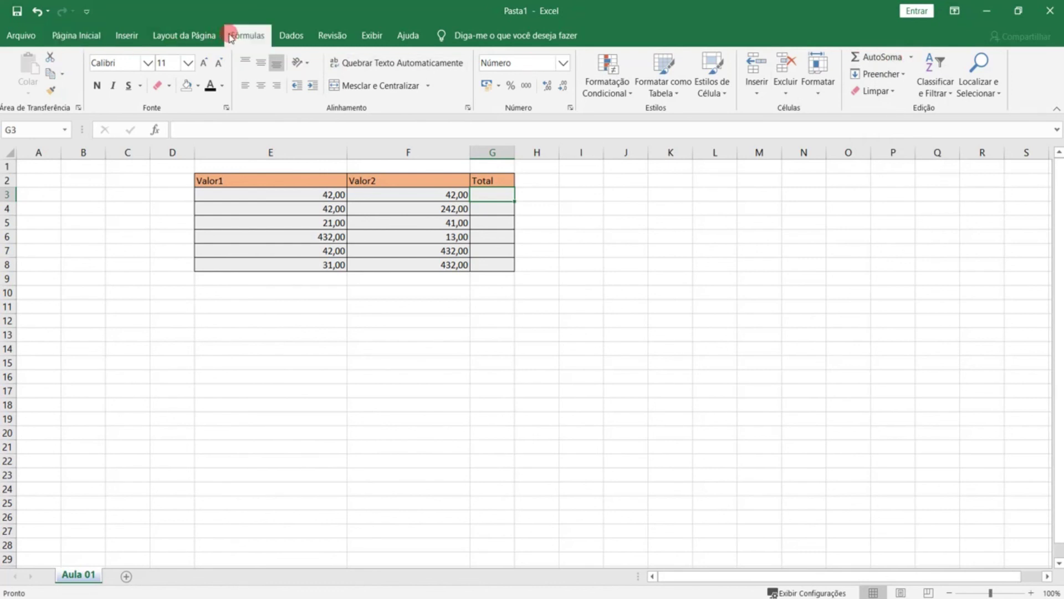
left_click(247, 36)
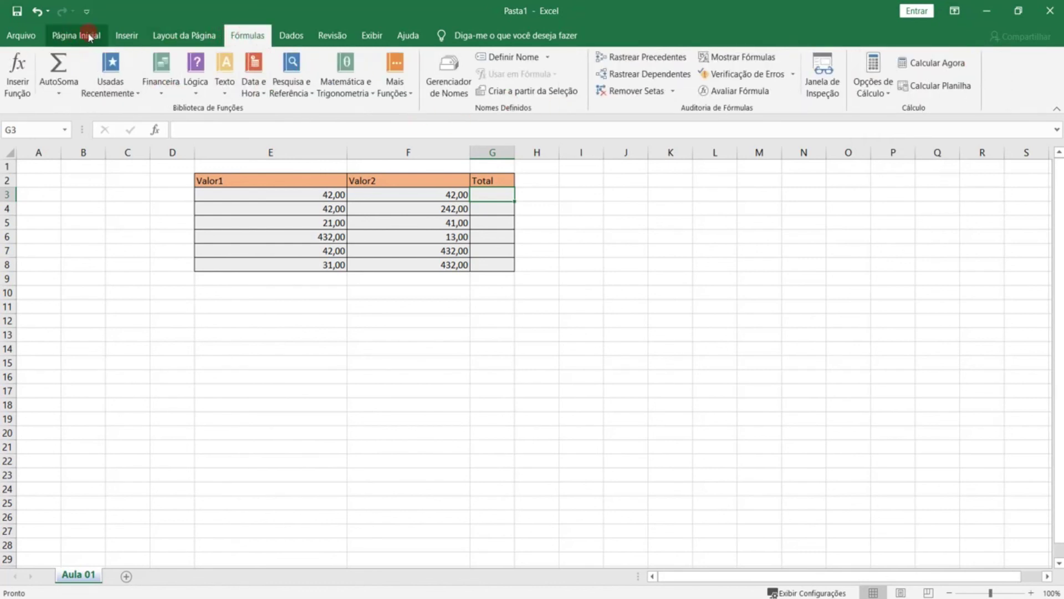
left_click(87, 35)
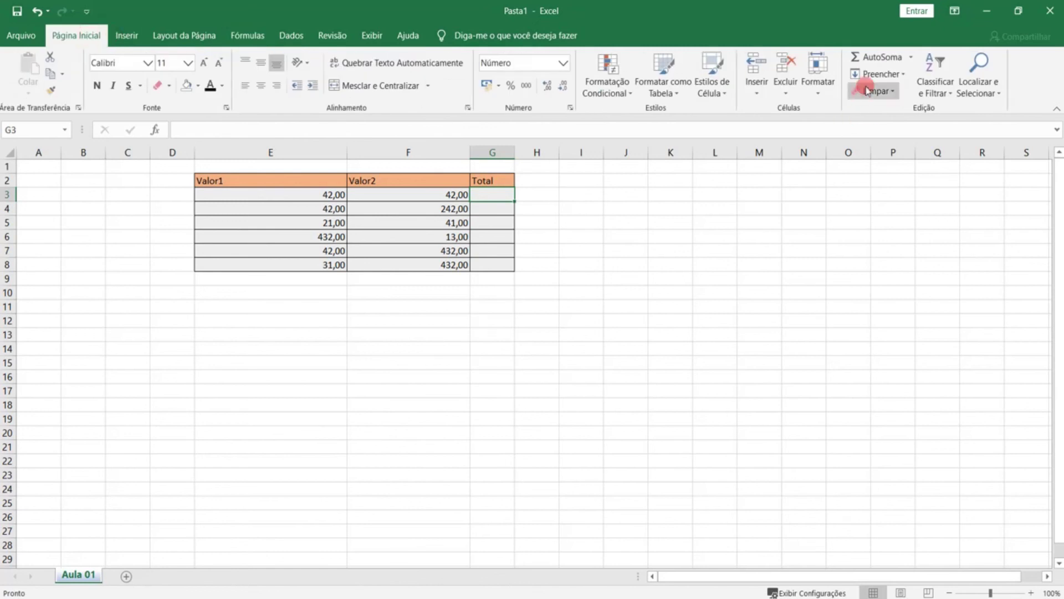
left_click(880, 59)
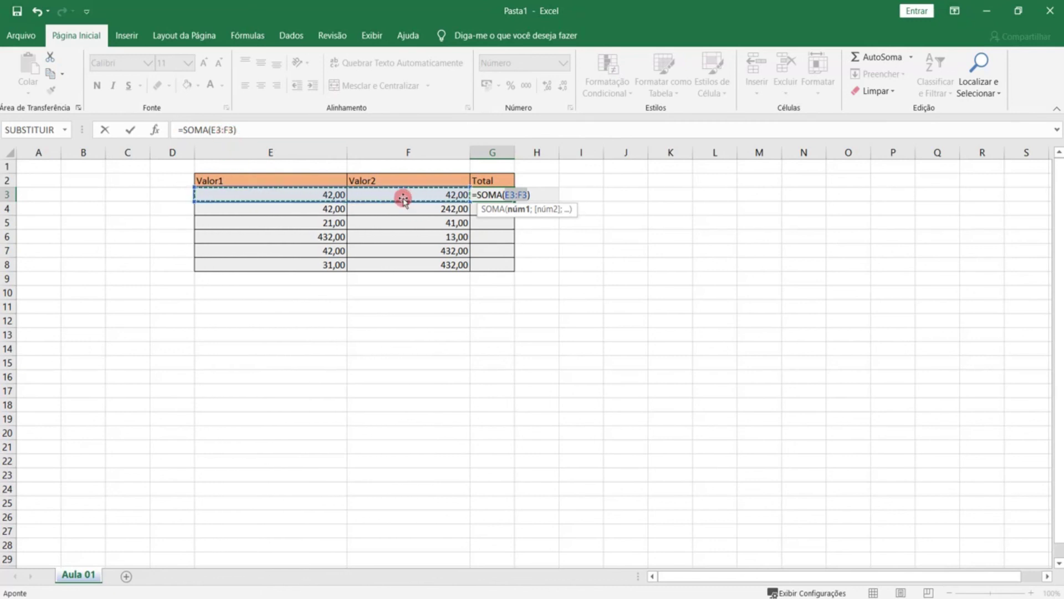
left_click(172, 193)
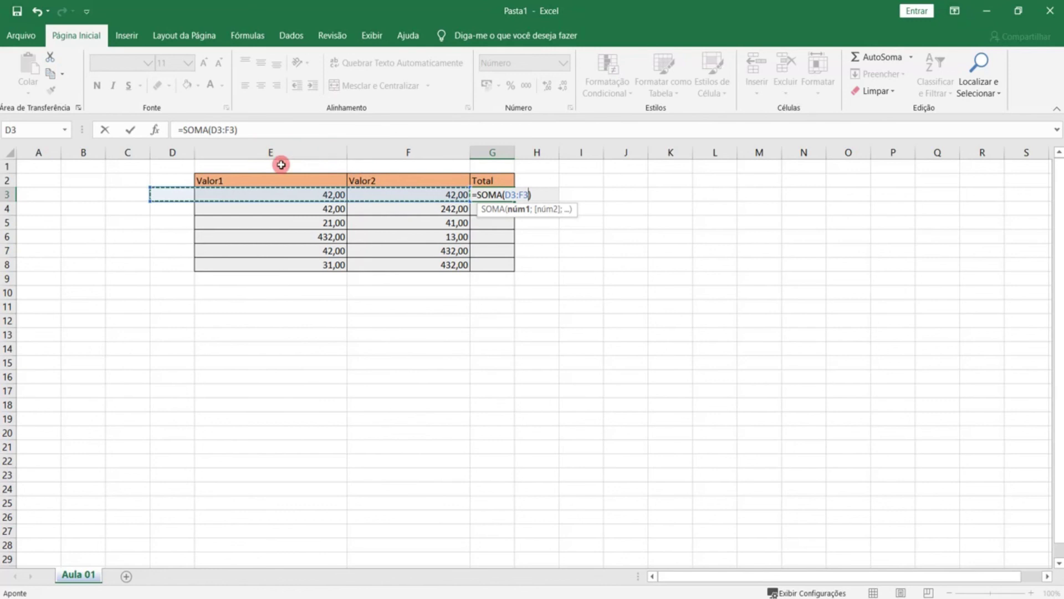
left_click(306, 132)
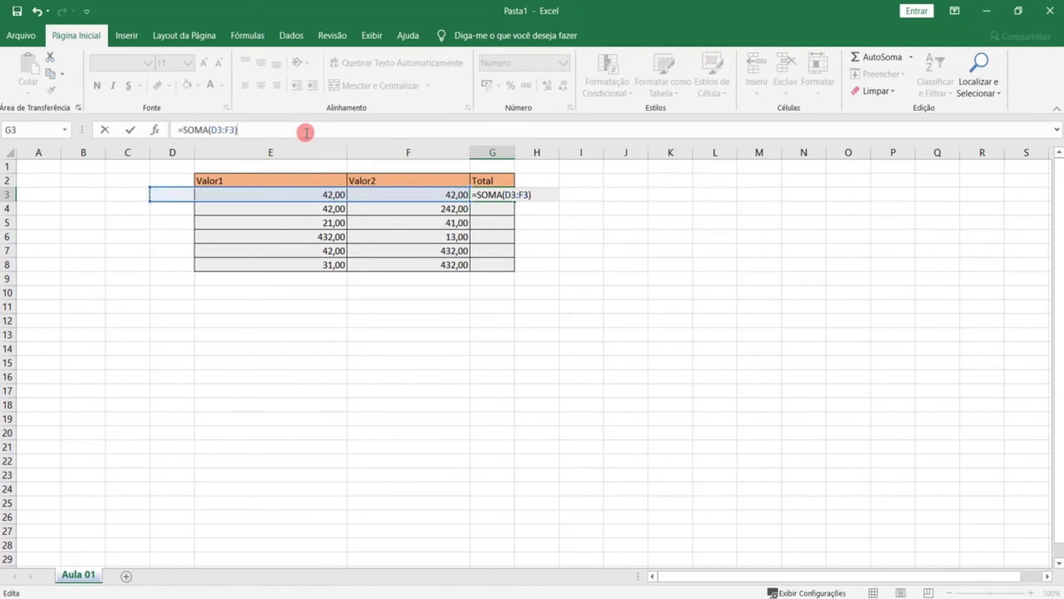
key("Return")
Step: Enter 50 in D3 and 78 in C3, outside the table beside its first data row
left_click(499, 194)
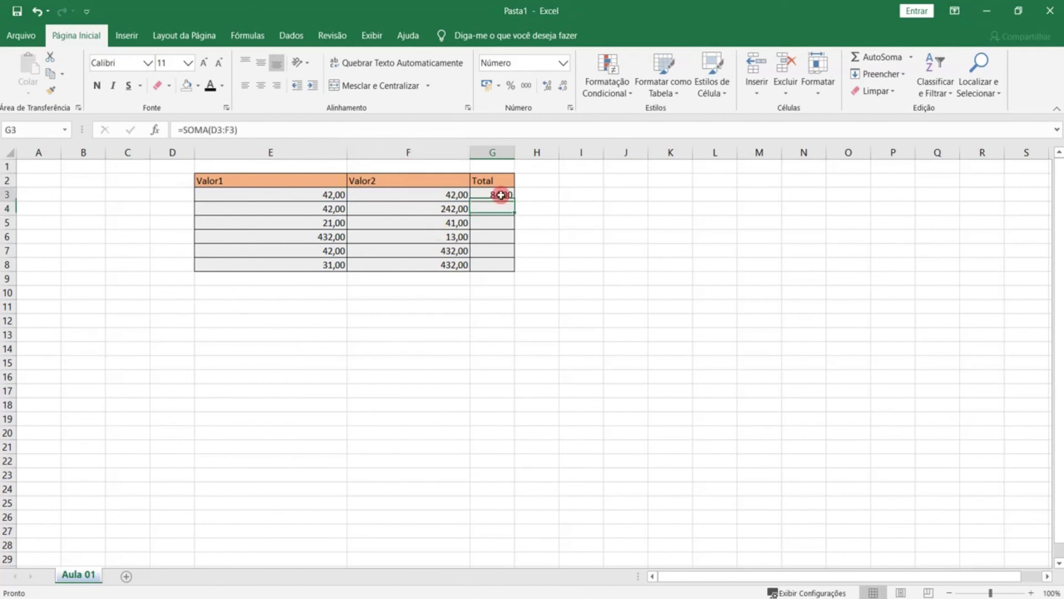
left_click(442, 195)
left_click(289, 191)
left_click(190, 198)
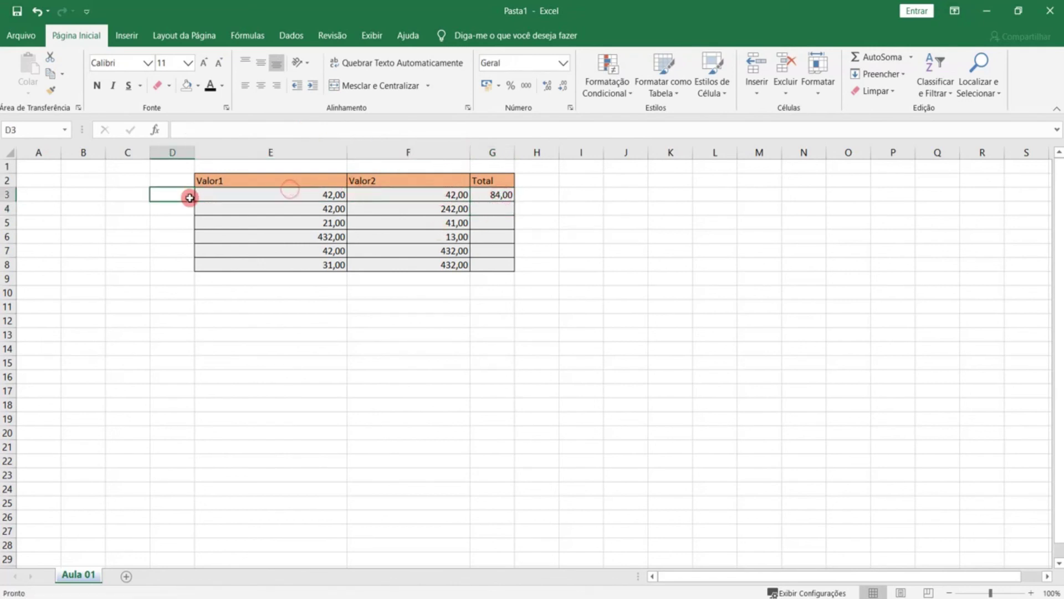
type("50")
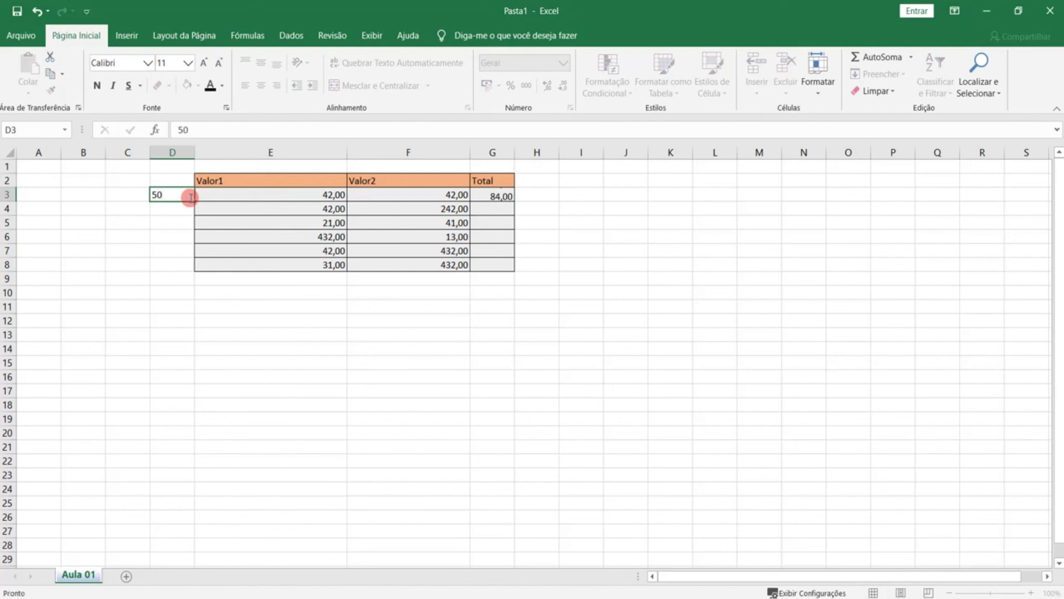
key("Return")
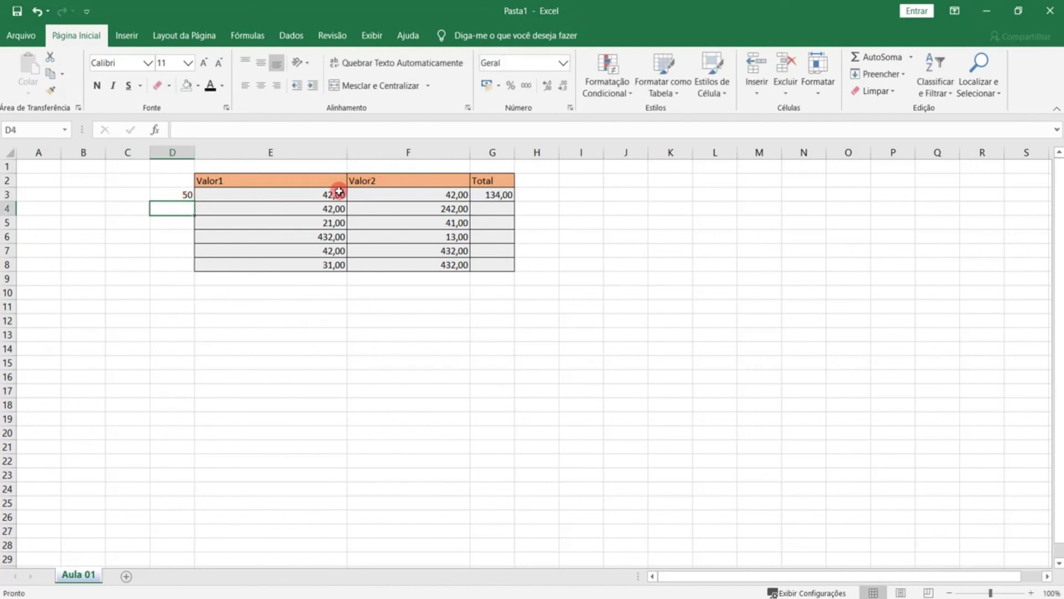
left_click(139, 194)
type("78")
key("Return")
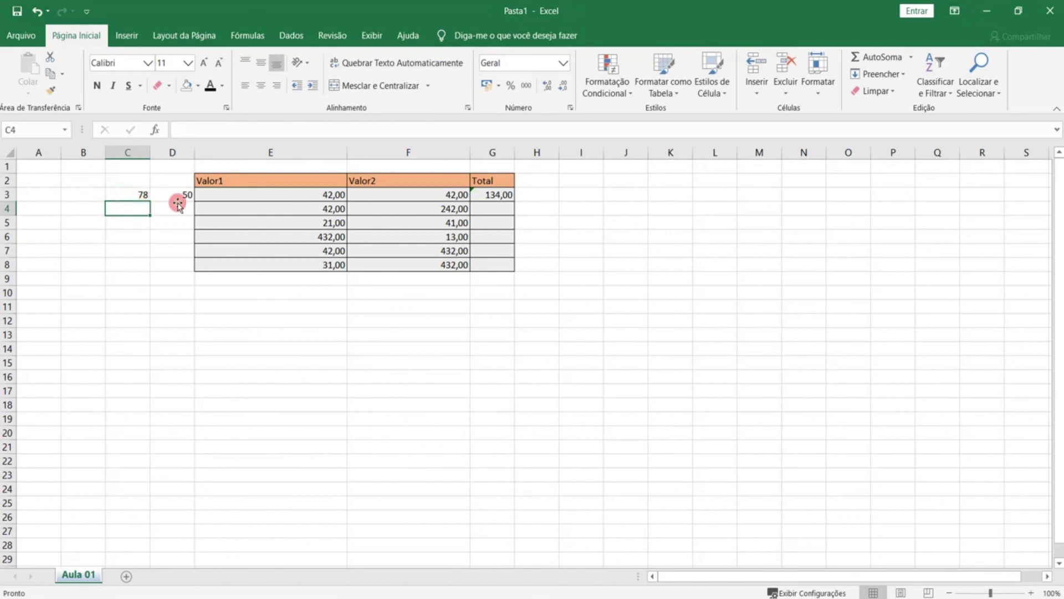
Step: Check the error options for the G3 total and edit its formula to =SOMA(C3:F3)
left_click(472, 194)
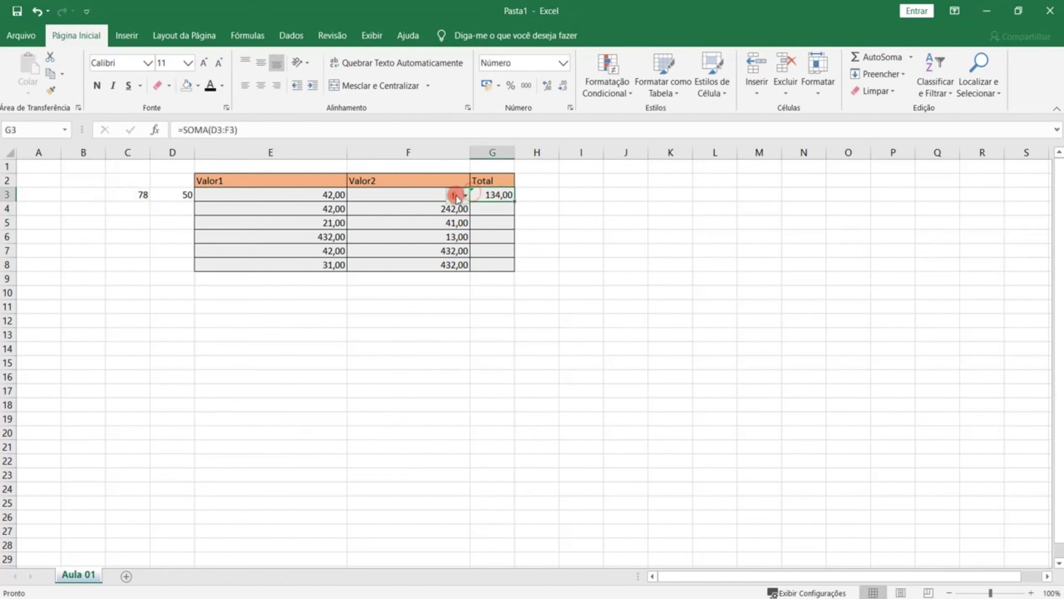
left_click(459, 198)
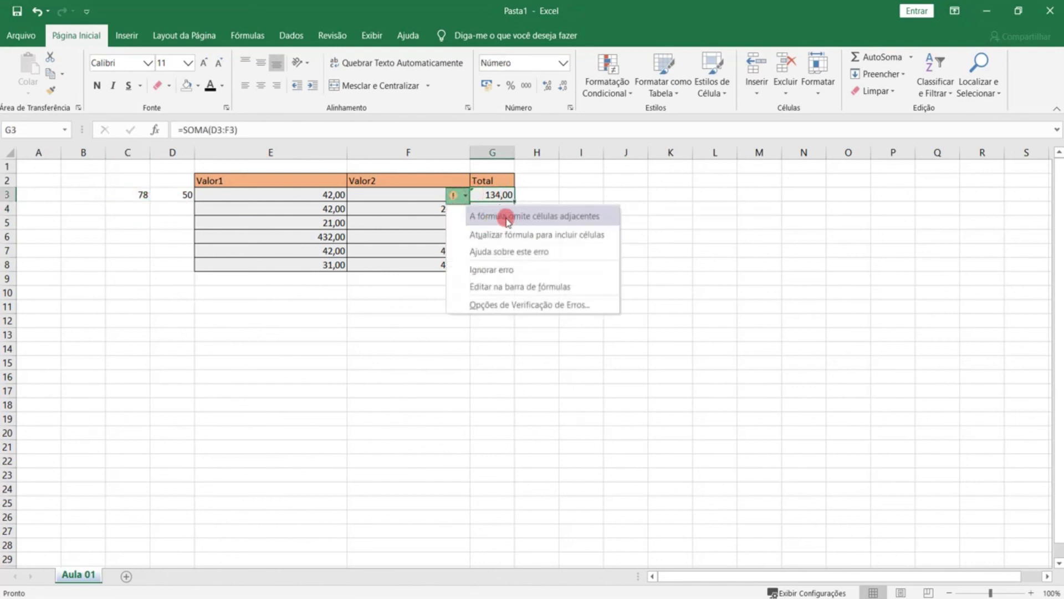
left_click(143, 195)
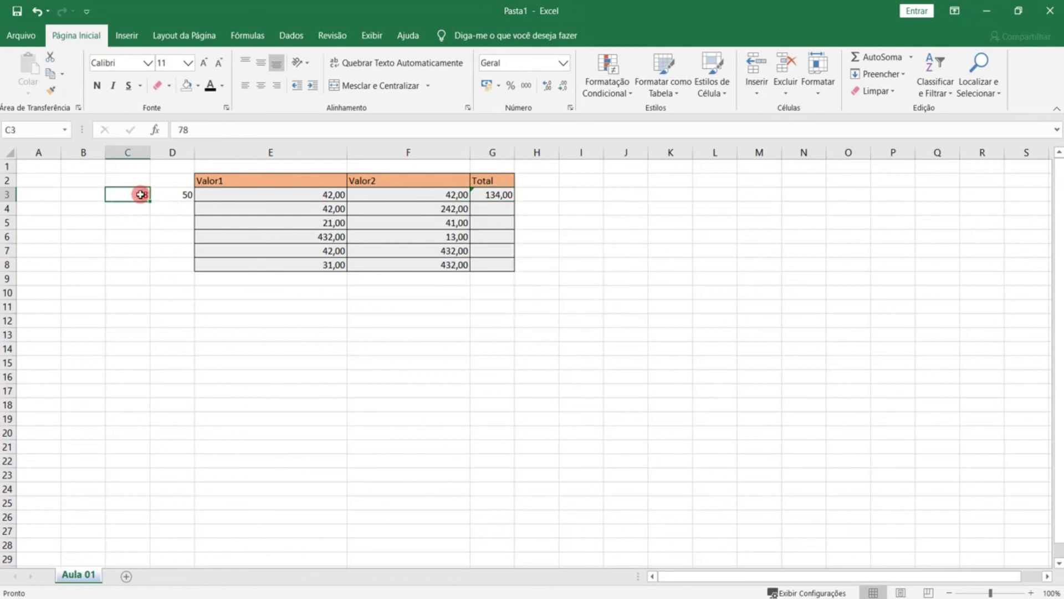
left_click(494, 192)
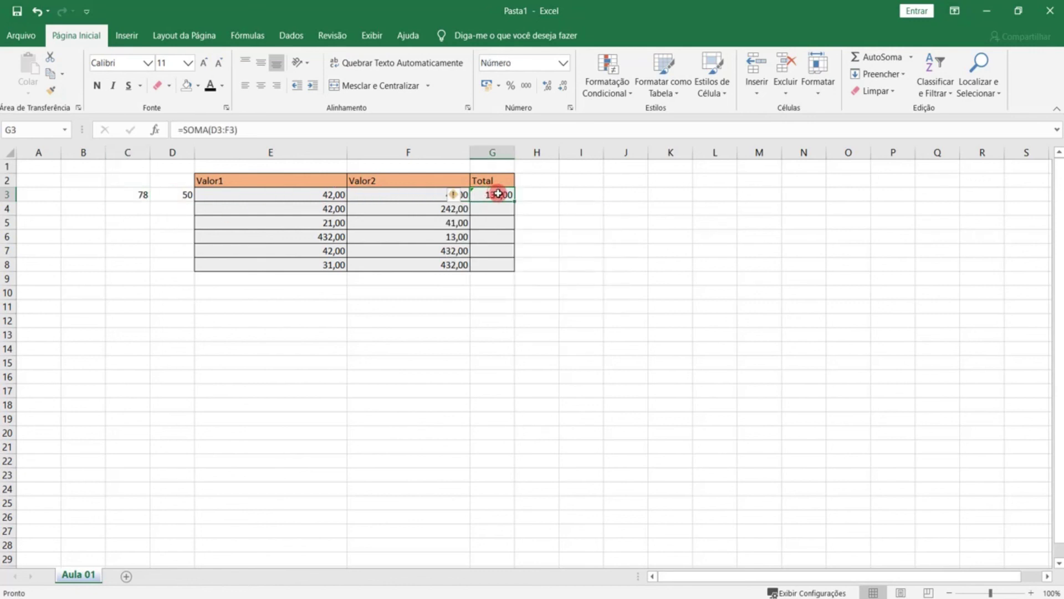
left_click(216, 130)
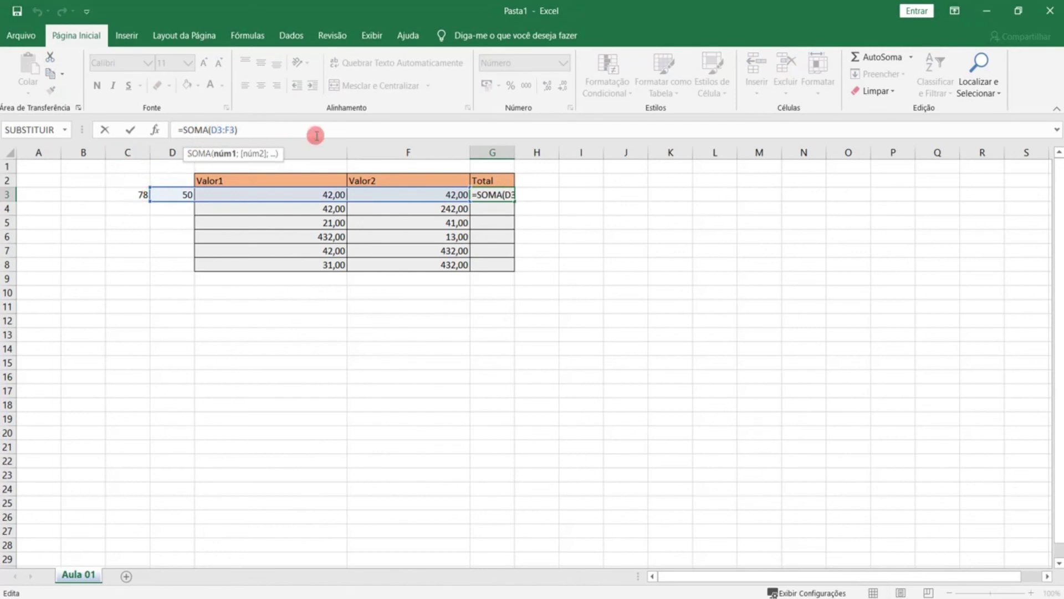
key("BackSpace")
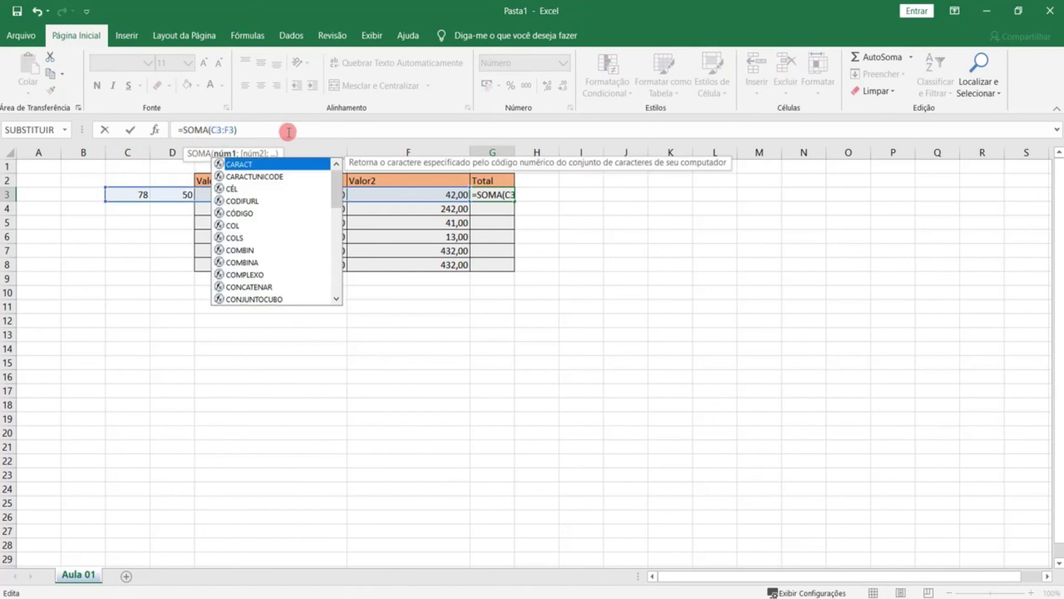
left_click(289, 132)
key("Return")
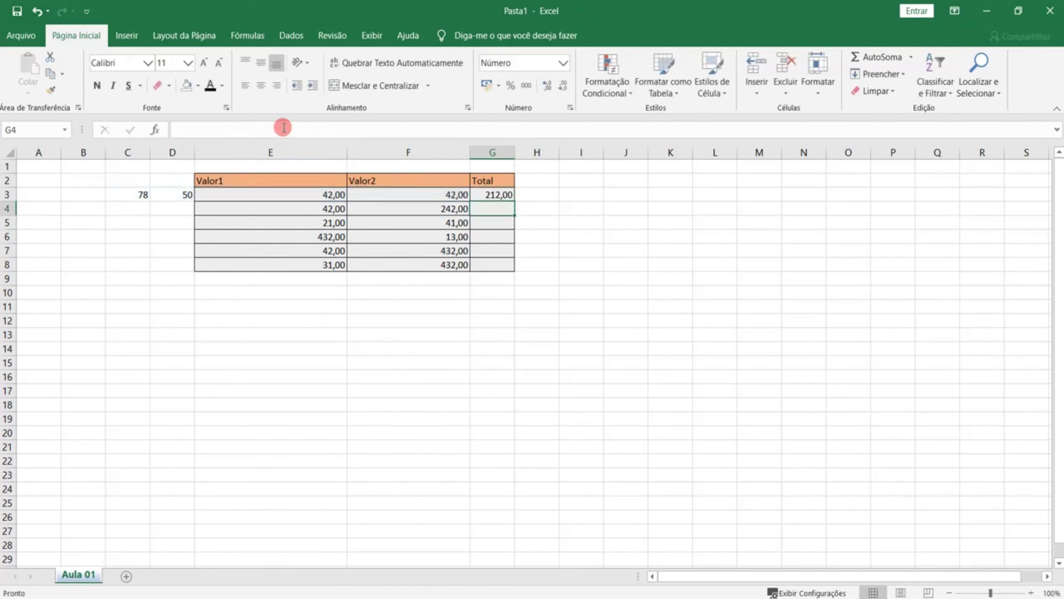
left_click(142, 196)
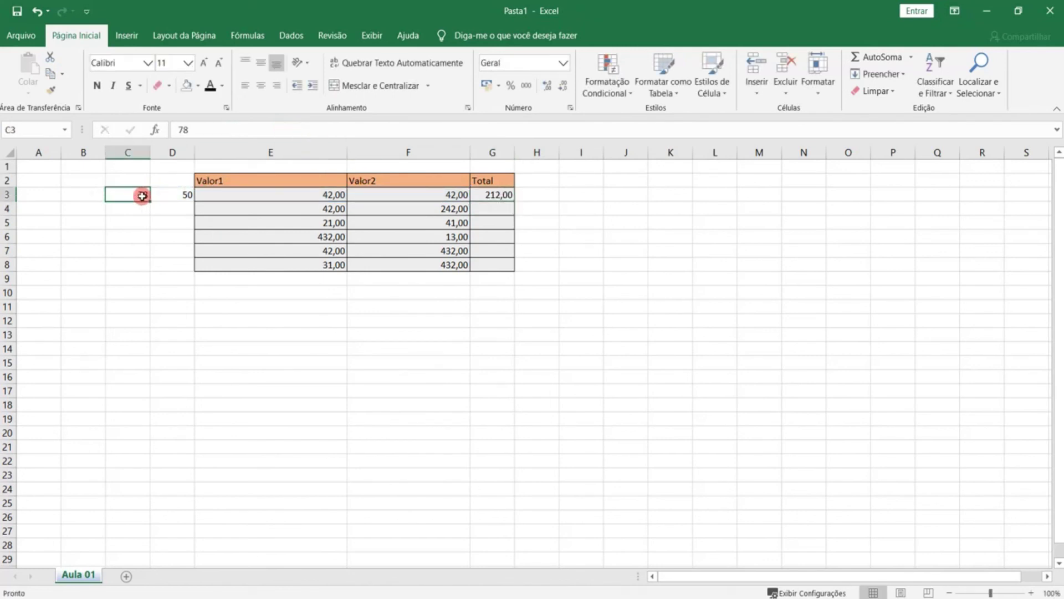
Step: Set C3, outside the table beside its first data row, to 0 and check the G3 total
type("0")
left_click(166, 228)
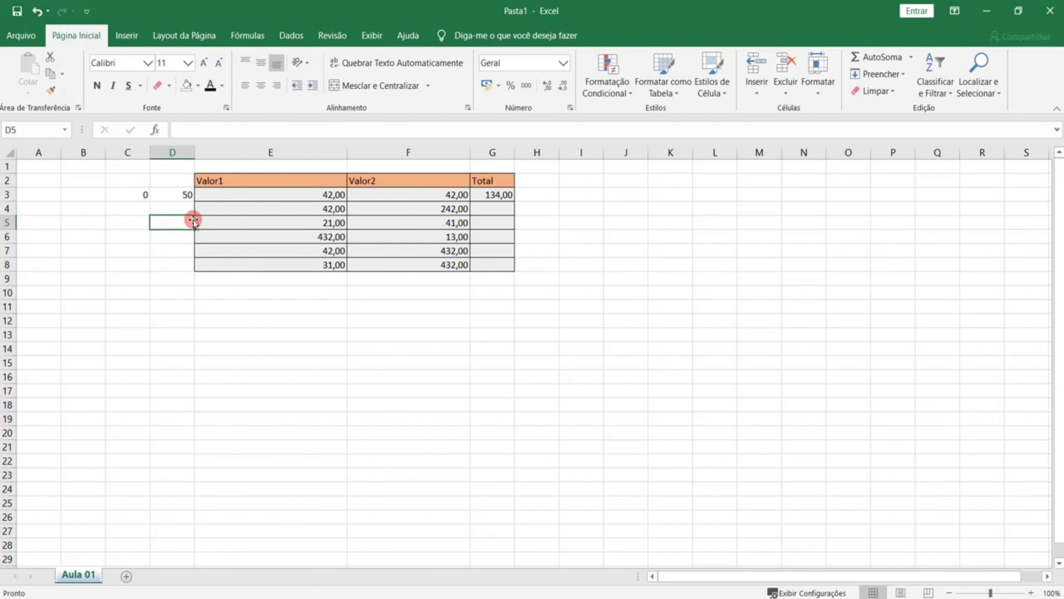
left_click(505, 193)
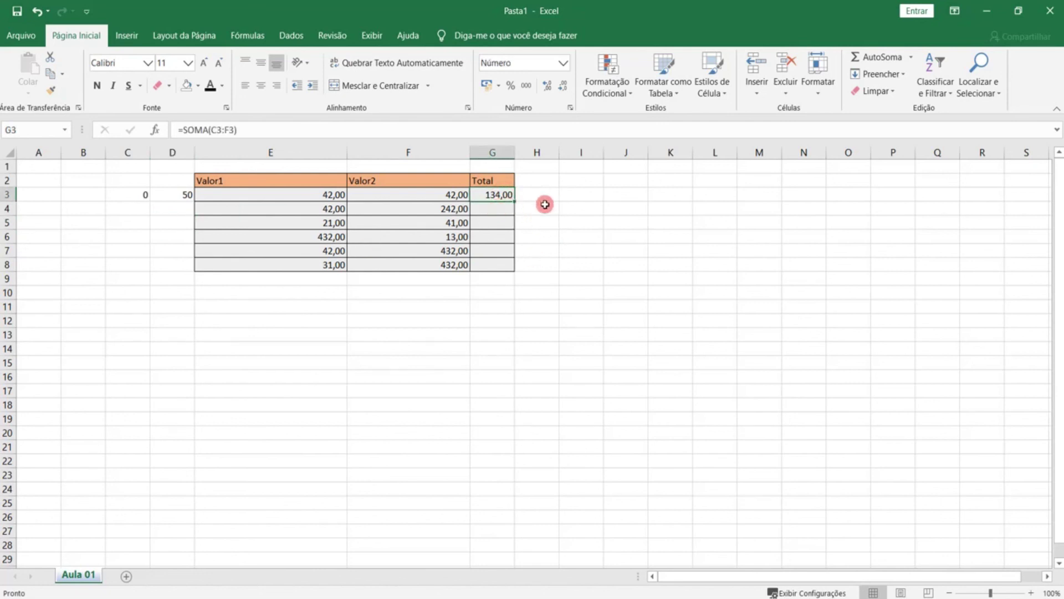
Step: Copy the SOMA formula from G3 into the remaining Total cells, G4:G8
left_click_drag(493, 209, 503, 260)
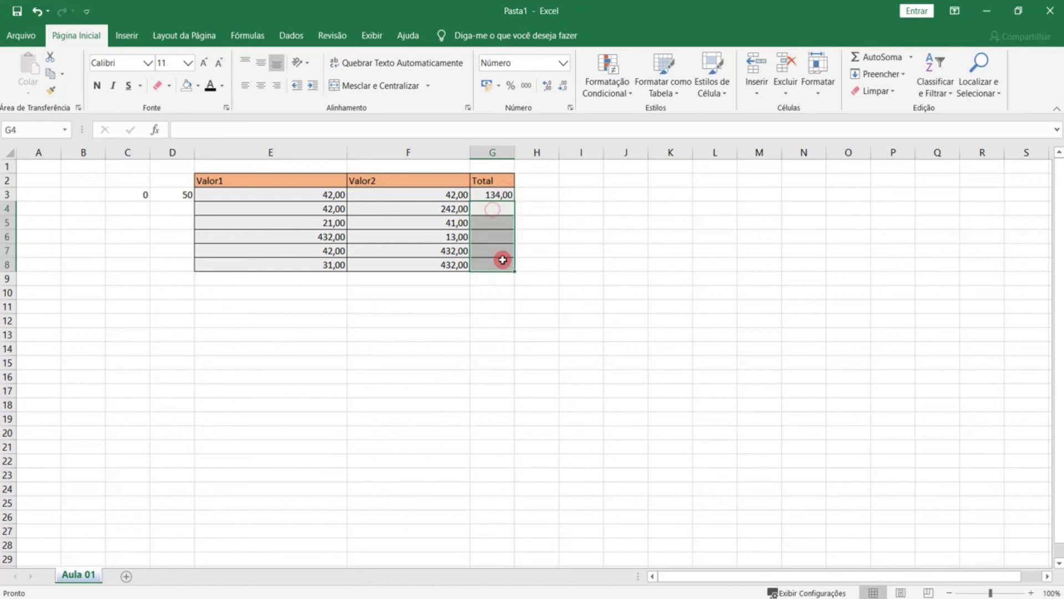
left_click(496, 211)
left_click(582, 236)
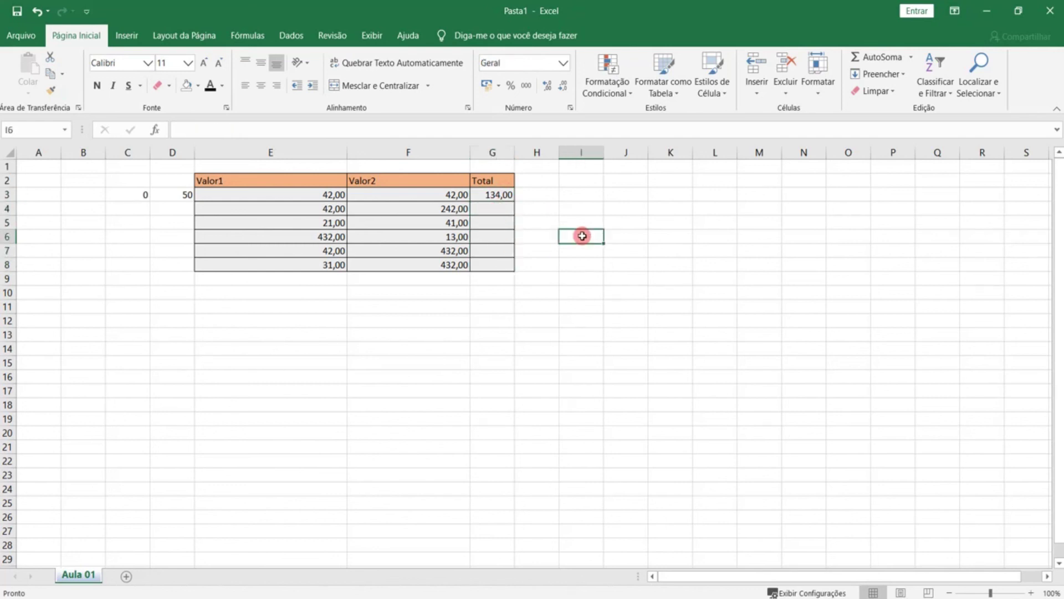
left_click(507, 196)
key("ctrl+c")
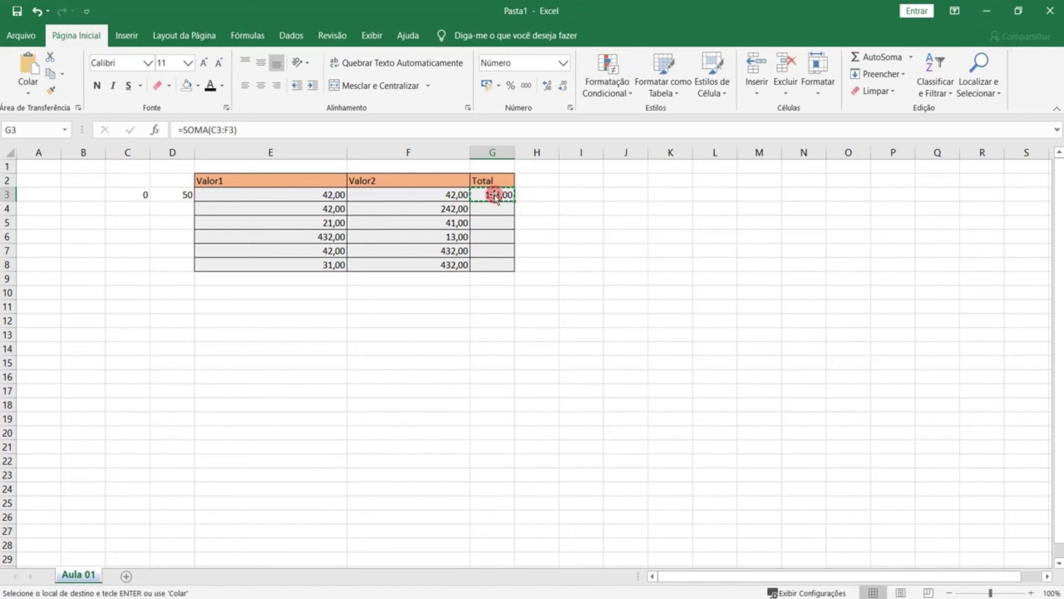
left_click_drag(492, 208, 495, 259)
key("ctrl+v")
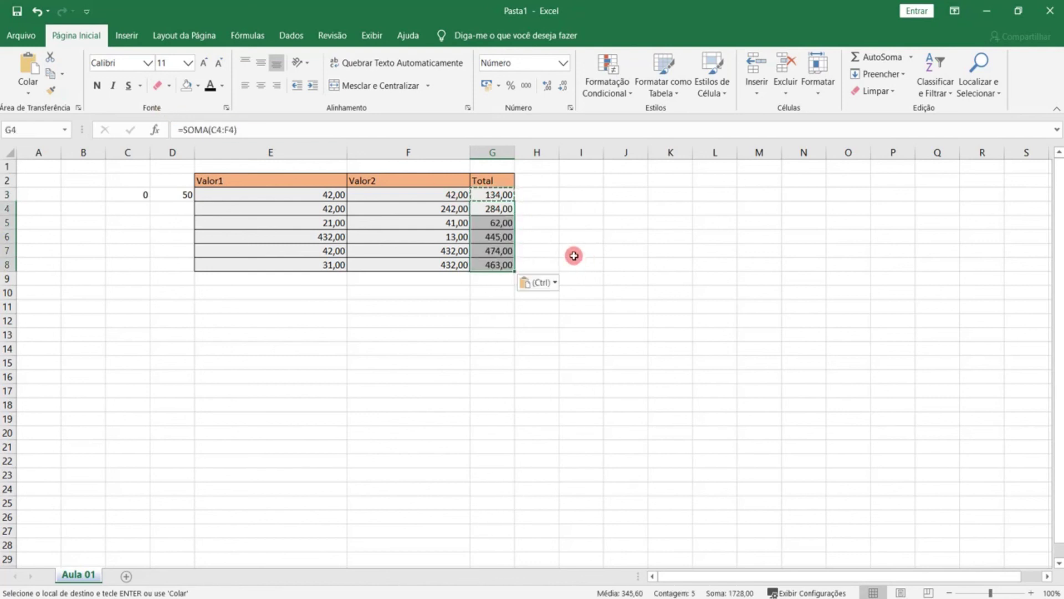
Step: Examine the pasted formula in each Total cell from G4 to G8 to see which ranges they reference
left_click(507, 210)
left_click(505, 224)
left_click(505, 238)
left_click(504, 252)
left_click(504, 261)
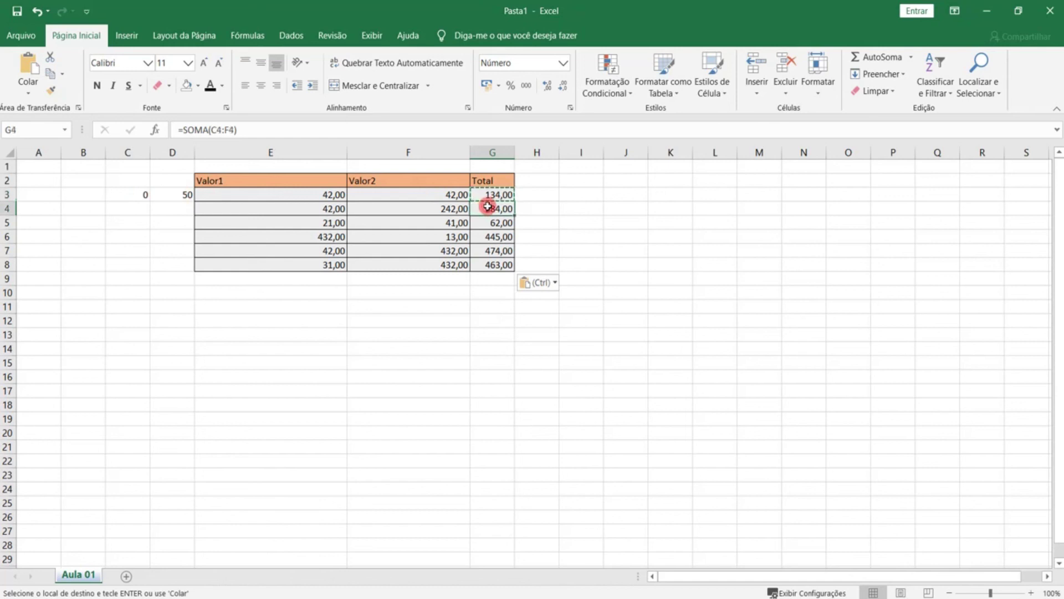
left_click(504, 224)
left_click(501, 238)
left_click(496, 253)
left_click(487, 269)
Step: Enter 43 in D8 and 24 in C8, outside the table beside its last data row
left_click(388, 264)
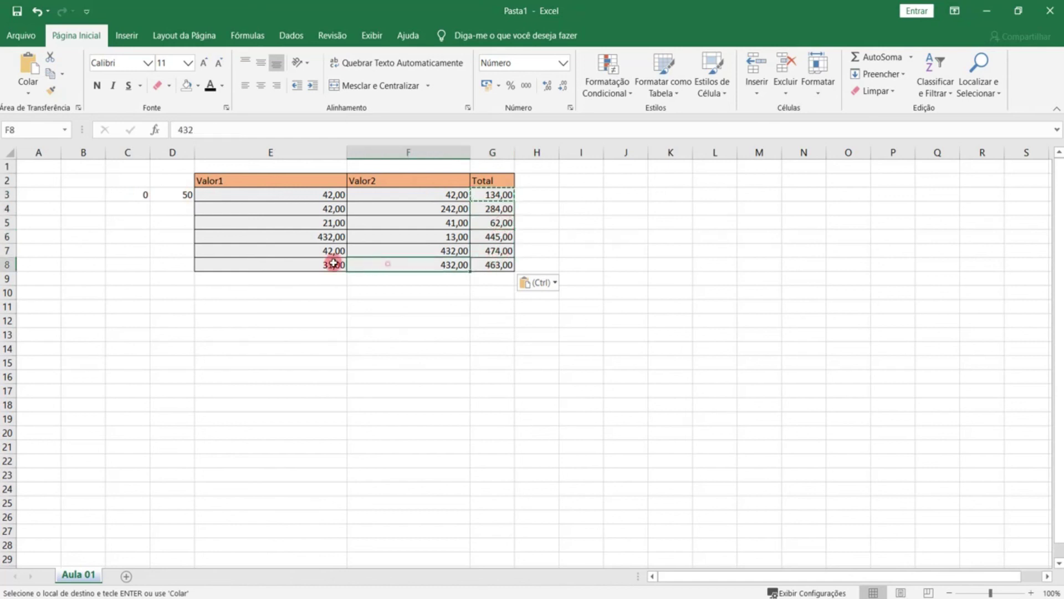
left_click(192, 264)
type("43")
left_click(140, 264)
type("24")
left_click(220, 253)
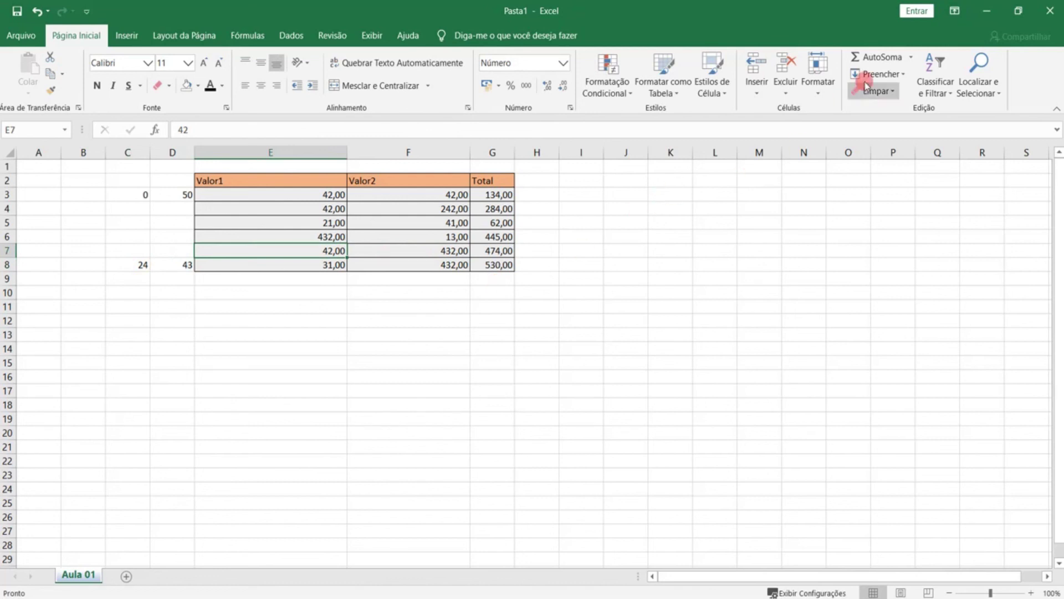
Step: Replace the sum in G3 with the AutoSoma function Contar Números over C3:F3
left_click(508, 195)
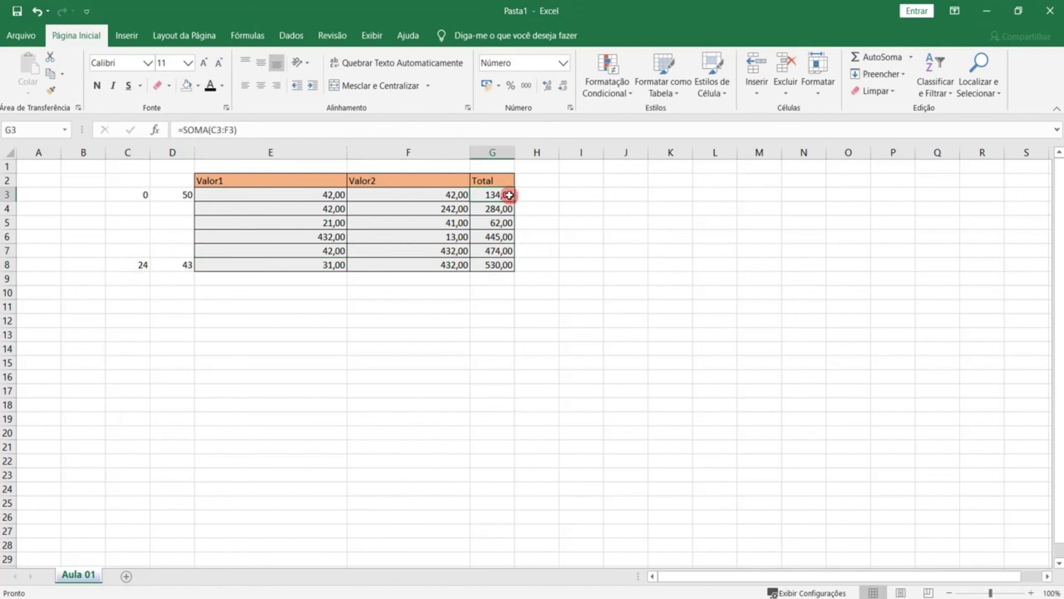
left_click(889, 57)
left_click(911, 56)
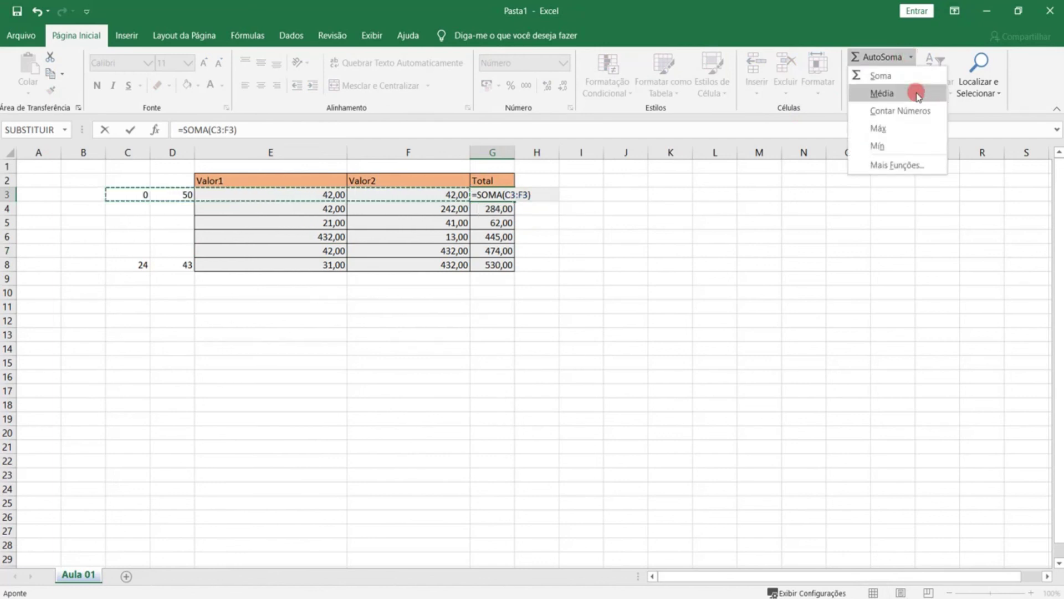
left_click(909, 75)
left_click(911, 56)
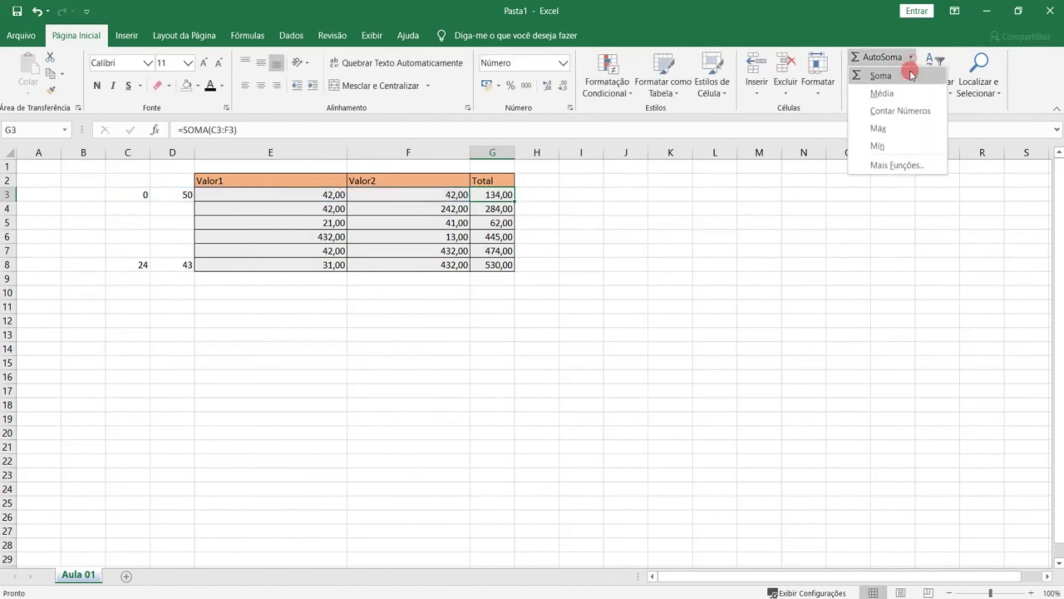
left_click(912, 110)
key("Return")
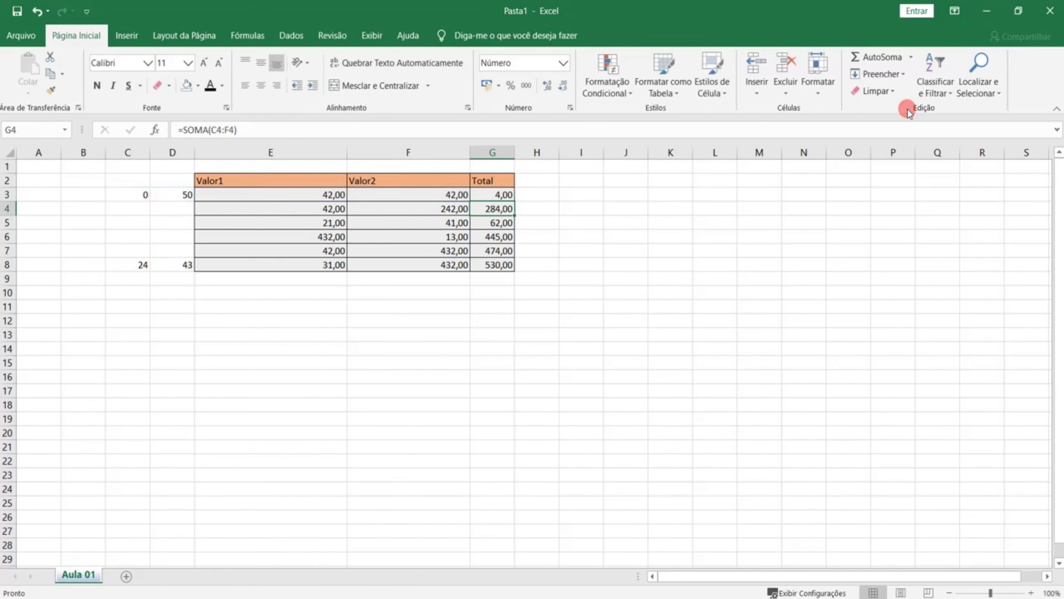
Step: Replace the G3 formula with the AutoSoma function Máx over C3:F3
left_click(489, 196)
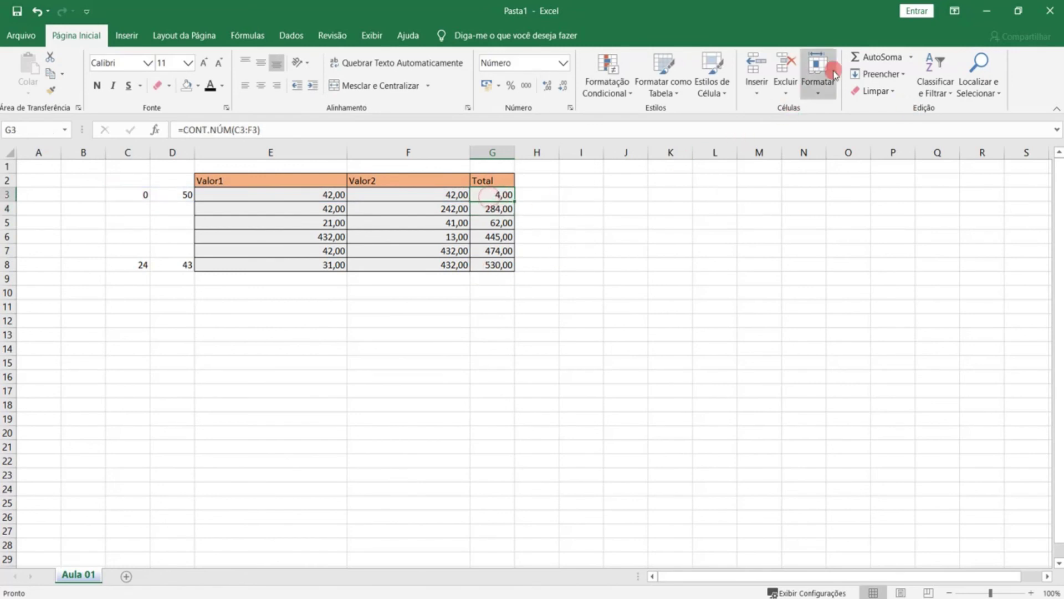
left_click(908, 58)
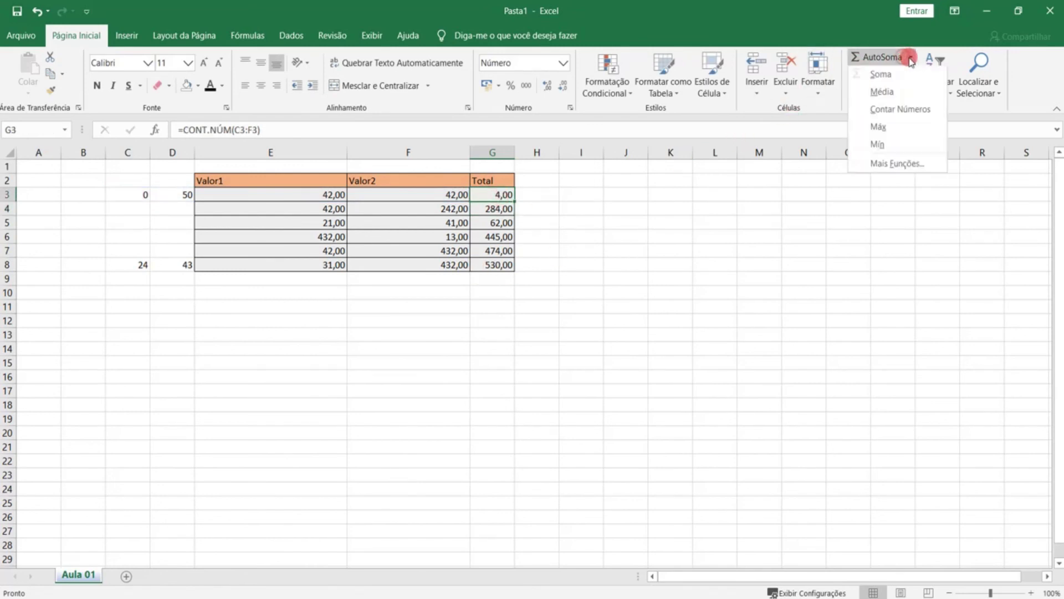
left_click(912, 125)
key("Return")
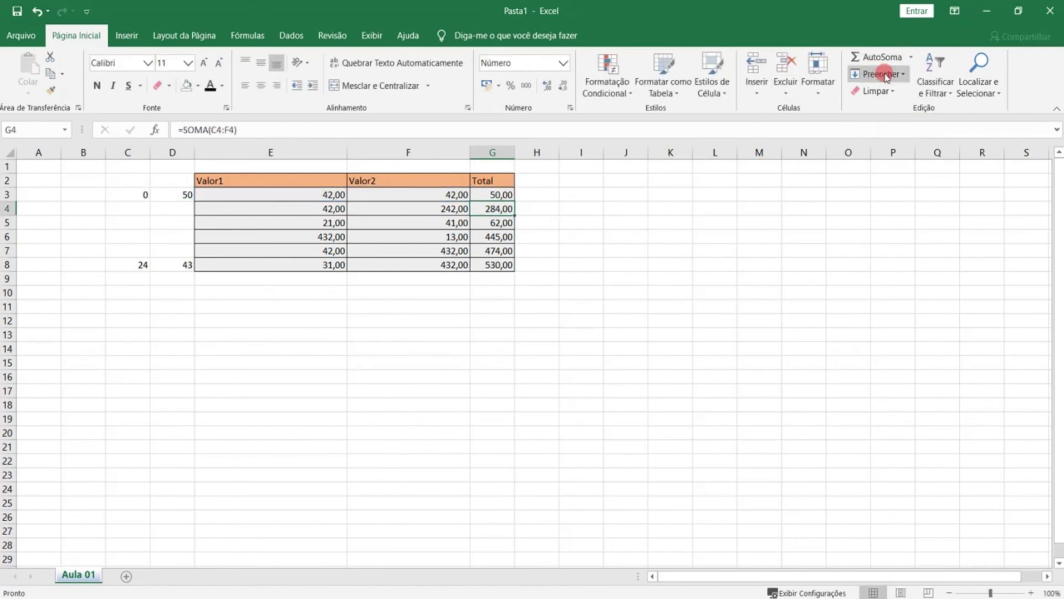
Step: Replace the G4 formula with the AutoSoma function Mín, referring to G3
left_click(909, 58)
left_click(903, 145)
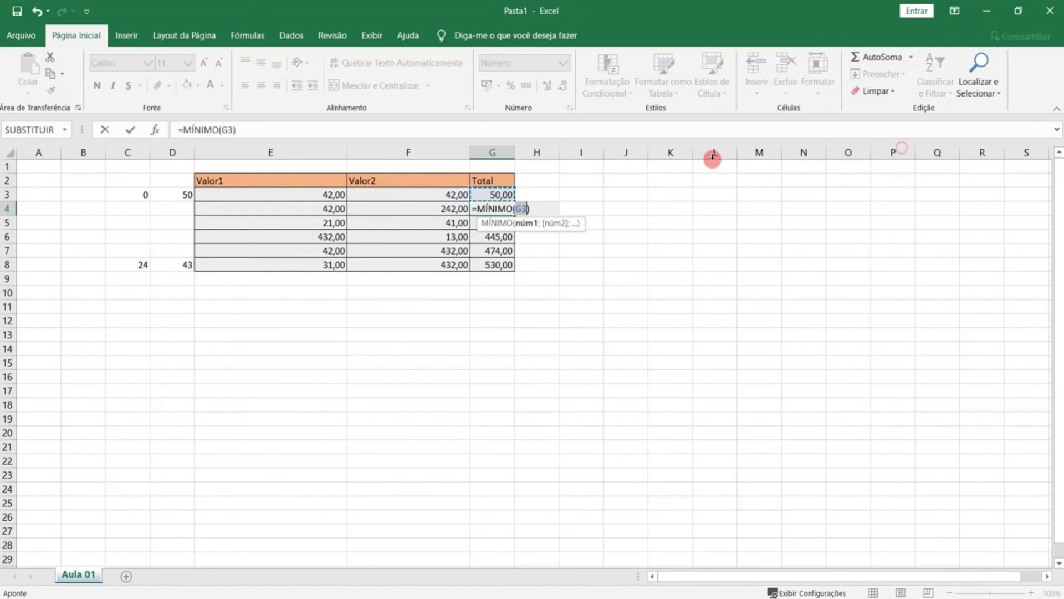
key("Return")
Step: Replace the G3 formula with the AutoSoma function Mín over C3:F3
left_click(477, 194)
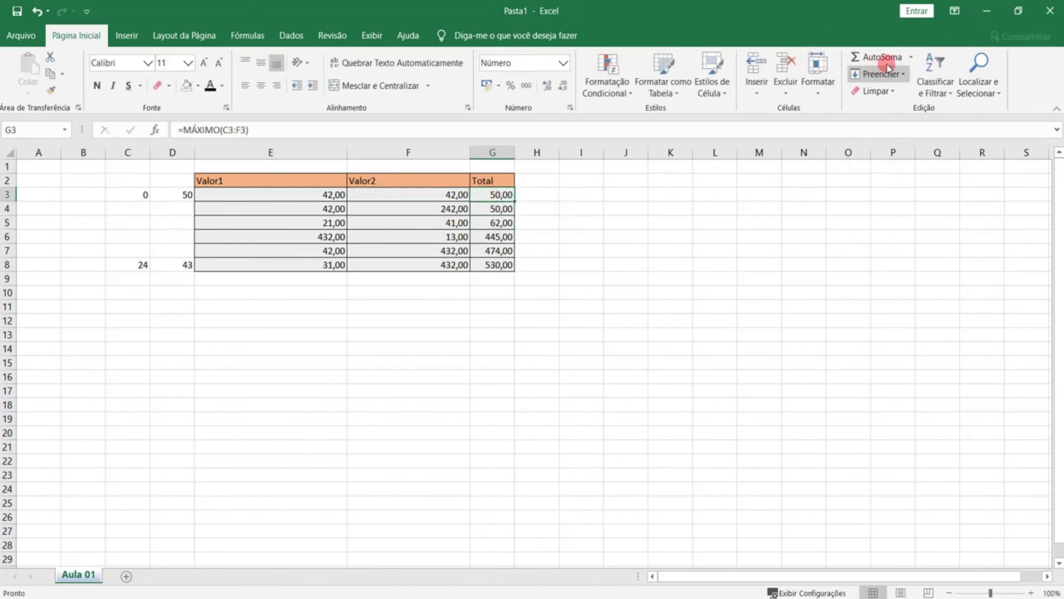
left_click(909, 59)
left_click(899, 143)
key("Return")
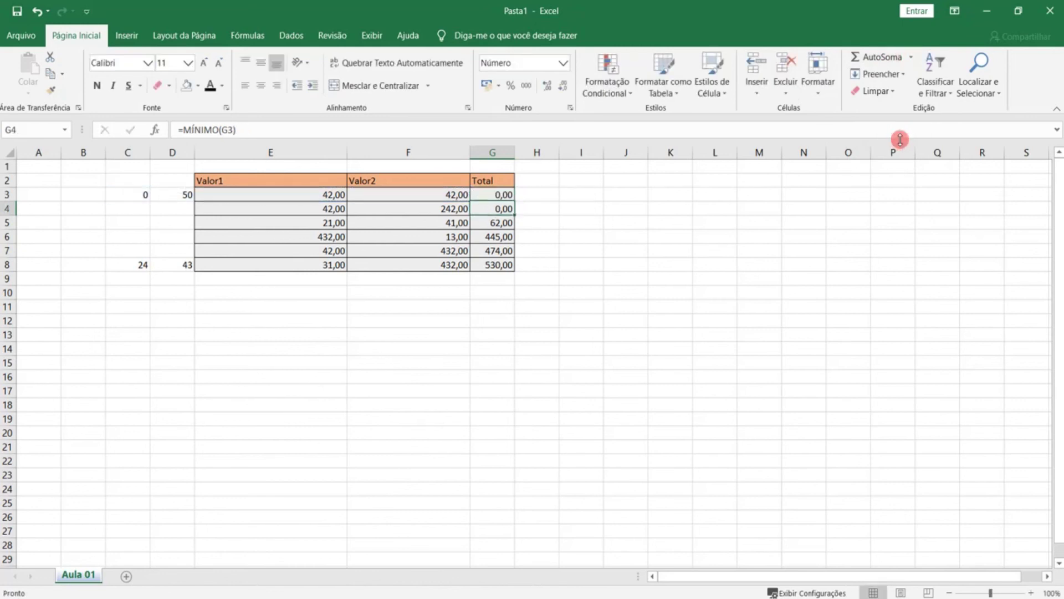
left_click(552, 282)
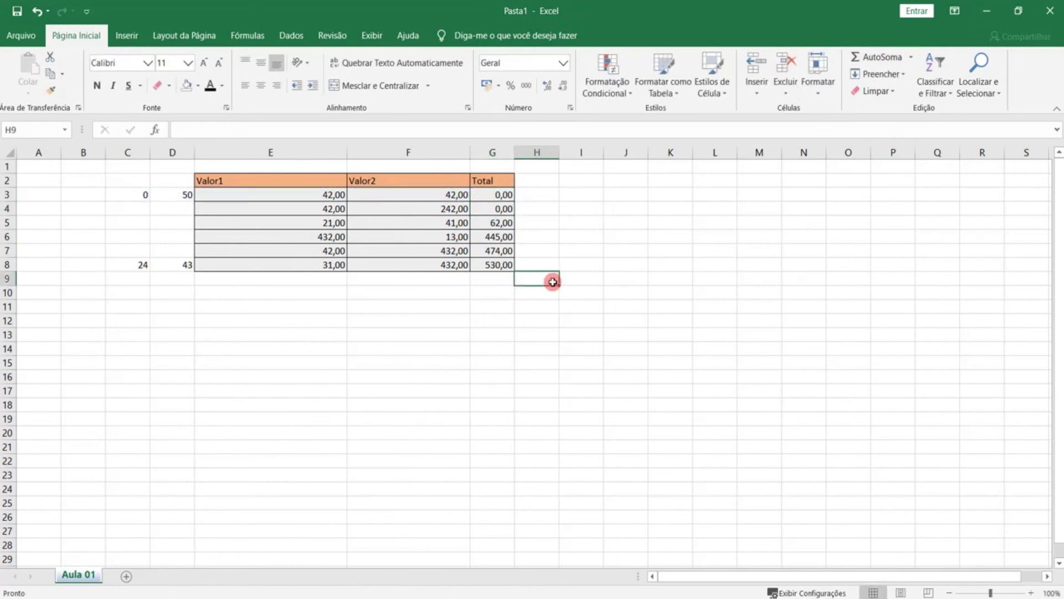
Step: Examine the formulas in the Total cells G3 to G8 to compare their functions and ranges
left_click(507, 220)
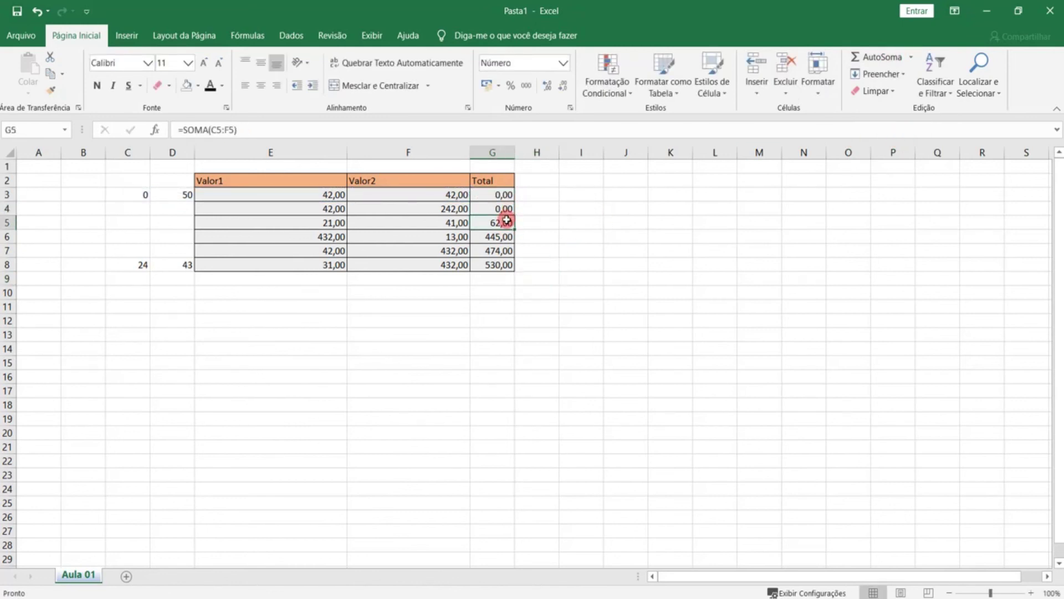
left_click(503, 235)
left_click(500, 224)
left_click(499, 208)
left_click(500, 237)
left_click(499, 249)
left_click(497, 205)
left_click(496, 193)
left_click(501, 205)
left_click(494, 195)
left_click(495, 251)
left_click(502, 238)
left_click(503, 267)
left_click(503, 239)
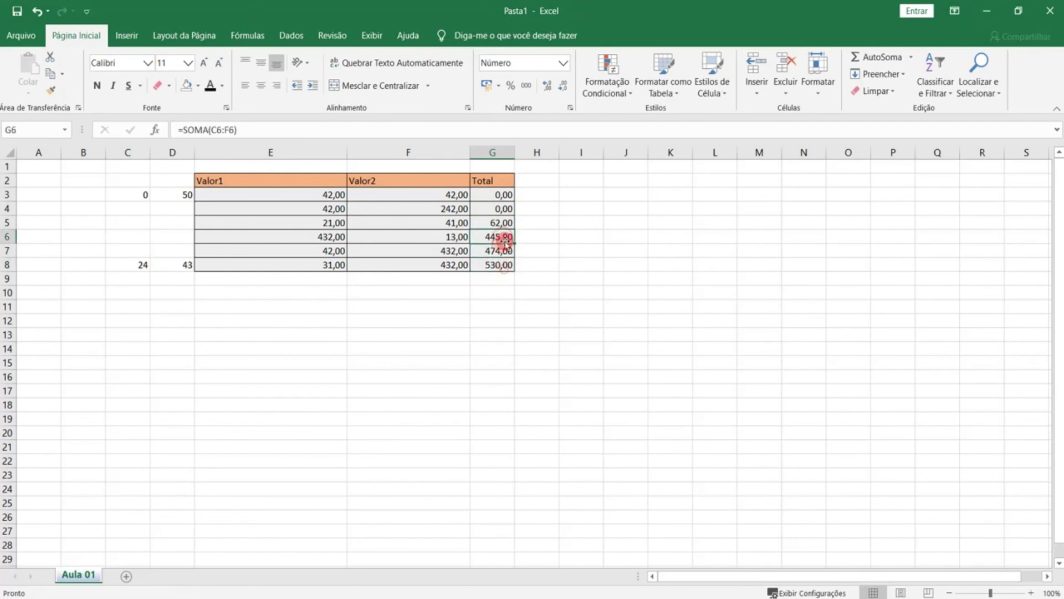
left_click(516, 225)
Step: Clear both the content and the formatting of G3 with Limpar Tudo
left_click(489, 195)
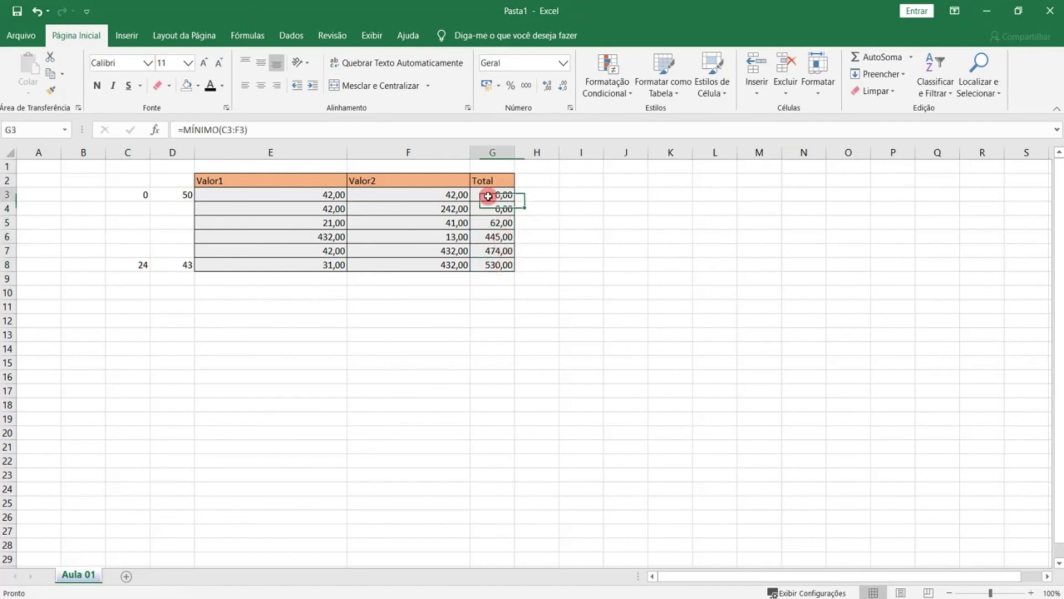
left_click(889, 91)
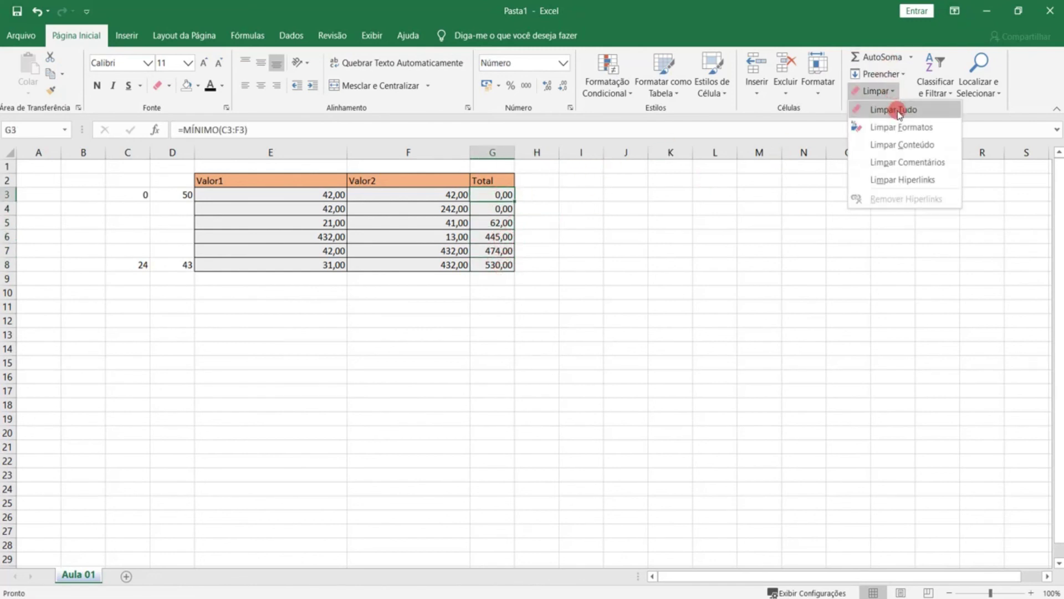
left_click(899, 113)
Step: Apply Limpar Tudo to the range C2:J10 around the whole table, and undo it
left_click_drag(133, 177, 635, 291)
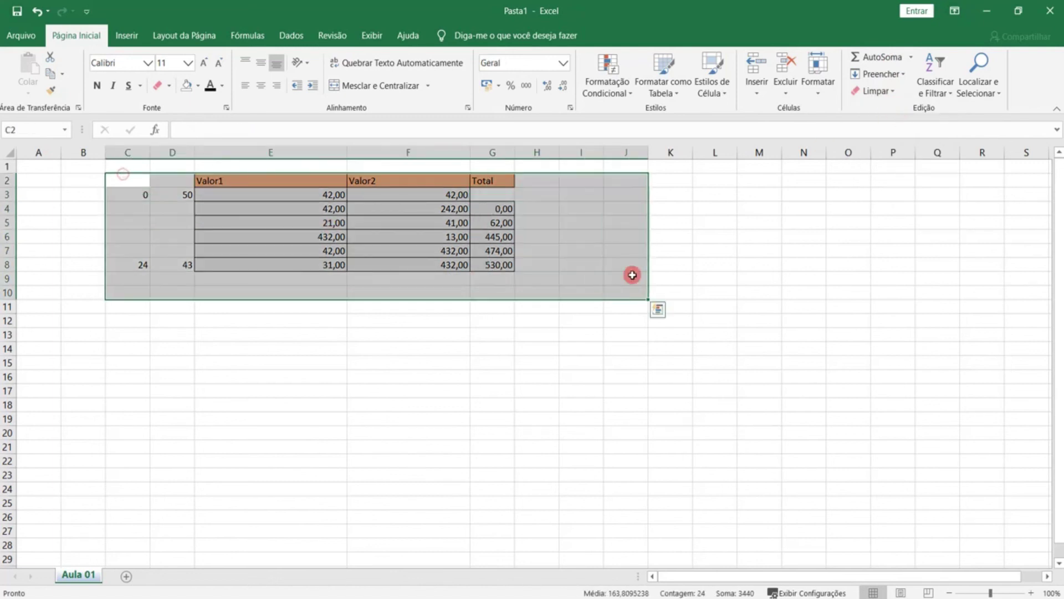
left_click(889, 99)
left_click(896, 110)
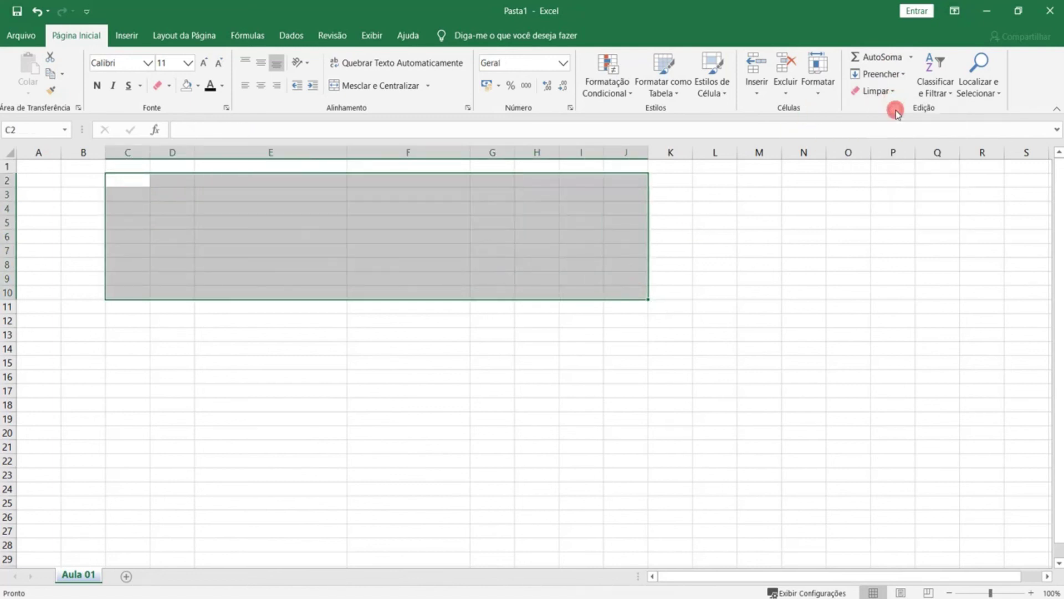
key("ctrl+z")
Step: Remove only the formatting from C2:J10 with Limpar Formatos, and undo it
left_click(887, 91)
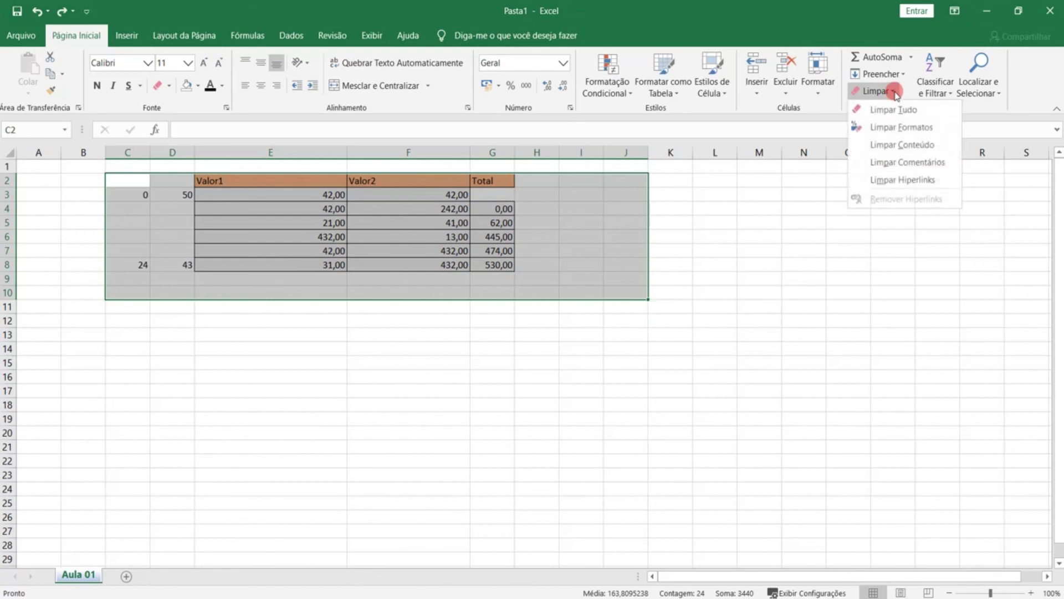
left_click(898, 124)
left_click(898, 92)
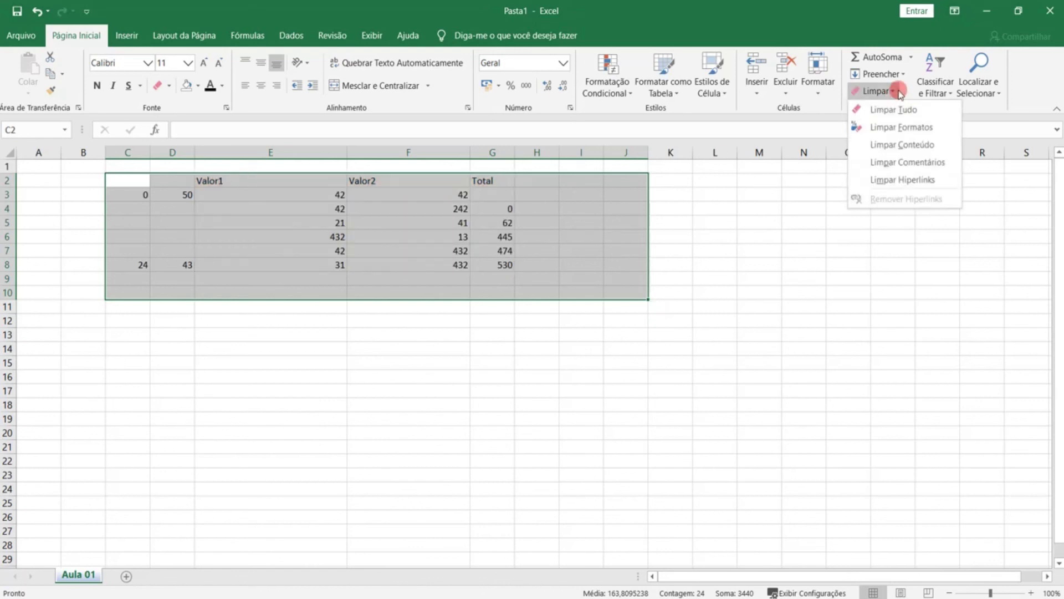
left_click(793, 182)
key("ctrl+z")
Step: Remove only the contents of C2:J10 with Limpar Conteúdo, undo it, and view the remaining Limpar options
left_click(881, 88)
left_click(899, 143)
key("ctrl+z")
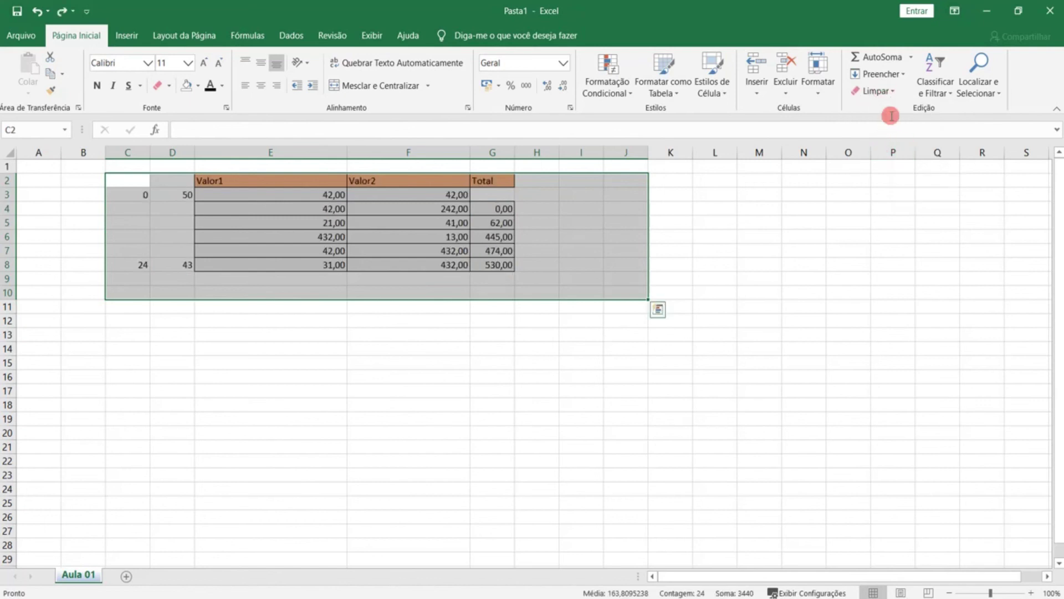
left_click(895, 91)
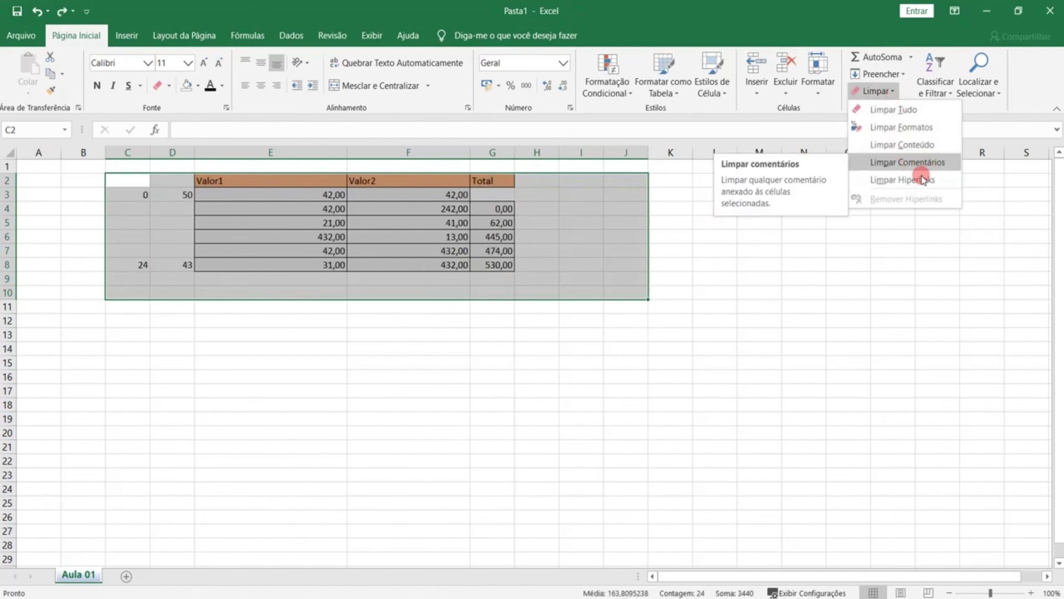
left_click(601, 230)
Step: Sort the table in ascending order from the Valor1 header cell E2, and undo the sort
left_click(380, 208)
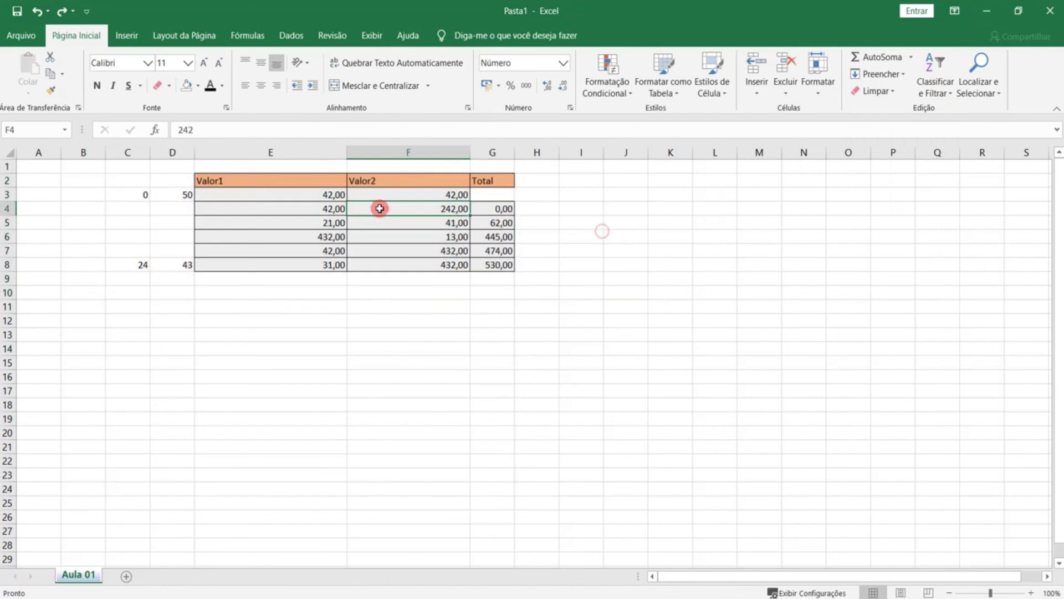
left_click(330, 189)
left_click(328, 181)
left_click(944, 94)
left_click(940, 109)
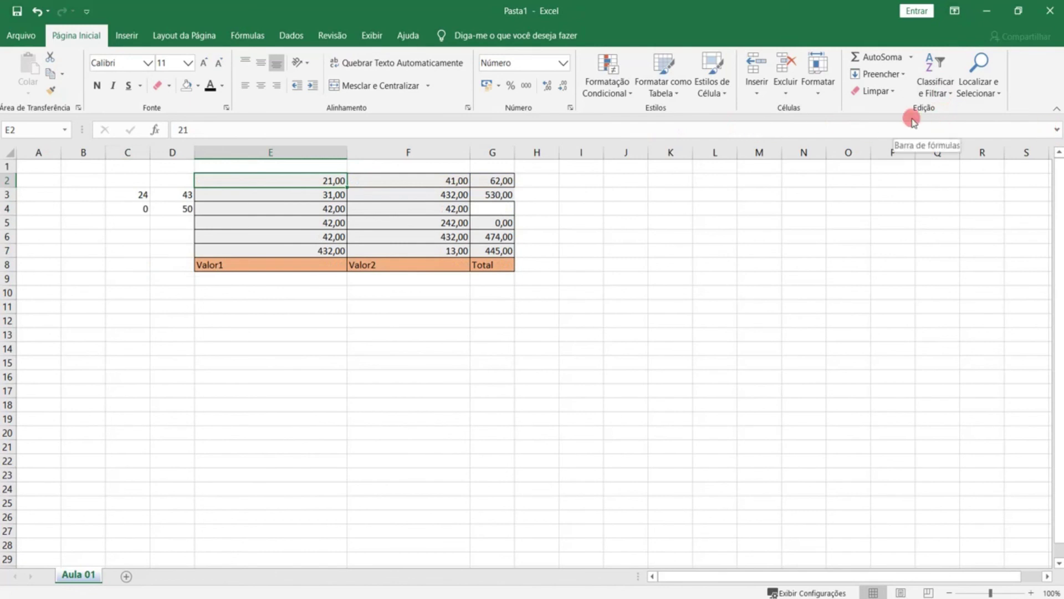
key("ctrl+z")
Step: Sort the Valor1 values E3:E8 from smallest to largest with Expandir a seleção, and undo the sort
left_click_drag(325, 194, 331, 265)
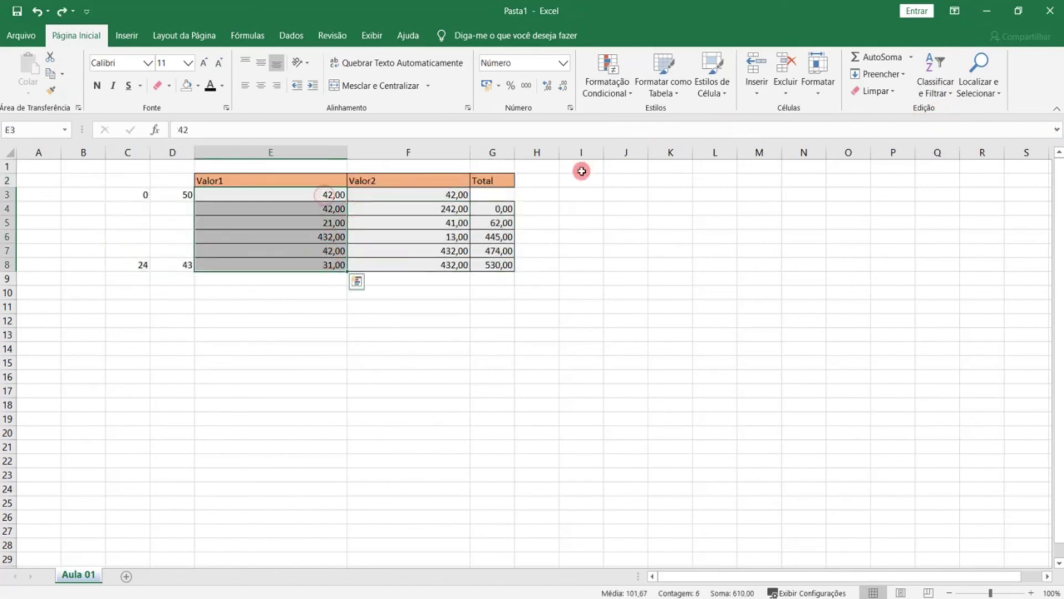
left_click(937, 90)
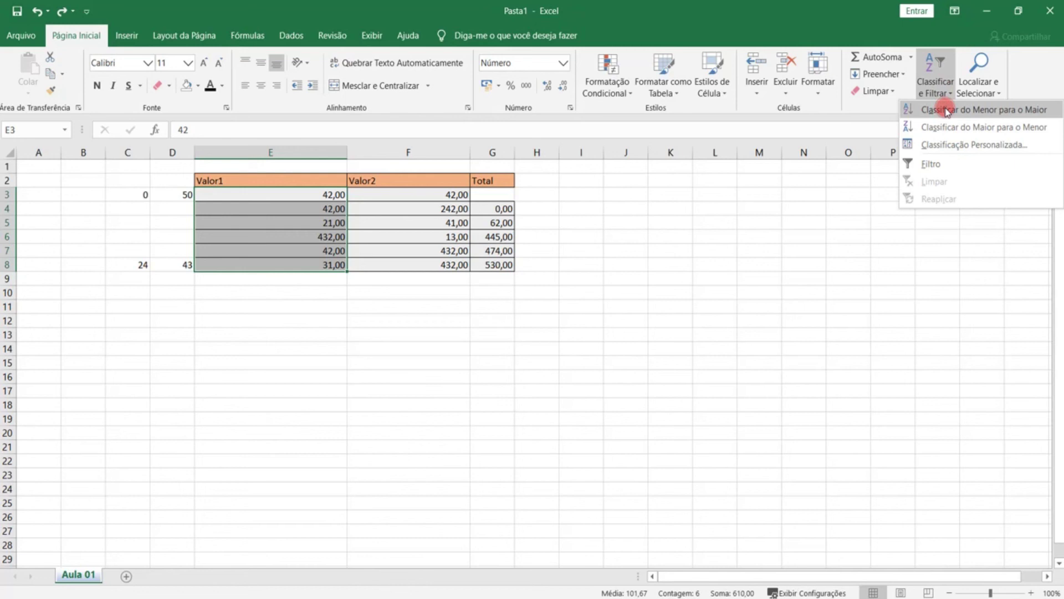
left_click(947, 110)
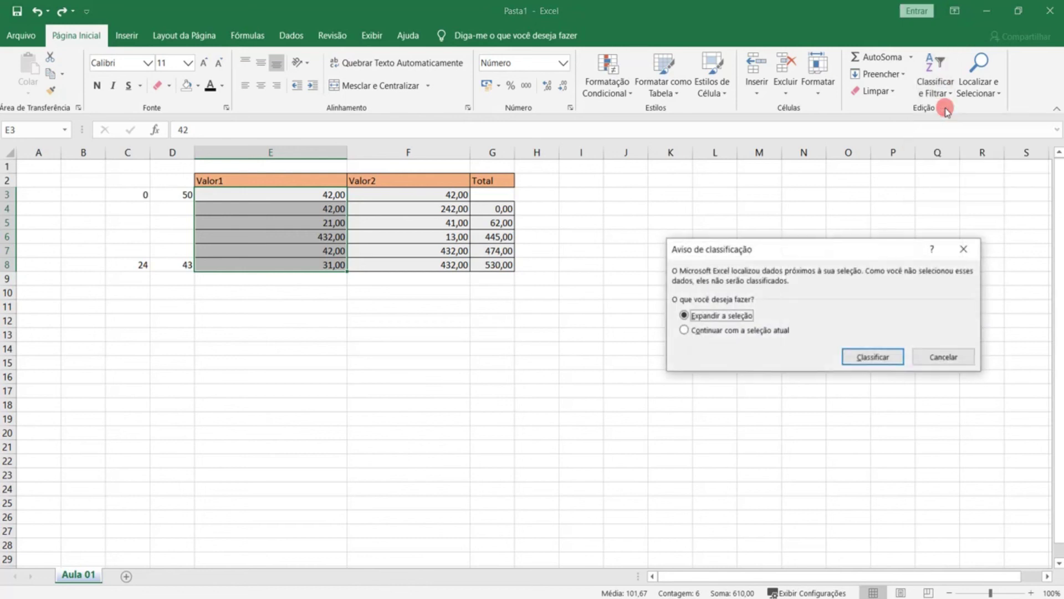
left_click(872, 357)
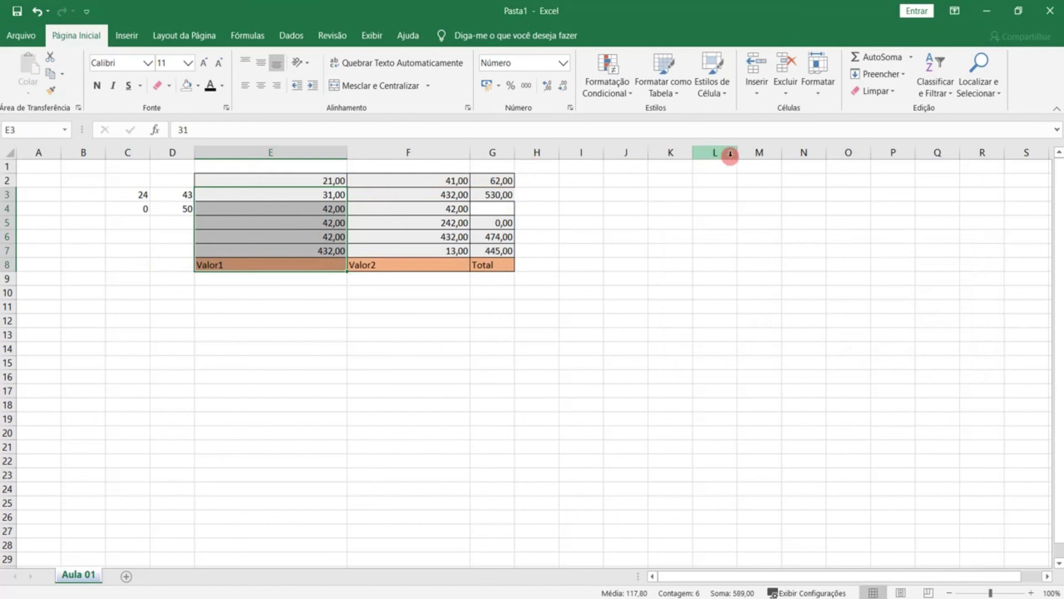
key("ctrl+z")
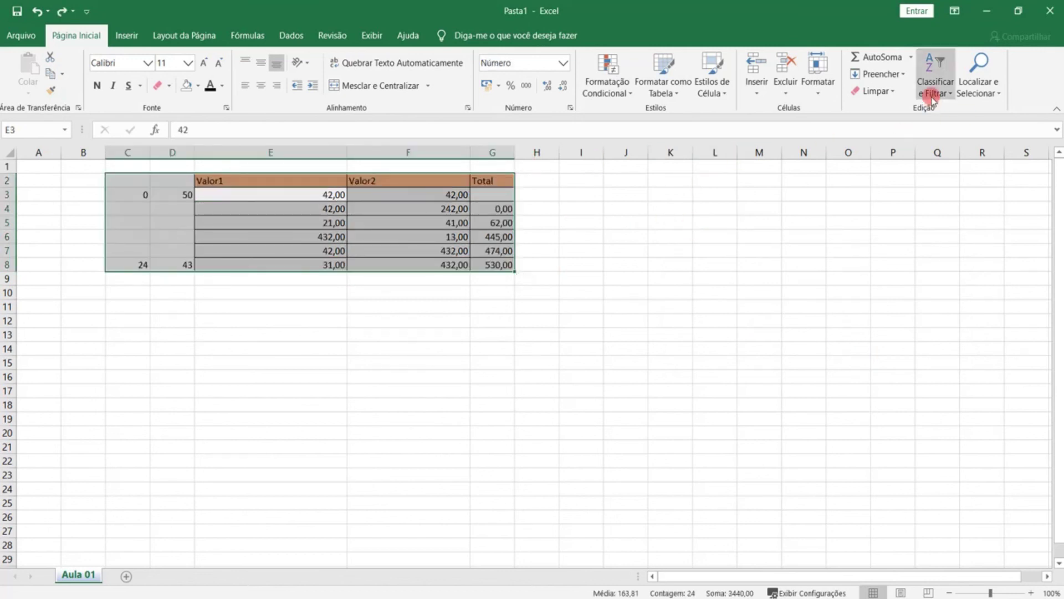
Step: Sort the Valor1 values E3:E8 from largest to smallest, using Continuar com a seleção atual
left_click(938, 91)
left_click(570, 199)
left_click_drag(305, 194, 334, 265)
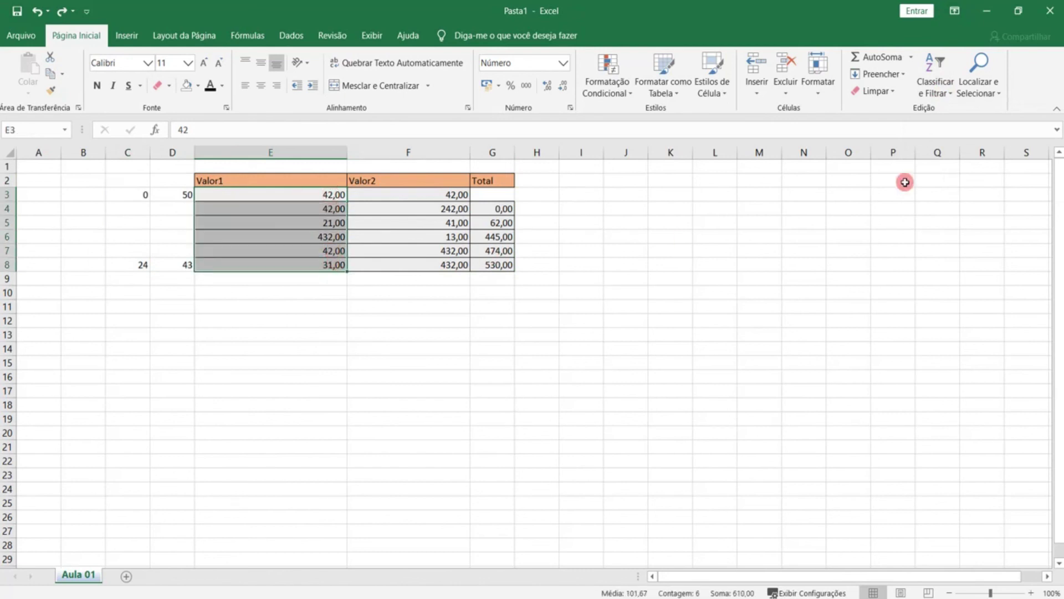
left_click(934, 93)
left_click(967, 127)
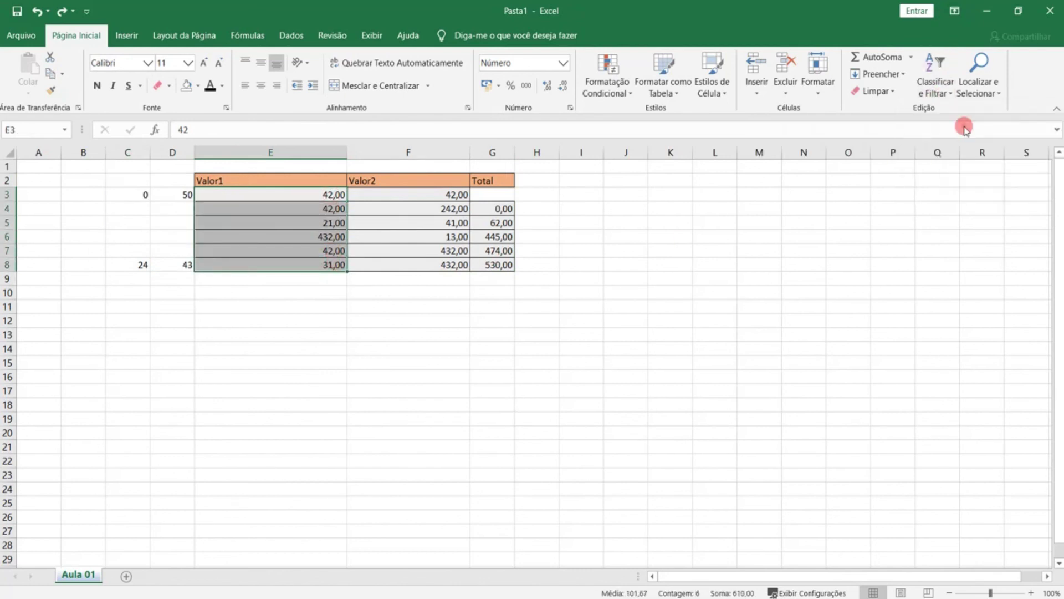
left_click(757, 330)
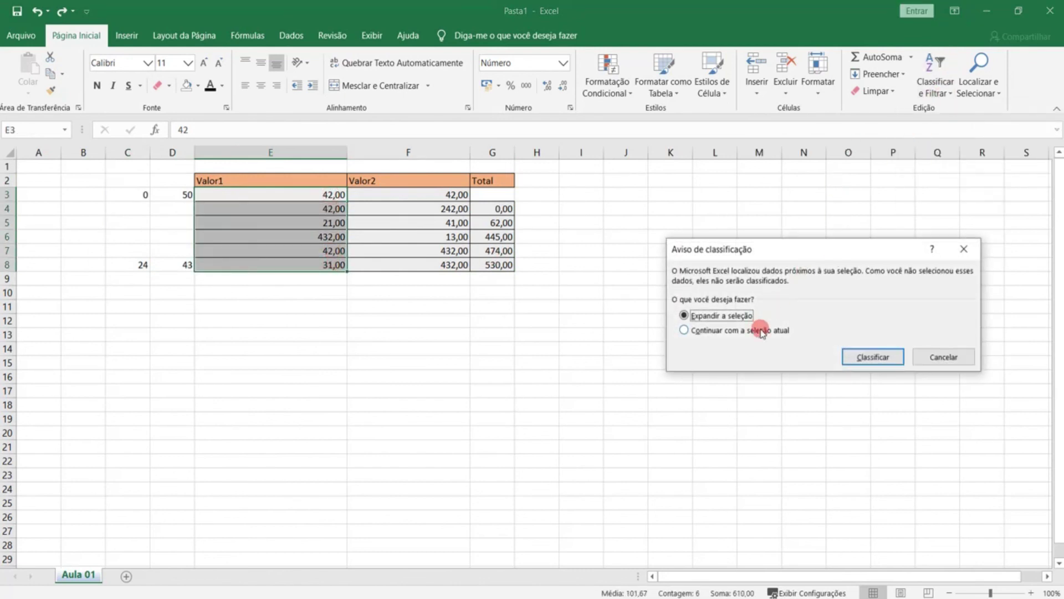
left_click(868, 355)
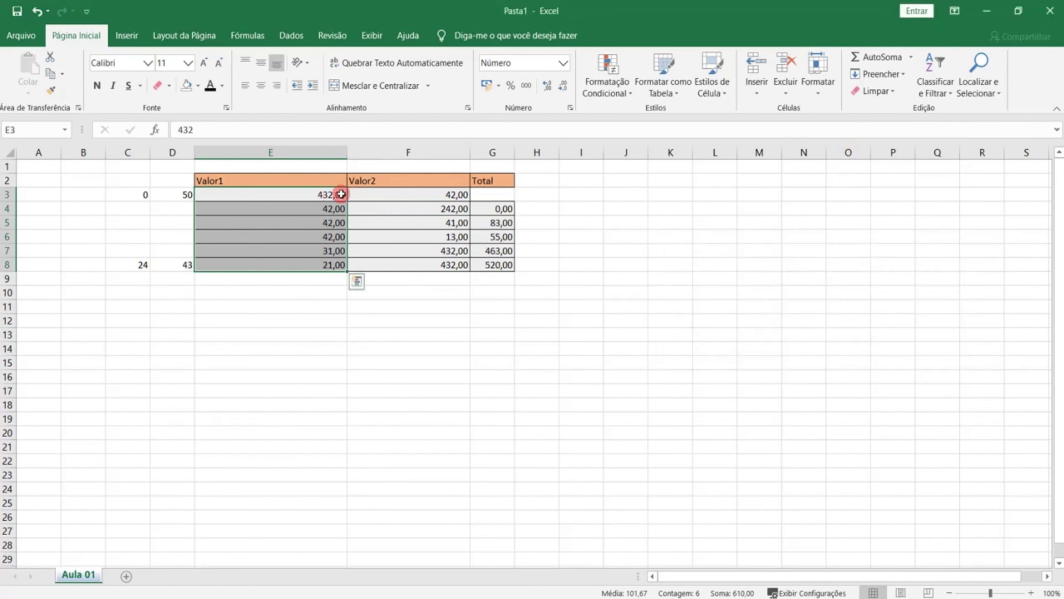
Step: Sort only the selected Valor1 values E3:E8 from smallest to largest, using Continuar com a seleção atual
left_click(937, 89)
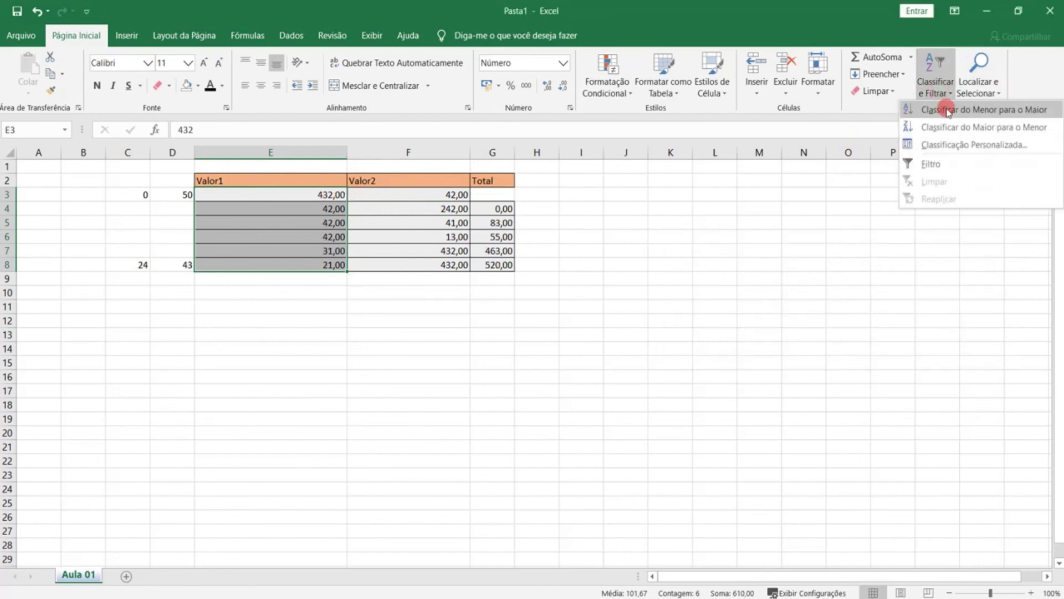
left_click(949, 111)
left_click(737, 331)
left_click(800, 331)
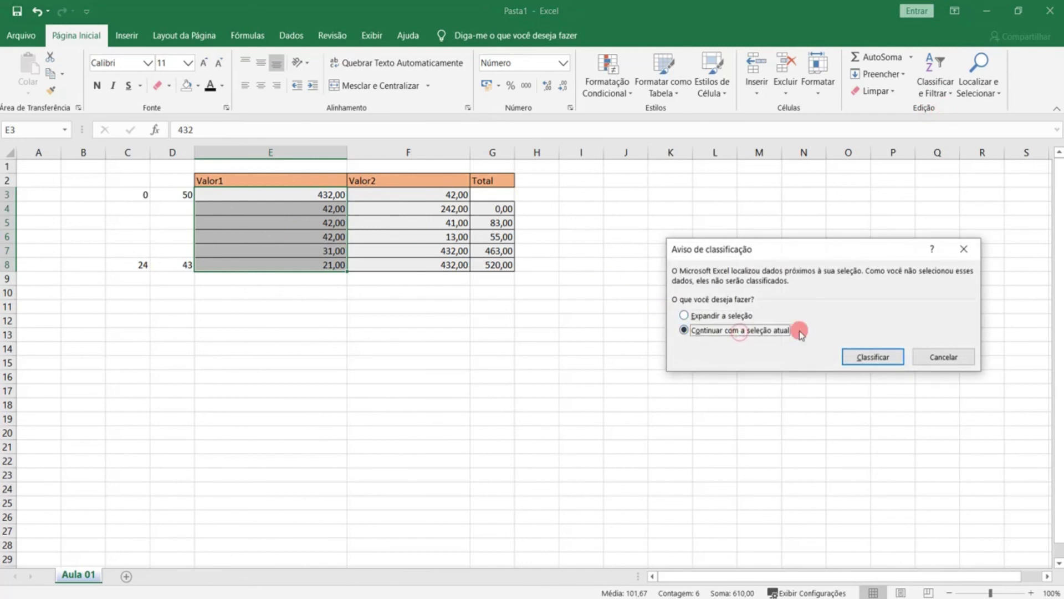
left_click(843, 355)
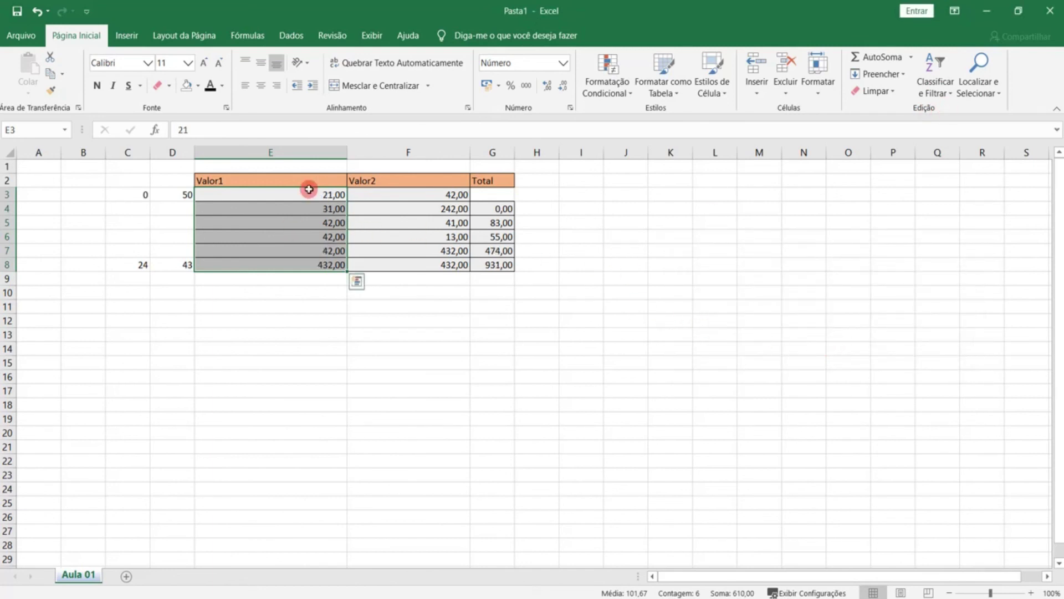
Step: Repeat the smallest-to-largest sort of E3:E8 with Expandir a seleção, and undo it
left_click(942, 105)
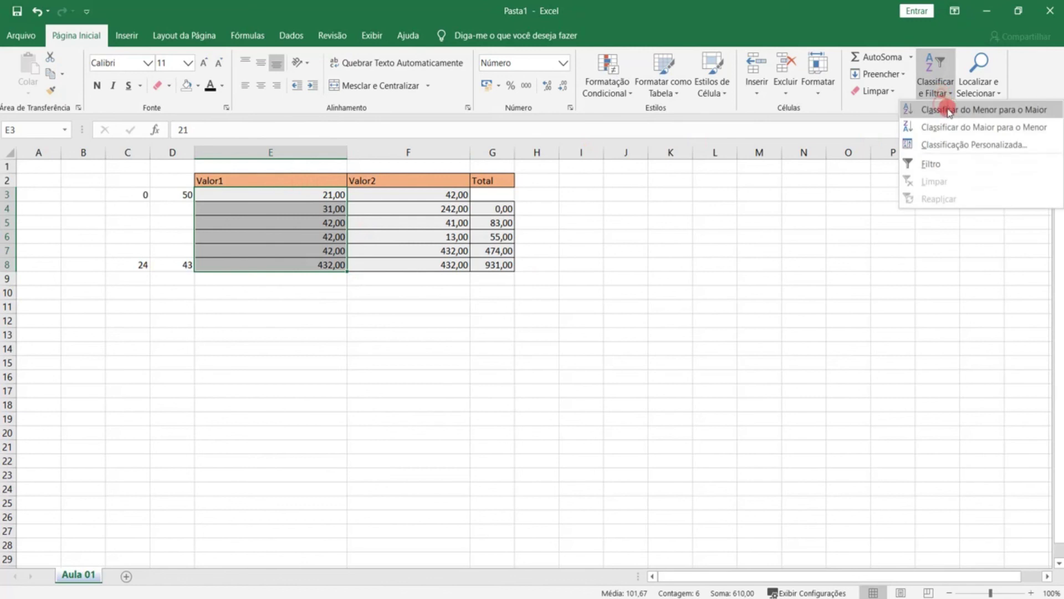
left_click(947, 115)
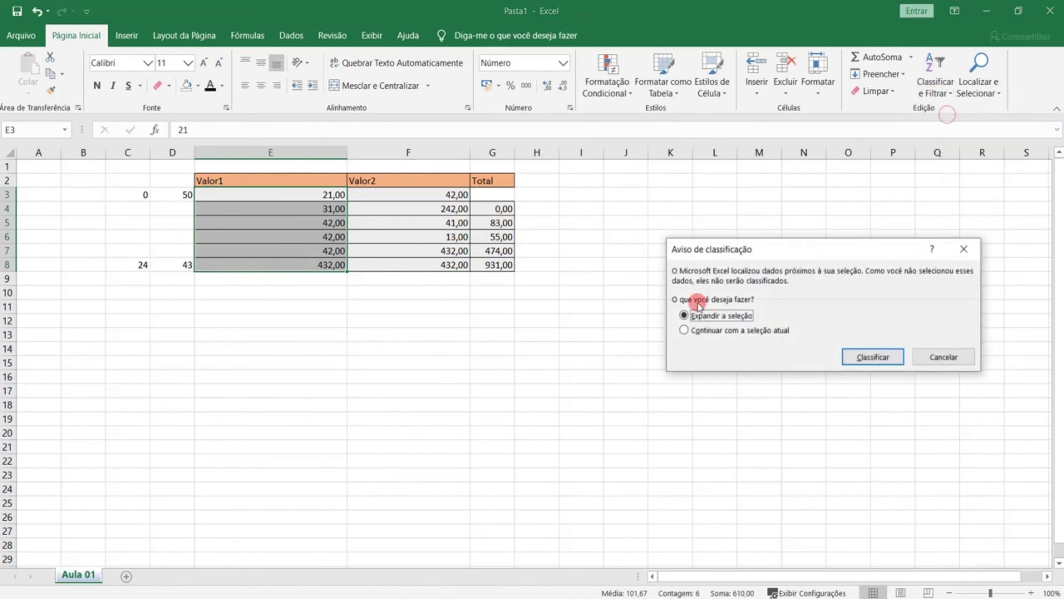
left_click(845, 356)
left_click(38, 11)
Step: Delete all contents in the range C1:J12 around the table, keeping its formatting
left_click(544, 290)
left_click_drag(125, 170, 604, 321)
key("Delete")
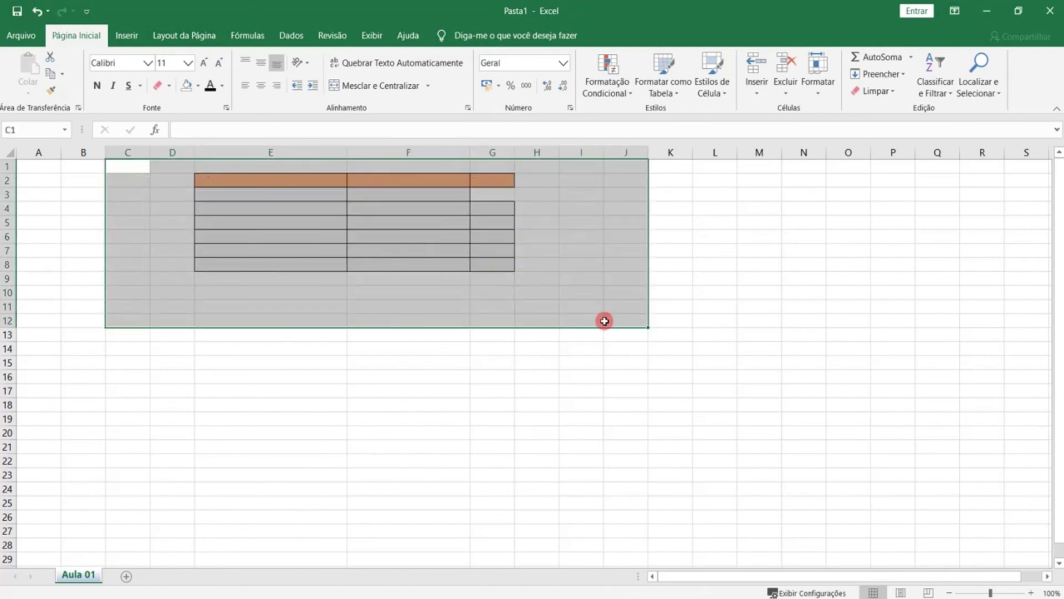
left_click(631, 246)
left_click(591, 184)
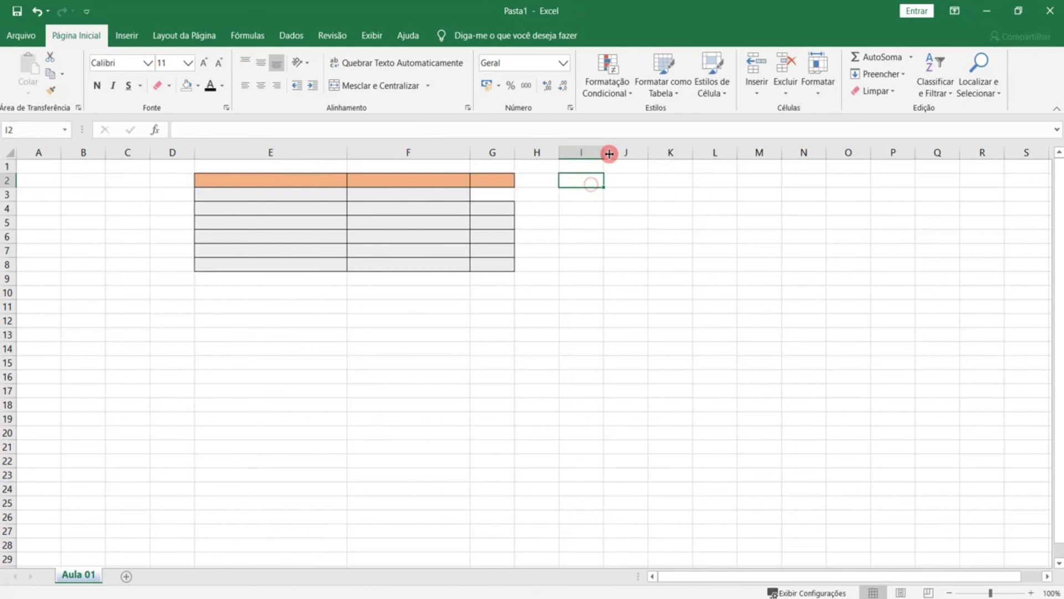
Step: Insert a cell at F3 with Deslocar células para baixo, and undo the insertion
left_click(361, 188)
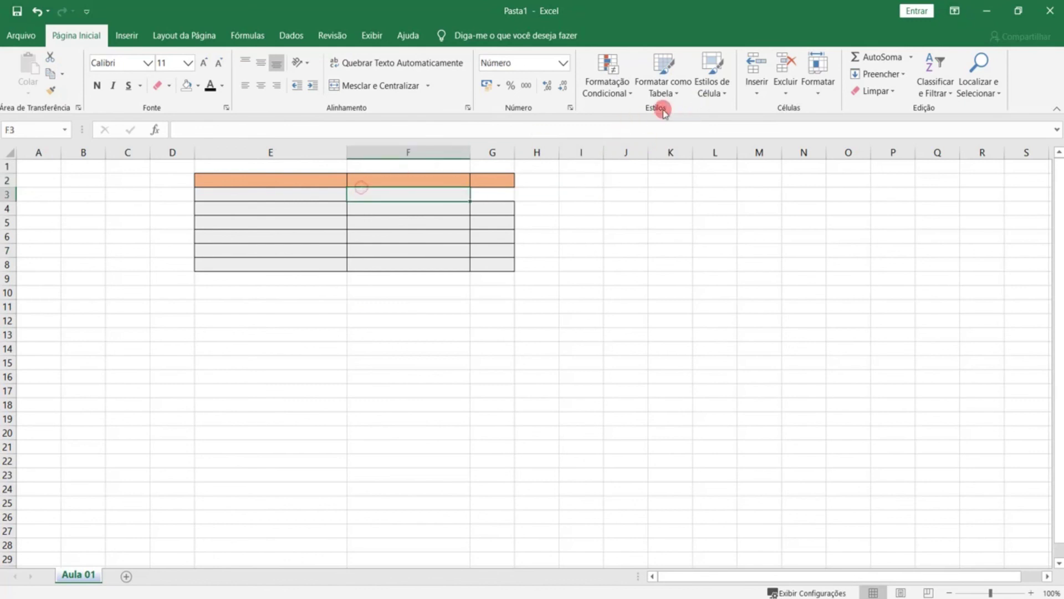
left_click(767, 83)
left_click(517, 281)
left_click(756, 88)
left_click(776, 109)
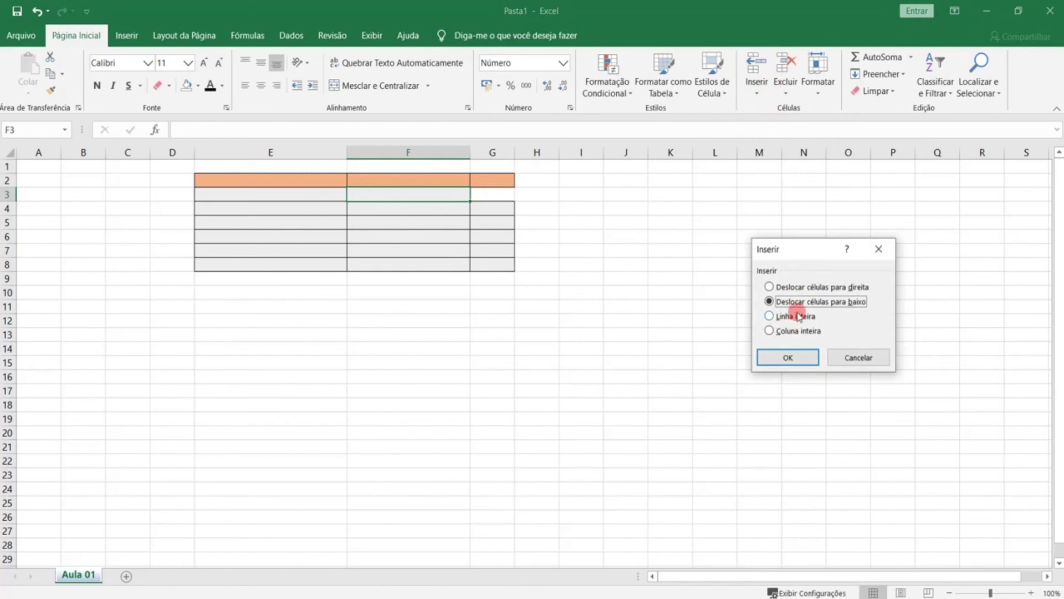
left_click(801, 358)
left_click(595, 262)
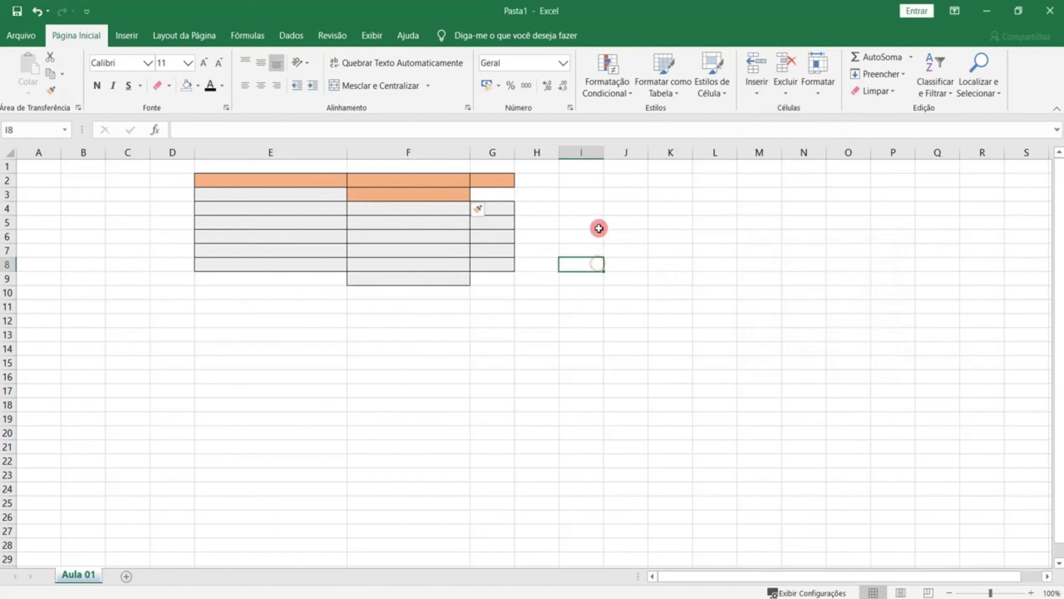
key("ctrl+z")
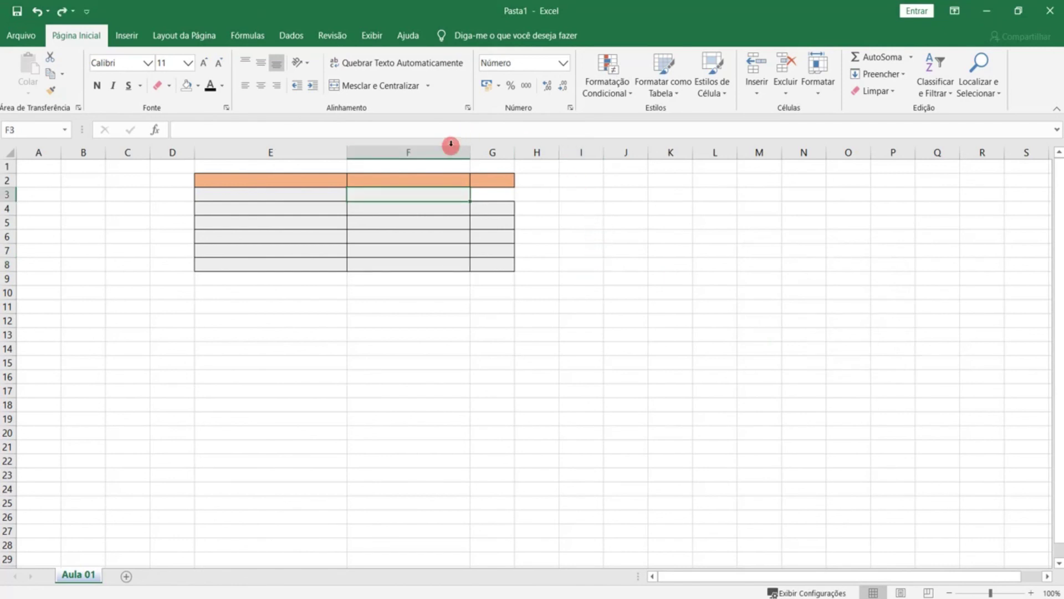
Step: Insert a column at column I, and insert another sheet column from cell I2
right_click(587, 150)
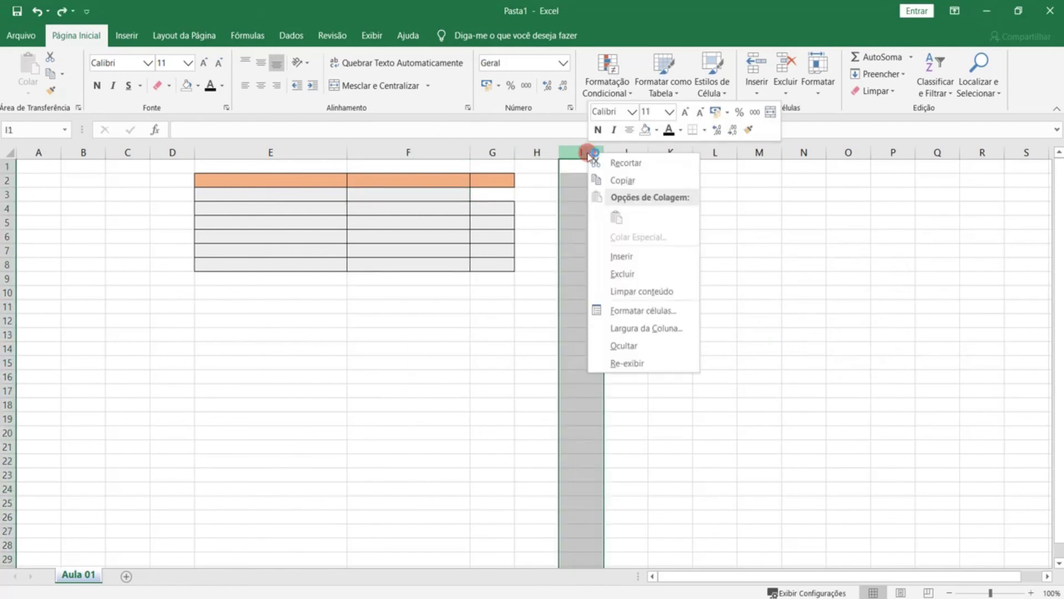
left_click(629, 257)
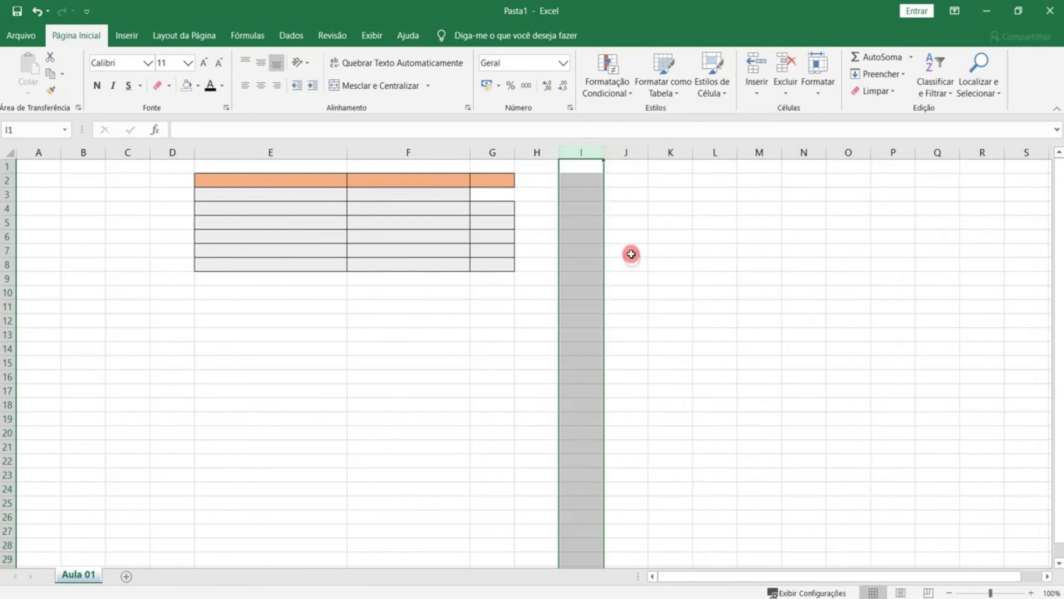
left_click(756, 94)
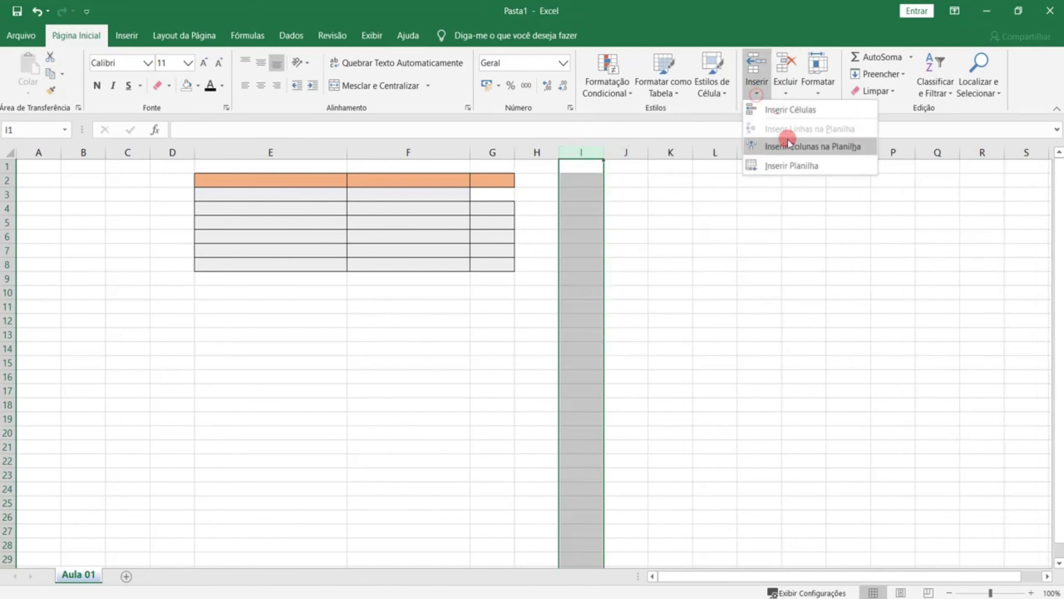
left_click(686, 217)
left_click(592, 206)
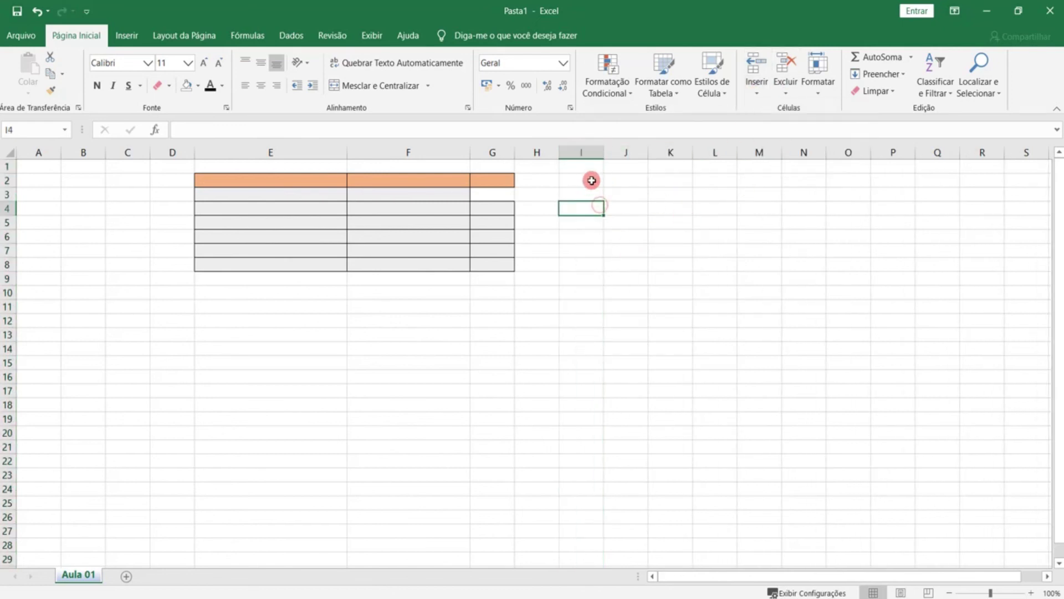
left_click(591, 181)
left_click(756, 88)
left_click(796, 145)
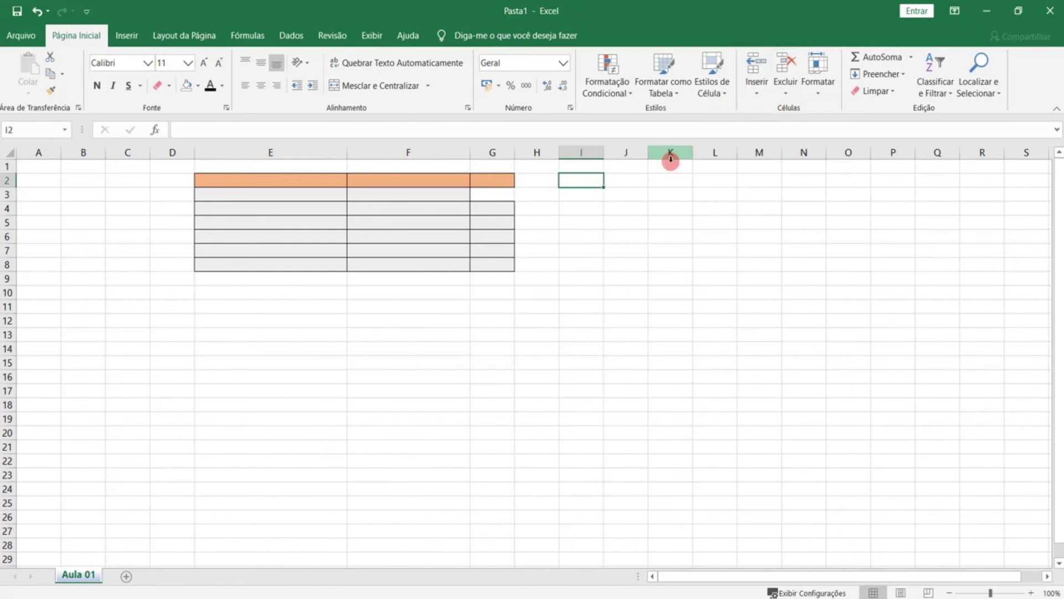
Step: Insert a sheet row above the table from cell I2, and insert another entire row at cell J6
left_click(786, 88)
left_click(758, 92)
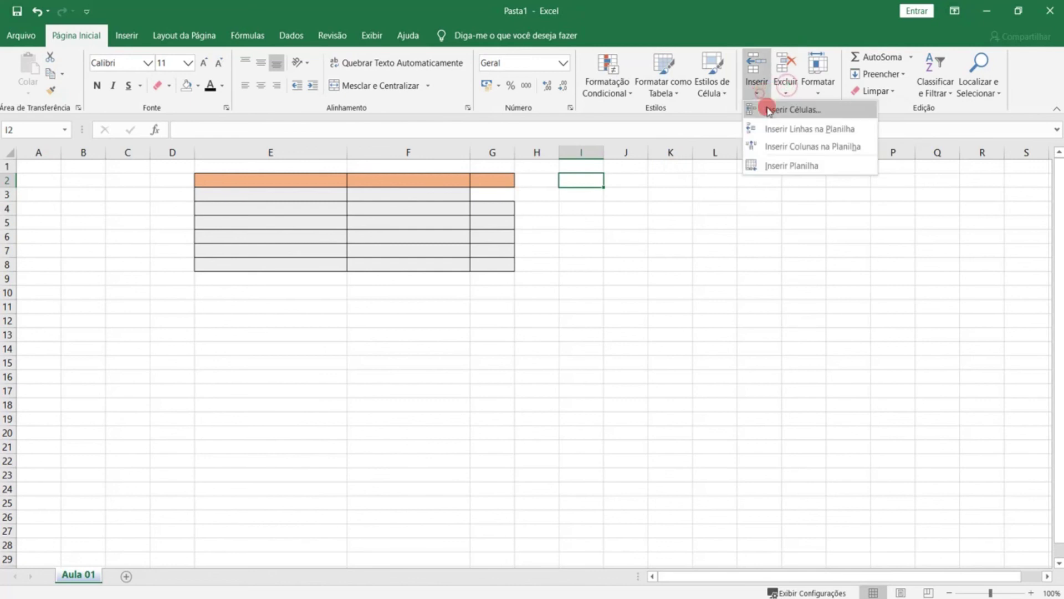
left_click(786, 129)
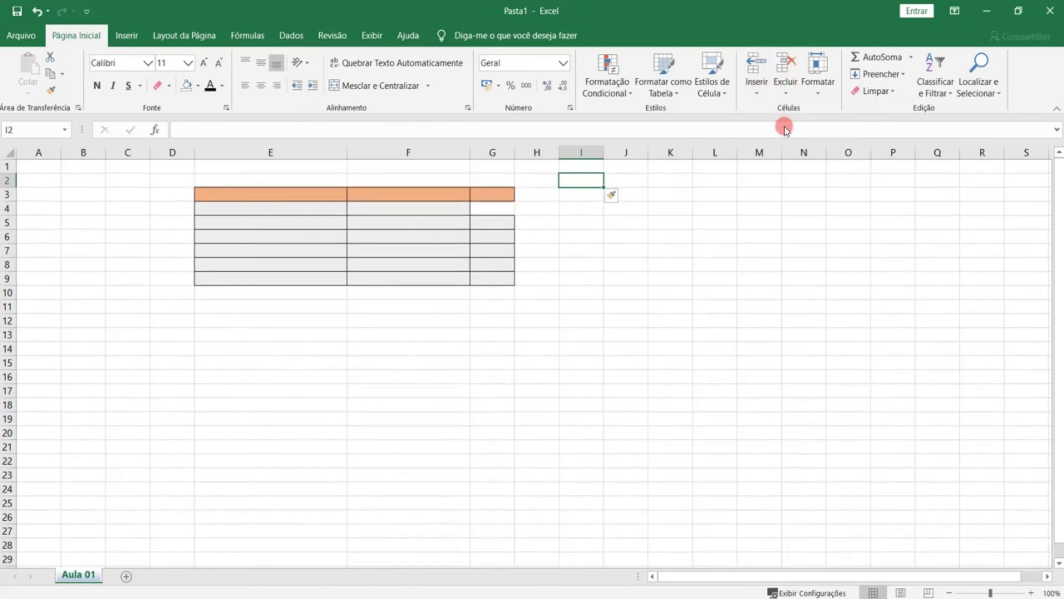
right_click(607, 232)
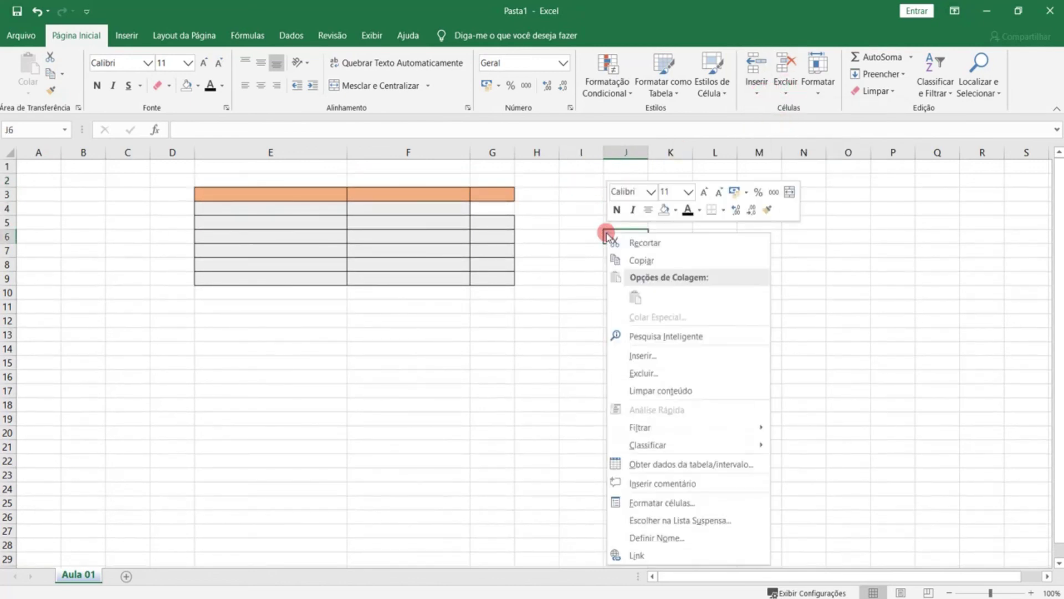
left_click(669, 353)
double_click(660, 354)
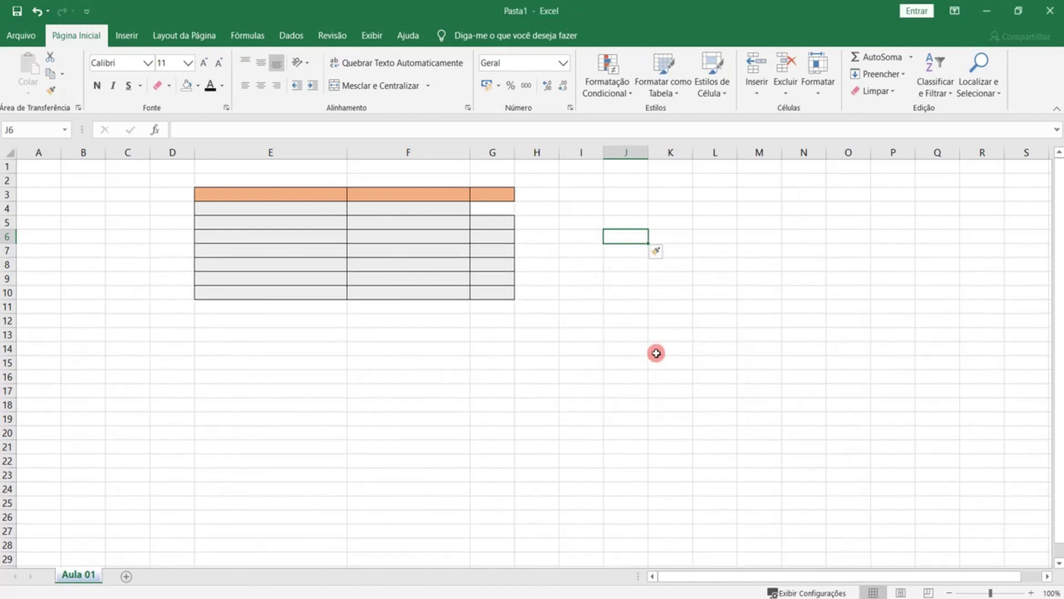
Step: Delete the sheet row and the sheet column of cell J6
left_click(786, 89)
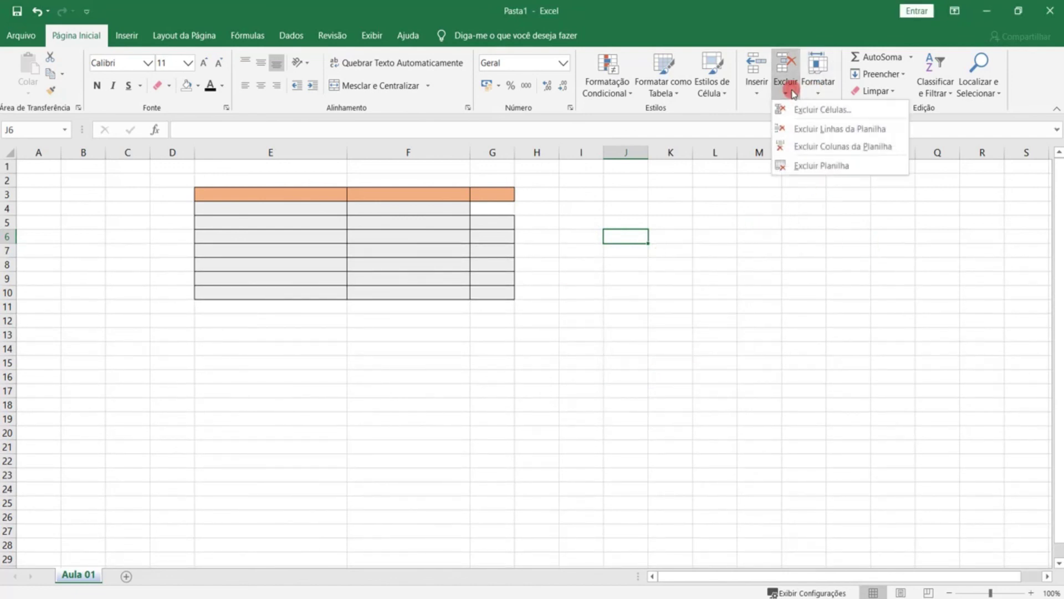
left_click(829, 129)
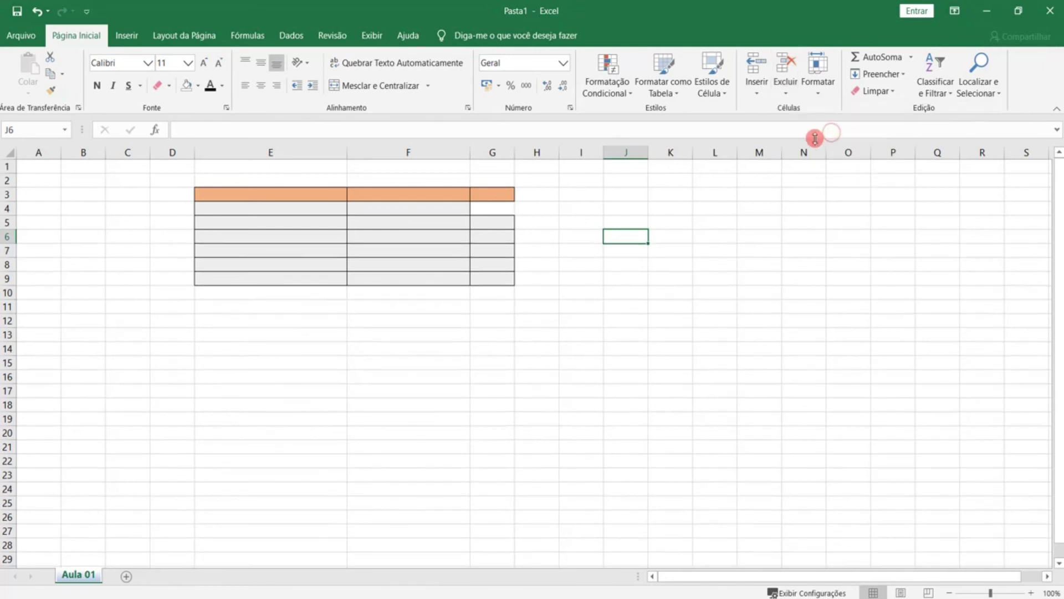
left_click(786, 86)
left_click(826, 146)
Step: View the Altura da Linha setting for row 6 and cancel it, and make row 5 slightly taller
left_click(823, 90)
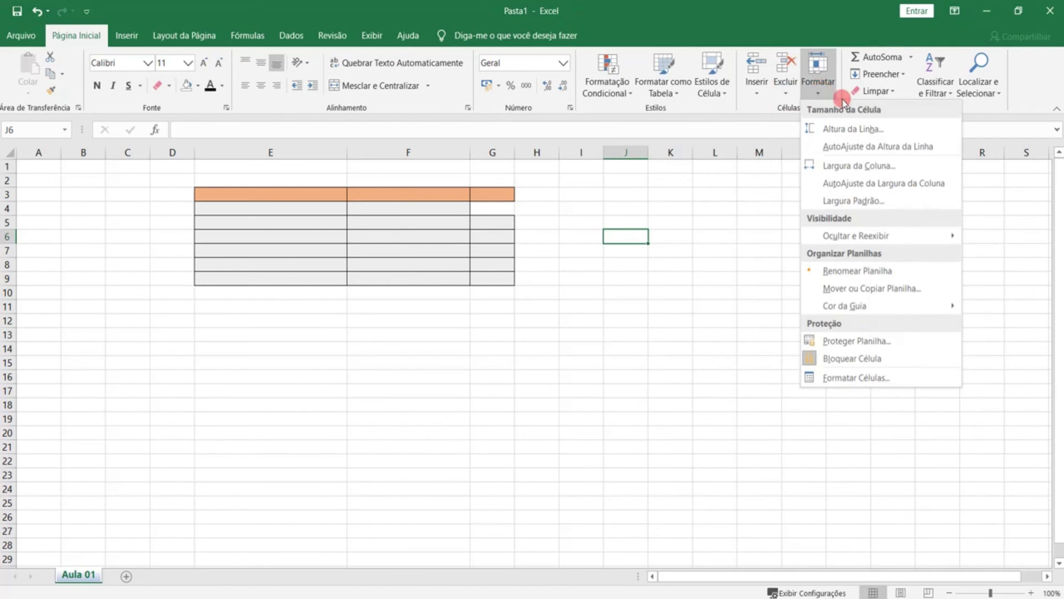
left_click(896, 129)
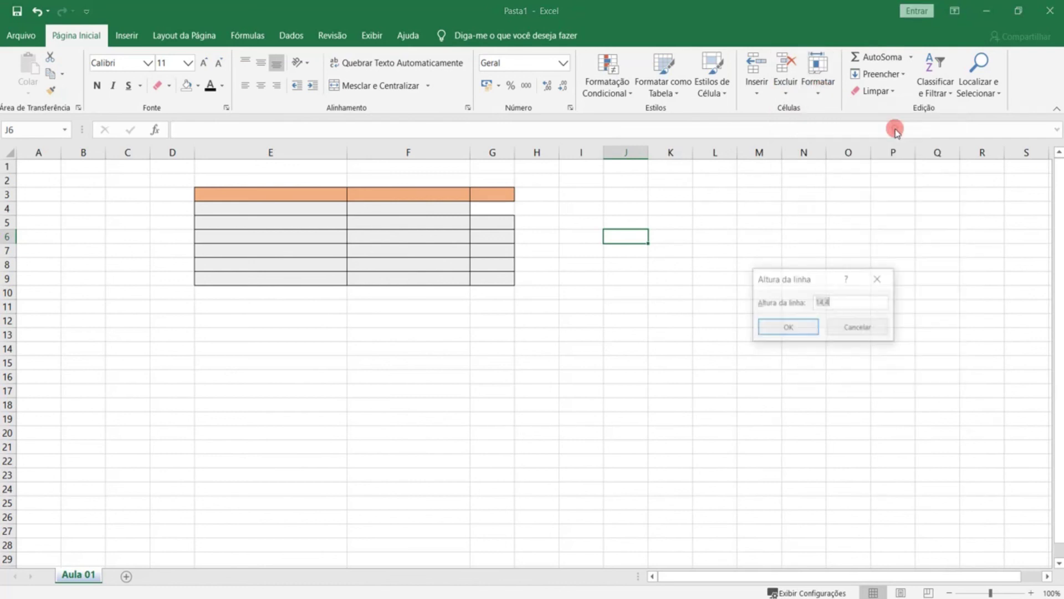
left_click(860, 326)
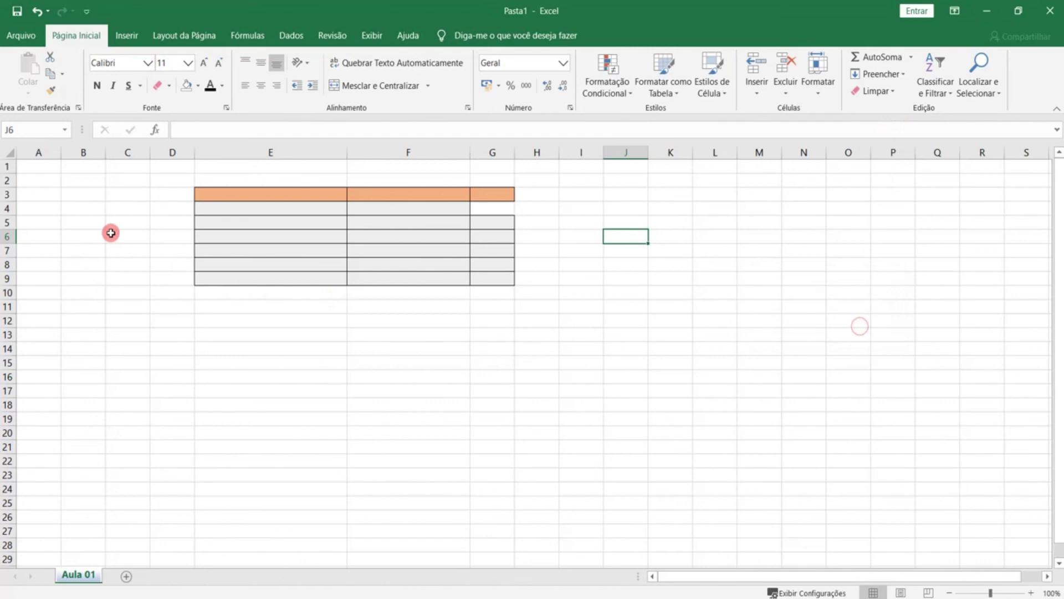
left_click_drag(12, 228, 12, 234)
left_click(22, 226)
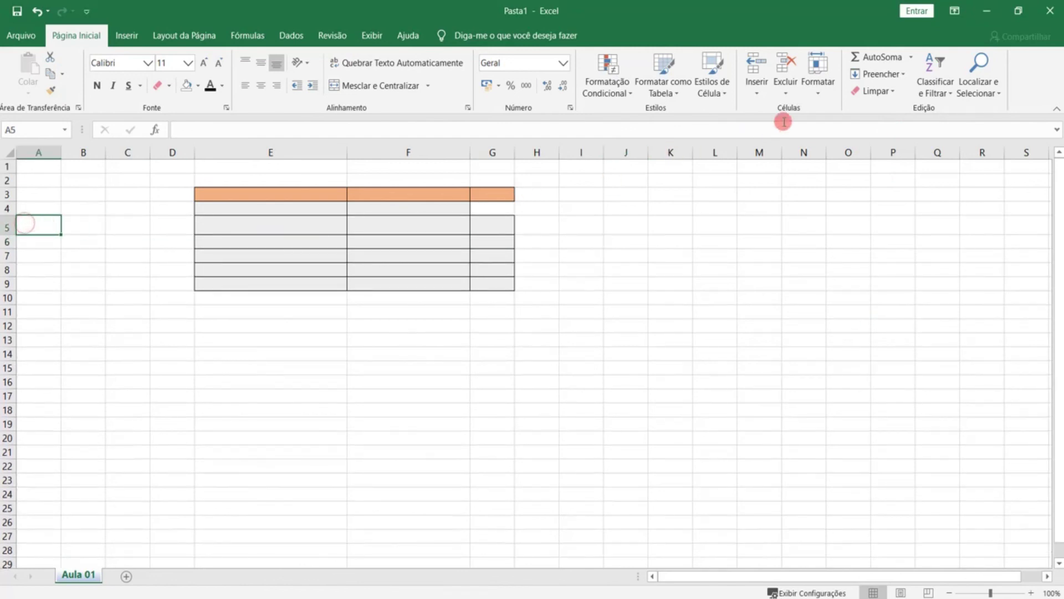
Step: Increase the height of row 5, and set it to 35
left_click(820, 95)
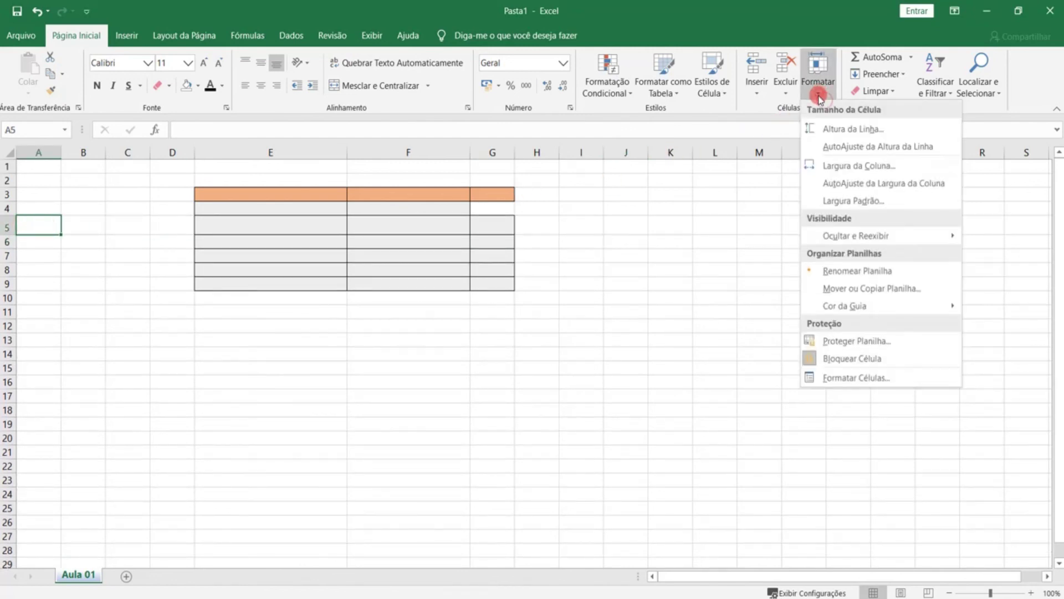
left_click(895, 133)
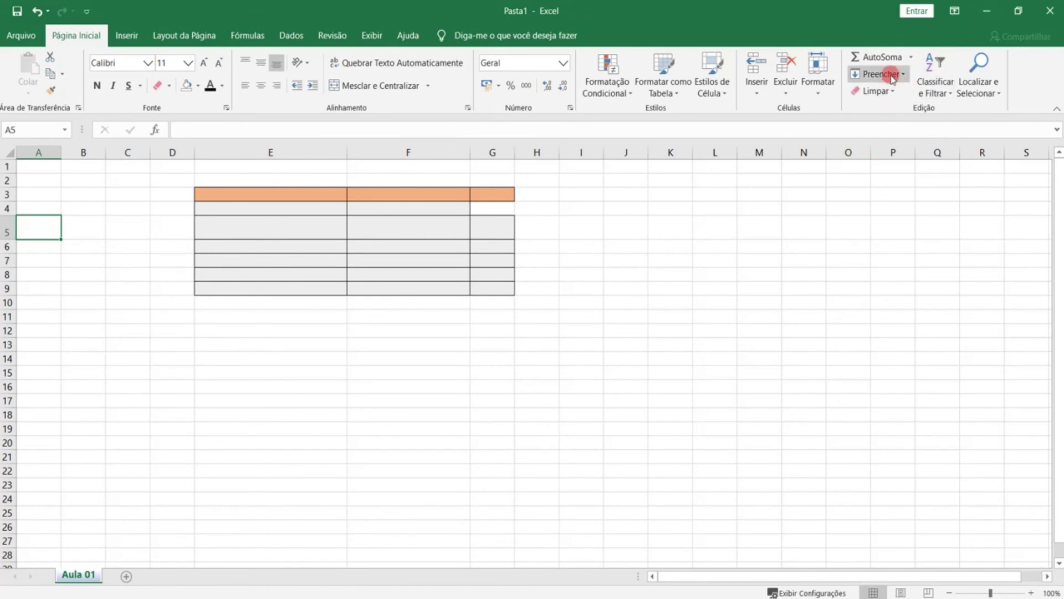
left_click(818, 78)
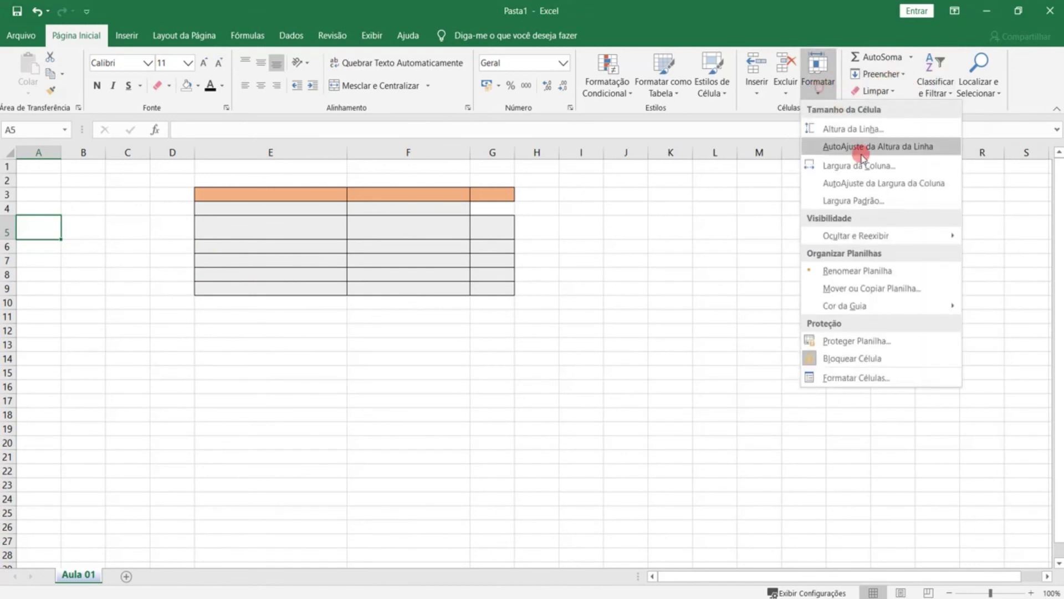
left_click(867, 129)
type("35")
key("Return")
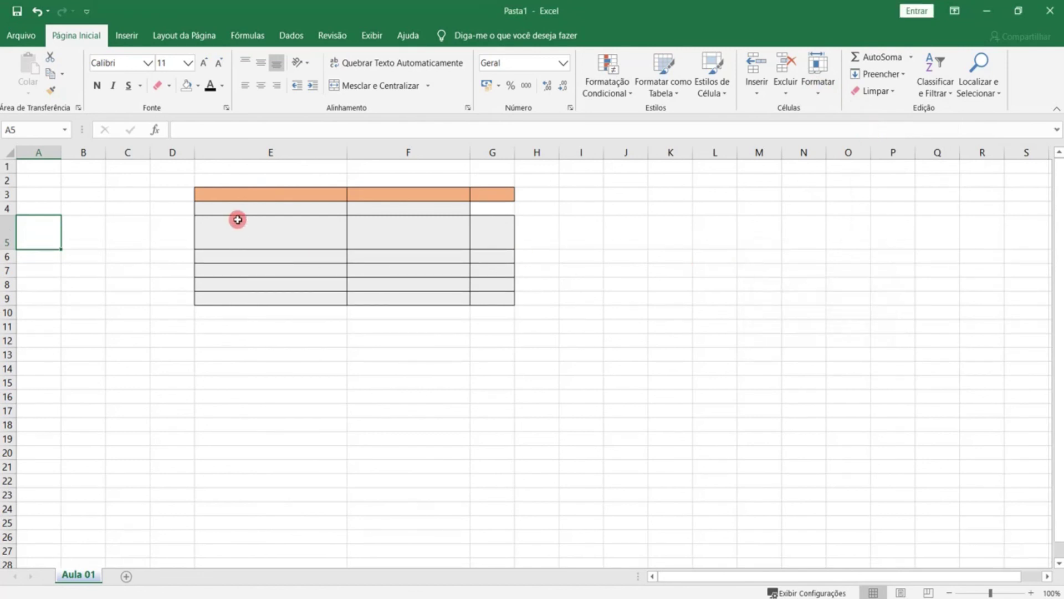
Step: AutoFit the height of row 5, and apply the same row AutoFit to rows 3 to 16
left_click(819, 83)
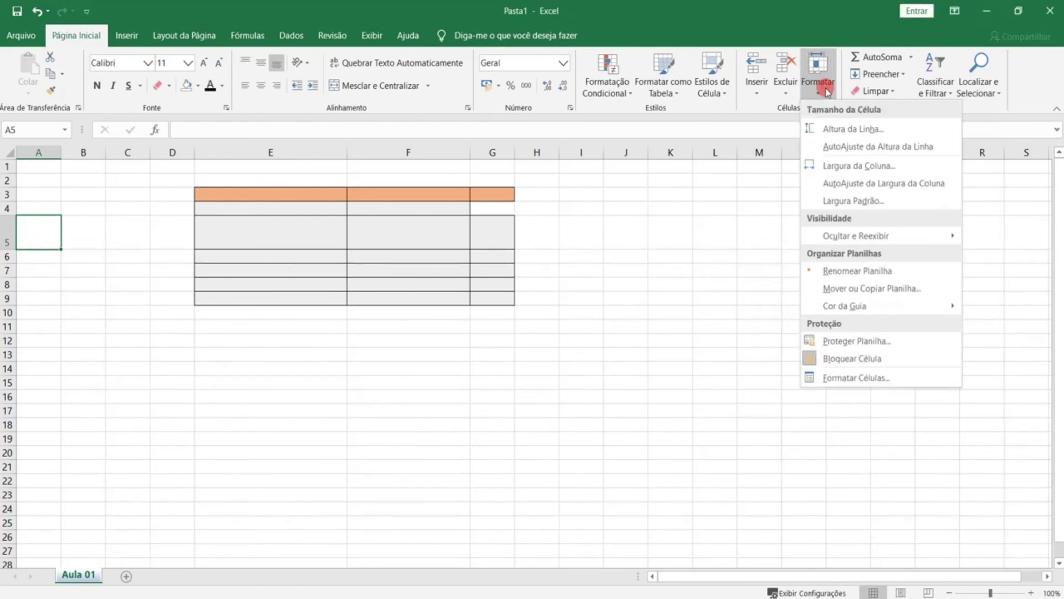
left_click(886, 147)
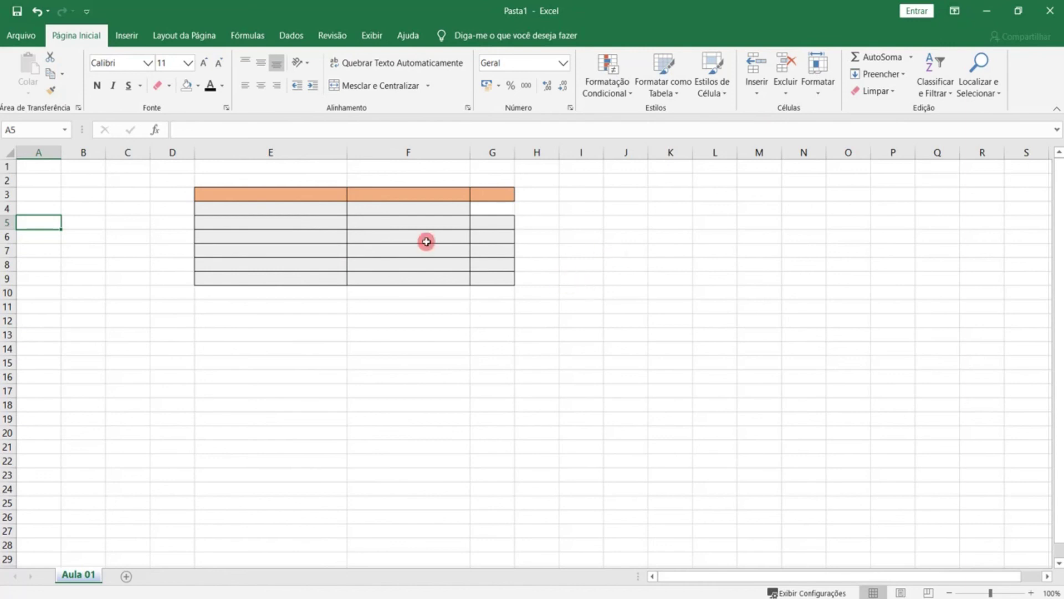
left_click_drag(2, 199, 12, 378)
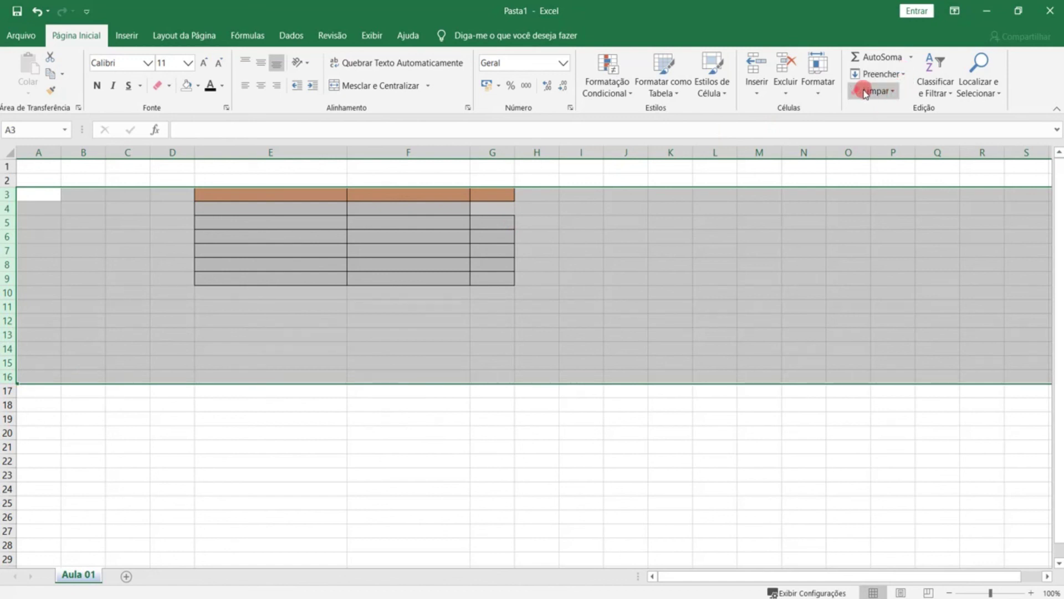
left_click(818, 83)
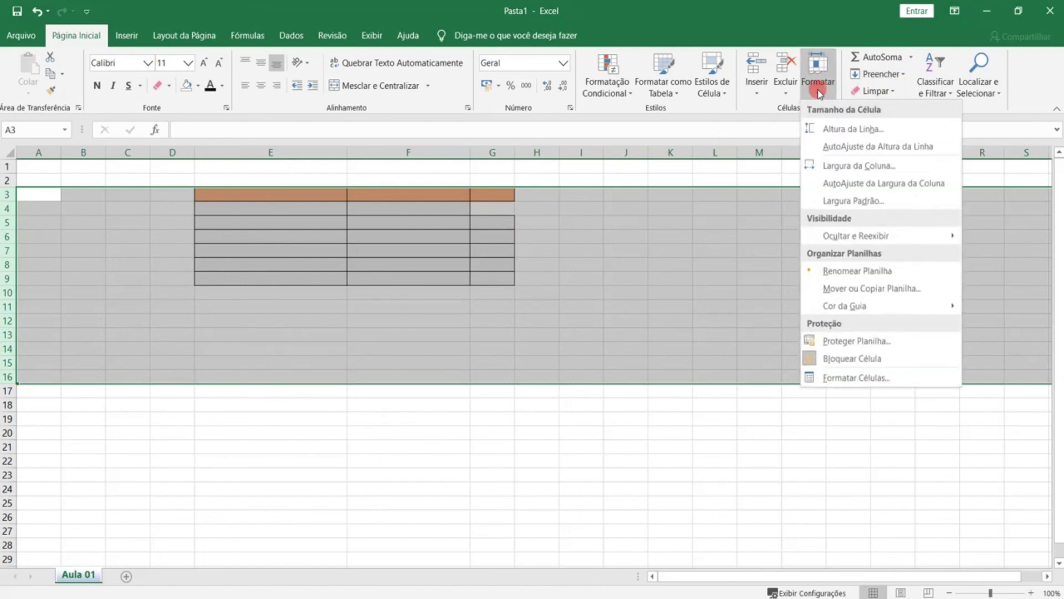
left_click(868, 149)
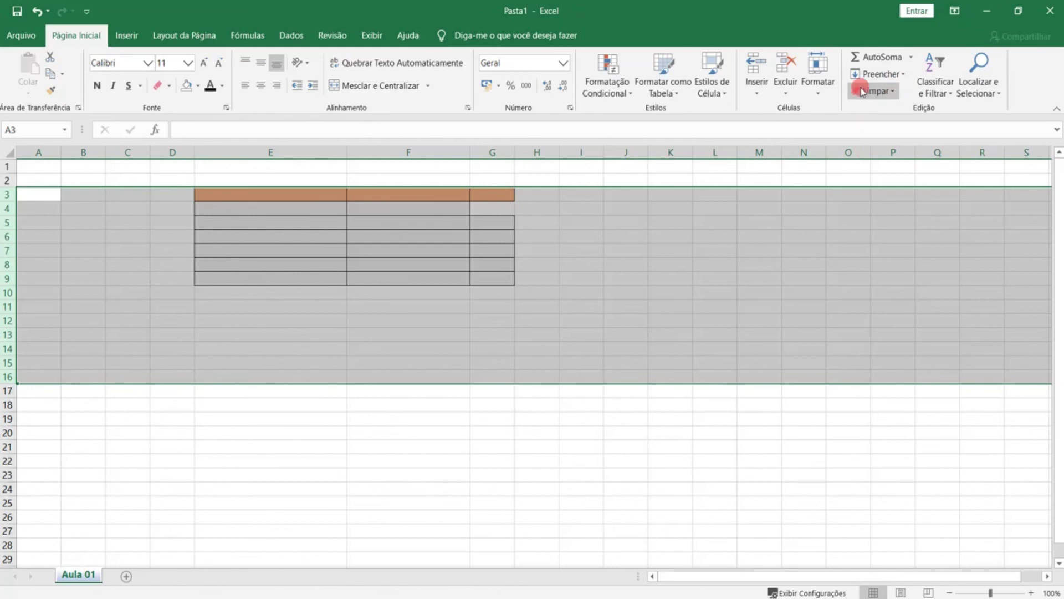
left_click(818, 83)
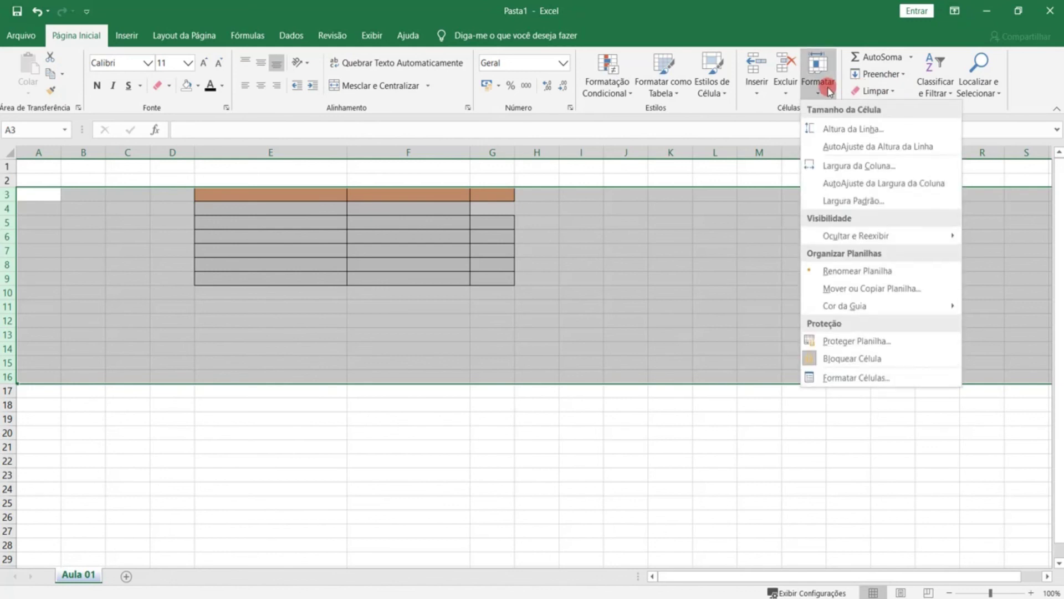
left_click(872, 177)
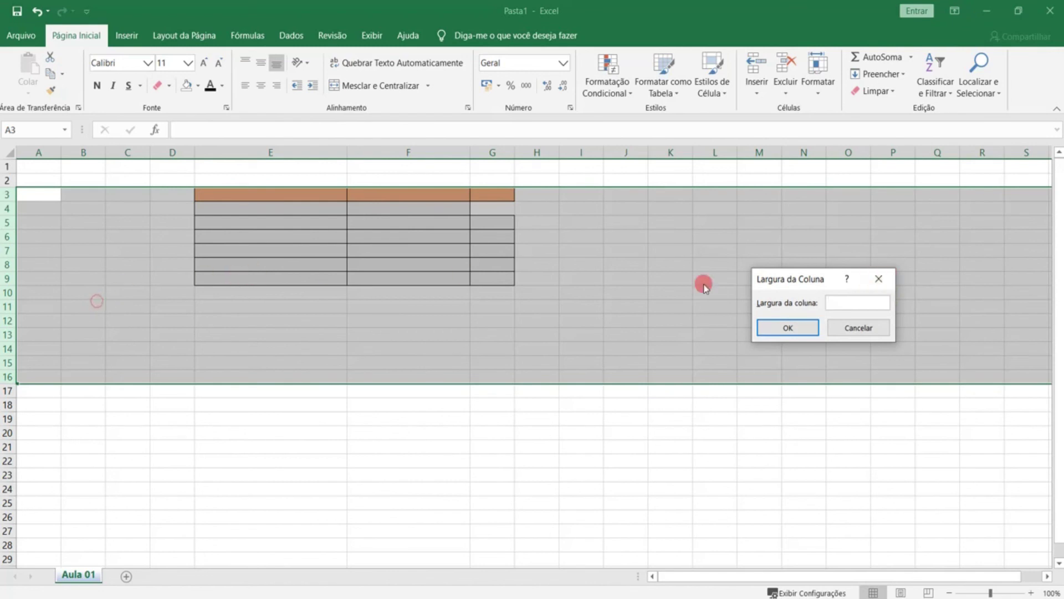
key("Escape")
Step: Set the width of columns E and F to 26 from cells E2:F2
left_click(275, 176)
left_click(465, 179)
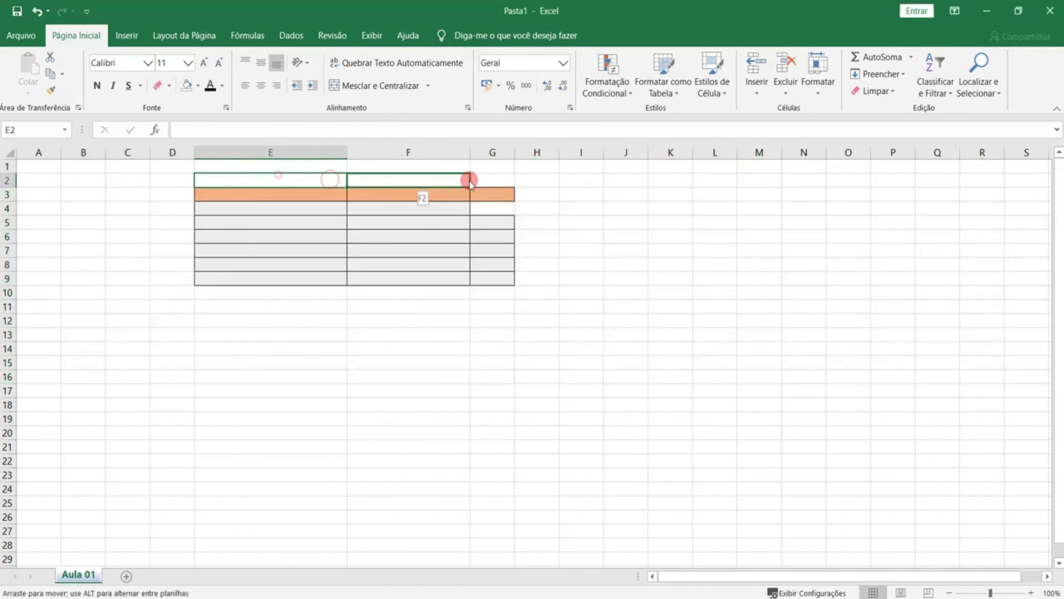
left_click(818, 83)
left_click(340, 173)
left_click(298, 183)
left_click_drag(346, 183, 388, 181)
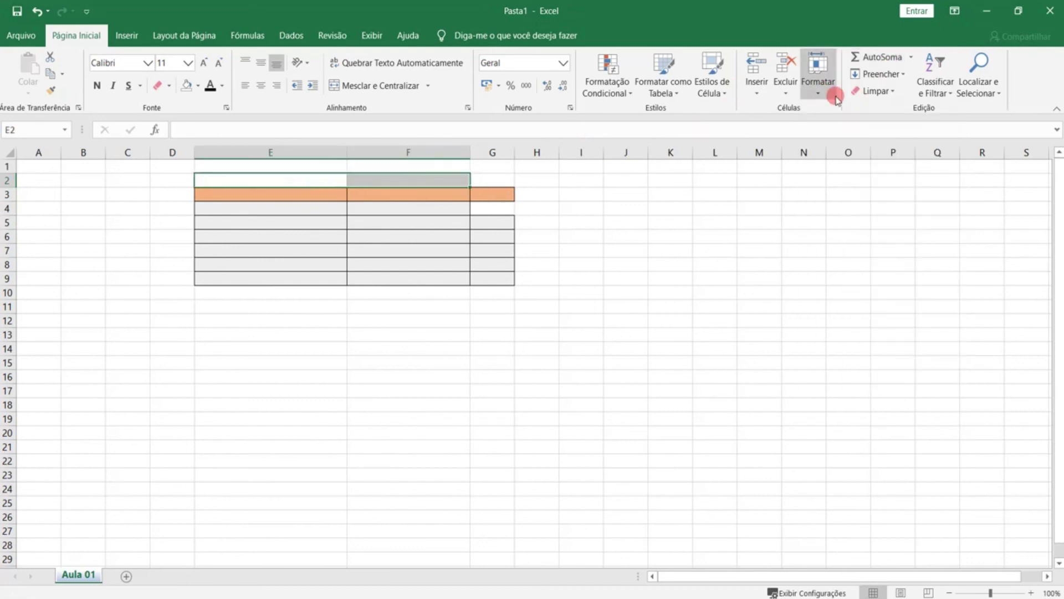
left_click(824, 92)
left_click(872, 166)
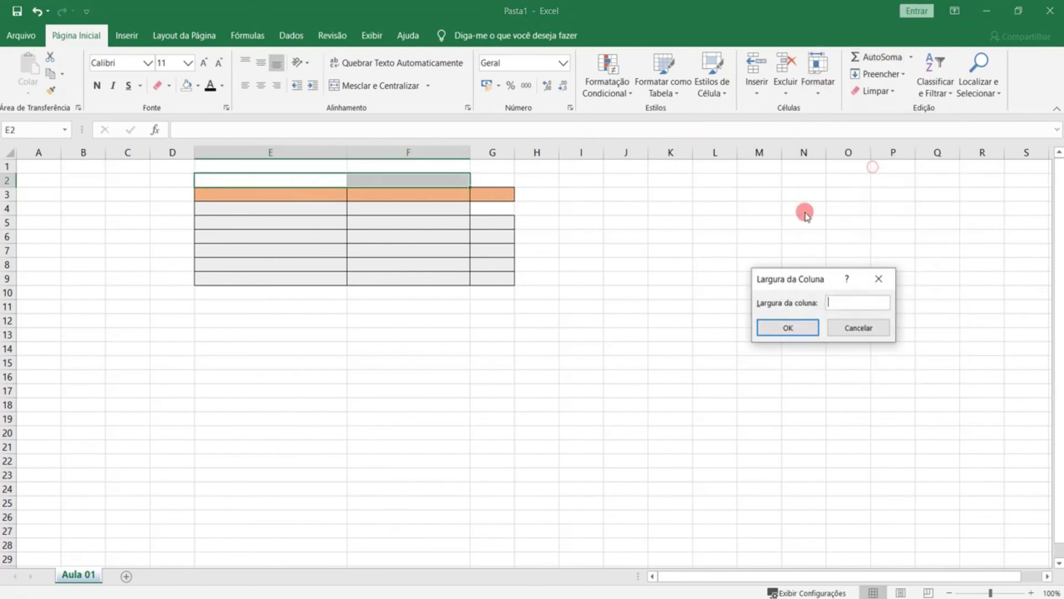
type("26")
key("Return")
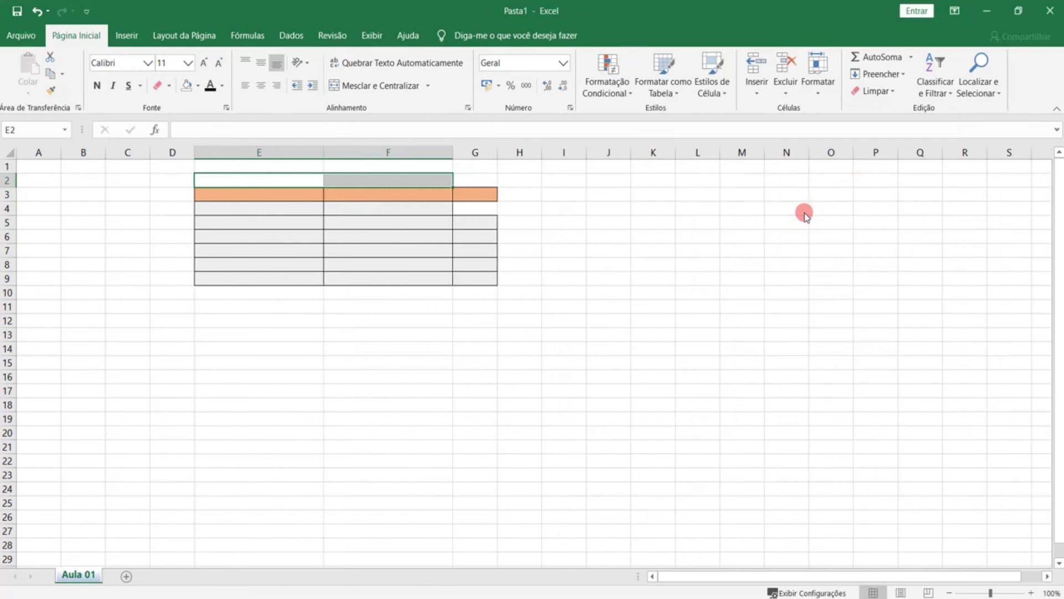
Step: Apply column width AutoFit to columns E and F
left_click(818, 92)
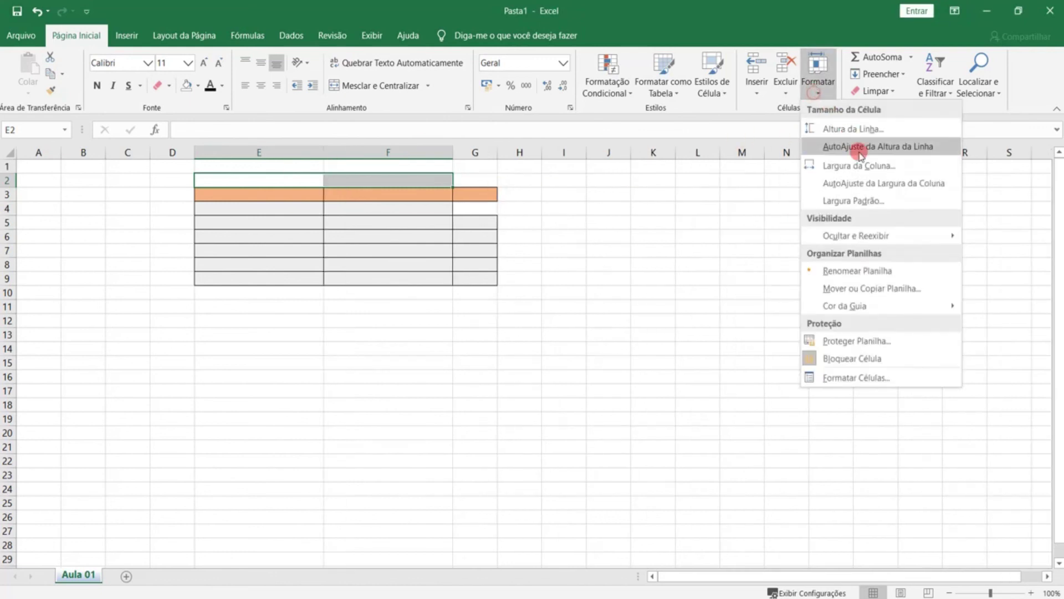
left_click(884, 182)
left_click(814, 96)
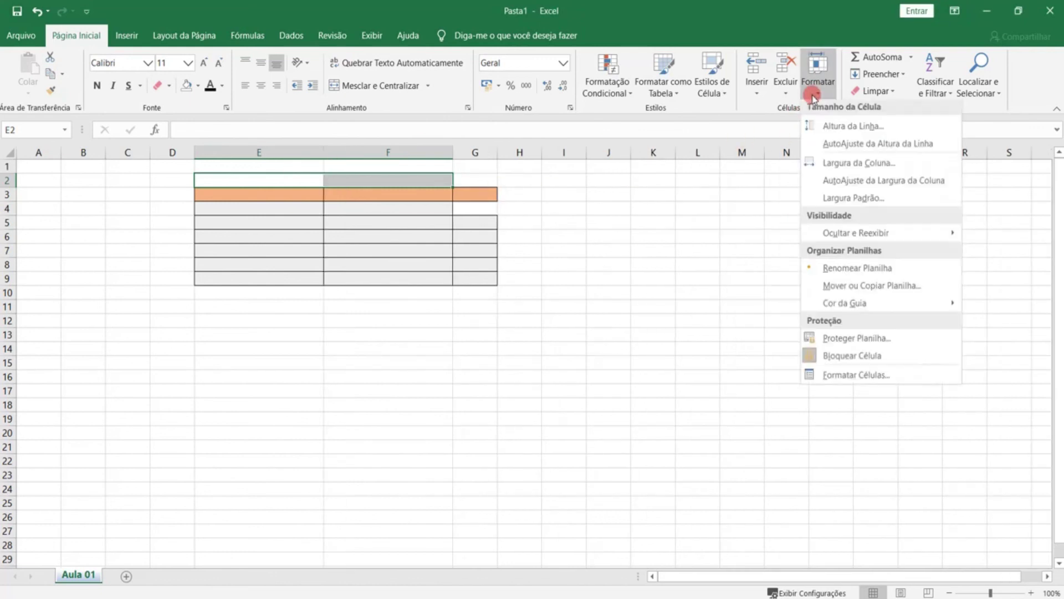
left_click(869, 181)
Step: Set the sheet's default column width to 20, and undo that change
left_click(826, 97)
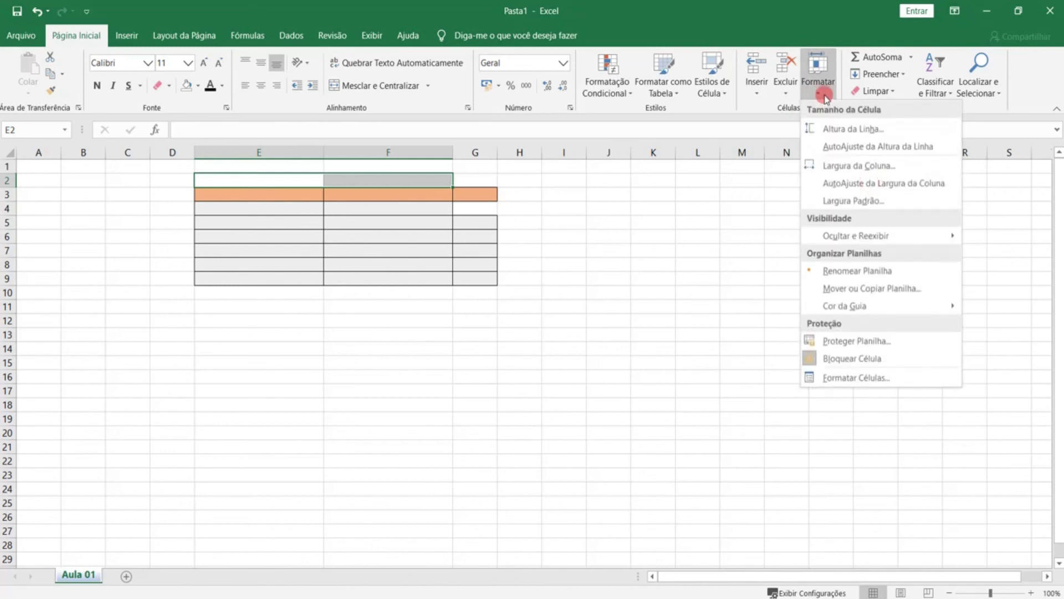
left_click(886, 200)
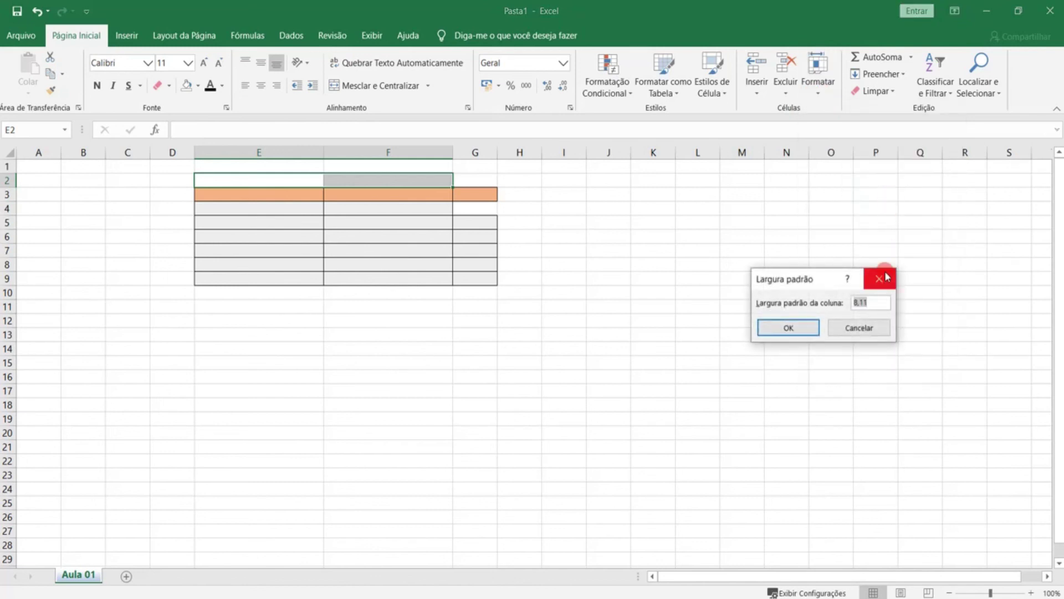
type("20")
key("Return")
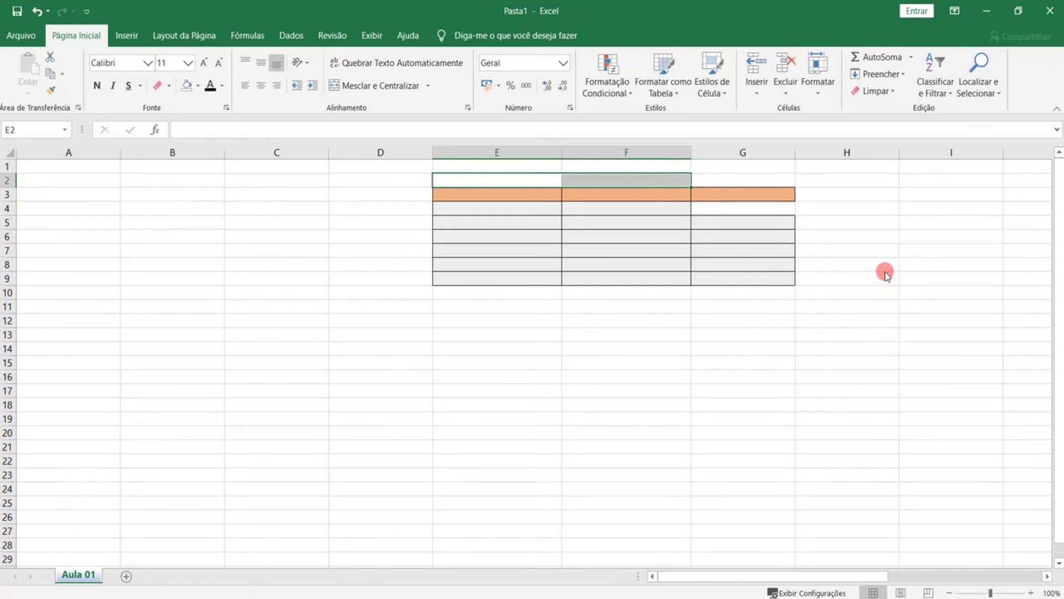
left_click(38, 11)
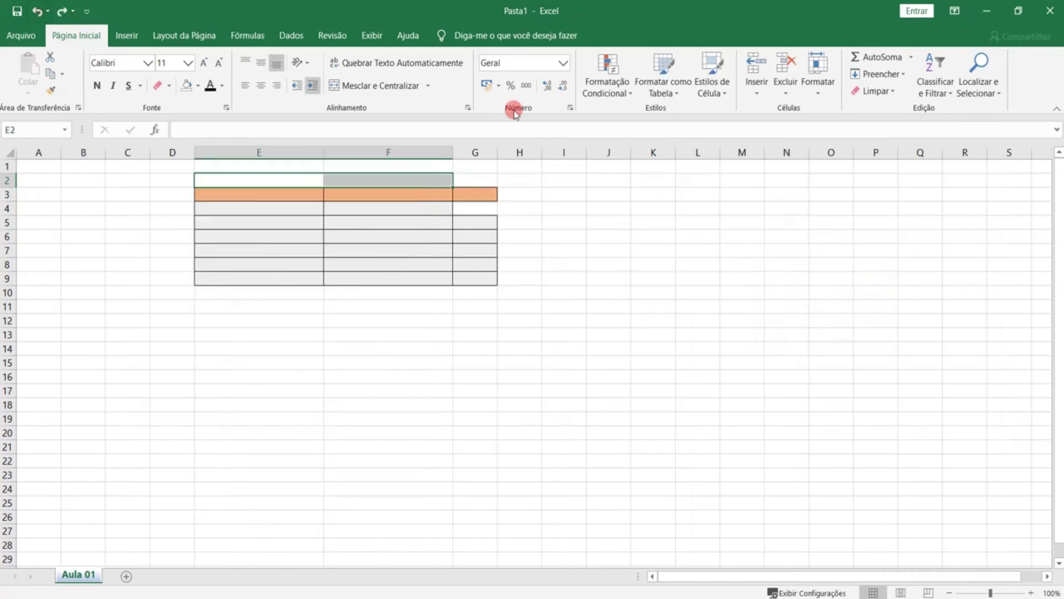
Step: Examine the cell format options for hiding rows and columns, sheet tab colour and sheet protection
left_click(820, 88)
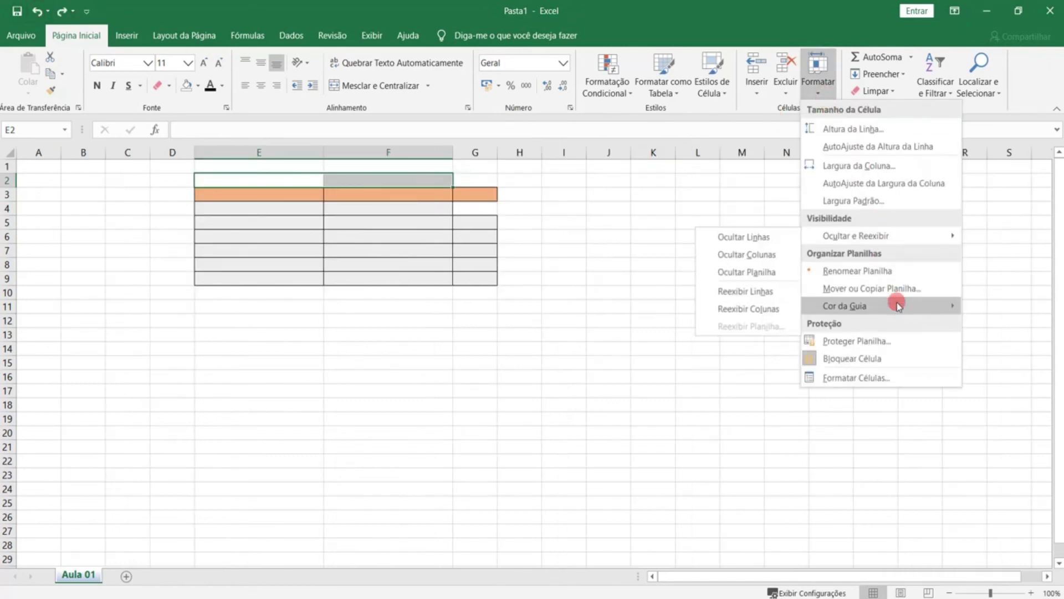
mouse_move(898, 302)
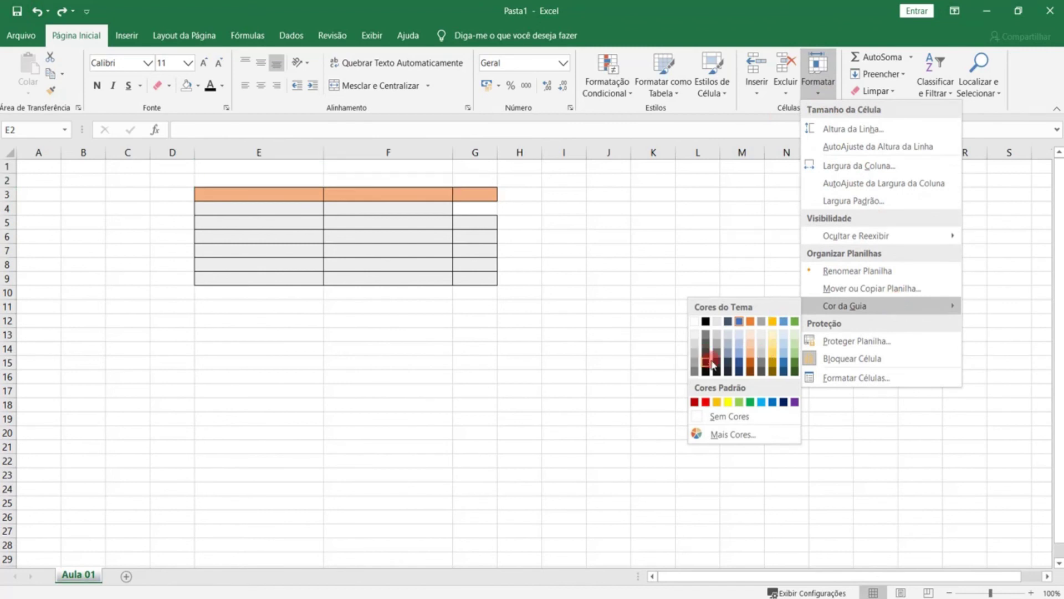
left_click(711, 363)
left_click(662, 305)
left_click(424, 203)
left_click(409, 153)
left_click(687, 194)
left_click(819, 86)
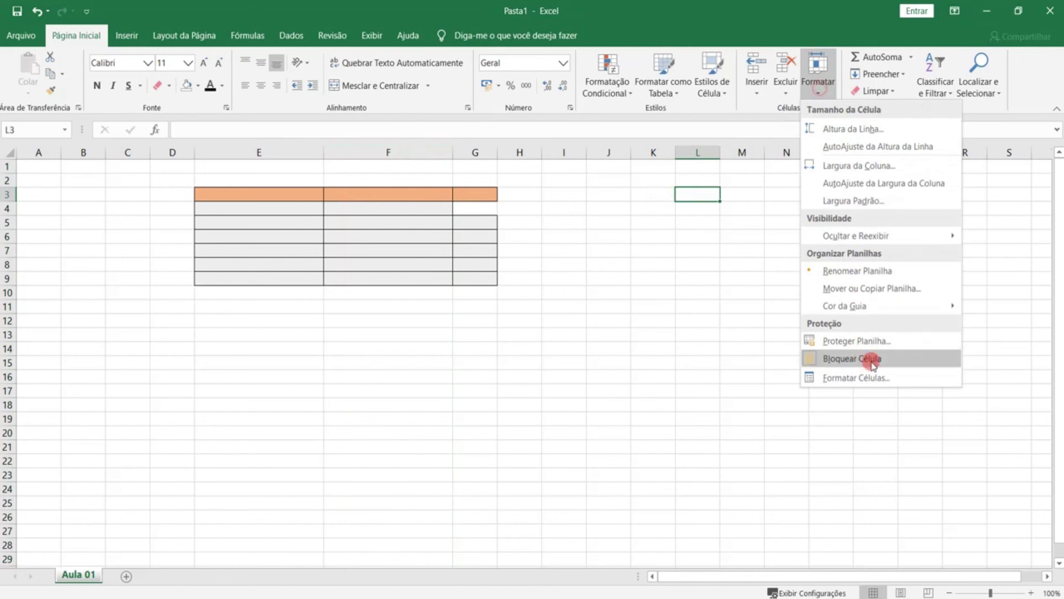
left_click(542, 200)
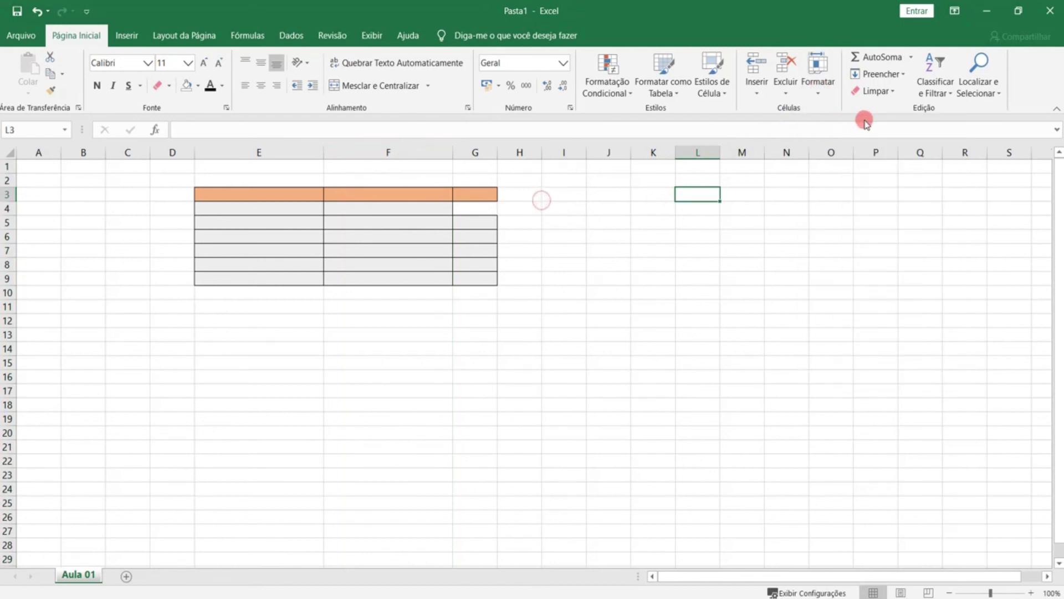
Step: View the sort and filter options, select cell F3, and open and close the Localizar dialog
left_click(951, 93)
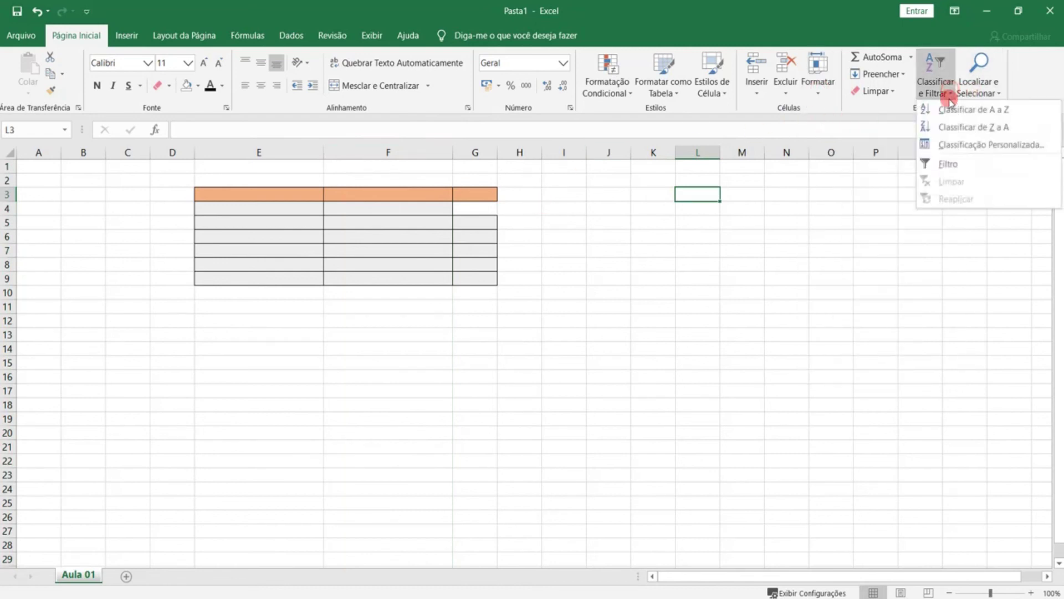
left_click(368, 195)
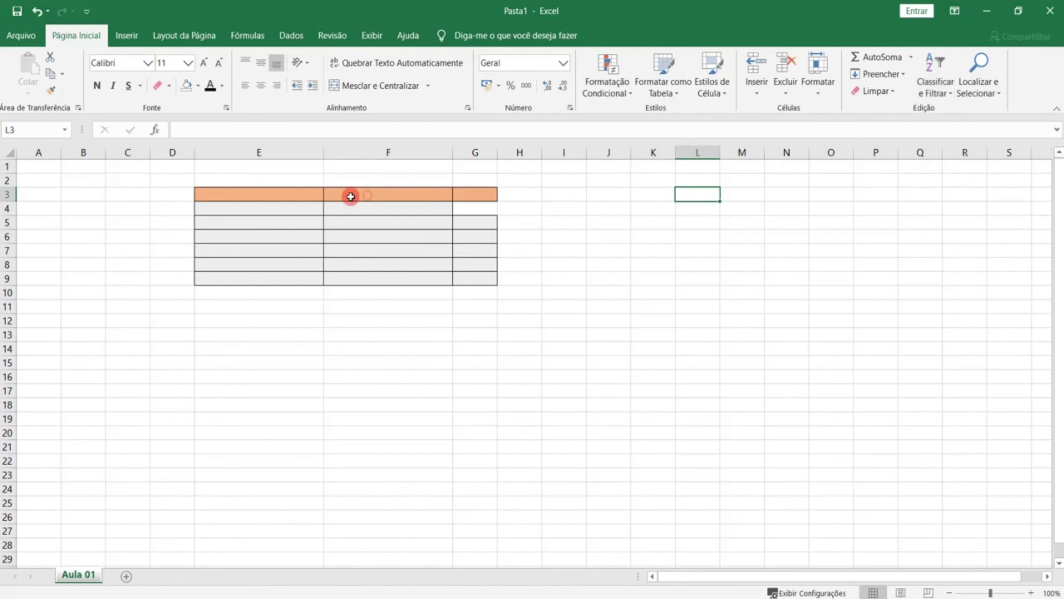
left_click(351, 197)
right_click(351, 196)
left_click(349, 195)
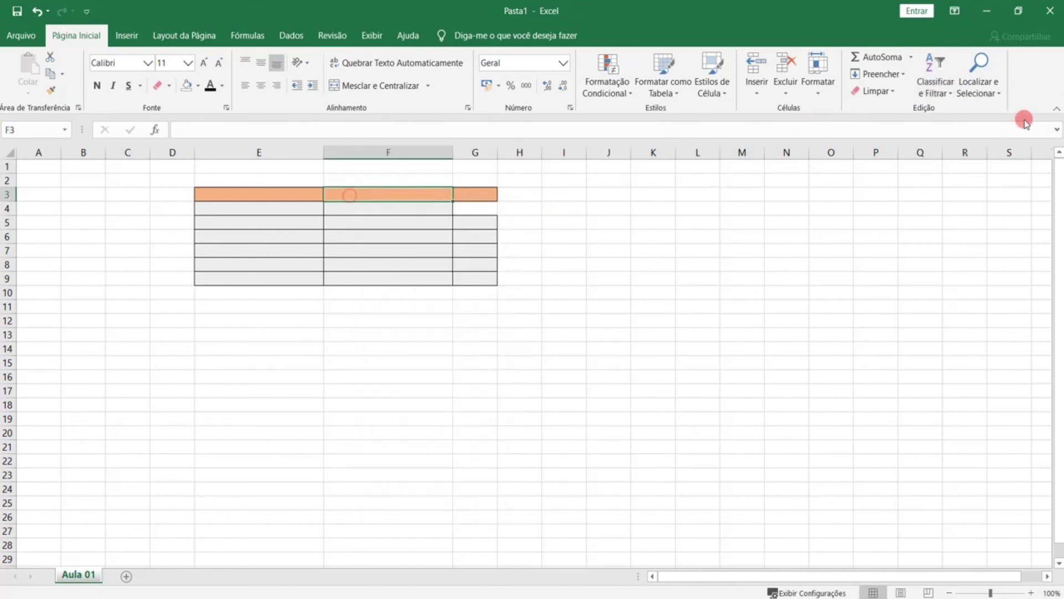
left_click(992, 90)
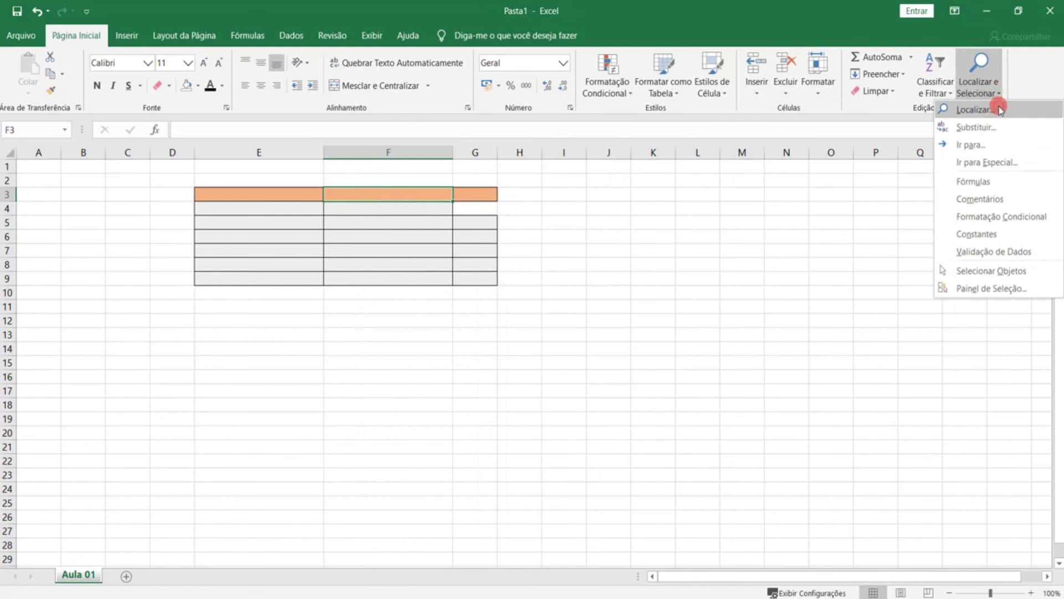
left_click(1001, 109)
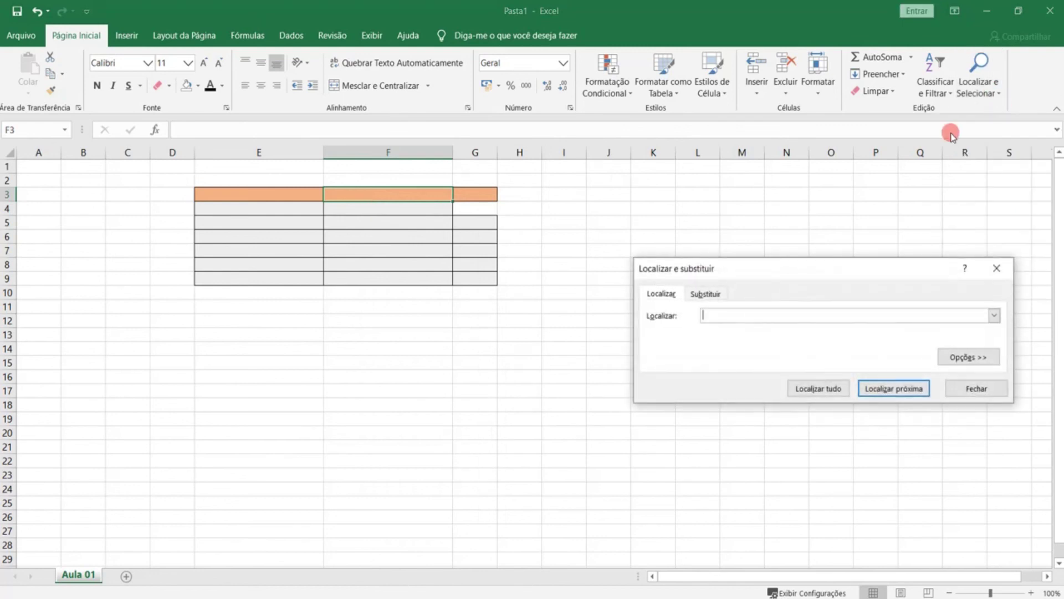
left_click(1001, 271)
Step: Enter "teste" in cell E6 and 123 in cell F7
left_click(267, 236)
type("teste")
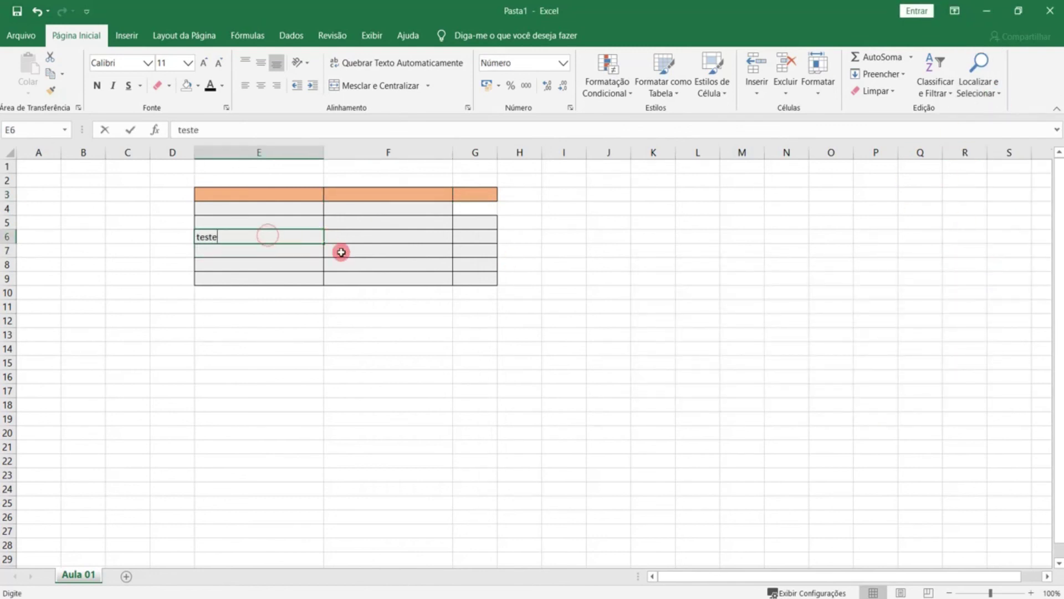
left_click(341, 252)
type("123")
left_click(504, 256)
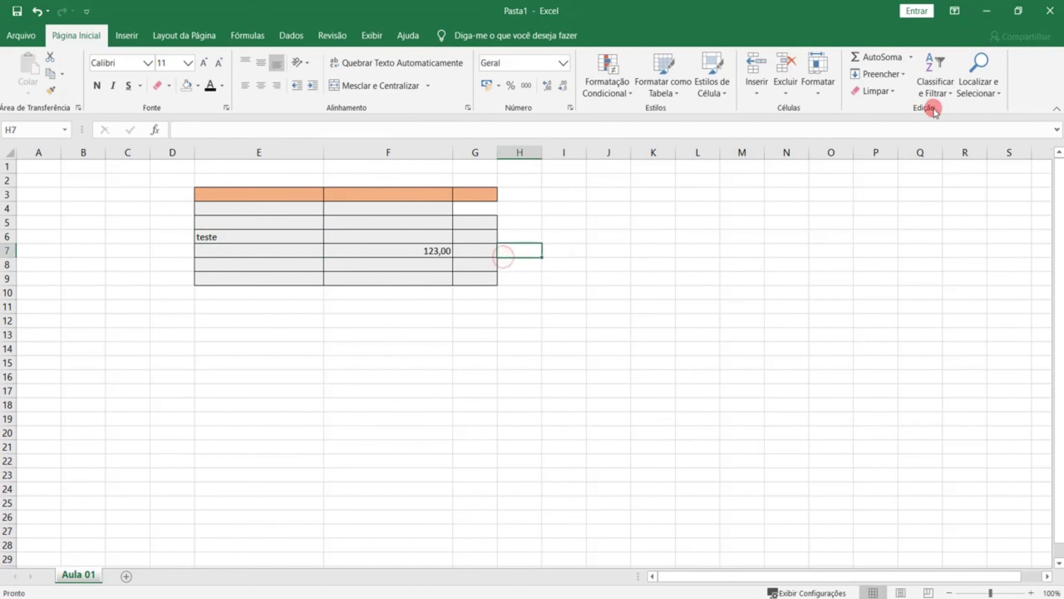
Step: Find the next cell containing "teste" with Localizar
left_click(979, 88)
left_click(980, 118)
type("teste")
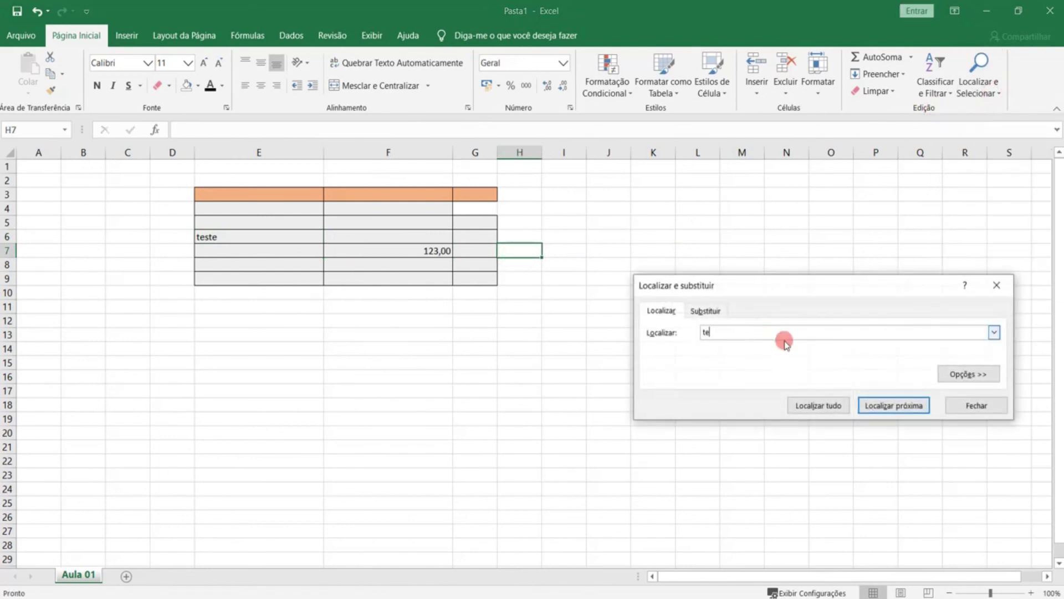
left_click(877, 406)
left_click(263, 242)
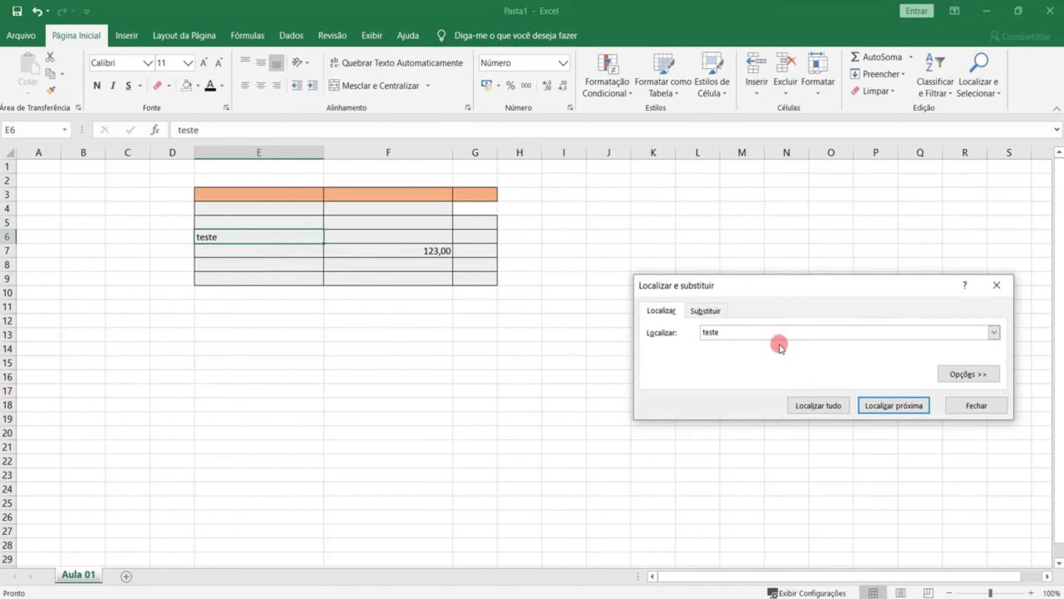
Step: Replace all occurrences of "teste" with 123456 and close the Localizar e substituir dialog
left_click(706, 311)
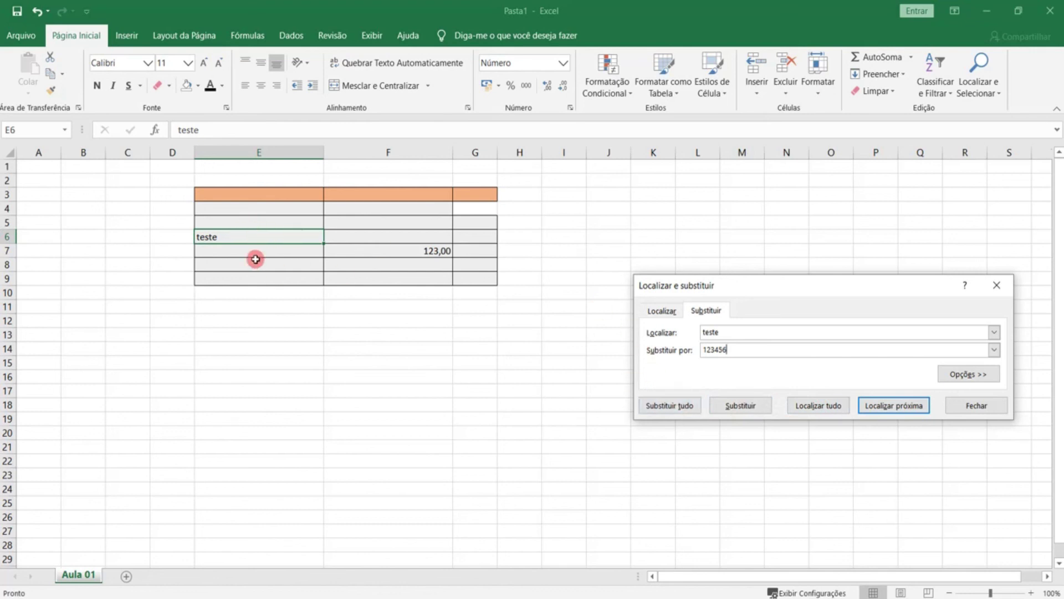
left_click(660, 405)
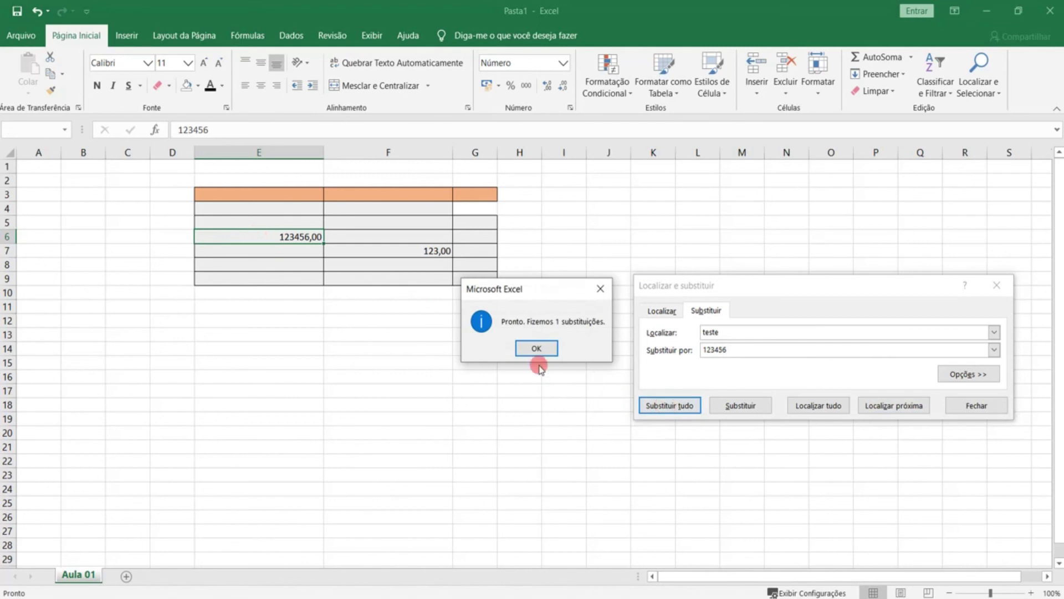
left_click(534, 348)
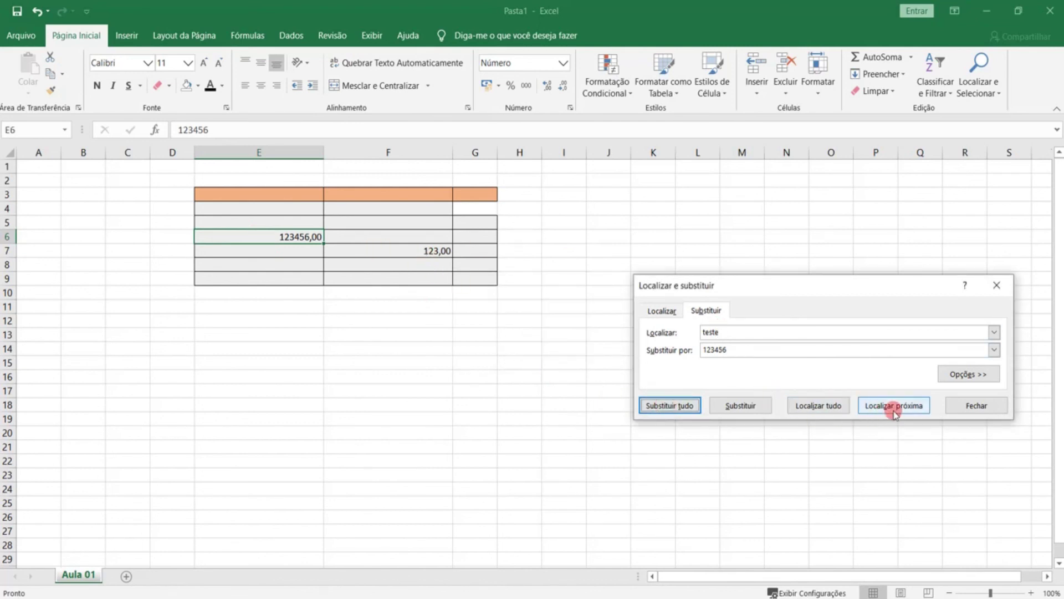
left_click(996, 285)
Step: View the find and select options, close the list and select cells K10:K11
left_click(989, 88)
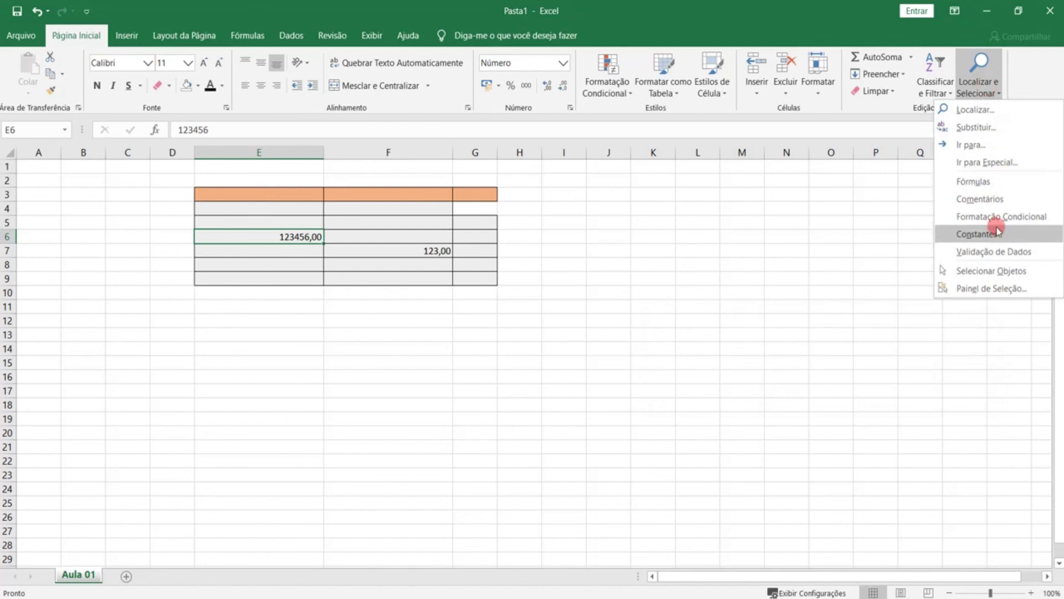
left_click(481, 265)
left_click_drag(183, 210, 244, 306)
left_click_drag(91, 225, 114, 306)
left_click_drag(673, 293, 672, 303)
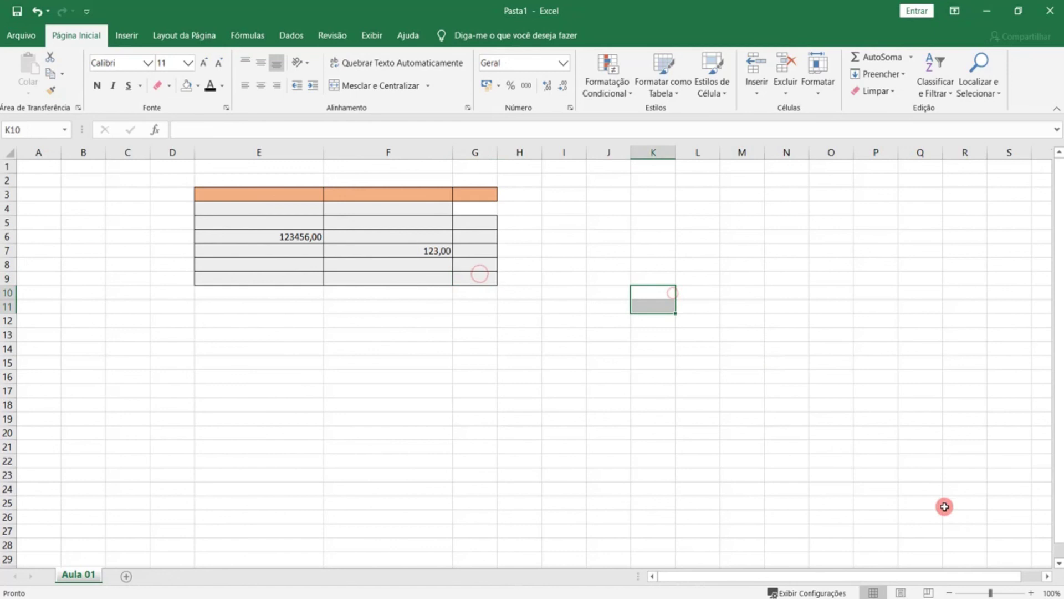
Step: View the sheet in page layout and page break preview, and return to the normal view
left_click(904, 592)
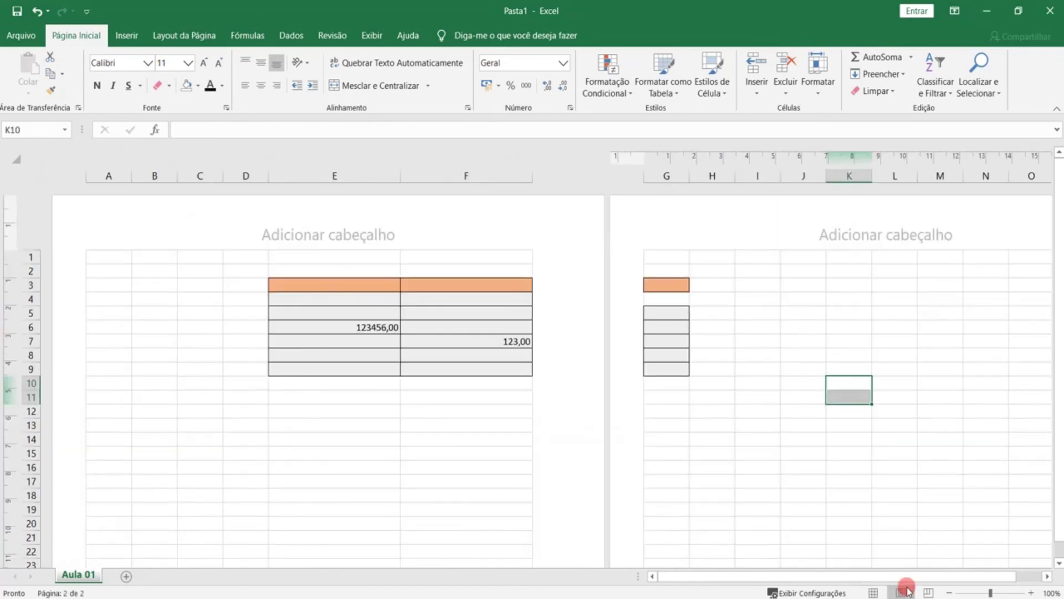
left_click(927, 593)
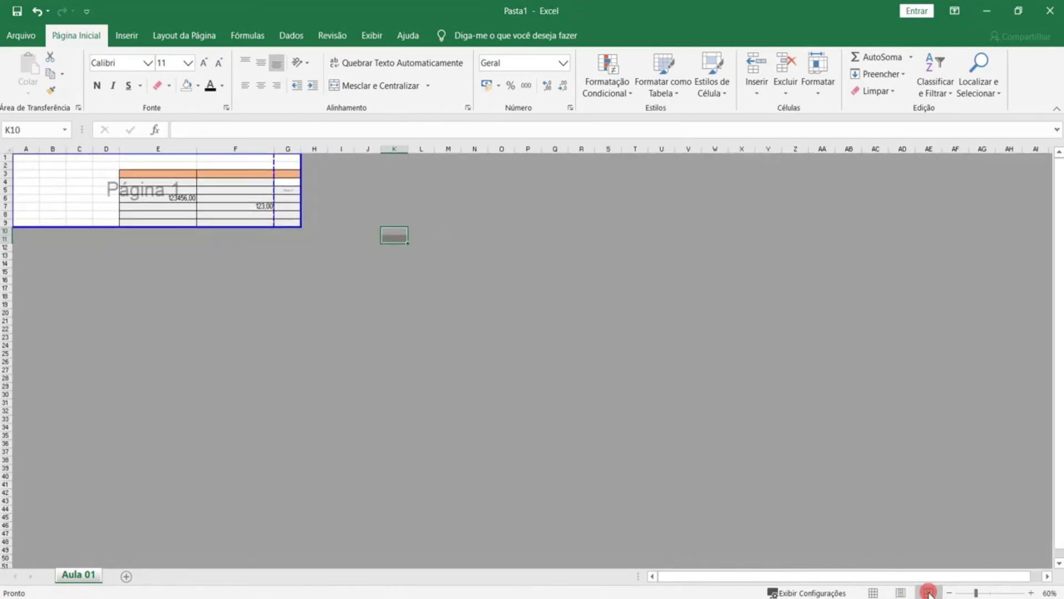
left_click(873, 593)
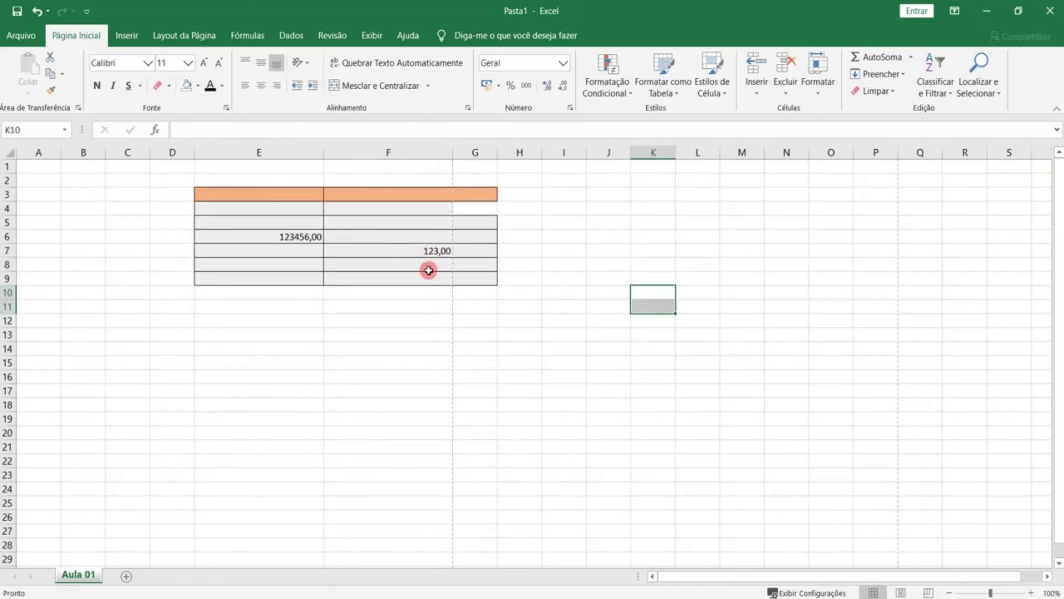
Step: Clear the contents of the range D1:I15 around the table
left_click(159, 237)
left_click_drag(179, 172, 554, 356)
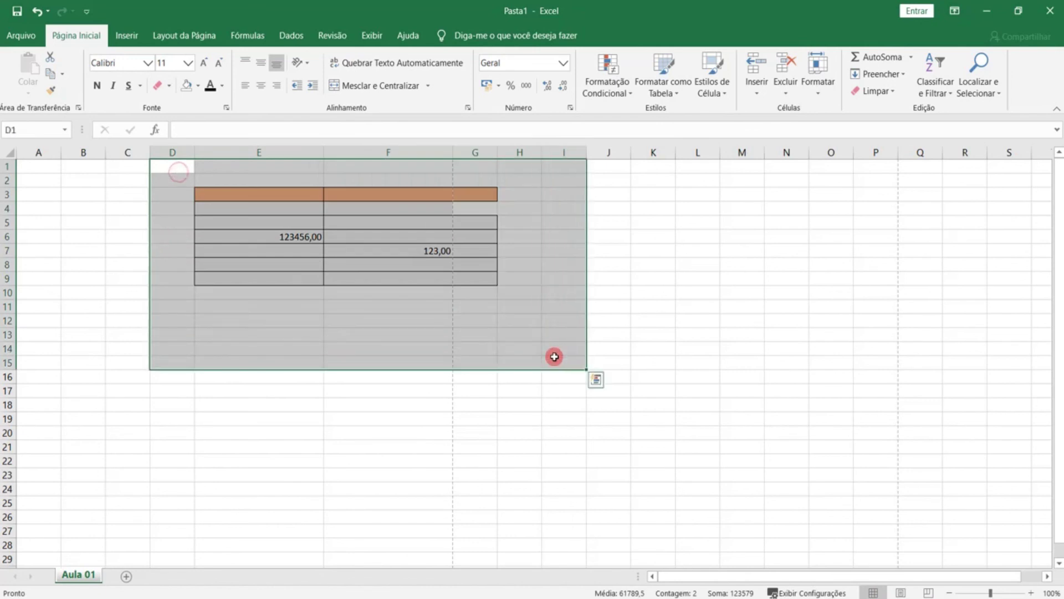
key("Delete")
left_click_drag(421, 278, 323, 280)
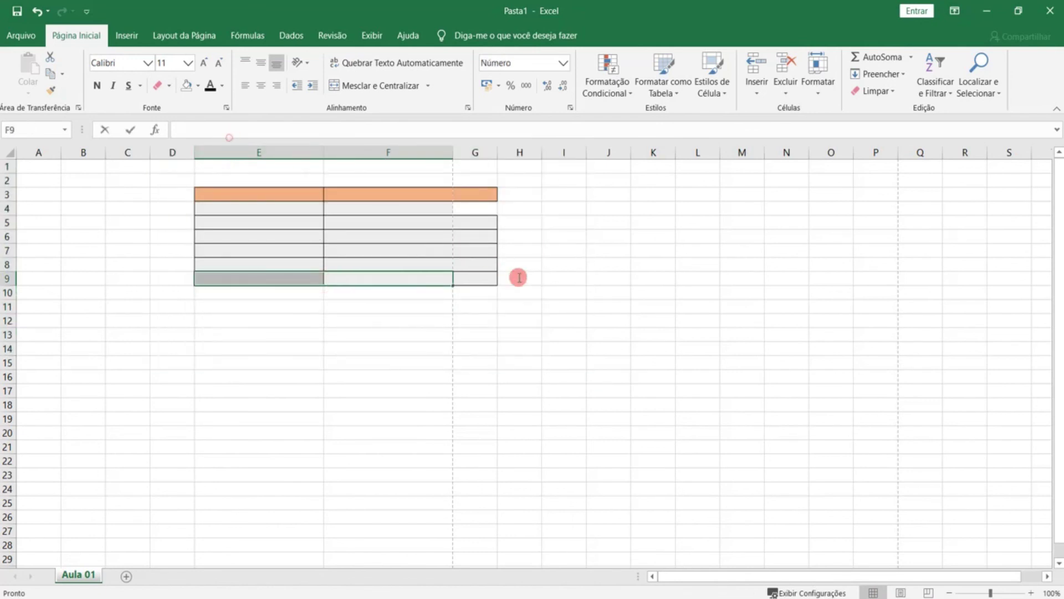
left_click(558, 281)
left_click(342, 281)
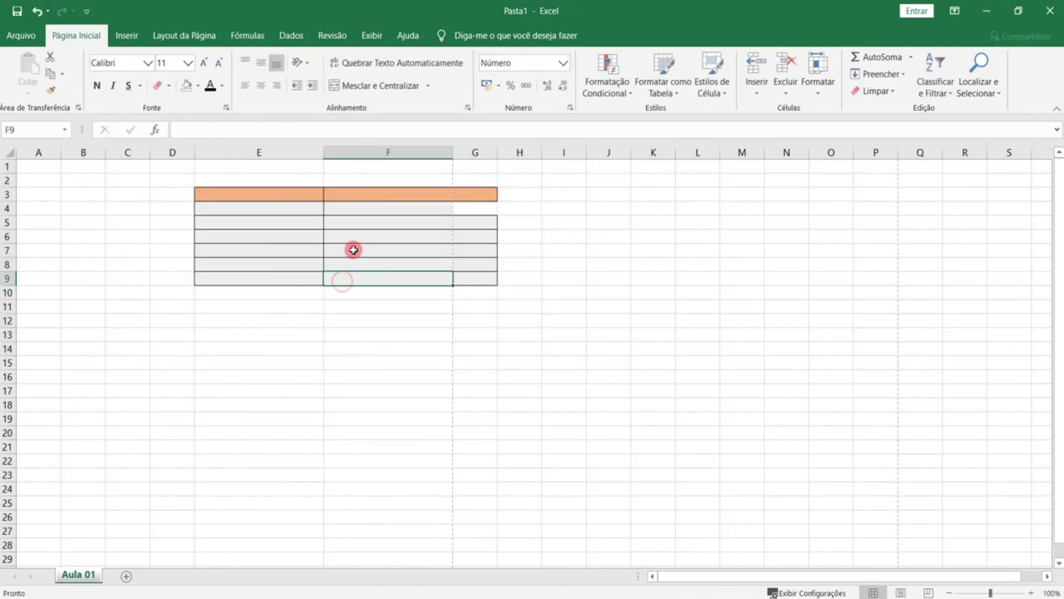
left_click(200, 233)
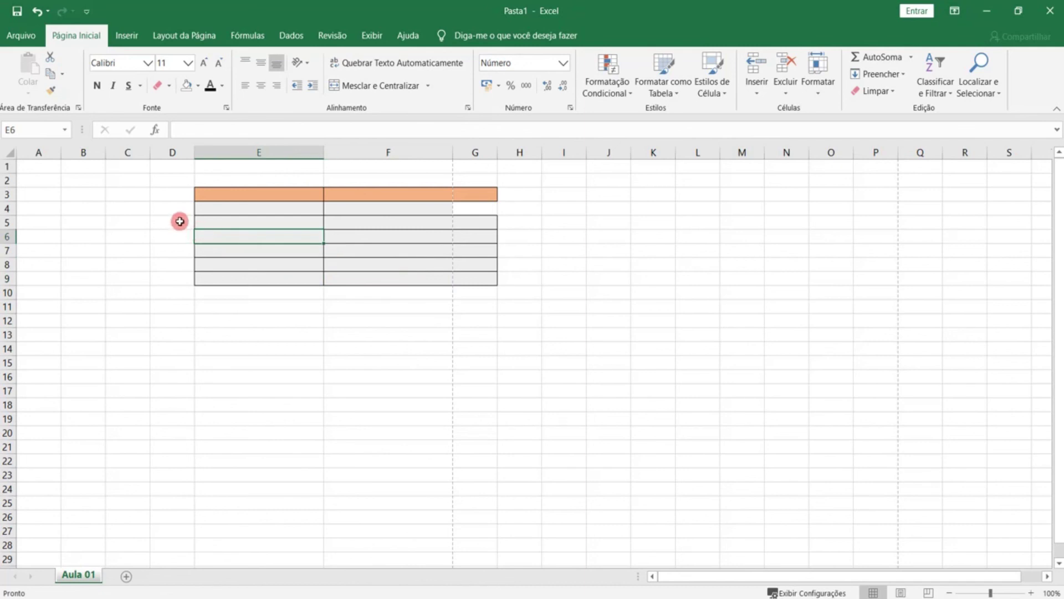
left_click(113, 225)
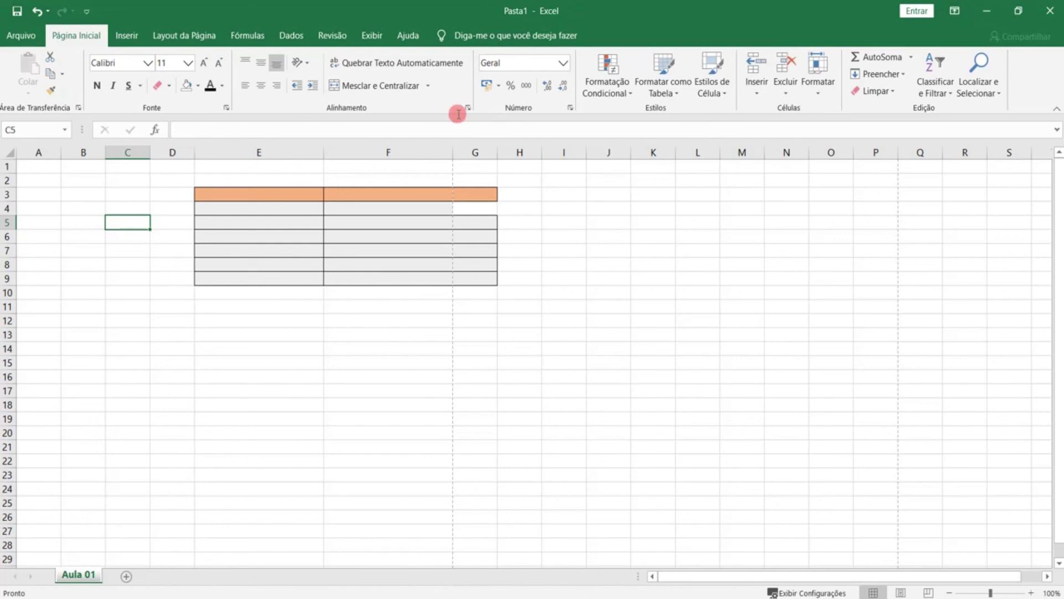
left_click(169, 241)
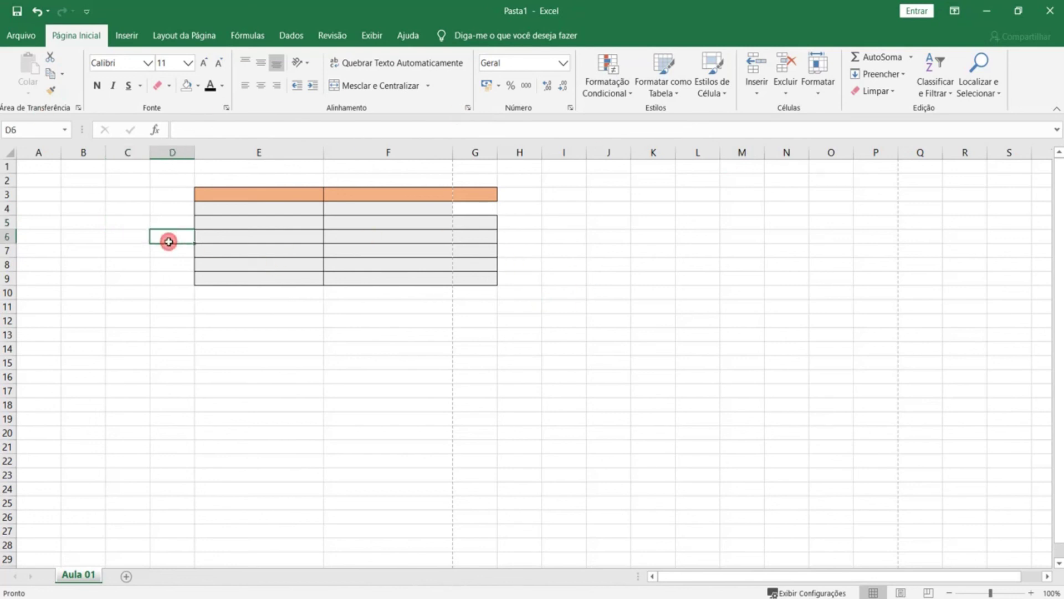